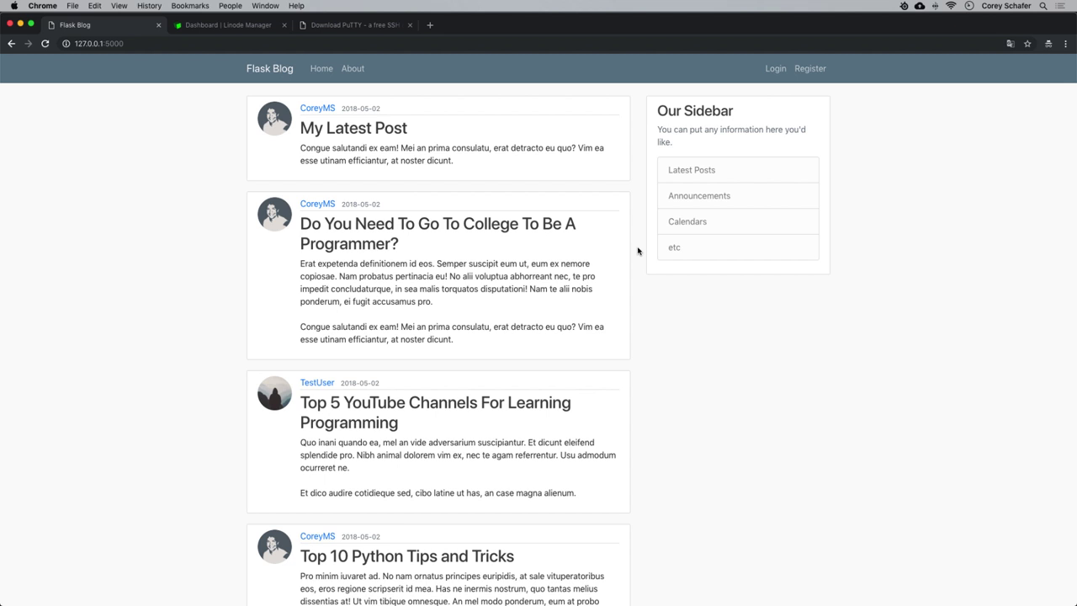
# Switch to the Linode Manager tab, reload the dashboard and open the Create menu.
pyautogui.click(210, 24)
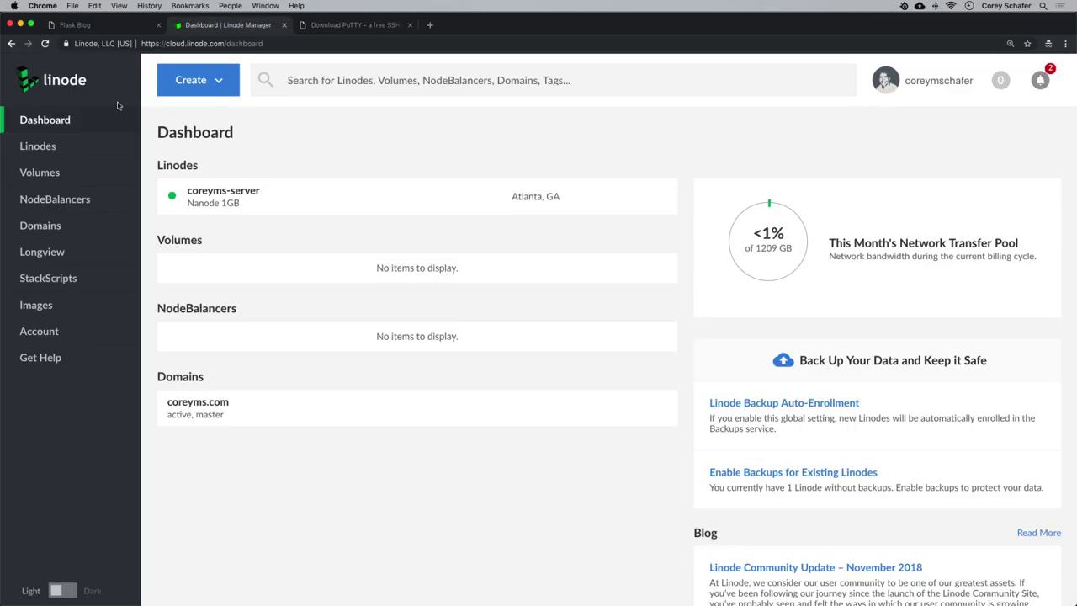
pyautogui.click(44, 43)
pyautogui.click(218, 83)
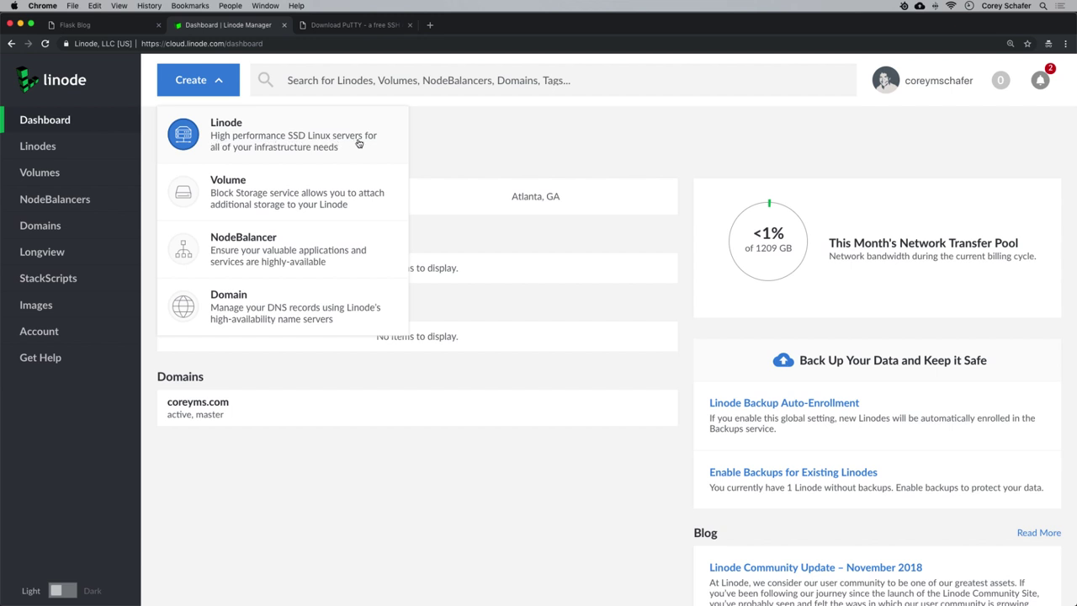
# Start a new Linode using the Ubuntu 18.10 image in the Dallas, TX region.
pyautogui.click(277, 134)
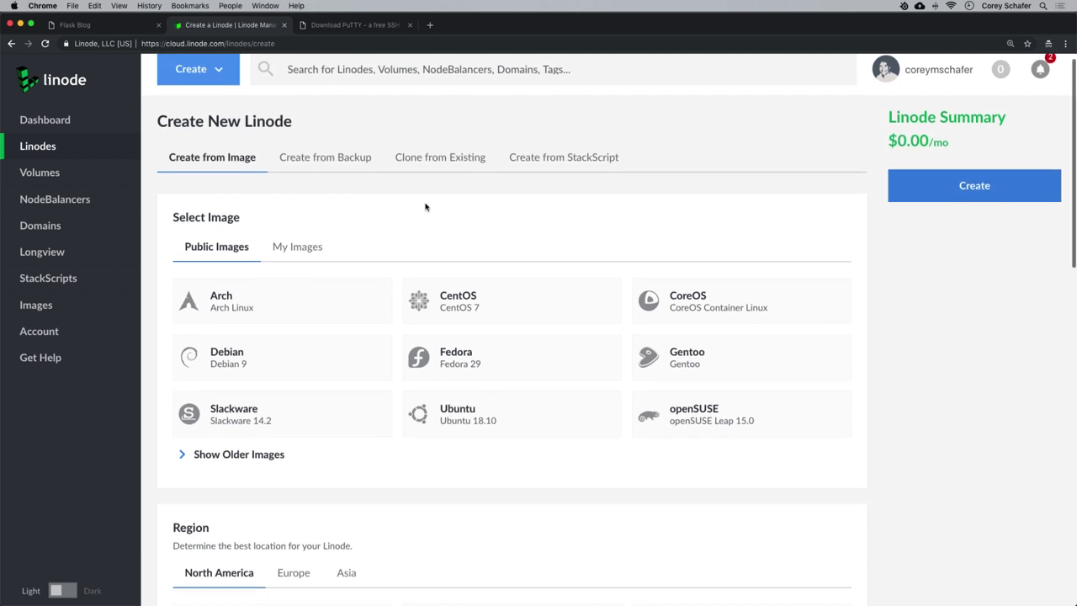
pyautogui.scroll(-2, 427, 205)
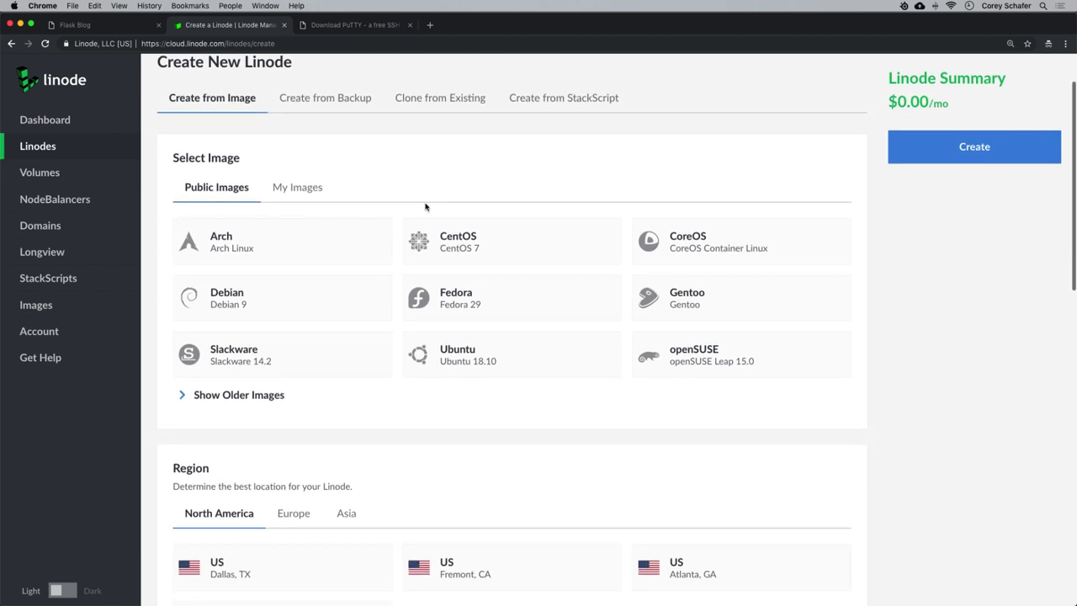
pyautogui.click(463, 358)
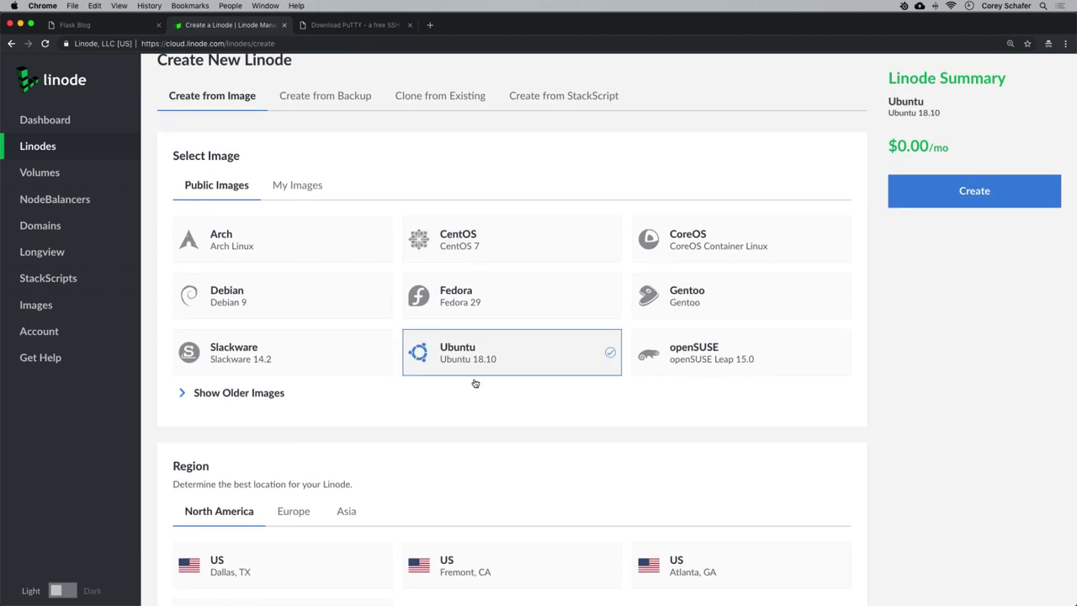
pyautogui.scroll(-5, 482, 361)
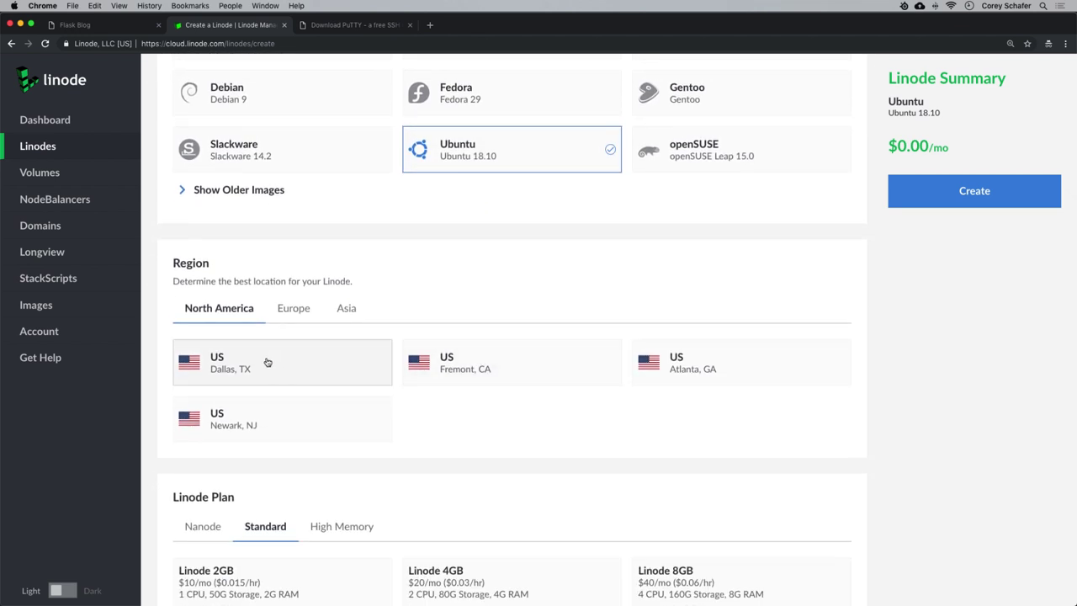
pyautogui.click(267, 362)
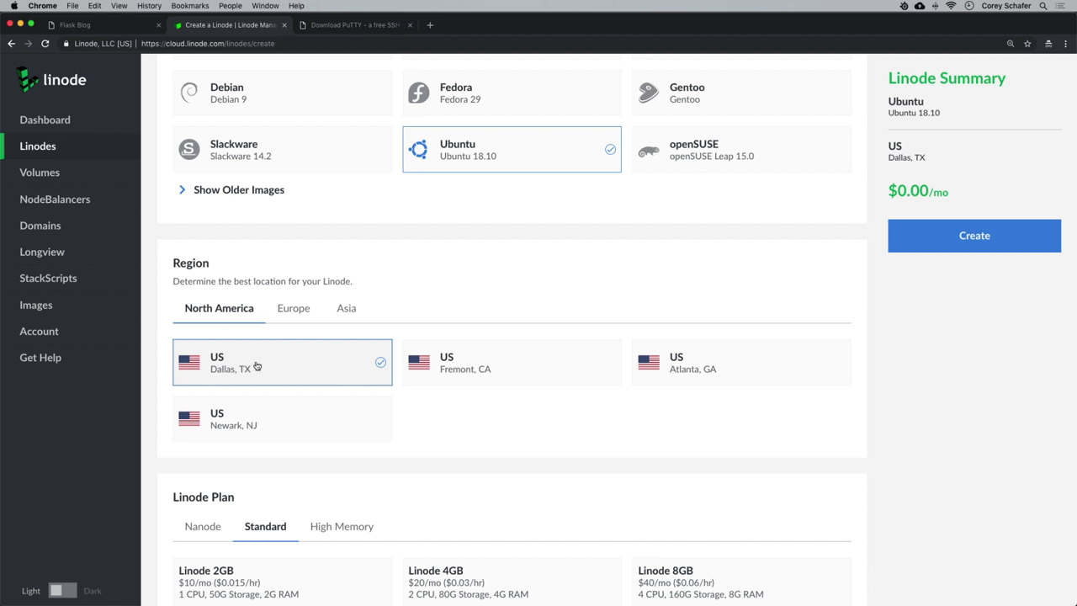
# Choose the Nanode 1GB plan at $5.00/mo.
pyautogui.scroll(-5, 256, 366)
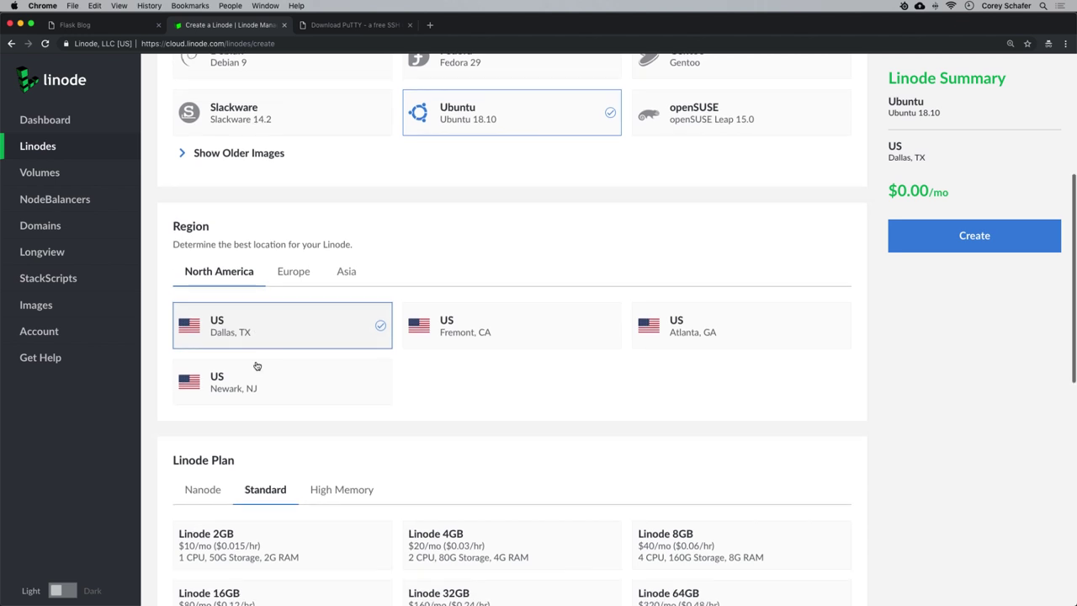
pyautogui.scroll(-1, 265, 359)
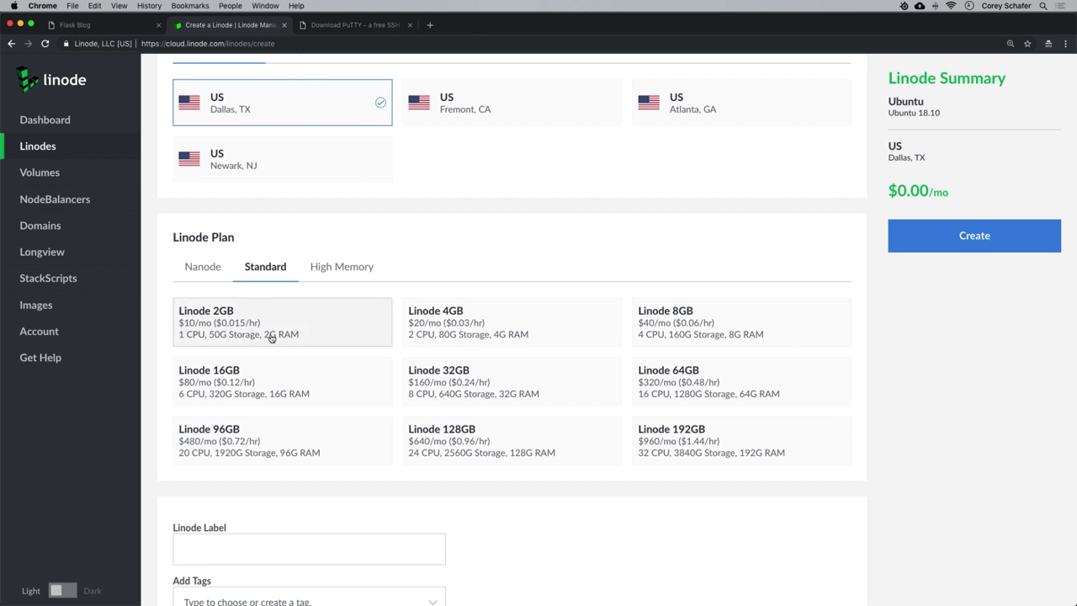
pyautogui.click(202, 269)
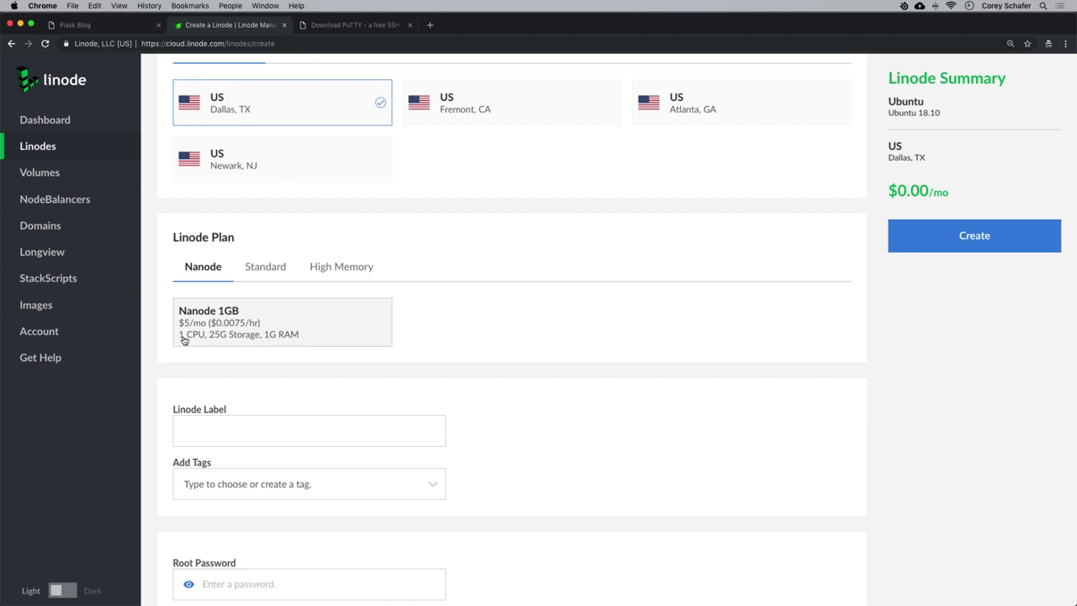
pyautogui.click(229, 330)
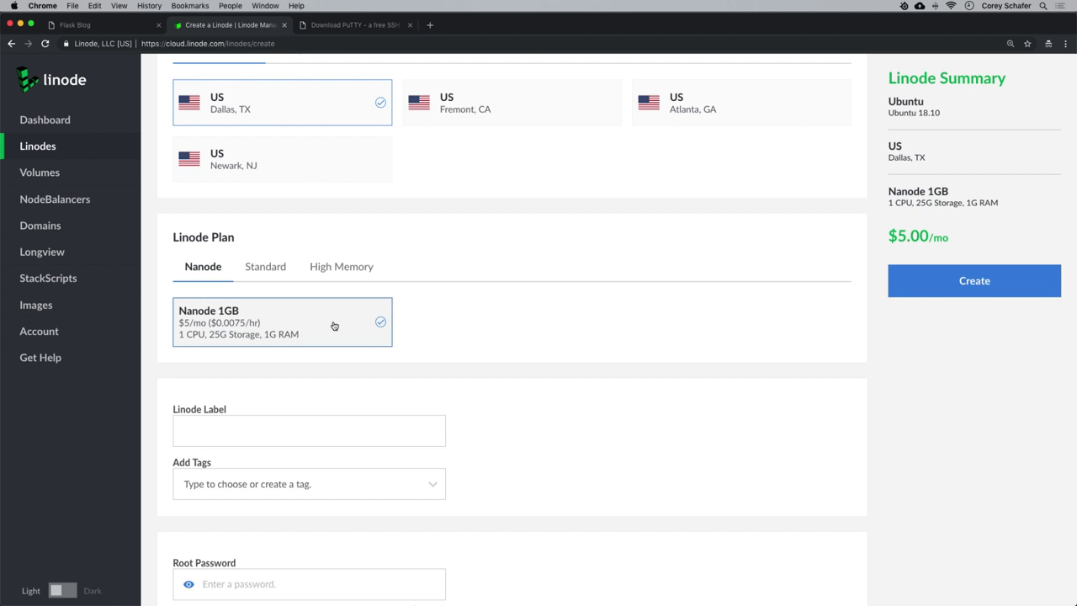
pyautogui.scroll(-3, 333, 325)
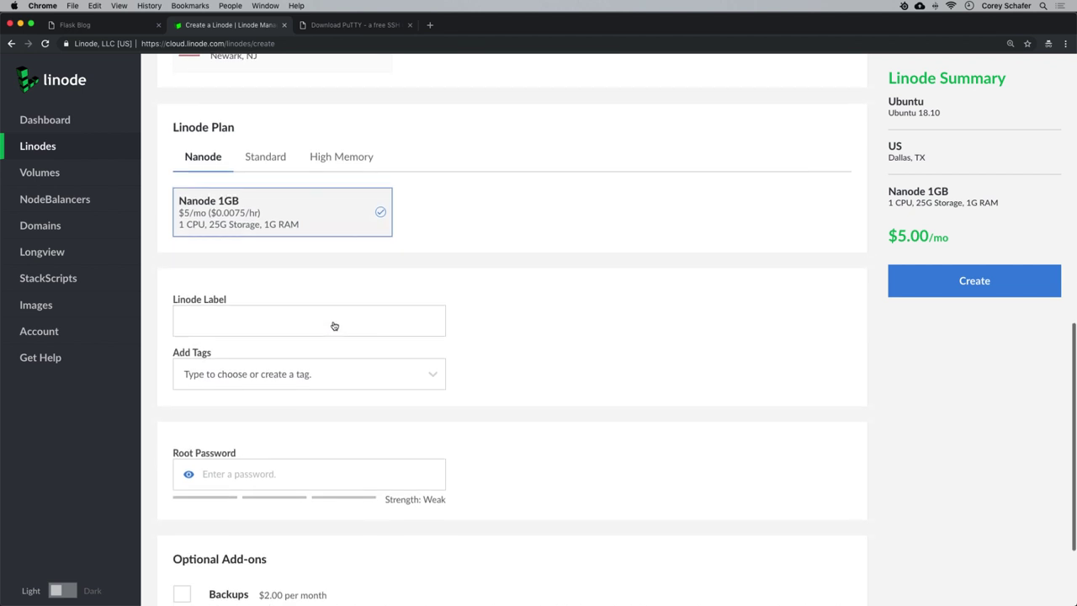
# Label the new Linode flask-server.
pyautogui.click(279, 312)
pyautogui.write('flask')
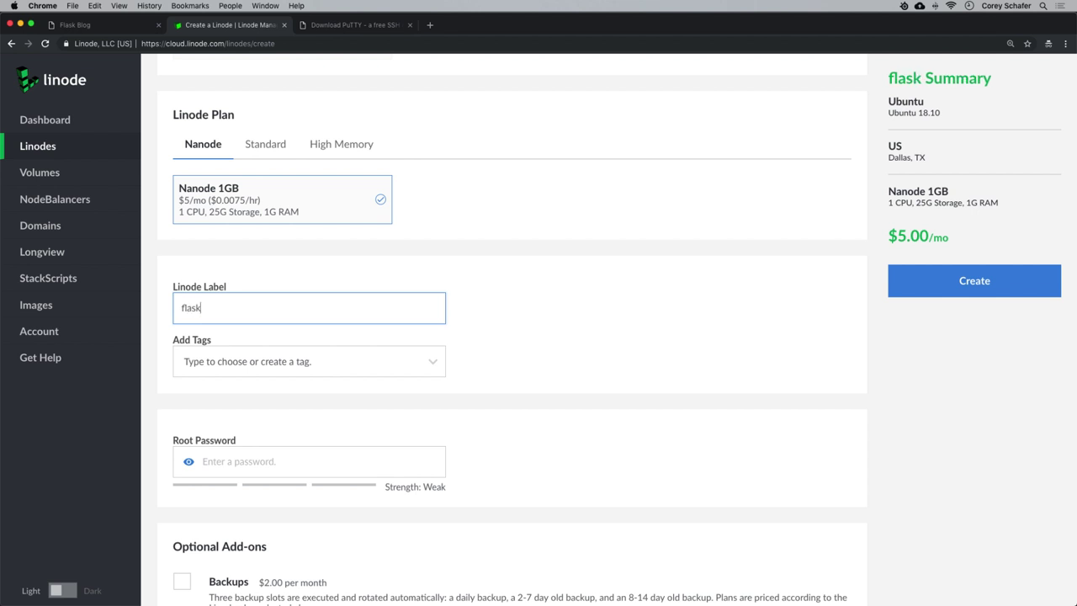
pyautogui.write('-server')
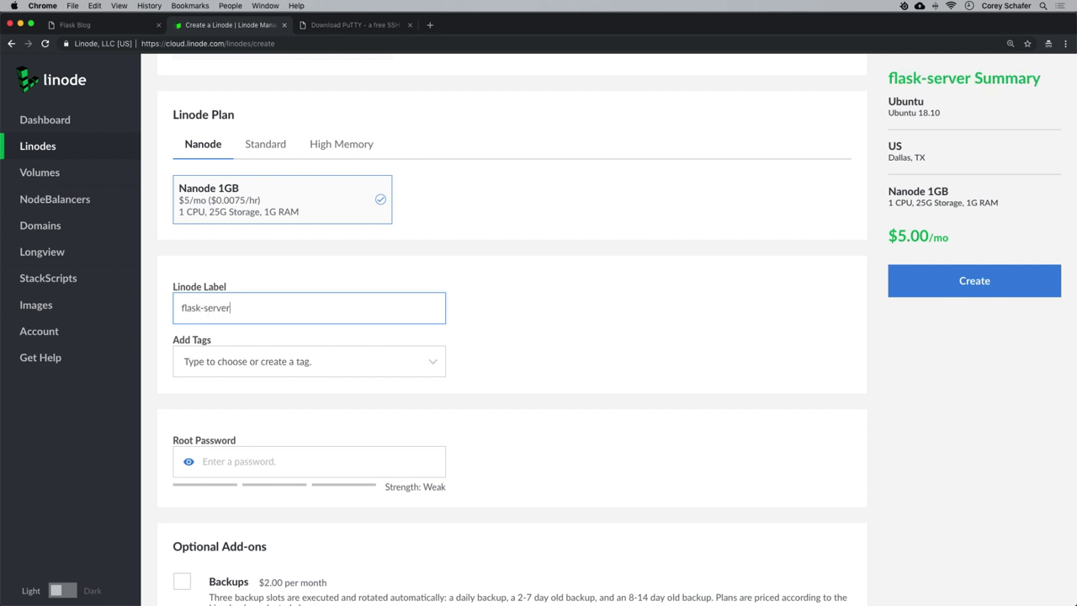
pyautogui.scroll(-3, 295, 307)
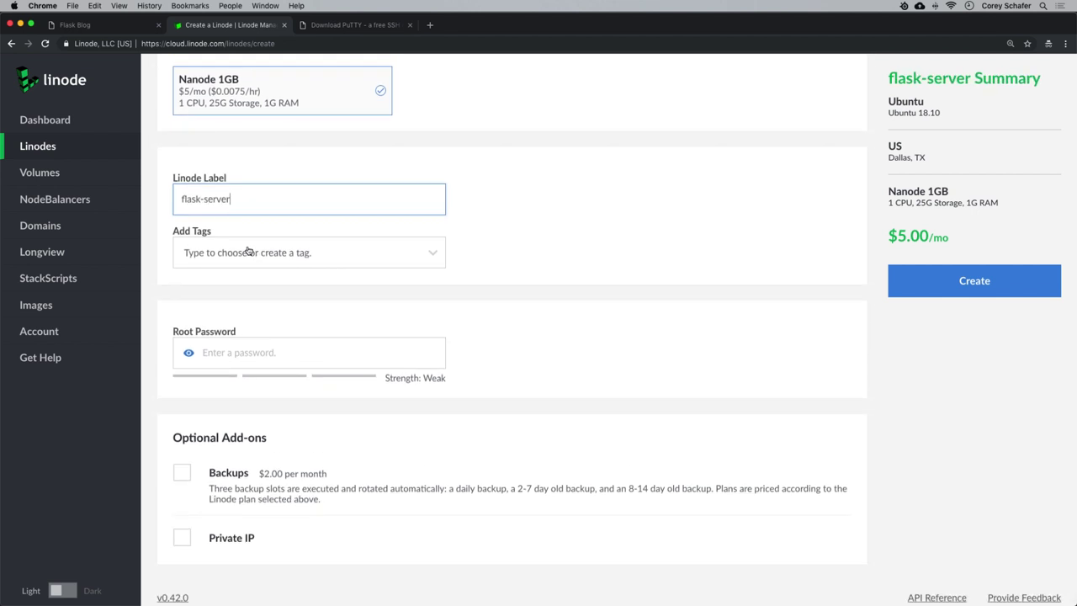
pyautogui.scroll(-1, 271, 342)
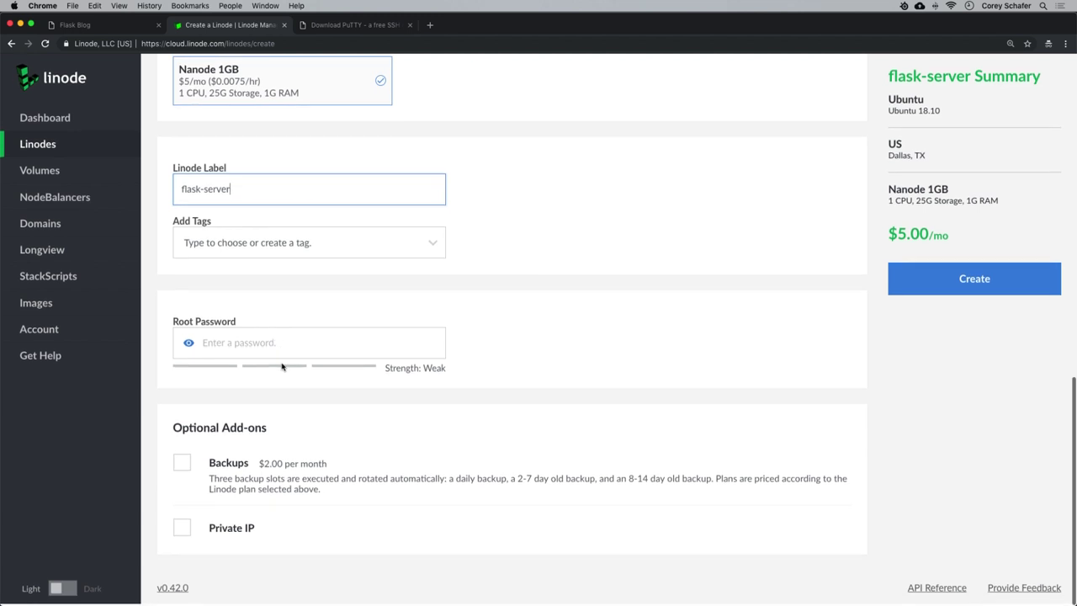
# Enter a strong root password and create the Linode.
pyautogui.click(317, 344)
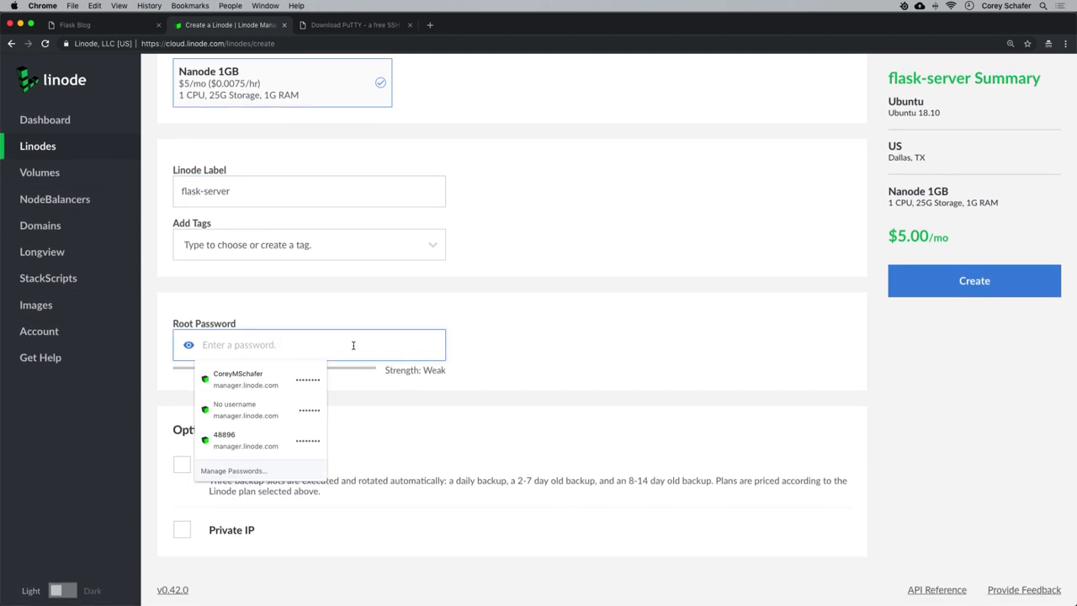
pyautogui.write('••••••')
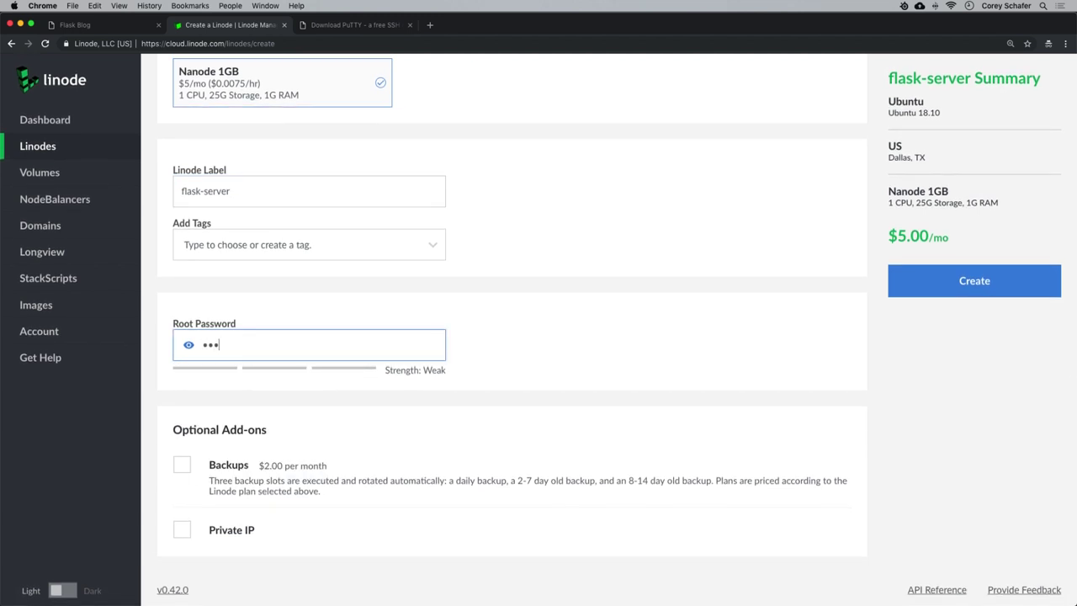
pyautogui.write('•••••')
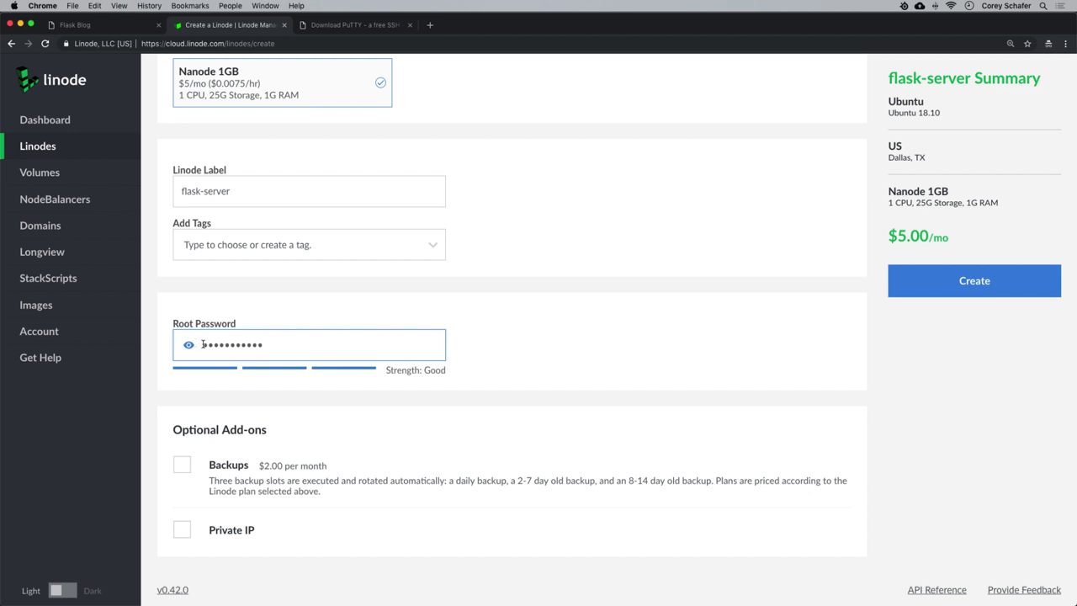
pyautogui.moveTo(203, 344); pyautogui.dragTo(272, 344)
pyautogui.click(270, 345)
pyautogui.scroll(-1, 312, 464)
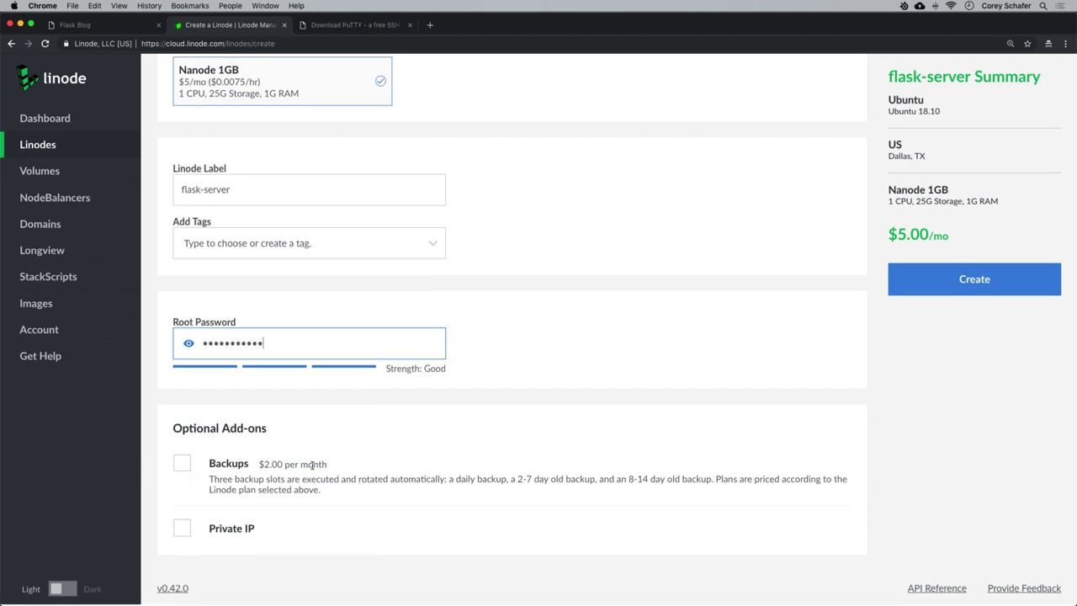
pyautogui.click(970, 286)
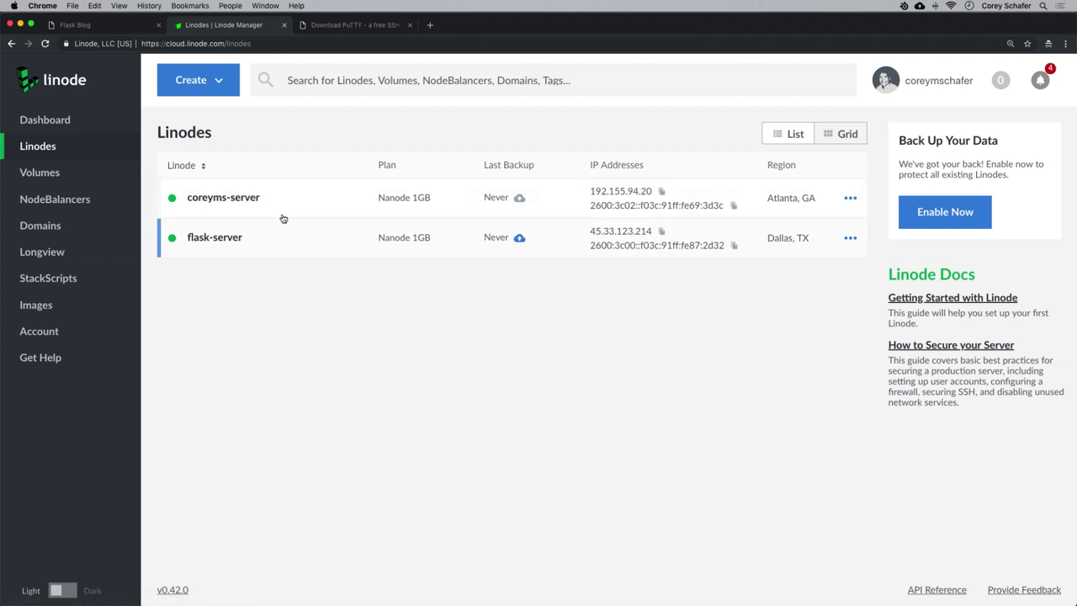
# Open flask-server's Networking page from the Linodes list.
pyautogui.click(78, 124)
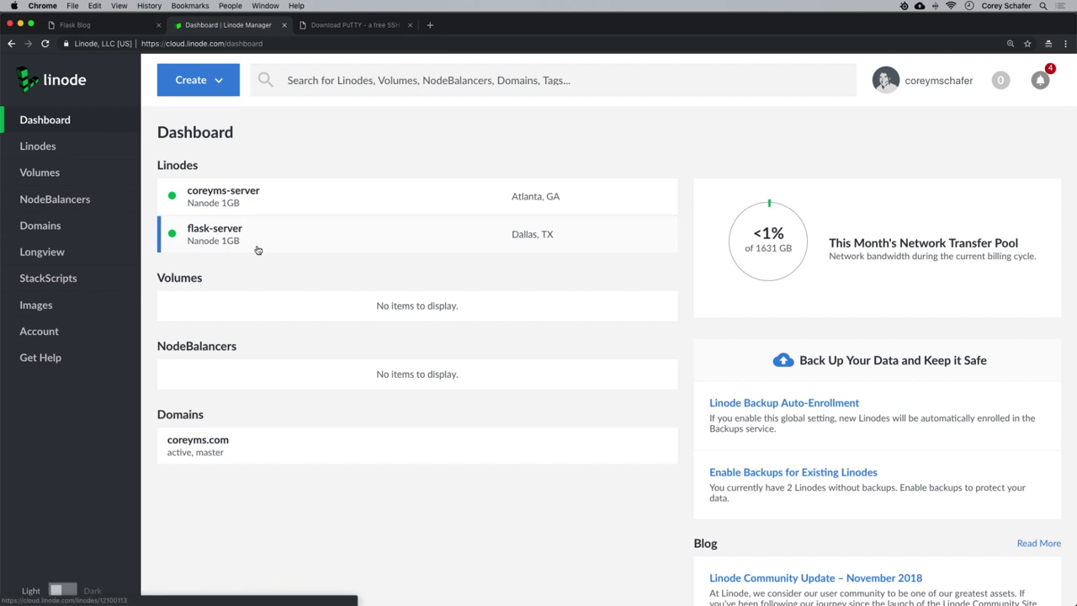
pyautogui.click(83, 145)
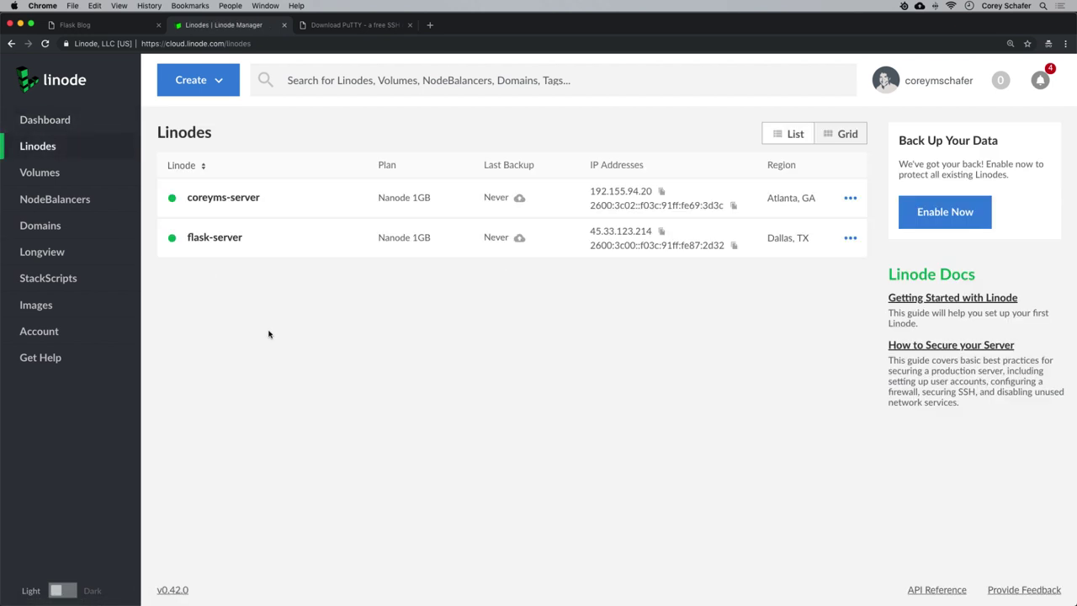
pyautogui.click(278, 243)
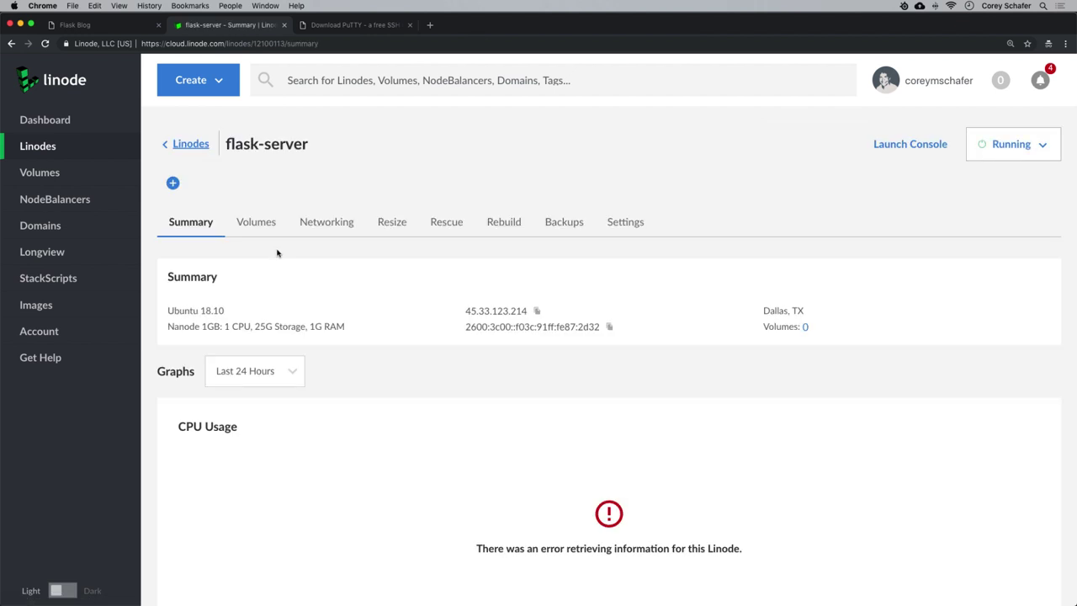
pyautogui.click(329, 225)
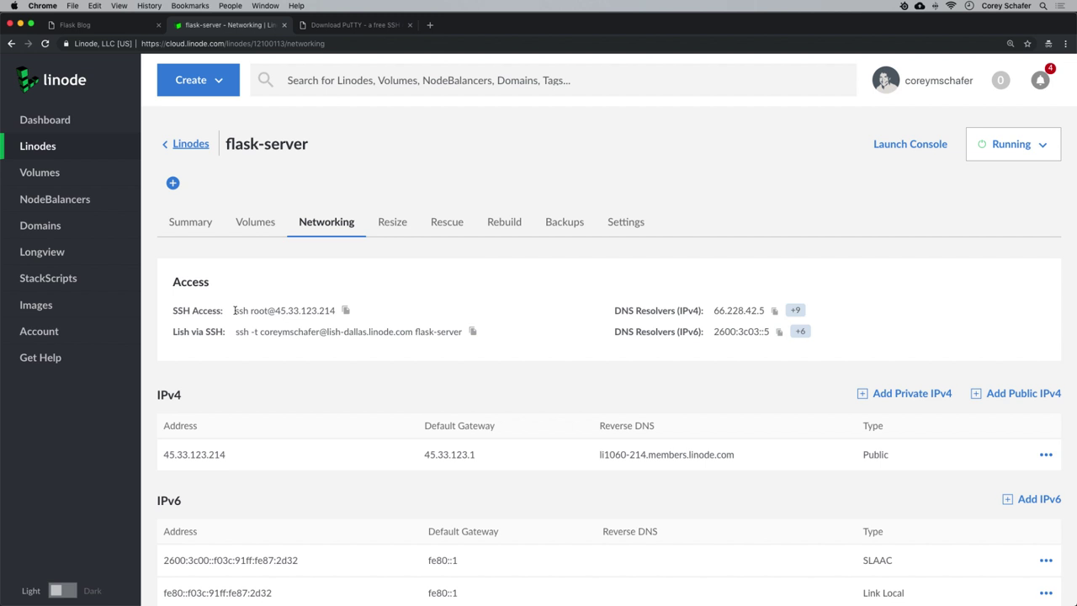
pyautogui.moveTo(275, 310); pyautogui.dragTo(334, 311)
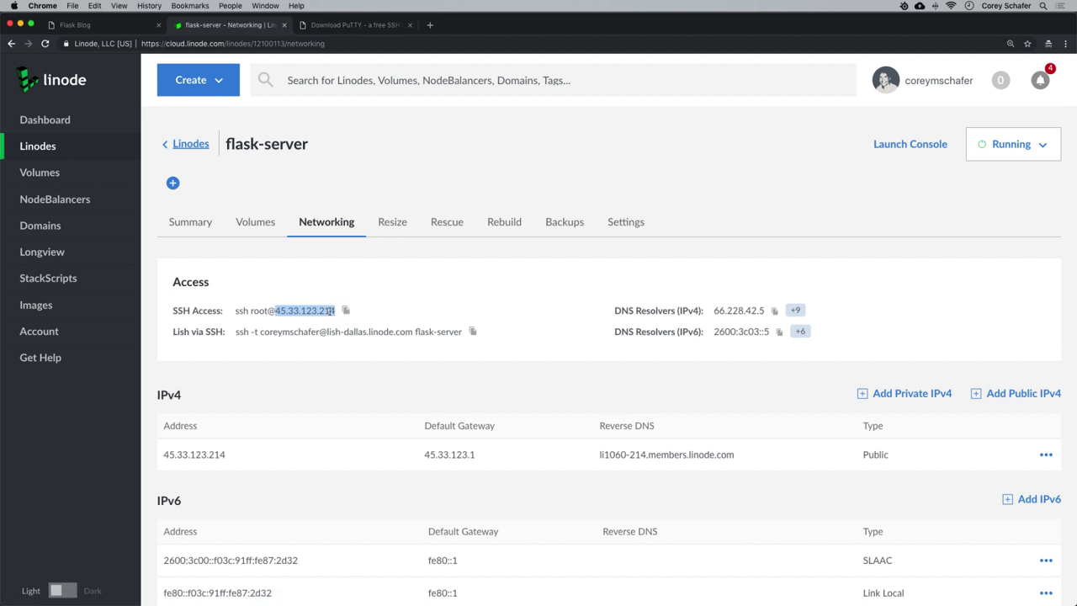
pyautogui.click(392, 314)
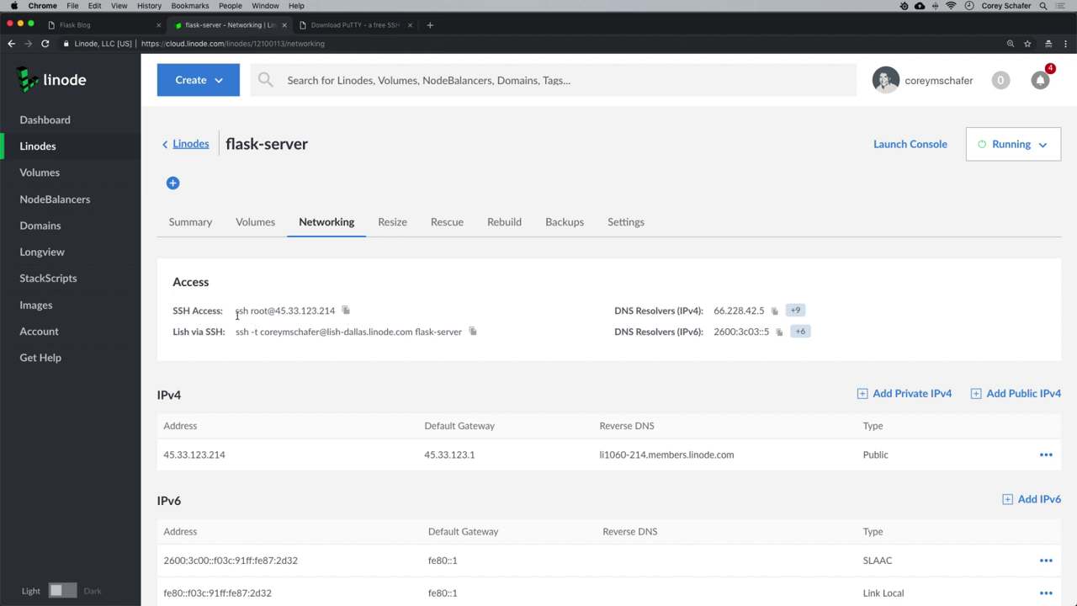
pyautogui.moveTo(235, 311); pyautogui.dragTo(334, 311)
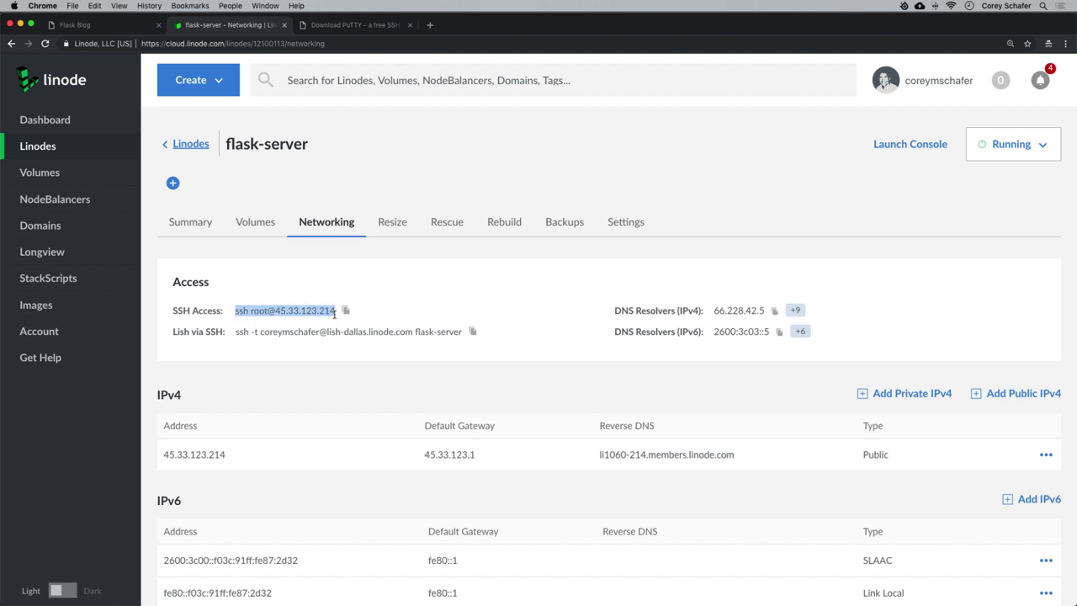
pyautogui.rightClick(325, 311)
pyautogui.click(341, 334)
# Briefly bring up the Terminal windows, then return to Chrome's Download PuTTY page.
pyautogui.moveTo(353, 602)
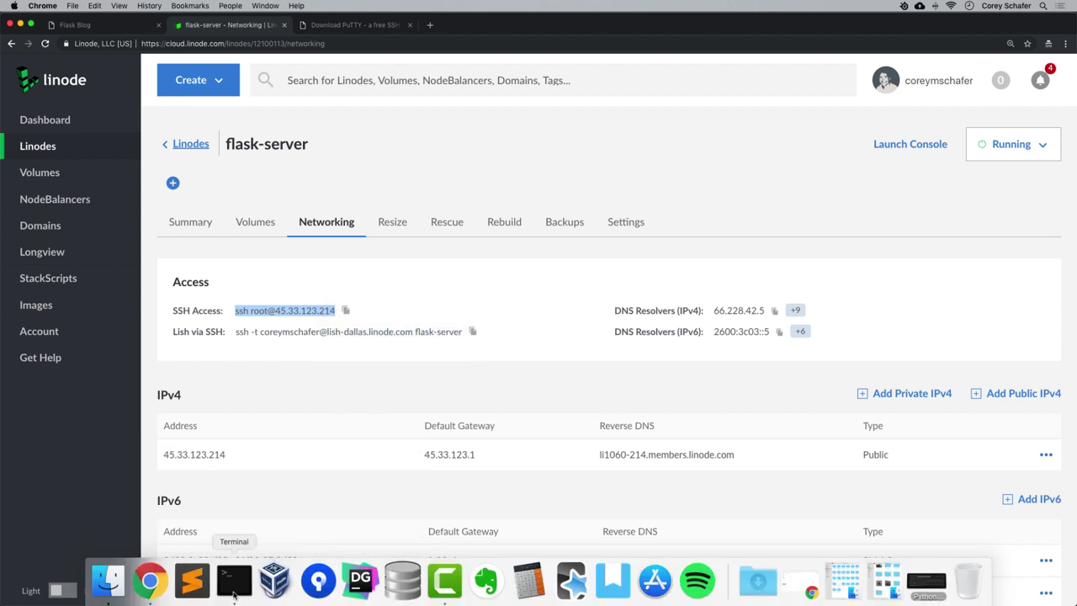
pyautogui.click(234, 579)
pyautogui.click(340, 354)
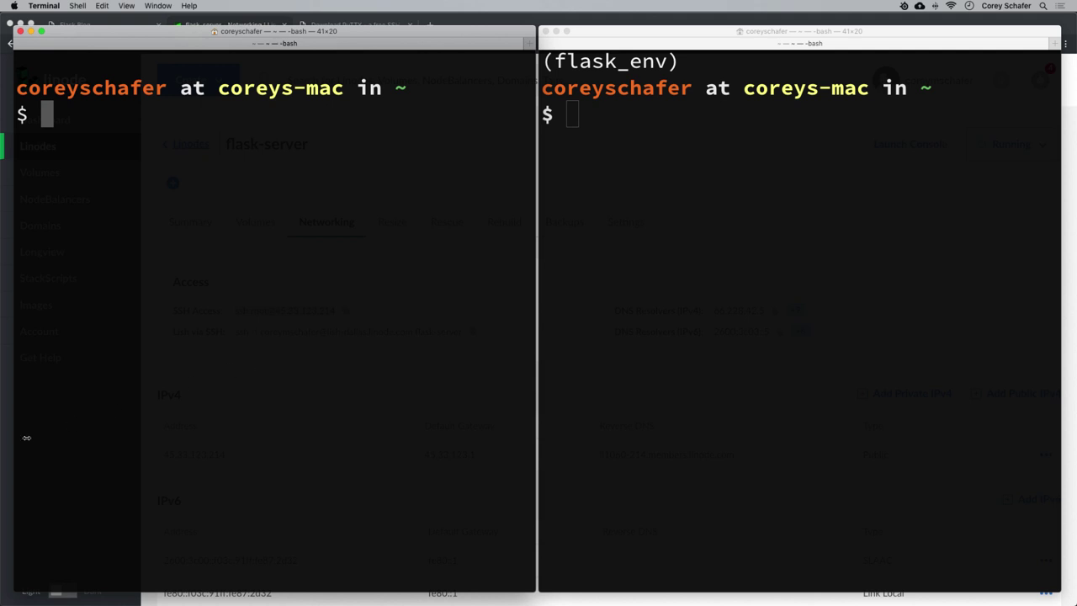
pyautogui.click(4, 453)
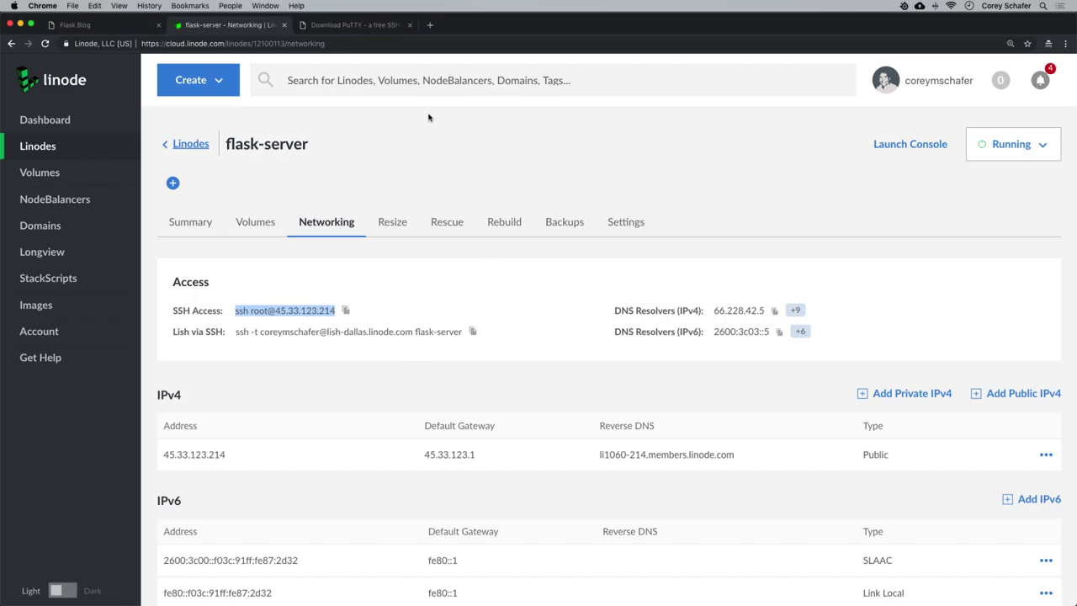
pyautogui.click(340, 27)
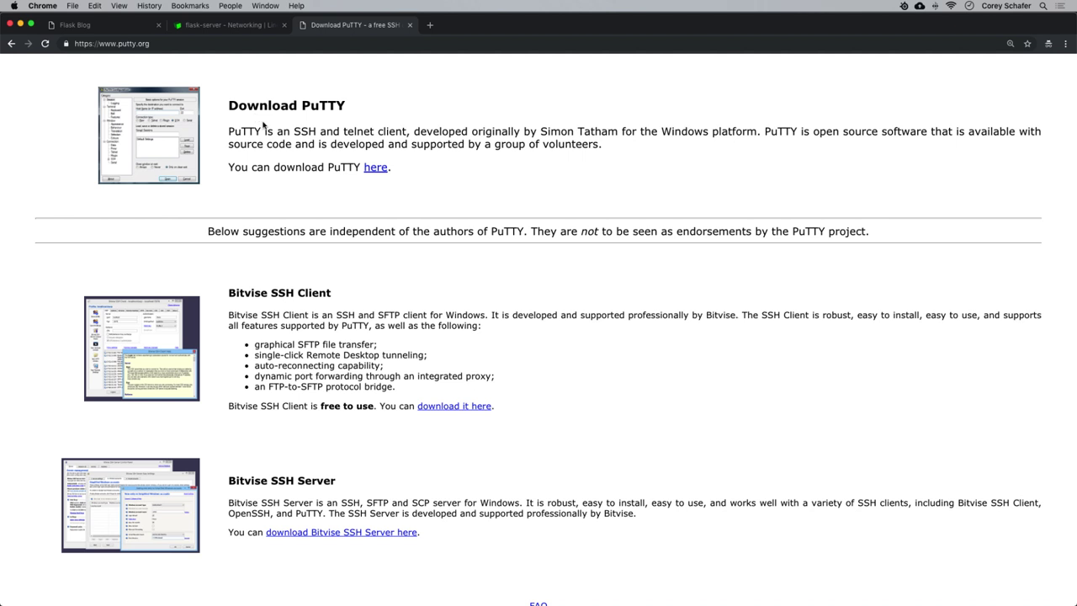
# Minimize Chrome and focus the left local Terminal window.
pyautogui.click(19, 24)
pyautogui.click(189, 265)
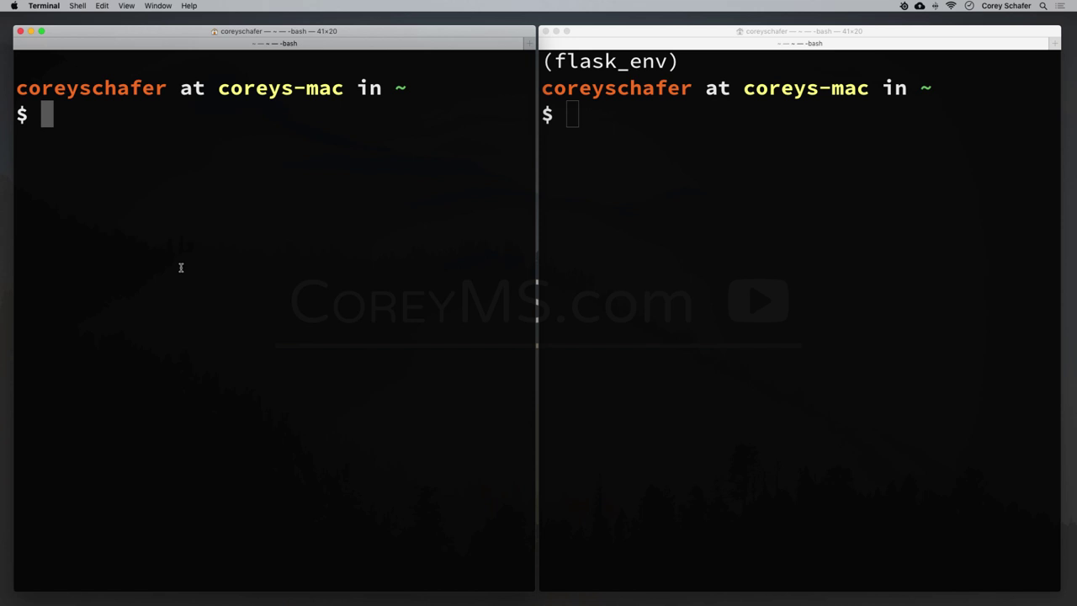
pyautogui.write('ssh root@45.33.123.214')
pyautogui.press('Return')
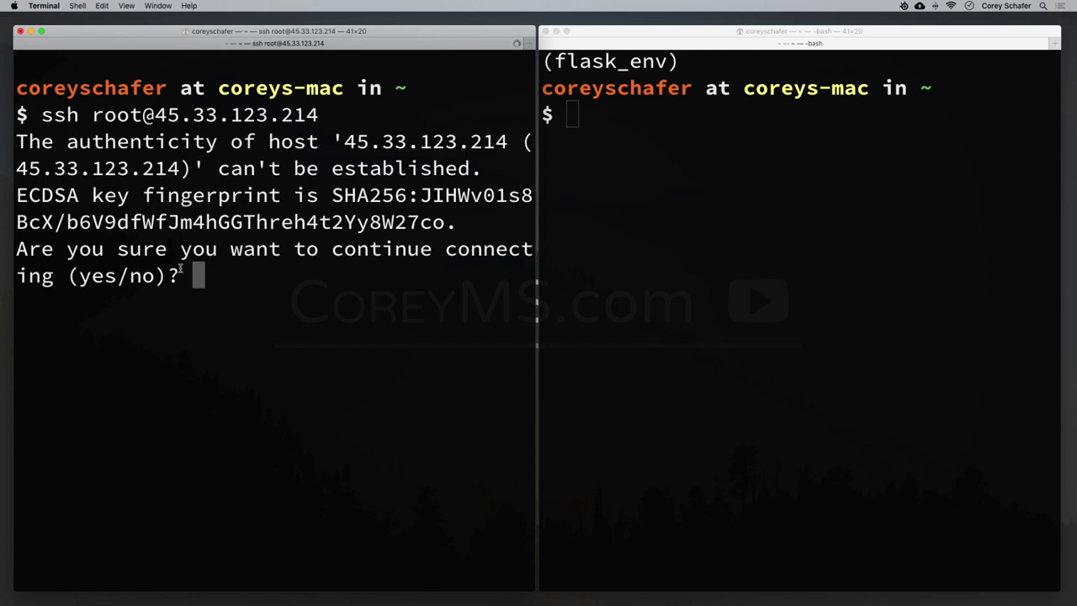
pyautogui.moveTo(40, 117); pyautogui.dragTo(314, 116)
pyautogui.moveTo(92, 115); pyautogui.dragTo(319, 115)
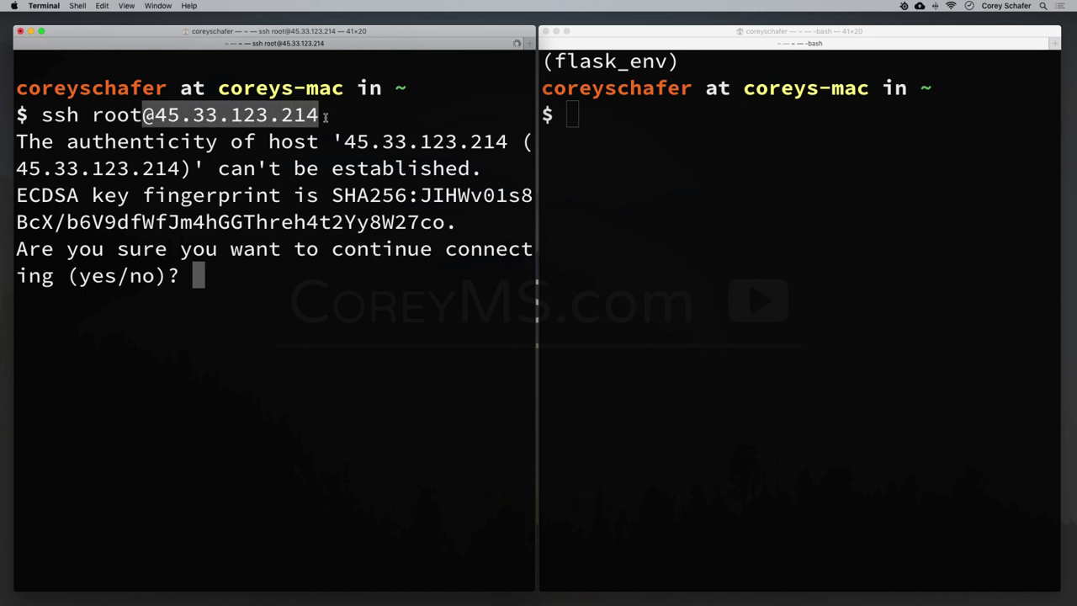
pyautogui.click(319, 115)
pyautogui.moveTo(159, 115); pyautogui.dragTo(332, 116)
pyautogui.click(340, 117)
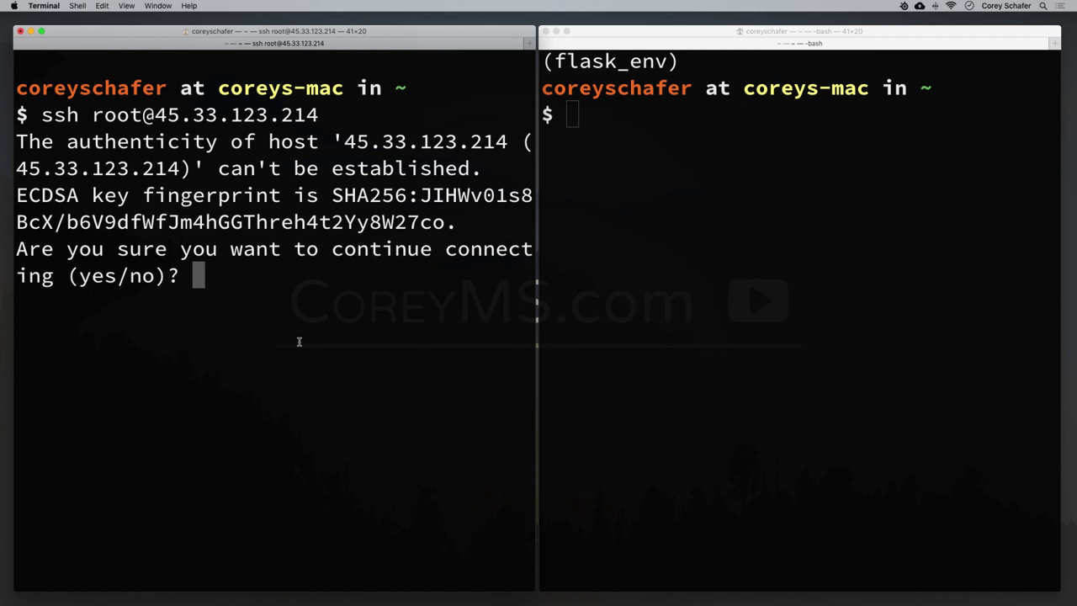
# Accept the host key fingerprint, log in with the root password and clear the screen.
pyautogui.write('yes')
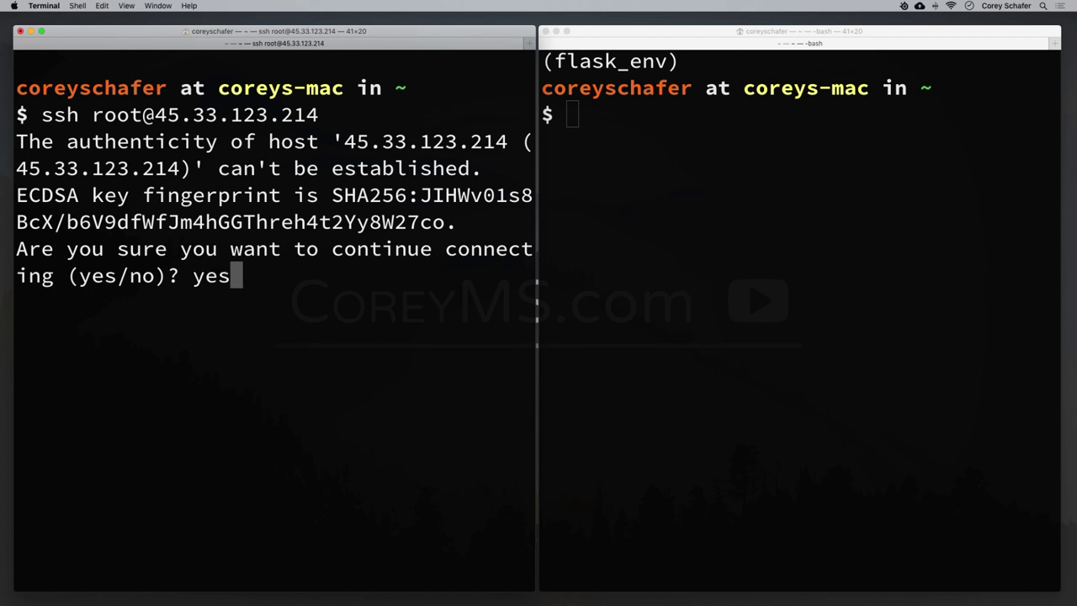
pyautogui.press('Return')
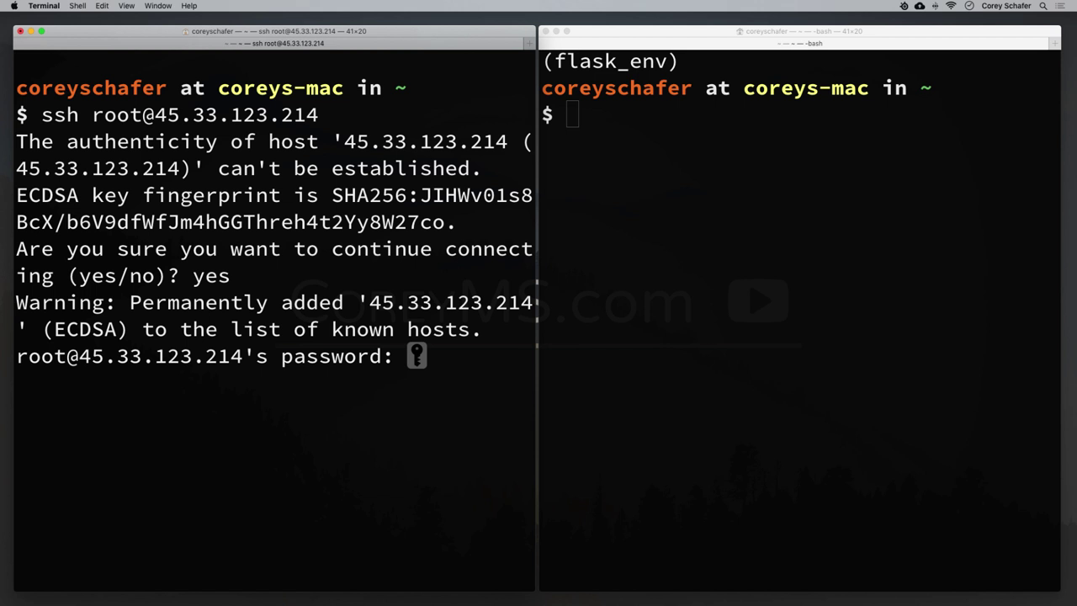
pyautogui.press('Return')
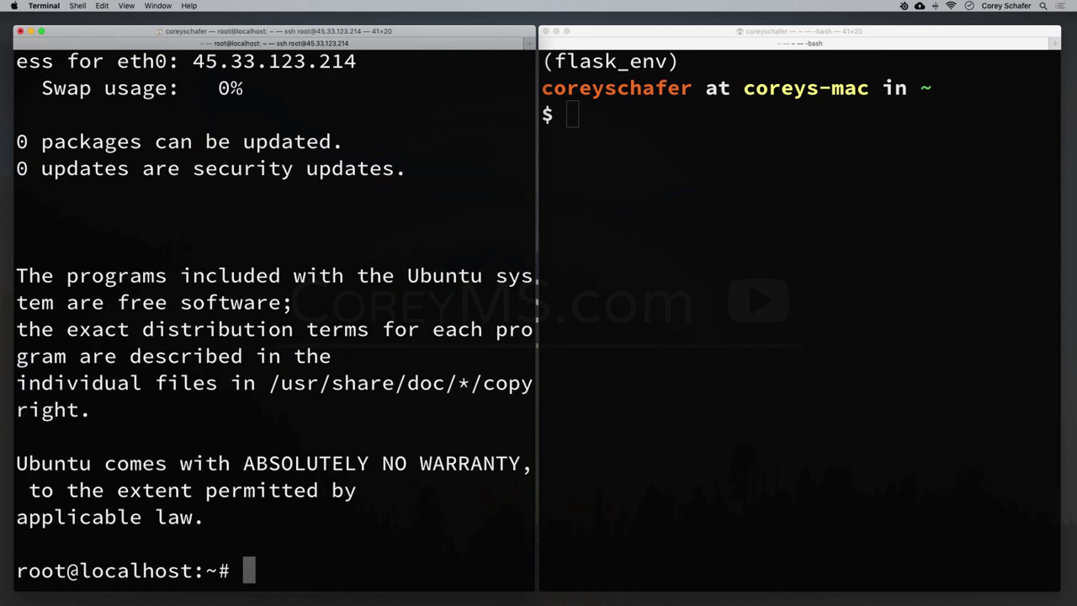
pyautogui.press('super+k')
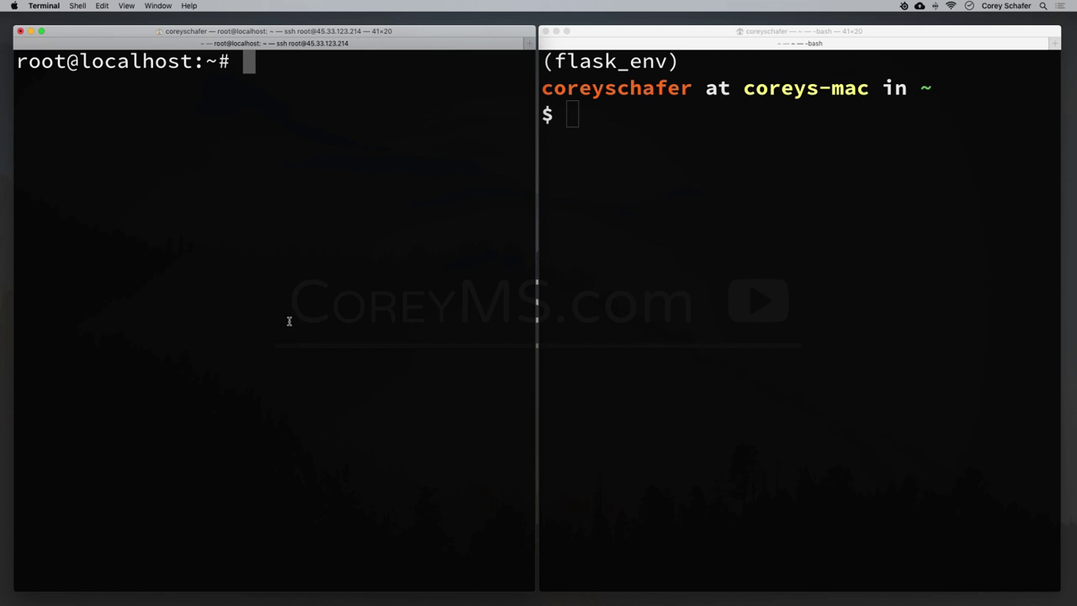
pyautogui.click(629, 224)
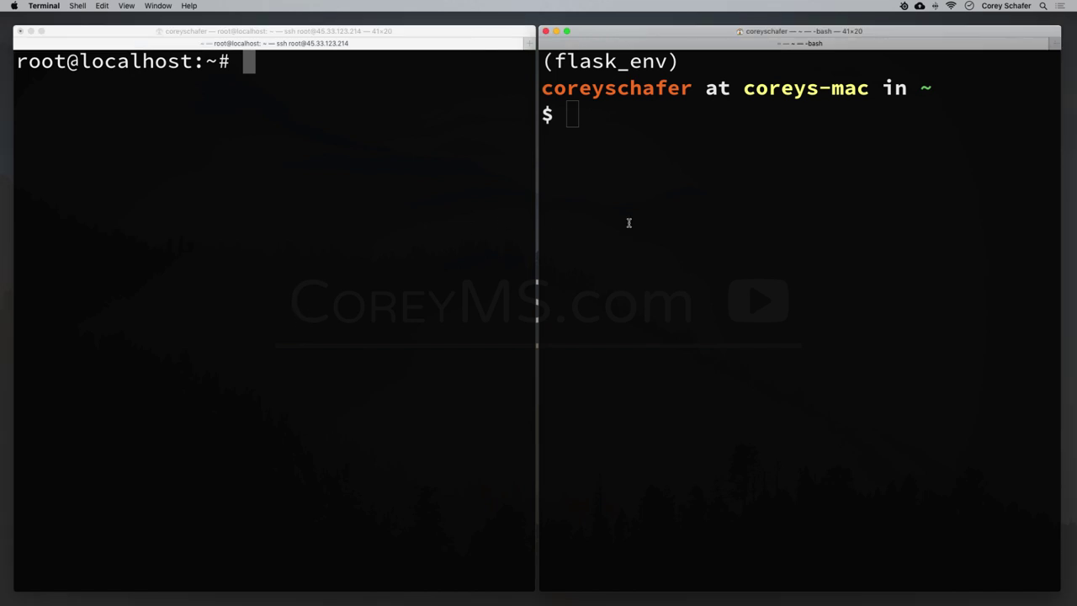
# Minimize the local shell and widen the server session window across the screen.
pyautogui.click(556, 31)
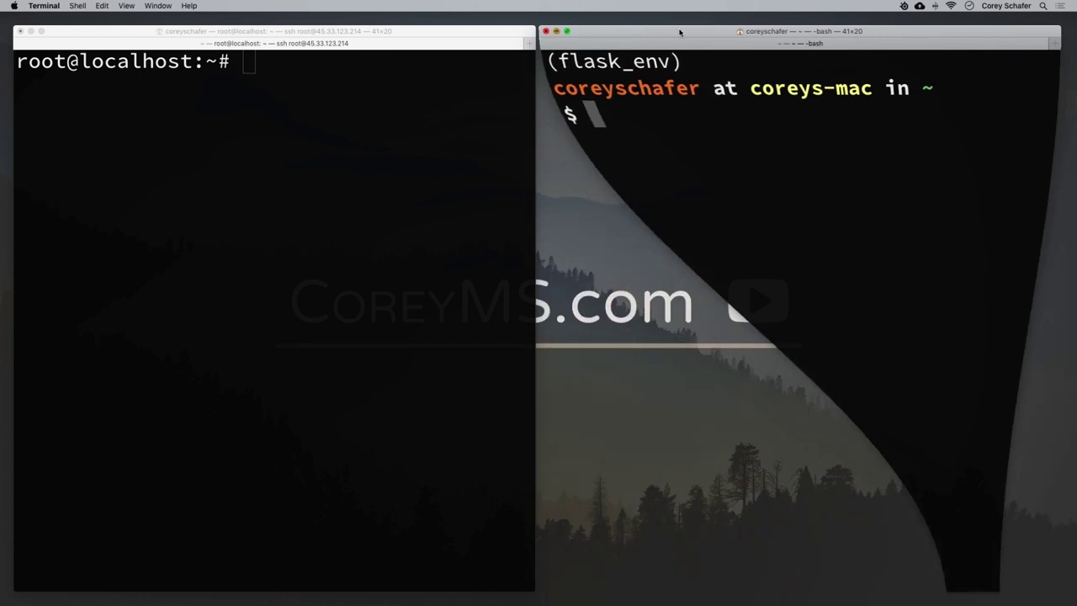
pyautogui.moveTo(535, 232); pyautogui.dragTo(1063, 233)
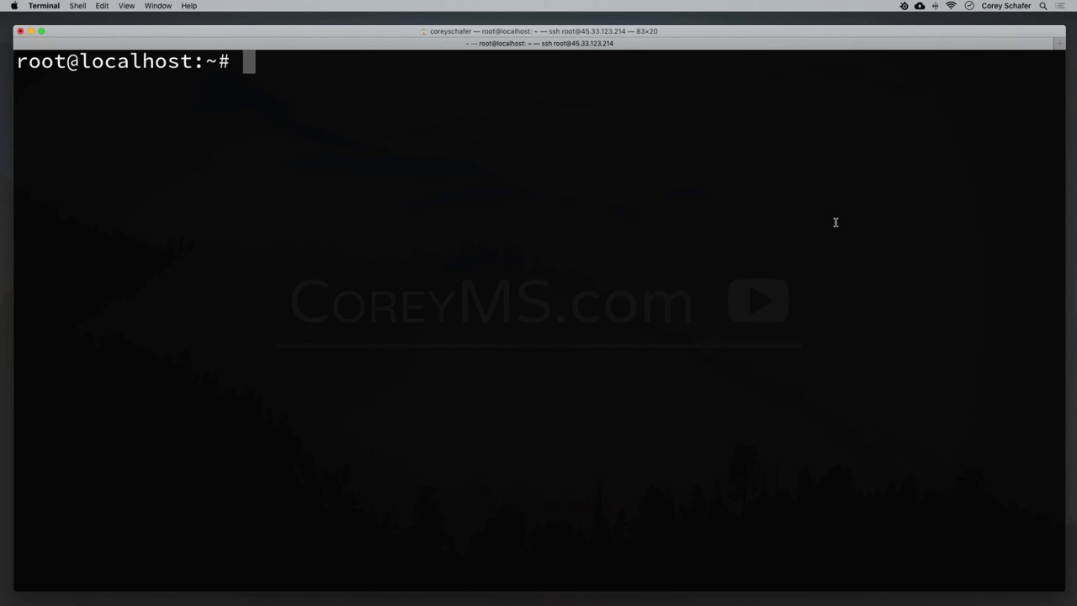
pyautogui.write('apt ')
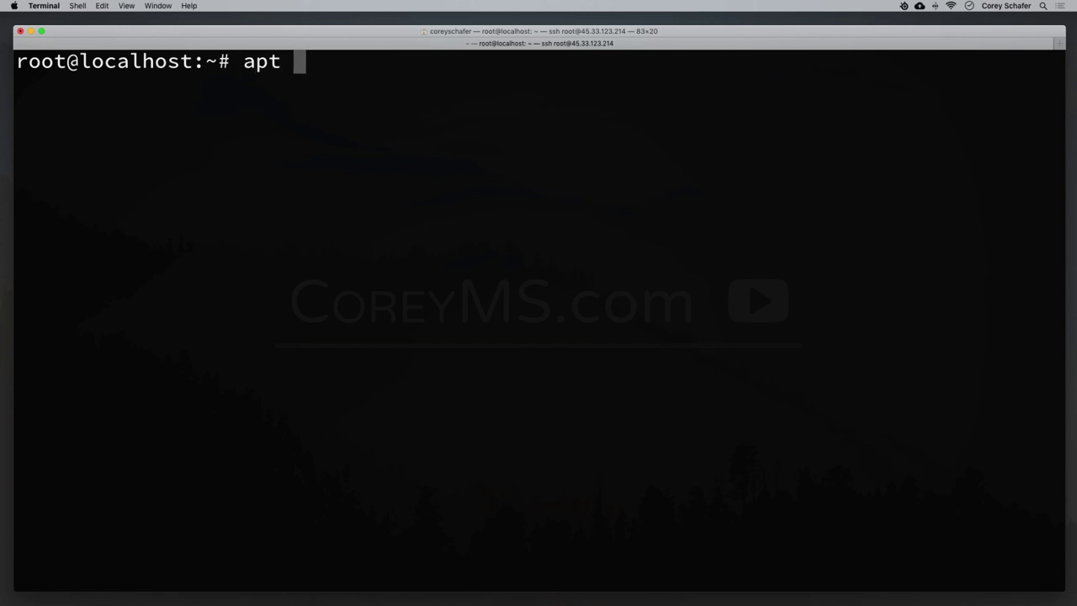
pyautogui.write('update ')
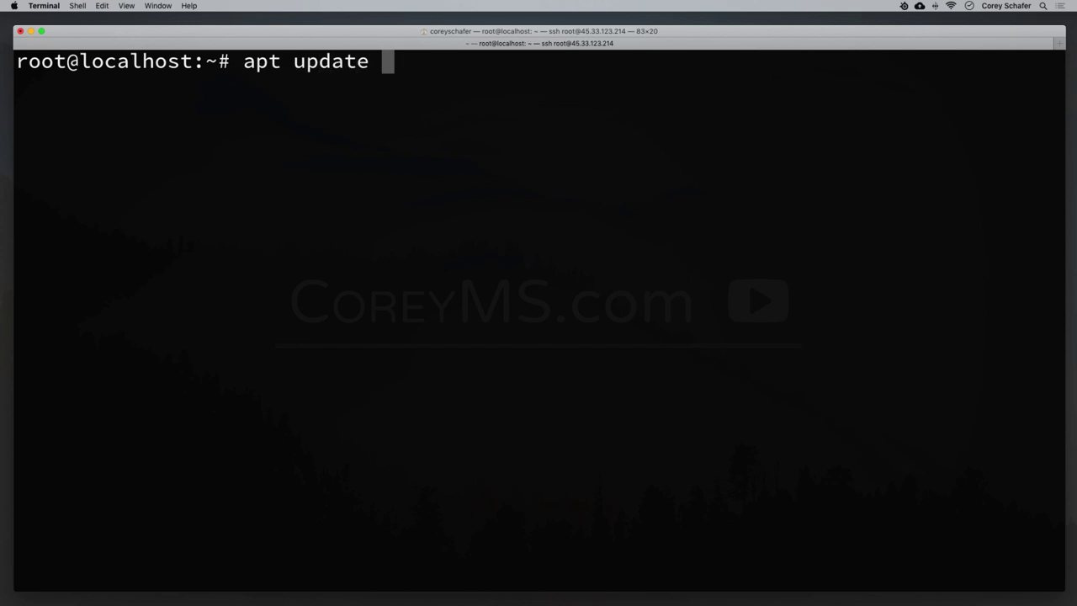
pyautogui.write('&& ')
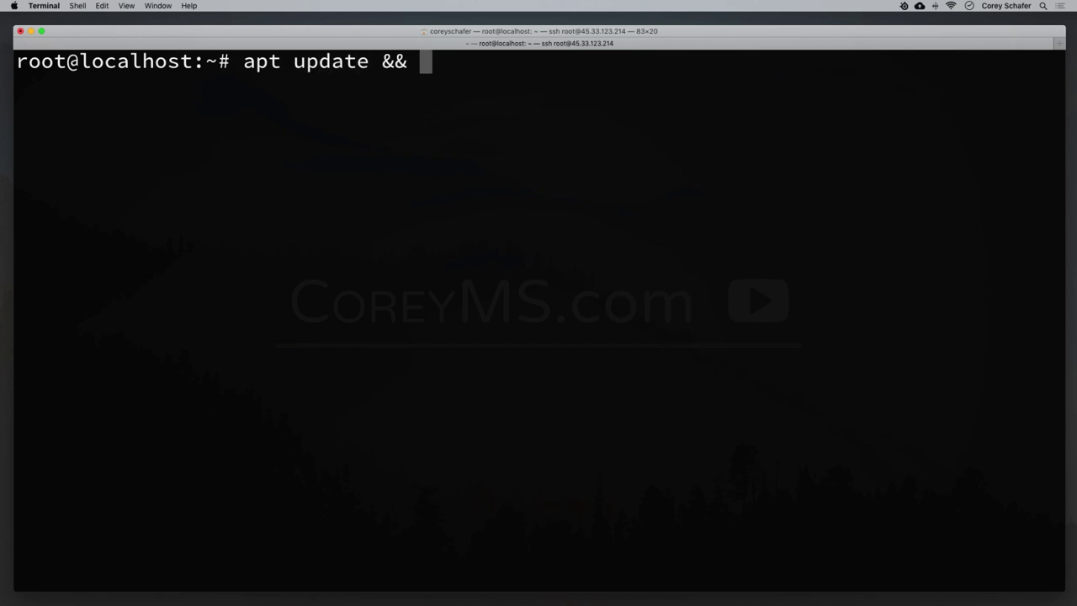
pyautogui.write('apt upgrade')
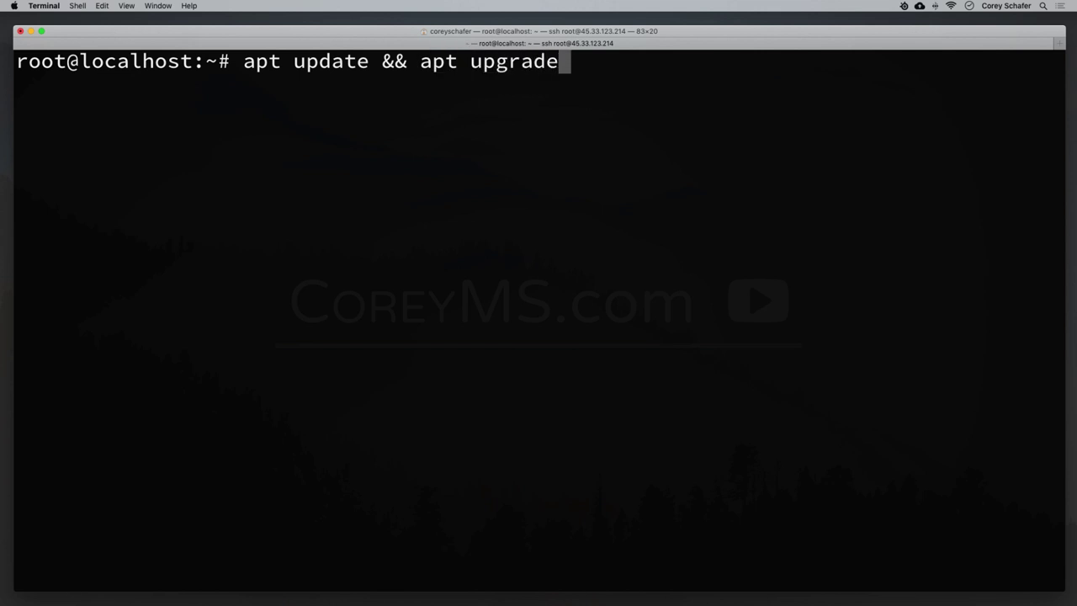
# Run apt update && apt upgrade, confirm installing the 63 upgrades, then clear the screen.
pyautogui.press('Return')
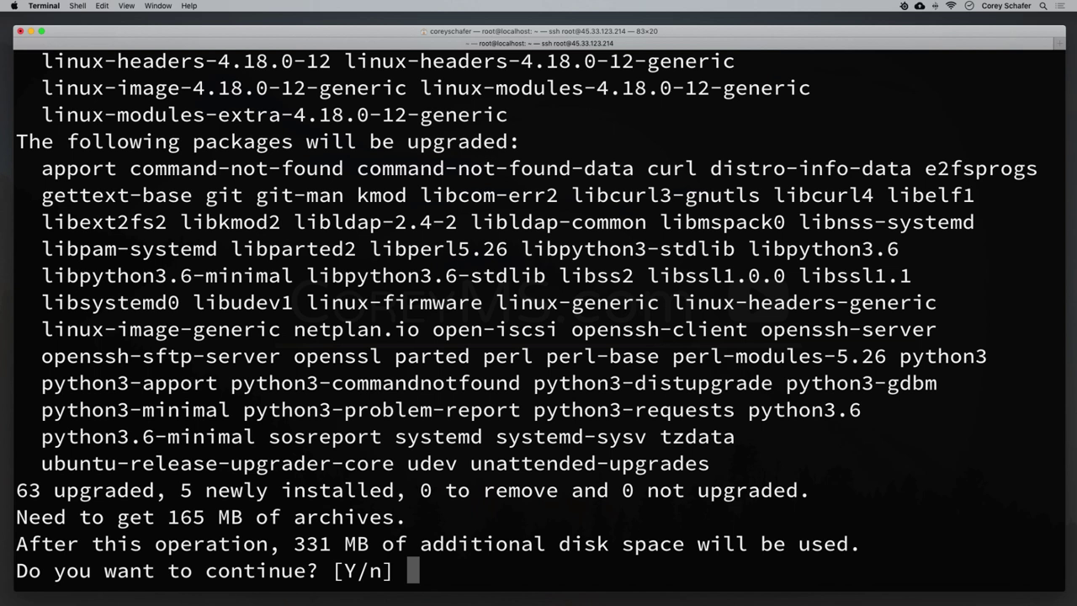
pyautogui.moveTo(18, 570); pyautogui.dragTo(407, 571)
pyautogui.click(557, 549)
pyautogui.press('Return')
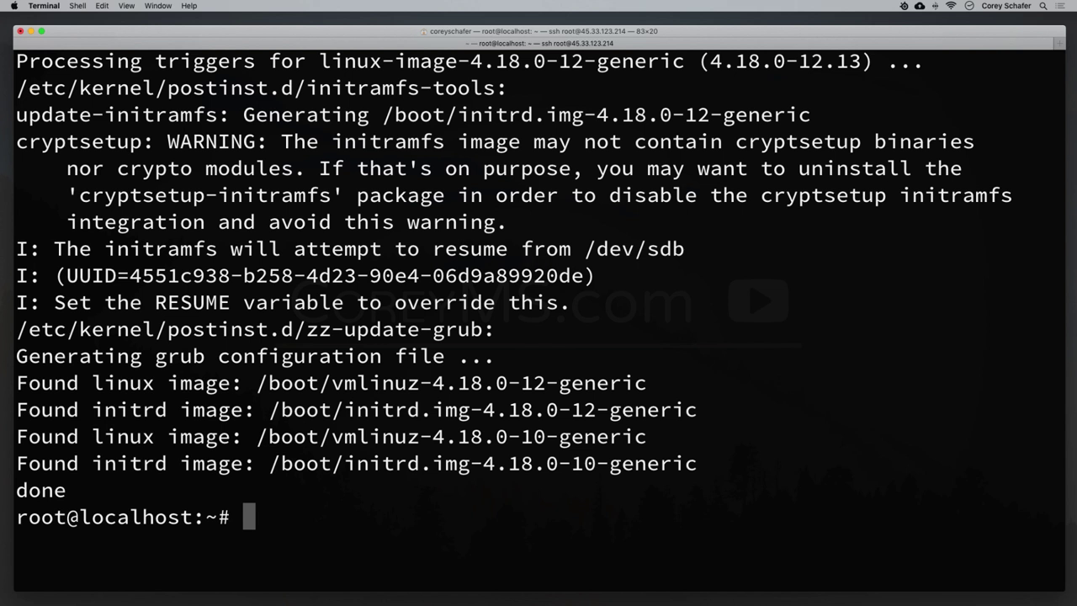
pyautogui.hotkey('ctrl', 'l')
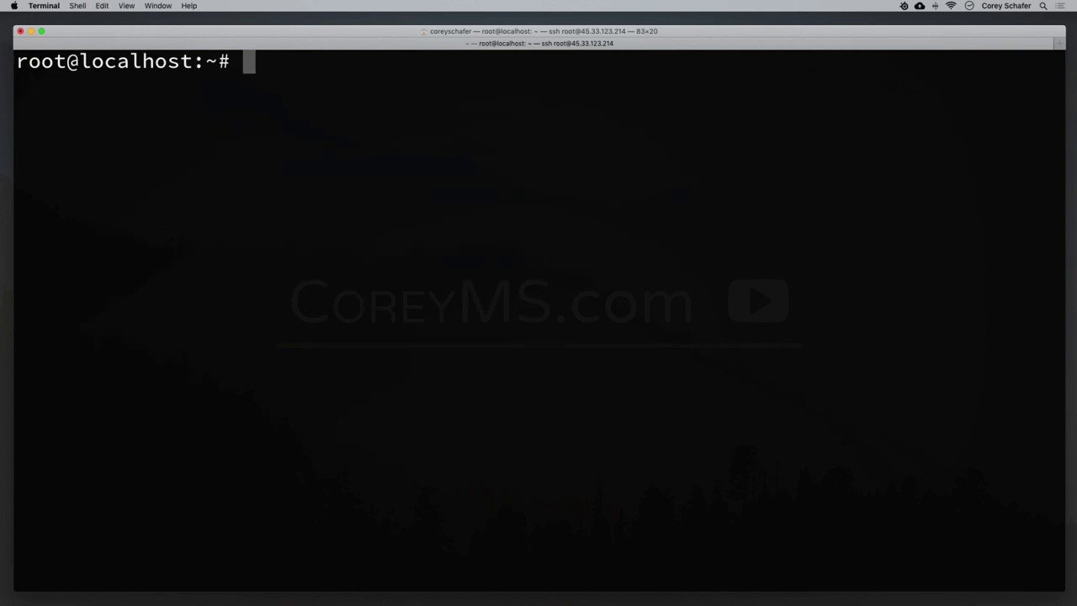
# Set the hostname to flask-server with hostnamectl and verify it with hostname.
pyautogui.write('hosrnam')
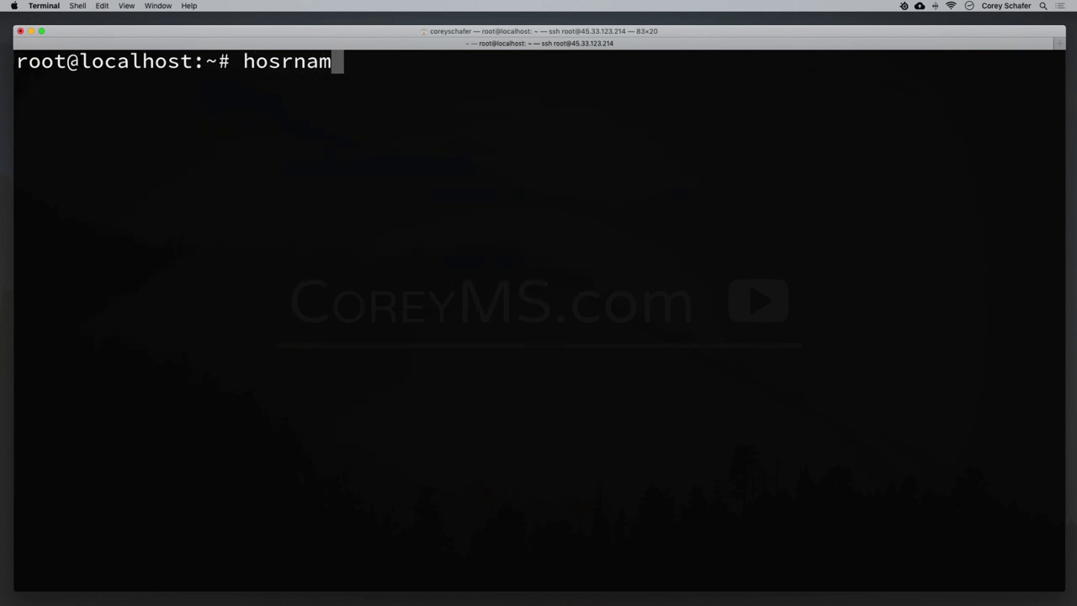
pyautogui.press('BackSpace')
pyautogui.press('BackSpace')
pyautogui.press('BackSpace')
pyautogui.press('BackSpace')
pyautogui.write('tname')
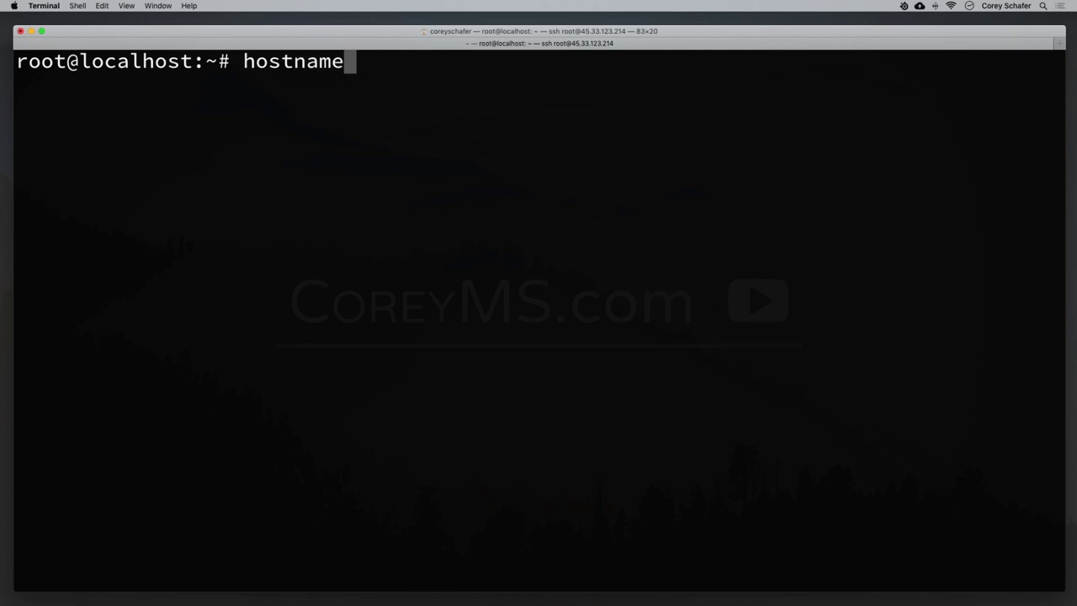
pyautogui.write('ctl set-')
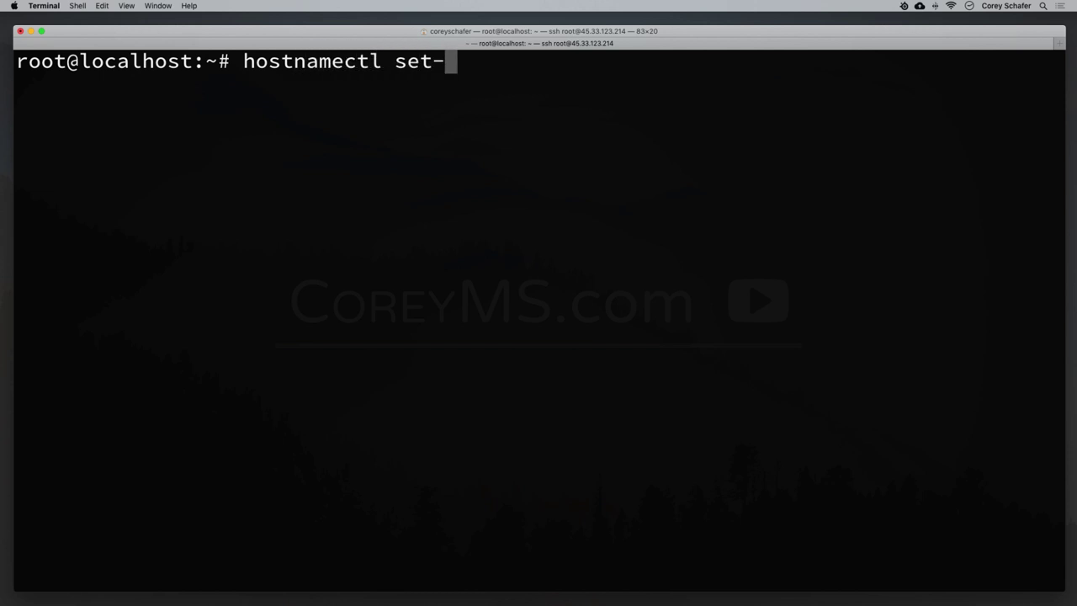
pyautogui.write('hostname ')
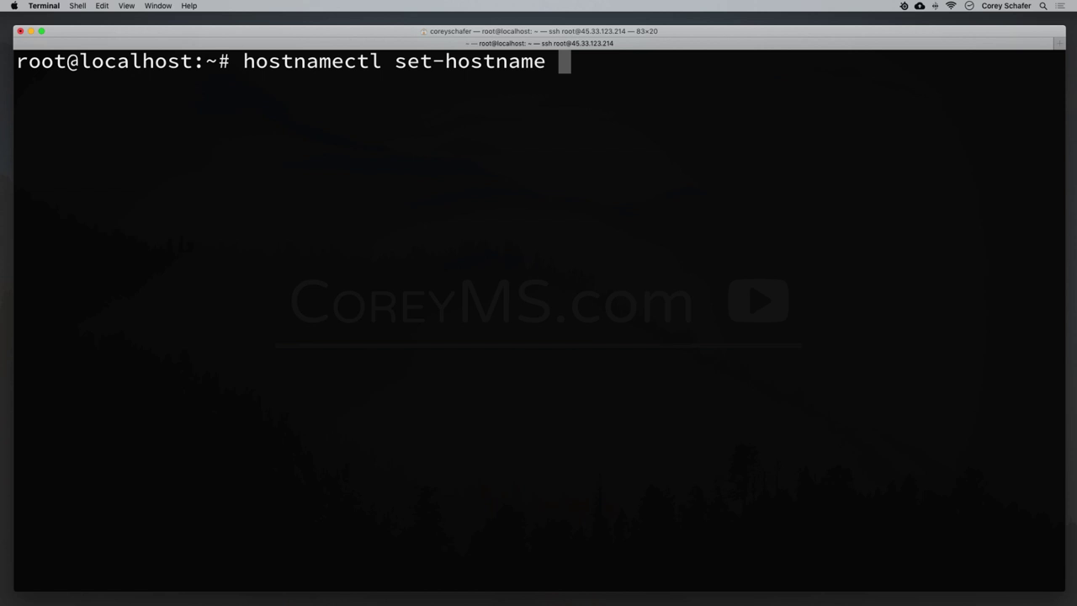
pyautogui.write('flask-server')
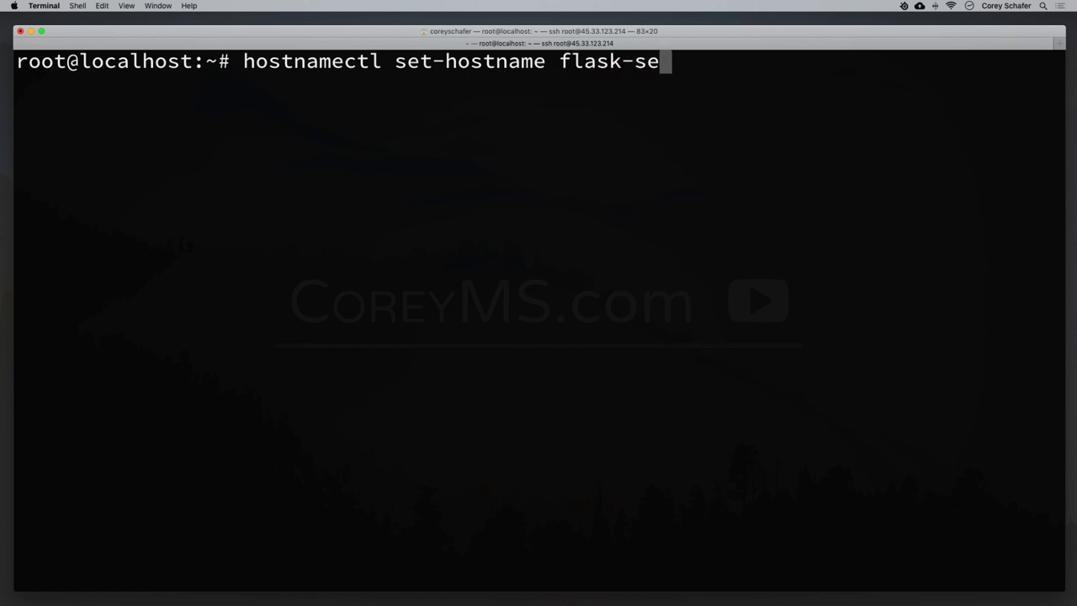
pyautogui.press('Return')
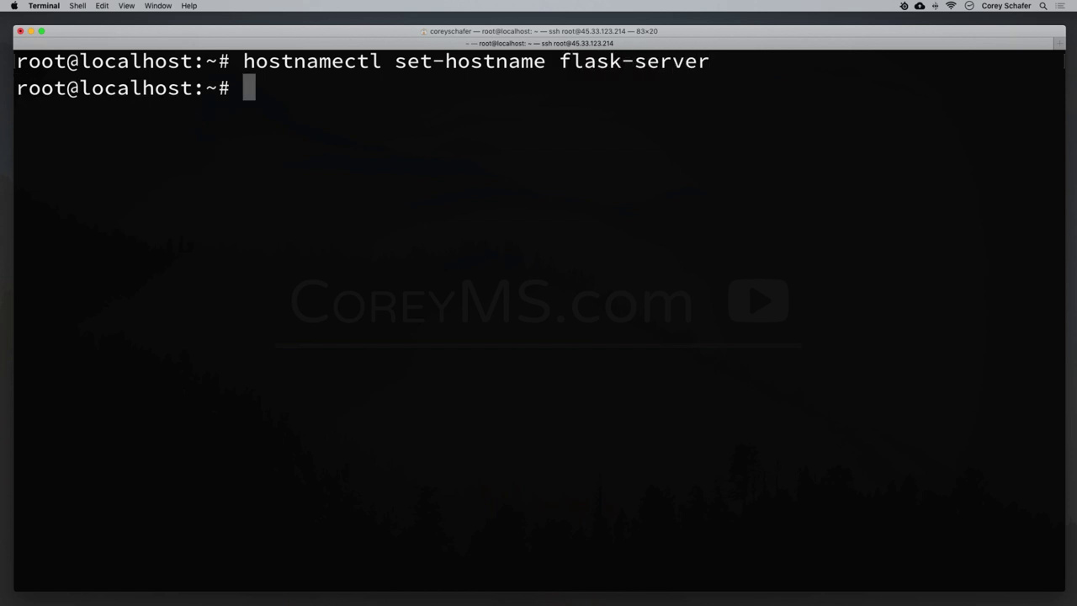
pyautogui.write('hostname')
pyautogui.press('Return')
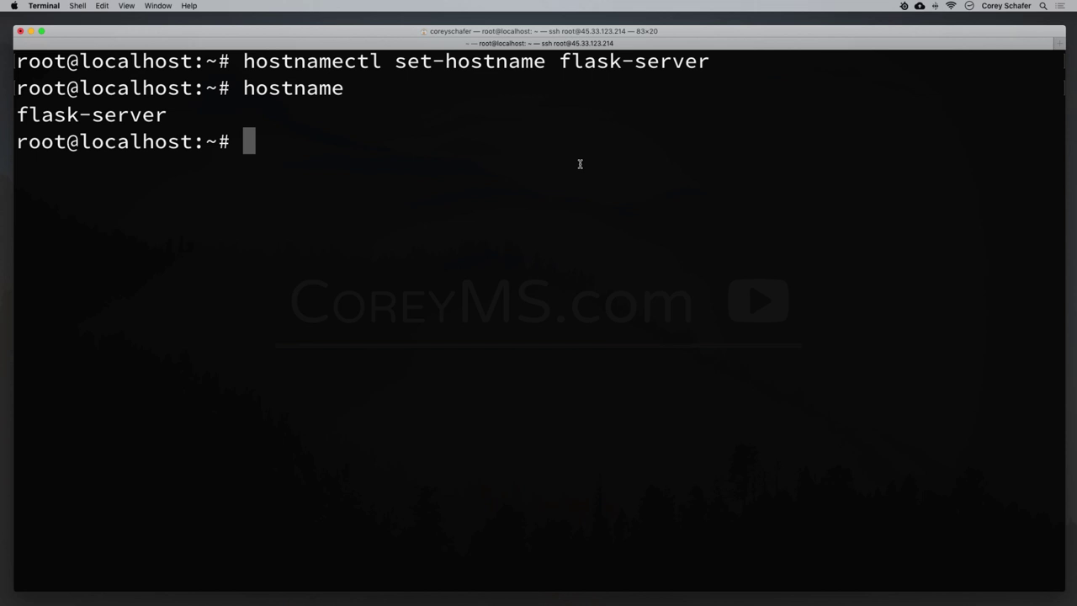
pyautogui.write('nano ')
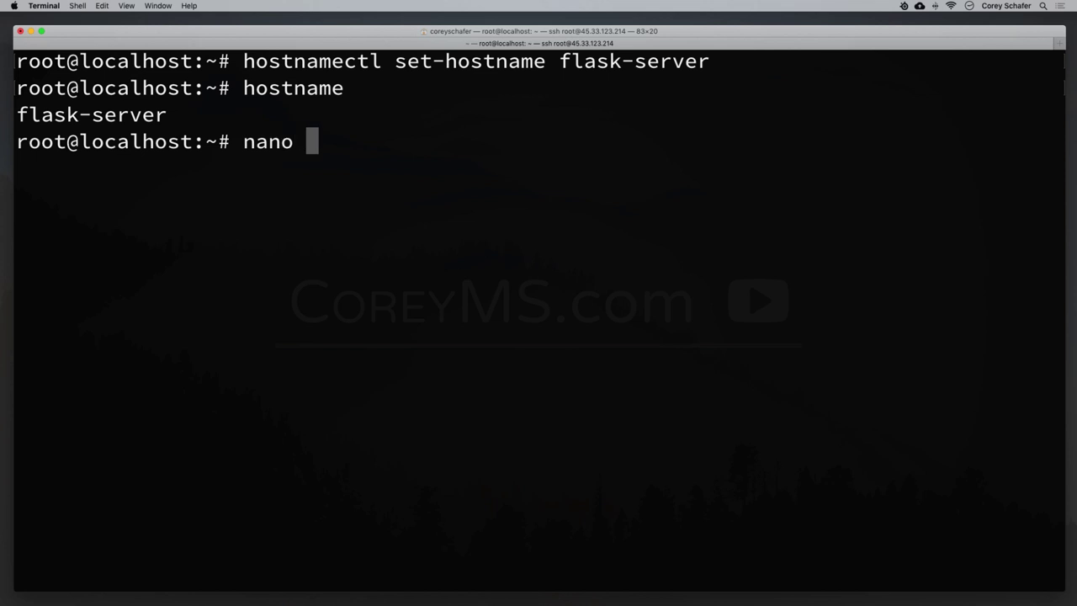
pyautogui.write('/etc/hosts')
# Add the entry '45.33.123.214 flask-server' below localhost in /etc/hosts using nano.
pyautogui.press('Return')
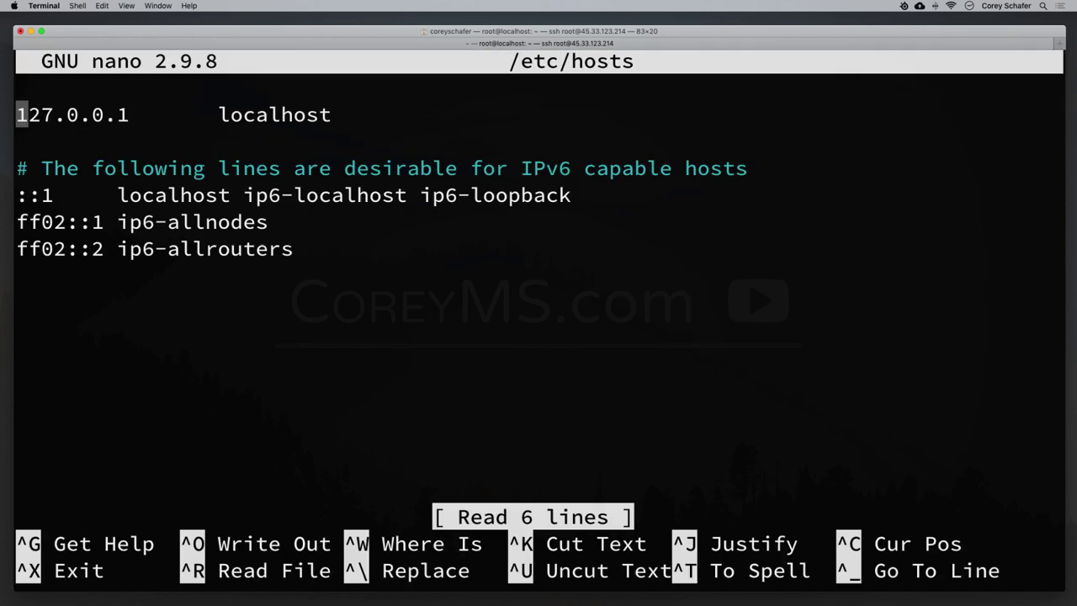
pyautogui.press('Down')
pyautogui.press('Return')
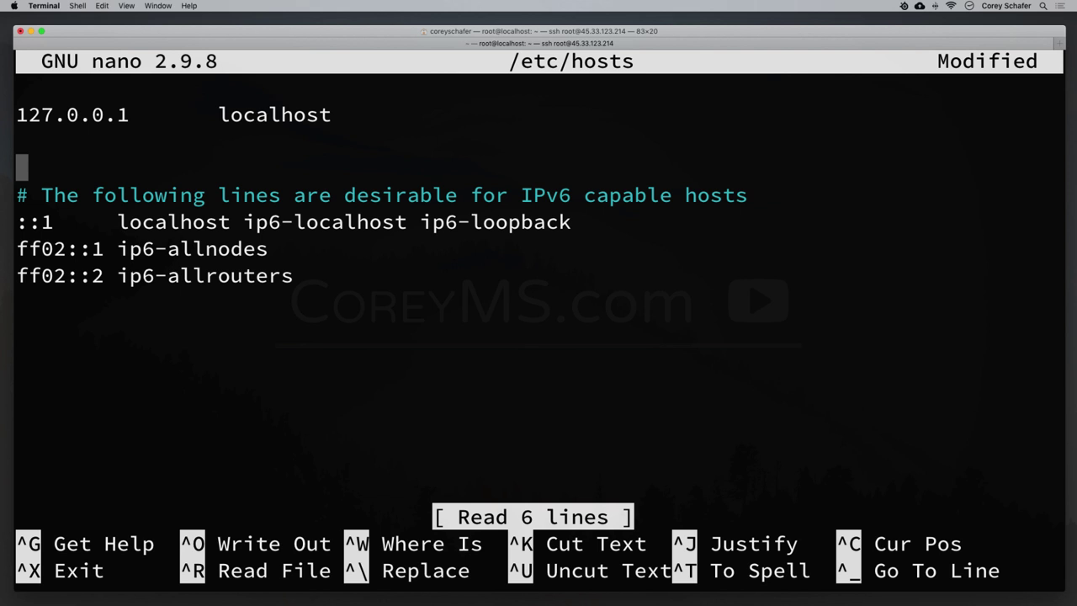
pyautogui.press('Up')
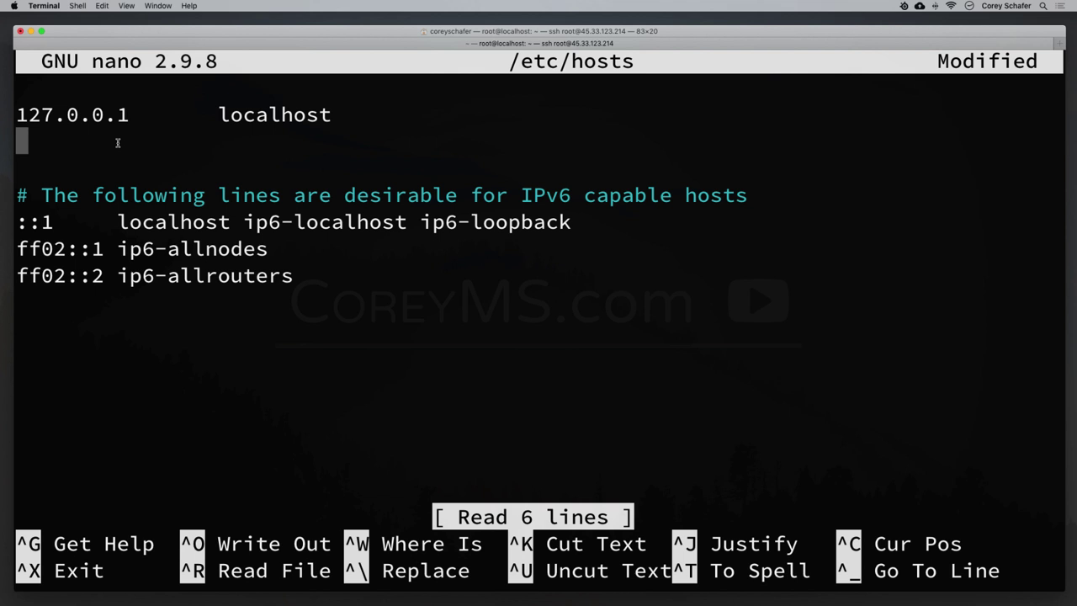
pyautogui.write('45.33')
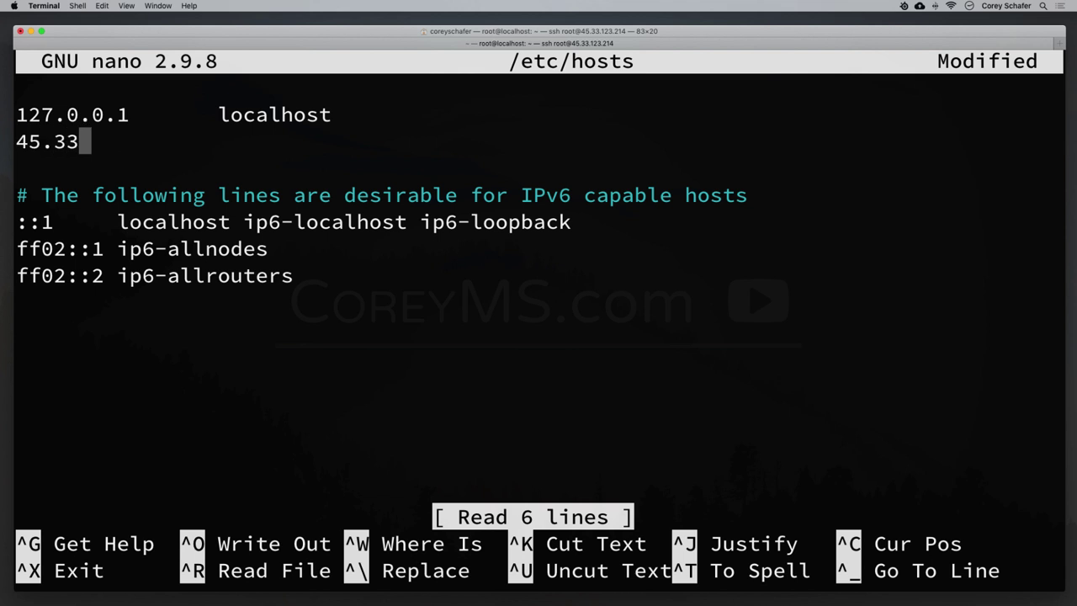
pyautogui.write('.123.21')
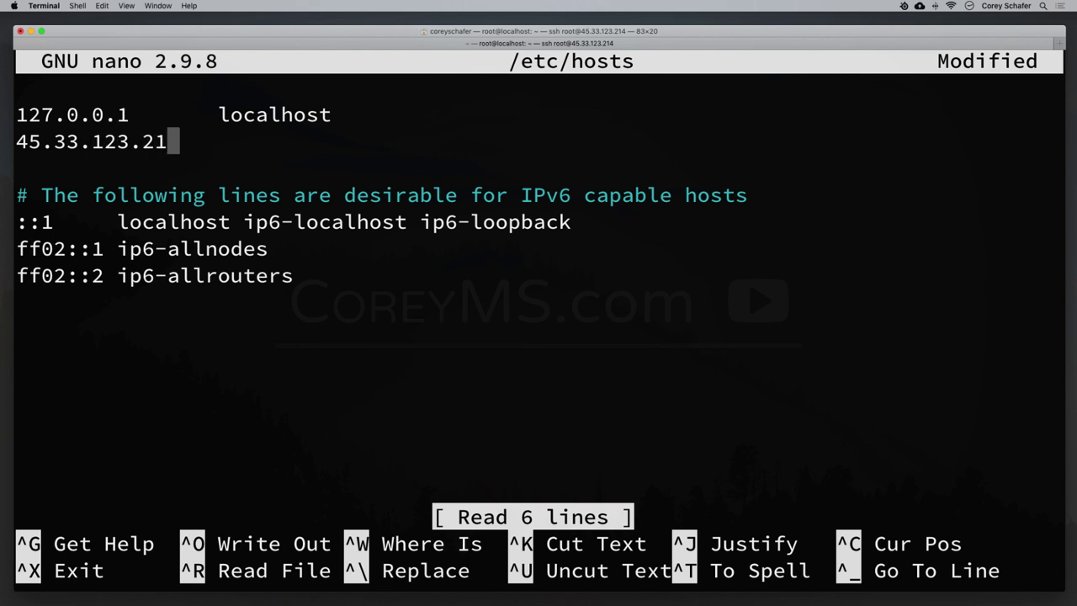
pyautogui.write('4')
pyautogui.press('Tab')
pyautogui.write('flask-se')
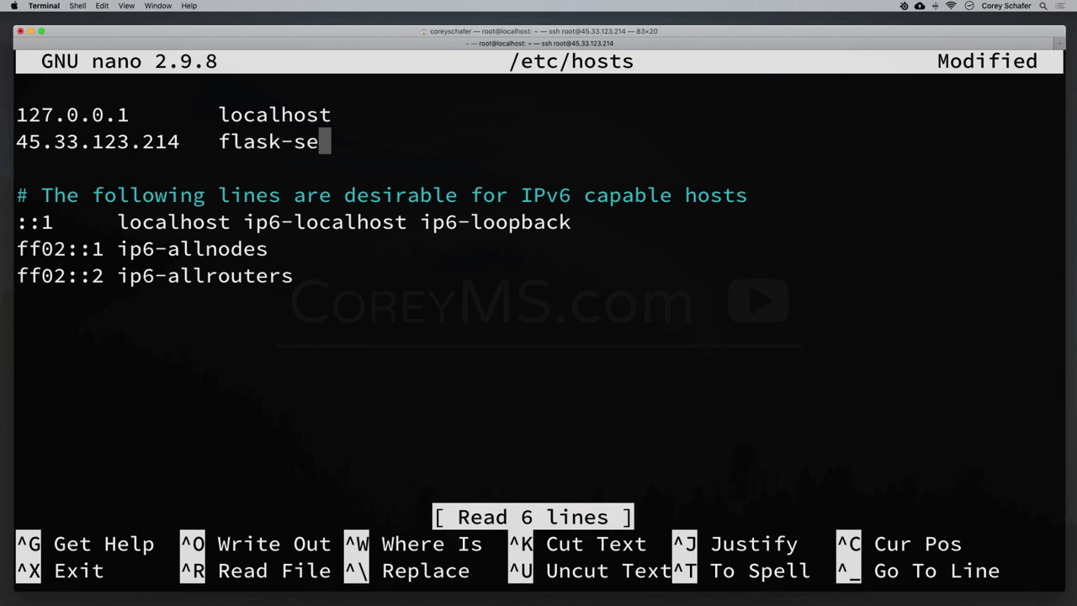
pyautogui.write('rver')
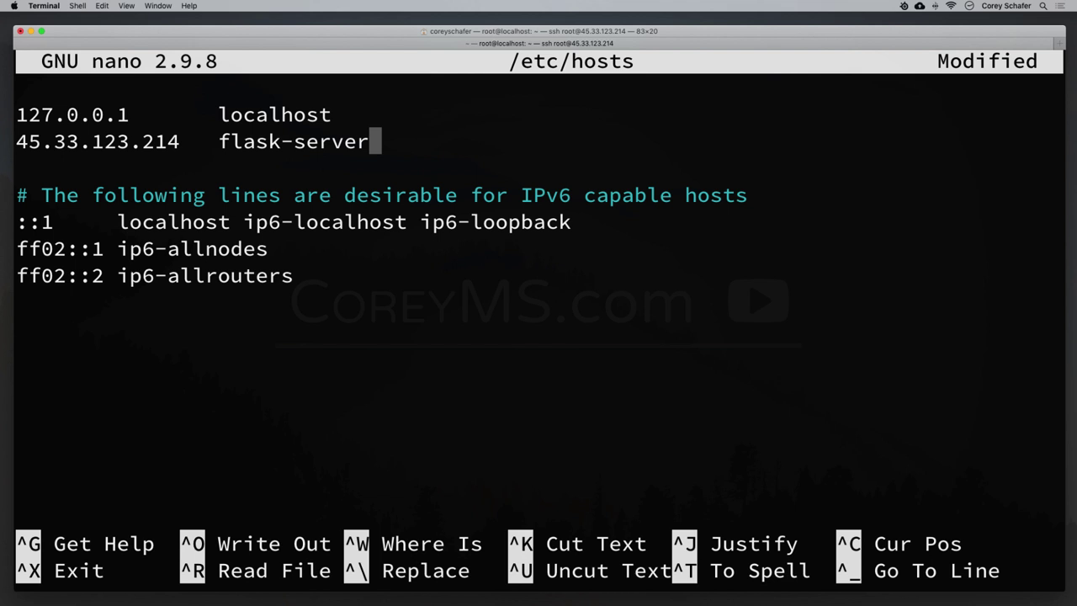
# Save /etc/hosts, exit nano and clear the terminal screen.
pyautogui.hotkey('ctrl', 'x')
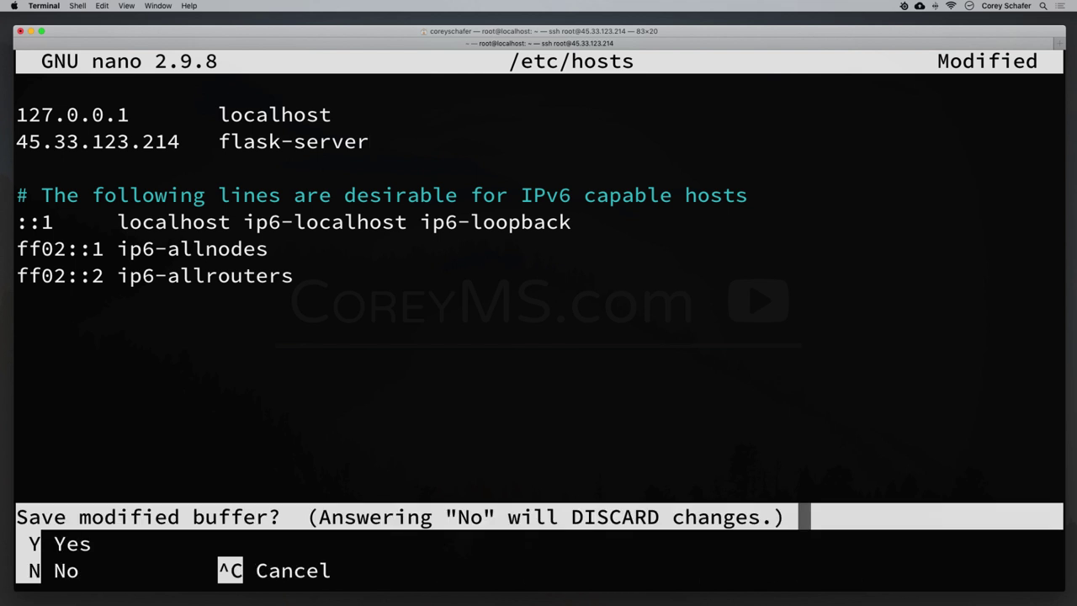
pyautogui.press('y')
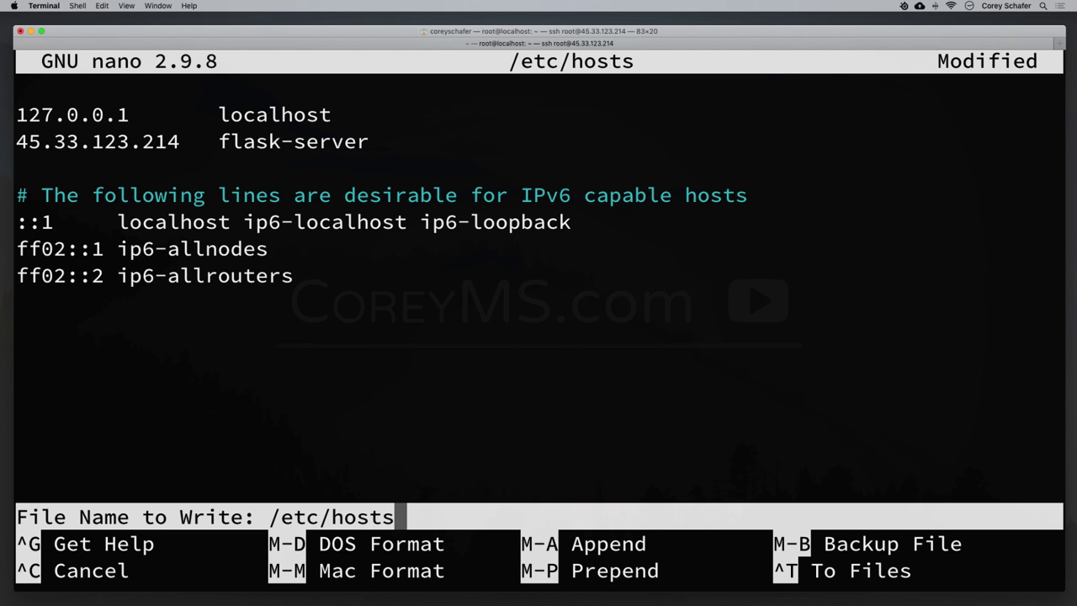
pyautogui.press('Return')
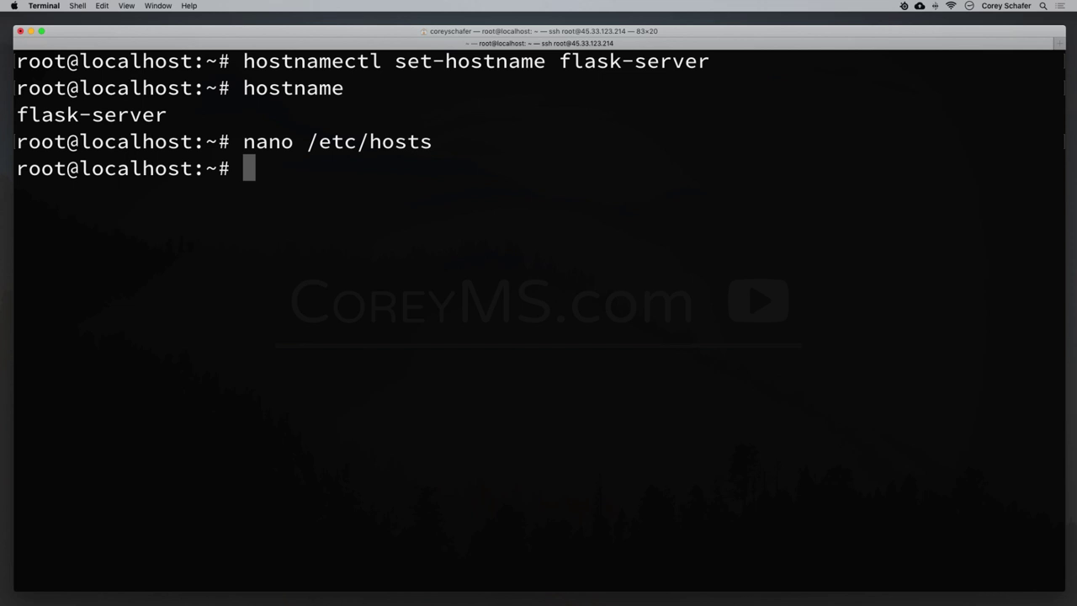
pyautogui.hotkey('ctrl', 'l')
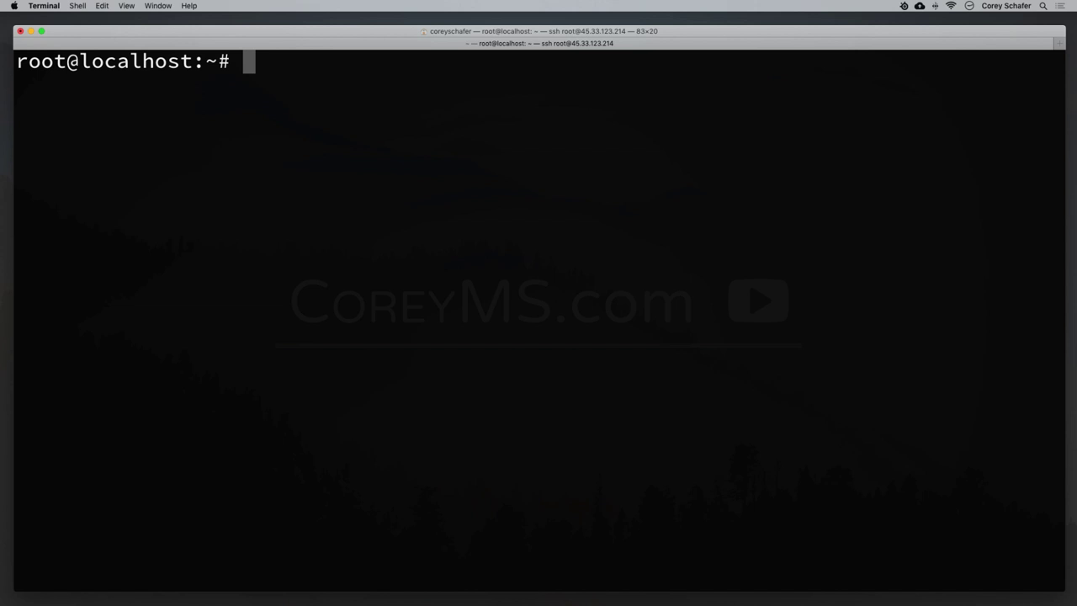
# Create the new user with adduser, setting a password and full name and leaving other fields blank.
pyautogui.write('adduser ')
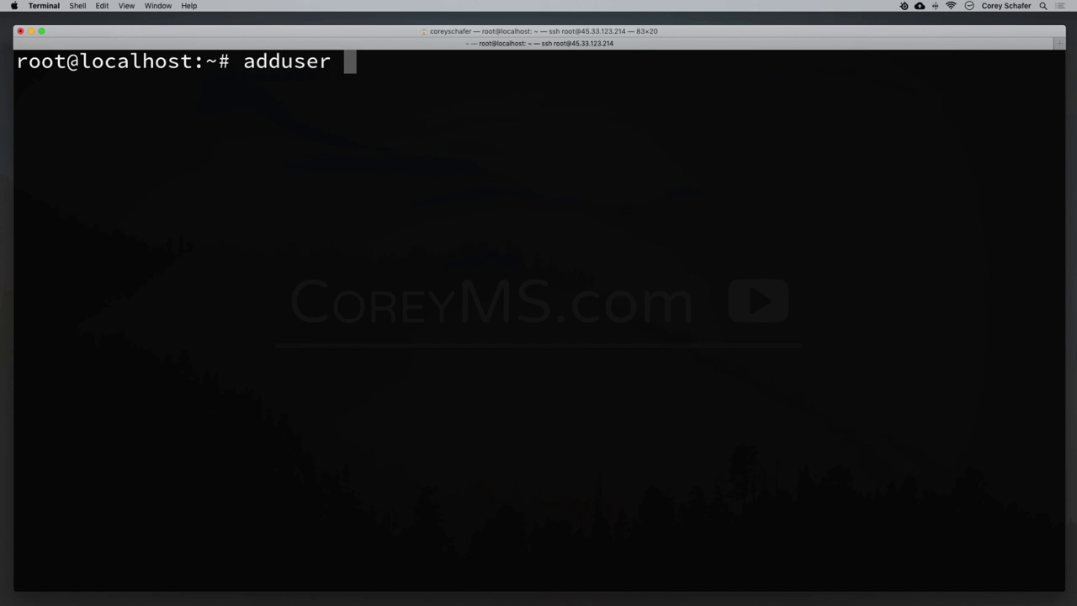
pyautogui.write('coreyms')
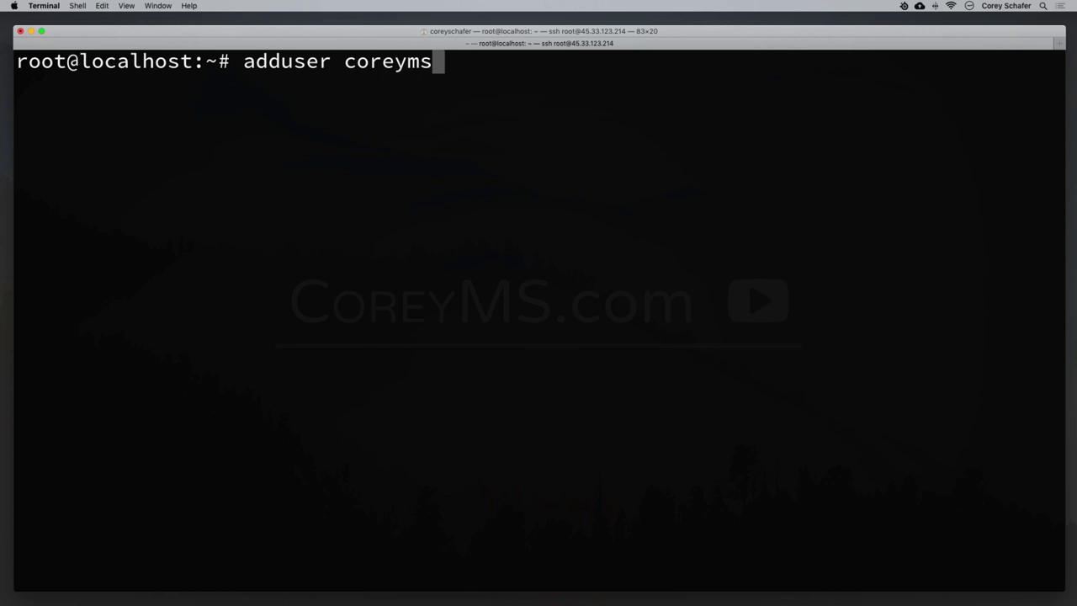
pyautogui.press('Return')
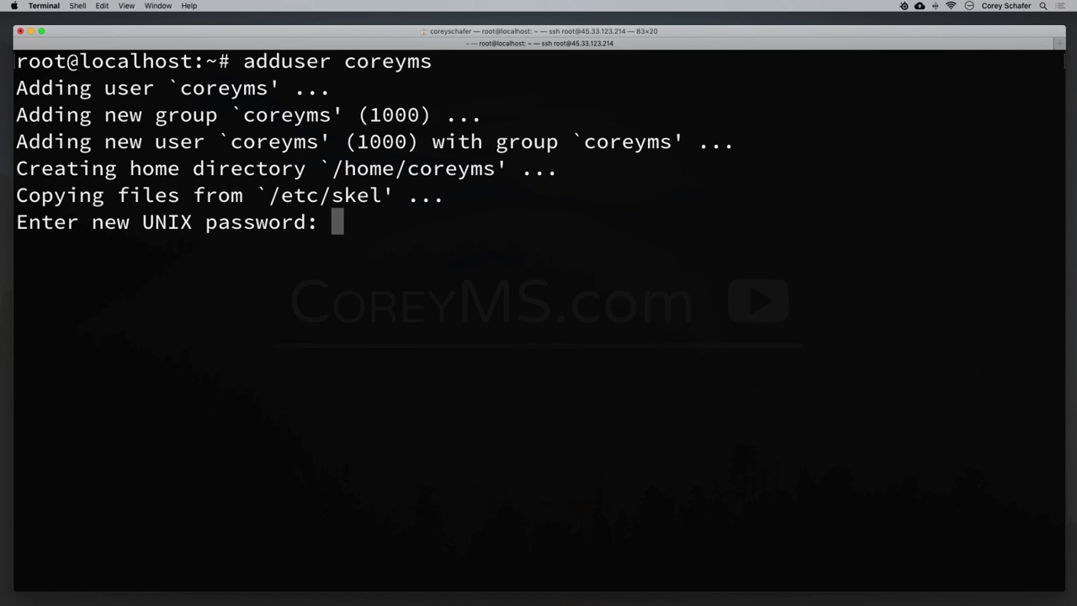
pyautogui.press('Return')
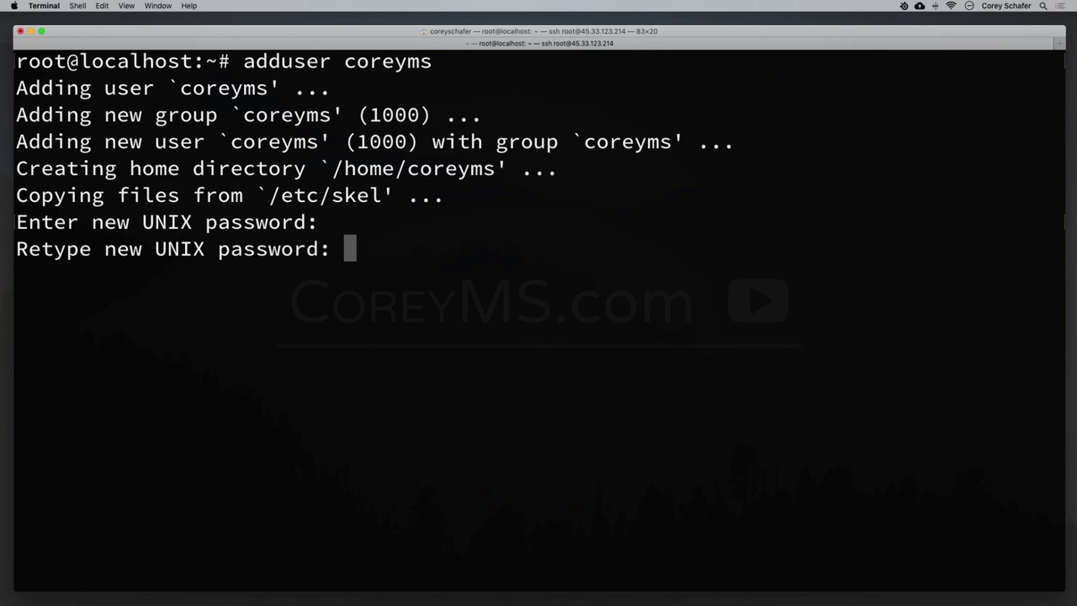
pyautogui.press('Return')
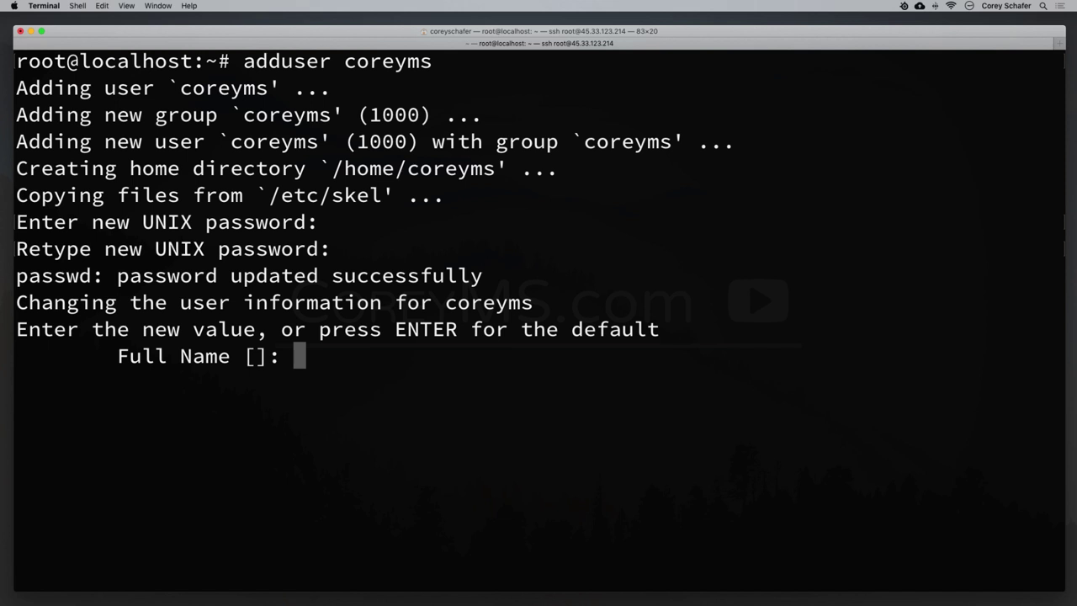
pyautogui.write('Corey Schaf')
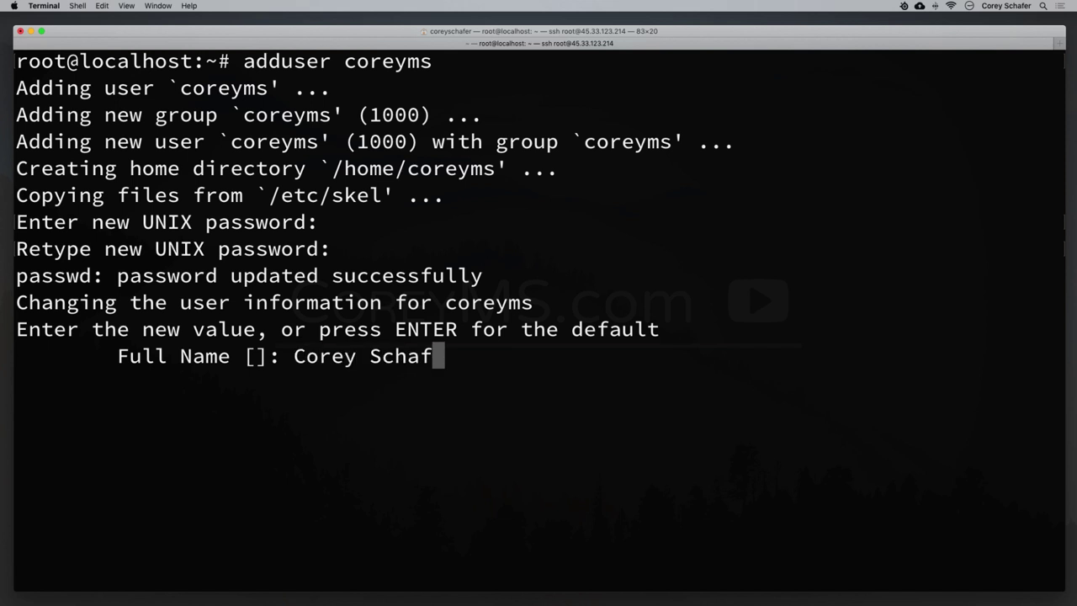
pyautogui.write('er')
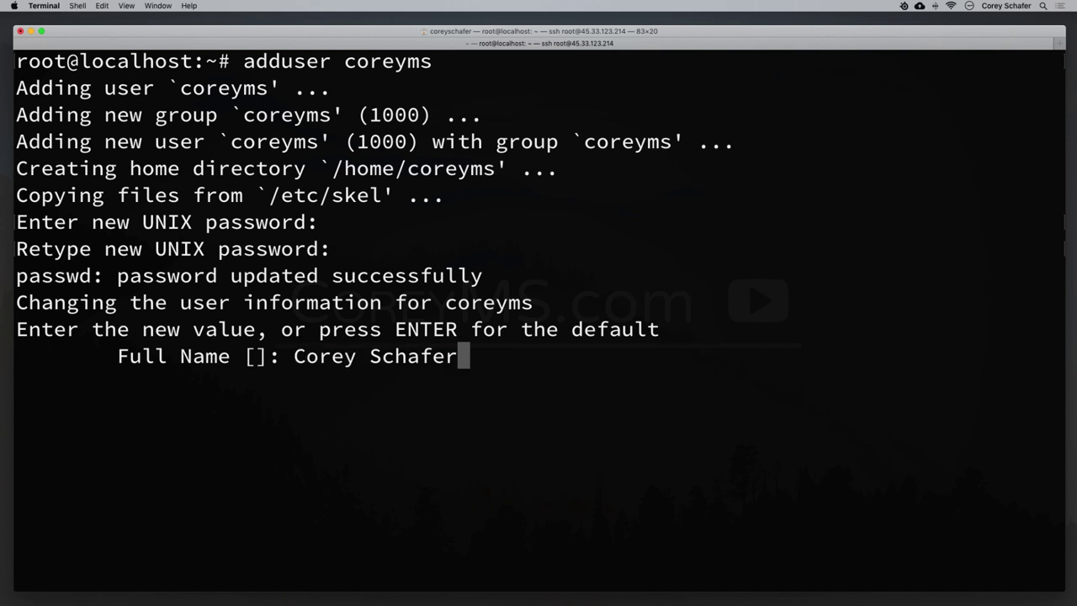
pyautogui.press('Return')
pyautogui.press('Return')
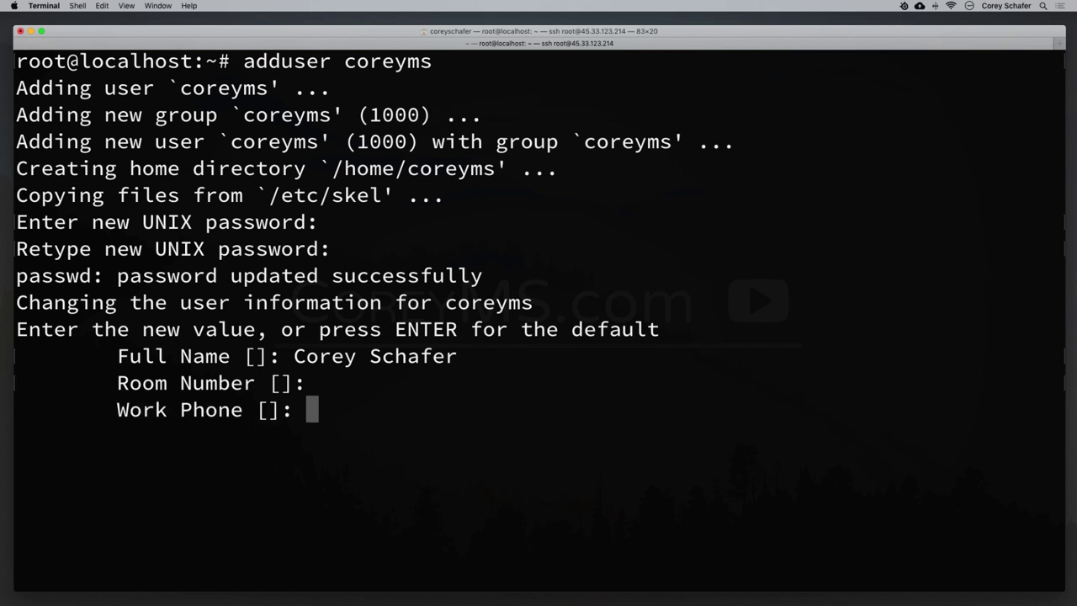
pyautogui.press('Return')
pyautogui.press('Return')
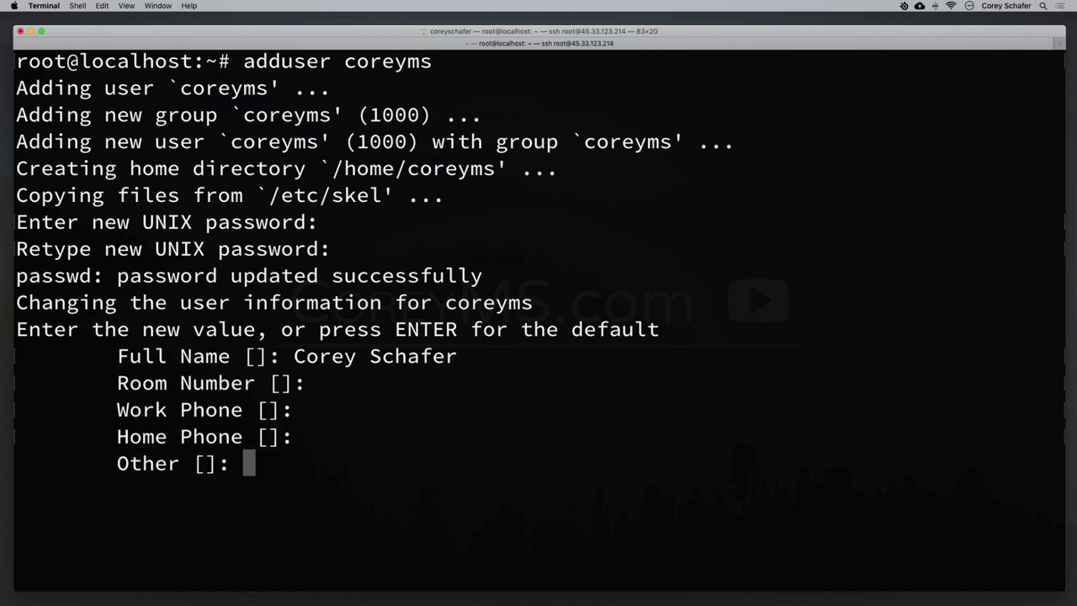
pyautogui.press('Return')
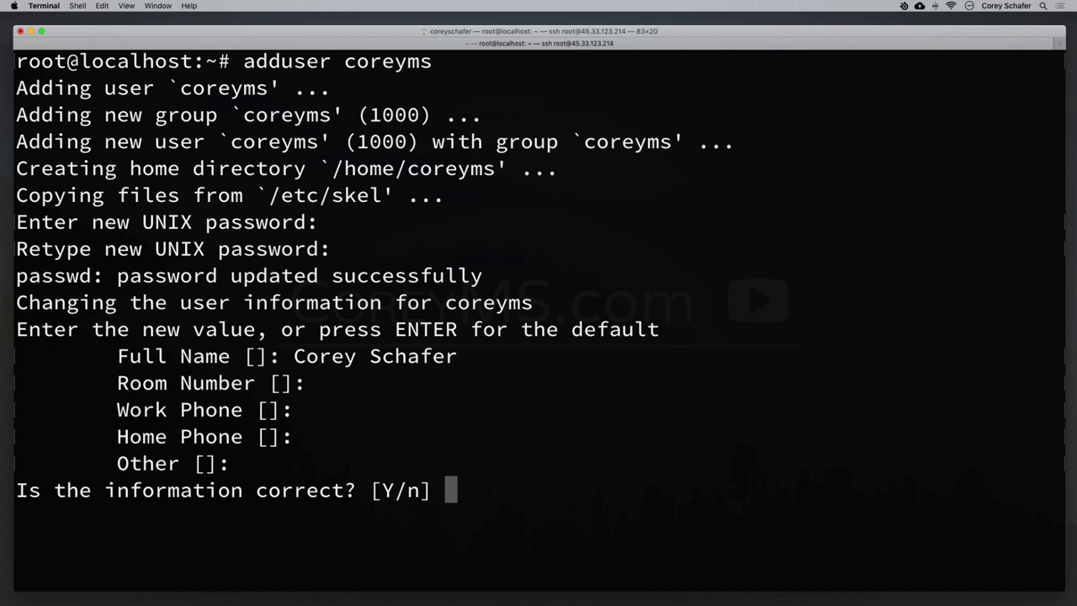
pyautogui.press('Return')
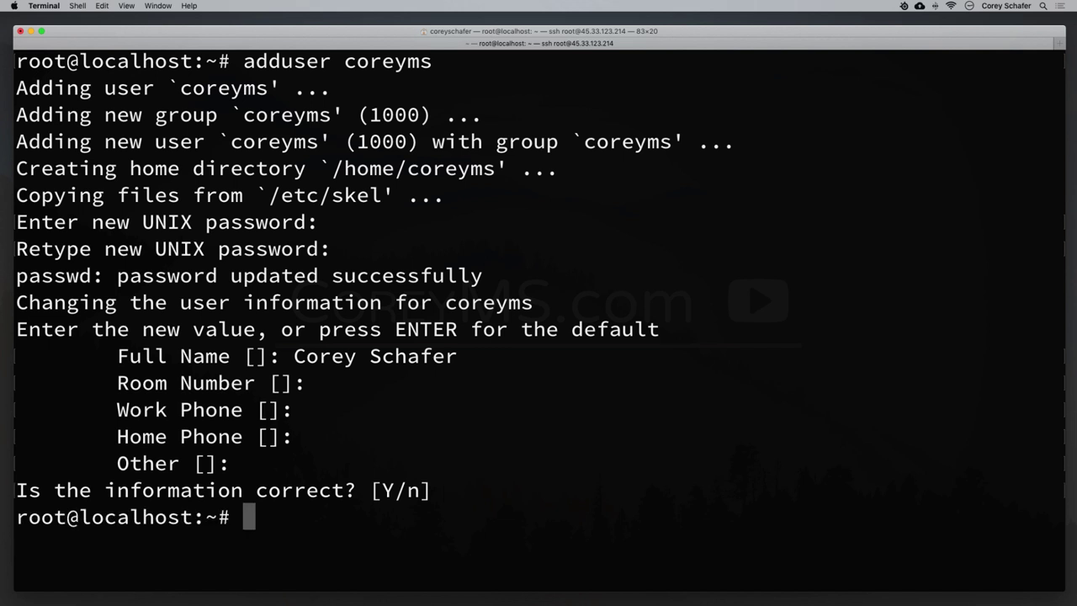
pyautogui.hotkey('ctrl', 'l')
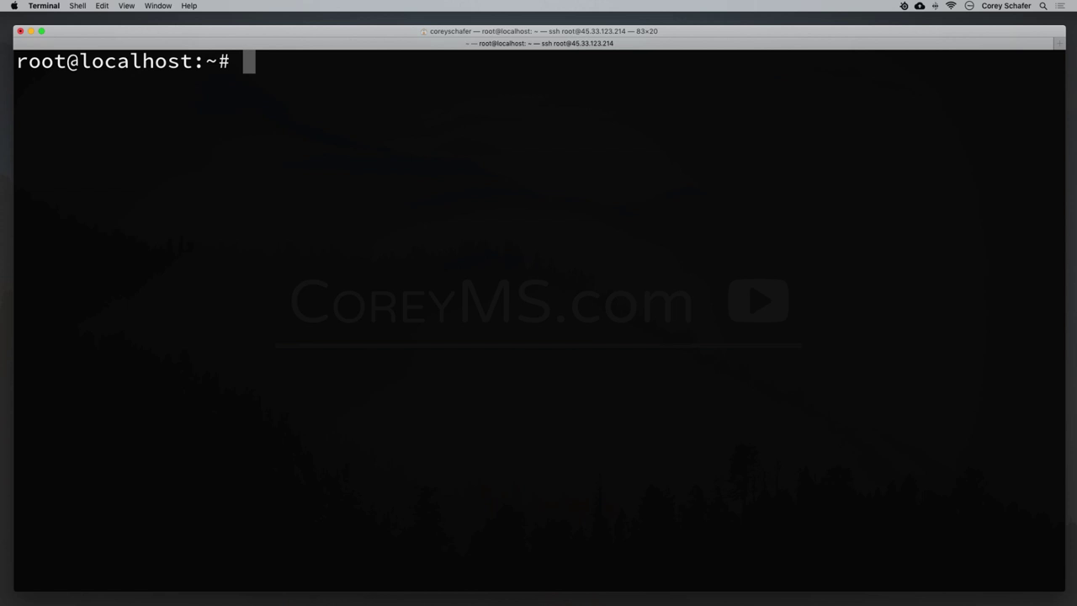
# Add the new user to the sudo group with adduser and check the confirmation.
pyautogui.write('addu')
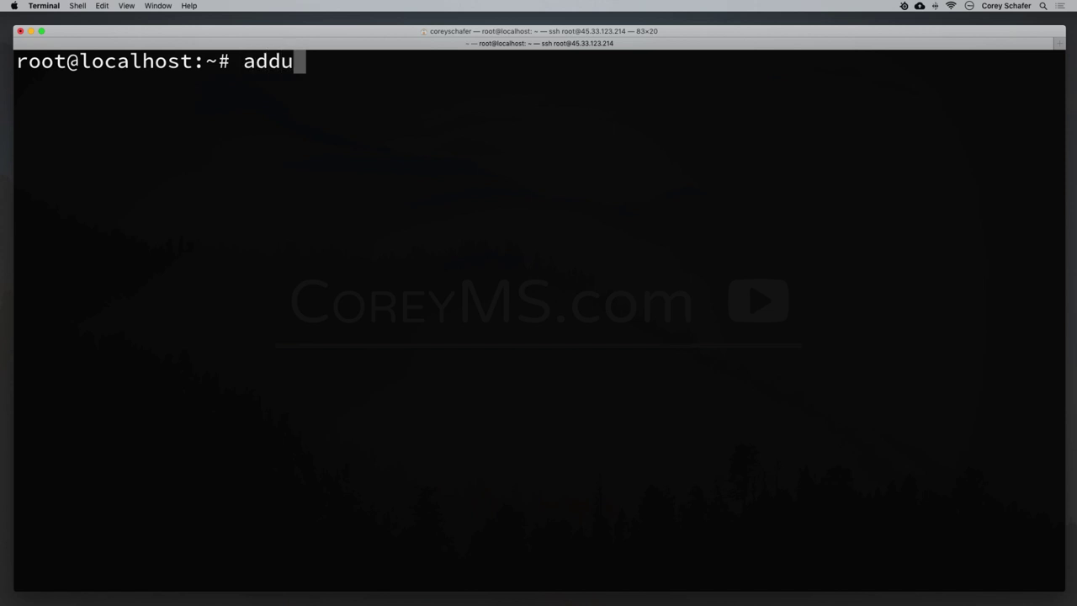
pyautogui.write('ser coreym')
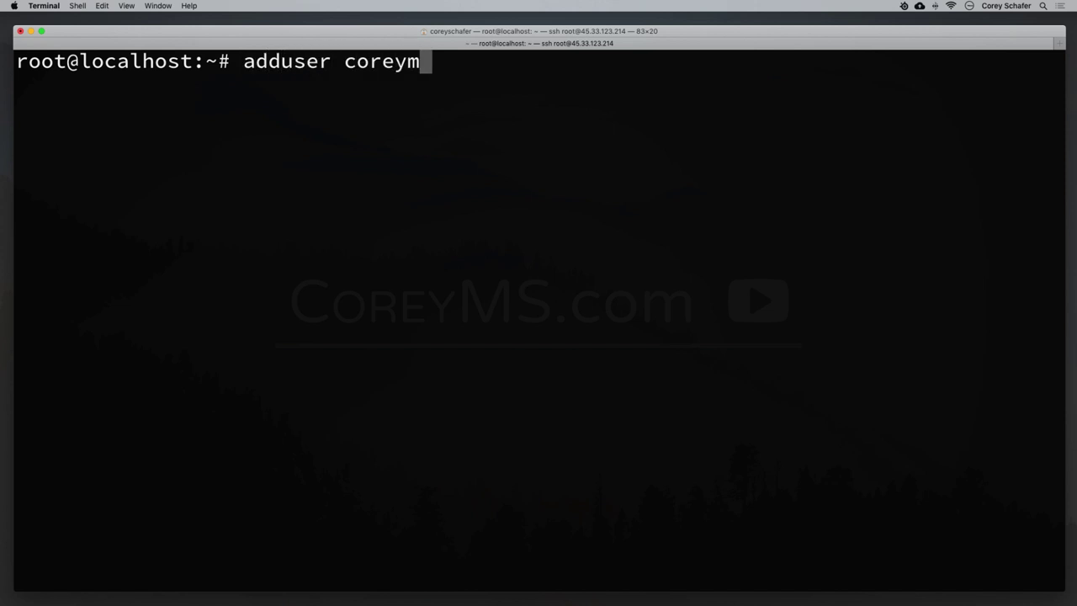
pyautogui.write('s us')
pyautogui.press('BackSpace')
pyautogui.press('BackSpace')
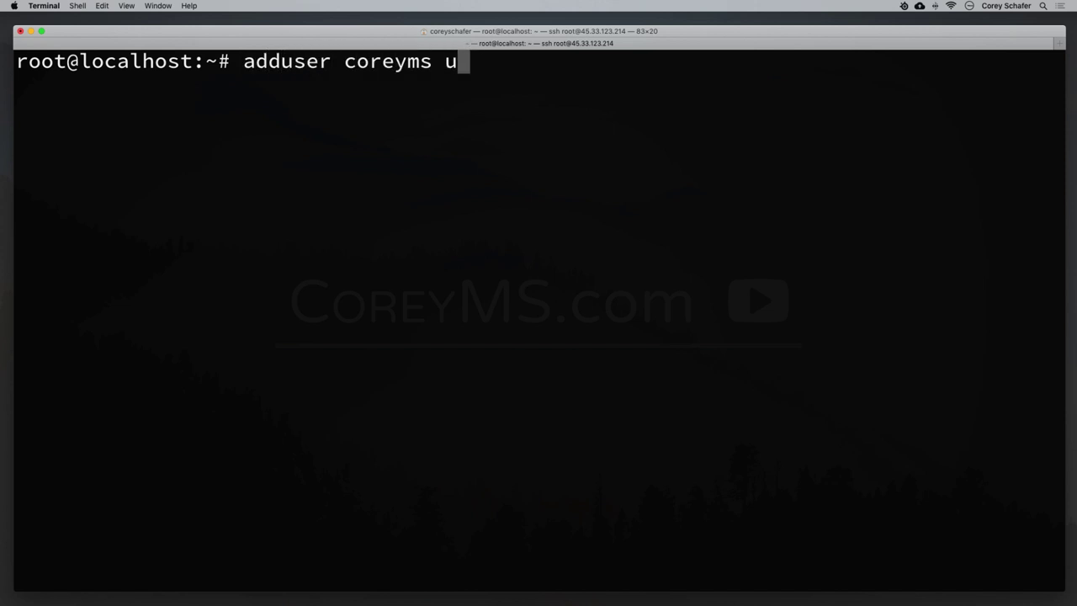
pyautogui.write('sudo')
pyautogui.press('Return')
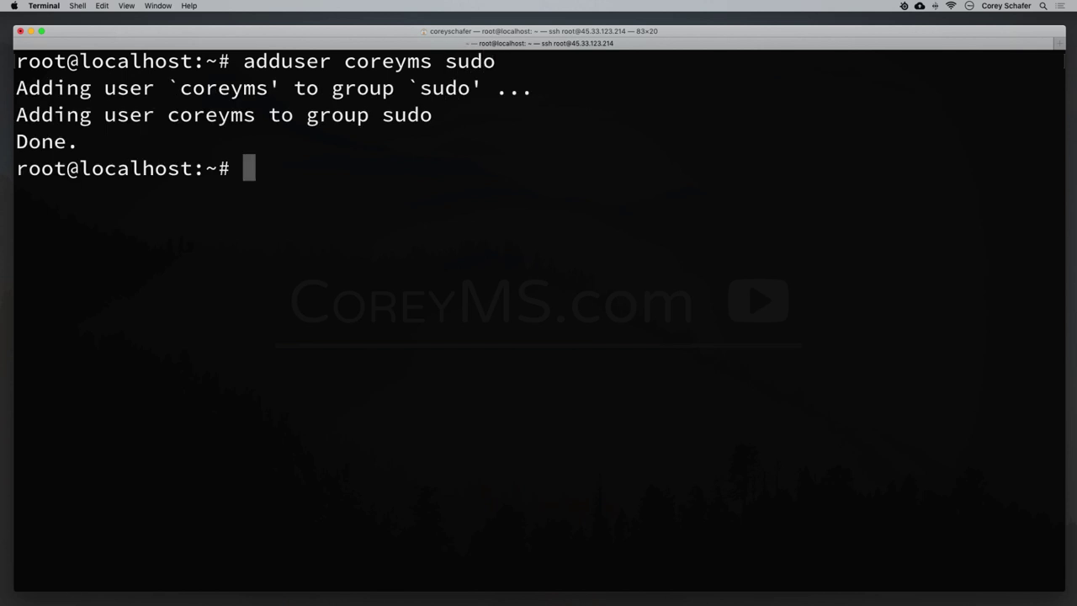
pyautogui.moveTo(104, 88); pyautogui.dragTo(485, 90)
pyautogui.click(496, 156)
pyautogui.moveTo(17, 168); pyautogui.dragTo(143, 170)
pyautogui.click(146, 168)
# Exit the root session and ssh back into 45.33.123.214 as the new user.
pyautogui.write('exit')
pyautogui.press('Return')
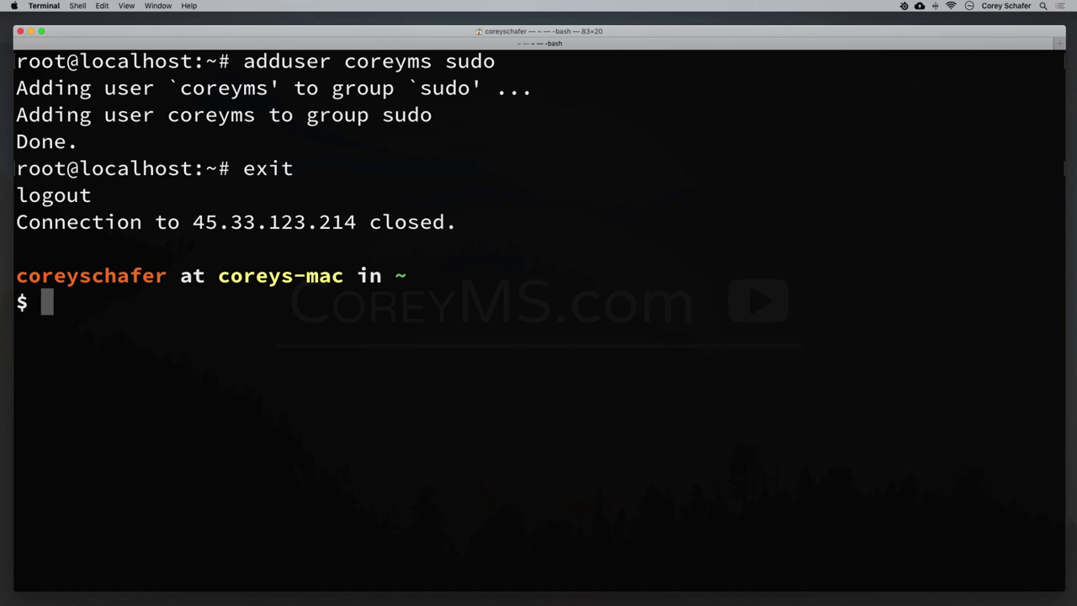
pyautogui.press('Up')
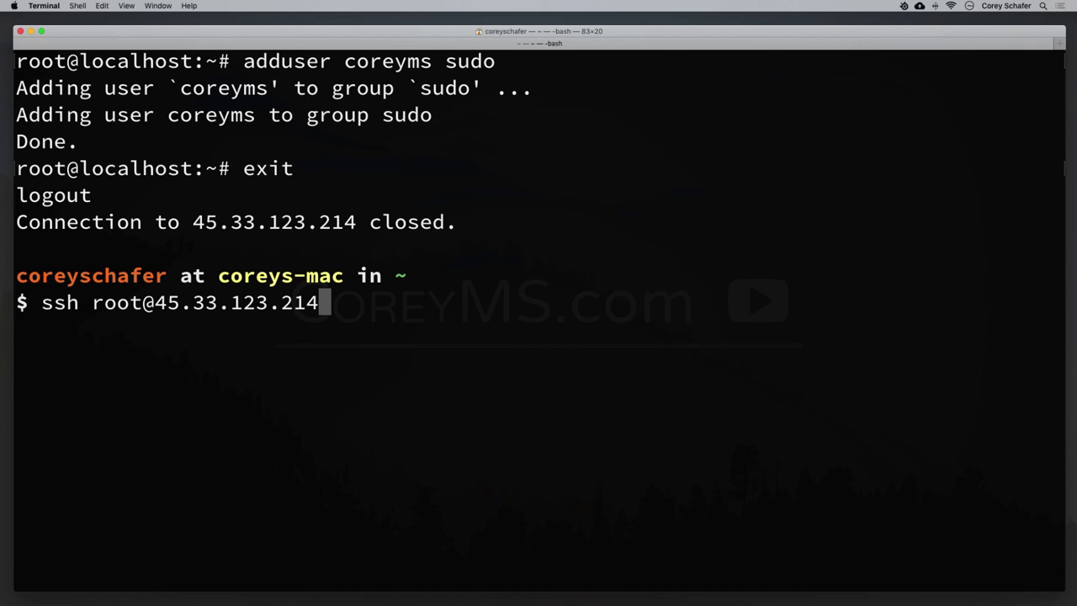
pyautogui.hotkey('alt', 'Left')
pyautogui.hotkey('alt', 'Left')
pyautogui.hotkey('alt', 'Left')
pyautogui.hotkey('alt', 'Left')
pyautogui.press('Left')
pyautogui.press('BackSpace')
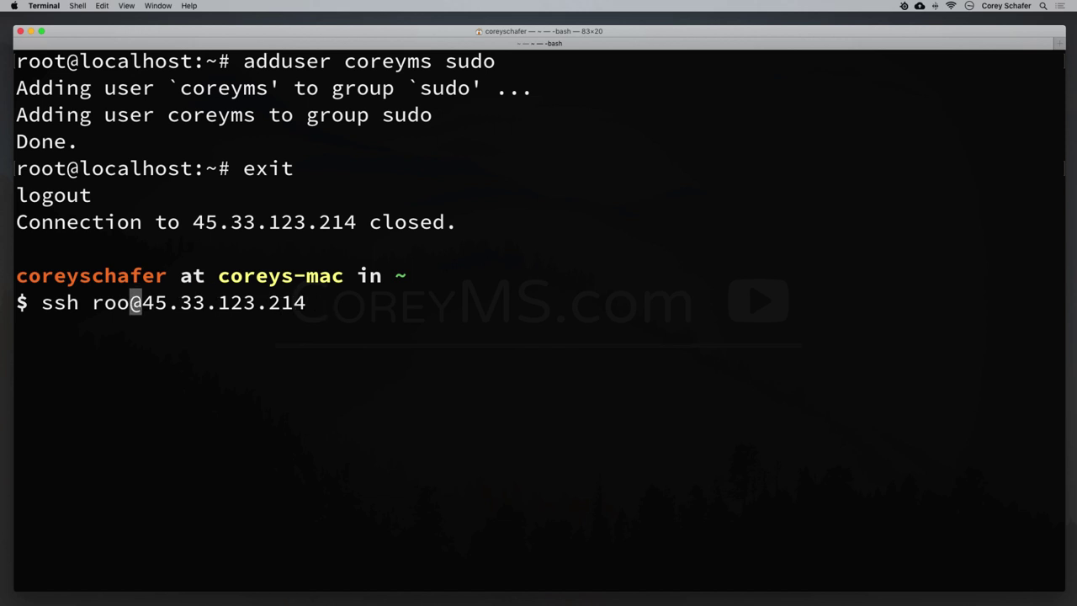
pyautogui.press('BackSpace')
pyautogui.press('BackSpace')
pyautogui.press('BackSpace')
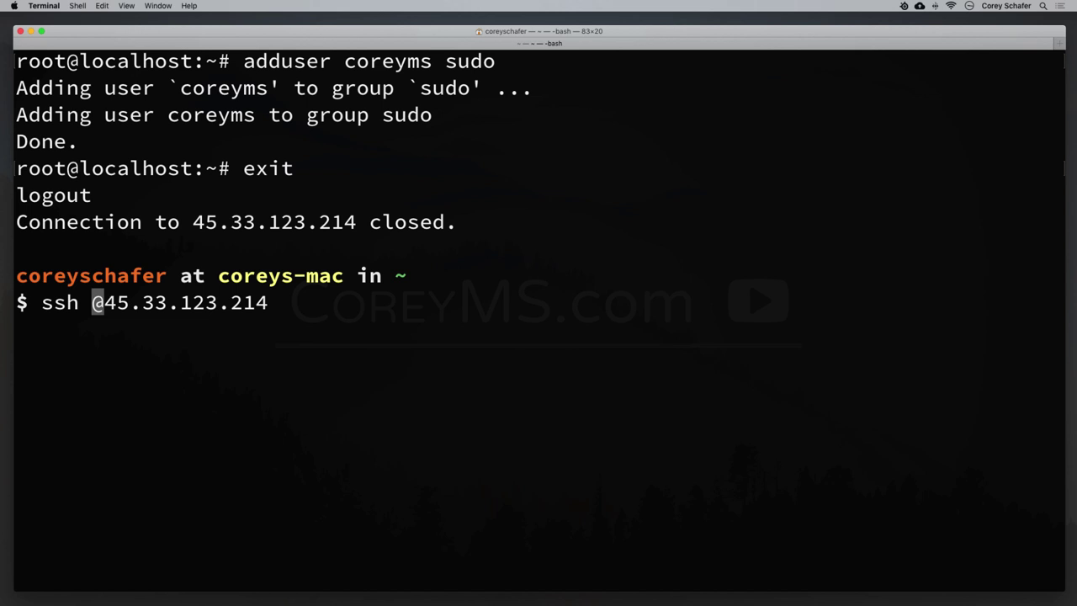
pyautogui.write('corey')
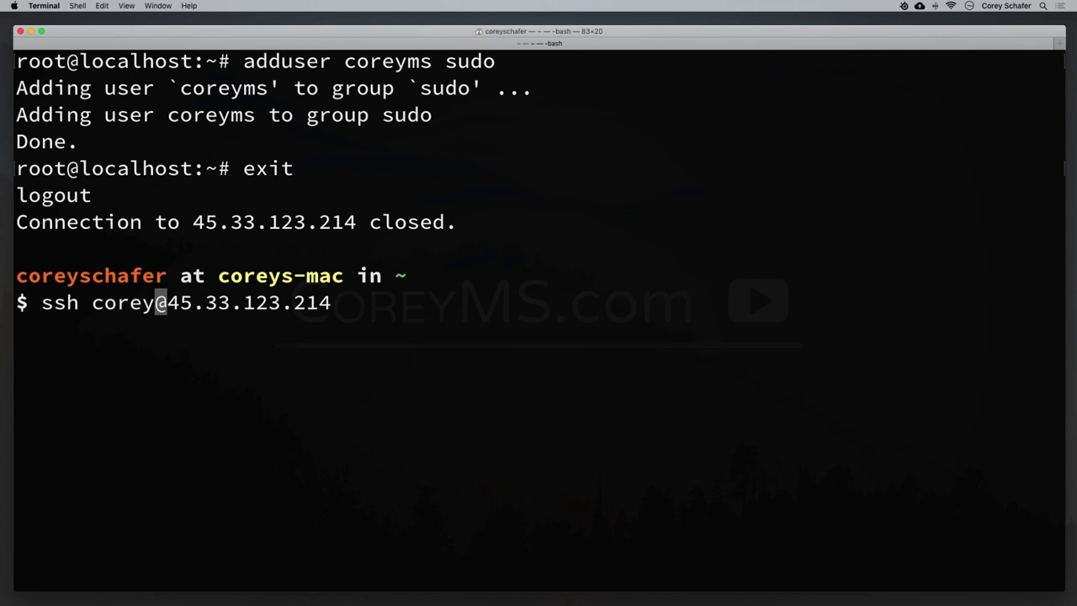
pyautogui.write('ms')
pyautogui.press('Return')
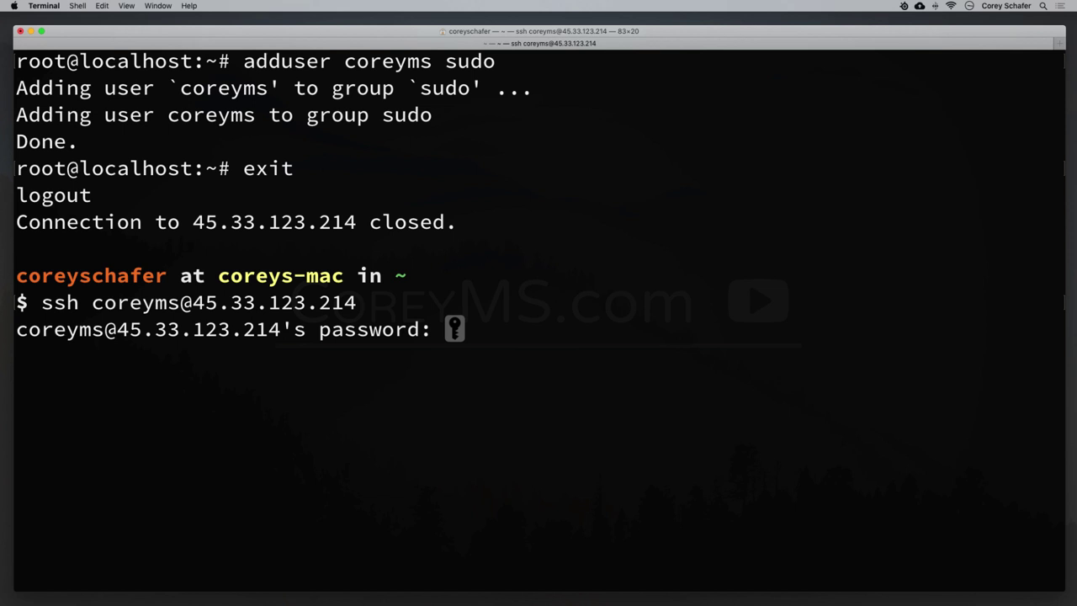
pyautogui.press('Return')
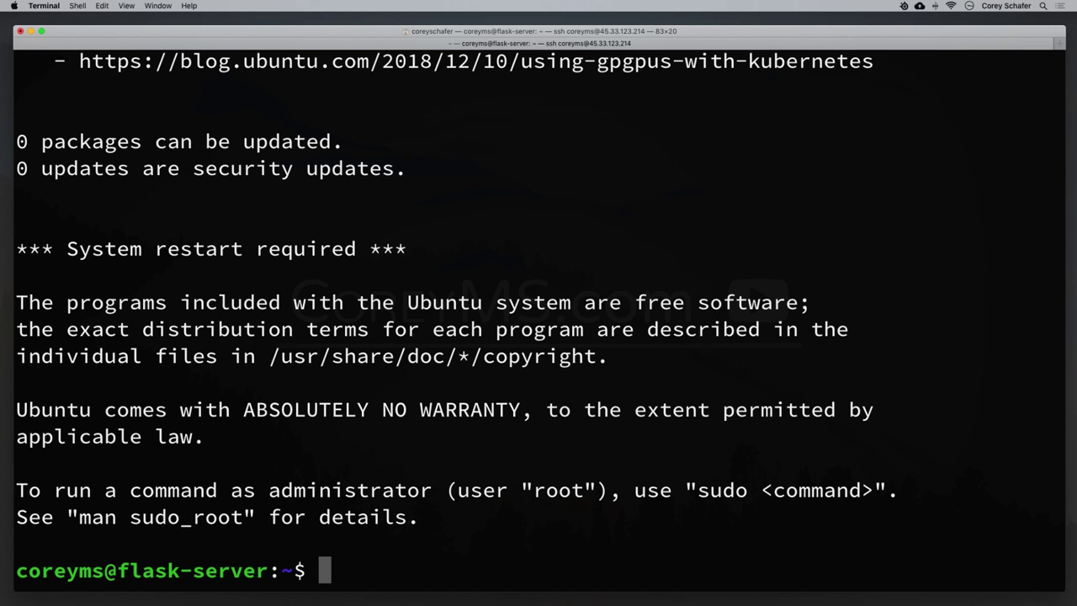
# Run pwd to show the home directory path, then highlight the ~ in the prompt.
pyautogui.press('super+k')
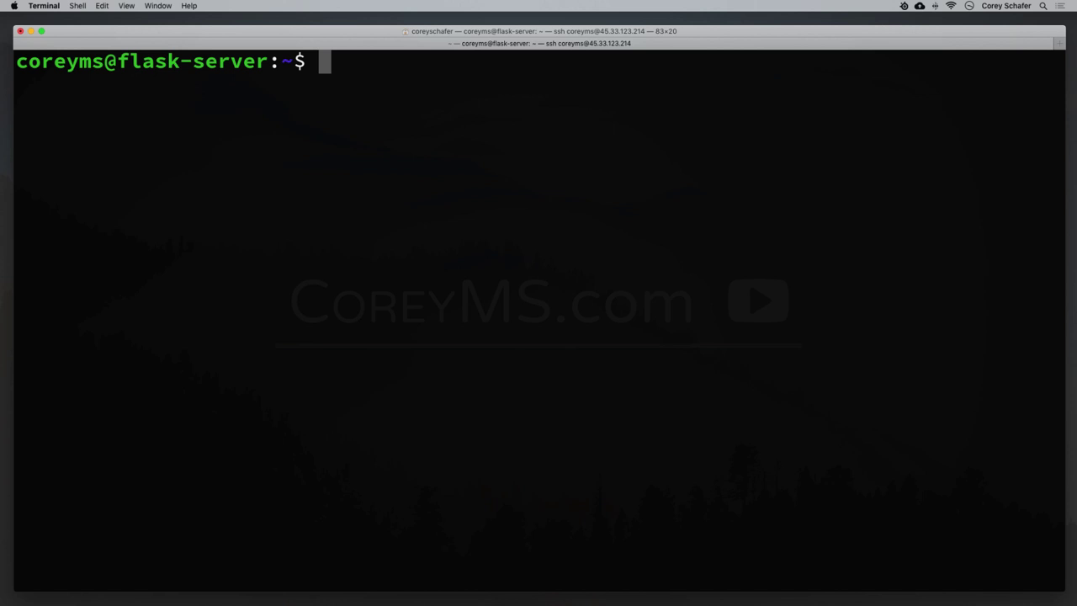
pyautogui.write('pwd')
pyautogui.press('Return')
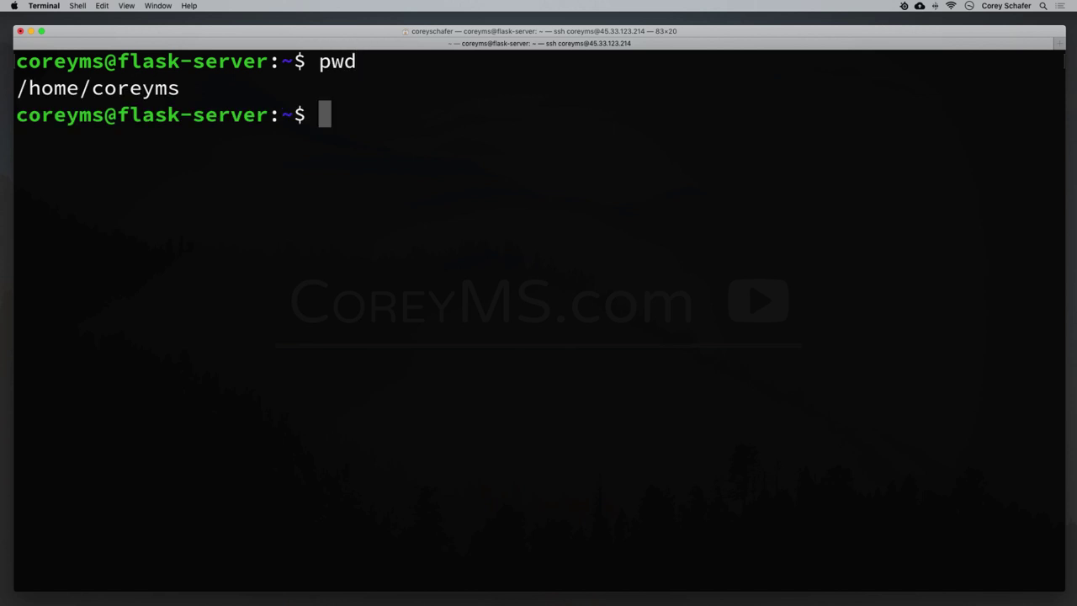
pyautogui.moveTo(18, 89); pyautogui.dragTo(238, 89)
pyautogui.moveTo(93, 90); pyautogui.dragTo(191, 90)
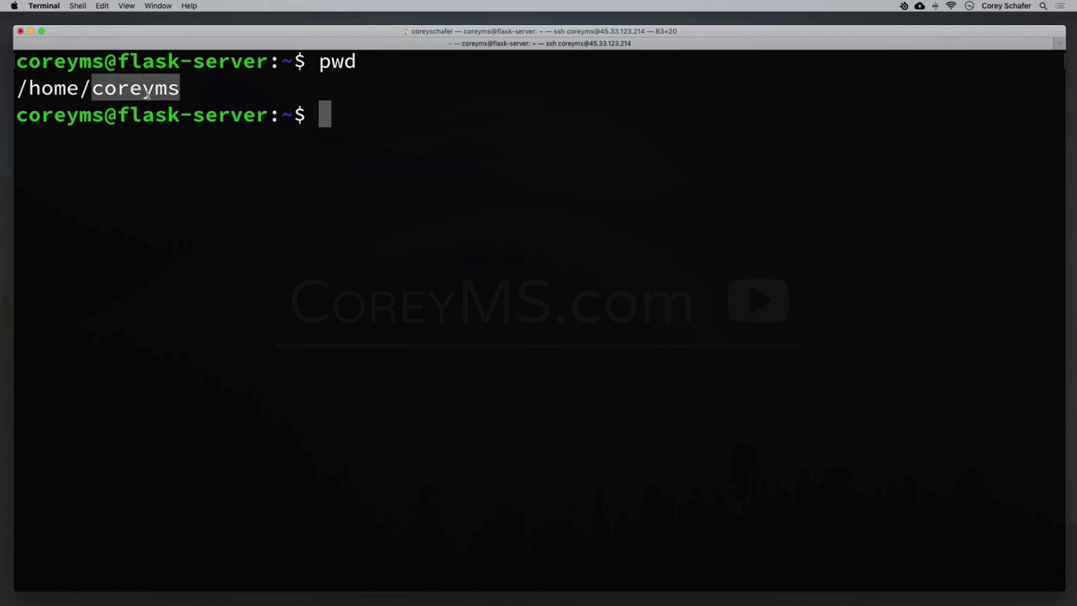
pyautogui.click(342, 119)
pyautogui.moveTo(279, 116); pyautogui.dragTo(288, 116)
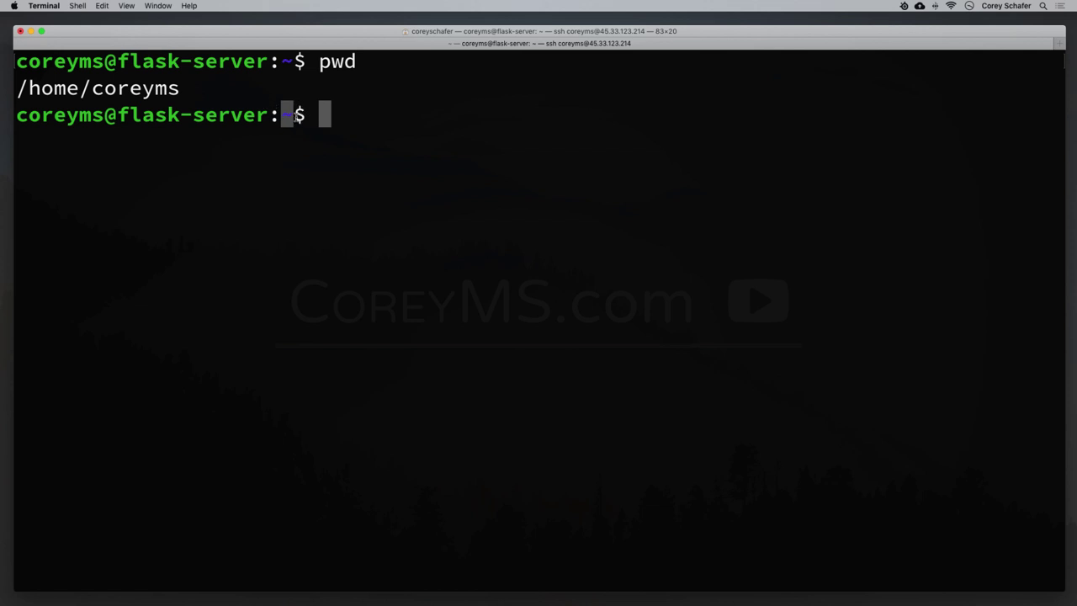
pyautogui.click(291, 116)
pyautogui.moveTo(279, 116); pyautogui.dragTo(290, 115)
pyautogui.click(288, 116)
pyautogui.doubleClick(287, 116)
pyautogui.click(348, 125)
# Create the .ssh folder on the server, then bring back the local shell window at full width.
pyautogui.write('mkdir')
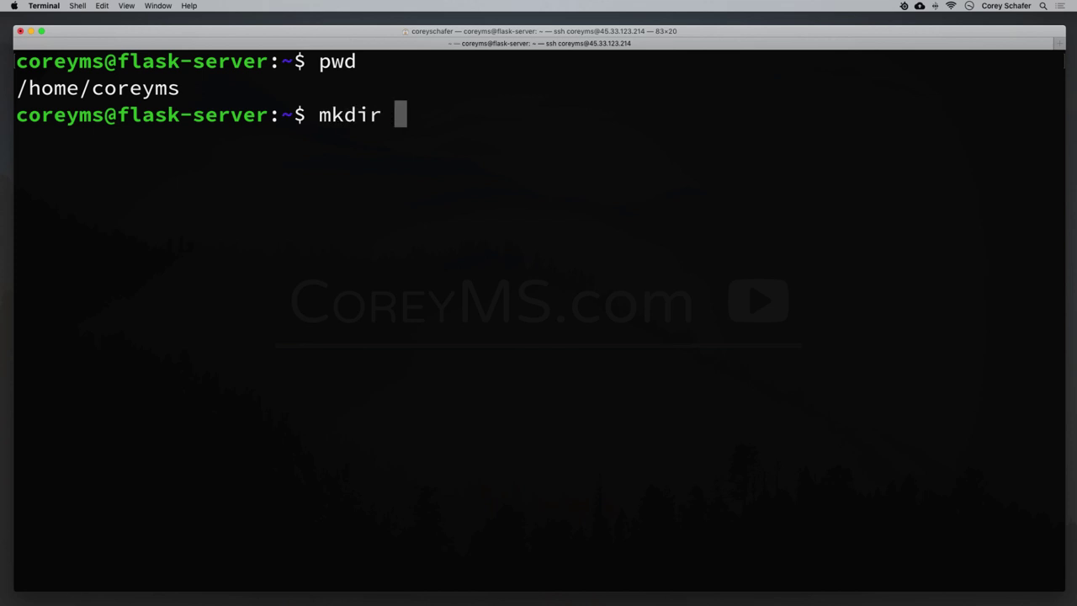
pyautogui.write(' .ssh')
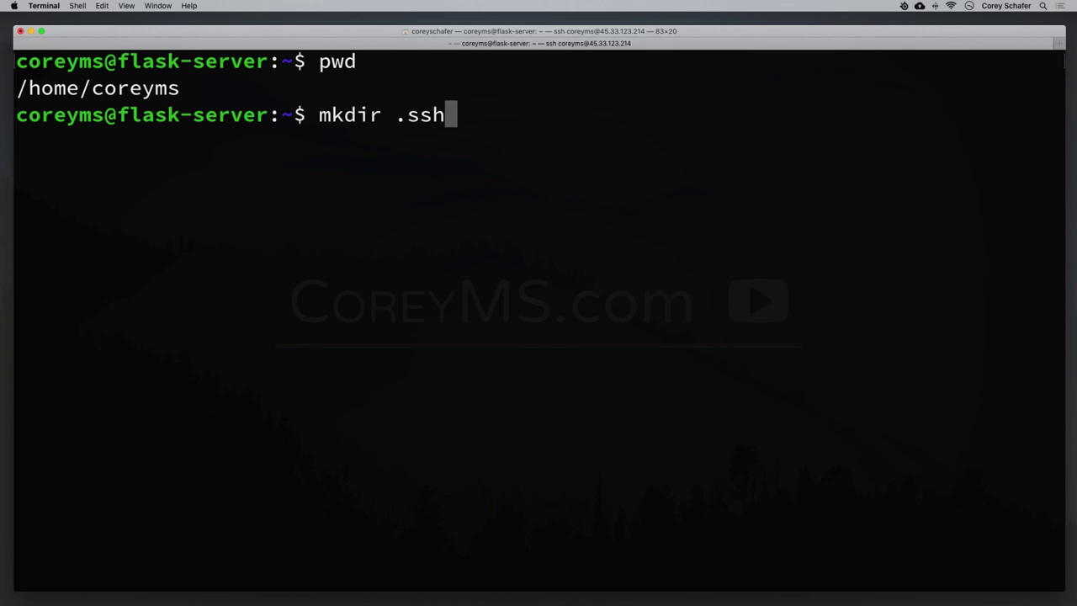
pyautogui.press('Return')
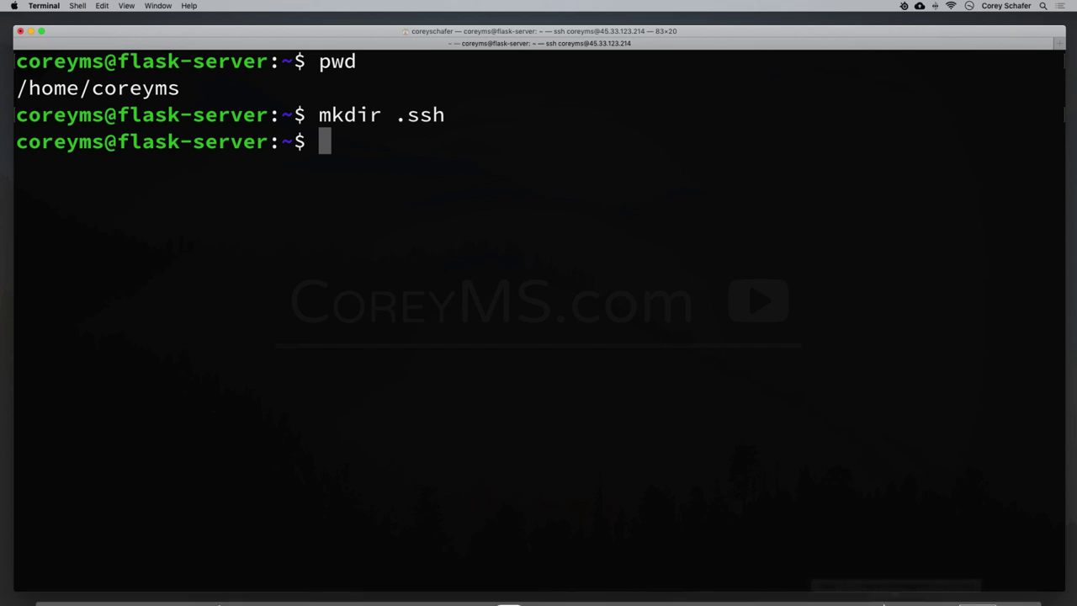
pyautogui.moveTo(895, 601)
pyautogui.click(964, 587)
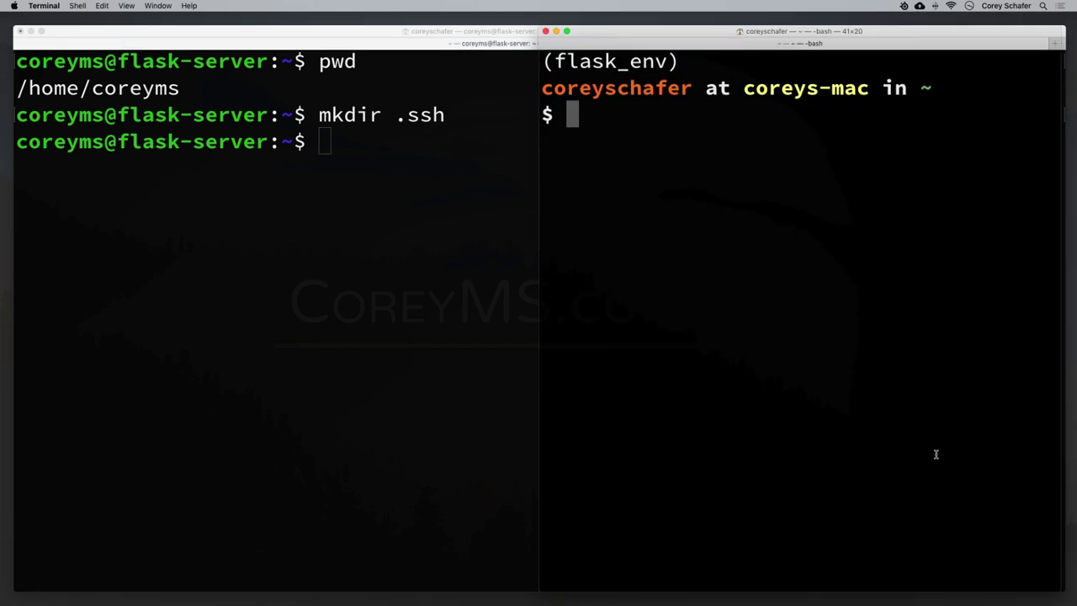
pyautogui.moveTo(538, 176); pyautogui.dragTo(11, 176)
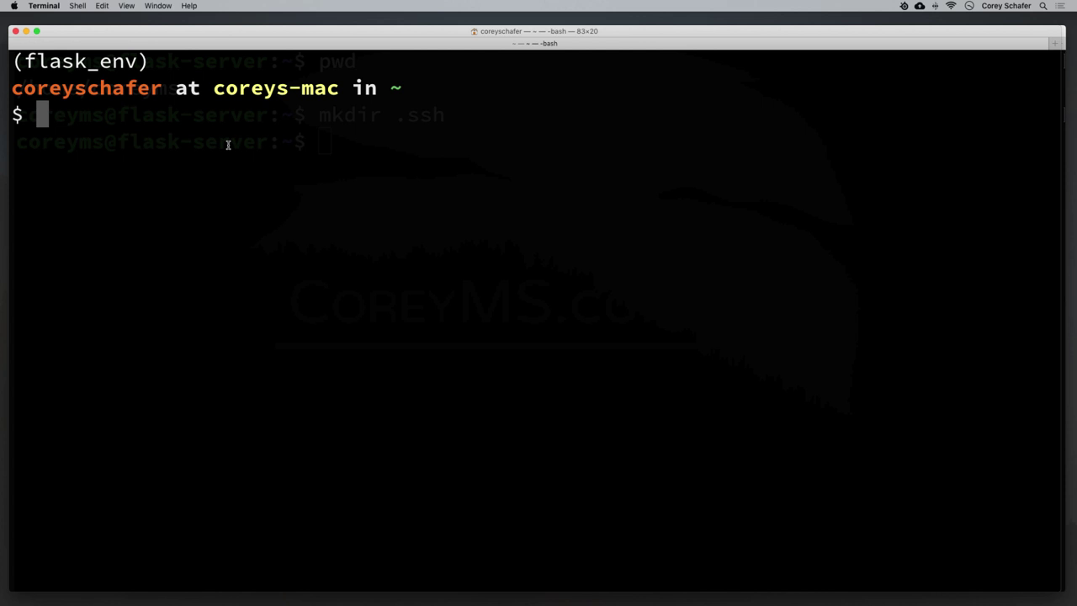
# Generate a 4096-bit key pair with ssh-keygen at the default path, overwriting it, with no passphrase.
pyautogui.write('ssh')
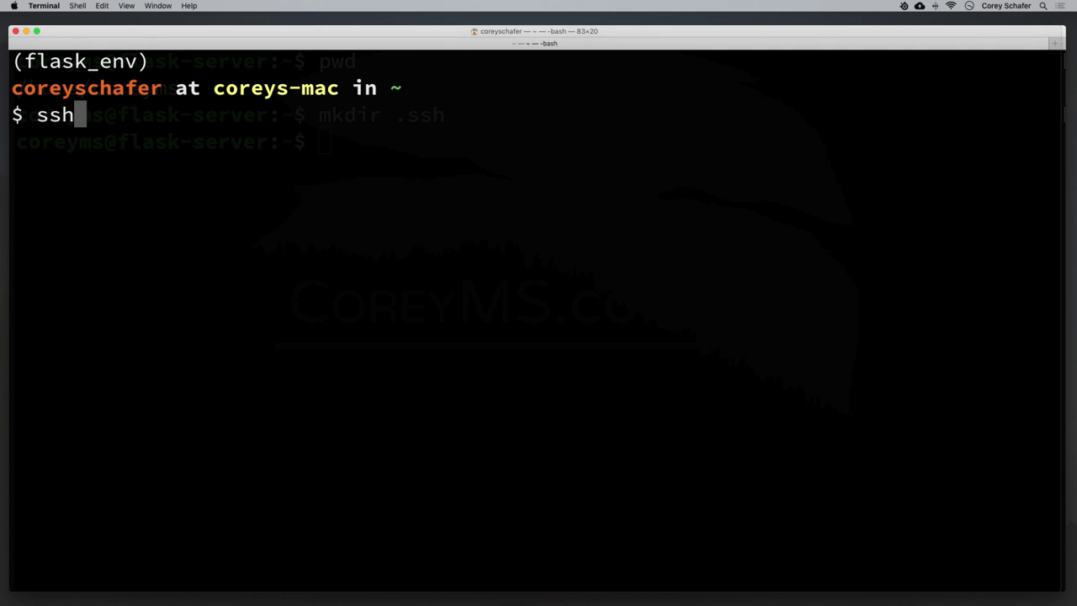
pyautogui.write('-ke')
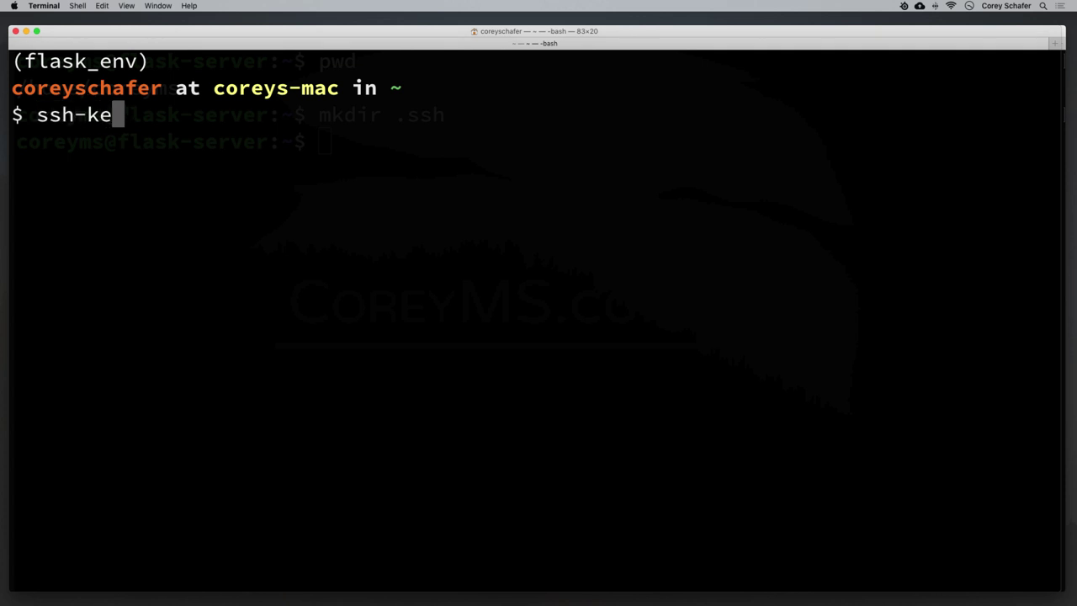
pyautogui.write('ygen -')
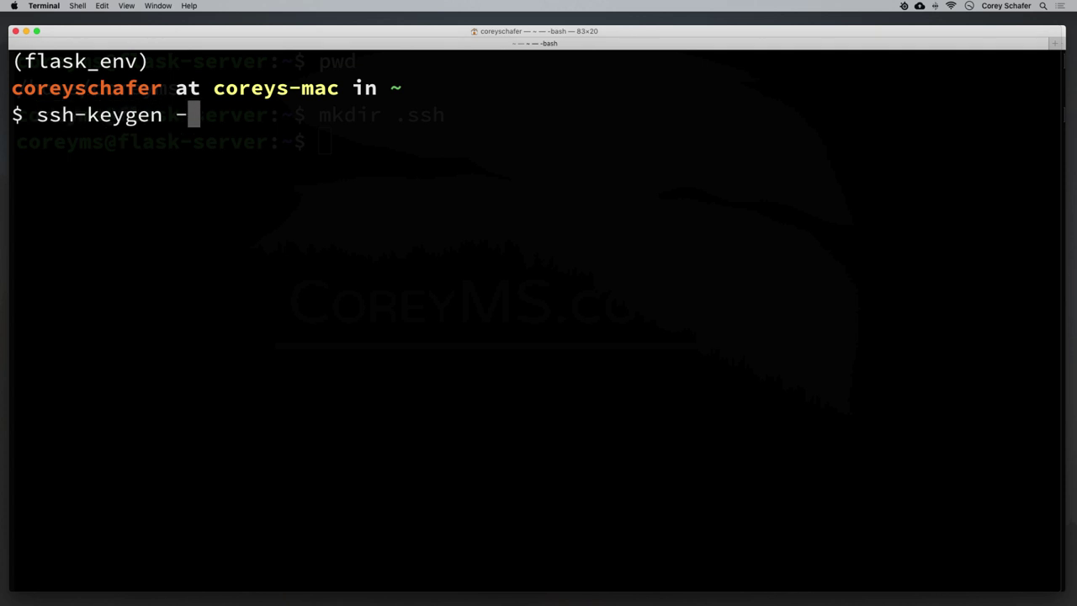
pyautogui.write('b 4096')
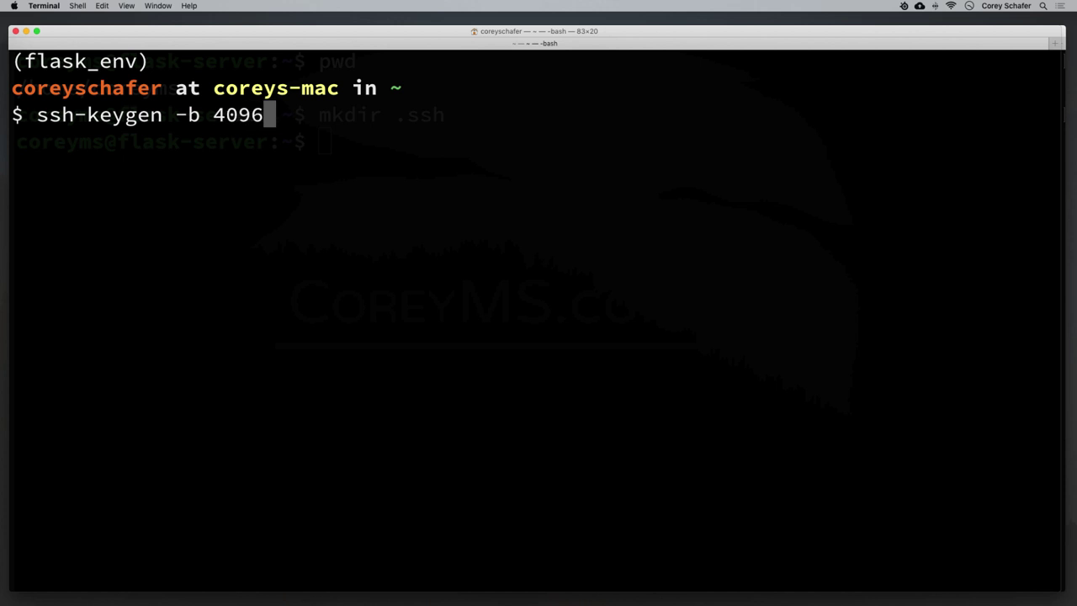
pyautogui.press('Return')
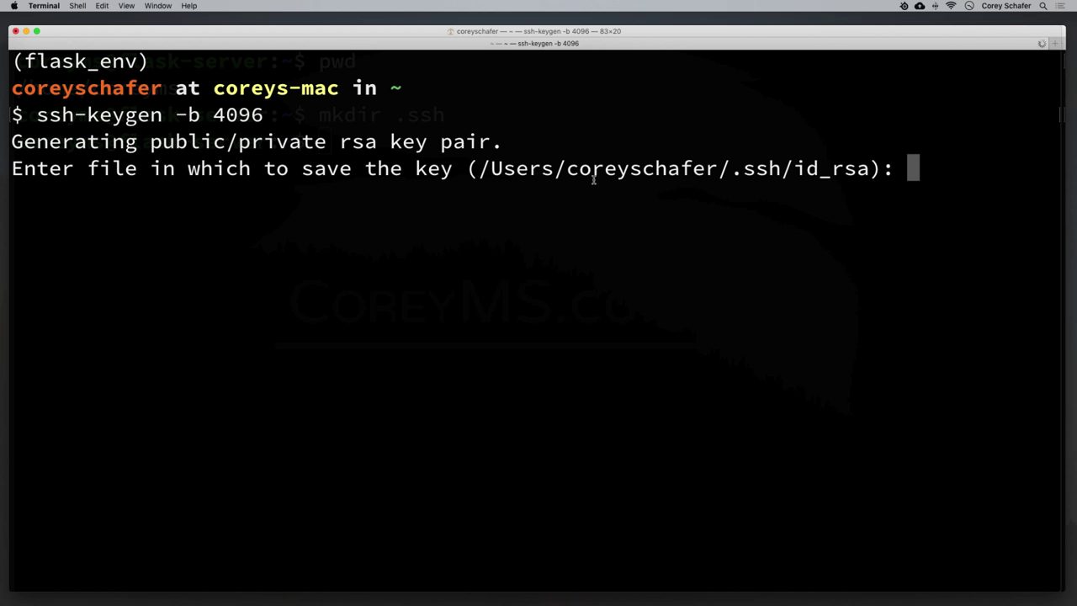
pyautogui.moveTo(476, 168); pyautogui.dragTo(924, 189)
pyautogui.click(927, 191)
pyautogui.press('Return')
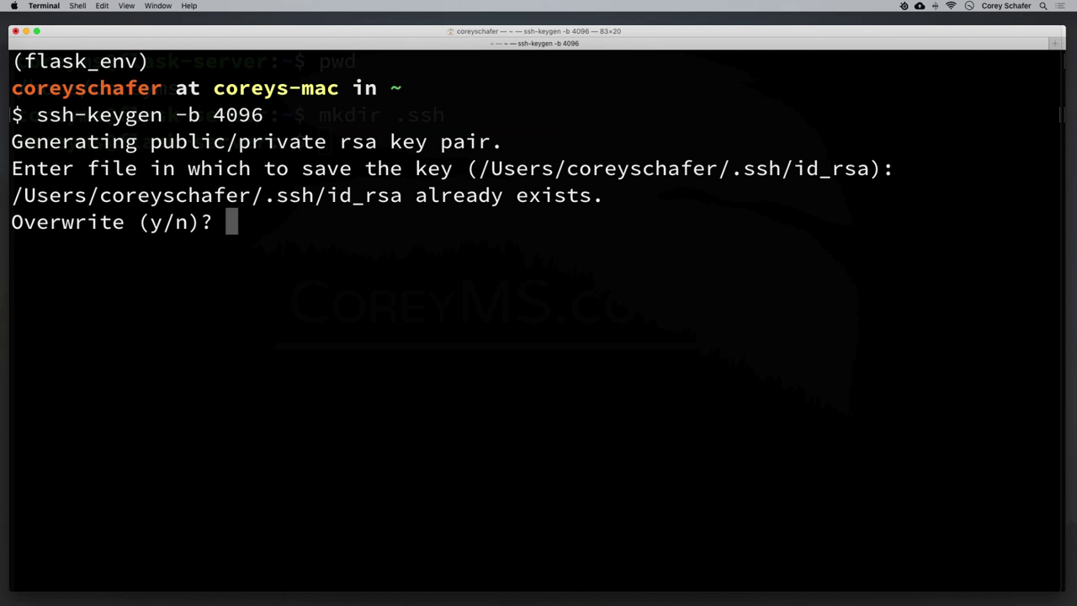
pyautogui.write('y')
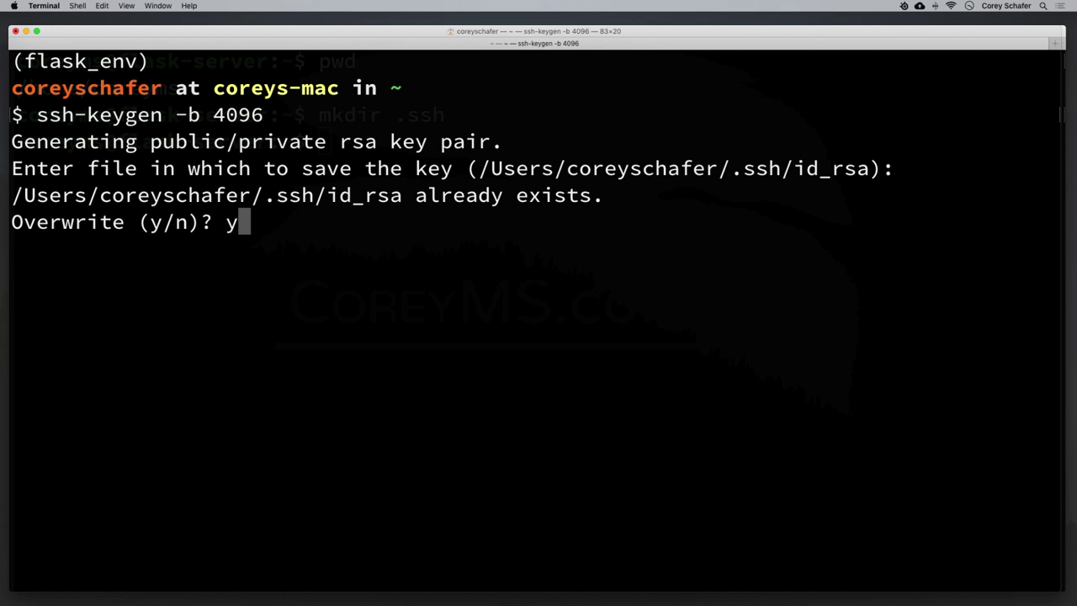
pyautogui.press('Return')
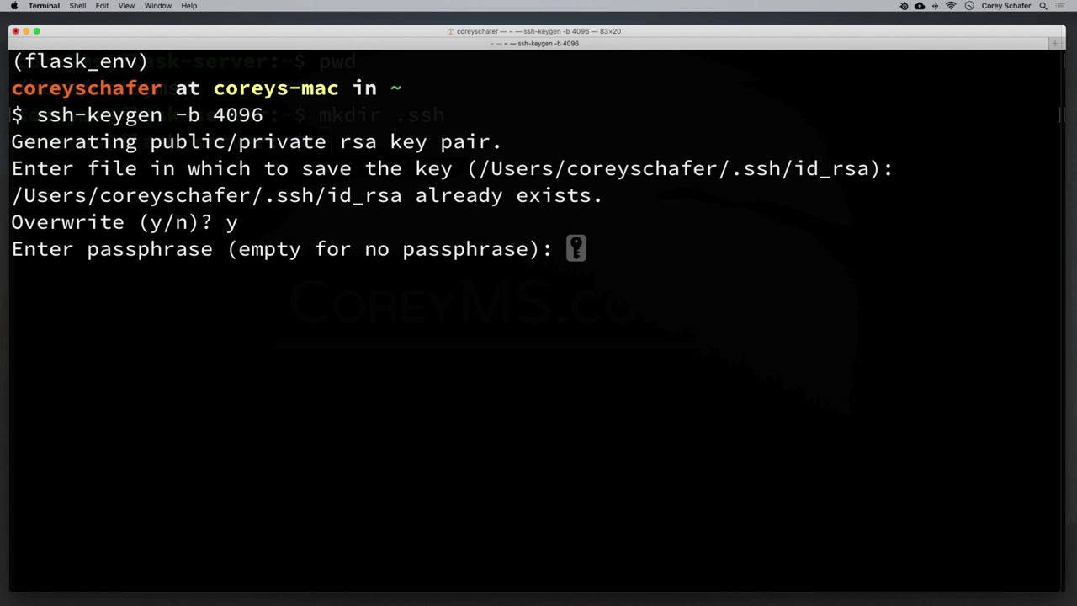
pyautogui.press('Return')
pyautogui.press('Return')
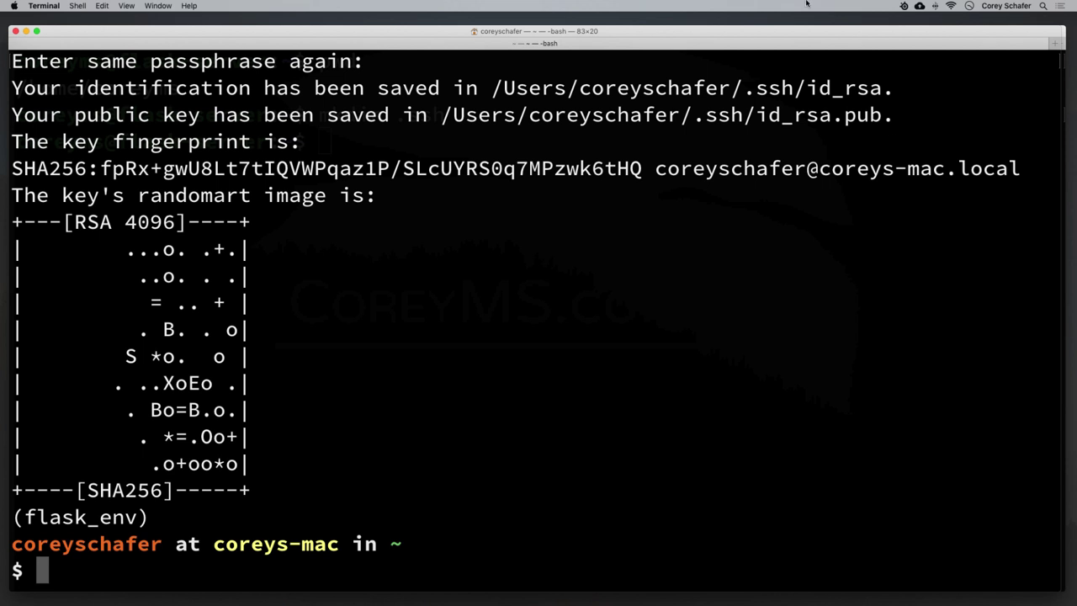
pyautogui.moveTo(74, 88); pyautogui.dragTo(883, 90)
pyautogui.click(828, 87)
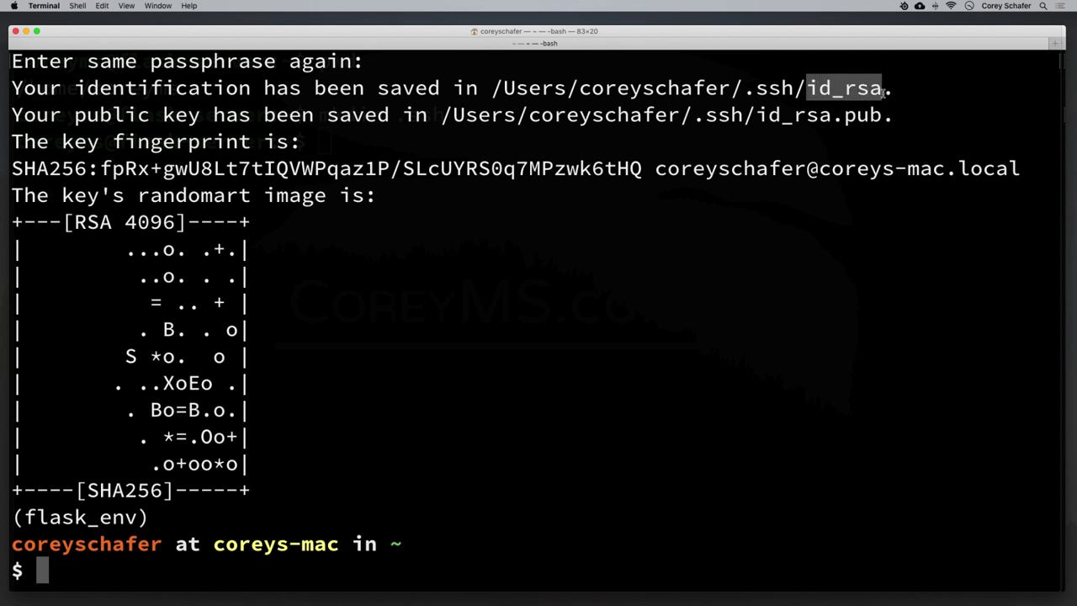
pyautogui.moveTo(756, 115); pyautogui.dragTo(883, 117)
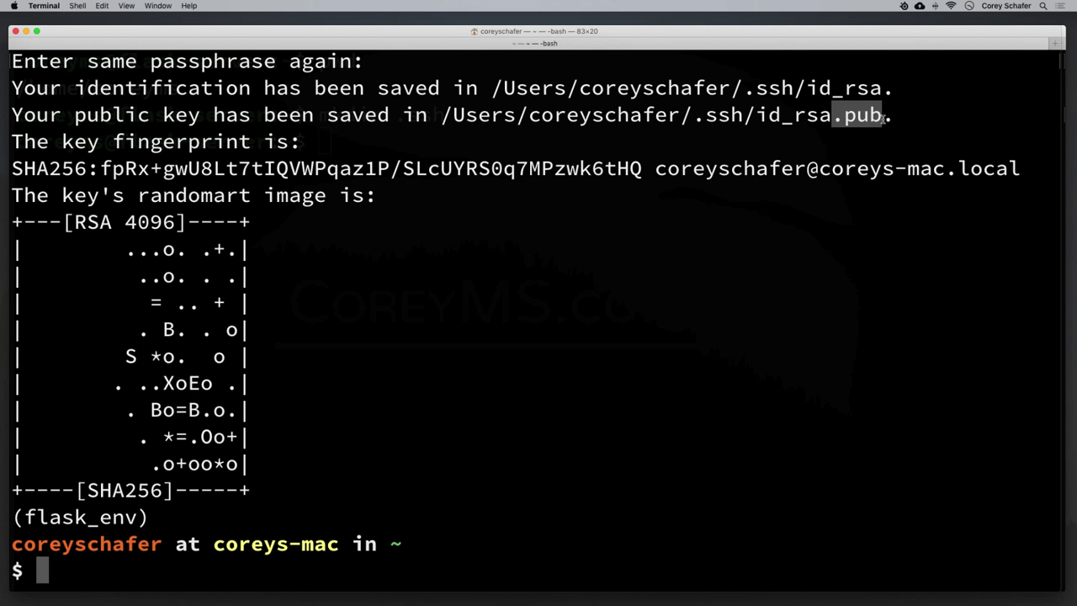
pyautogui.click(698, 228)
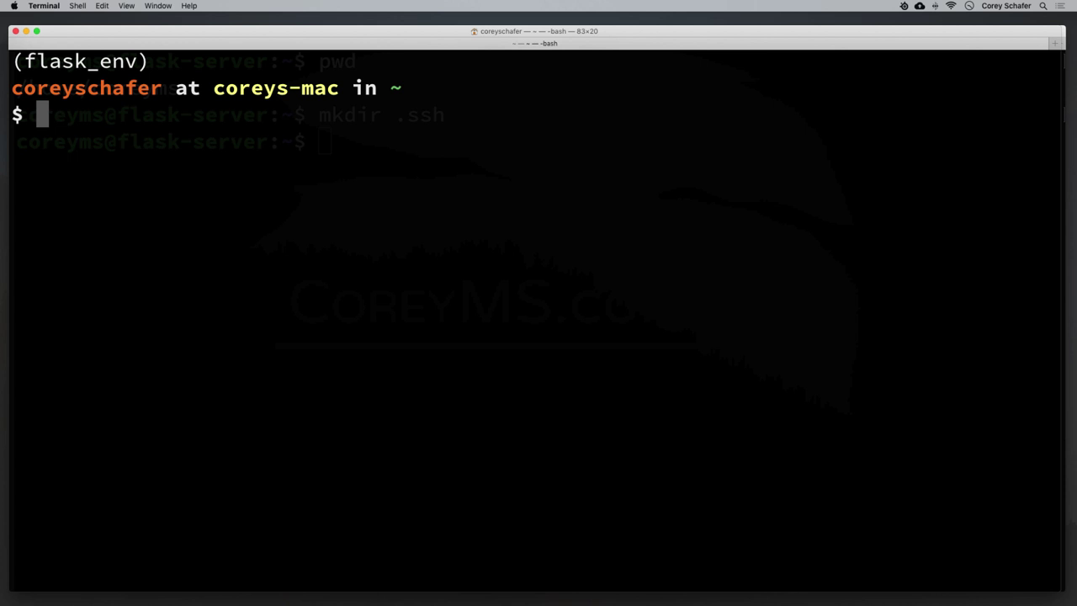
# Compose an scp command copying ~/.ssh/id_rsa.pub to the new user's ~/.ssh/authorized_keys on 45.33.123.214.
pyautogui.write('scp ')
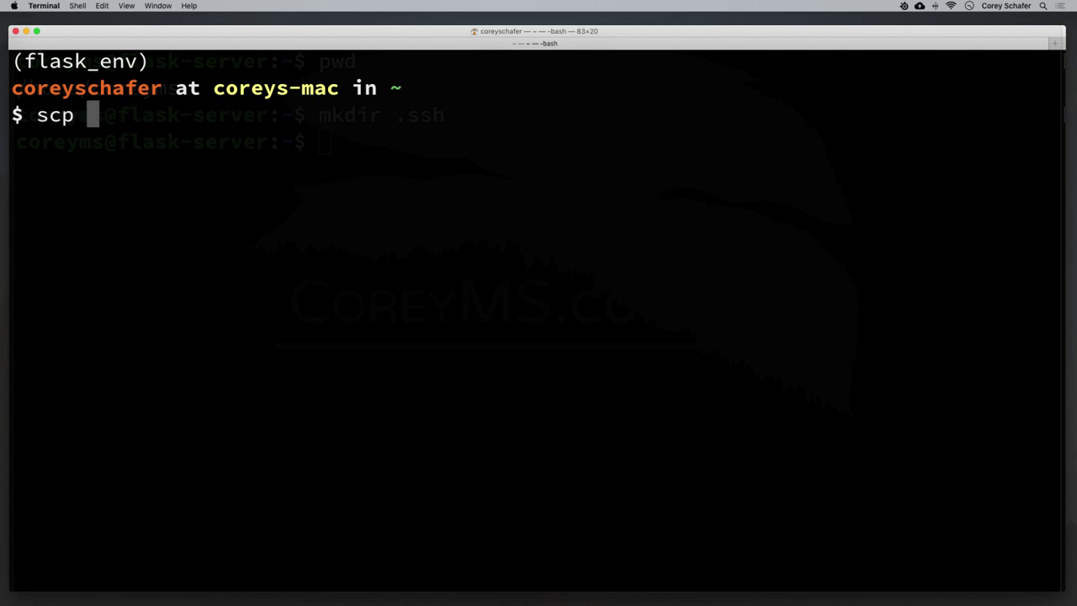
pyautogui.write('~')
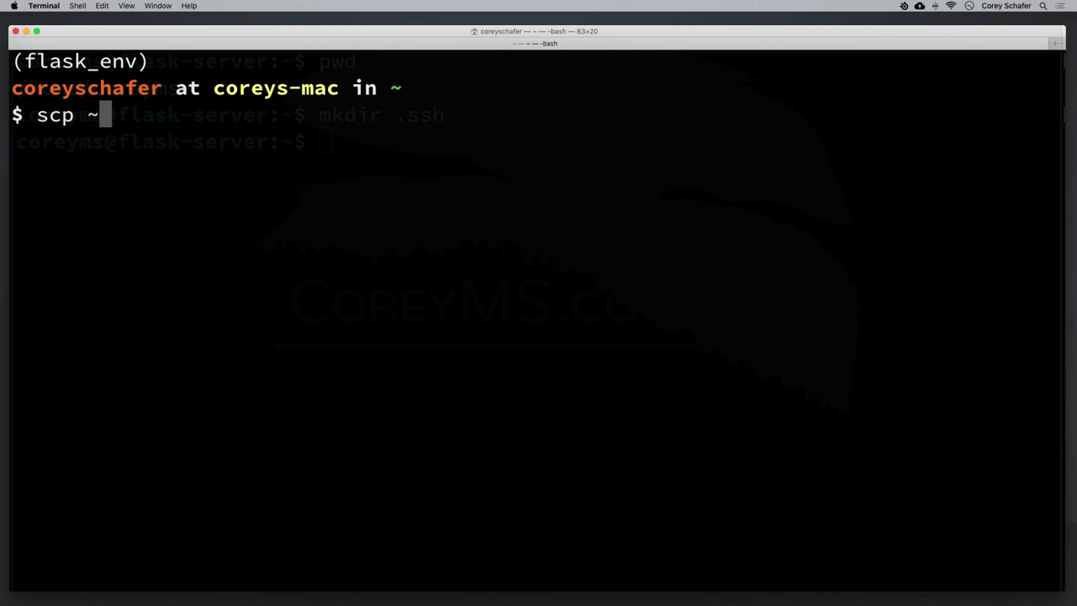
pyautogui.write('/')
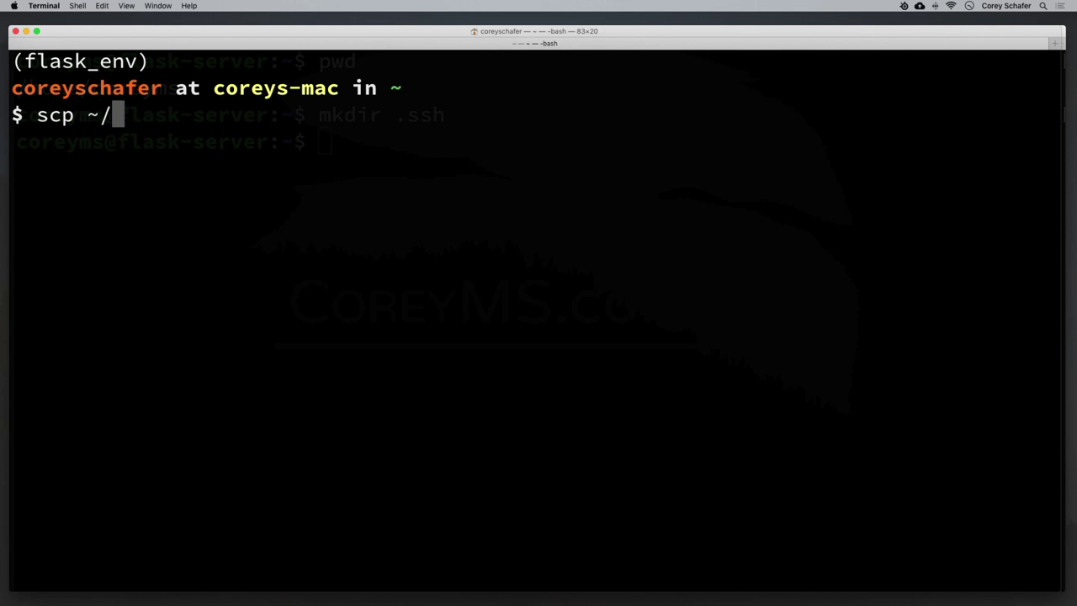
pyautogui.write('.ssh')
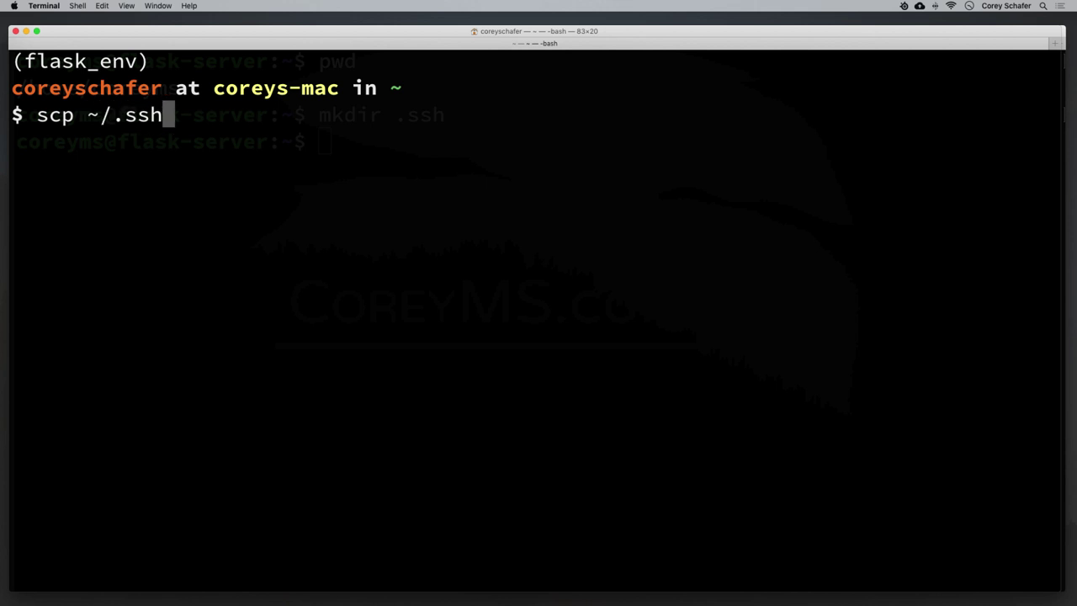
pyautogui.write('/')
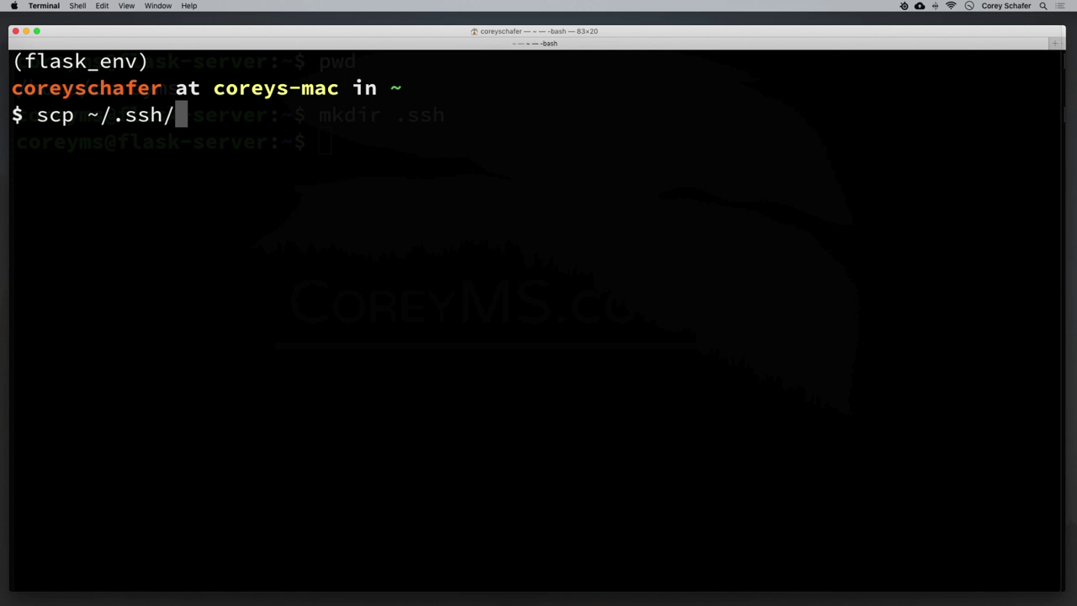
pyautogui.write('id_rsa')
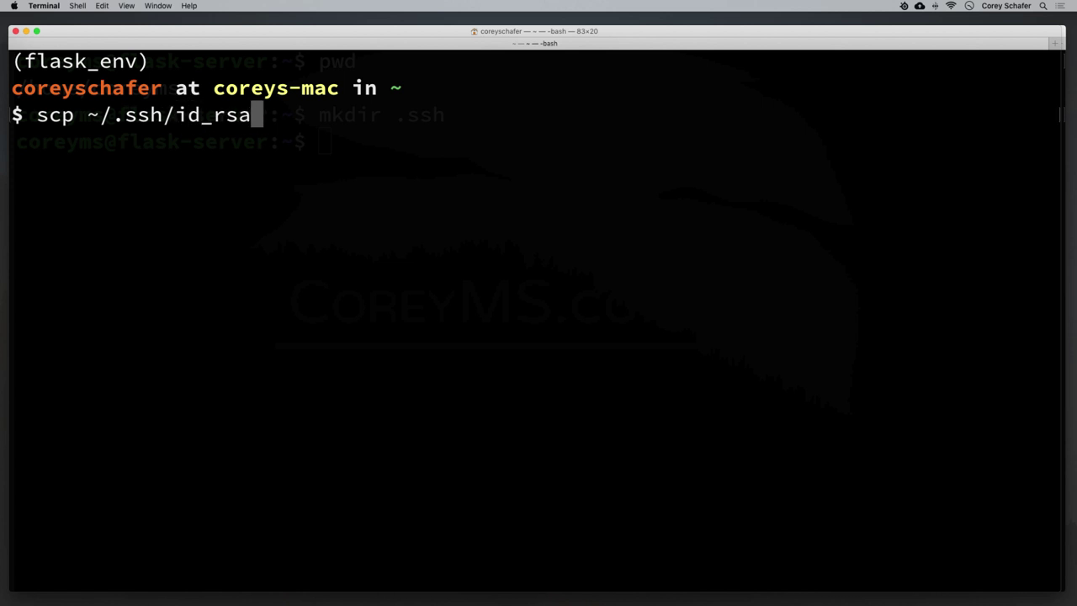
pyautogui.write('.pub')
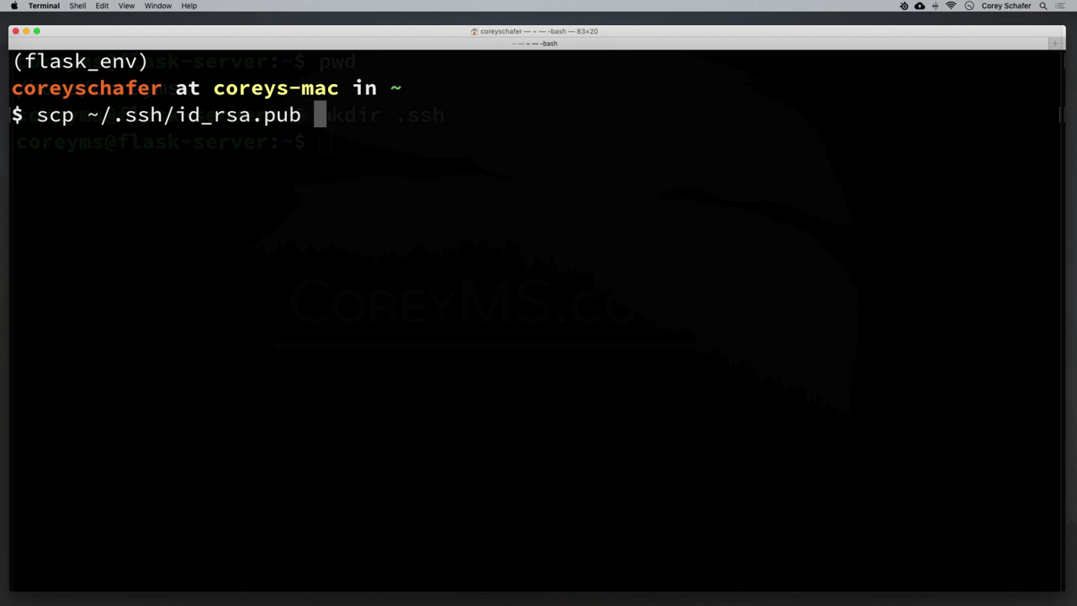
pyautogui.write('corey')
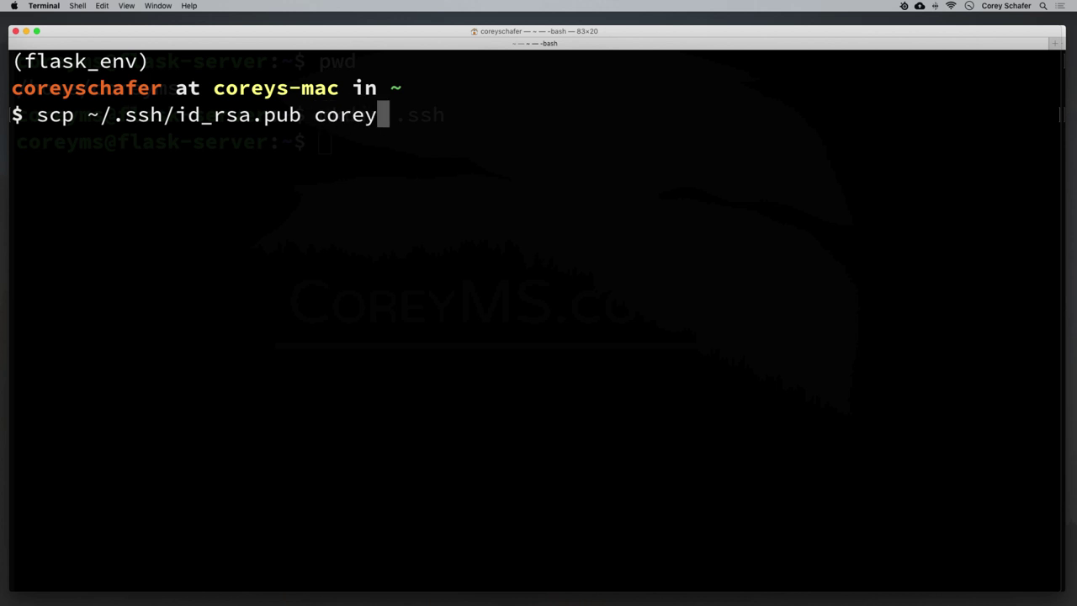
pyautogui.write('ms@')
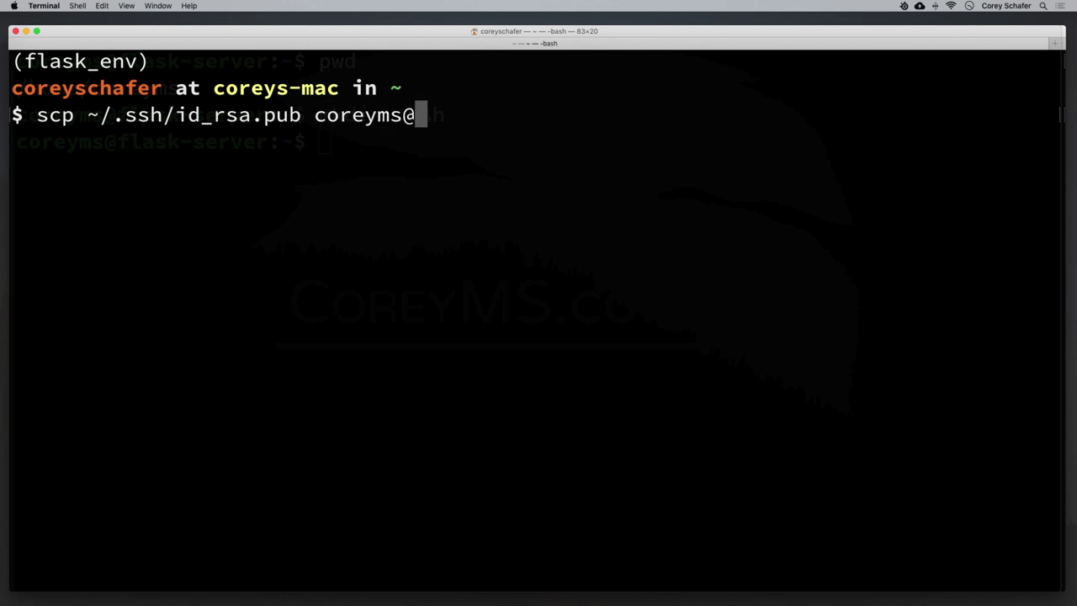
pyautogui.write('45')
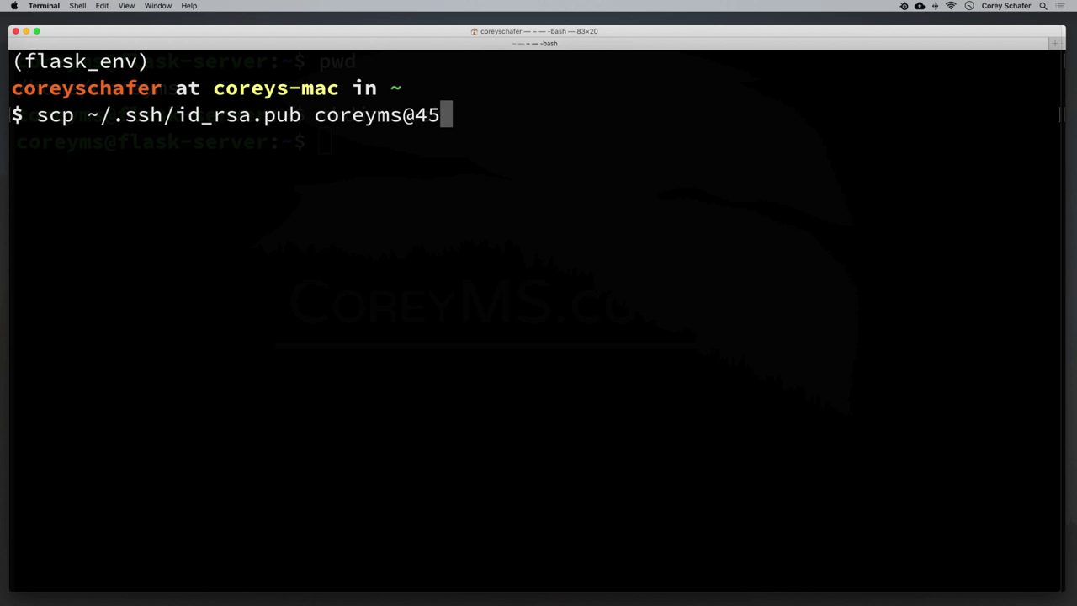
pyautogui.write('.33.')
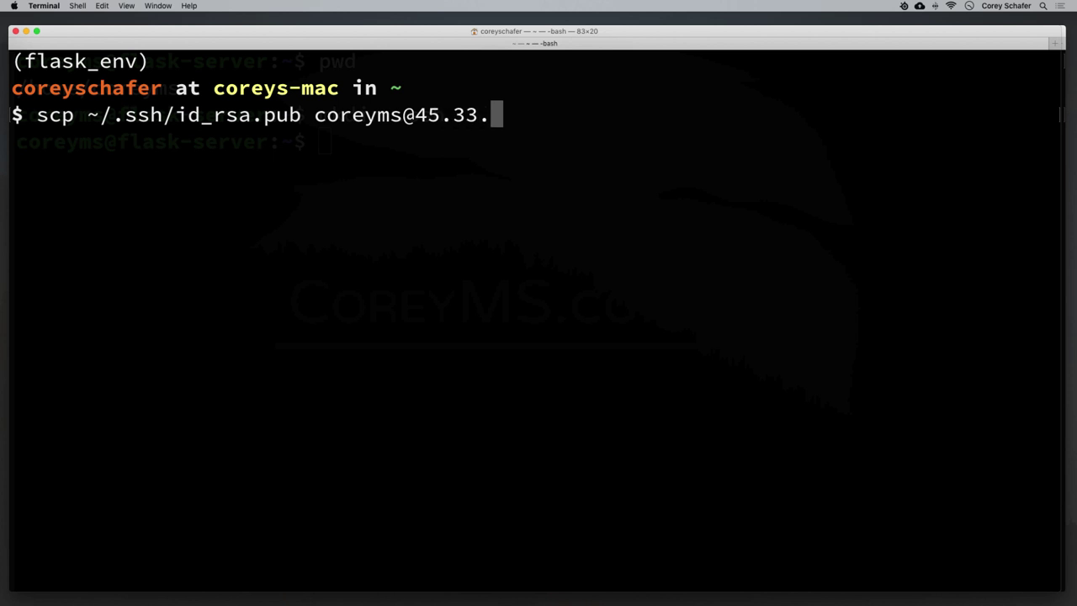
pyautogui.write('123.214')
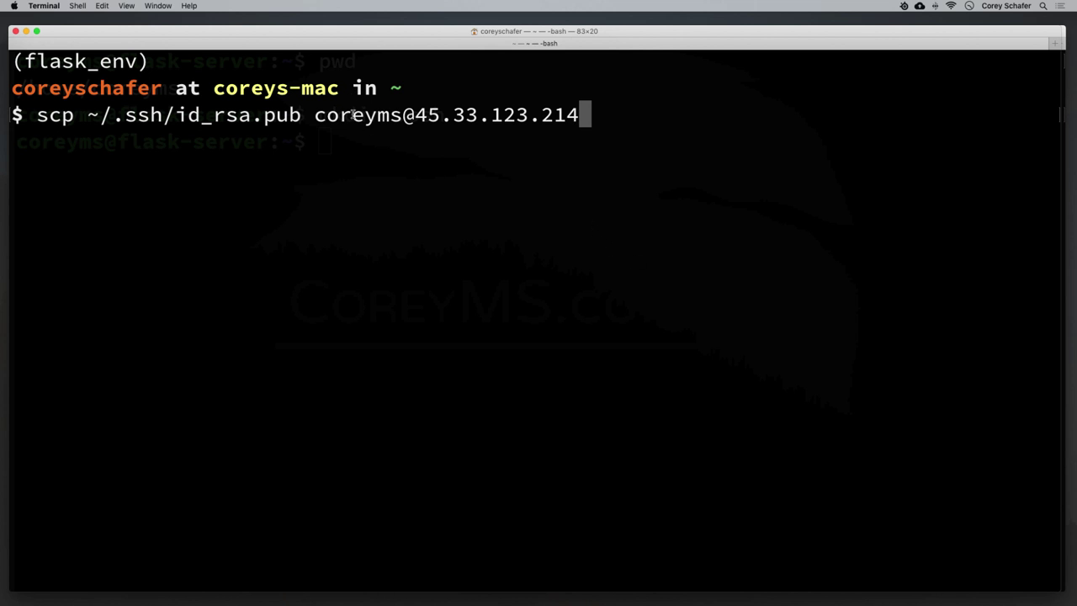
pyautogui.moveTo(409, 115); pyautogui.dragTo(589, 116)
pyautogui.click(609, 119)
pyautogui.write(':')
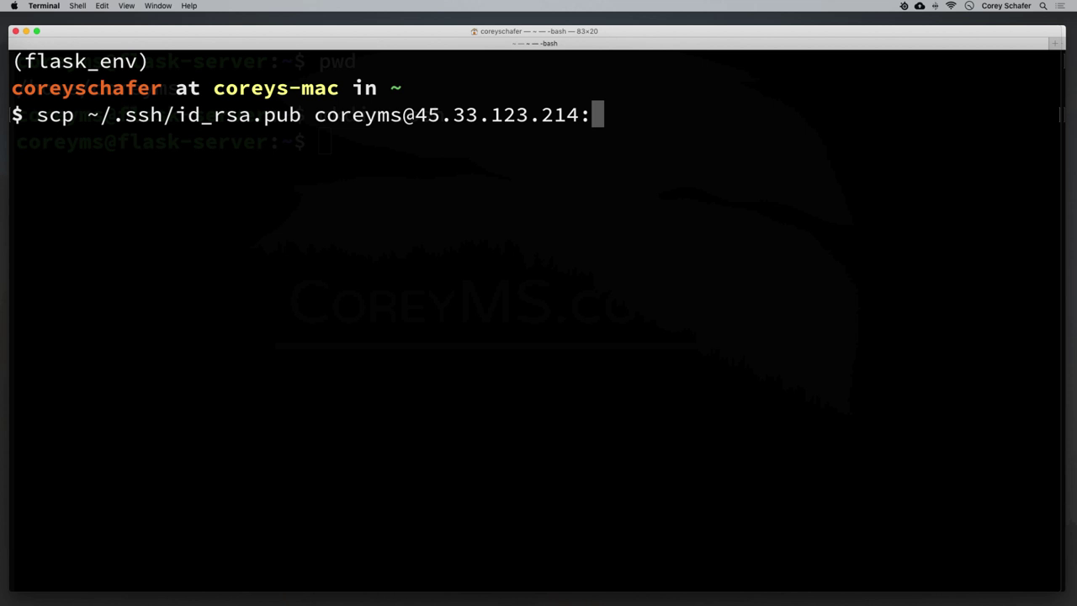
pyautogui.write('~')
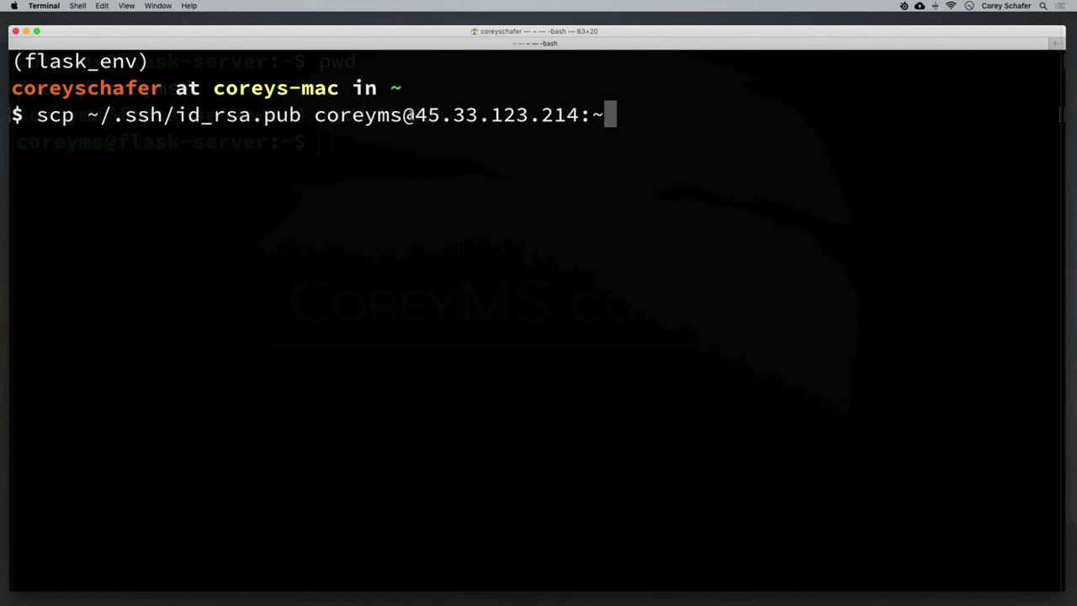
pyautogui.moveTo(402, 115); pyautogui.dragTo(316, 115)
pyautogui.click(767, 112)
pyautogui.write('/.ssh')
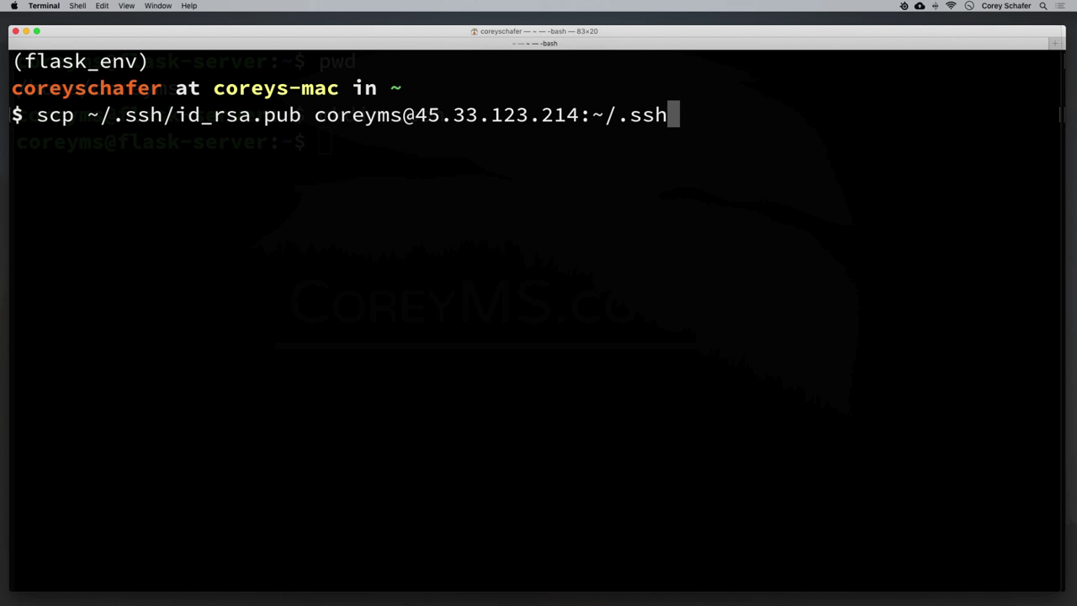
pyautogui.write('/')
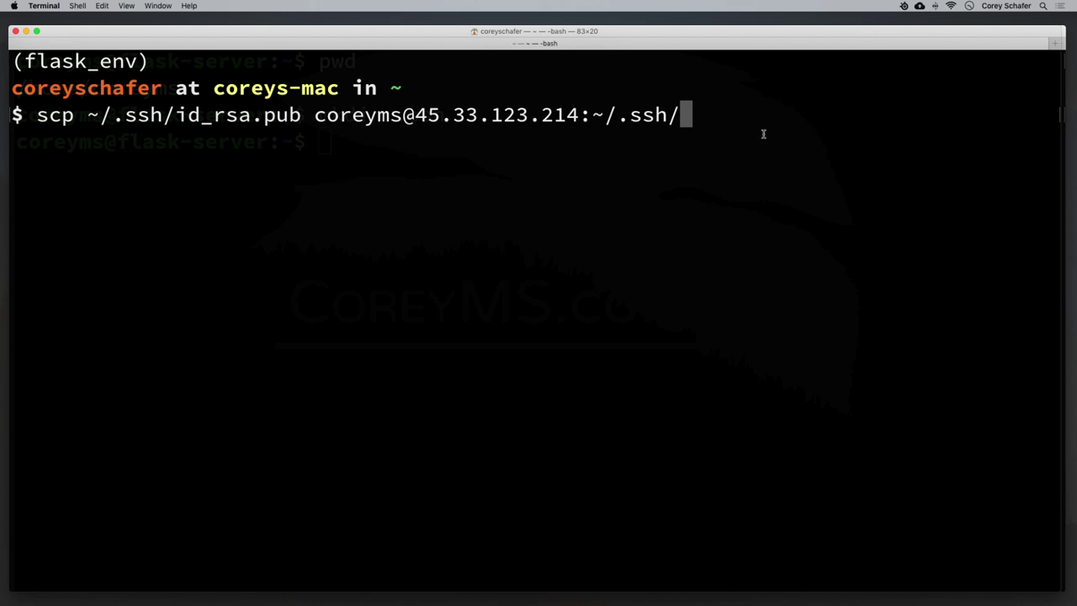
pyautogui.write('autho')
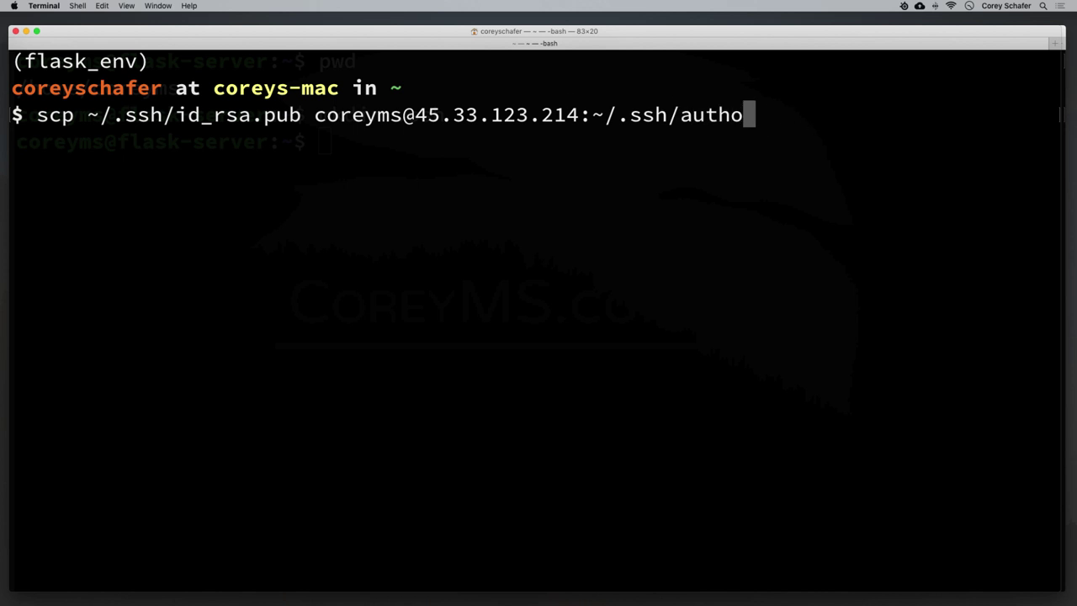
pyautogui.write('rized_keys')
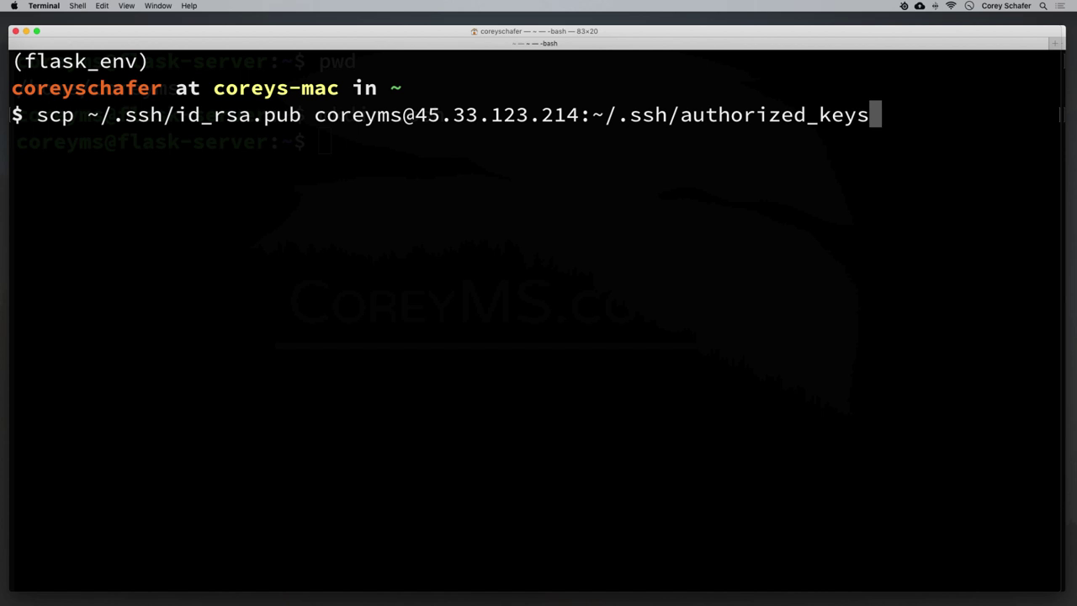
pyautogui.moveTo(678, 115); pyautogui.dragTo(894, 120)
pyautogui.click(919, 130)
# Run the copy with the server account password and hide the local window.
pyautogui.press('Return')
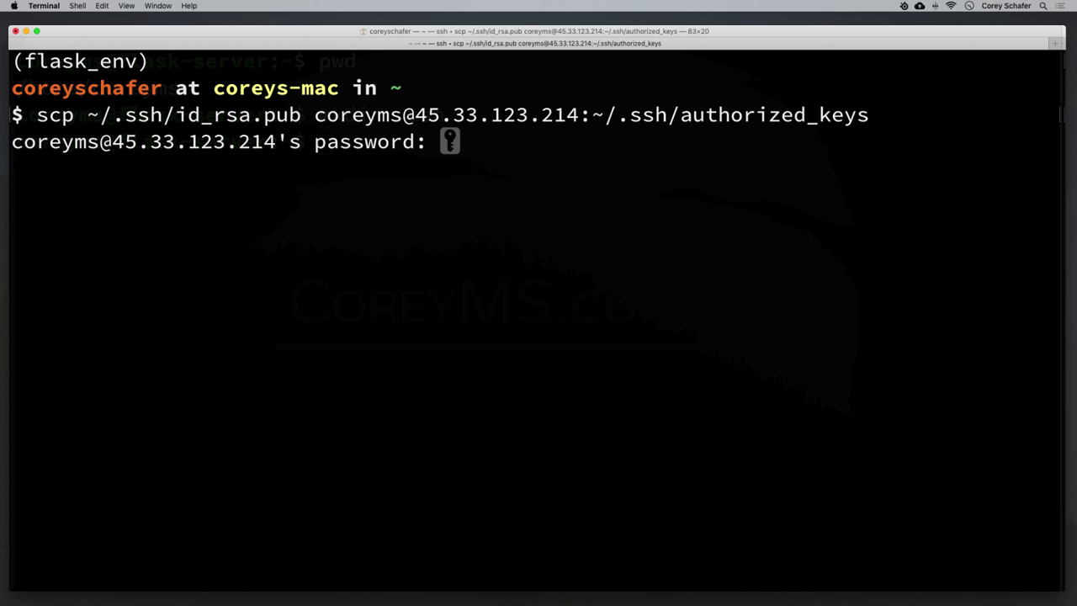
pyautogui.press('Return')
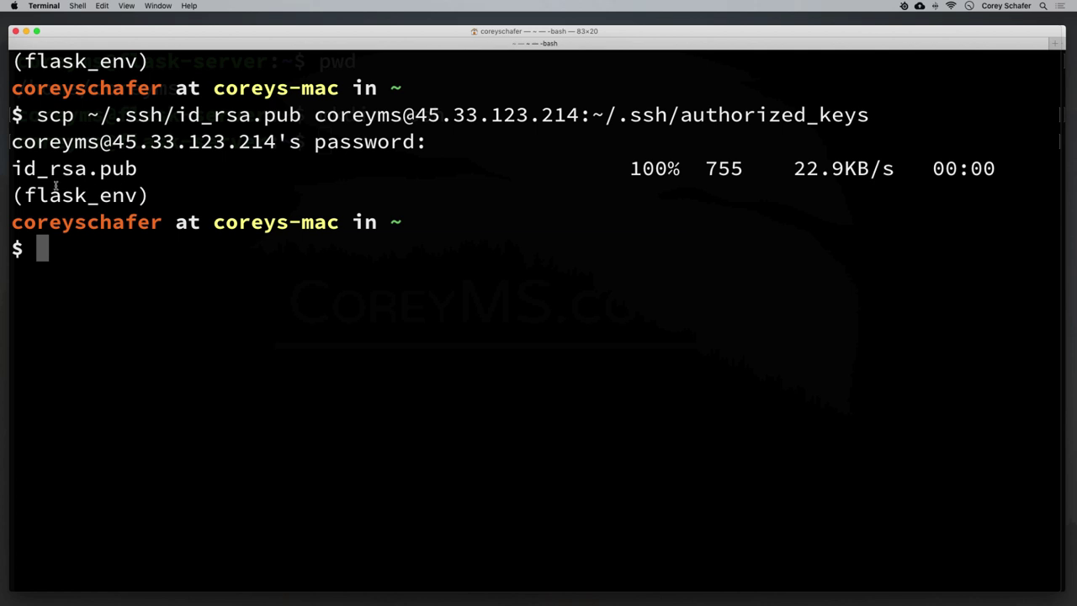
pyautogui.click(26, 32)
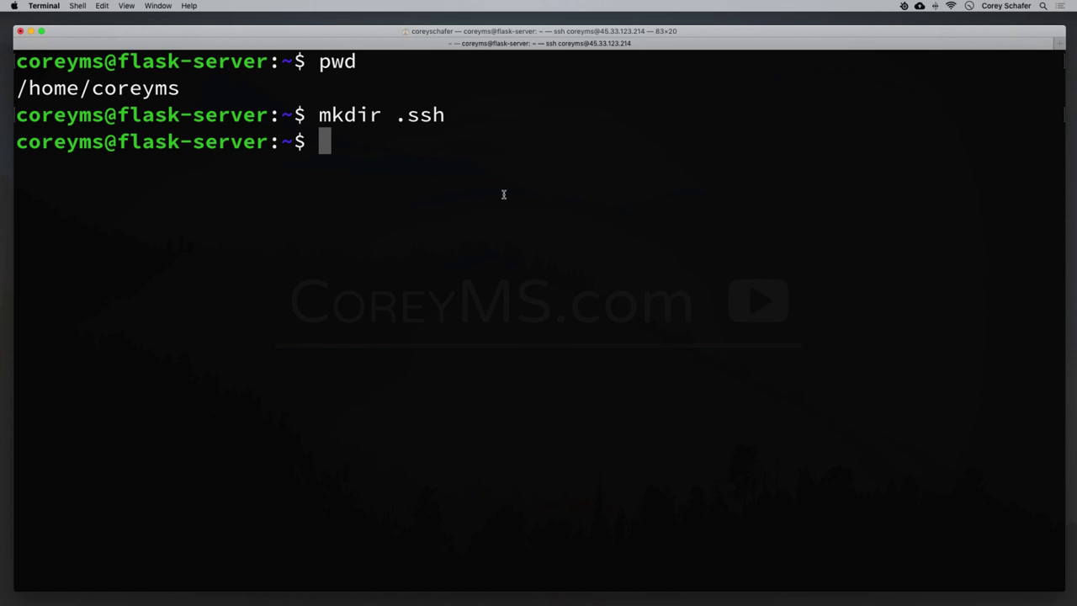
# List the server's .ssh folder and point out the authorized_keys file.
pyautogui.write('ls .ssh')
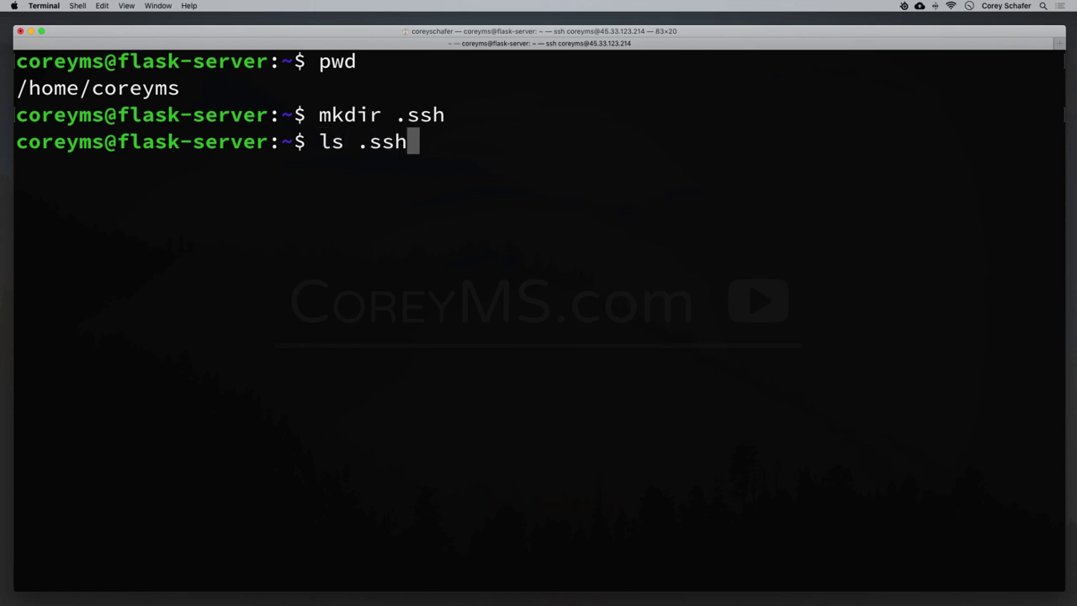
pyautogui.press('Return')
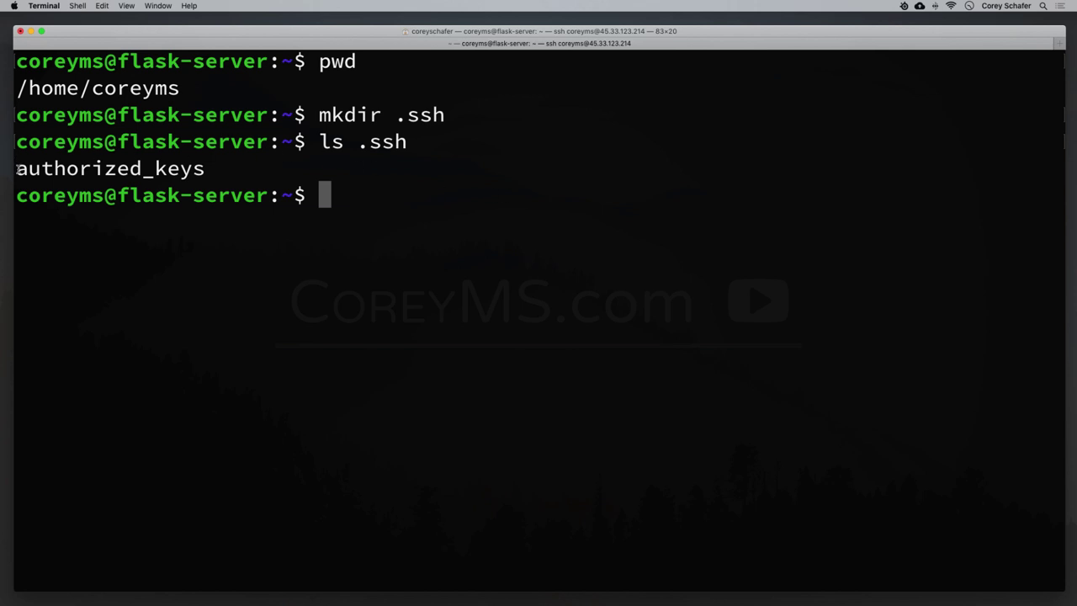
pyautogui.moveTo(17, 169); pyautogui.dragTo(220, 175)
pyautogui.click(121, 170)
# Set the ~/.ssh folder permissions to 700 with sudo chmod.
pyautogui.write('sudo chmod')
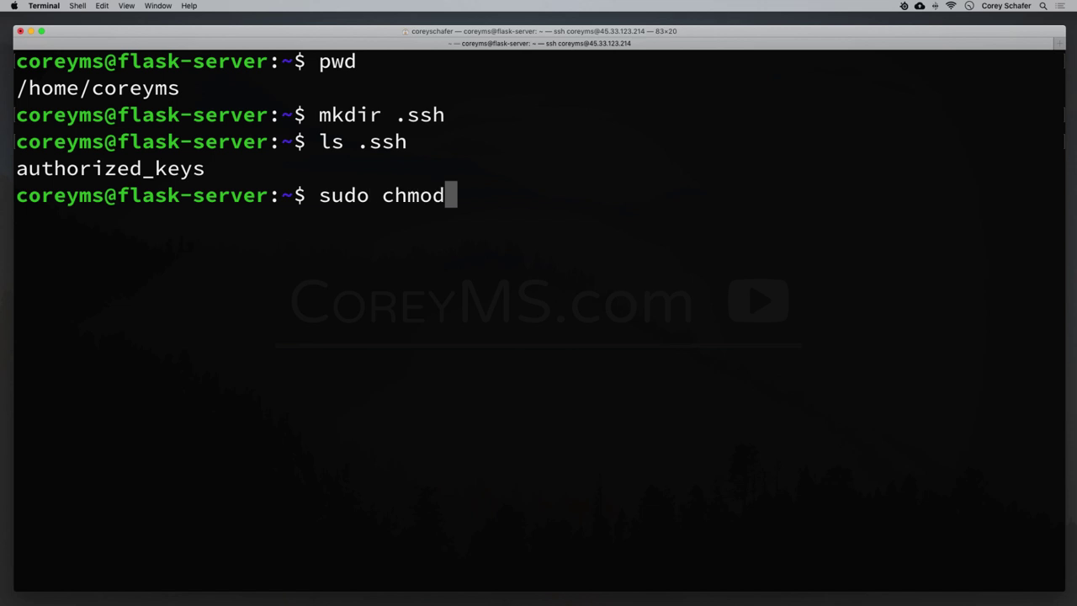
pyautogui.write(' 700 ')
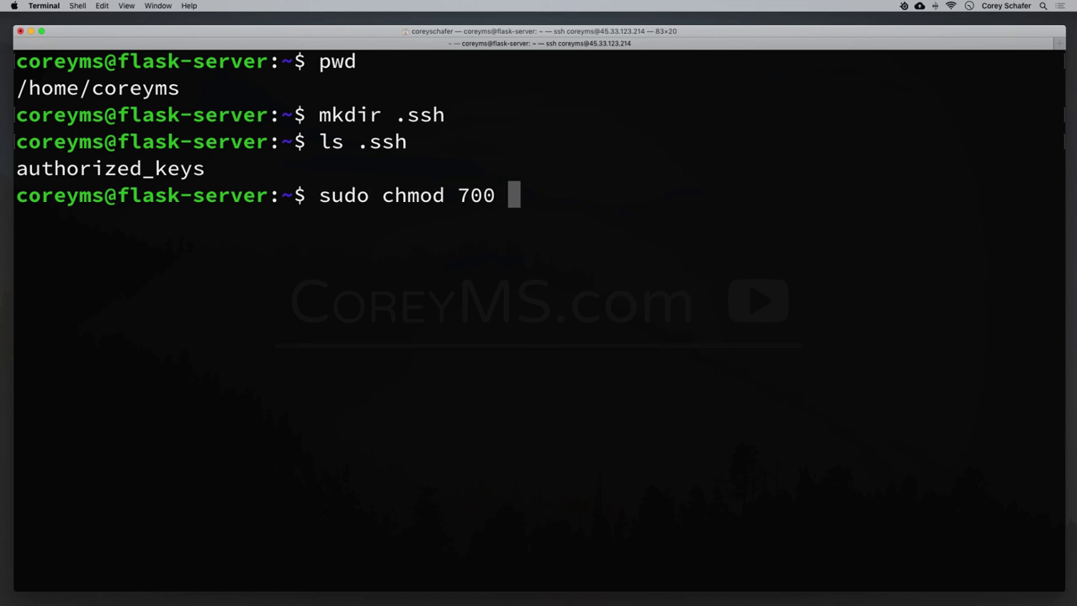
pyautogui.write('~/.s')
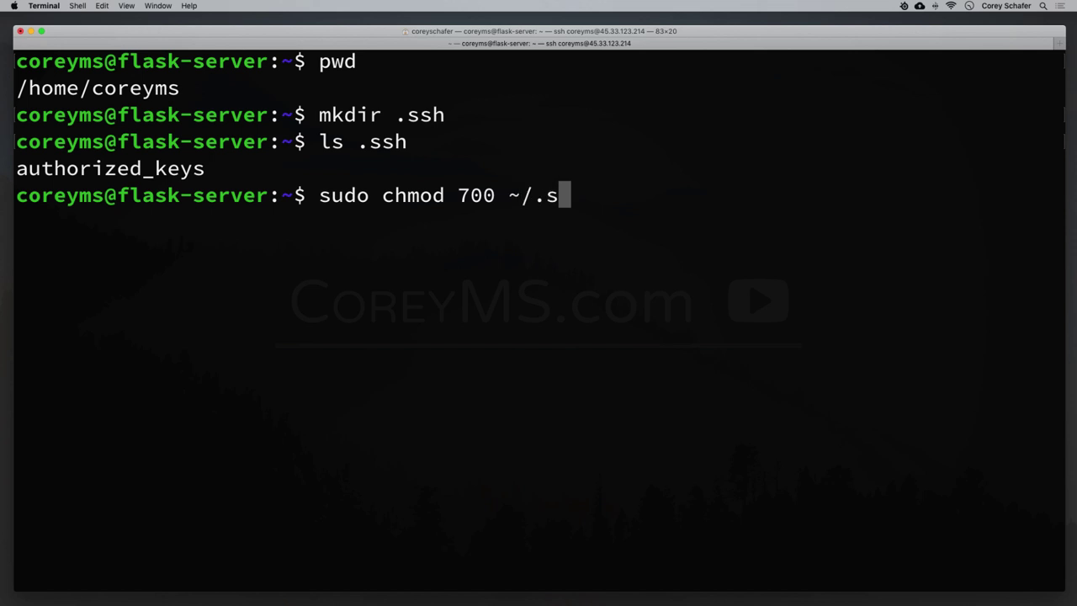
pyautogui.write('sh/')
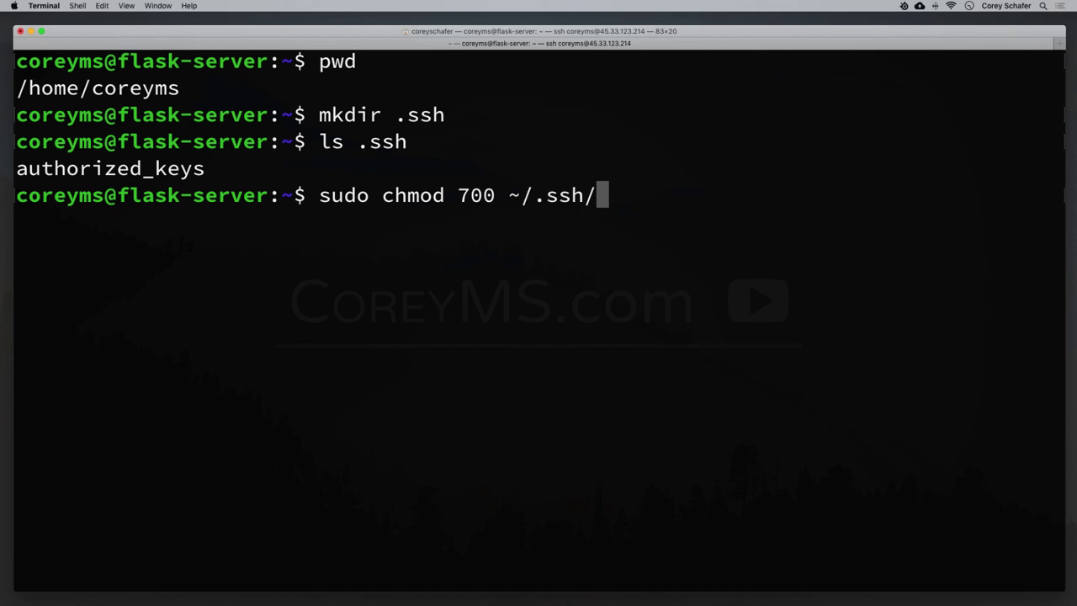
pyautogui.press('Return')
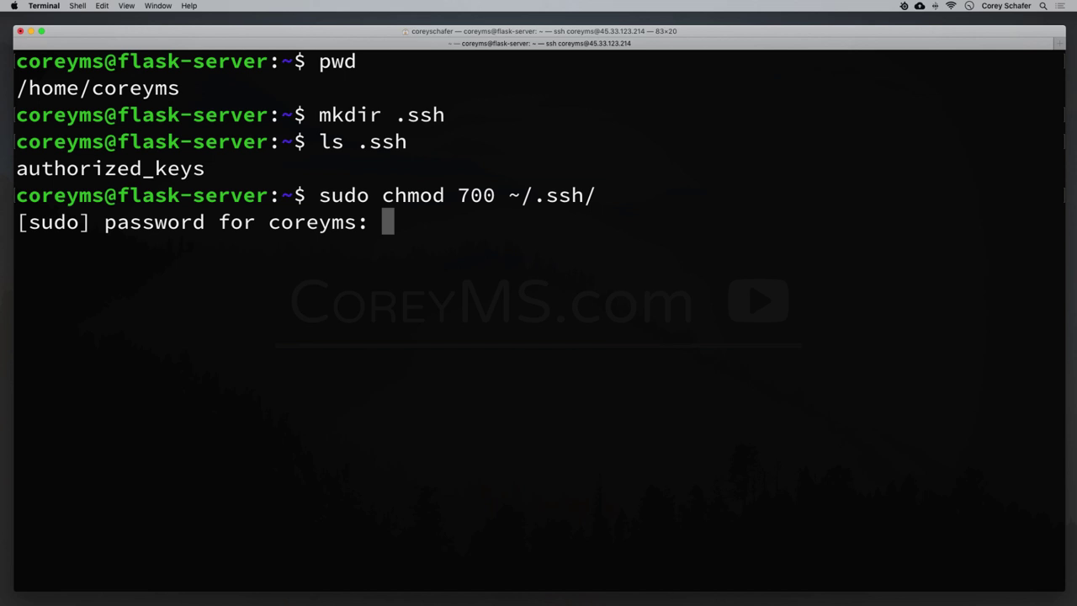
pyautogui.press('Return')
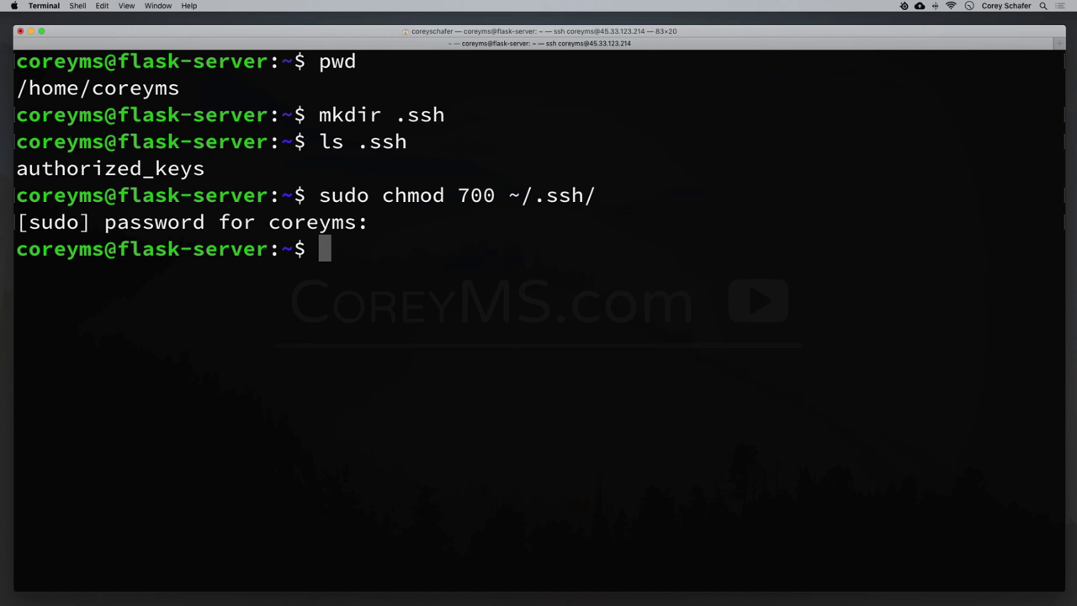
# Edit the recalled command to set every file in ~/.ssh/* to 600.
pyautogui.press('Up')
pyautogui.hotkey('alt', 'Left')
pyautogui.hotkey('alt', 'Left')
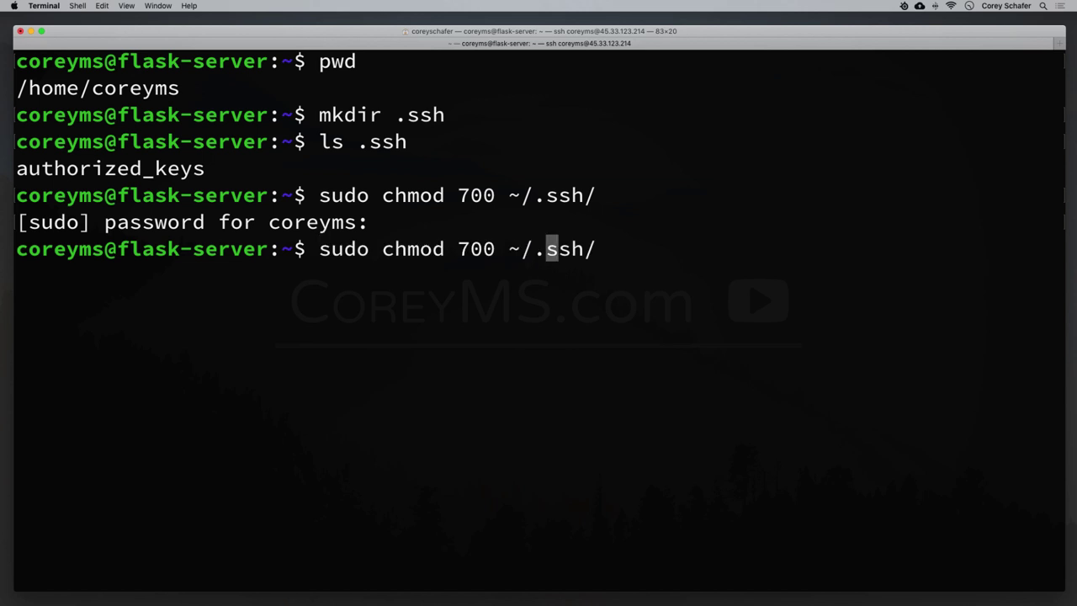
pyautogui.press('Right')
pyautogui.press('BackSpace')
pyautogui.write('6')
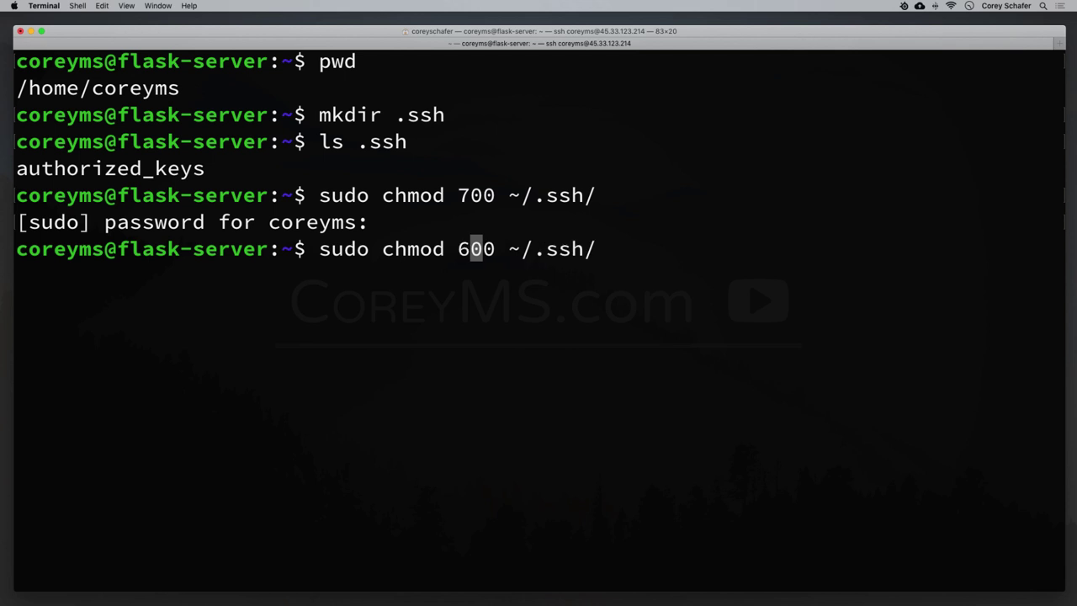
pyautogui.press('Right')
pyautogui.press('Right')
pyautogui.press('Right')
pyautogui.press('Right')
pyautogui.press('Right')
pyautogui.press('Right')
pyautogui.press('Right')
pyautogui.press('Right')
pyautogui.press('Right')
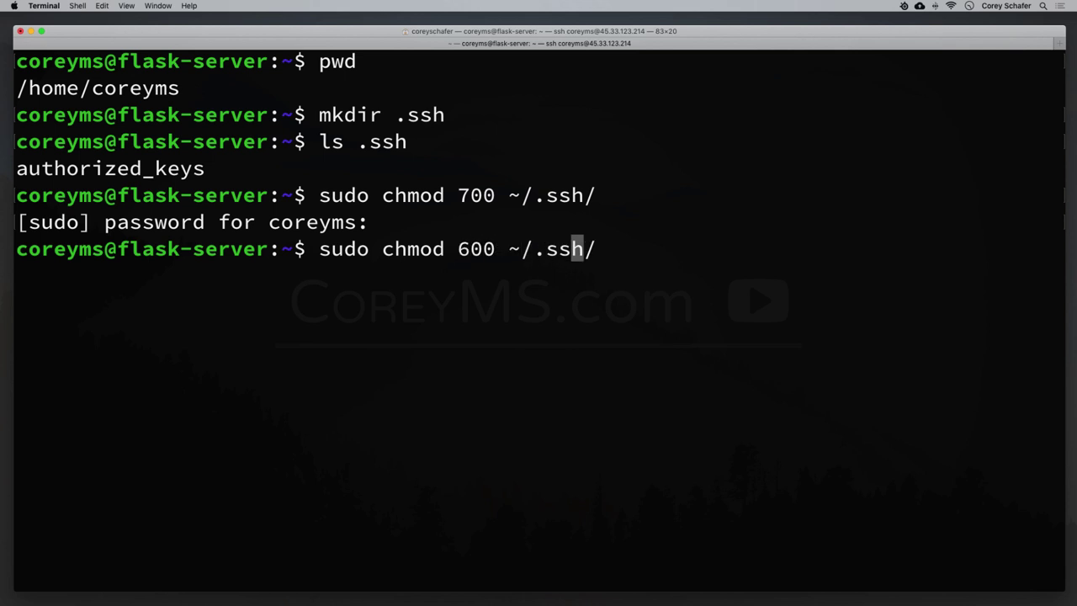
pyautogui.press('Right')
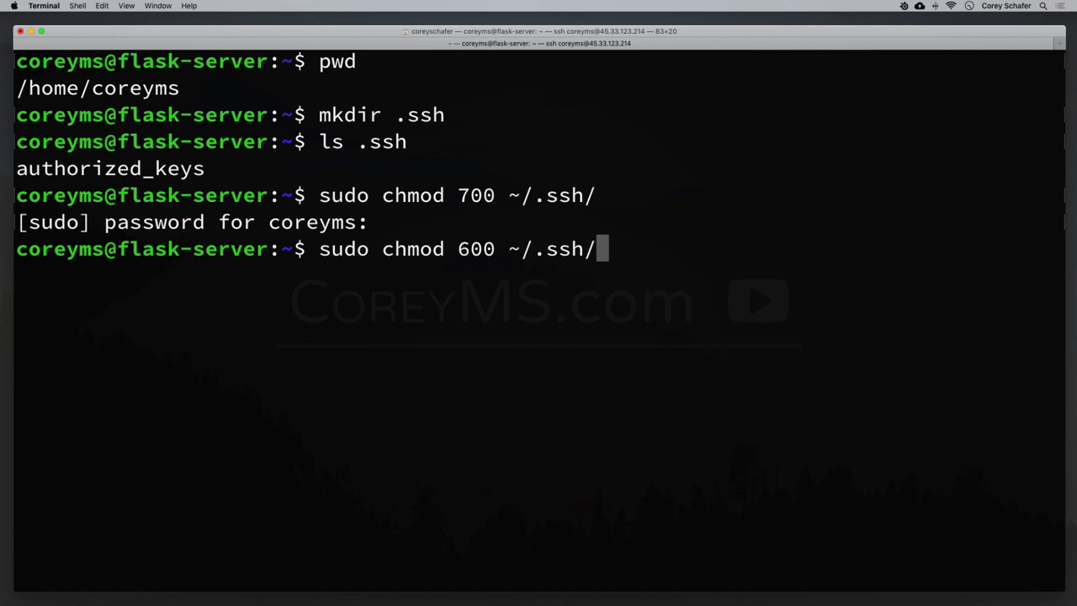
pyautogui.write('*')
pyautogui.press('Return')
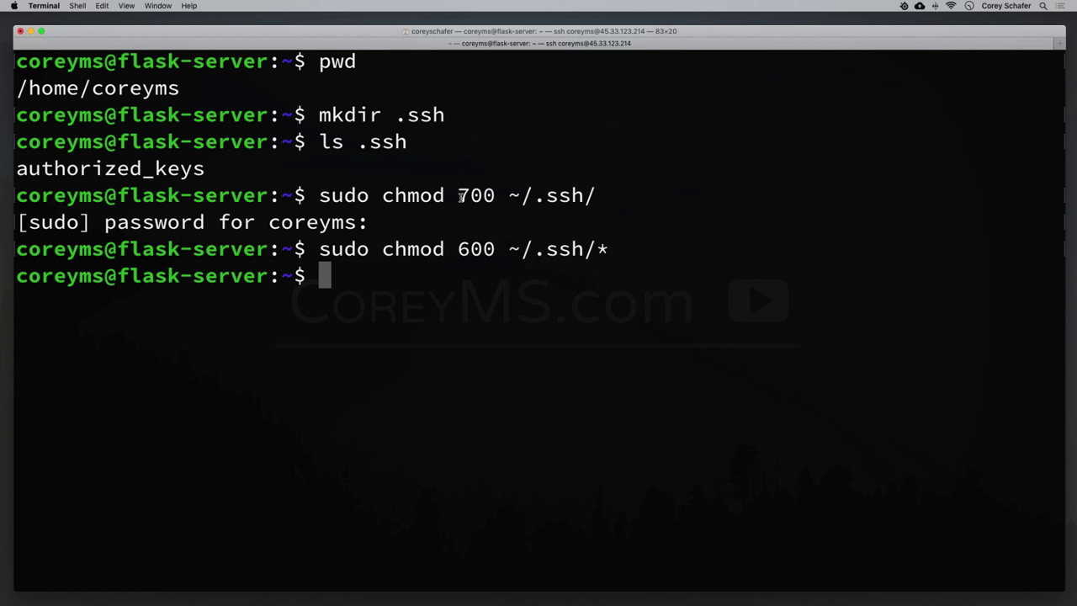
# Highlight the 700 and 600 permission values in the output to explain them.
pyautogui.moveTo(461, 199); pyautogui.dragTo(494, 195)
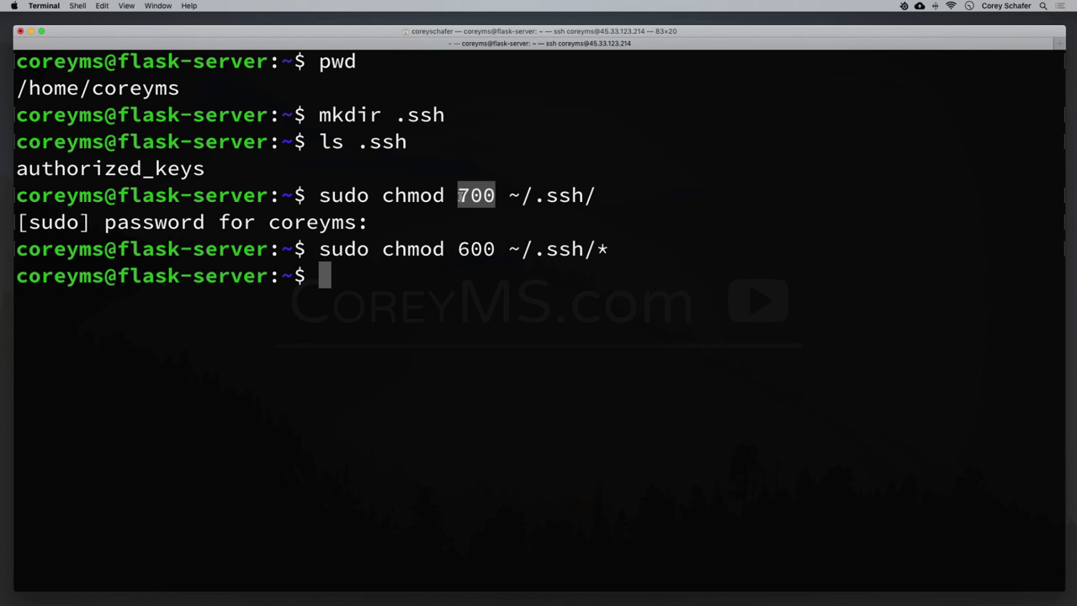
pyautogui.click(459, 197)
pyautogui.moveTo(458, 197); pyautogui.dragTo(468, 196)
pyautogui.click(462, 196)
pyautogui.moveTo(458, 196); pyautogui.dragTo(468, 196)
pyautogui.click(468, 196)
pyautogui.moveTo(470, 196); pyautogui.dragTo(481, 196)
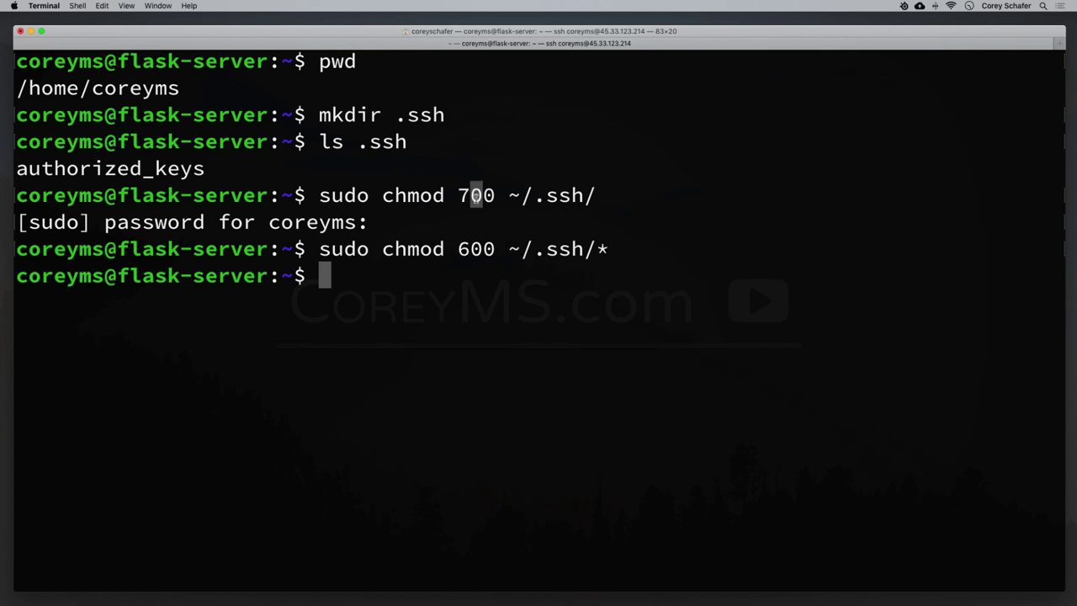
pyautogui.click(476, 196)
pyautogui.moveTo(470, 196); pyautogui.dragTo(494, 196)
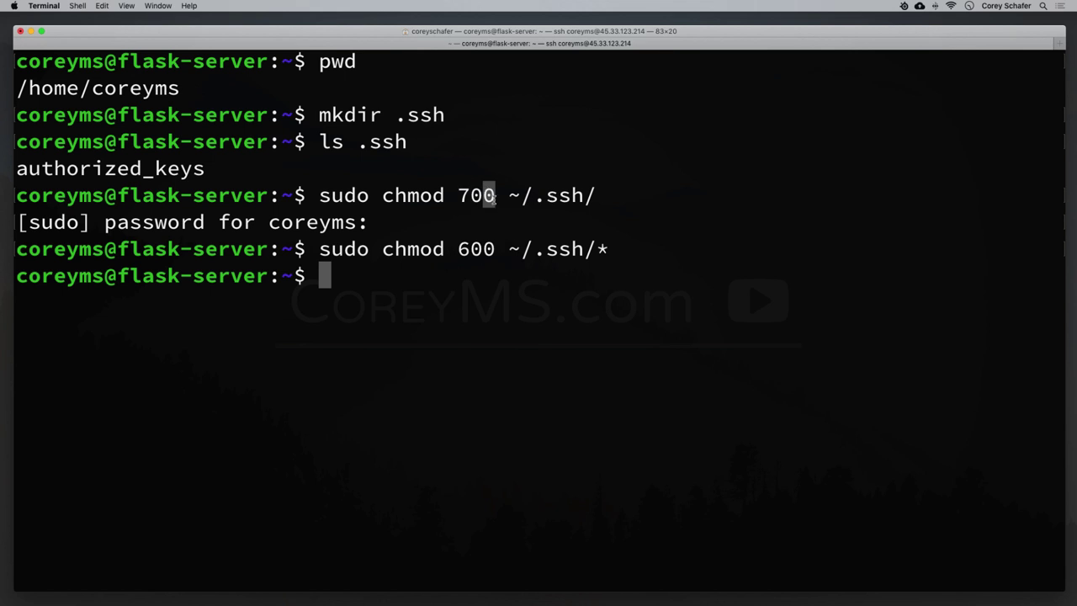
pyautogui.write('0')
pyautogui.press('BackSpace')
pyautogui.moveTo(457, 251); pyautogui.dragTo(663, 254)
pyautogui.click(483, 271)
pyautogui.click(563, 308)
# Log out of flask-server, then reconnect with the recalled ssh command, clearing the screen each time.
pyautogui.write('exit')
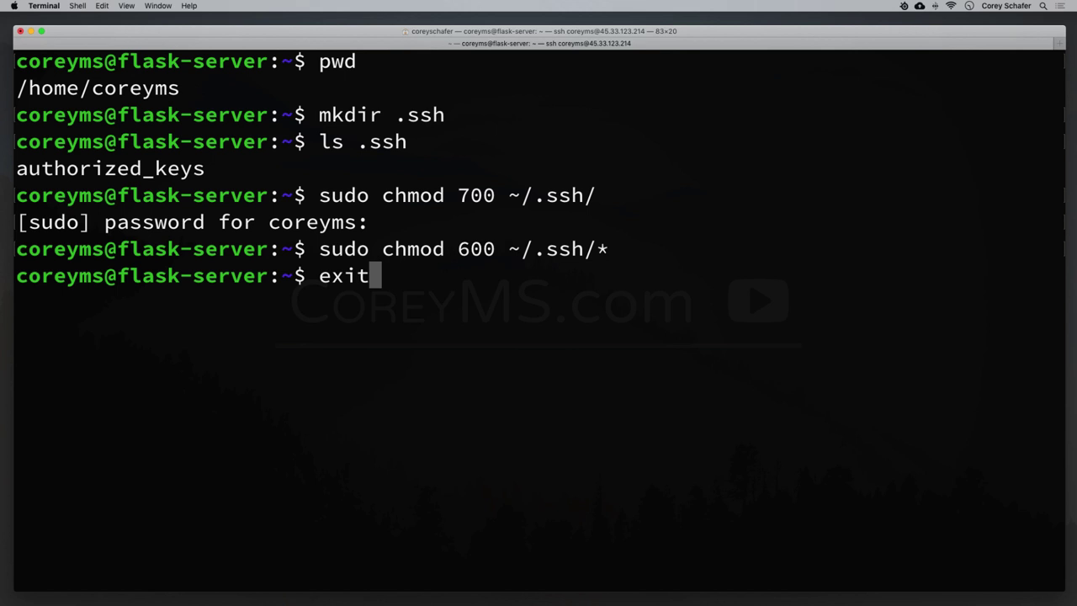
pyautogui.press('Return')
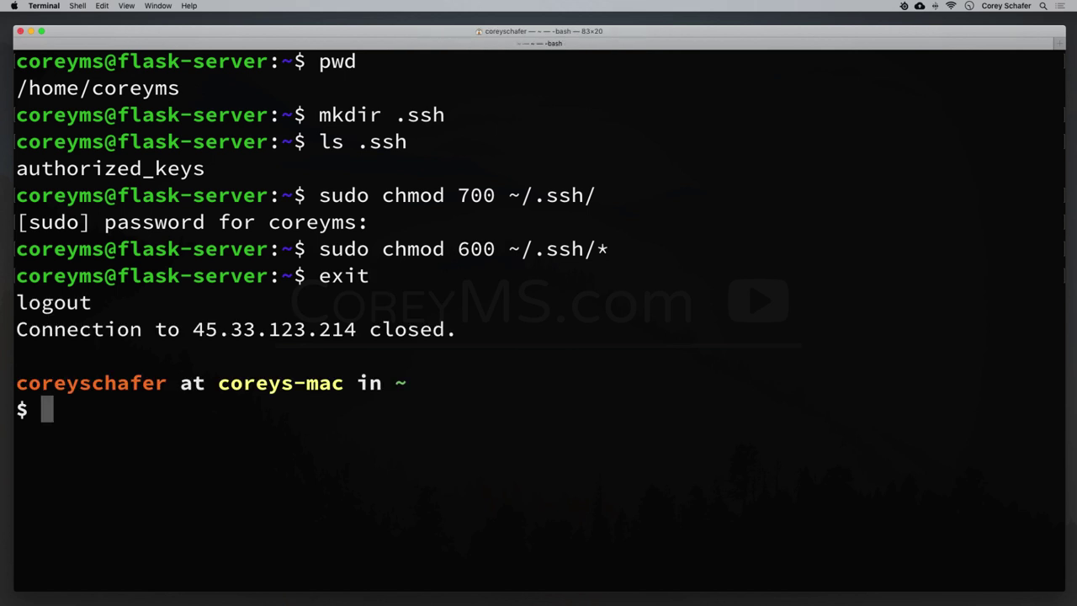
pyautogui.hotkey('ctrl', 'l')
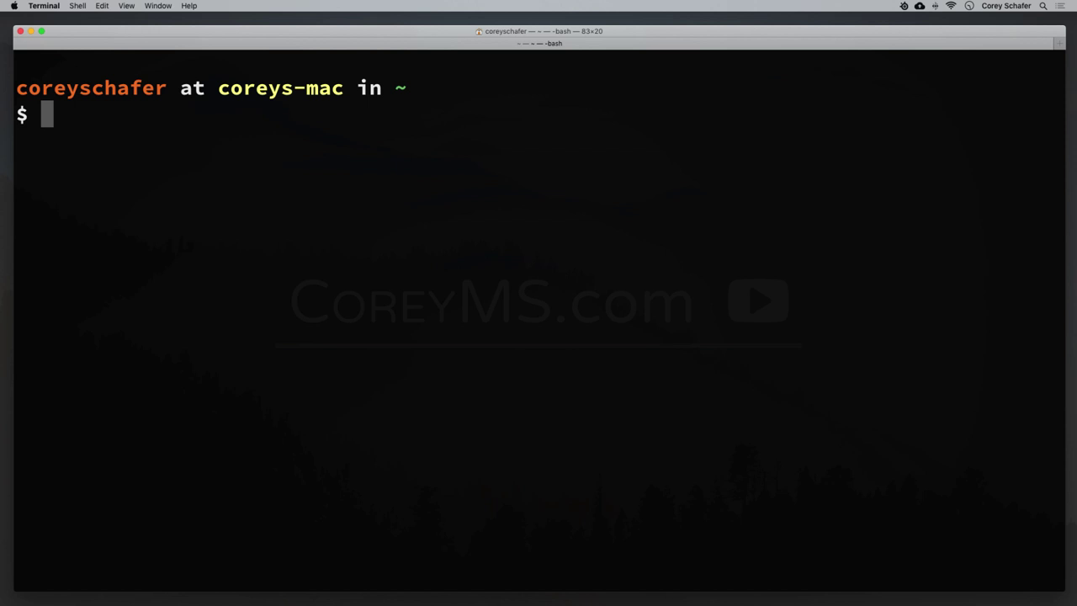
pyautogui.press('Up')
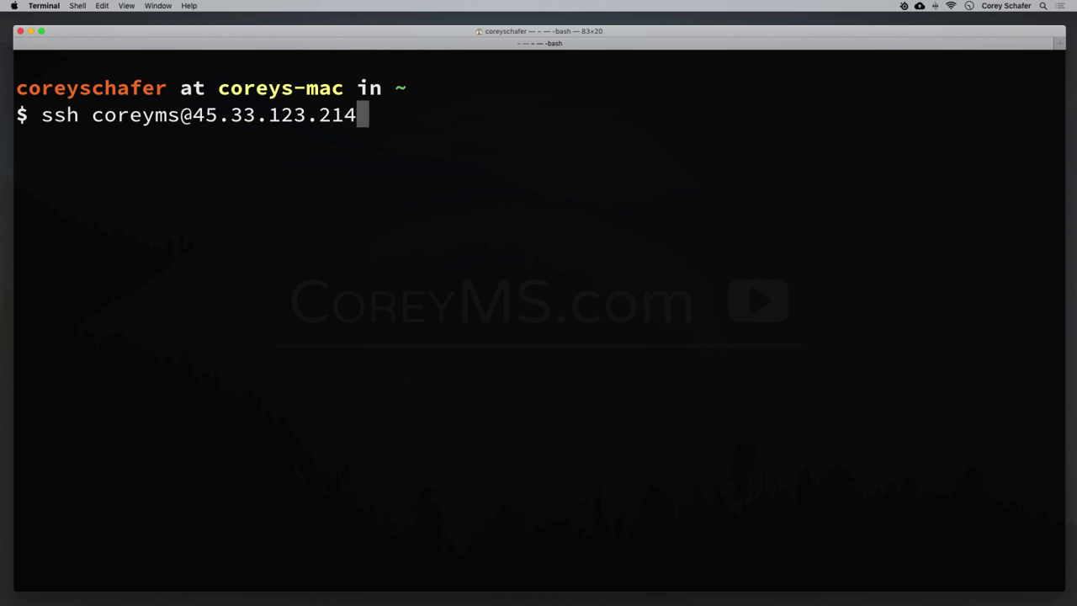
pyautogui.press('Return')
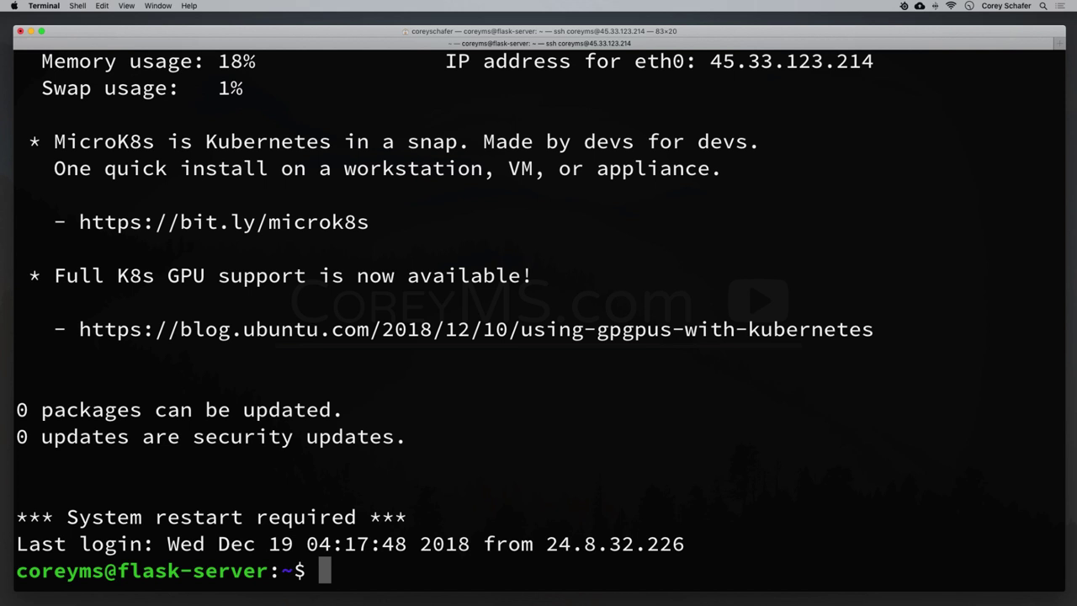
pyautogui.hotkey('ctrl', 'l')
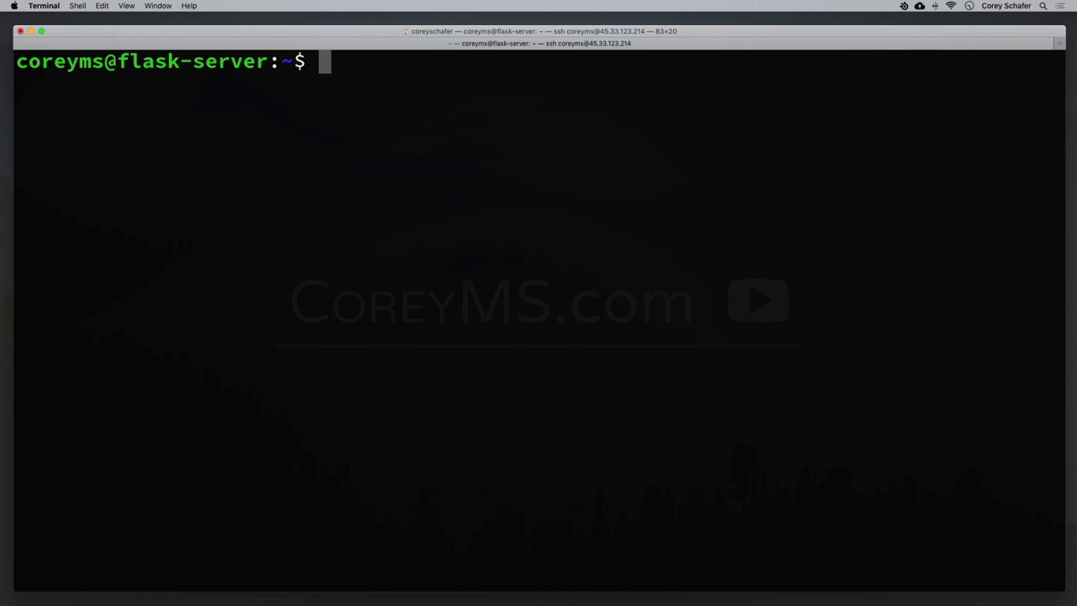
# Open /etc/ssh/sshd_config in nano with sudo, entering the sudo password.
pyautogui.write('su')
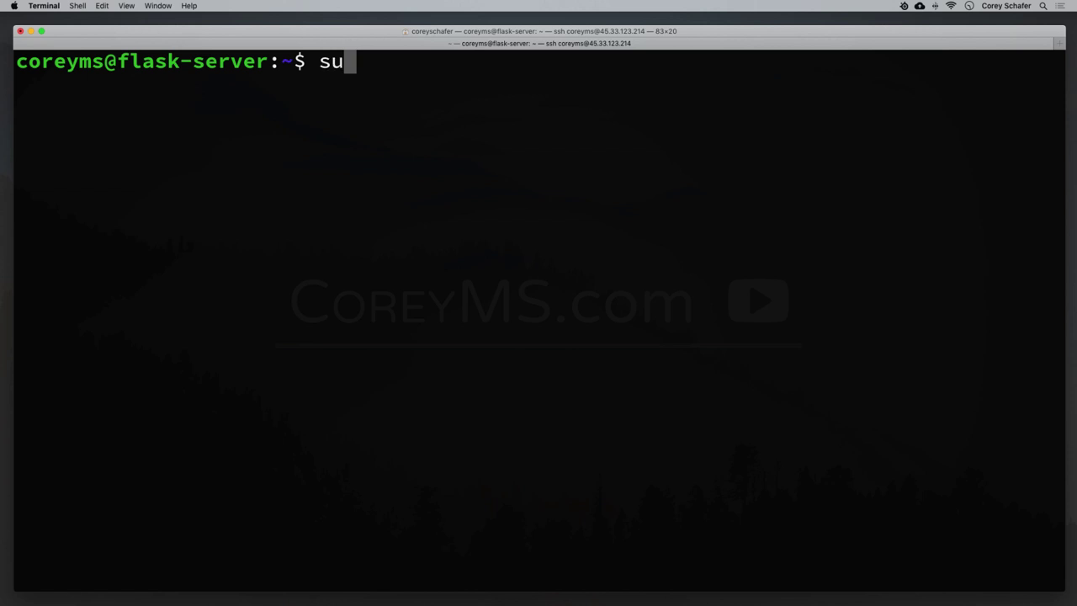
pyautogui.write('do')
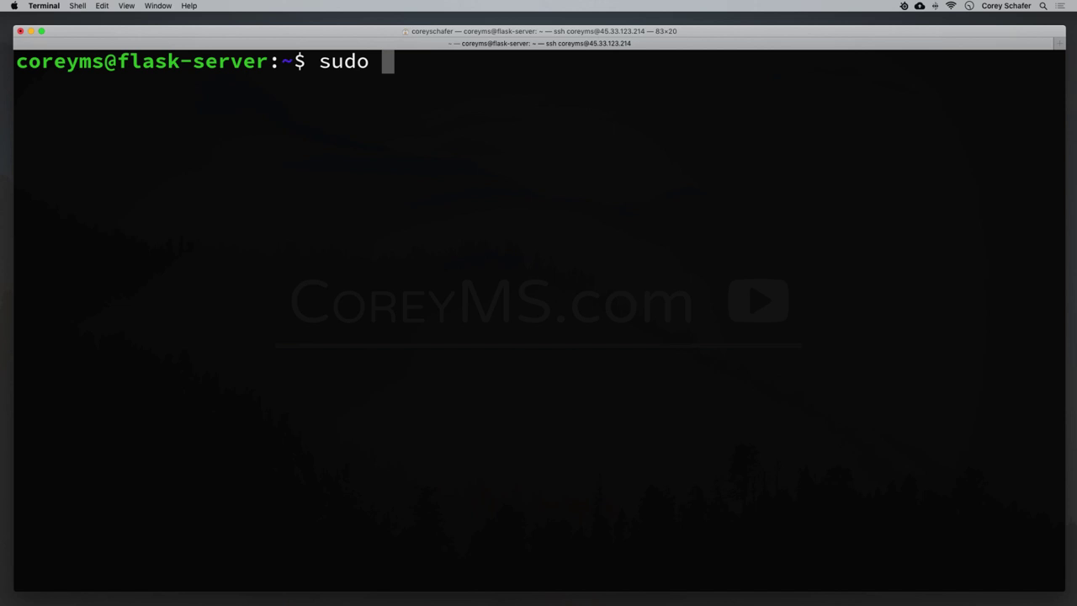
pyautogui.write(' nano')
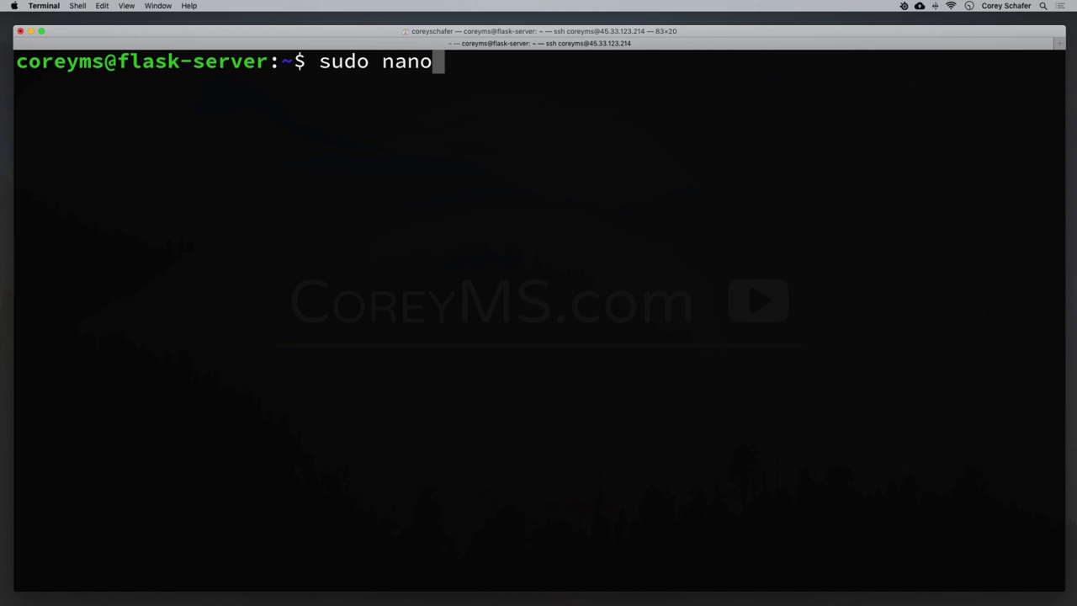
pyautogui.write(' /et')
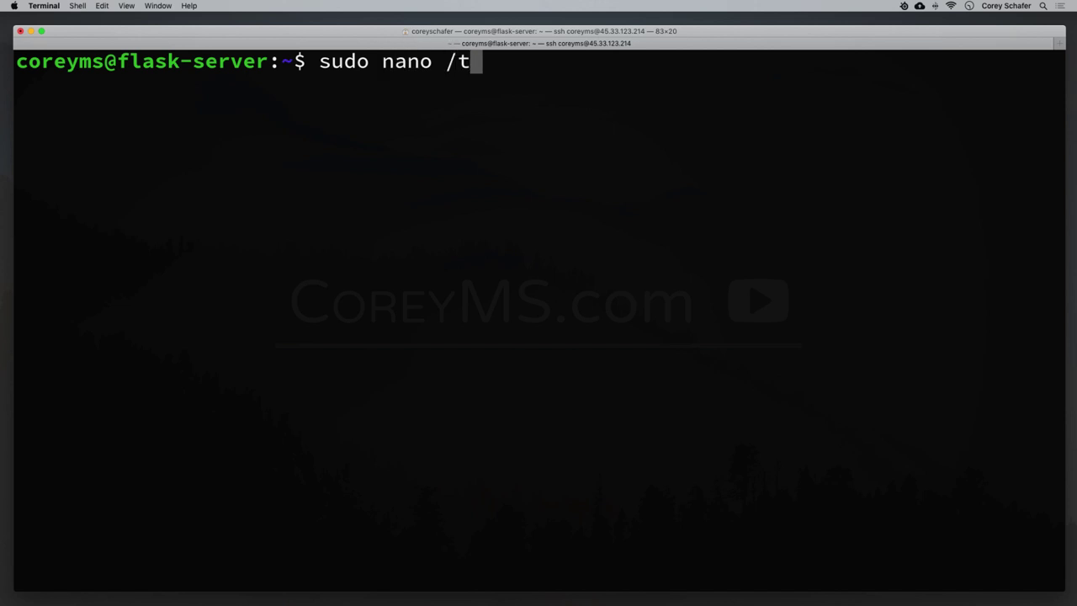
pyautogui.write('c')
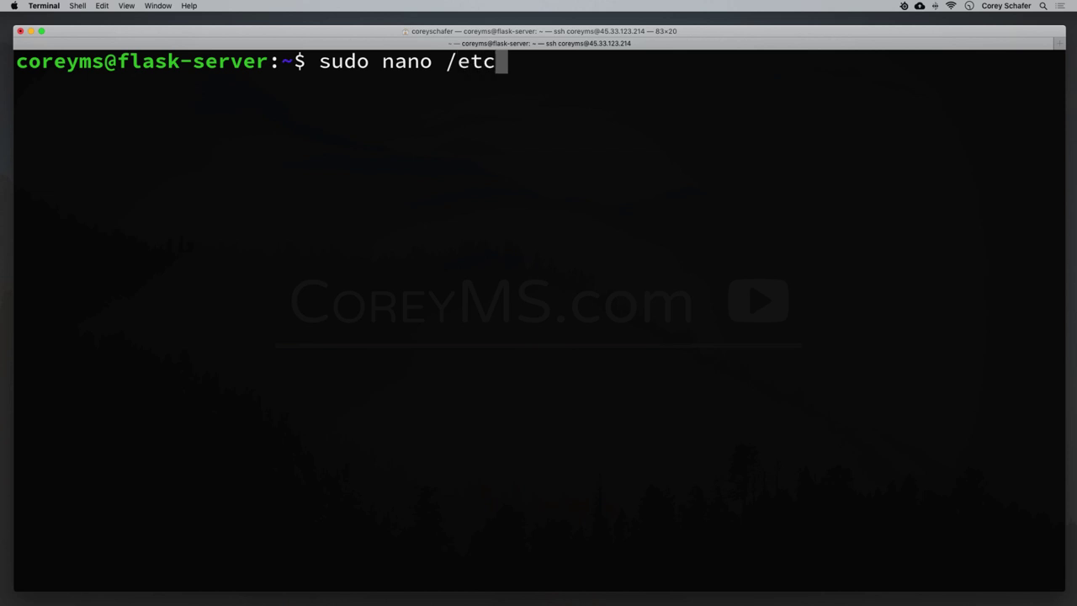
pyautogui.write('/sssh')
pyautogui.press('BackSpace')
pyautogui.press('BackSpace')
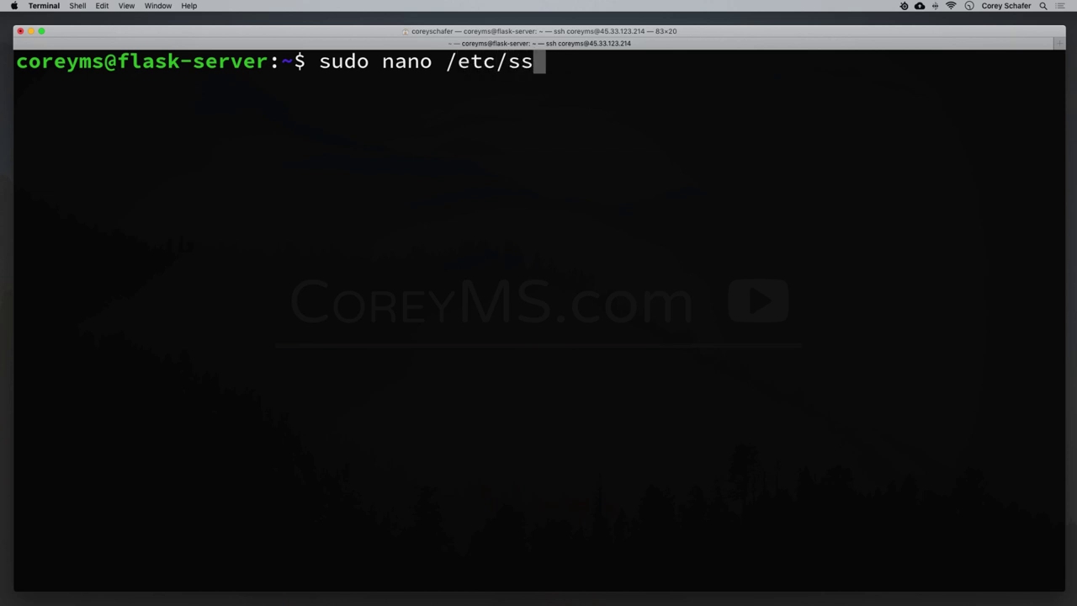
pyautogui.write('h/ssh')
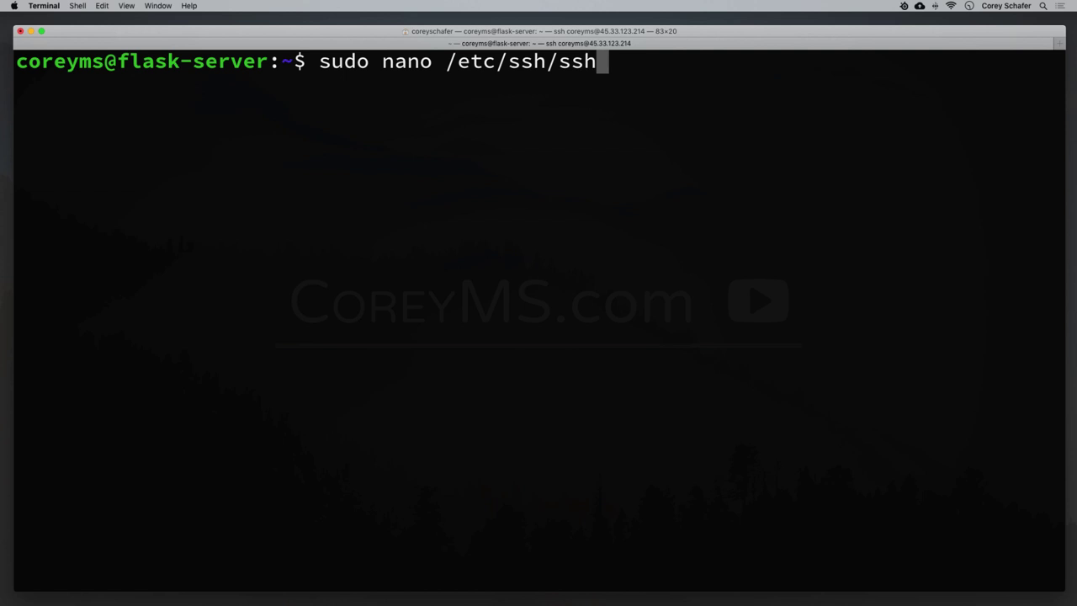
pyautogui.write('d_c')
pyautogui.press('Tab')
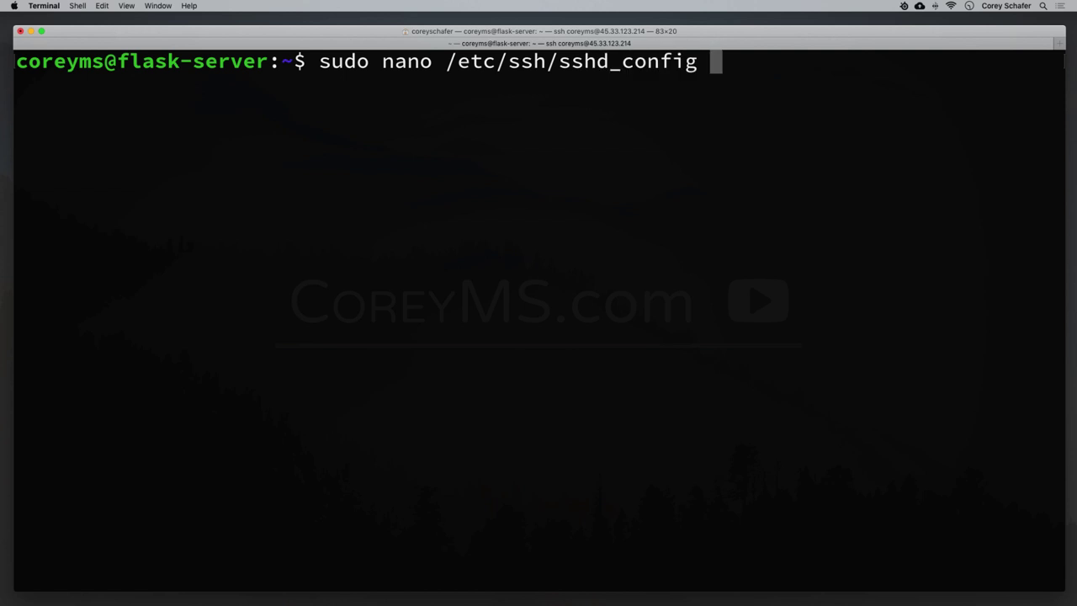
pyautogui.press('Return')
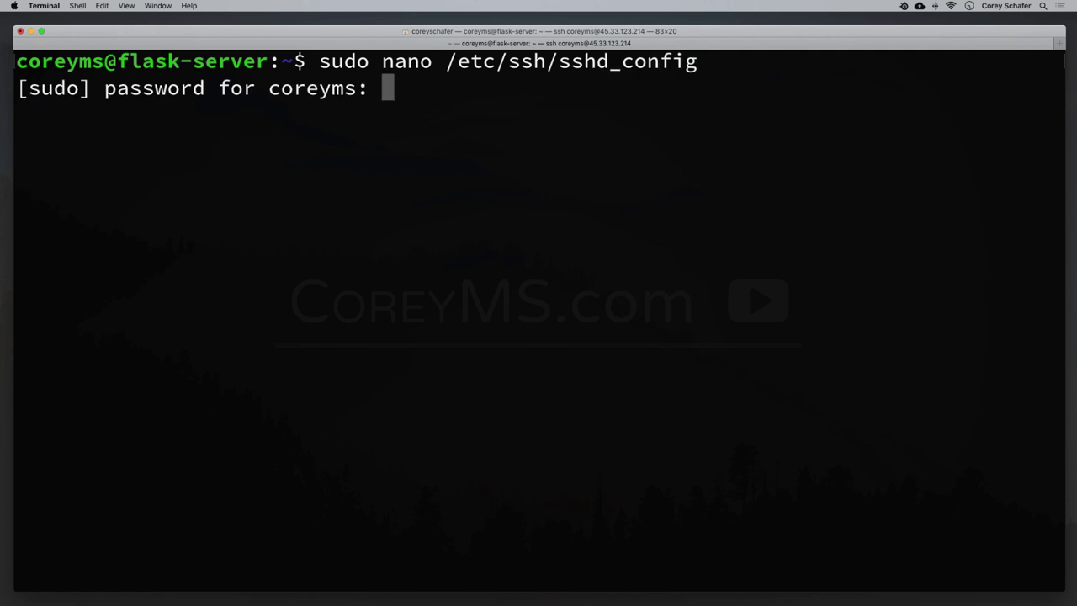
pyautogui.press('Return')
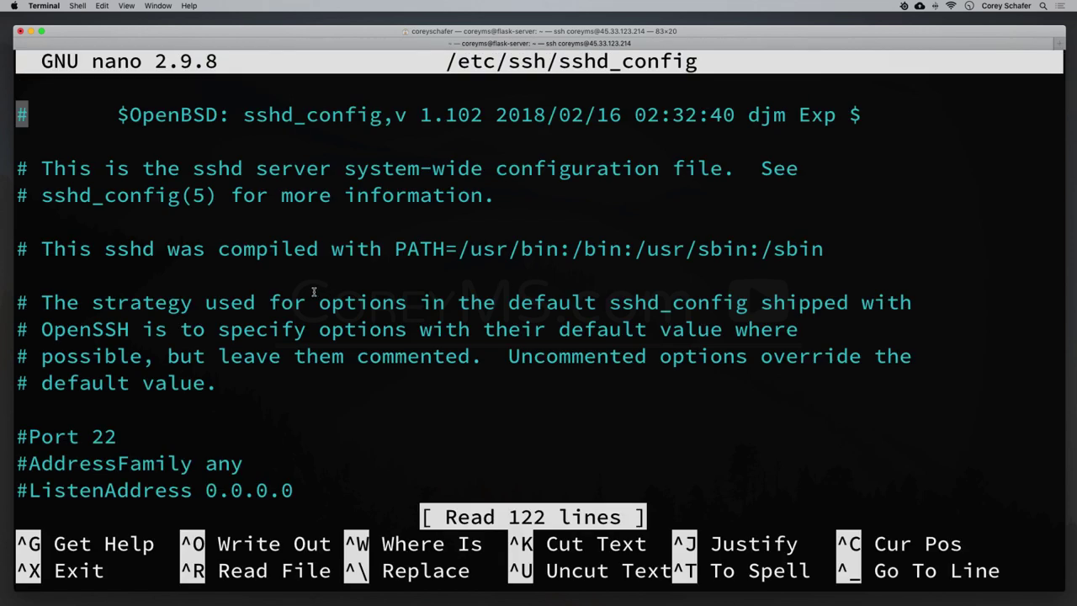
# Change PermitRootLogin from yes to no in sshd_config.
pyautogui.press('Down')
pyautogui.press('Down')
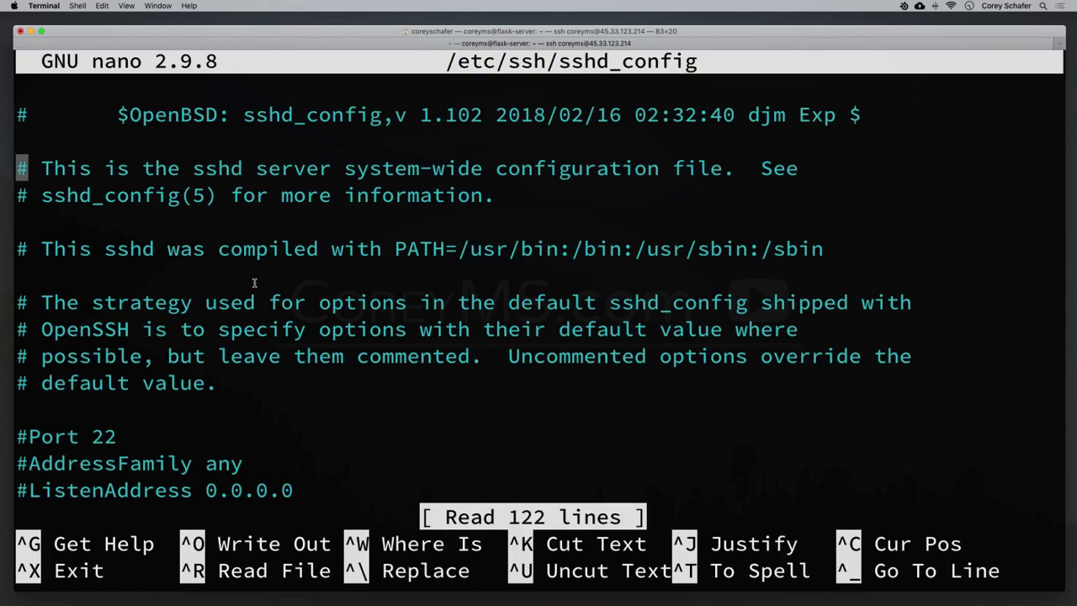
pyautogui.press('Down')
pyautogui.press('Down')
pyautogui.press('Down')
pyautogui.press('Down')
pyautogui.press('Down')
pyautogui.press('Down')
pyautogui.press('Down')
pyautogui.press('Down')
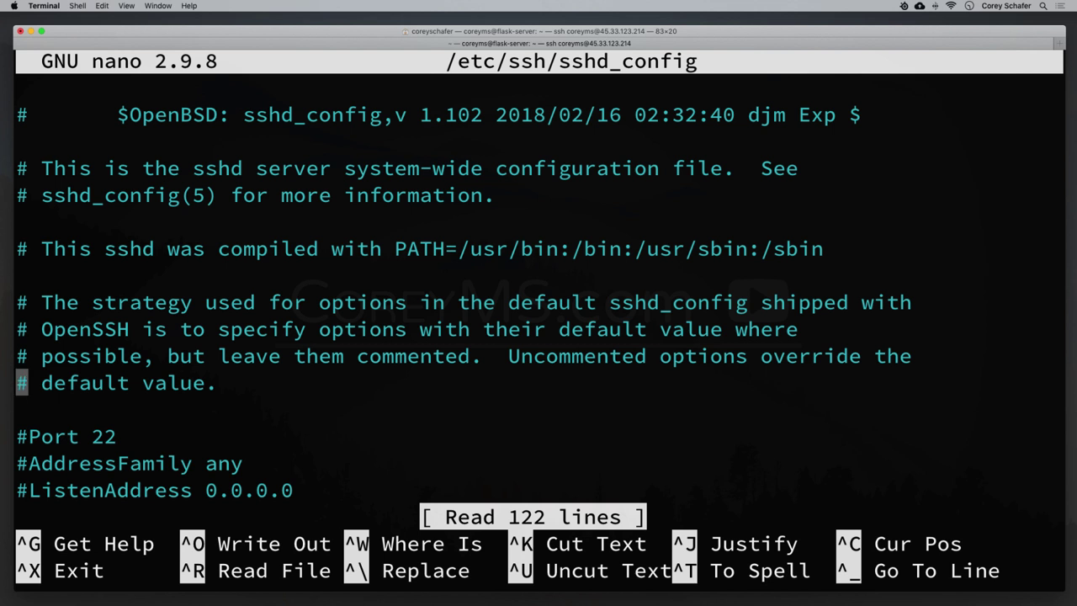
pyautogui.press('Down')
pyautogui.press('Down')
pyautogui.press('Down')
pyautogui.press('Down')
pyautogui.press('Down')
pyautogui.press('Down')
pyautogui.press('Down')
pyautogui.press('Down')
pyautogui.press('Down')
pyautogui.press('Down')
pyautogui.press('Down')
pyautogui.press('Down')
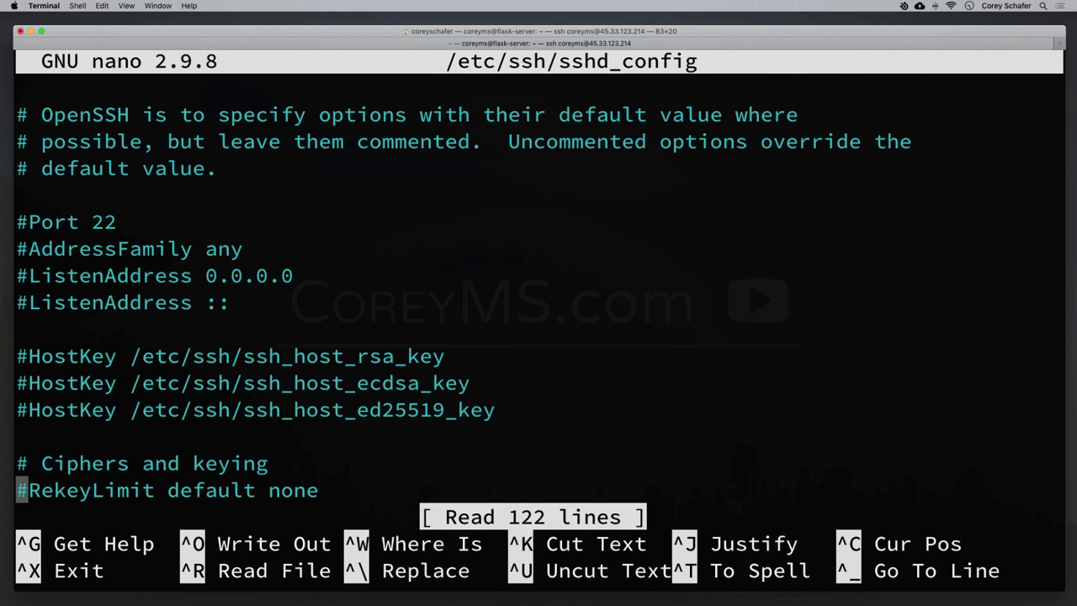
pyautogui.press('Down')
pyautogui.press('Down')
pyautogui.press('Down')
pyautogui.press('Down')
pyautogui.press('Down')
pyautogui.press('Down')
pyautogui.press('Down')
pyautogui.press('Down')
pyautogui.press('Down')
pyautogui.press('Down')
pyautogui.press('Down')
pyautogui.press('Down')
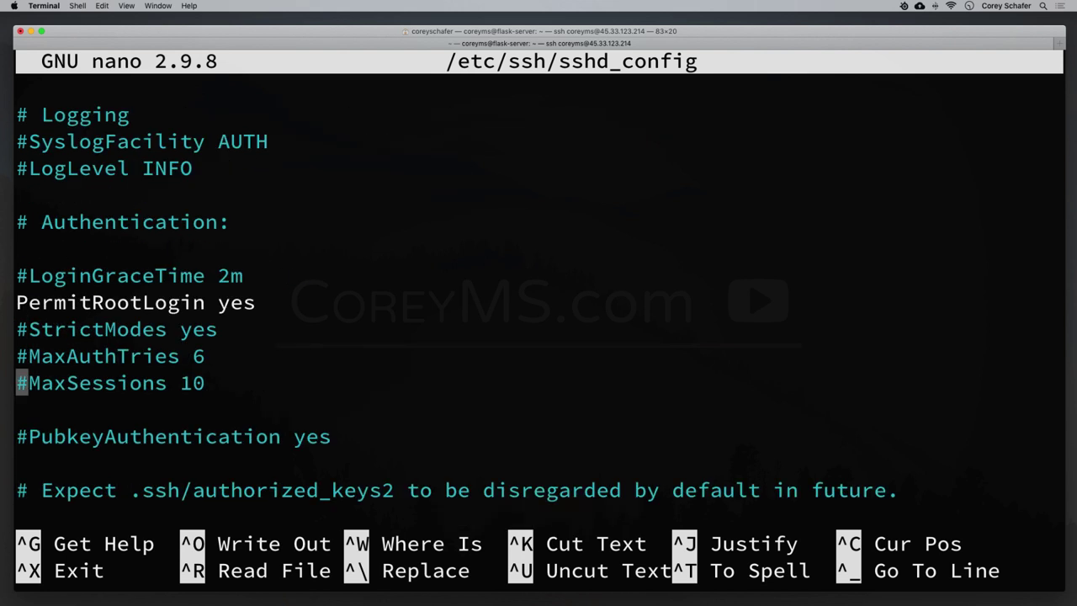
pyautogui.press('Up')
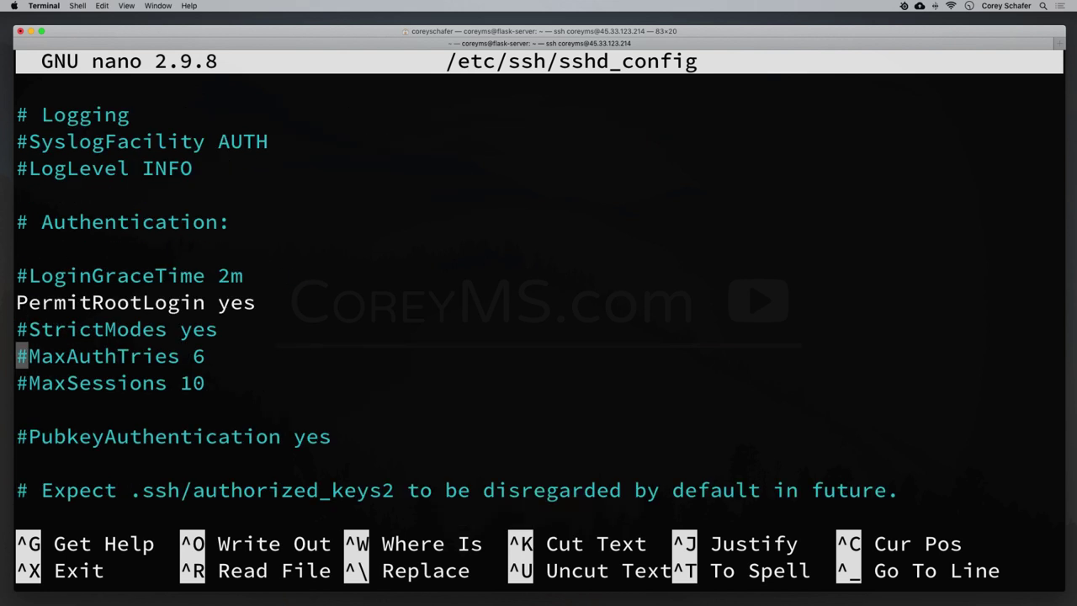
pyautogui.press('Up')
pyautogui.press('Left')
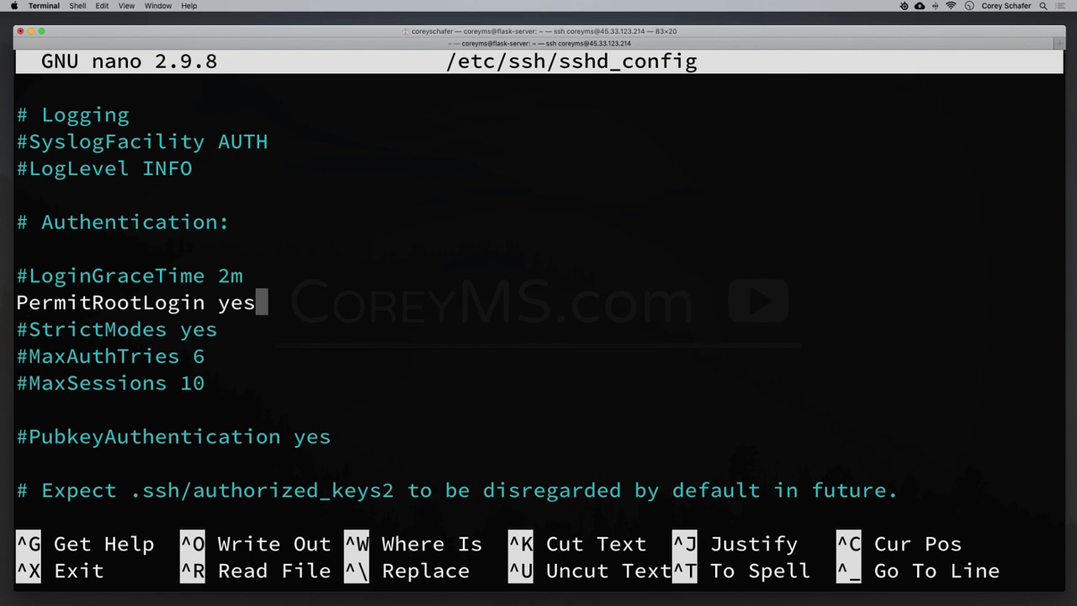
pyautogui.press('BackSpace')
pyautogui.press('BackSpace')
pyautogui.press('BackSpace')
pyautogui.write('no')
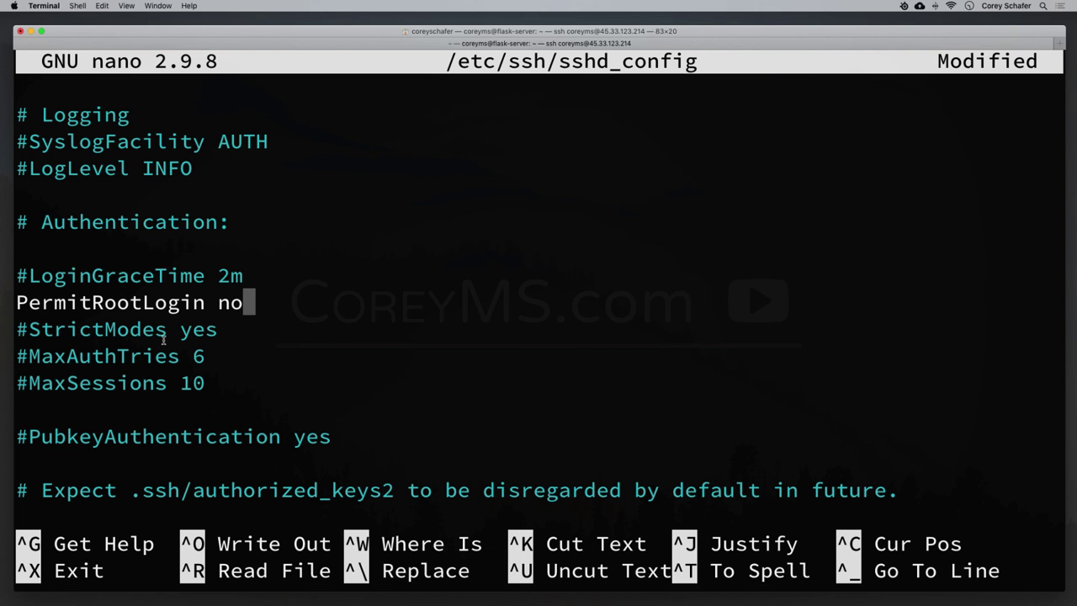
# Uncomment the PasswordAuthentication line and set its value to no.
pyautogui.press('Down')
pyautogui.press('Down')
pyautogui.press('Down')
pyautogui.press('Down')
pyautogui.press('Down')
pyautogui.press('Down')
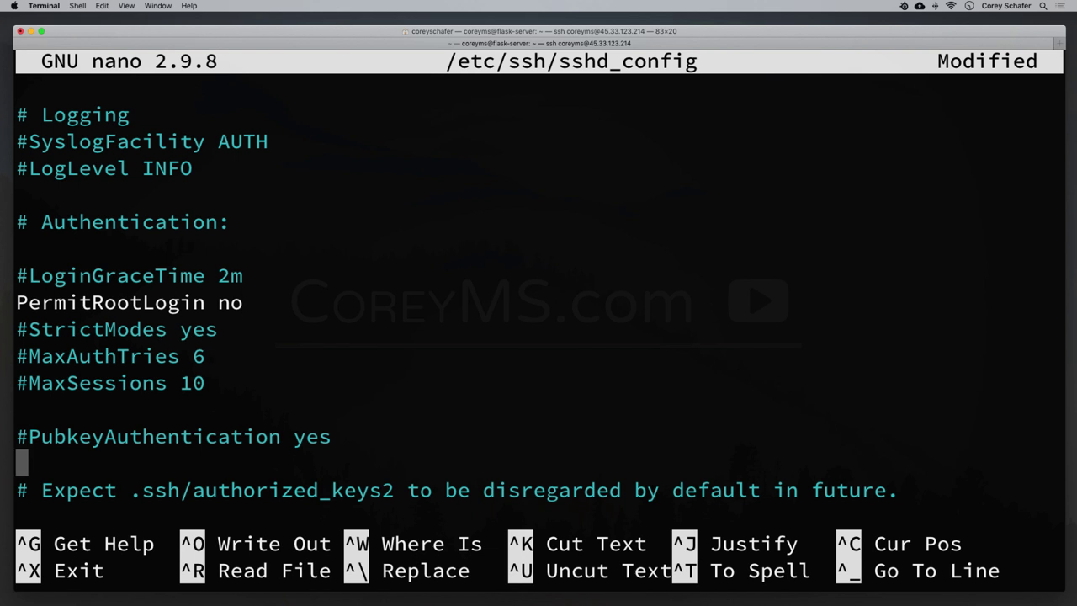
pyautogui.press('Down')
pyautogui.press('Down')
pyautogui.press('Down')
pyautogui.press('Down')
pyautogui.press('Down')
pyautogui.press('Down')
pyautogui.press('Down')
pyautogui.press('Down')
pyautogui.press('Down')
pyautogui.press('Down')
pyautogui.press('Down')
pyautogui.press('Down')
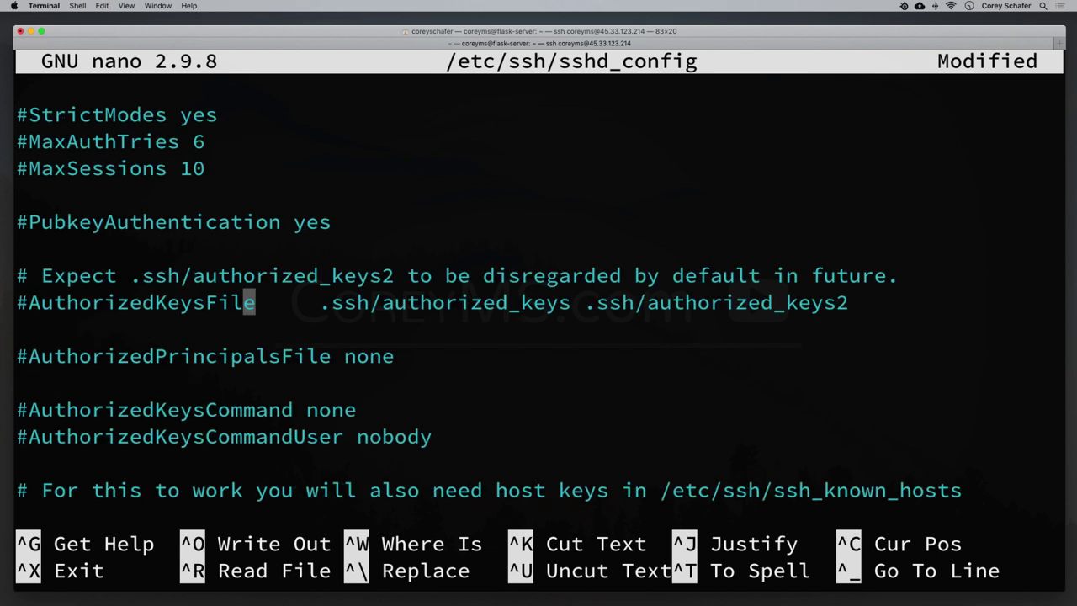
pyautogui.press('Down')
pyautogui.press('Down')
pyautogui.press('Down')
pyautogui.press('Down')
pyautogui.press('Down')
pyautogui.press('Down')
pyautogui.press('Down')
pyautogui.press('Down')
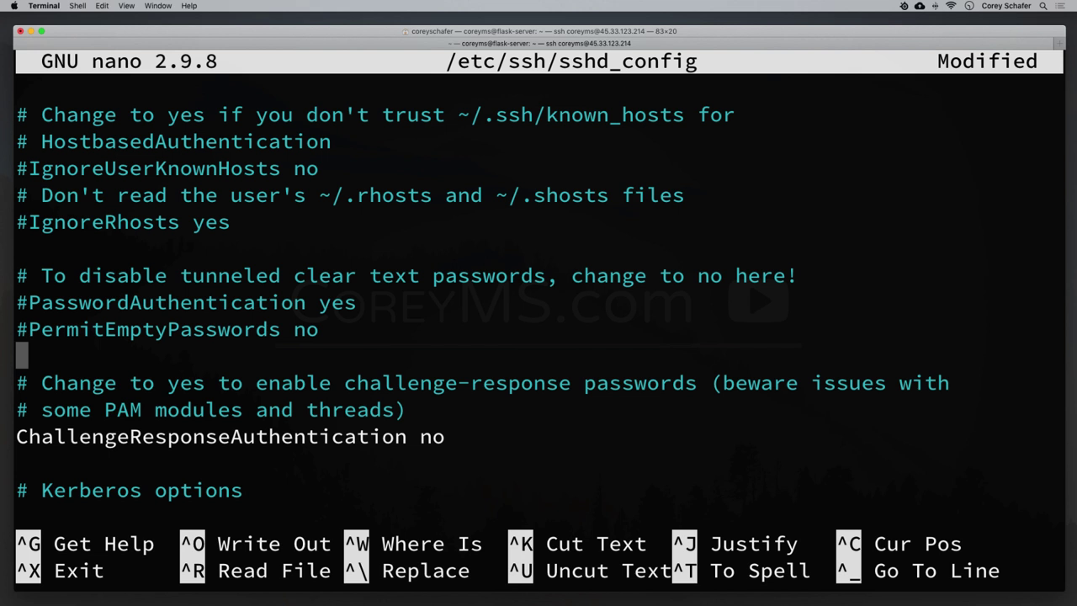
pyautogui.press('Up')
pyautogui.press('Up')
pyautogui.press('Down')
pyautogui.press('Left')
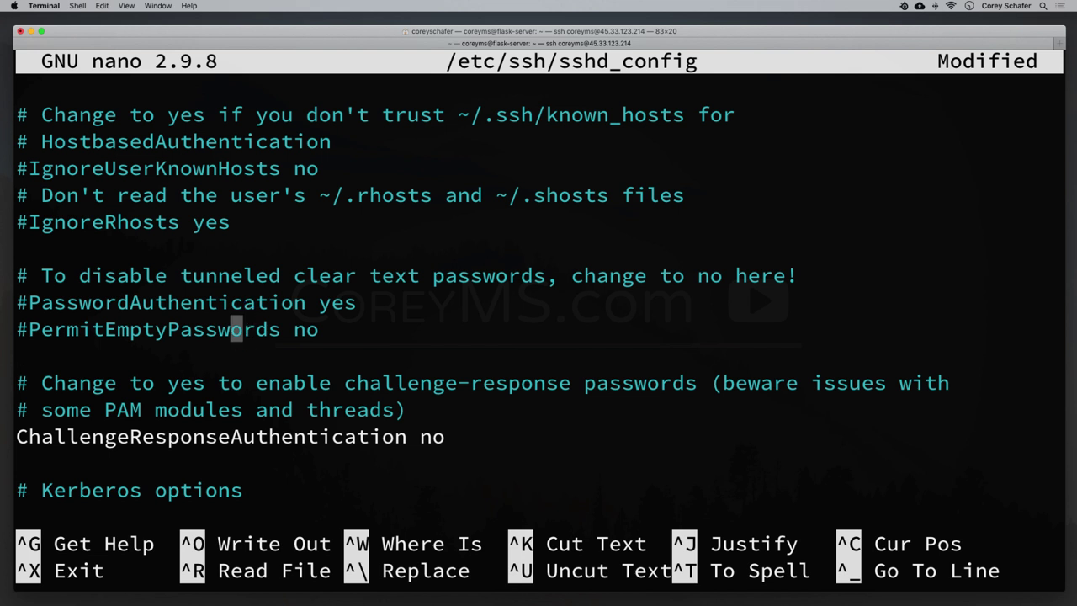
pyautogui.press('Left')
pyautogui.press('Left')
pyautogui.press('Left')
pyautogui.press('Left')
pyautogui.press('Left')
pyautogui.press('Left')
pyautogui.press('Left')
pyautogui.press('Left')
pyautogui.press('Left')
pyautogui.press('Left')
pyautogui.press('Left')
pyautogui.press('Left')
pyautogui.press('Left')
pyautogui.press('Left')
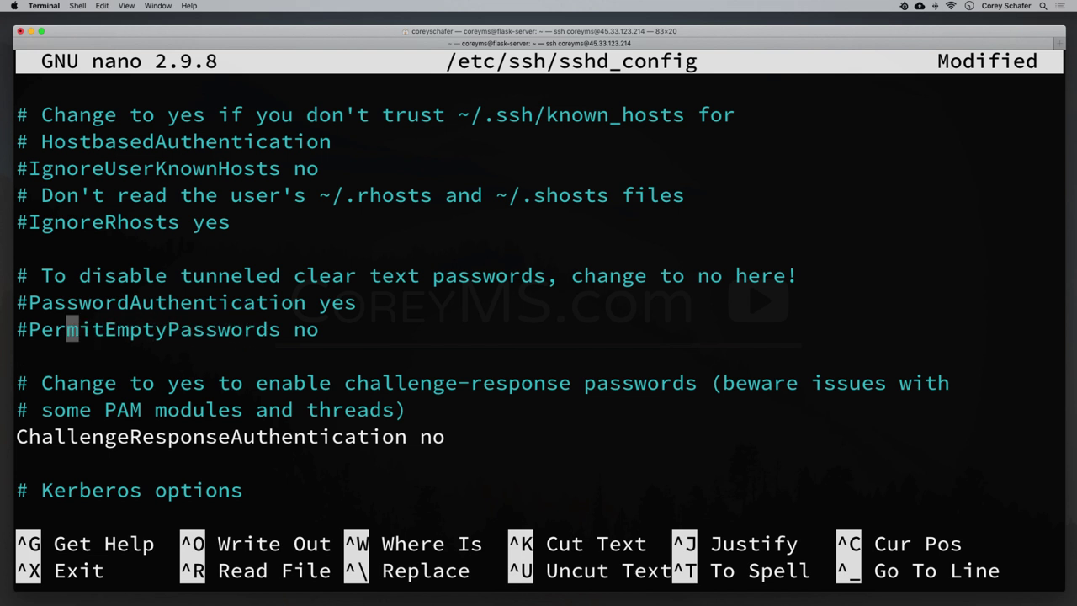
pyautogui.press('Left')
pyautogui.press('Left')
pyautogui.press('Up')
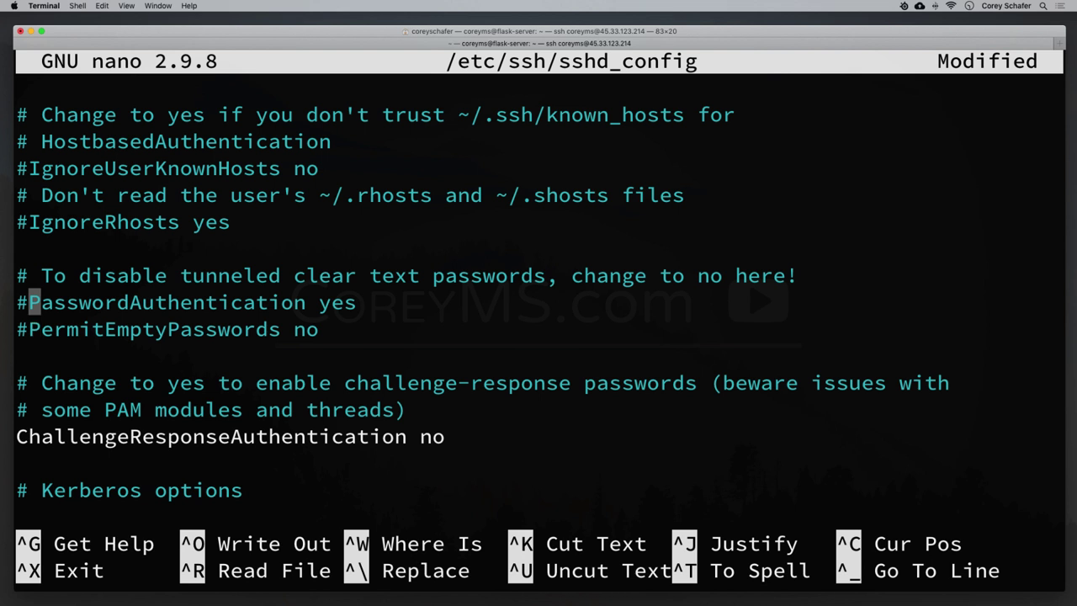
pyautogui.press('BackSpace')
pyautogui.press('Down')
pyautogui.press('Left')
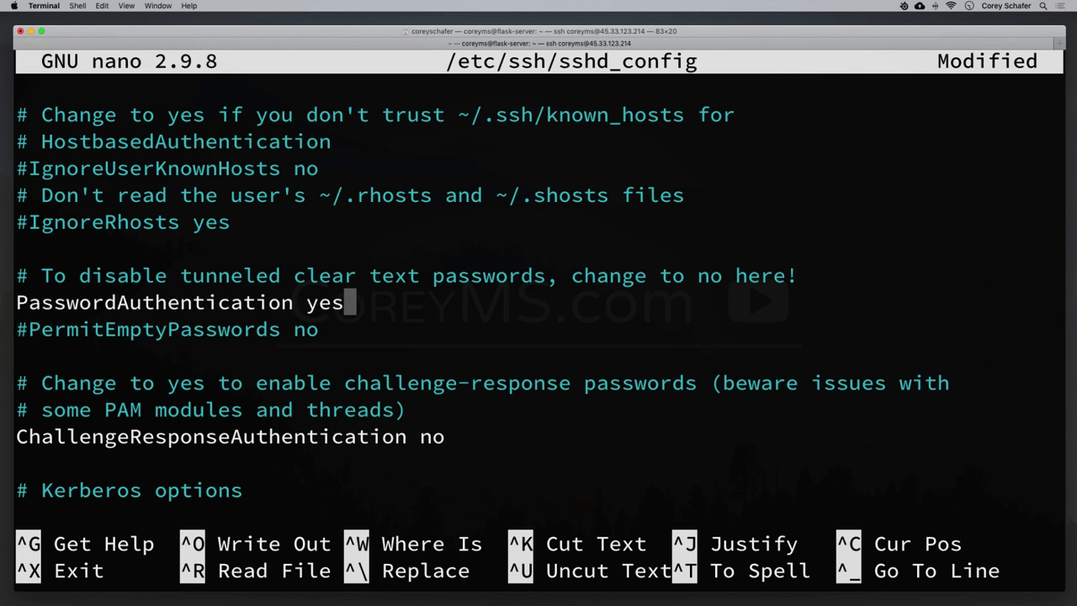
pyautogui.press('BackSpace')
pyautogui.press('BackSpace')
pyautogui.press('BackSpace')
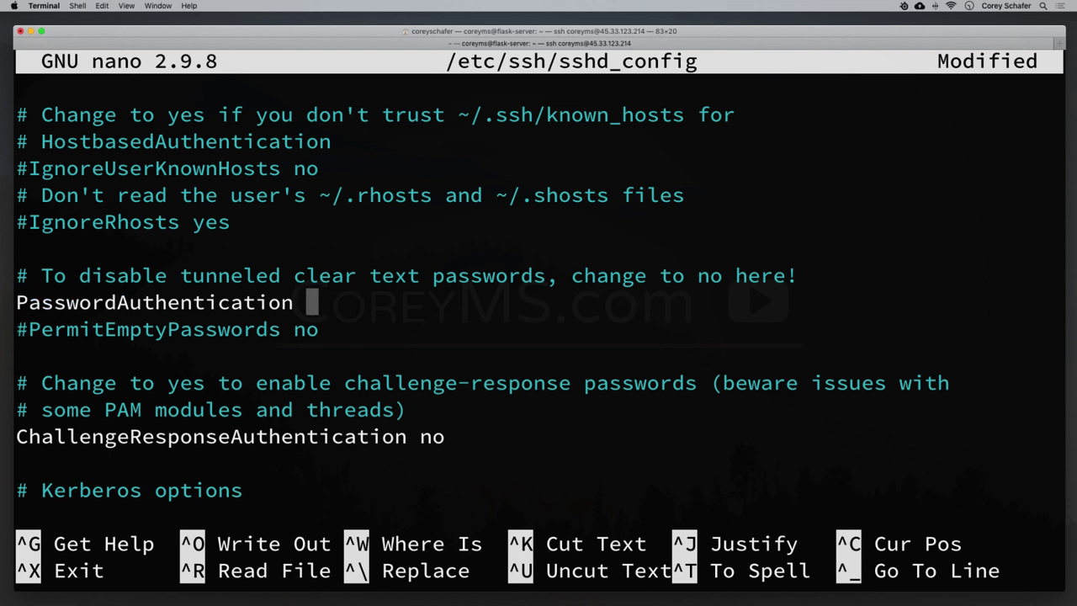
pyautogui.write('no')
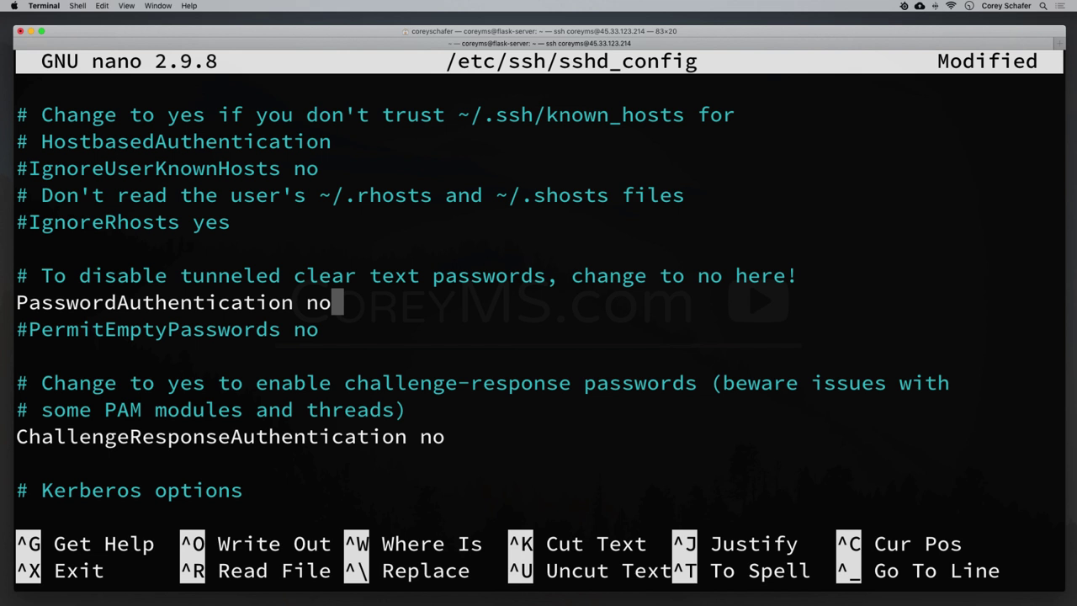
# Save the edited sshd_config and exit nano.
pyautogui.hotkey('ctrl', 'x')
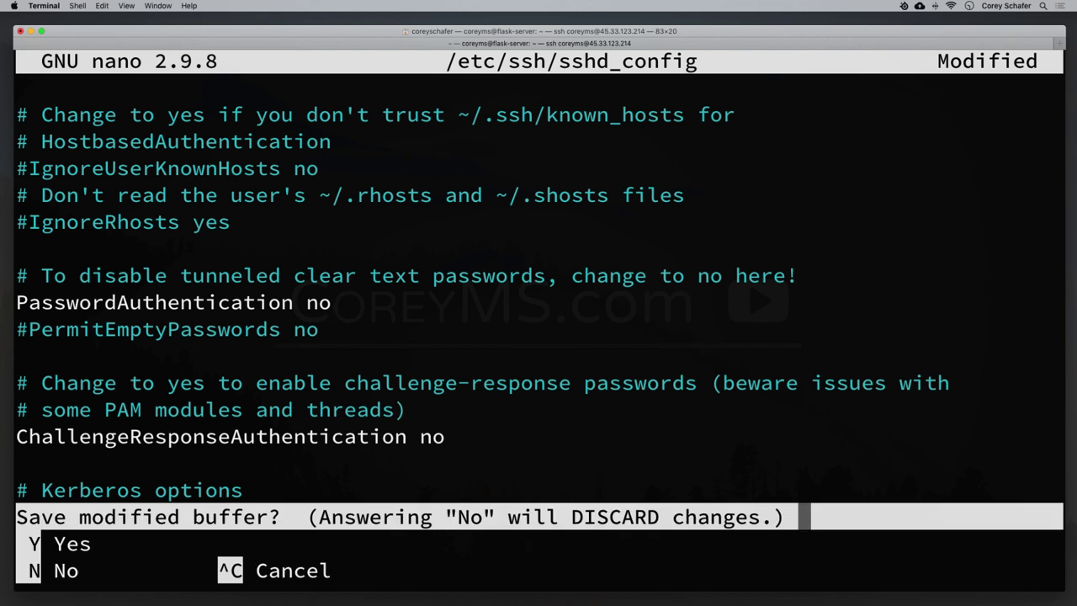
pyautogui.press('y')
pyautogui.press('Return')
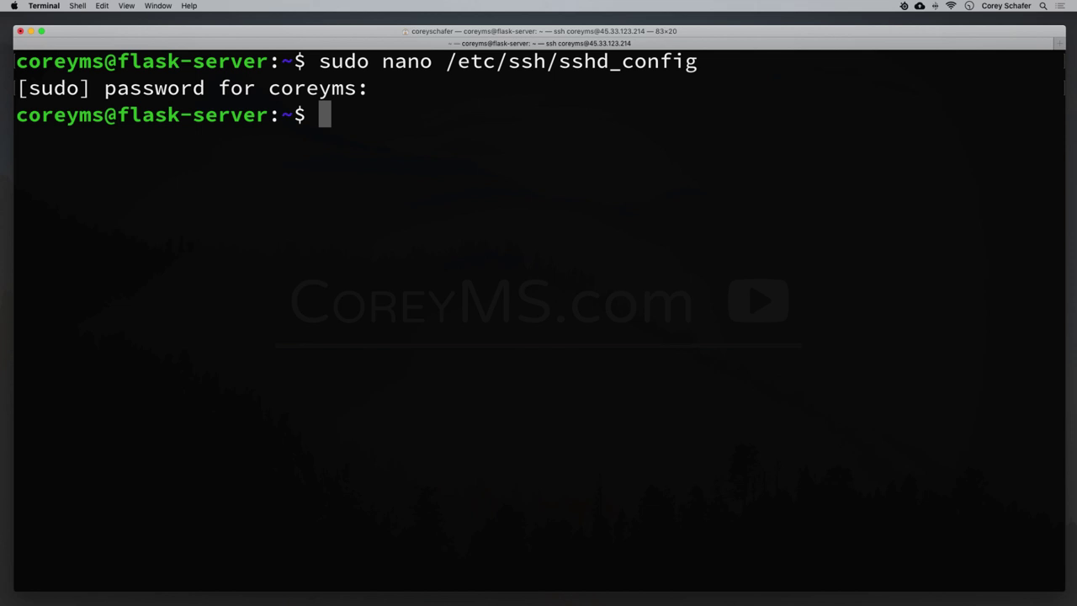
# Restart the sshd service, then confirm ufw is already installed at 0.35-6 and clear the screen.
pyautogui.write('sudo system')
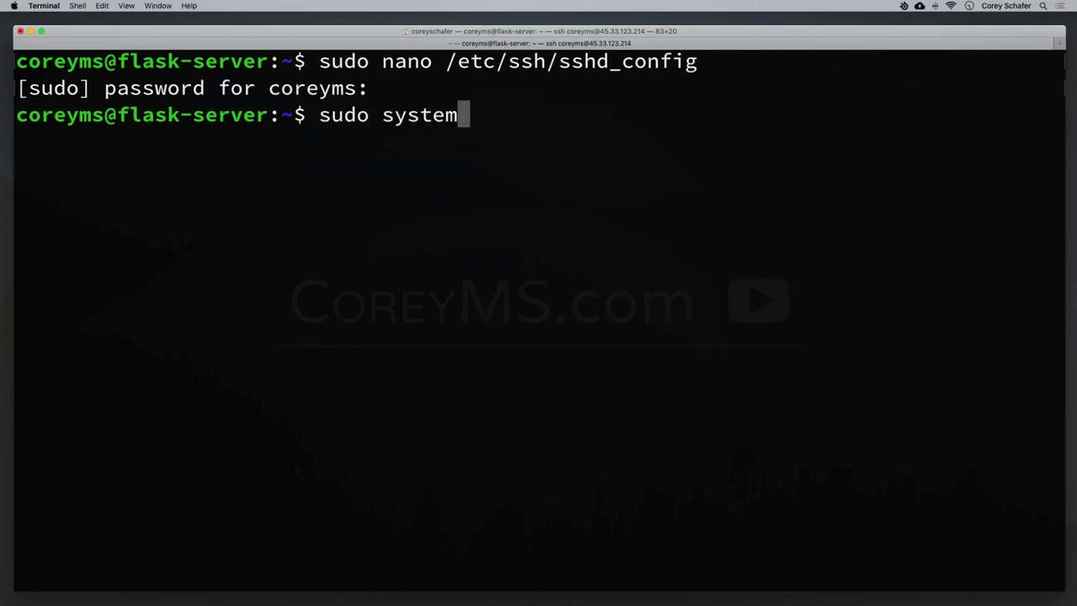
pyautogui.write('ctl rest')
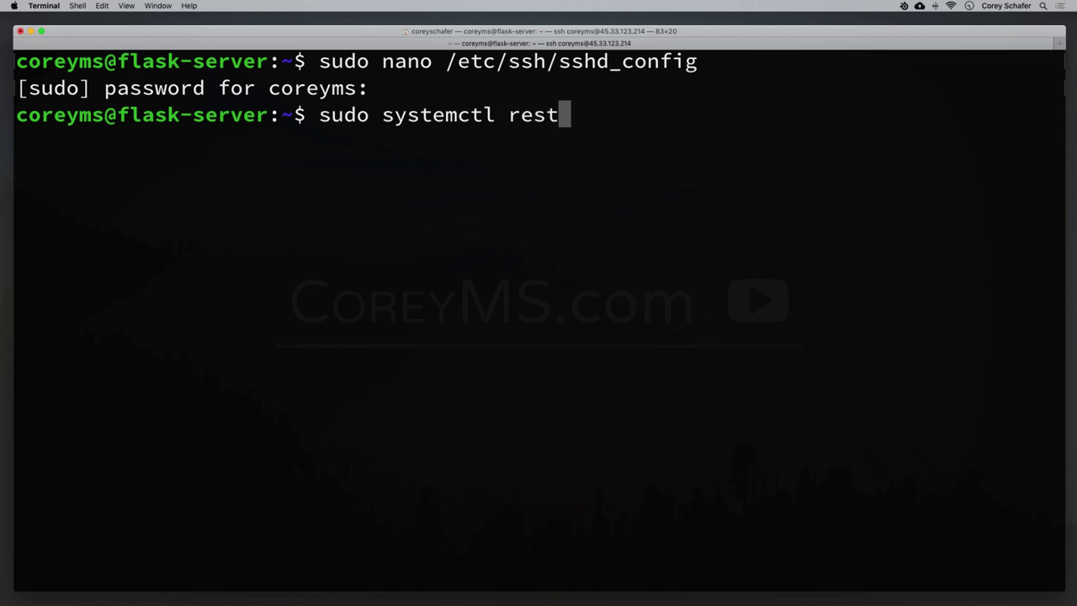
pyautogui.write('art sshd')
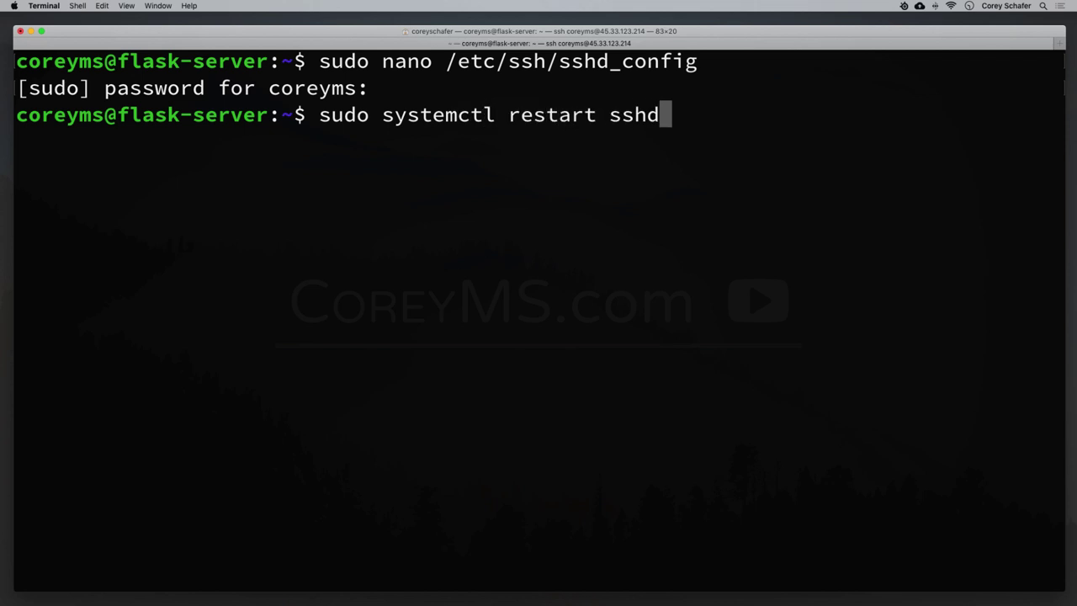
pyautogui.press('Return')
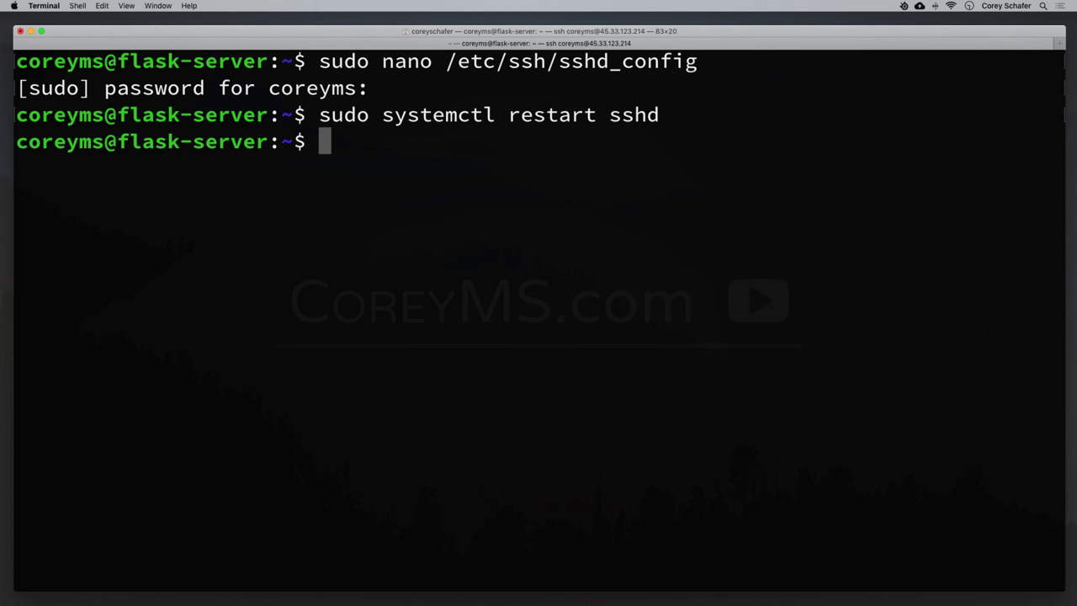
pyautogui.write('sudo apy')
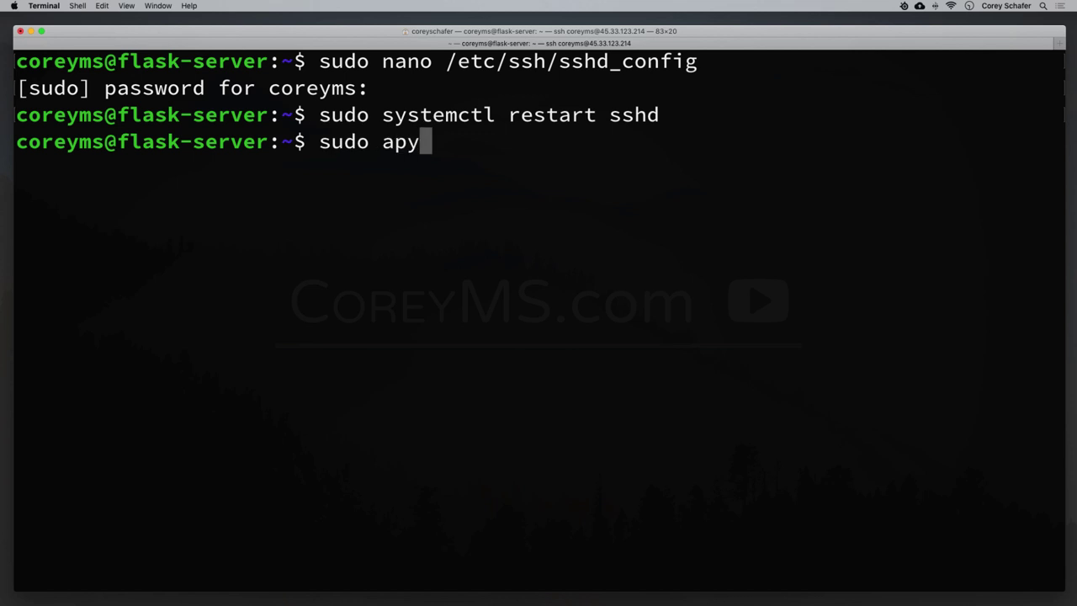
pyautogui.press('BackSpace')
pyautogui.write('t ins')
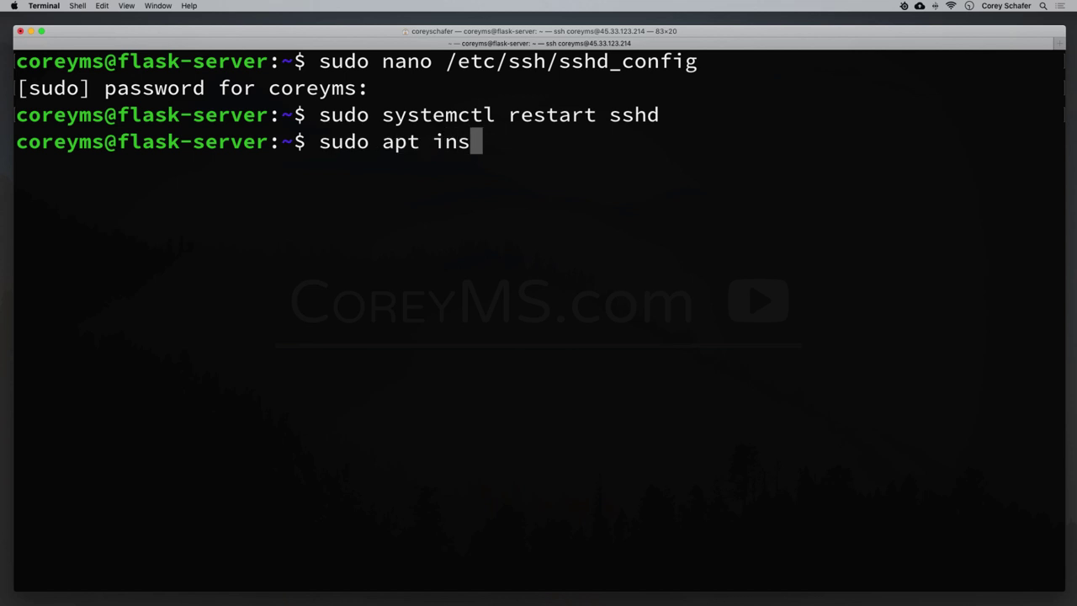
pyautogui.write('tall ufw')
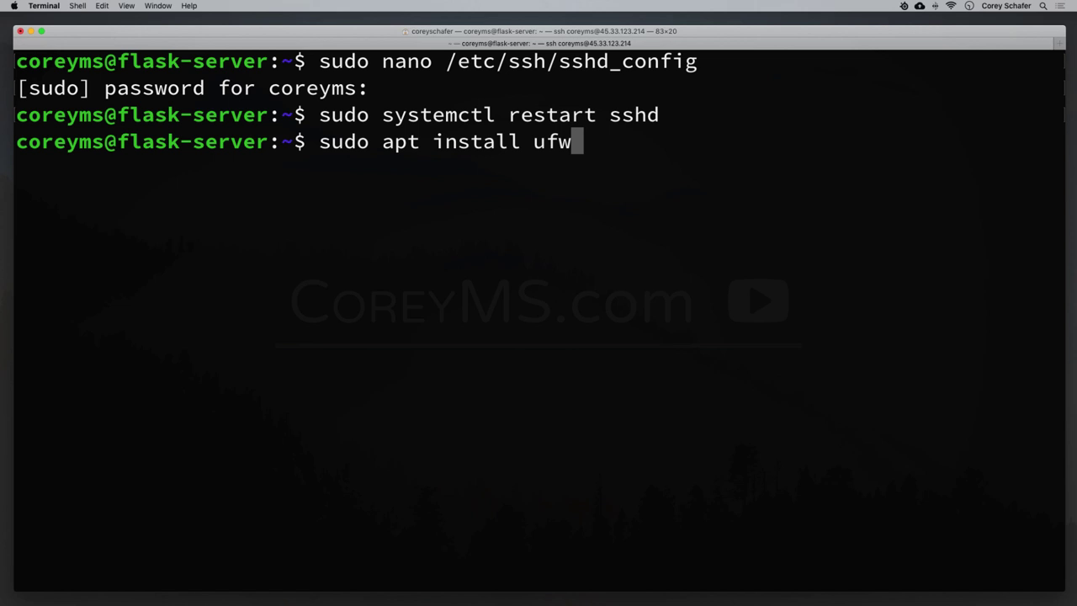
pyautogui.press('Return')
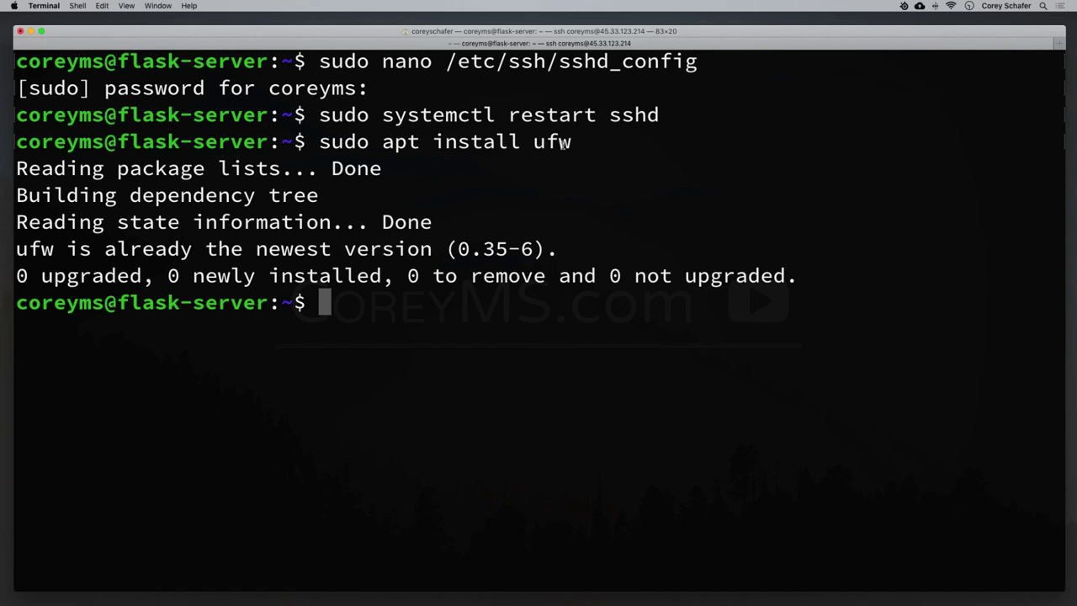
pyautogui.hotkey('ctrl', 'l')
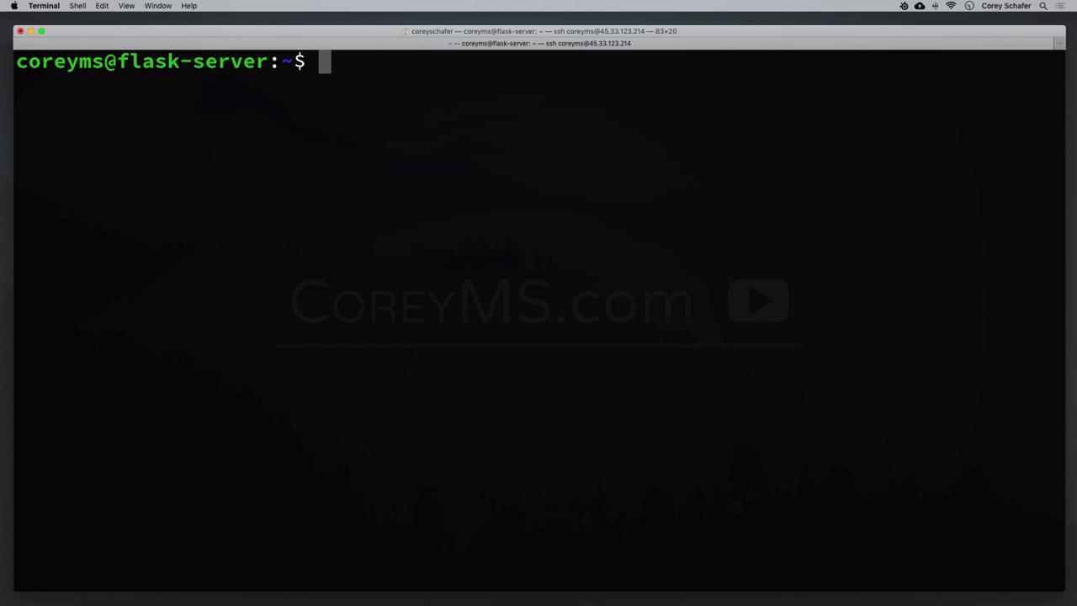
# Set ufw defaults to allow outgoing and deny incoming traffic.
pyautogui.write('sudo ')
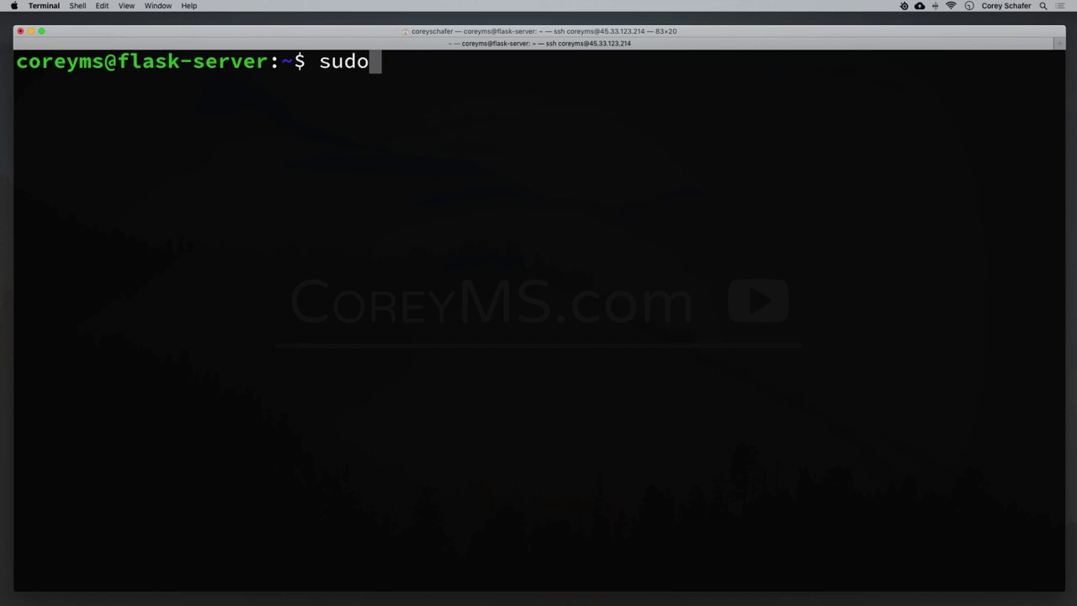
pyautogui.write('ufw')
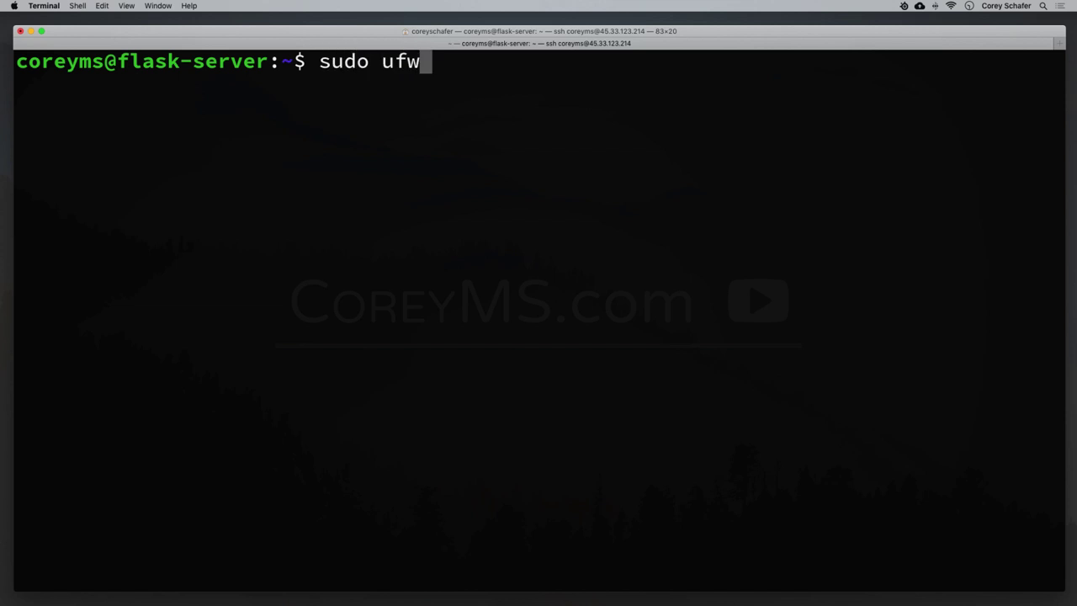
pyautogui.write(' default ')
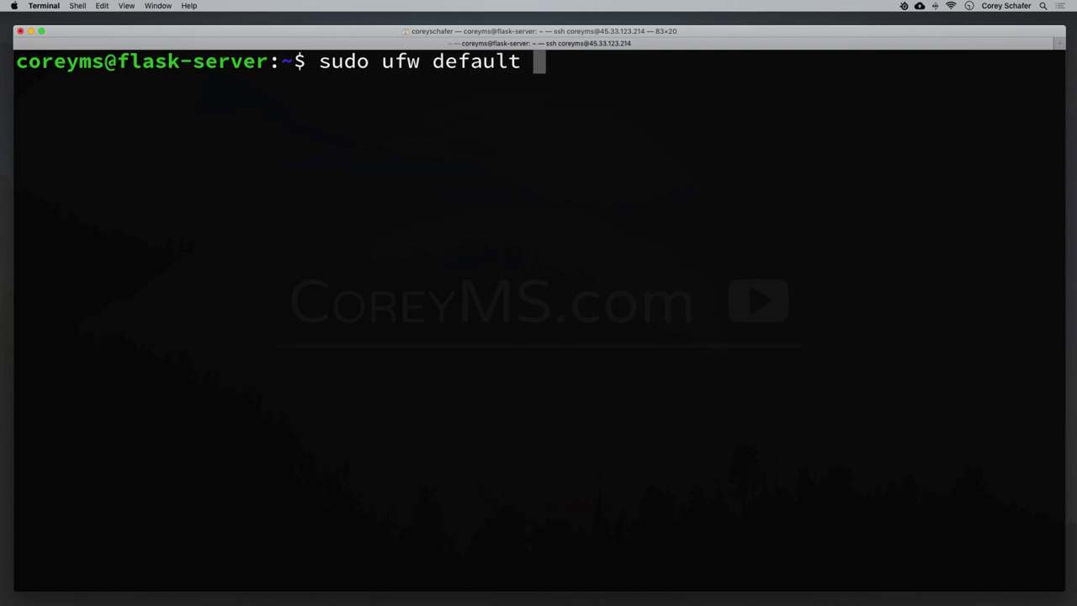
pyautogui.write('allow ou')
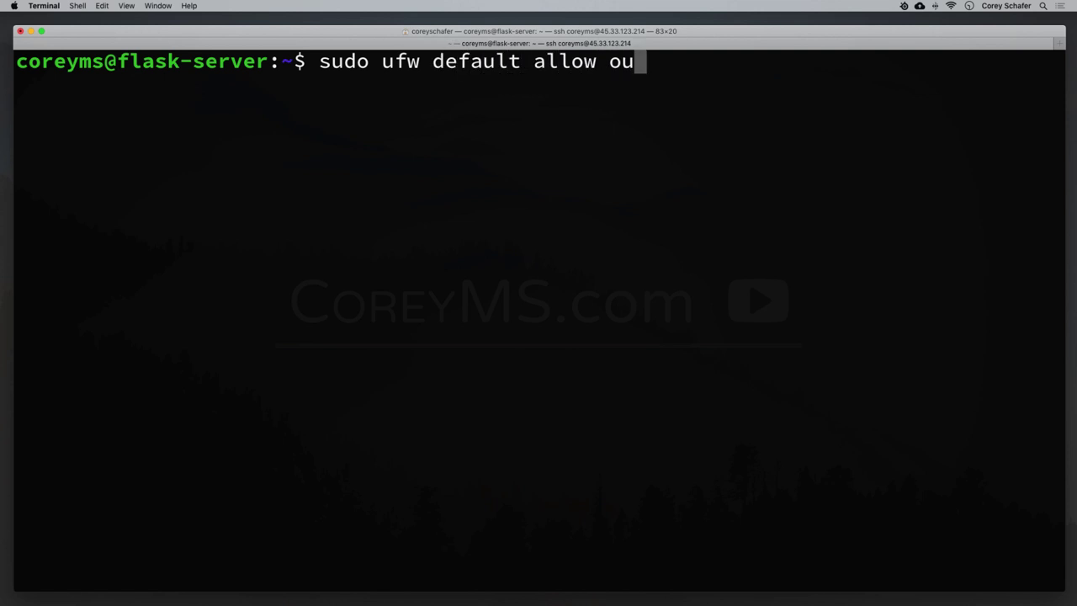
pyautogui.write('tgoing')
pyautogui.press('Return')
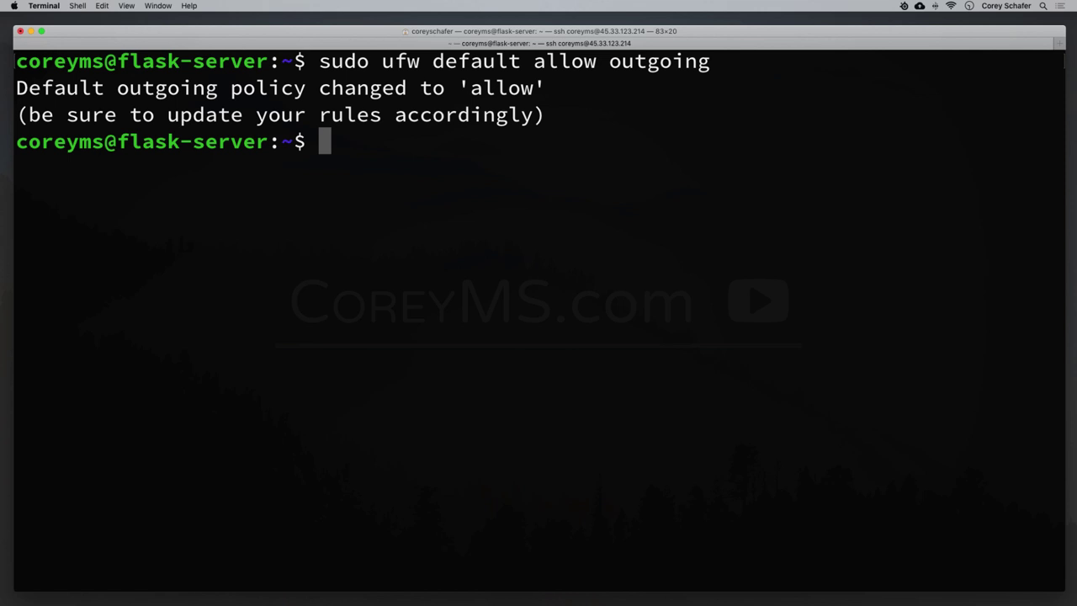
pyautogui.press('Up')
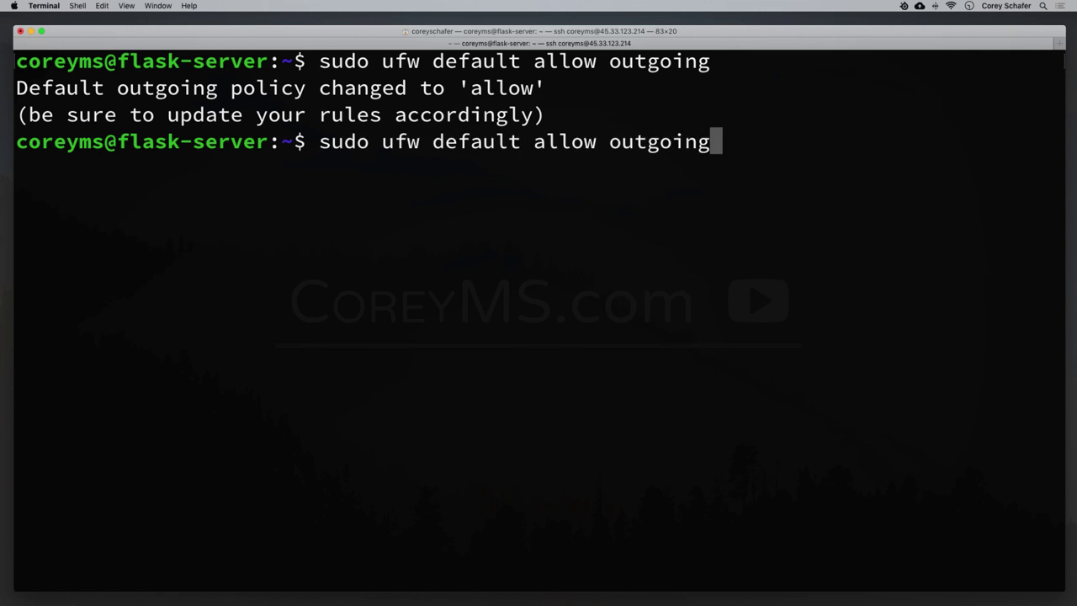
pyautogui.press('BackSpace')
pyautogui.press('BackSpace')
pyautogui.press('BackSpace')
pyautogui.press('BackSpace')
pyautogui.press('BackSpace')
pyautogui.press('BackSpace')
pyautogui.press('BackSpace')
pyautogui.press('BackSpace')
pyautogui.press('BackSpace')
pyautogui.press('BackSpace')
pyautogui.press('BackSpace')
pyautogui.press('BackSpace')
pyautogui.press('BackSpace')
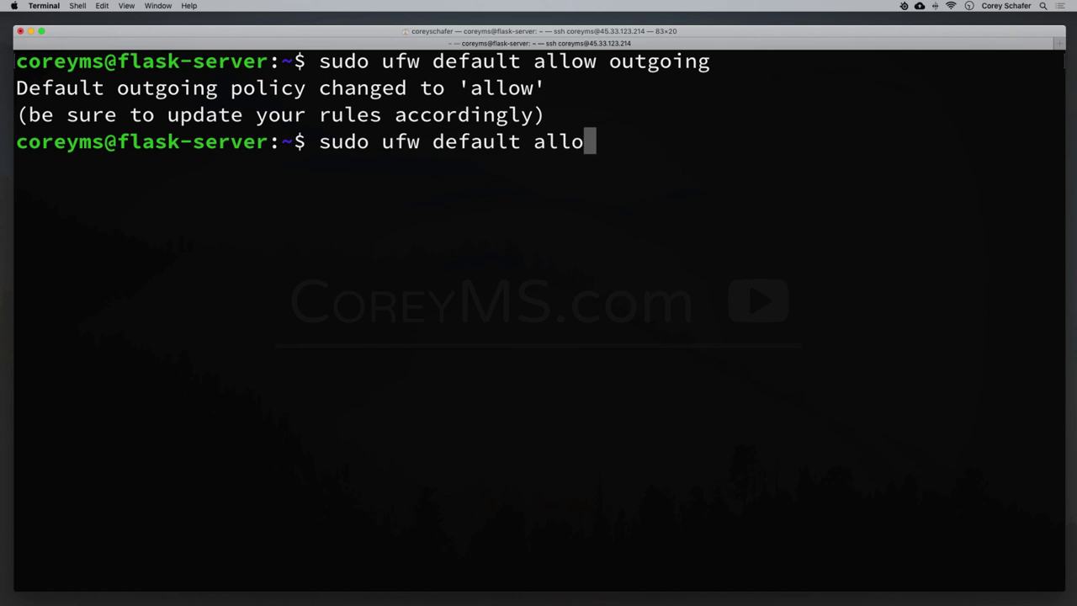
pyautogui.press('BackSpace')
pyautogui.write('deny incoming')
pyautogui.press('Return')
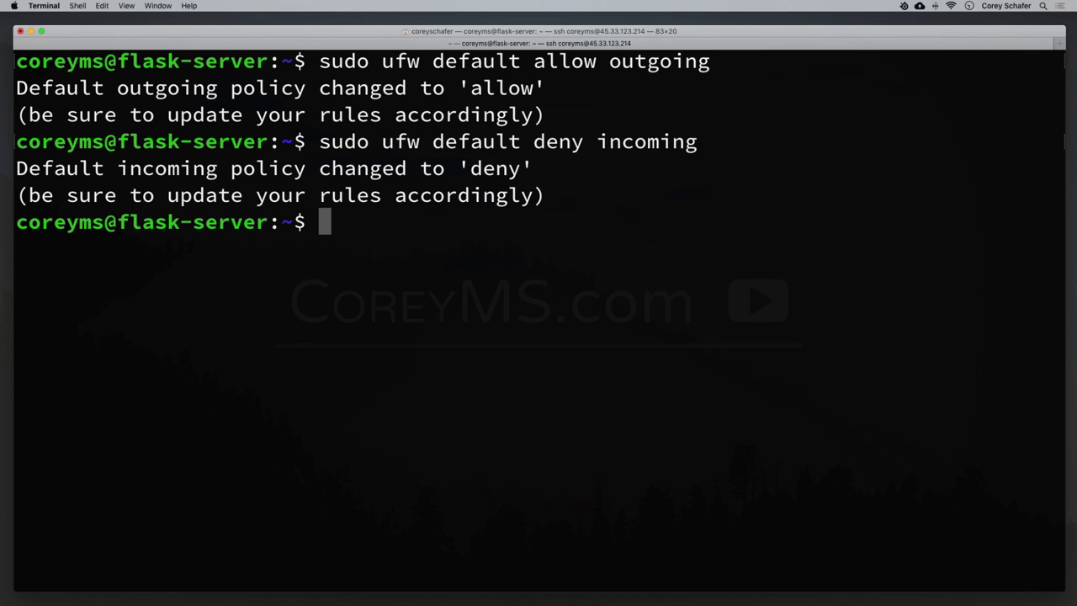
# Add a ufw rule allowing SSH connections.
pyautogui.write('sudo ')
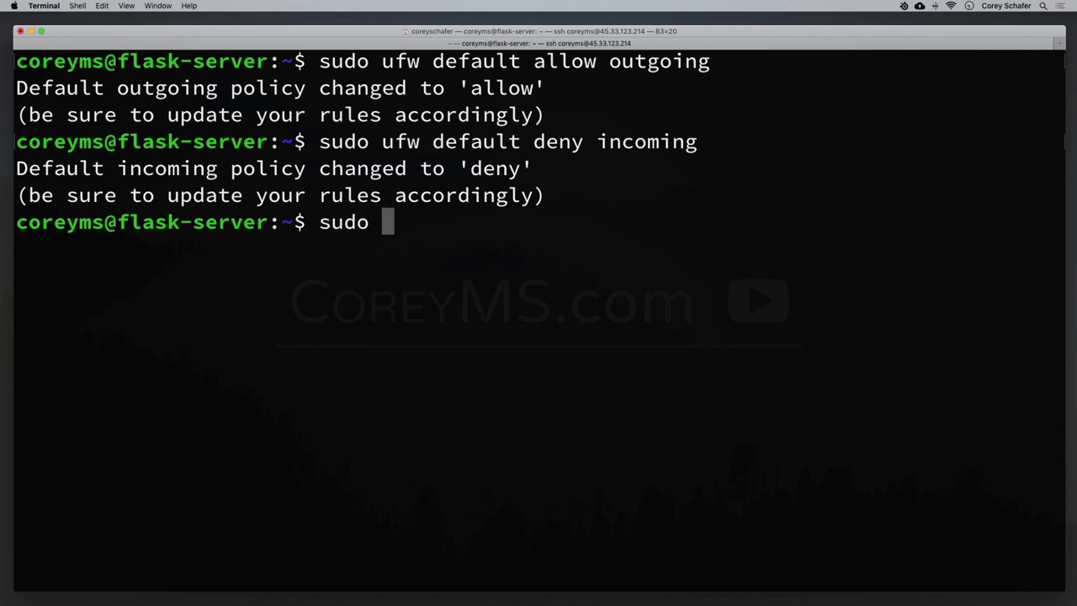
pyautogui.write('ufw allow ss')
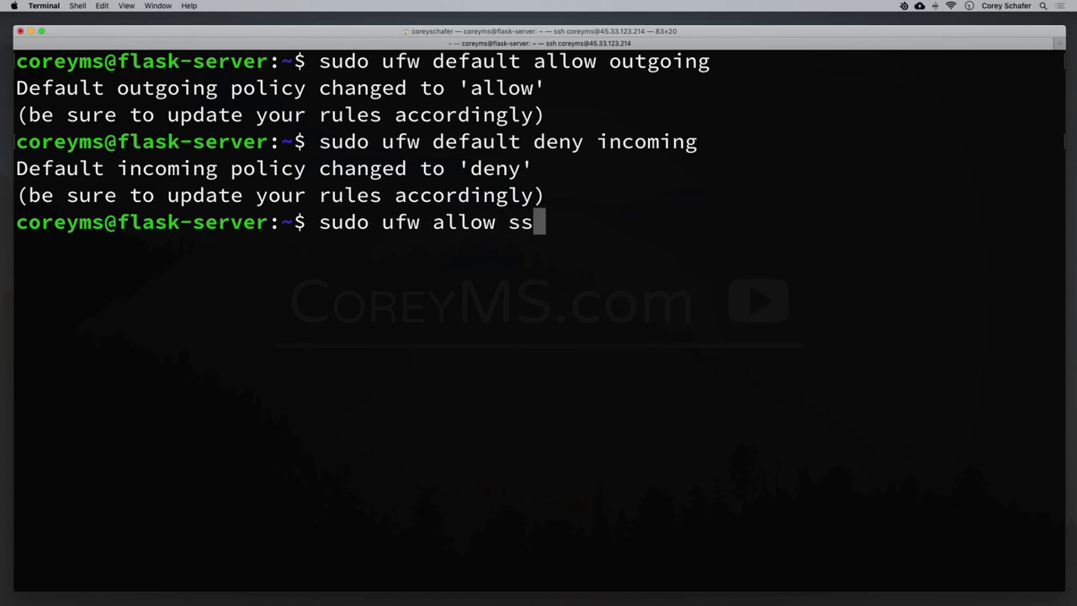
pyautogui.write('h')
pyautogui.press('Return')
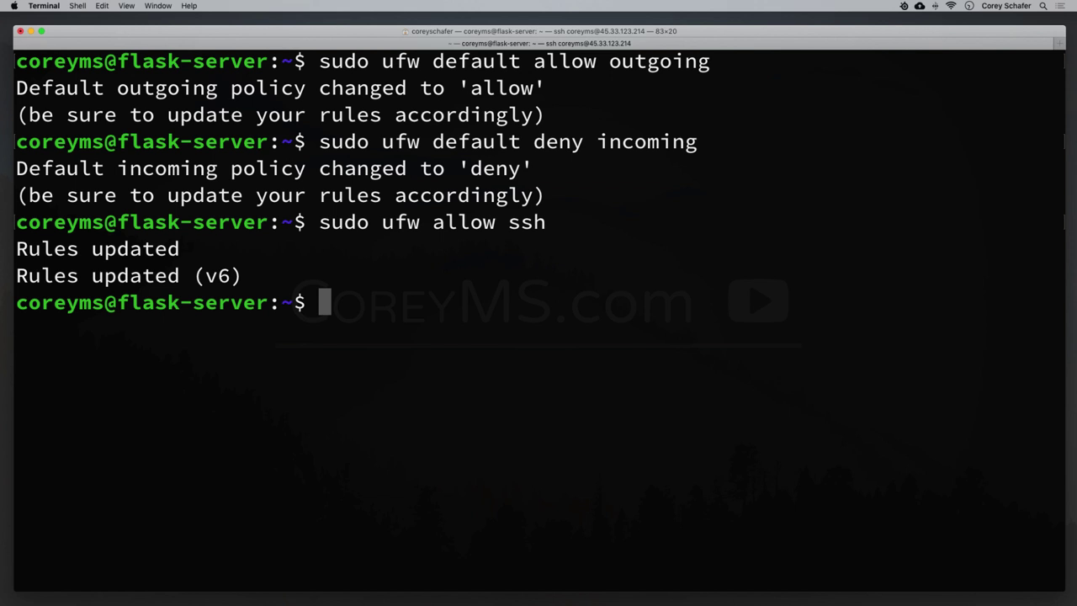
pyautogui.write('sudo ')
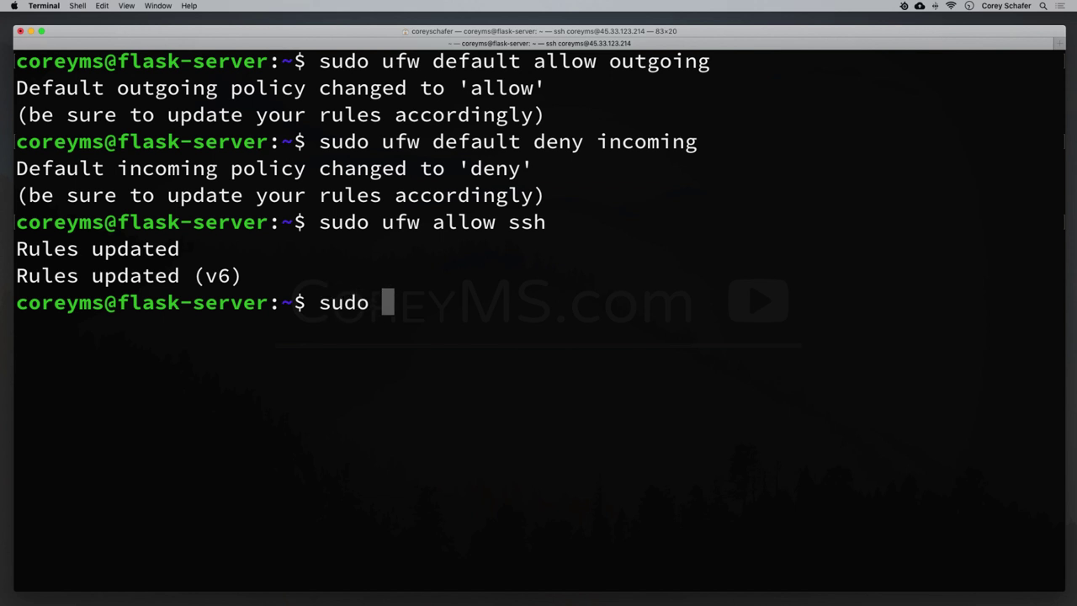
pyautogui.write('ufw')
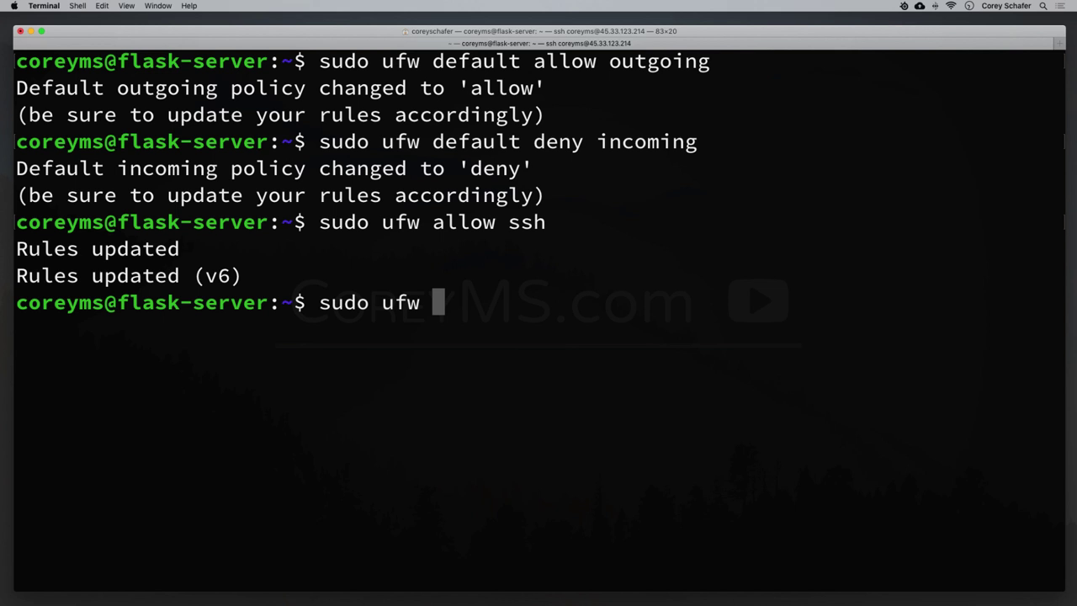
# Allow port 5000 and enable the ufw firewall, confirming with y.
pyautogui.write('allow ')
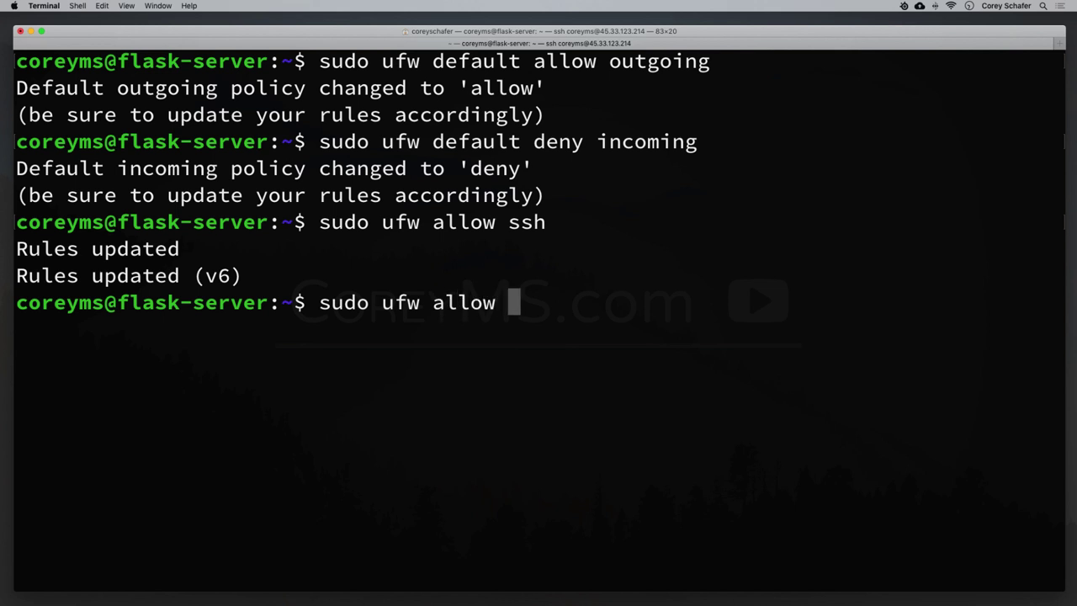
pyautogui.write('5000')
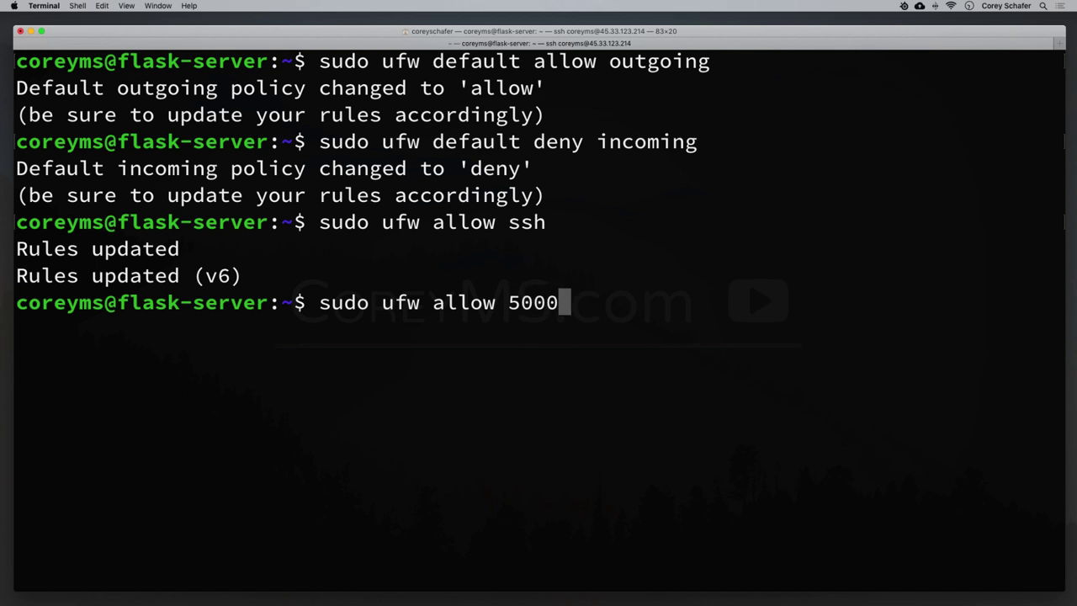
pyautogui.press('Return')
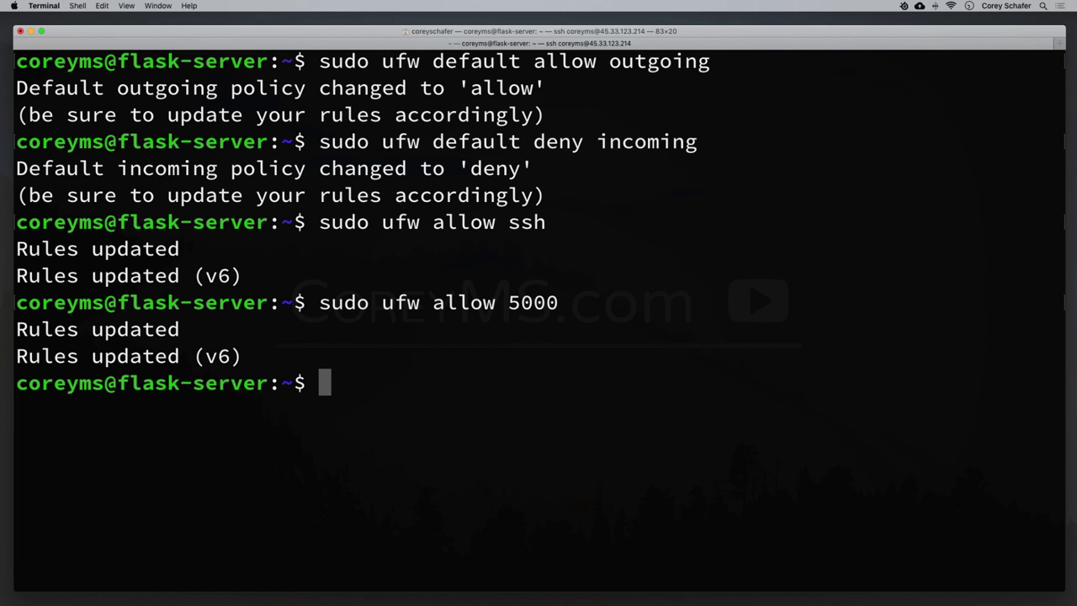
pyautogui.write('su')
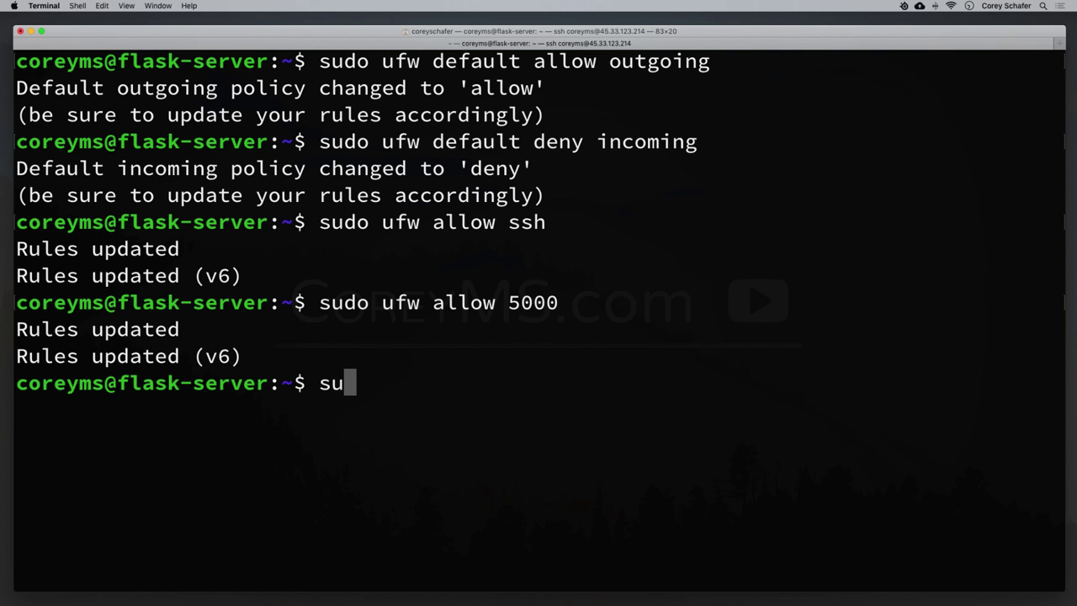
pyautogui.write('do ufw en')
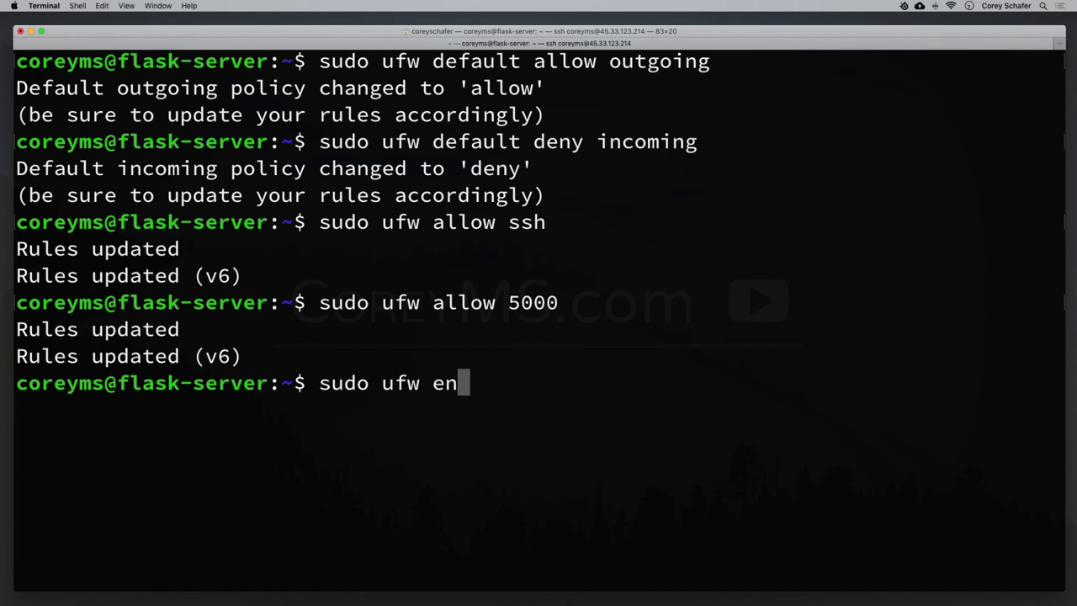
pyautogui.write('able')
pyautogui.press('Return')
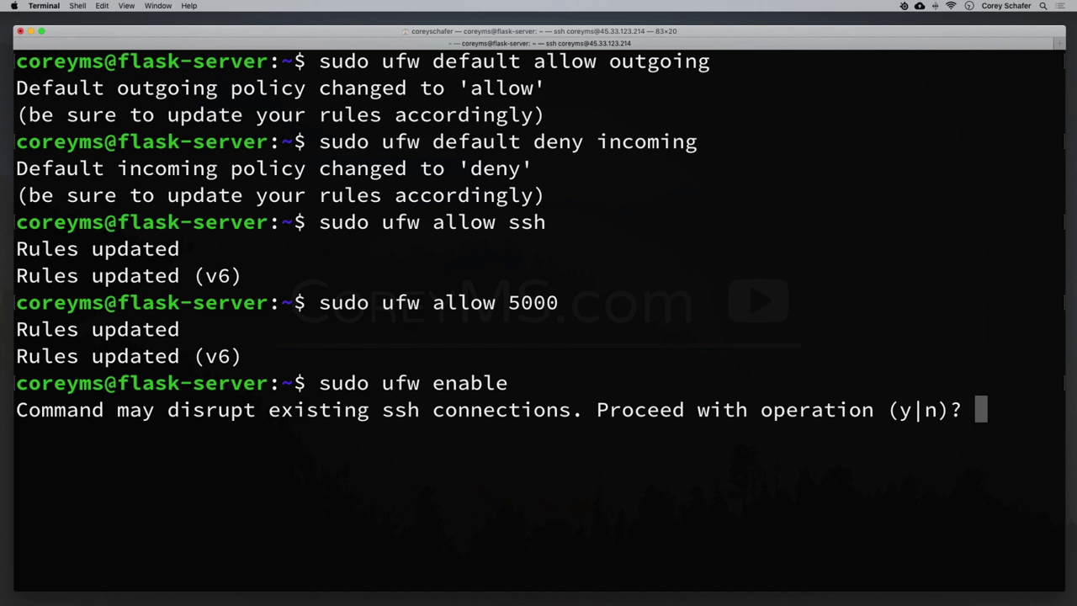
pyautogui.write('y')
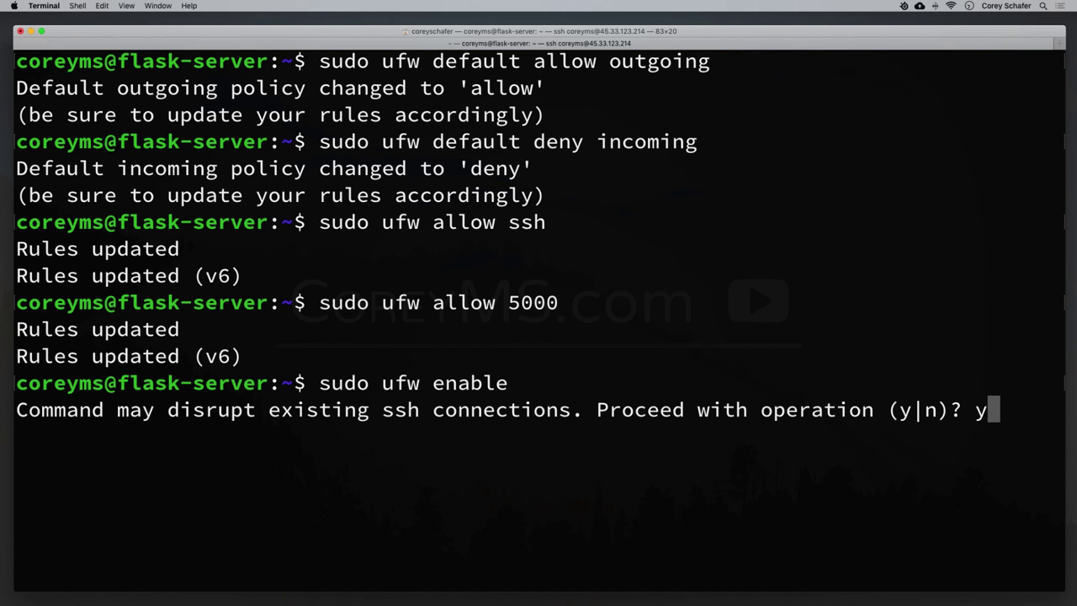
pyautogui.press('Return')
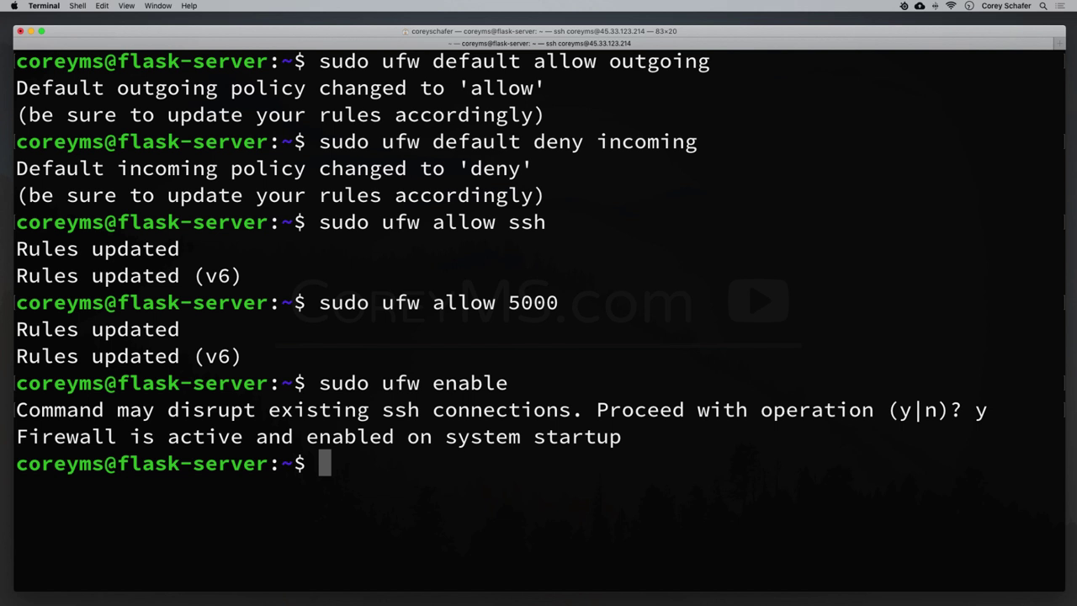
# Check ufw status and highlight the 22/tcp and 5000 ALLOW rules.
pyautogui.write('sudo ufw')
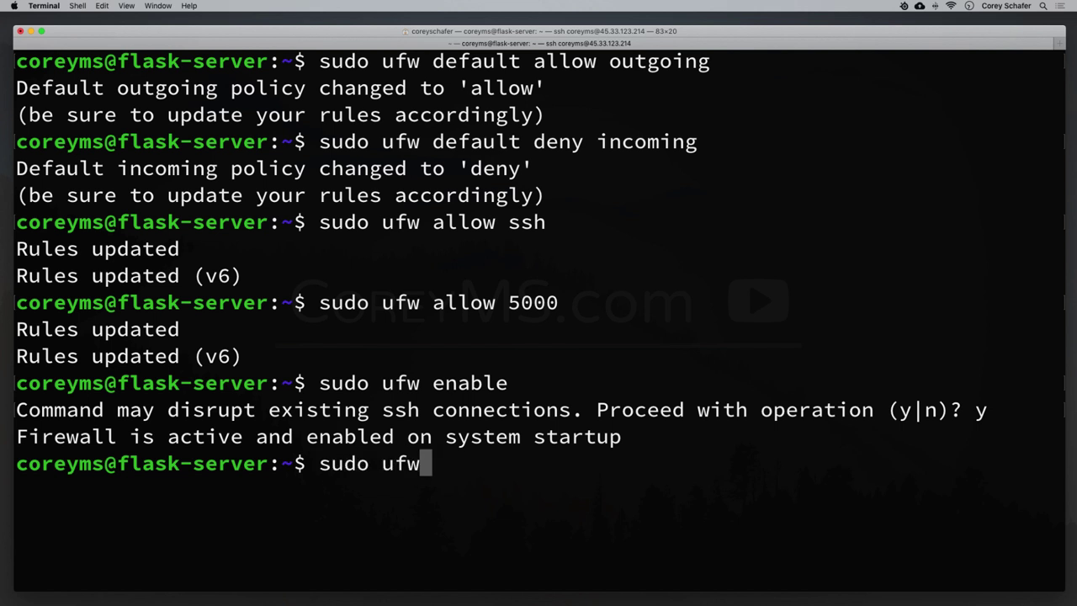
pyautogui.write(' status')
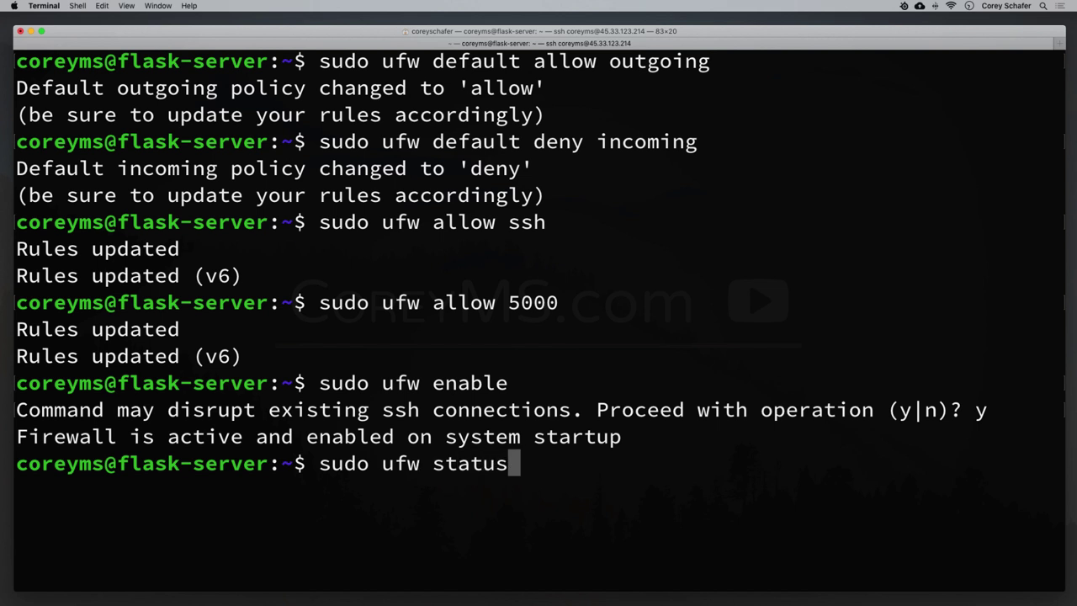
pyautogui.press('Return')
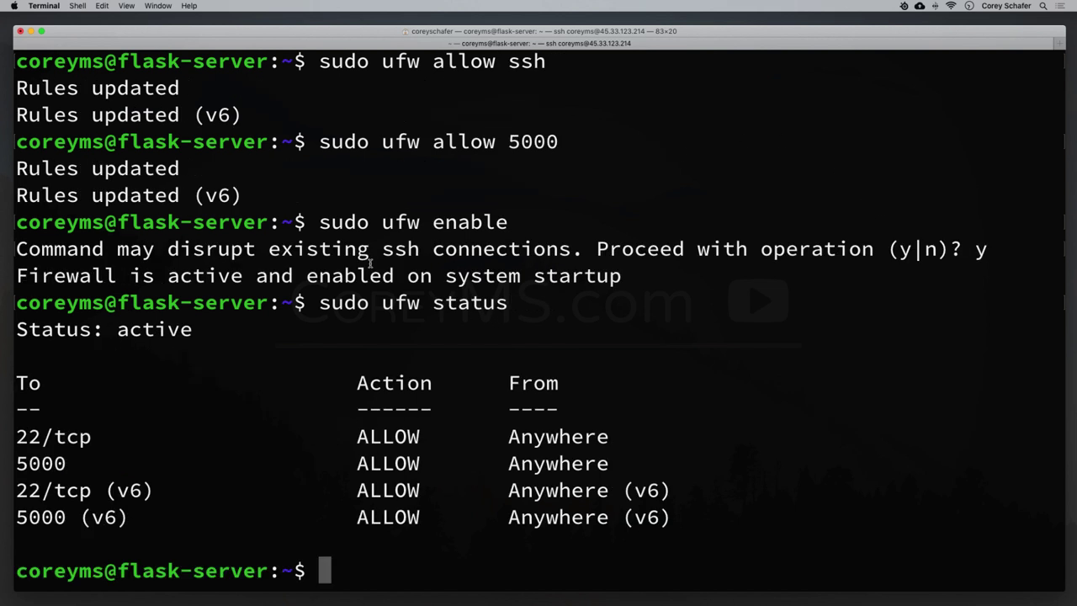
pyautogui.moveTo(16, 437); pyautogui.dragTo(102, 438)
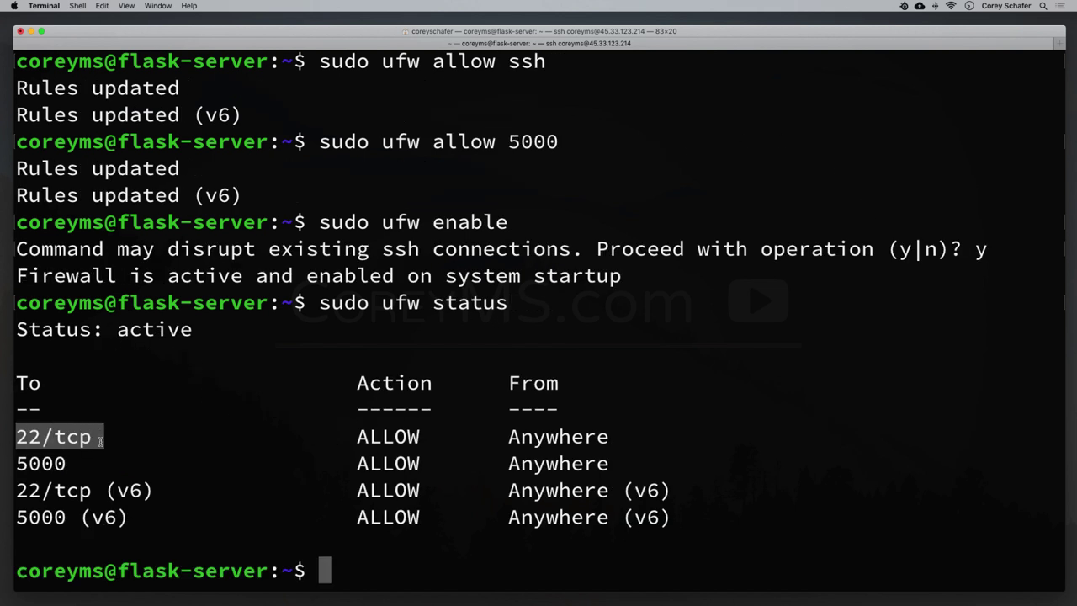
pyautogui.moveTo(19, 463); pyautogui.dragTo(310, 465)
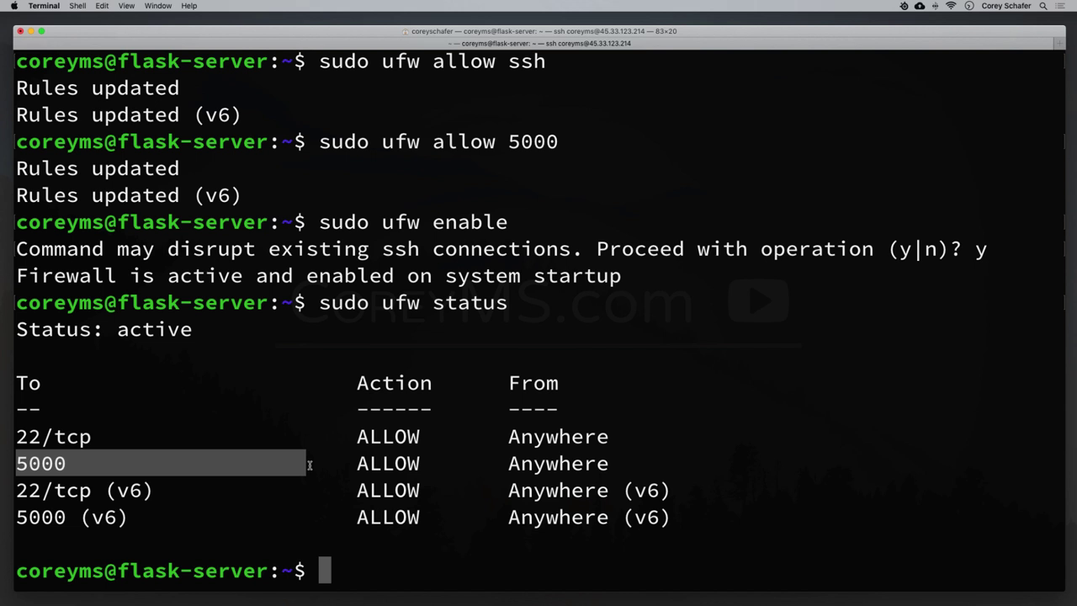
# Erase the typed git clone command and clear the server session to an empty prompt.
pyautogui.write('git close')
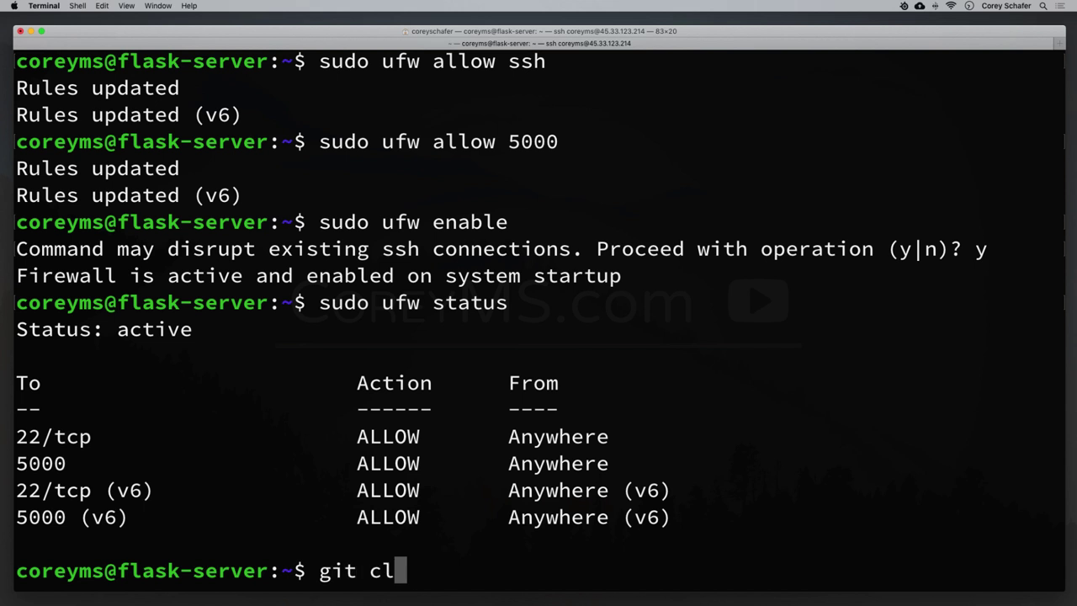
pyautogui.press('BackSpace')
pyautogui.press('BackSpace')
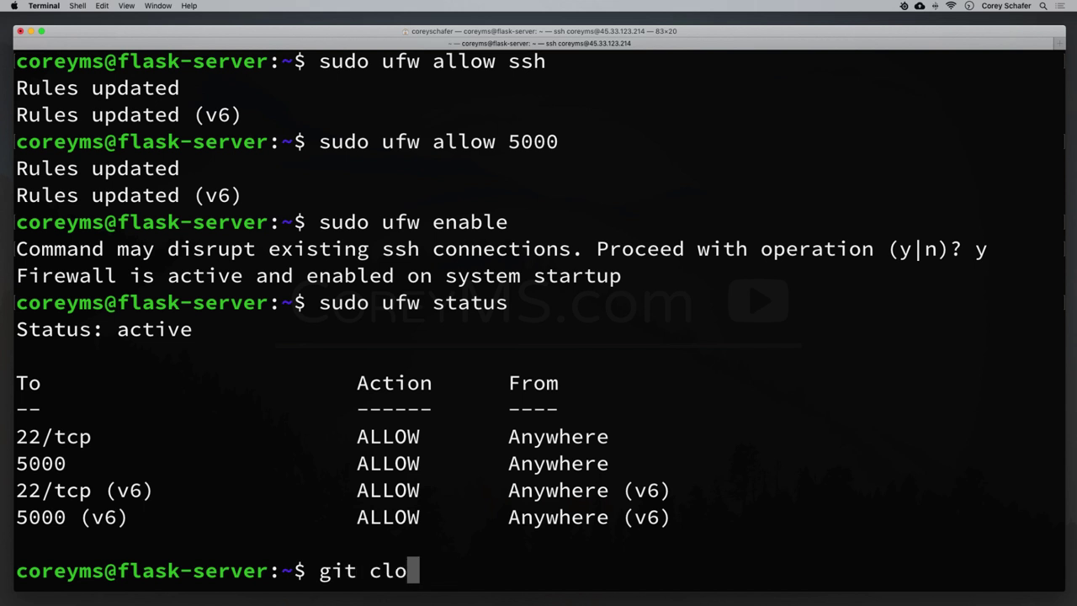
pyautogui.write('ne')
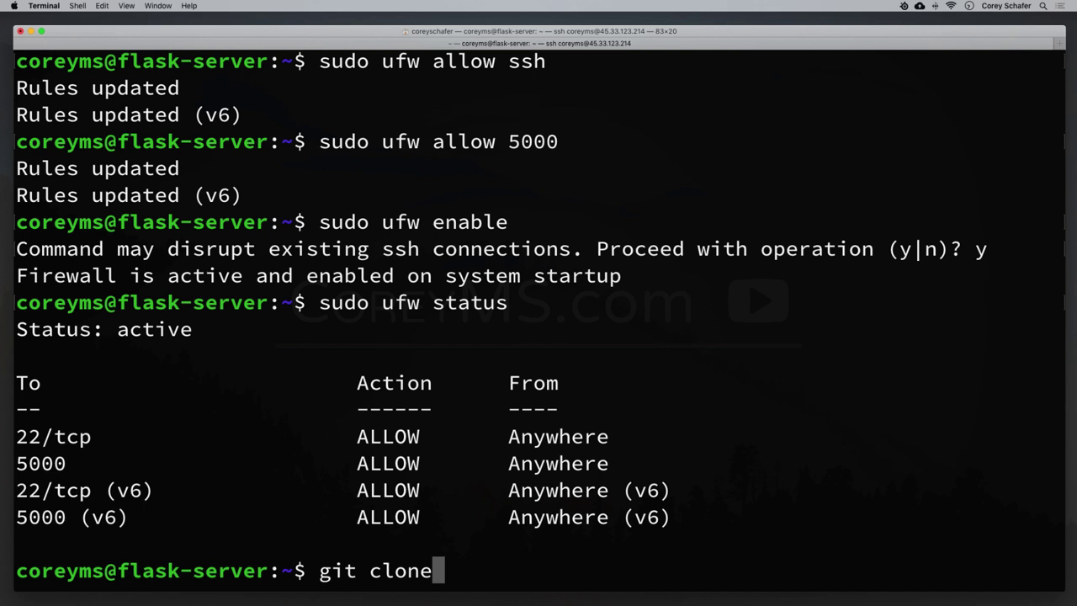
pyautogui.press('BackSpace')
pyautogui.press('BackSpace')
pyautogui.press('BackSpace')
pyautogui.press('BackSpace')
pyautogui.press('BackSpace')
pyautogui.press('BackSpace')
pyautogui.press('BackSpace')
pyautogui.press('BackSpace')
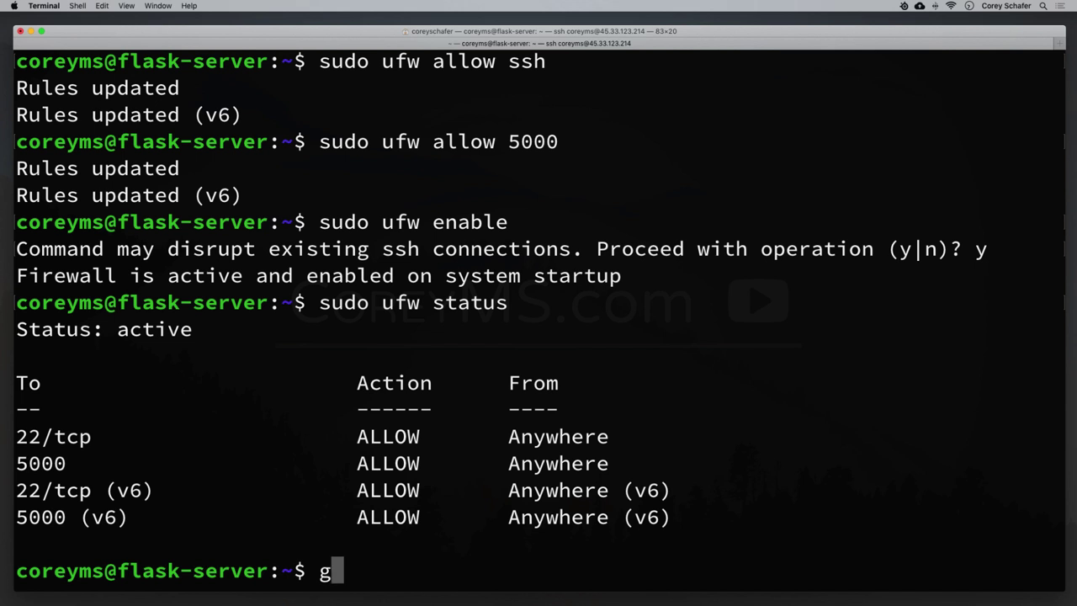
pyautogui.press('BackSpace')
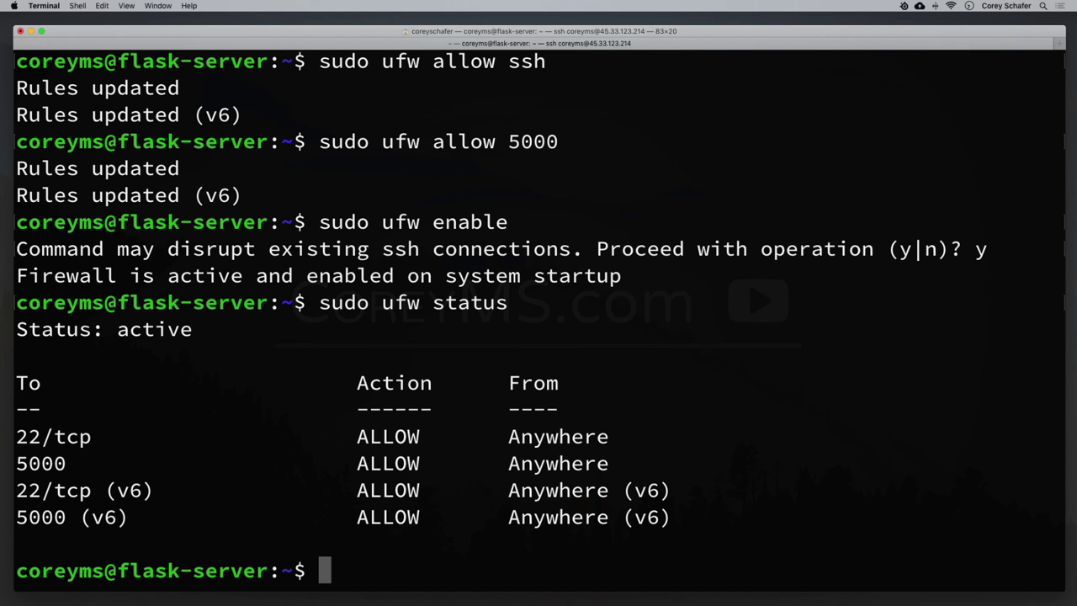
pyautogui.hotkey('ctrl', 'l')
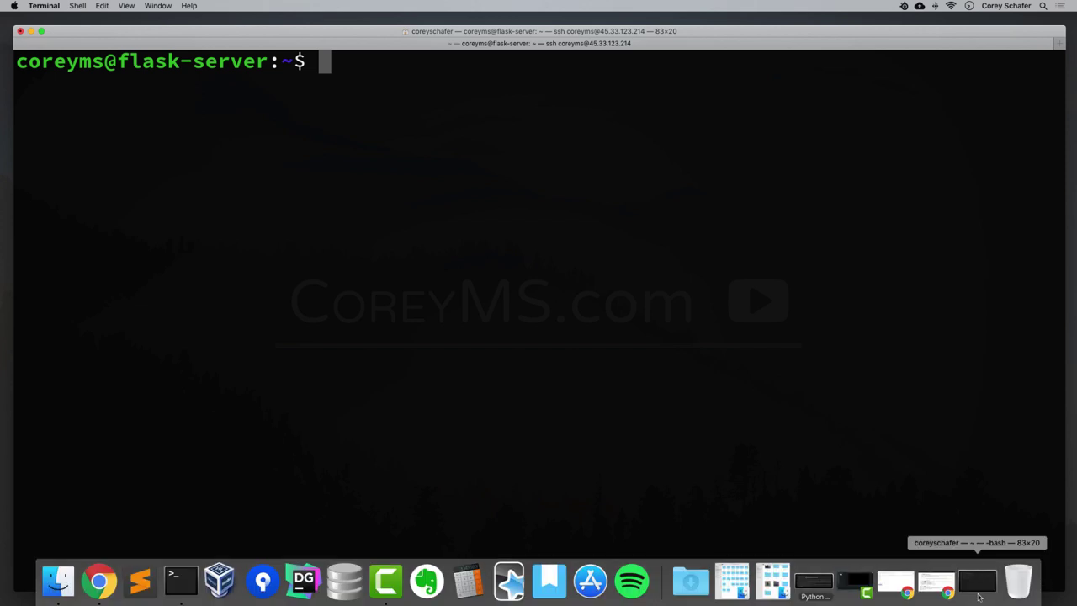
# Bring back the local flask_env shell, clear it, and enter pip freeze at the prompt.
pyautogui.click(976, 596)
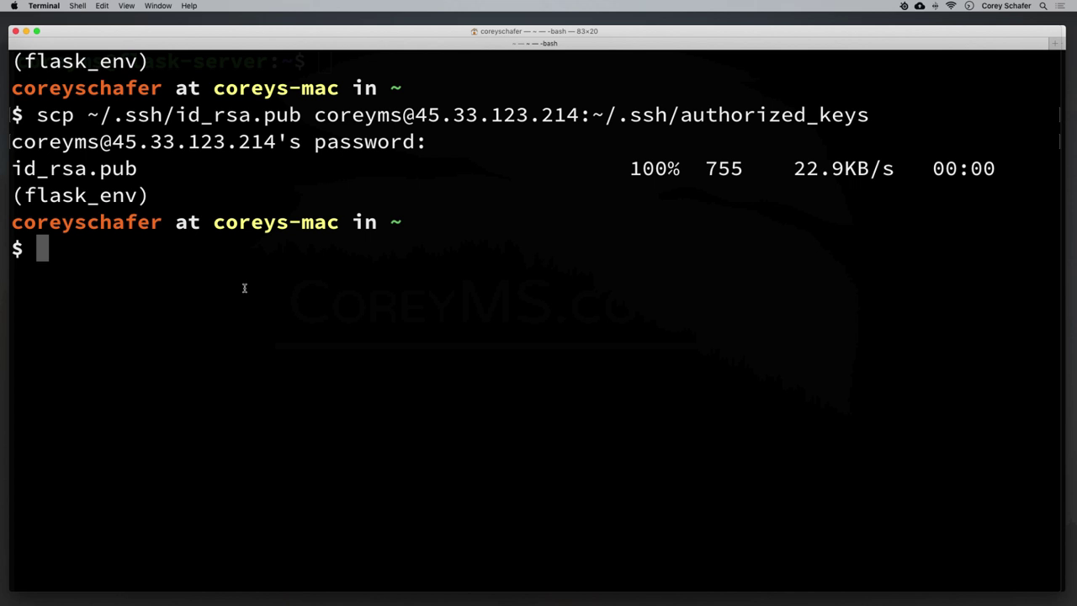
pyautogui.doubleClick(87, 194)
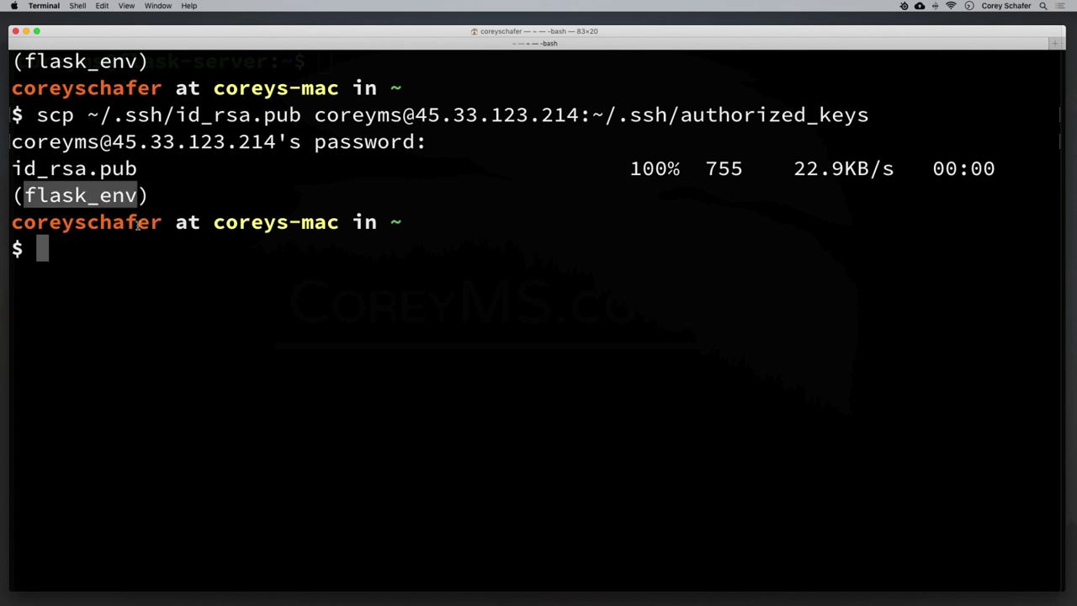
pyautogui.hotkey('ctrl', 'l')
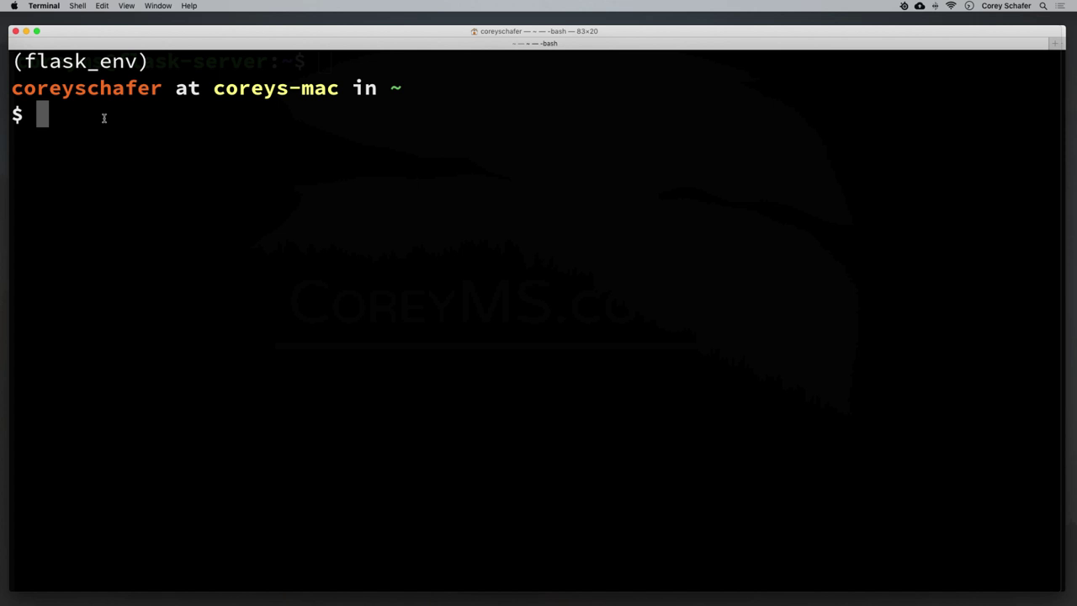
pyautogui.write('pip freeze')
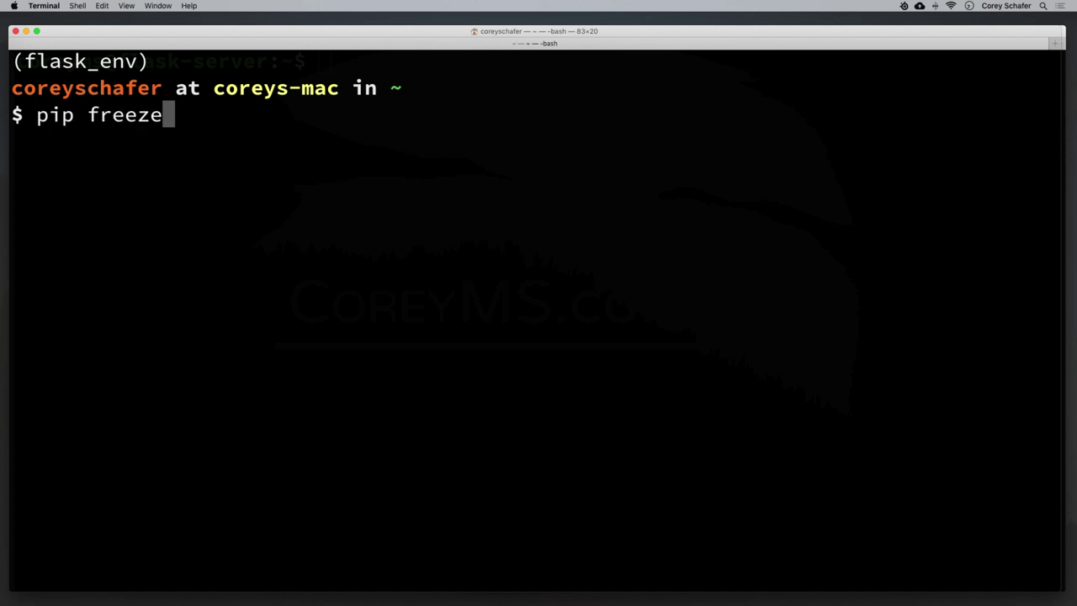
# Run pip freeze, review packages like Flask-WTF, Pillow and cffi 1.11.5, then clear the screen.
pyautogui.press('Return')
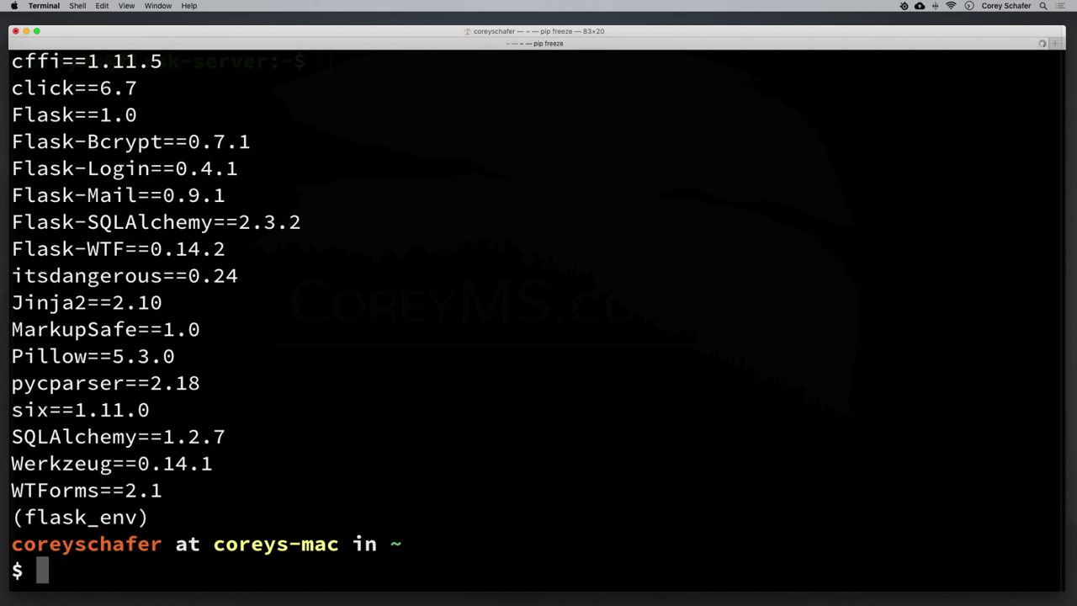
pyautogui.scroll(3, 100, 152)
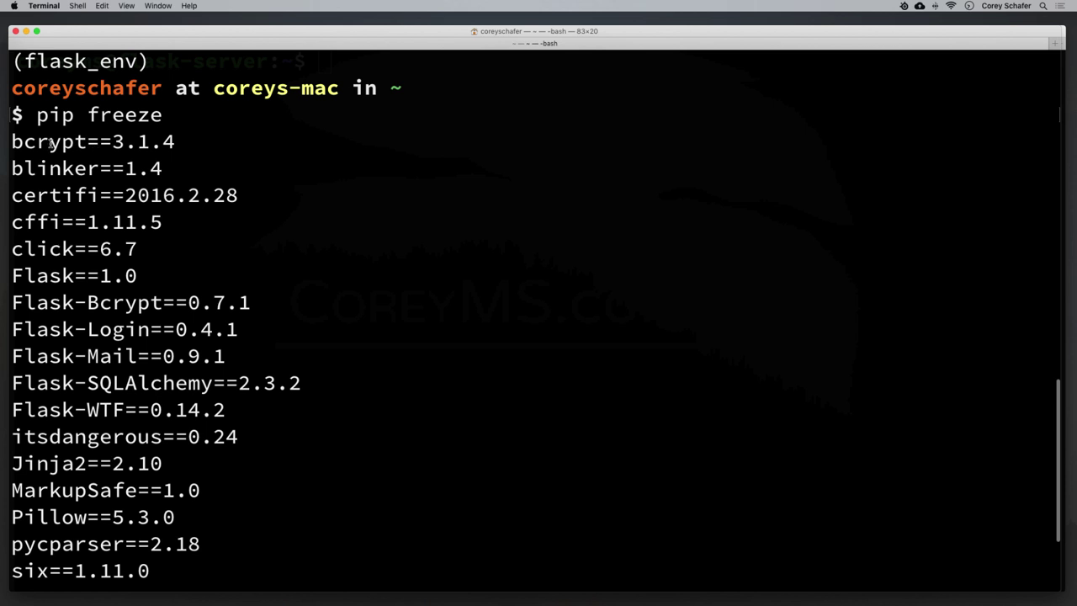
pyautogui.scroll(-2, 50, 143)
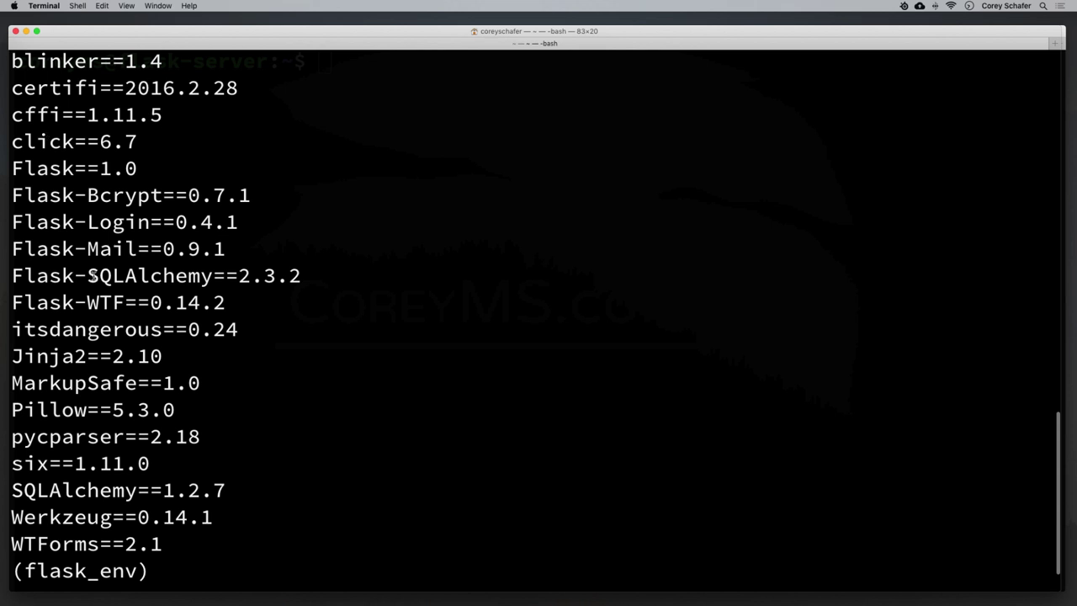
pyautogui.moveTo(29, 302); pyautogui.dragTo(124, 302)
pyautogui.click(124, 302)
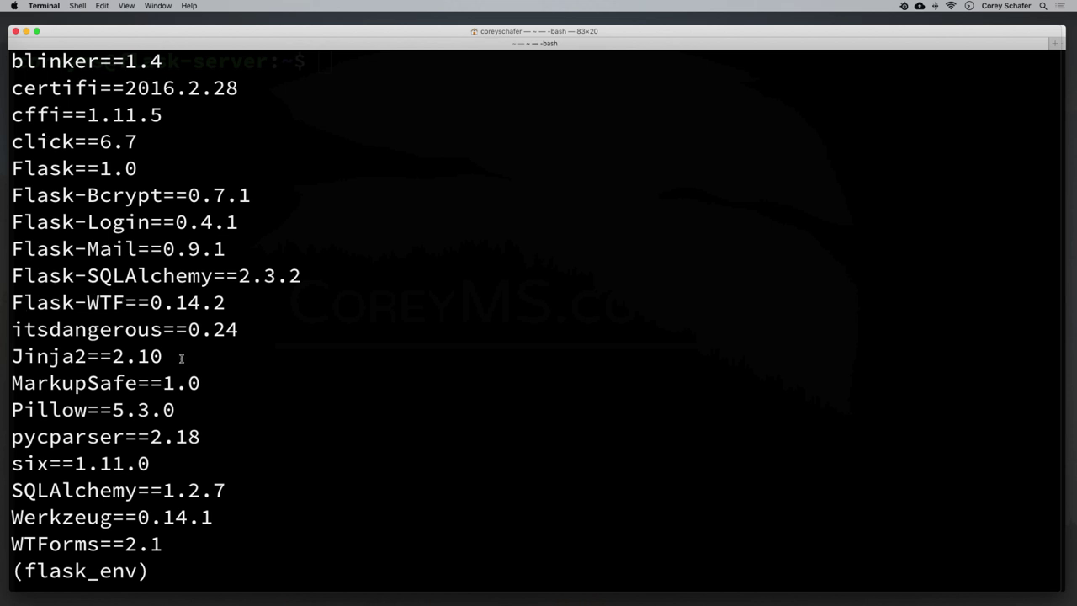
pyautogui.doubleClick(42, 412)
pyautogui.click(179, 411)
pyautogui.moveTo(87, 116); pyautogui.dragTo(174, 119)
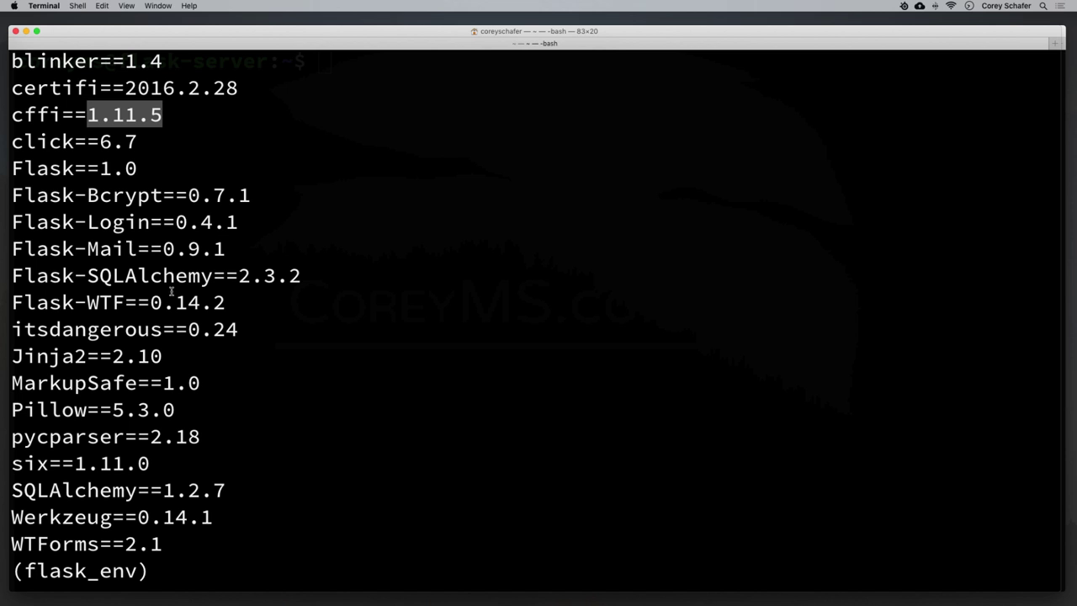
pyautogui.moveTo(176, 548); pyautogui.dragTo(143, 303)
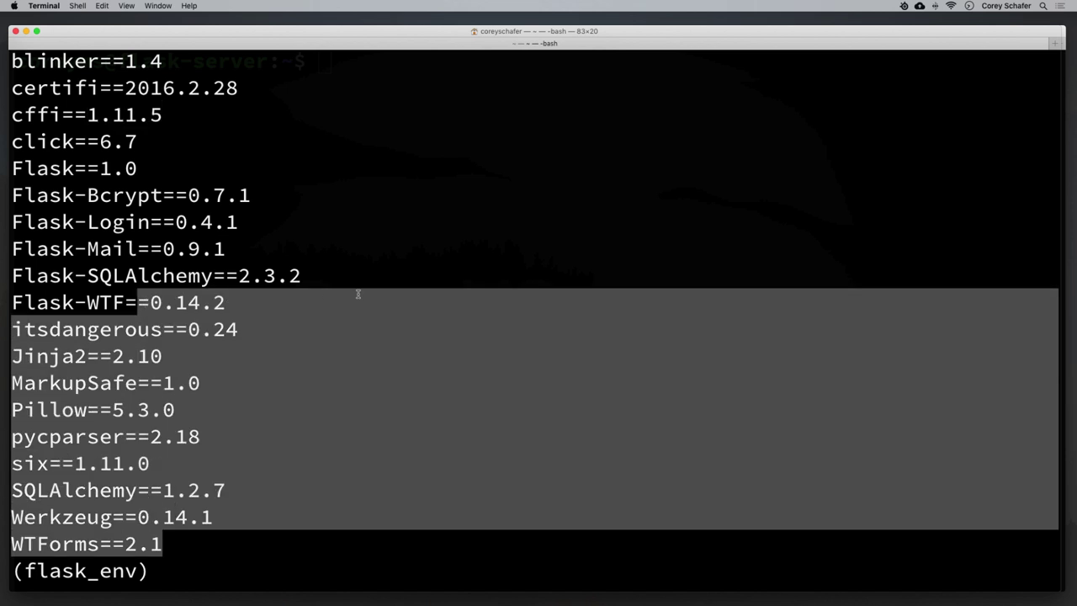
pyautogui.click(357, 294)
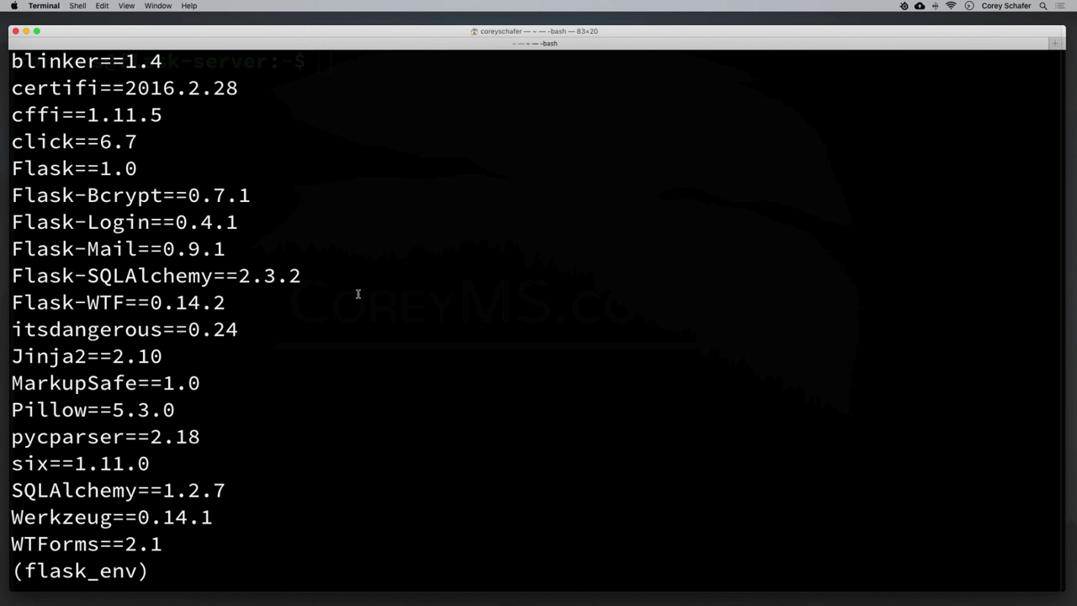
pyautogui.press('super+k')
pyautogui.hotkey('ctrl', 'l')
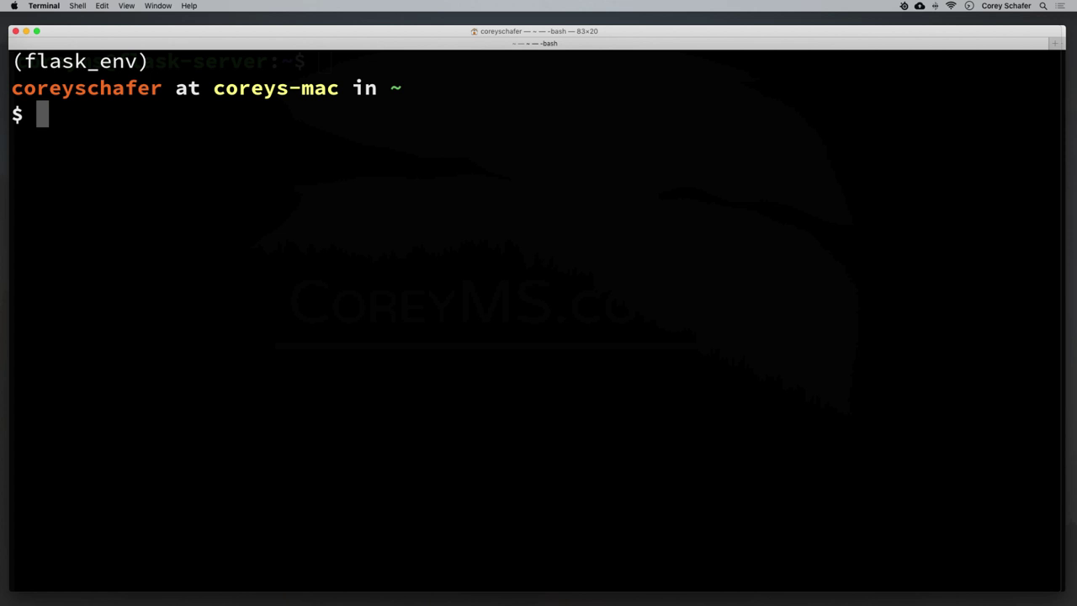
# Save the pip freeze output to requirements.txt in the home folder and view it in Finder.
pyautogui.write('pip fr')
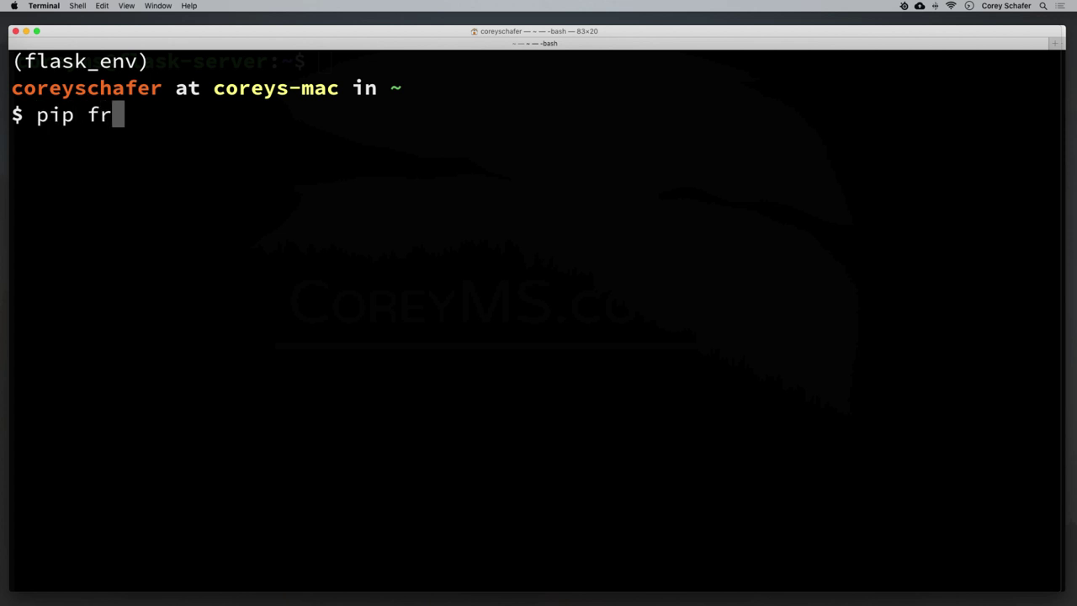
pyautogui.write('eeze ')
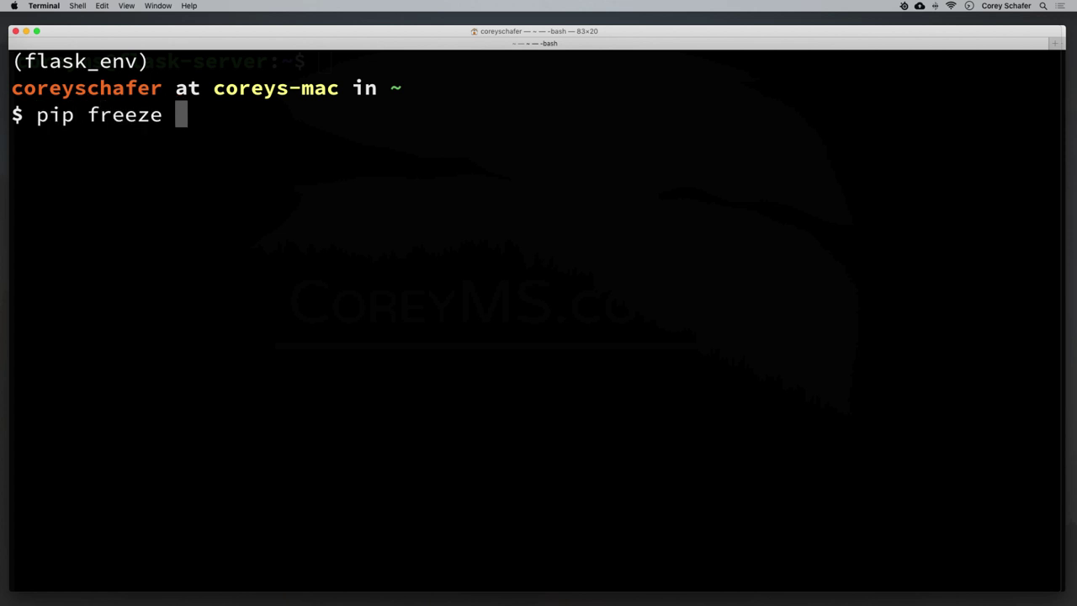
pyautogui.write('> ')
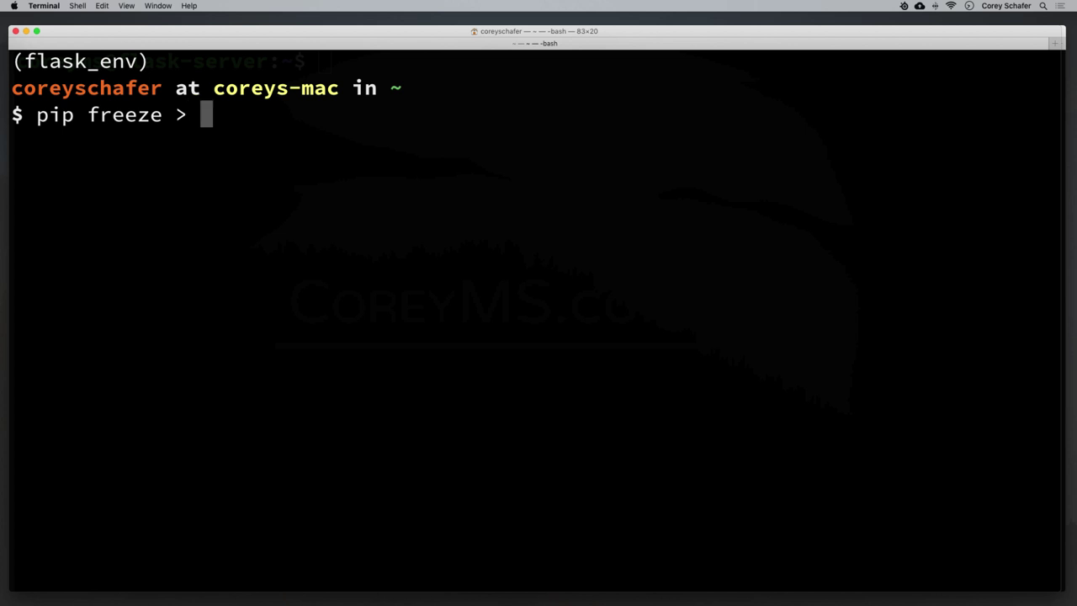
pyautogui.write('requireme')
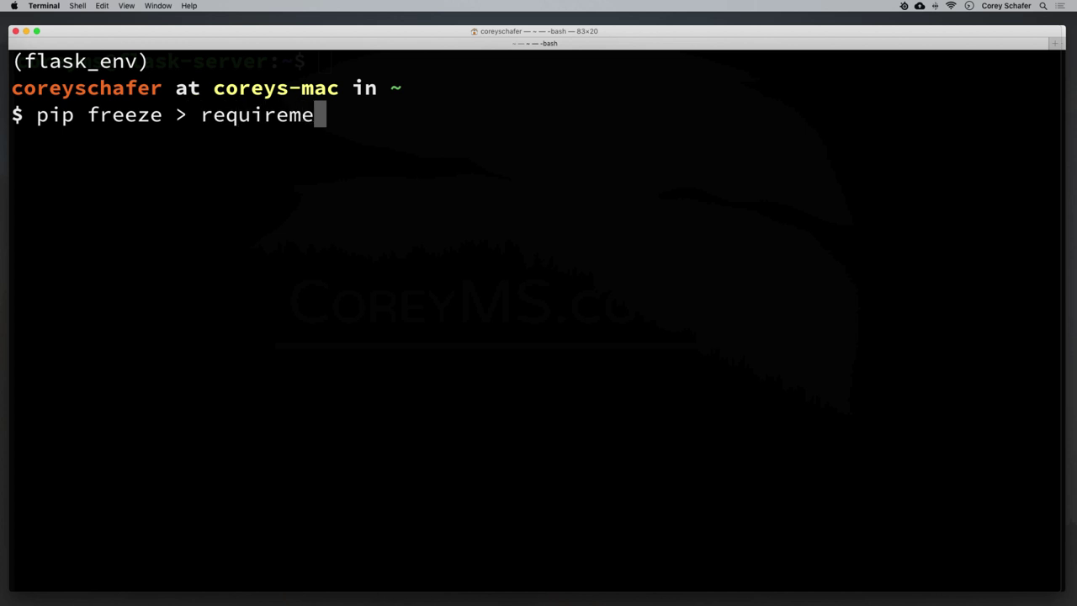
pyautogui.write('nts.txt')
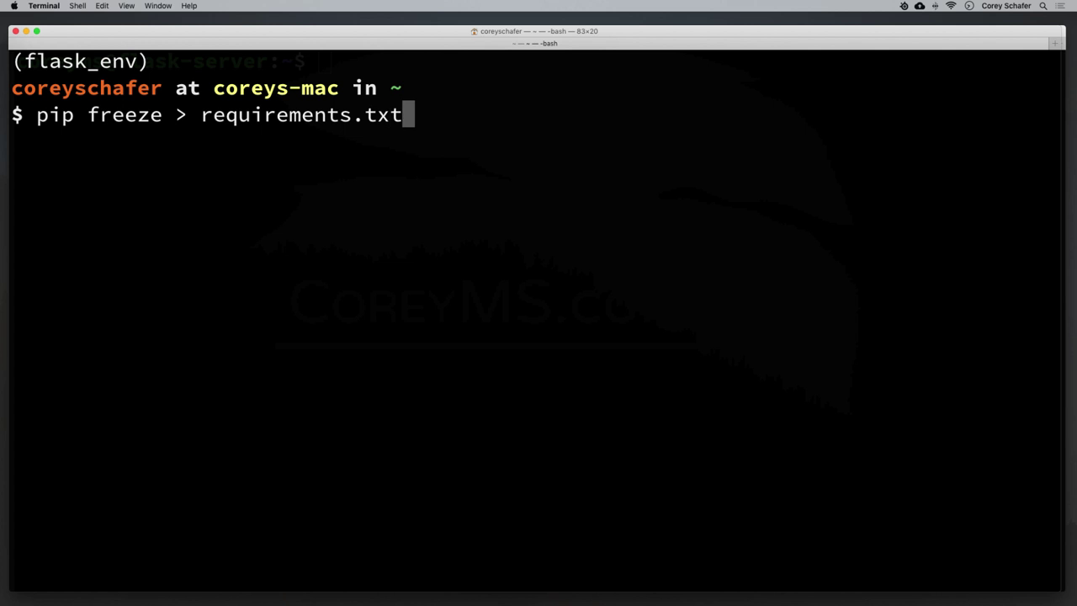
pyautogui.press('Return')
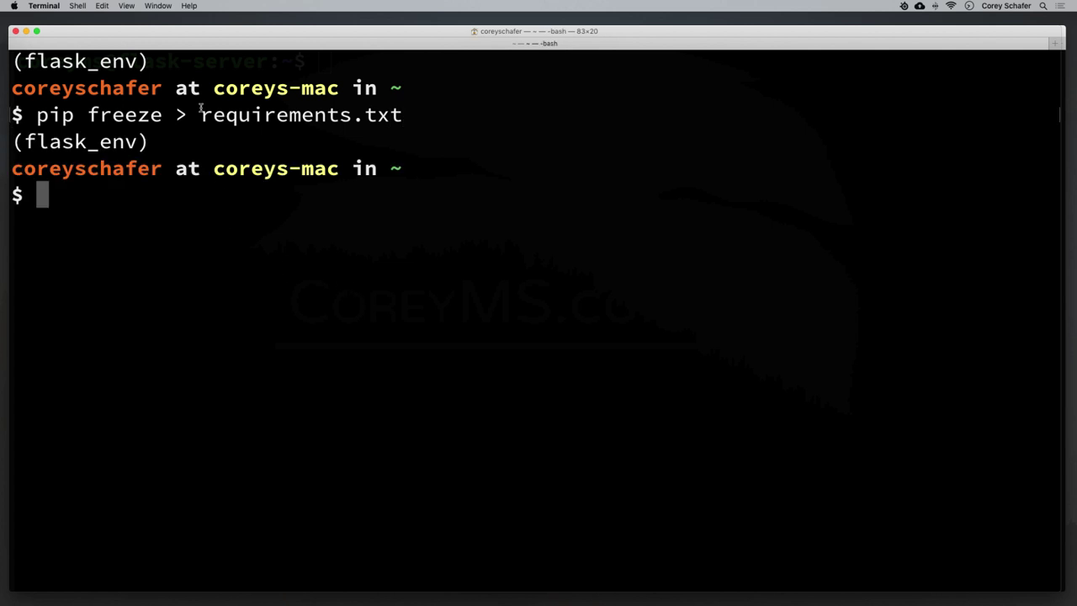
pyautogui.moveTo(201, 115); pyautogui.dragTo(406, 114)
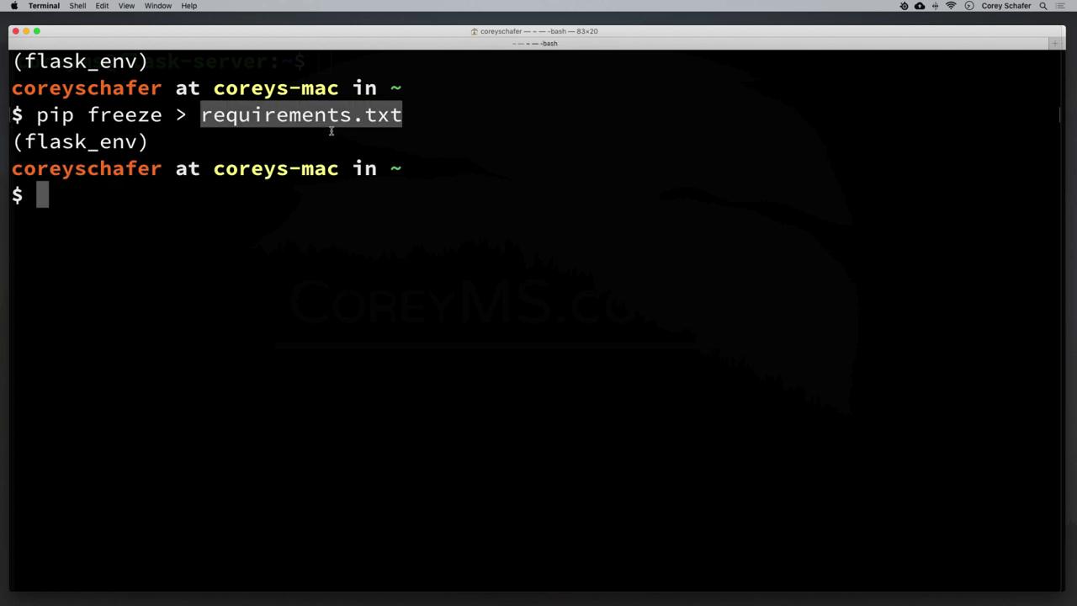
pyautogui.moveTo(396, 88); pyautogui.dragTo(415, 89)
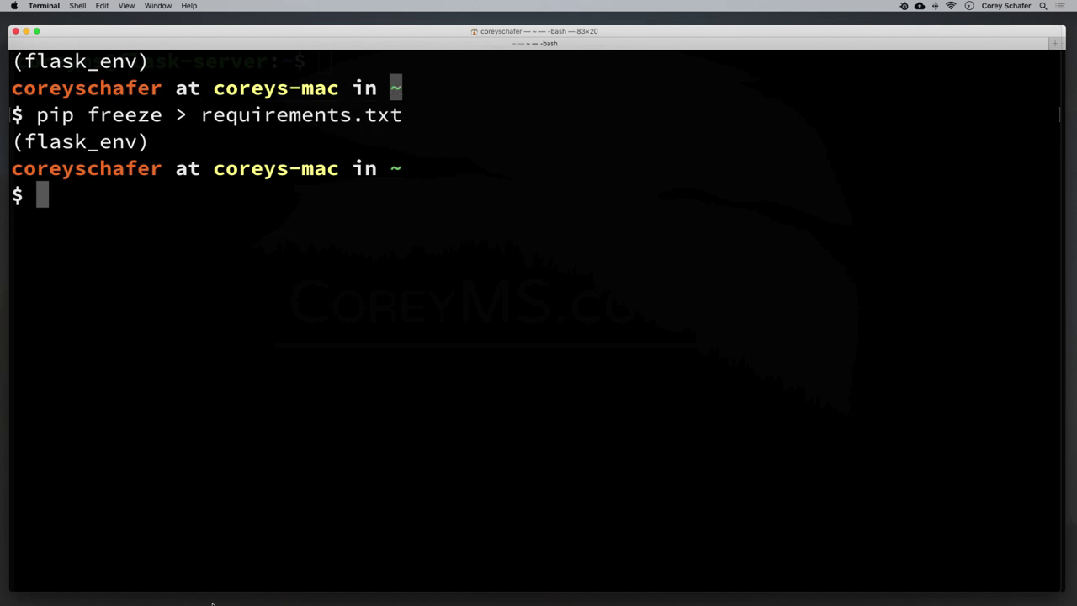
pyautogui.click(69, 581)
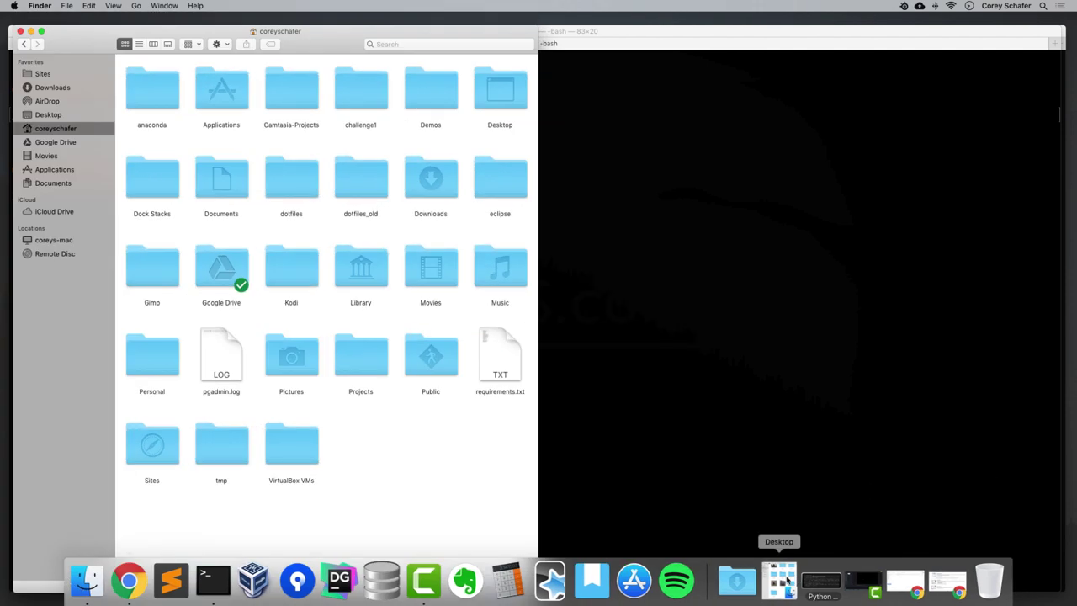
# Move requirements.txt into Desktop/Flask_Blog, confirm it arrived, and close both Finder windows.
pyautogui.click(780, 580)
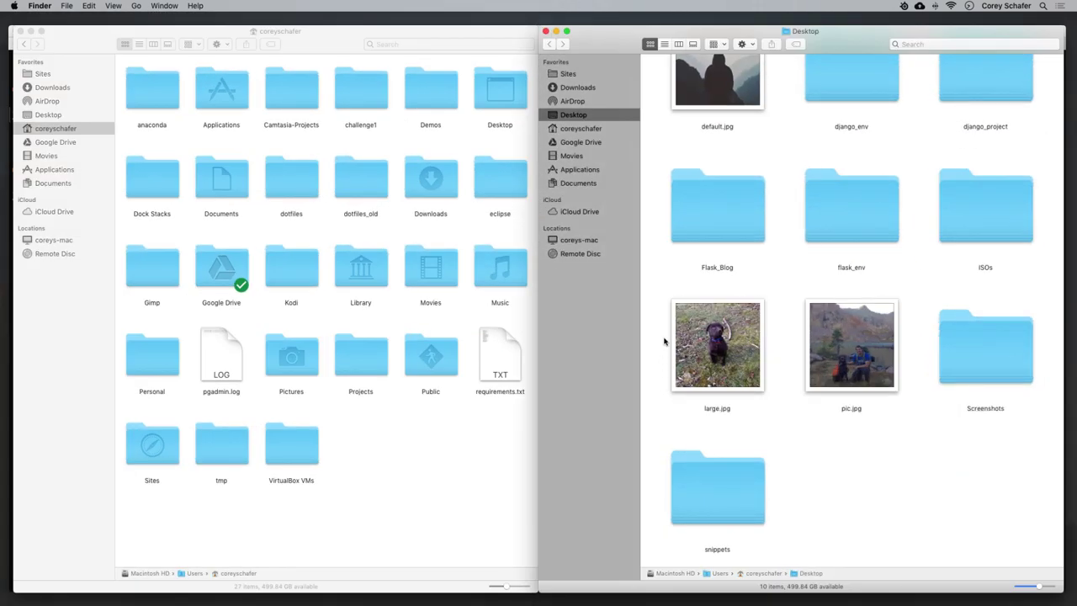
pyautogui.click(520, 435)
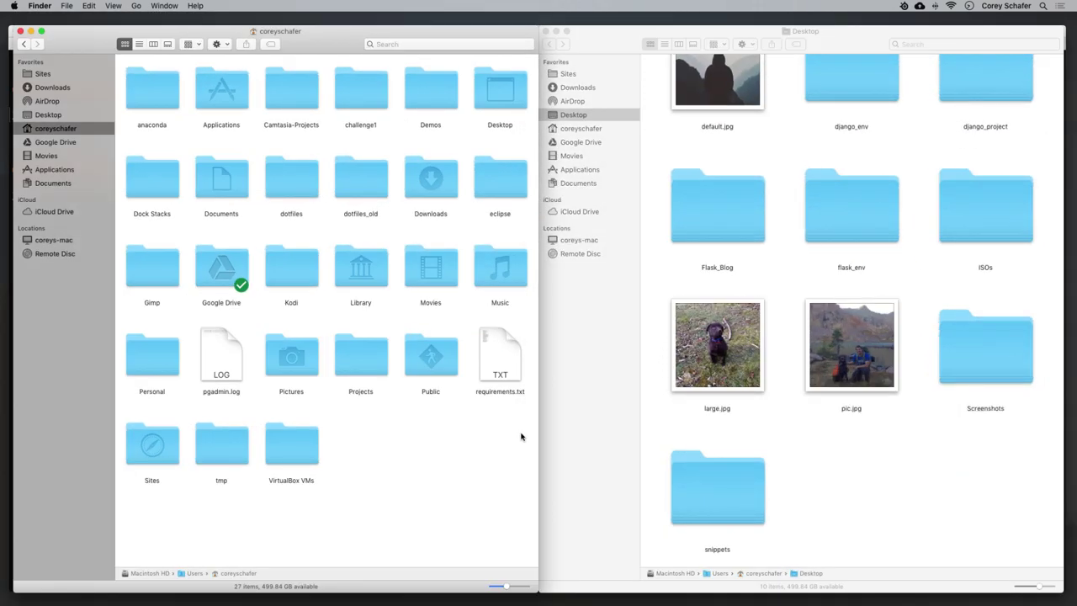
pyautogui.click(498, 357)
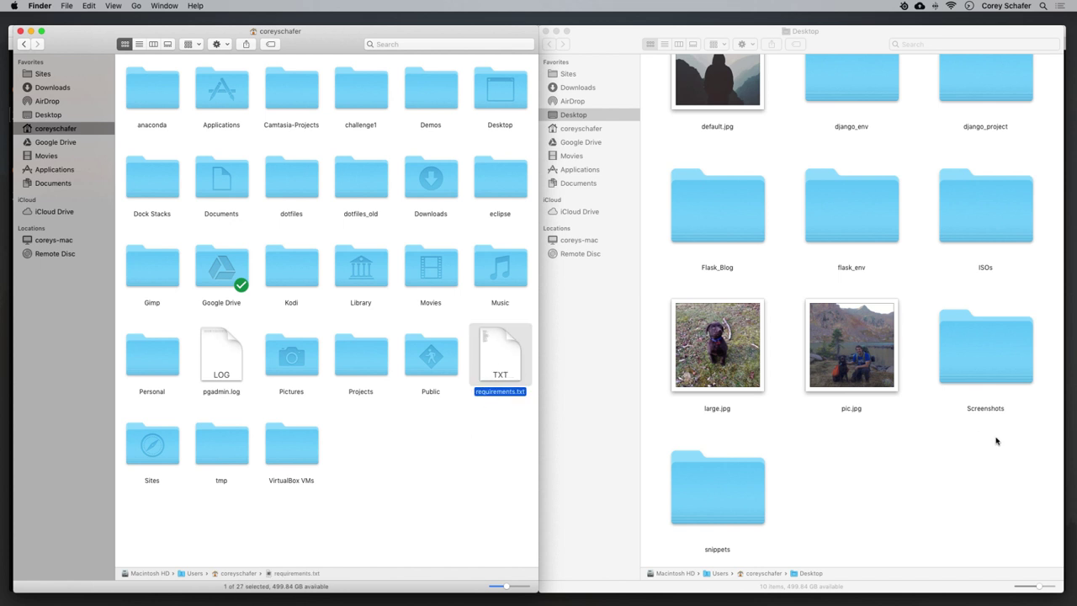
pyautogui.click(984, 458)
pyautogui.click(711, 211)
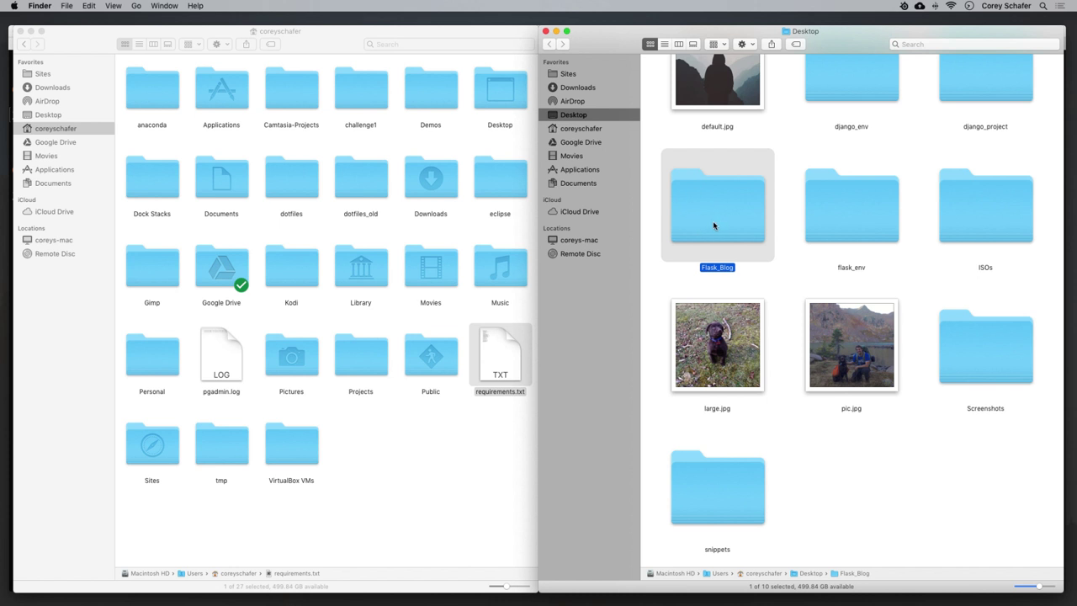
pyautogui.click(494, 490)
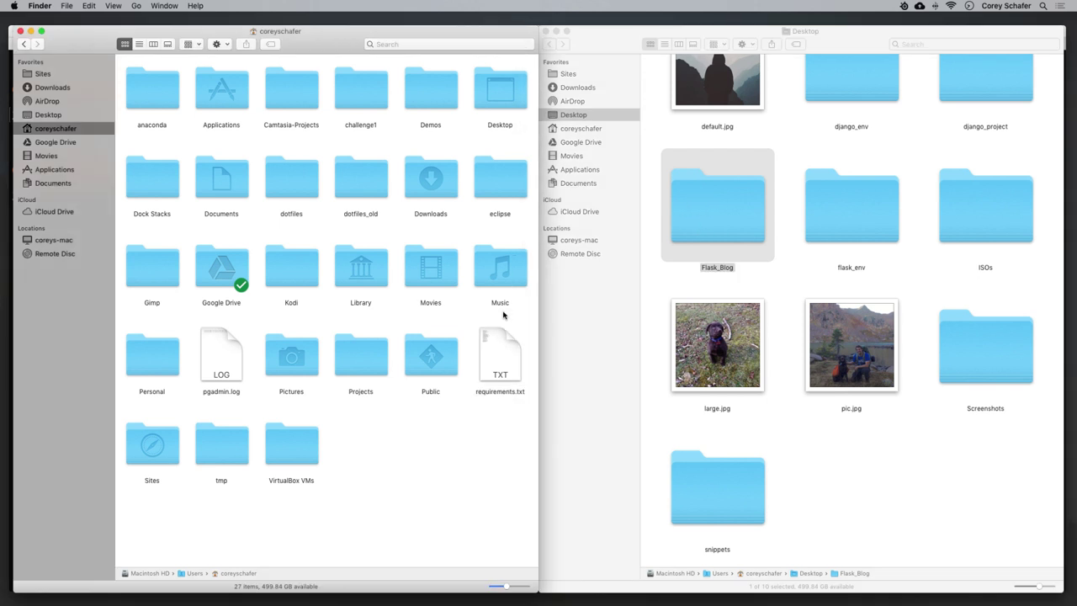
pyautogui.moveTo(492, 359); pyautogui.dragTo(707, 212)
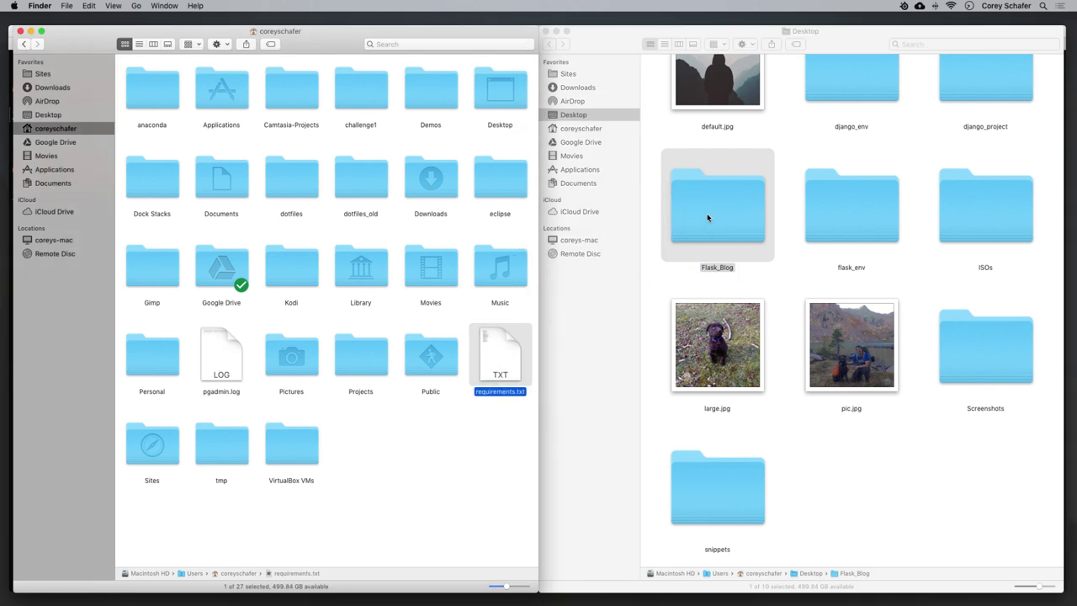
pyautogui.doubleClick(706, 217)
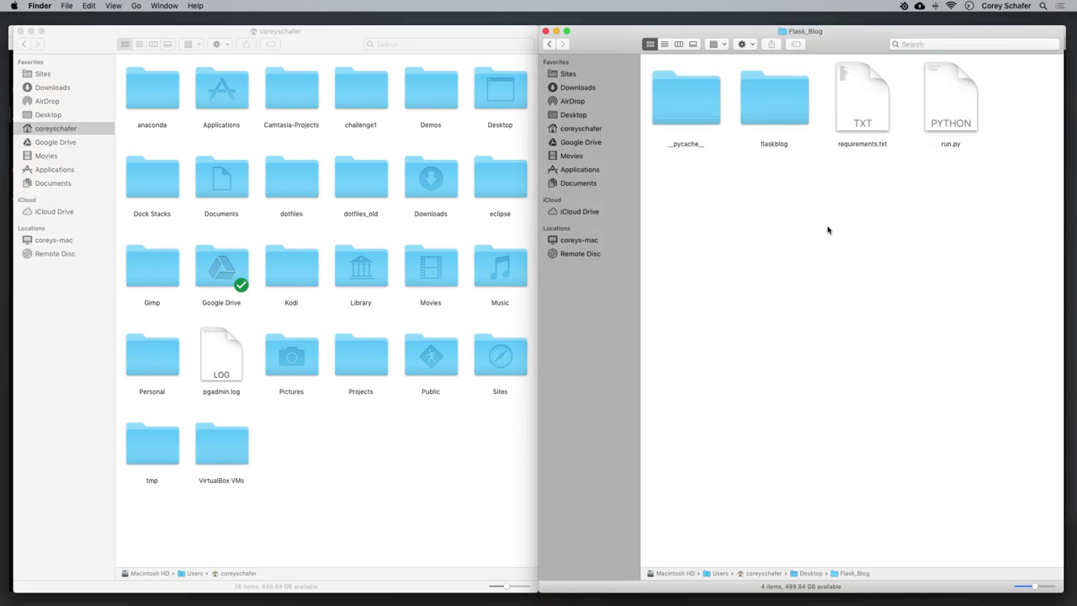
pyautogui.click(545, 31)
pyautogui.click(20, 31)
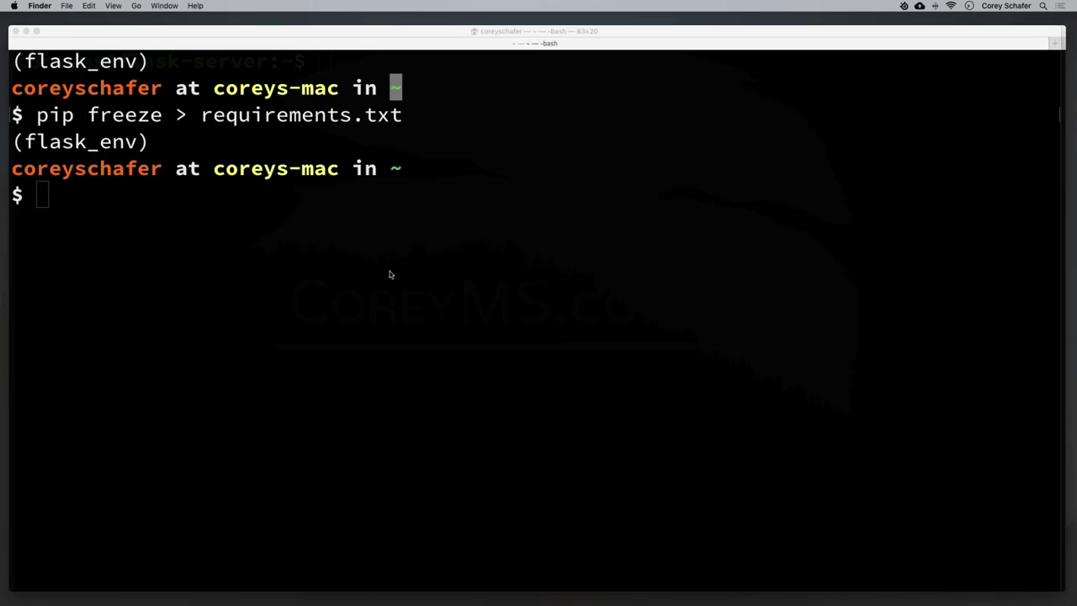
# Enter scp -r Desktop/Flask_Blog as the source, using Tab completion for the path.
pyautogui.click(389, 272)
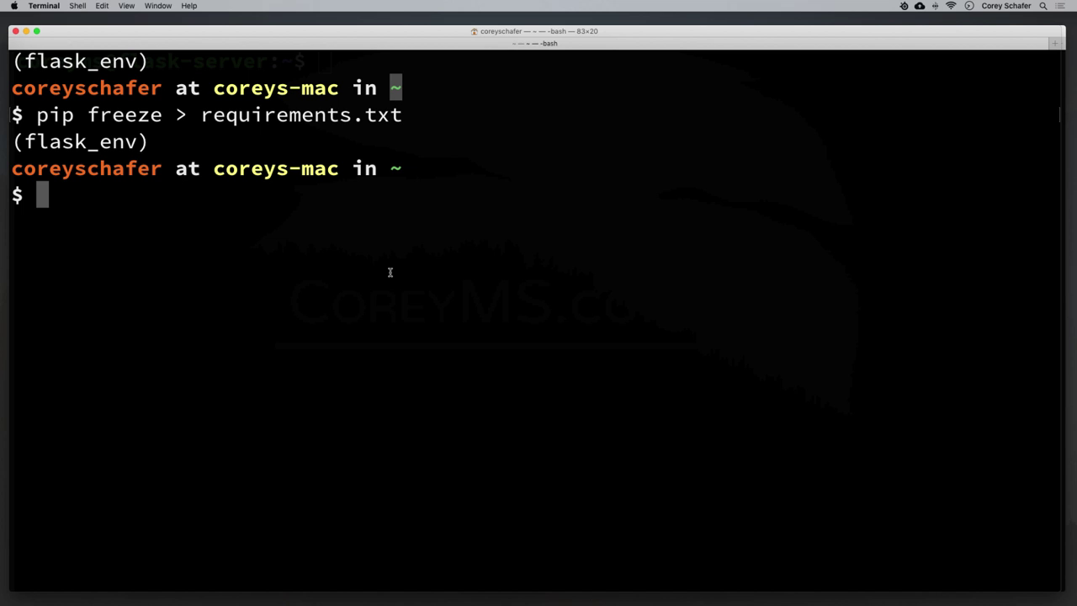
pyautogui.write('sp')
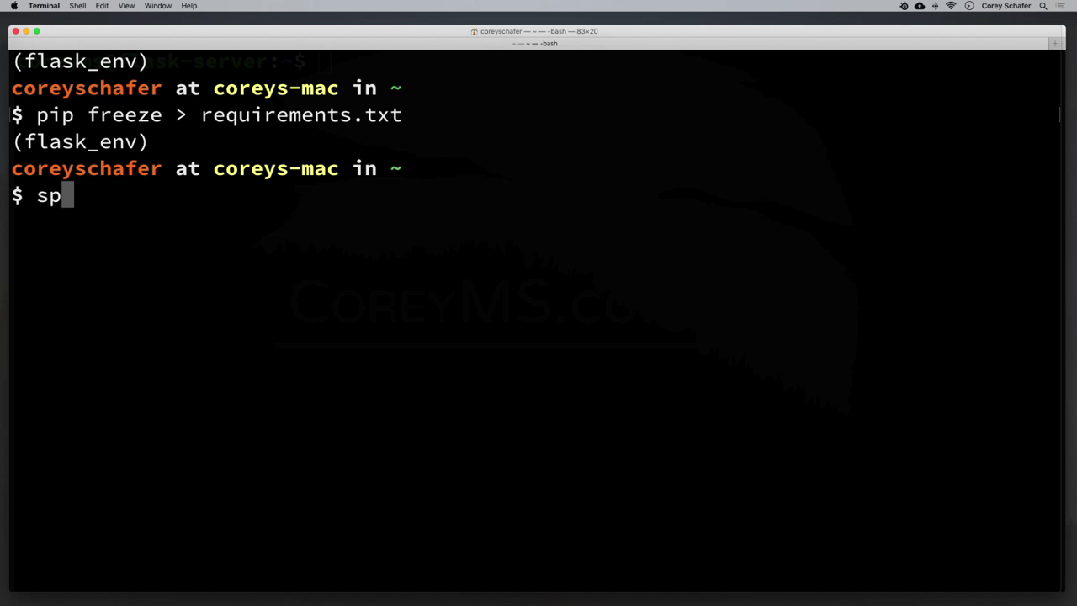
pyautogui.press('BackSpace')
pyautogui.write('cp ')
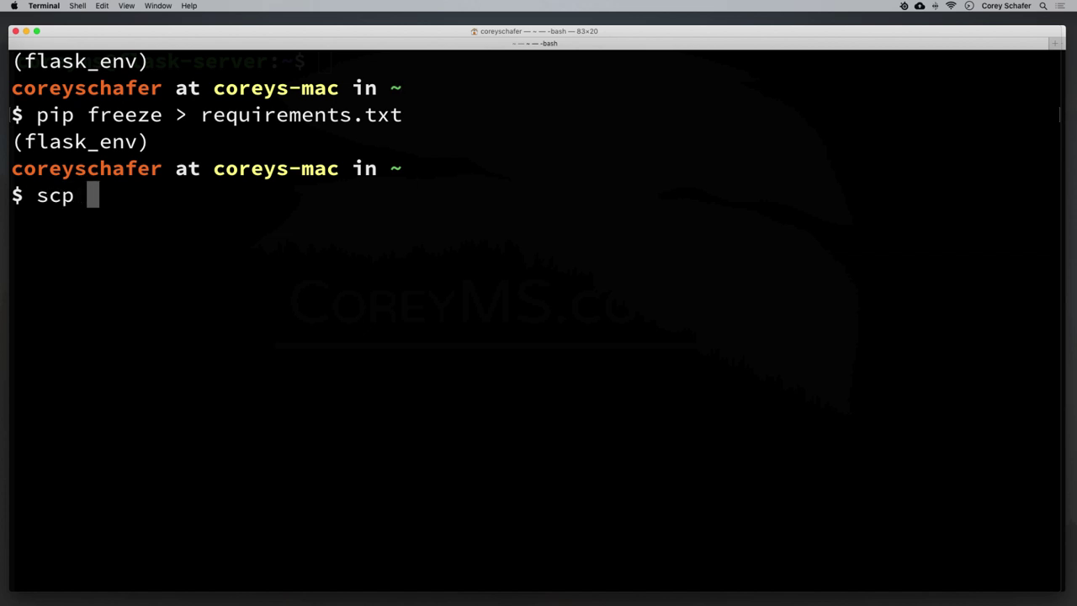
pyautogui.write('-r')
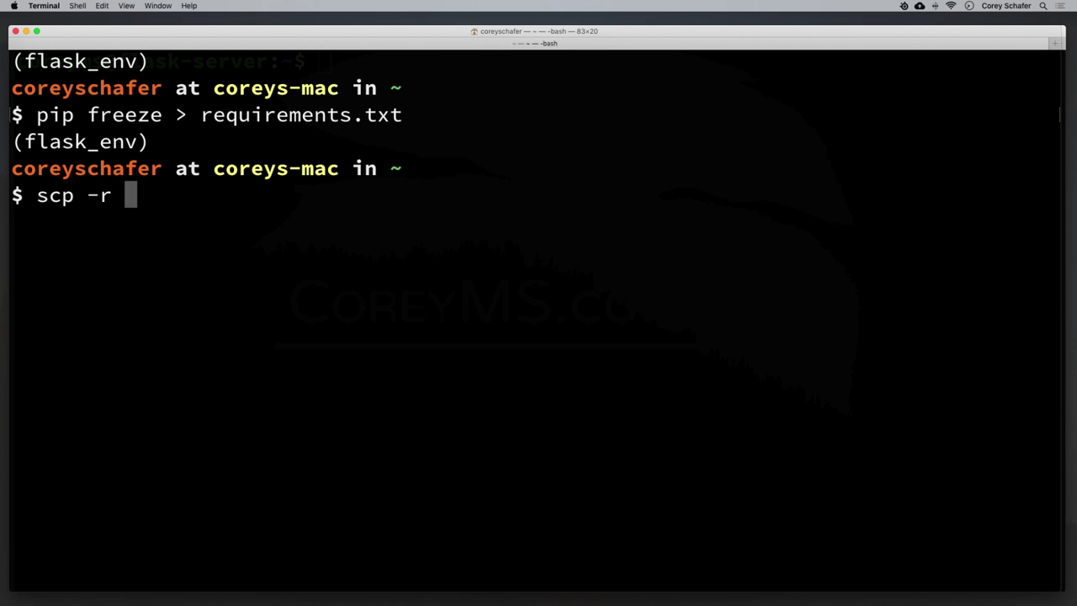
pyautogui.write(' Flask')
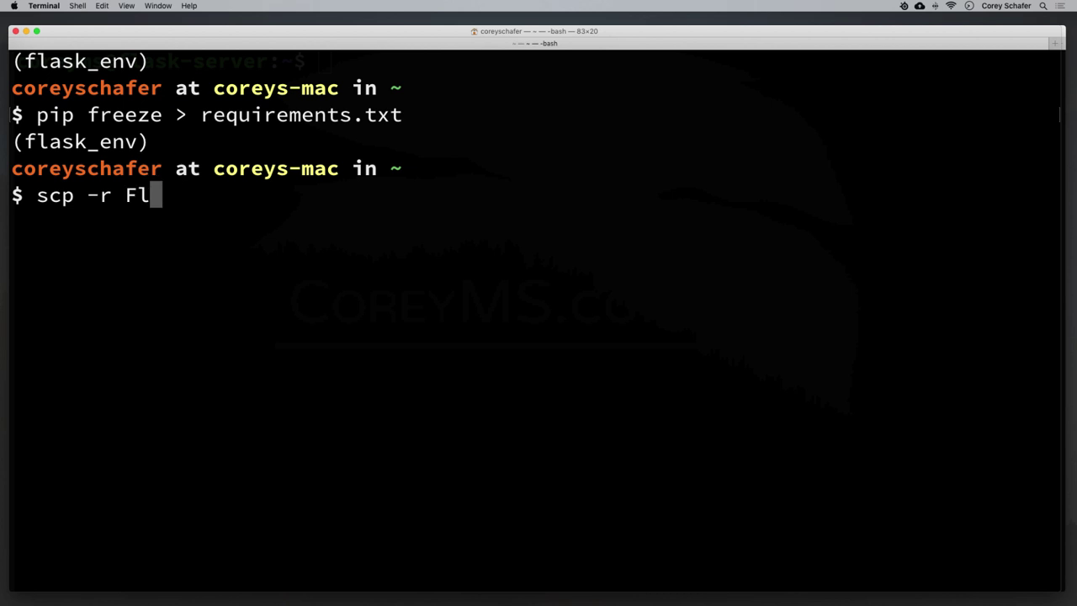
pyautogui.press('BackSpace')
pyautogui.press('BackSpace')
pyautogui.press('BackSpace')
pyautogui.press('BackSpace')
pyautogui.press('BackSpace')
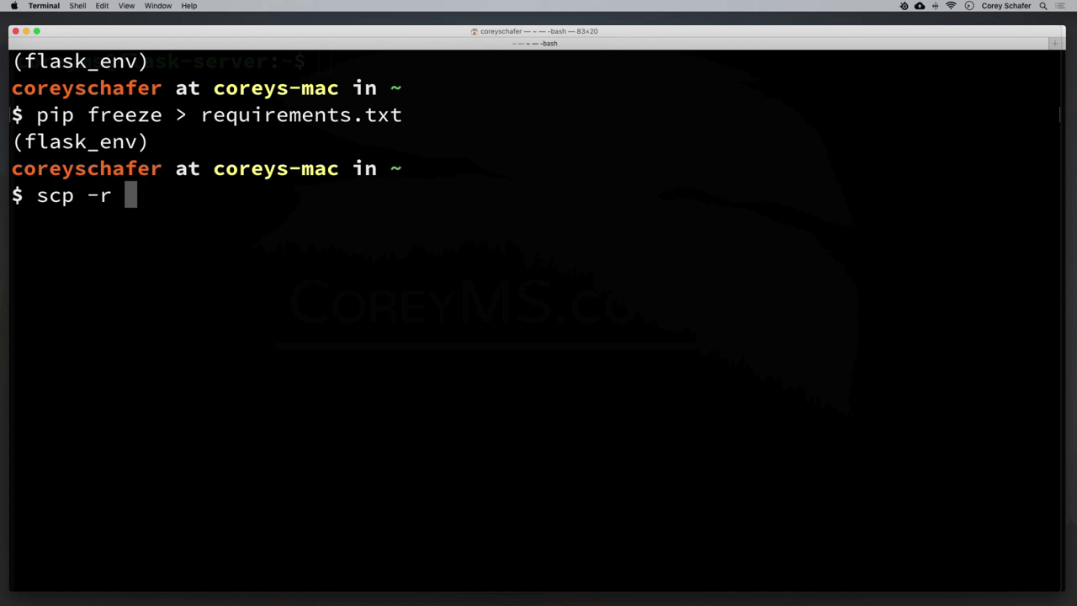
pyautogui.write('Des')
pyautogui.press('Tab')
pyautogui.write('F')
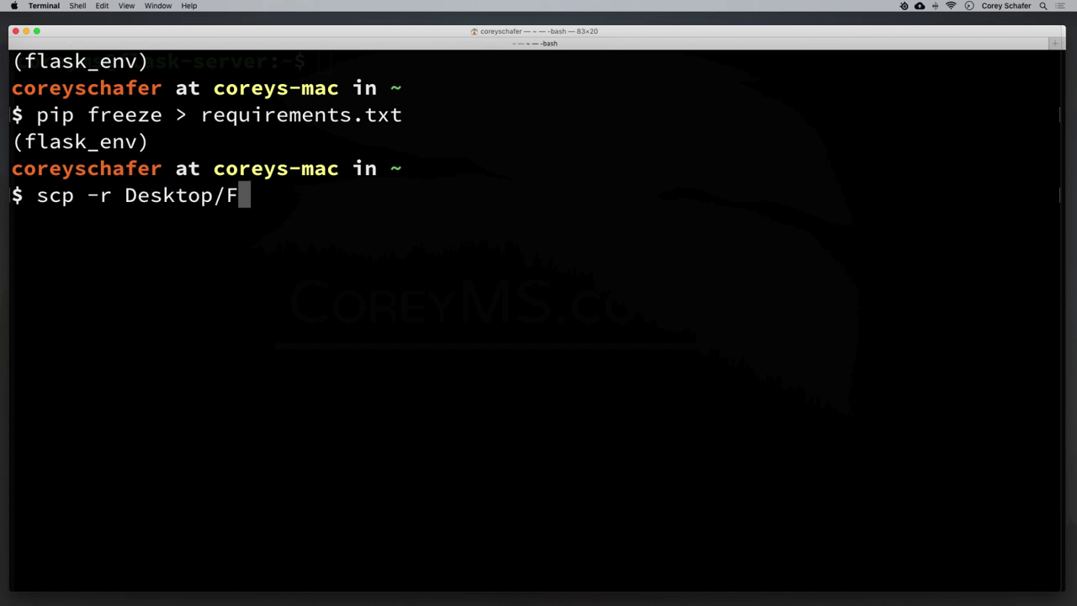
pyautogui.write('l')
pyautogui.press('Tab')
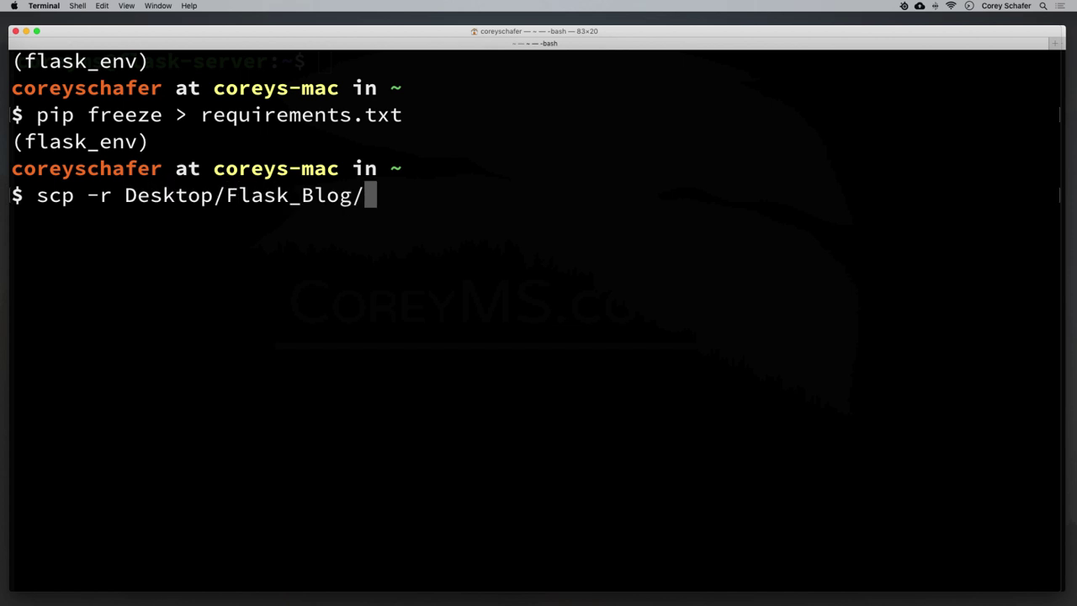
pyautogui.press('BackSpace')
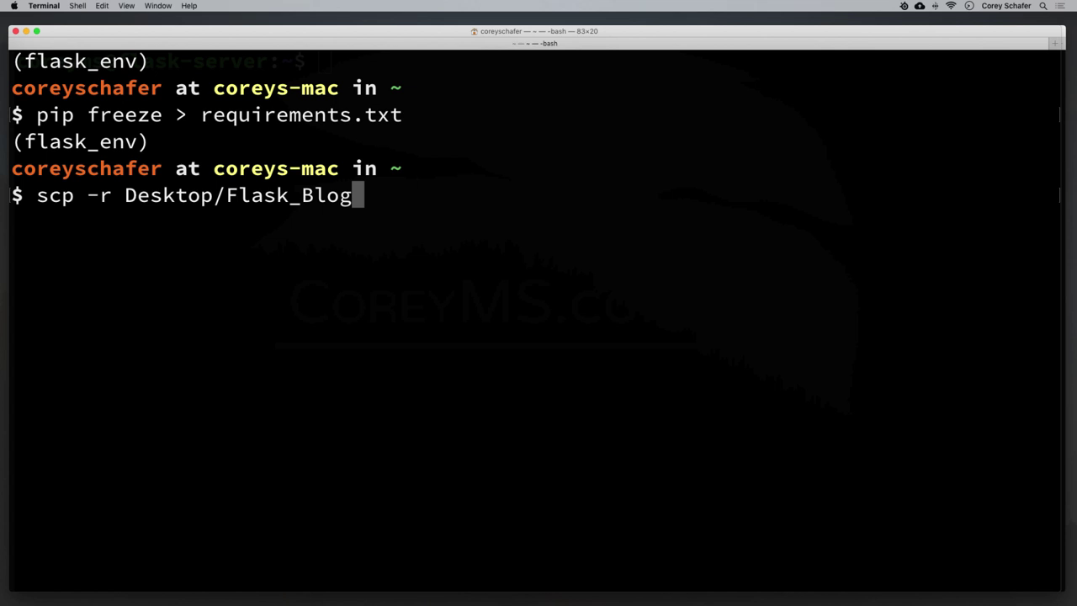
# Add the server's username, IP address and ~/ destination, then run the copy.
pyautogui.write('coreyms')
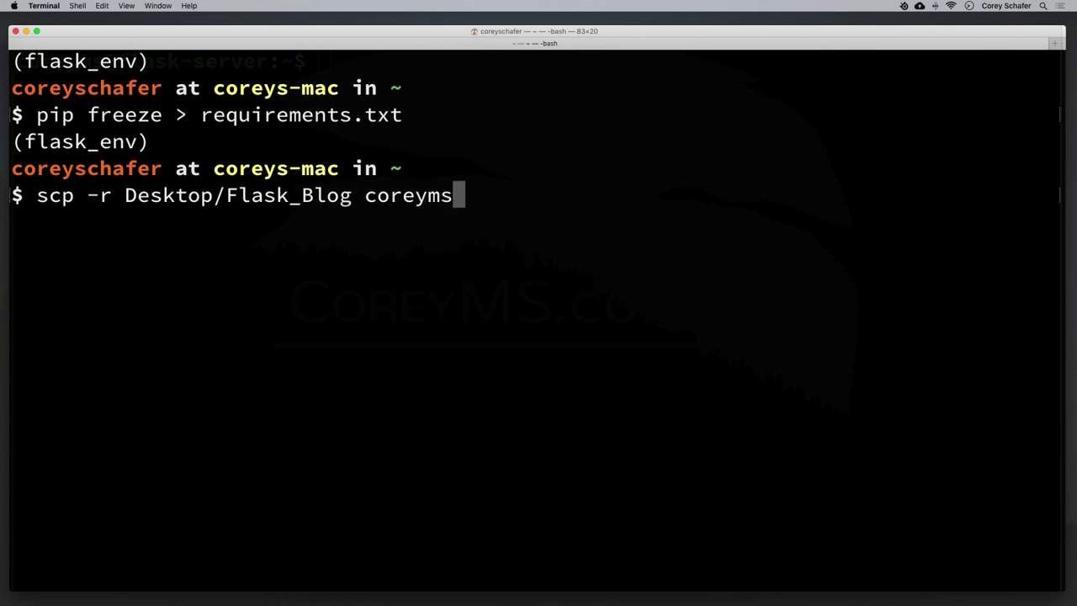
pyautogui.write('@')
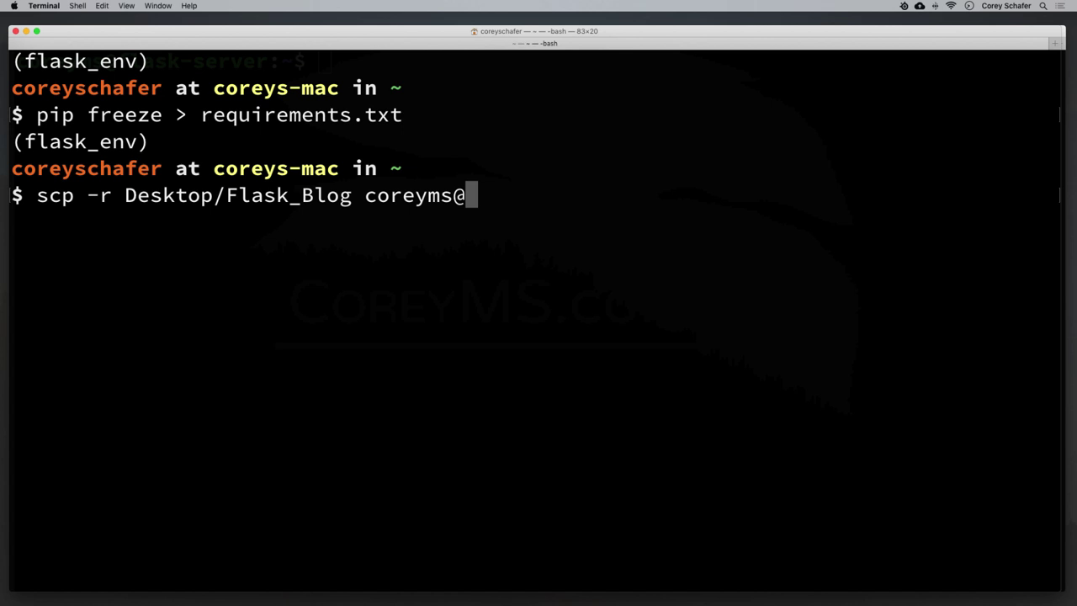
pyautogui.moveTo(363, 196); pyautogui.dragTo(490, 200)
pyautogui.click(489, 199)
pyautogui.write('45')
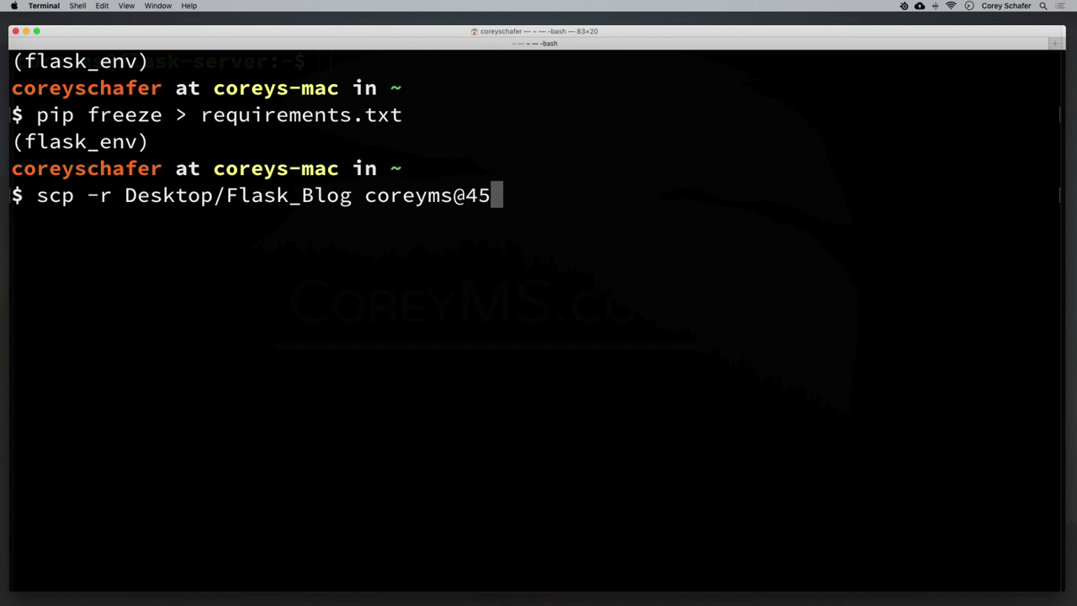
pyautogui.write('.33.1')
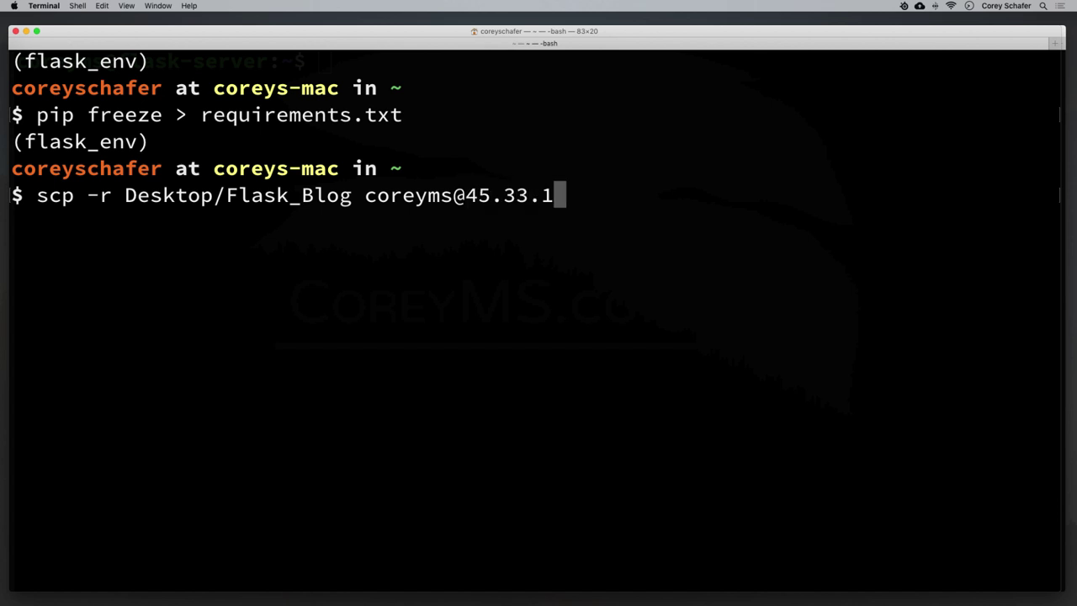
pyautogui.write('23.214')
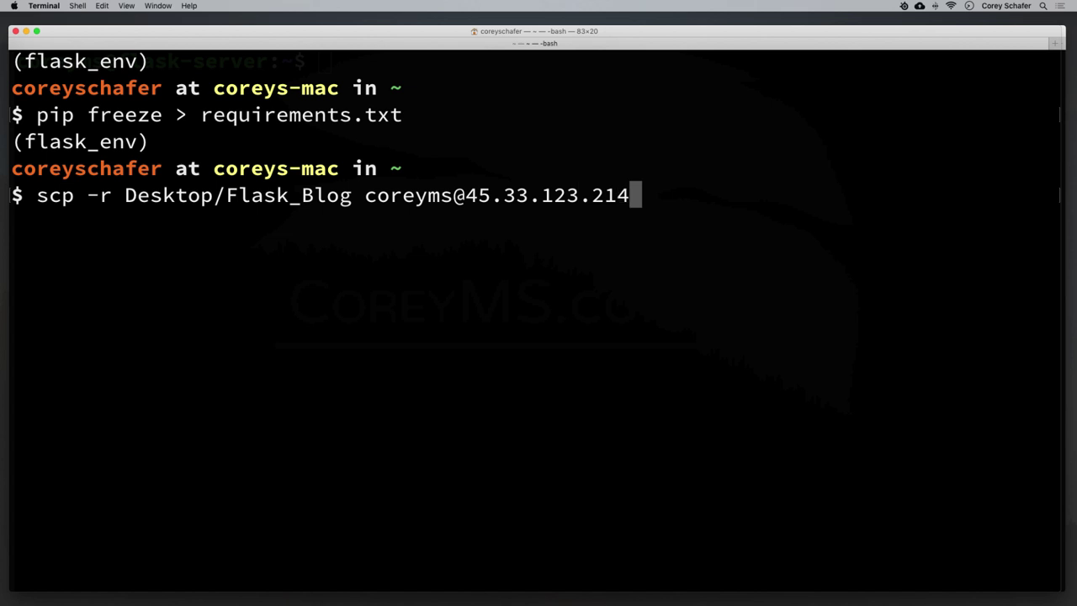
pyautogui.write(':')
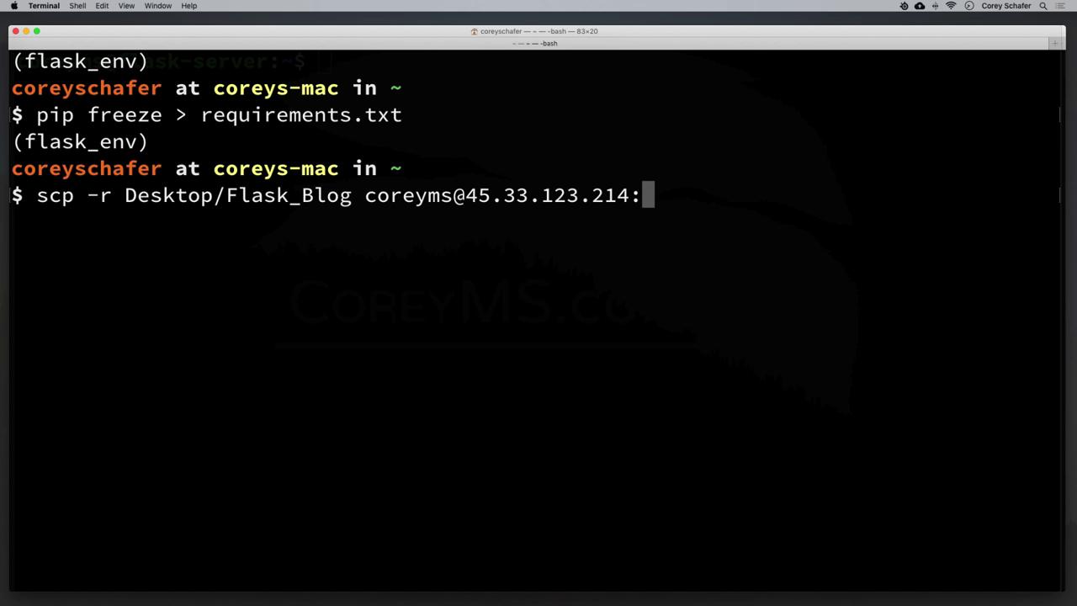
pyautogui.moveTo(466, 199); pyautogui.dragTo(631, 198)
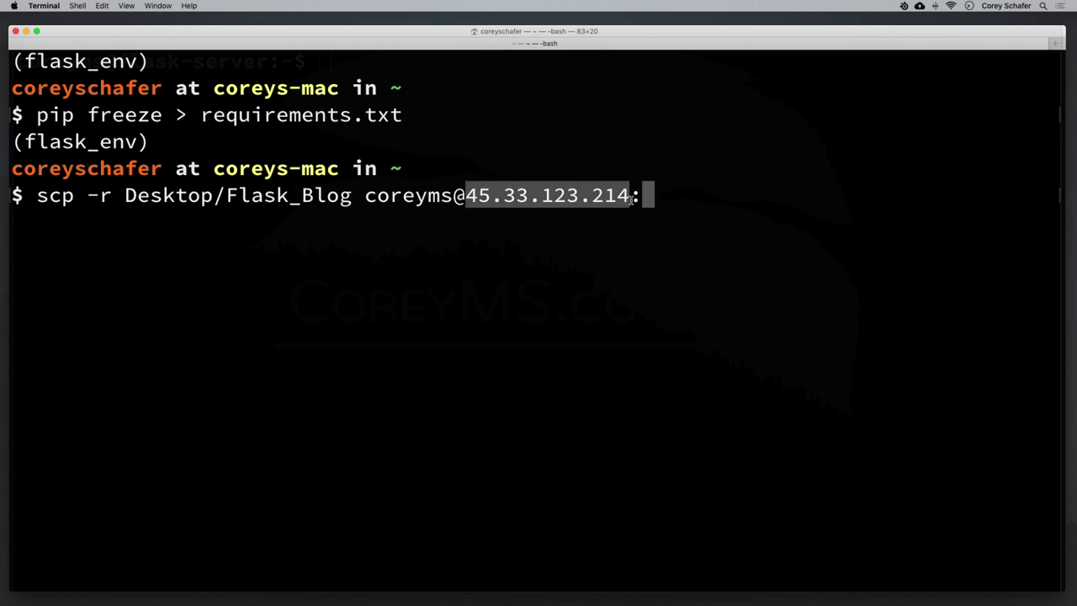
pyautogui.click(669, 202)
pyautogui.write('~/')
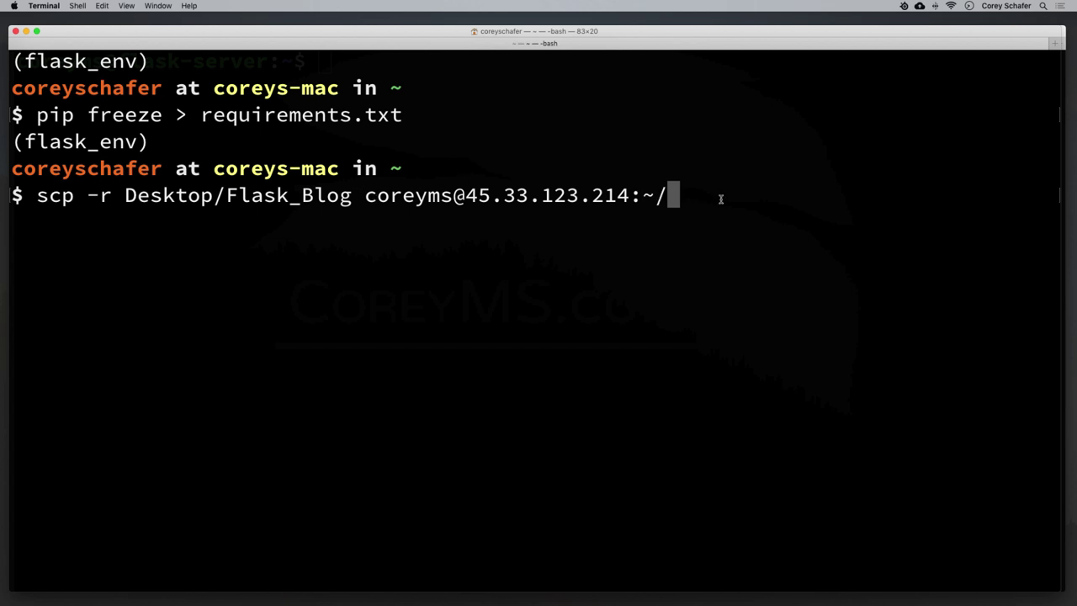
pyautogui.press('Return')
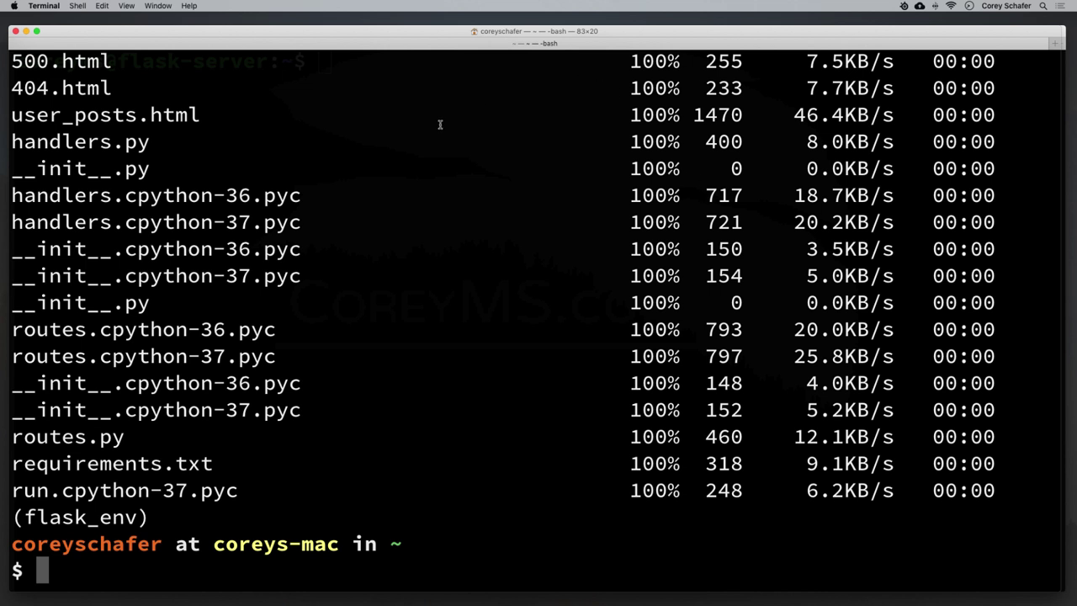
# In the server session, list the home directory to confirm Flask_Blog was copied.
pyautogui.click(26, 31)
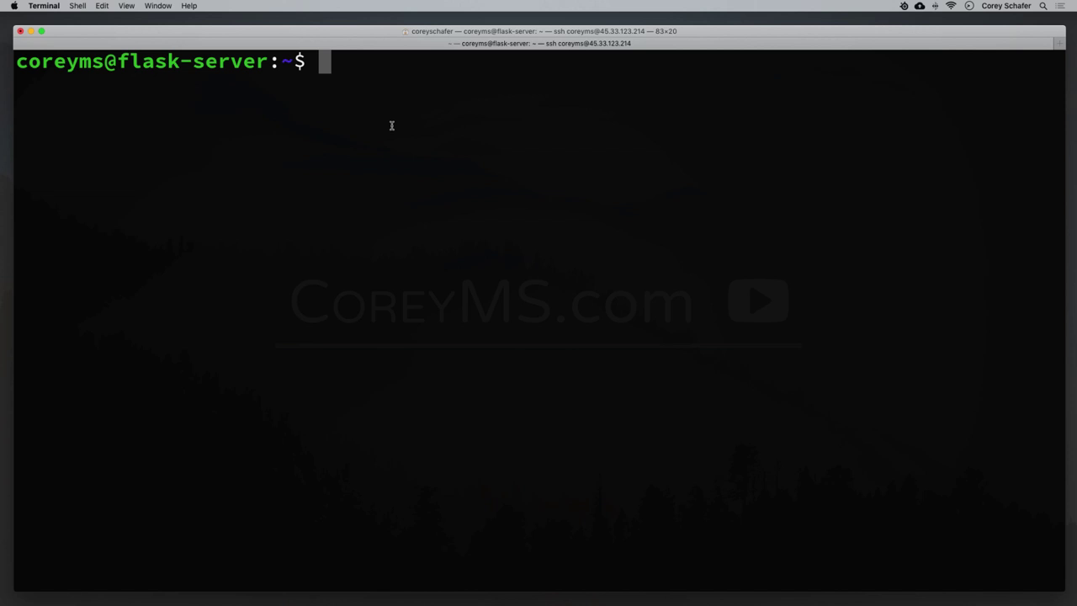
pyautogui.write('ls')
pyautogui.press('Return')
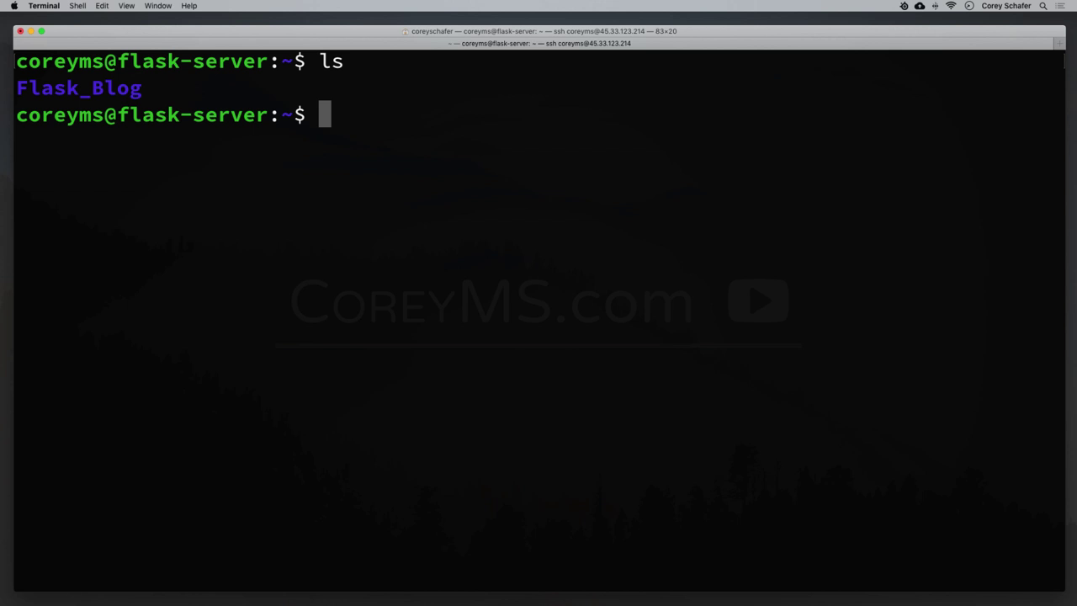
pyautogui.moveTo(19, 88); pyautogui.dragTo(143, 91)
pyautogui.click(639, 222)
# Install python3-pip with sudo apt, confirm the 56 new packages, and clear the screen.
pyautogui.write('sudo')
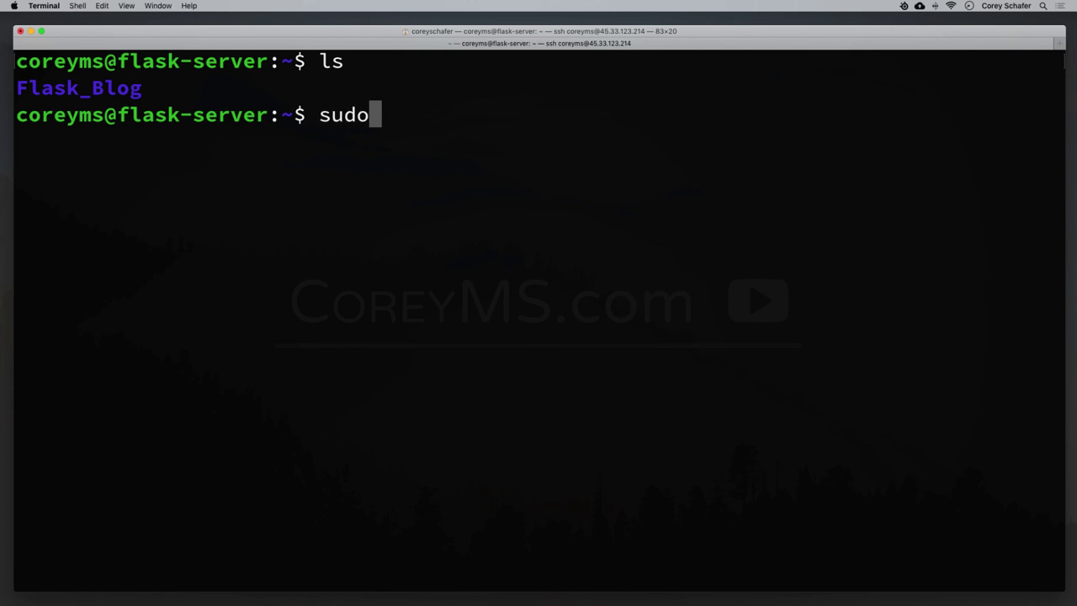
pyautogui.write(' apt install ')
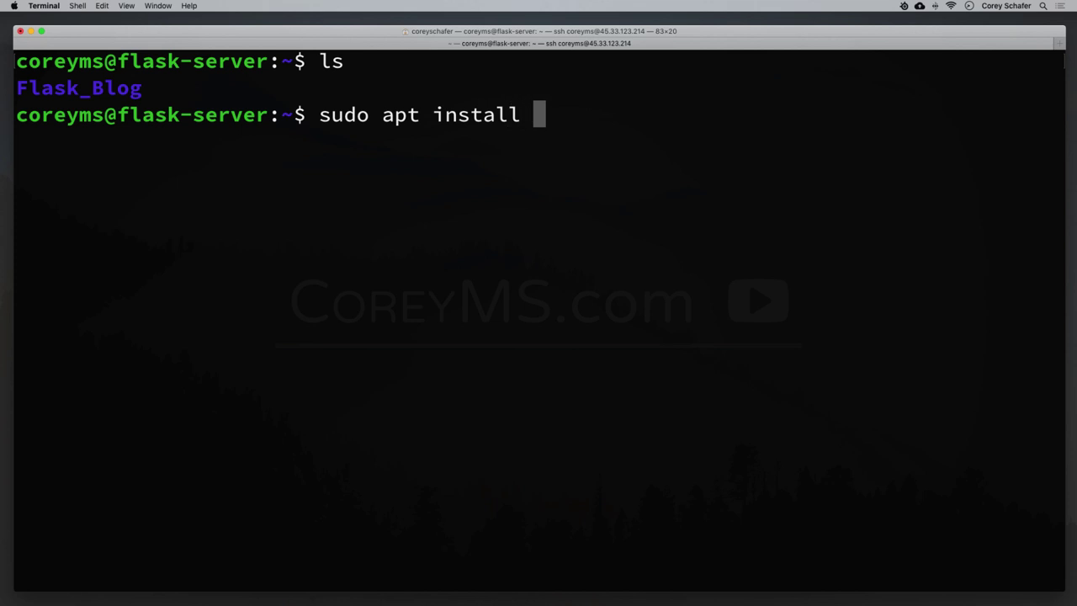
pyautogui.write('python')
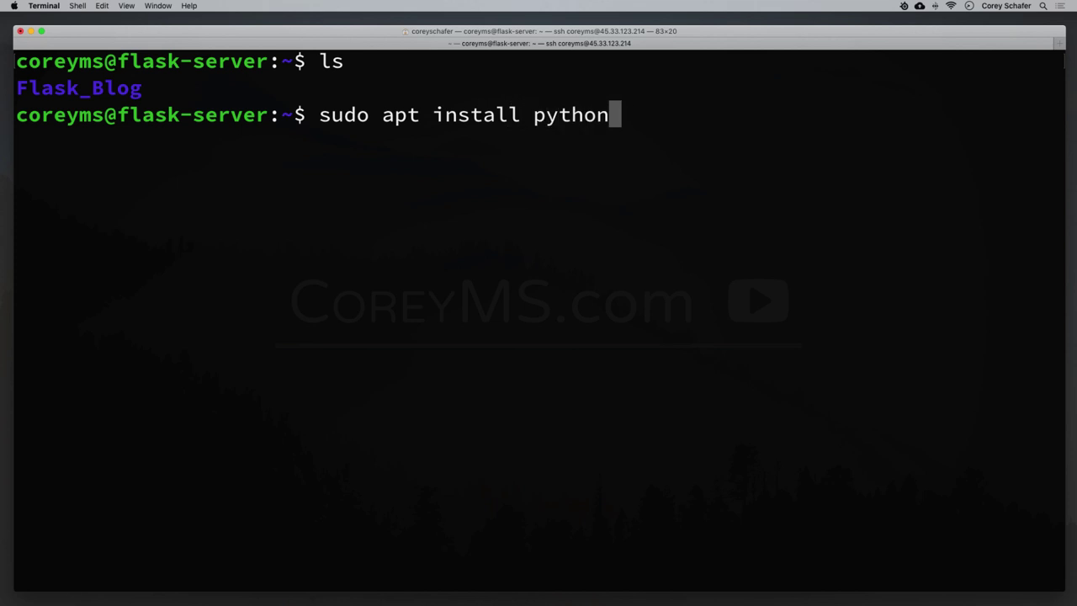
pyautogui.write('3-pip')
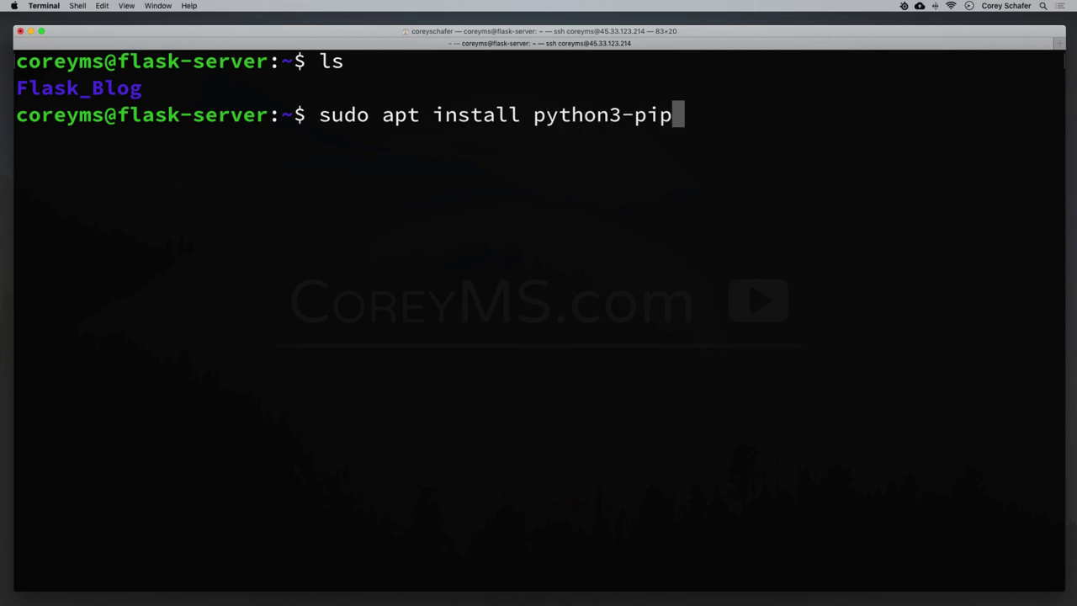
pyautogui.moveTo(609, 115); pyautogui.dragTo(620, 115)
pyautogui.click(711, 124)
pyautogui.press('Return')
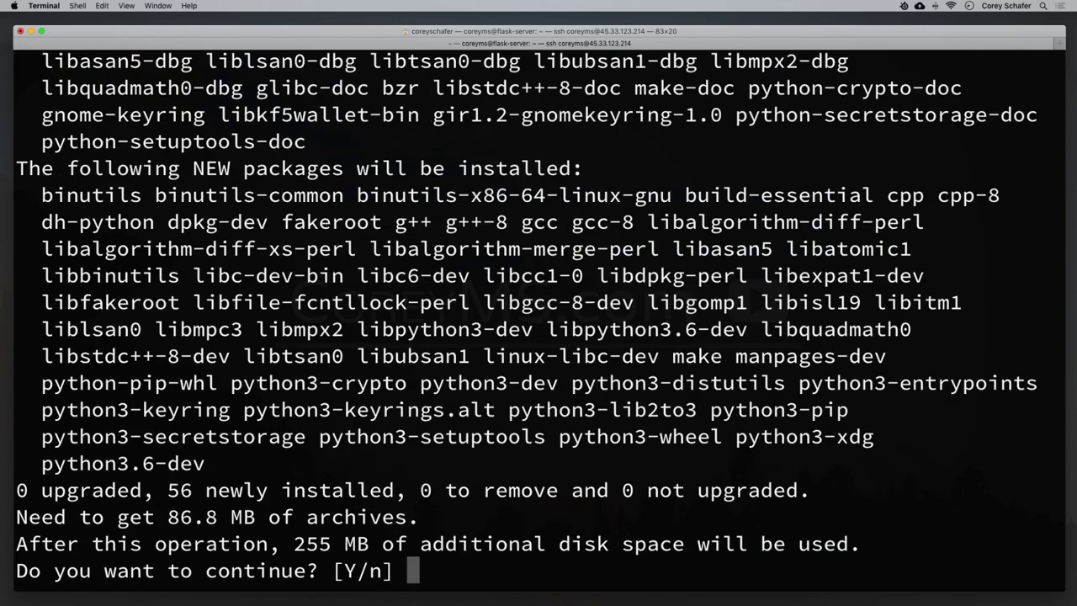
pyautogui.press('Return')
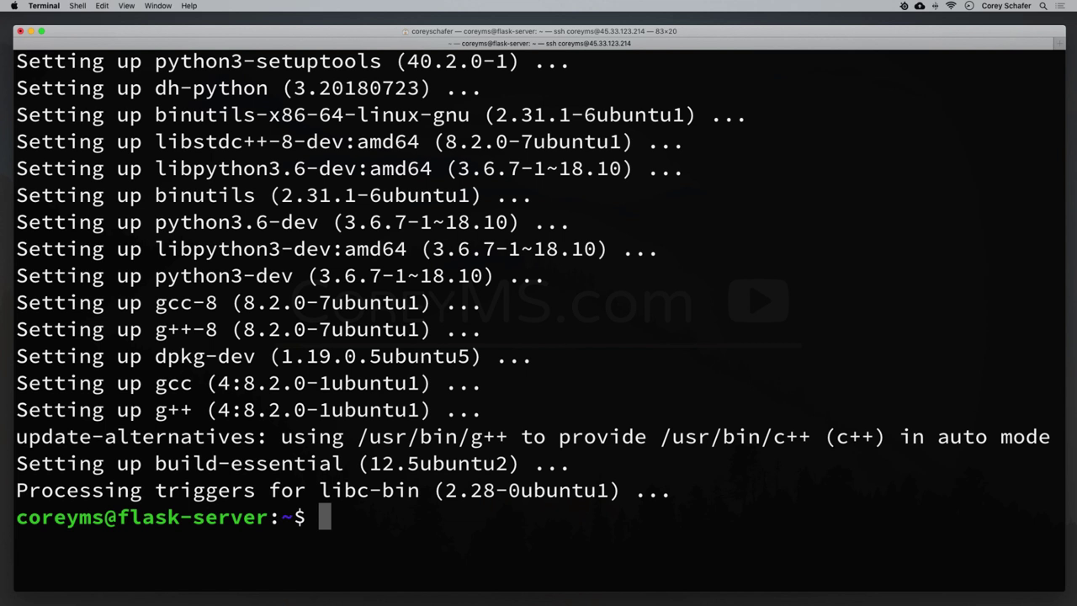
pyautogui.press('super+k')
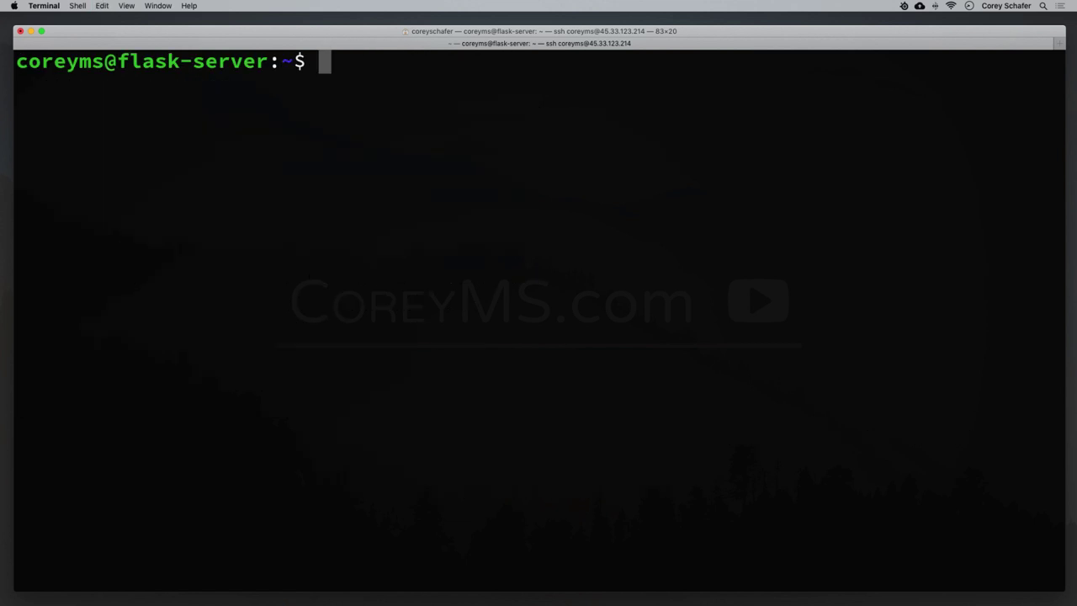
# Install python3-venv with sudo apt, accept the prompt, and clear the screen.
pyautogui.write('sudo')
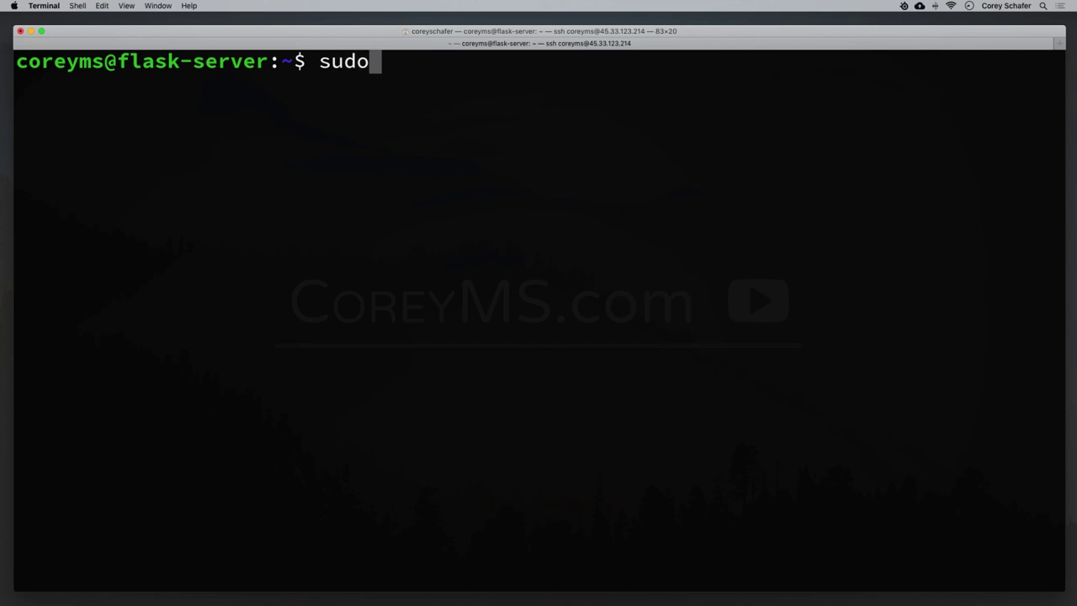
pyautogui.write(' apt insta')
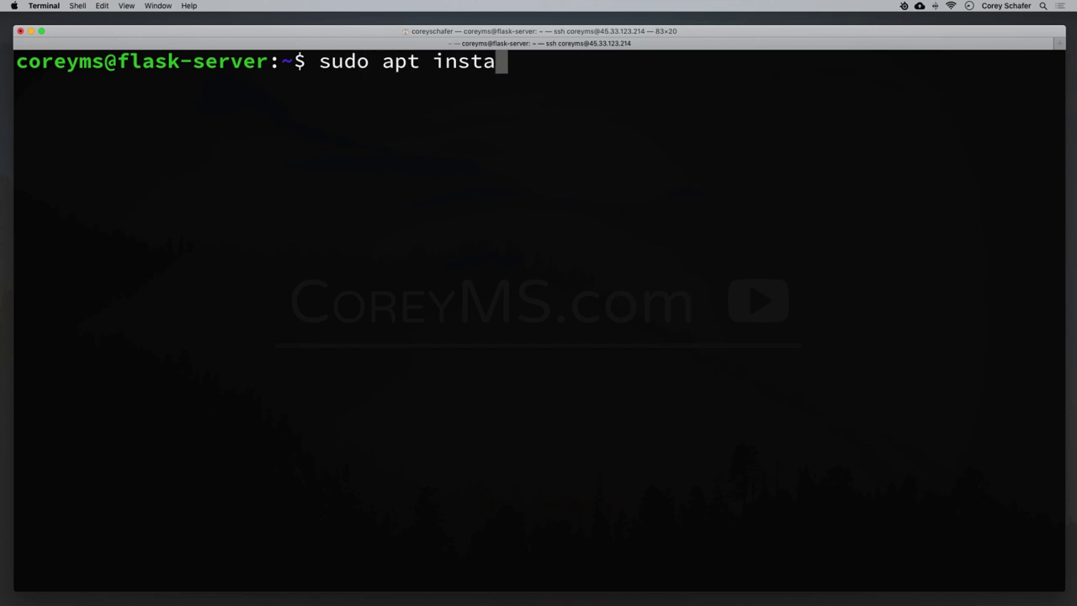
pyautogui.write('ll python')
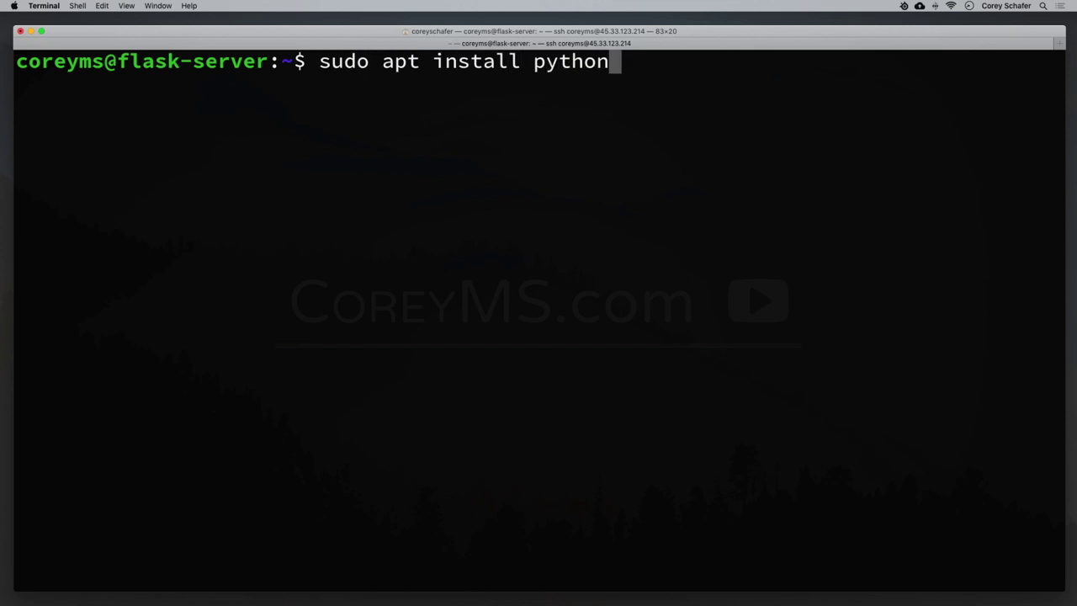
pyautogui.write('3-venv')
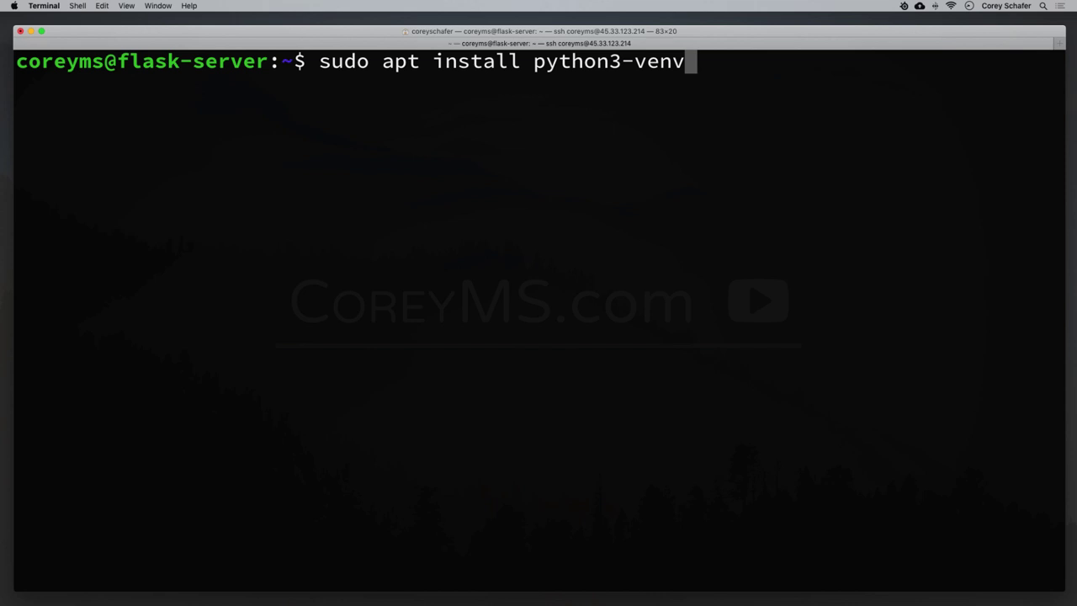
pyautogui.press('Return')
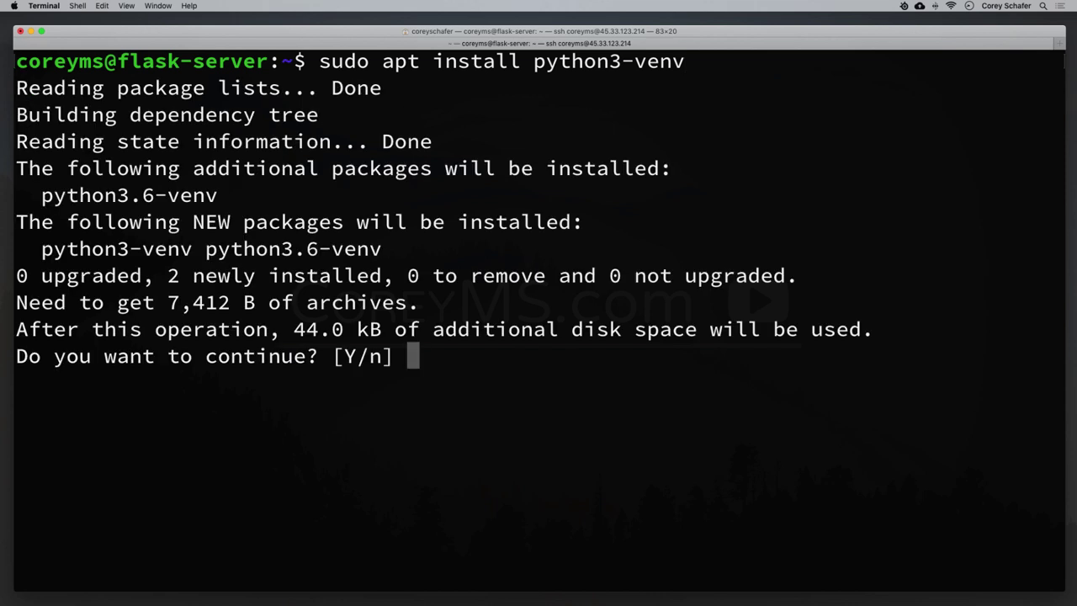
pyautogui.press('Return')
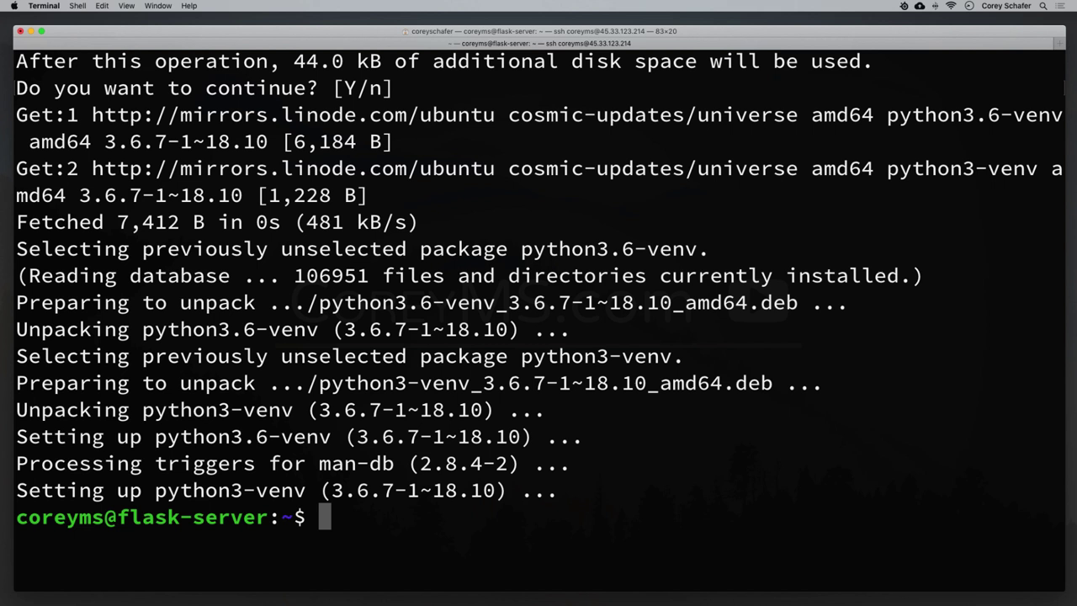
pyautogui.hotkey('ctrl', 'l')
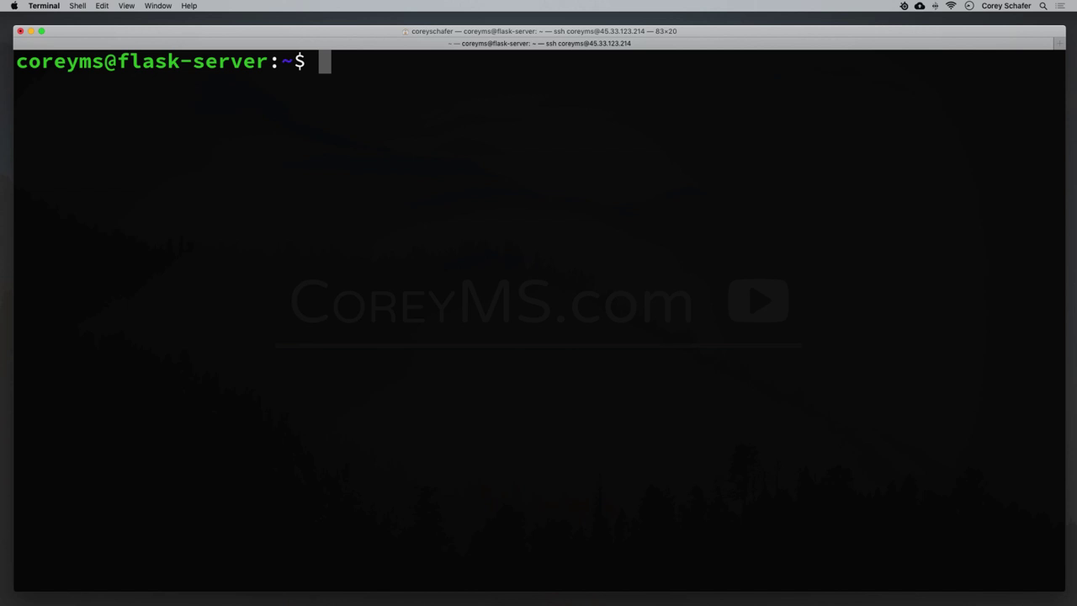
# Create a virtual environment with python3 -m venv Flask_Blog/venv.
pyautogui.write('py')
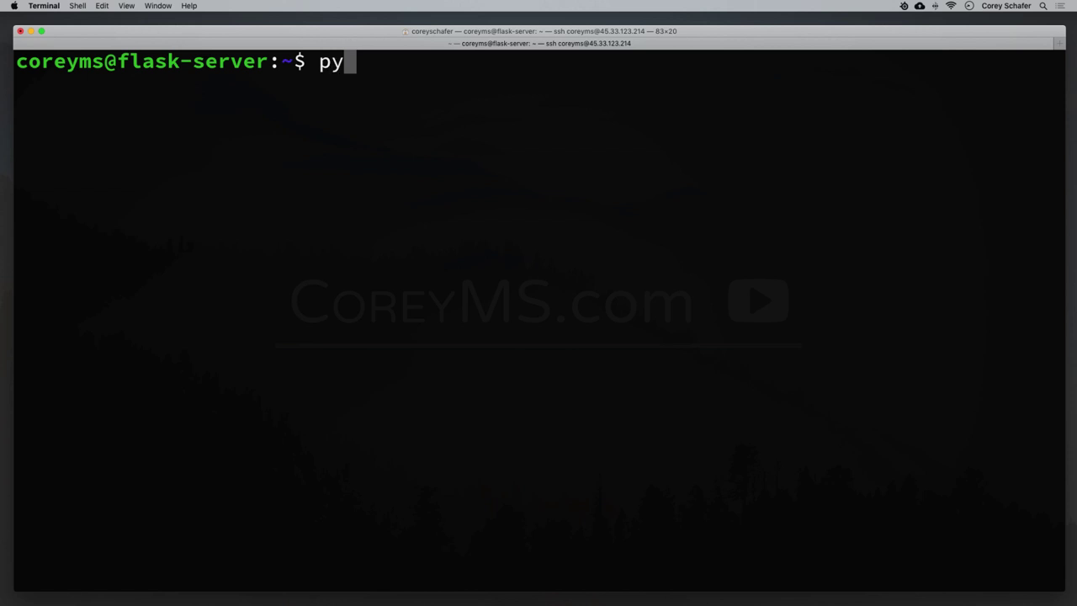
pyautogui.write('thon3')
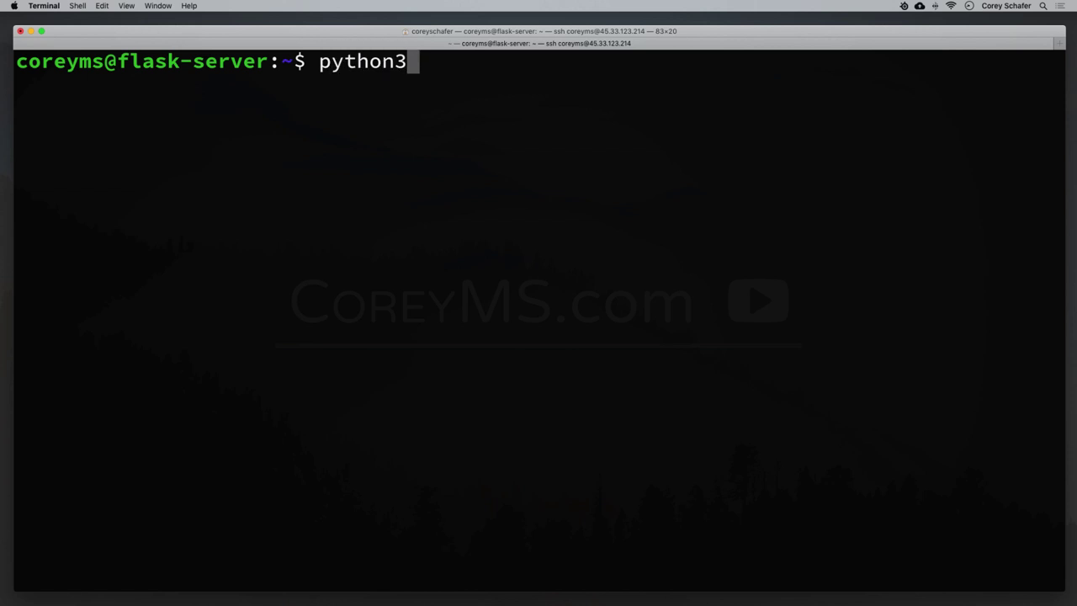
pyautogui.write(' -m v')
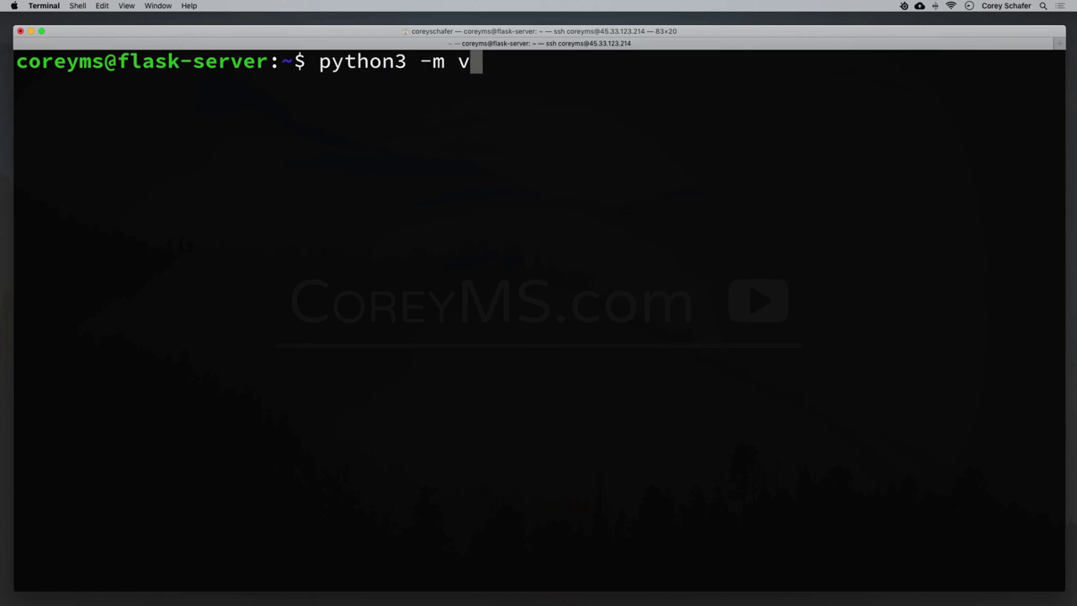
pyautogui.write('env')
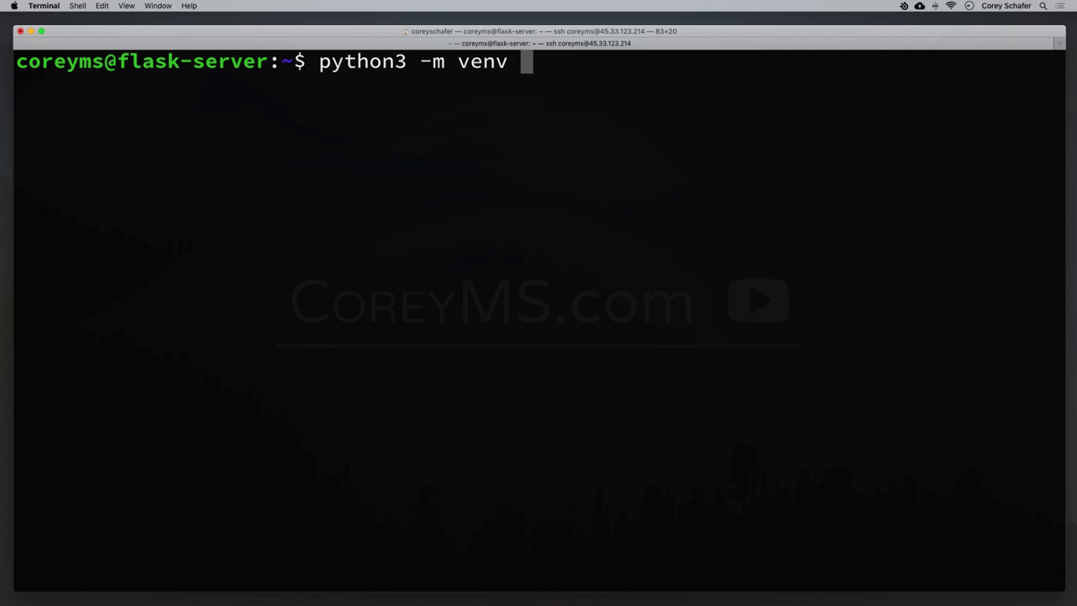
pyautogui.write('Flask')
pyautogui.press('Tab')
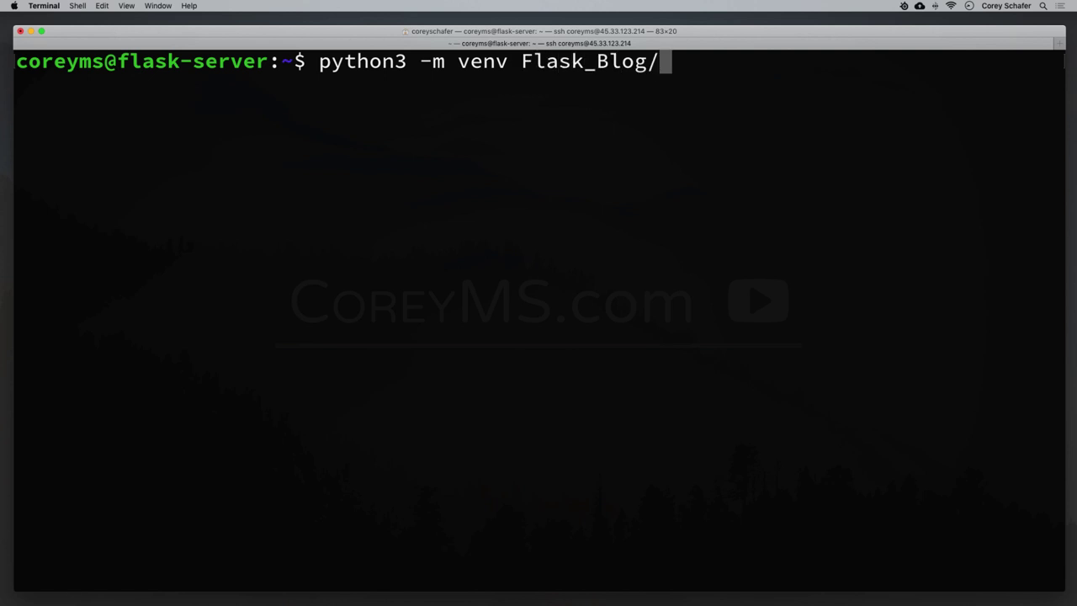
pyautogui.write('venv')
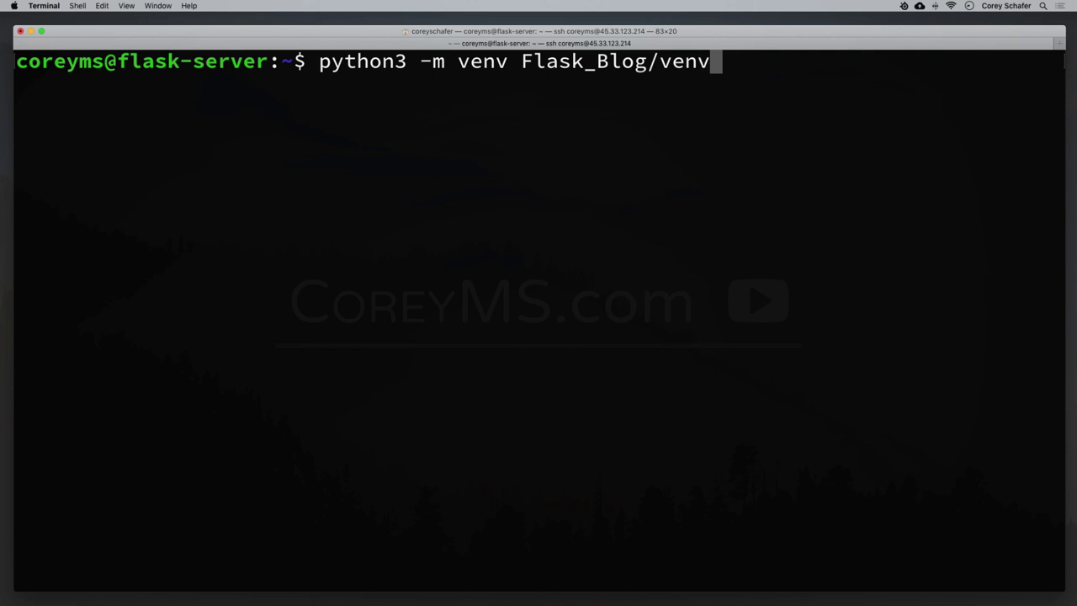
pyautogui.press('Return')
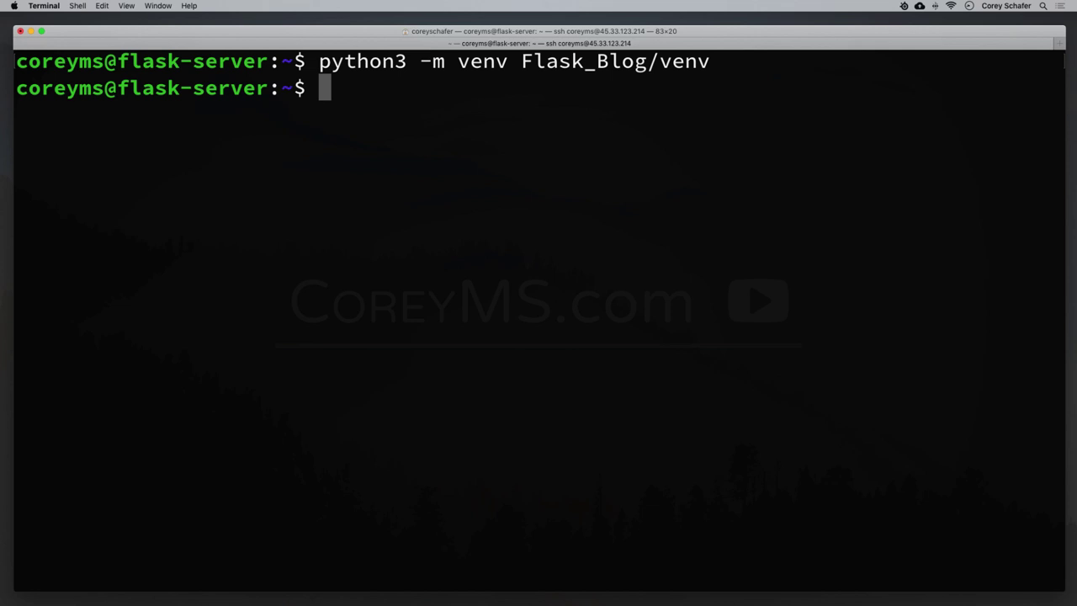
# Change into Flask_Blog and list it, checking flaskblog, requirements.txt, run.py and venv.
pyautogui.write('cd Fl')
pyautogui.press('Tab')
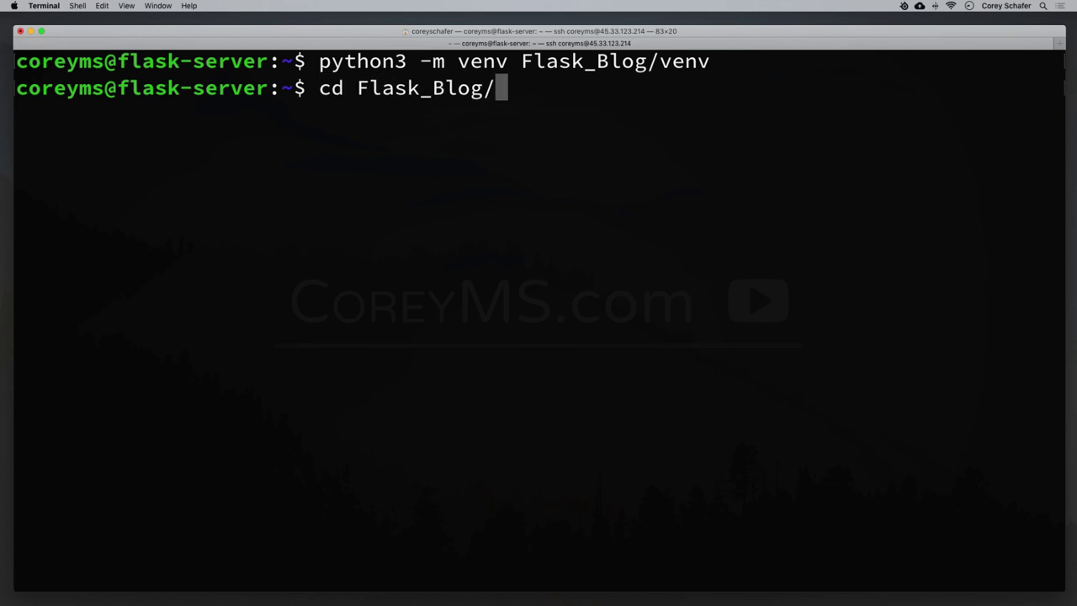
pyautogui.press('Return')
pyautogui.write('ls')
pyautogui.press('Return')
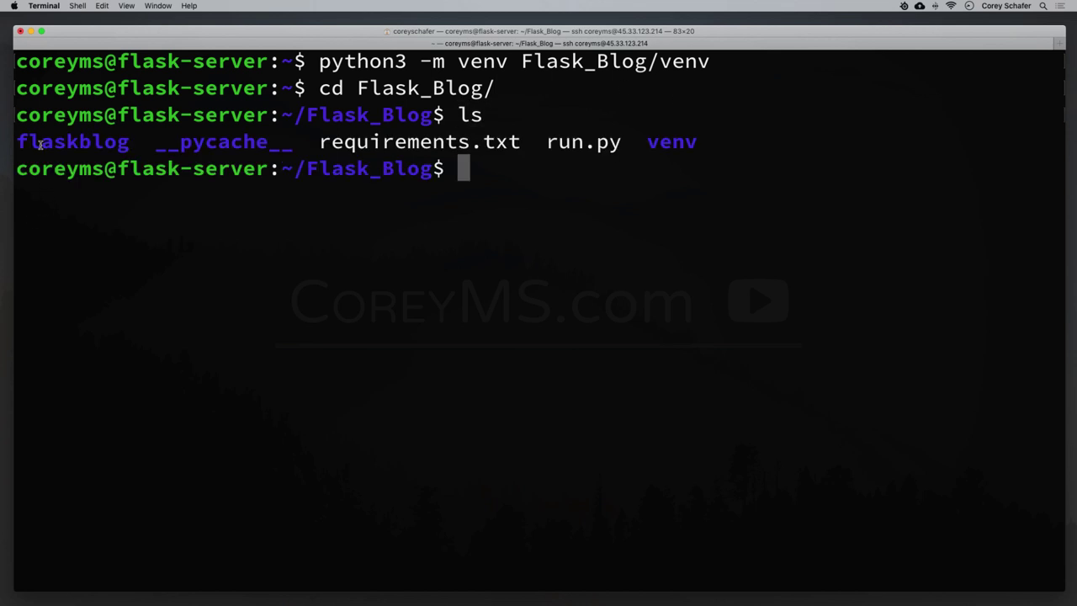
pyautogui.moveTo(41, 144); pyautogui.dragTo(90, 144)
pyautogui.click(118, 146)
pyautogui.moveTo(321, 135); pyautogui.dragTo(695, 147)
pyautogui.doubleClick(673, 144)
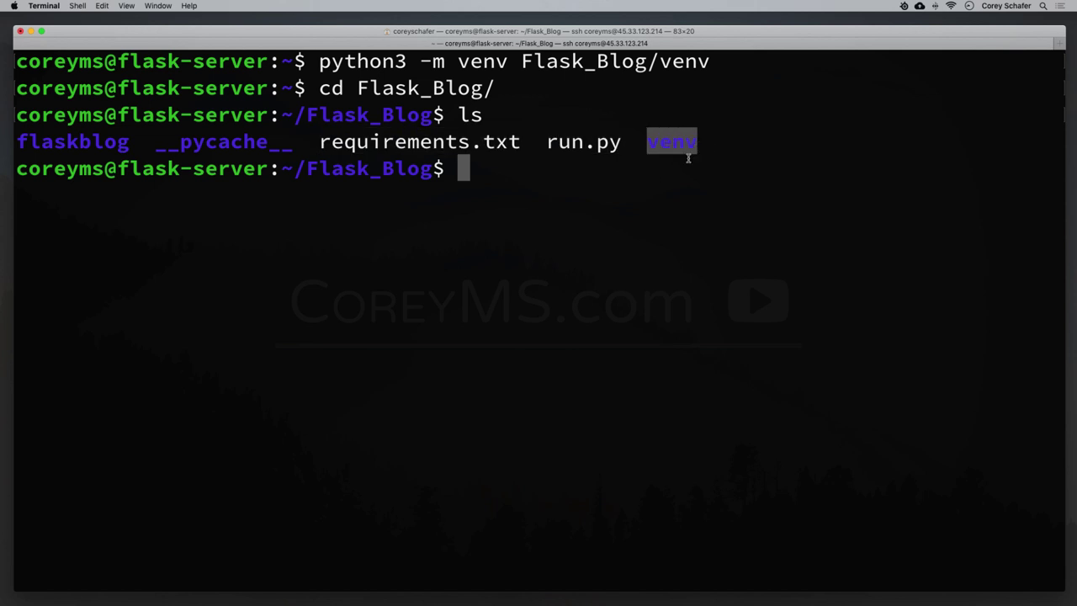
pyautogui.click(675, 175)
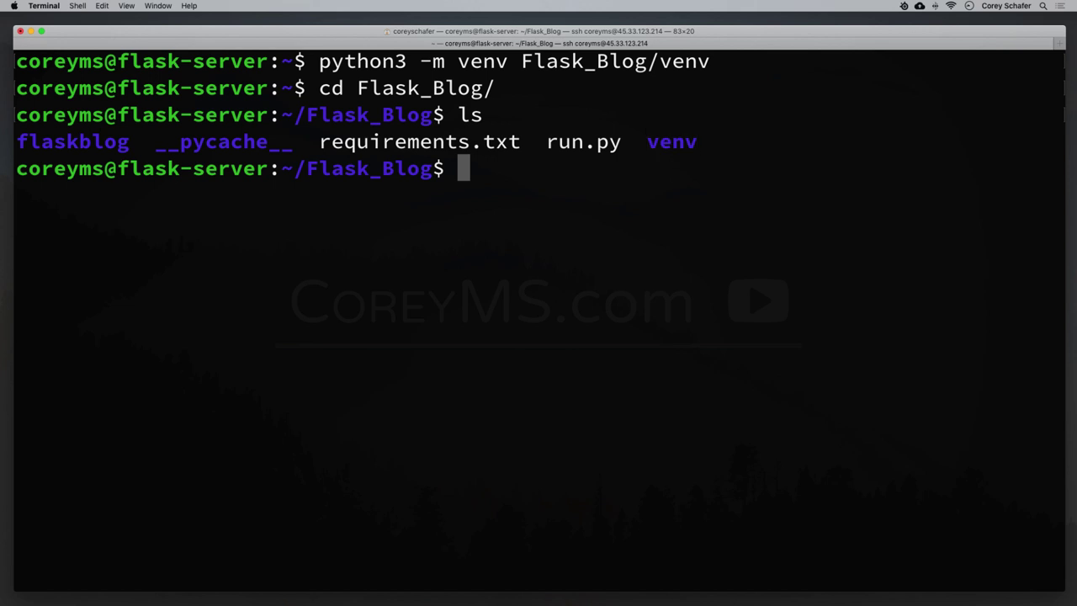
# Run source venv/bin/activate and check the (venv) prompt prefix and requirements.txt.
pyautogui.write('source ven')
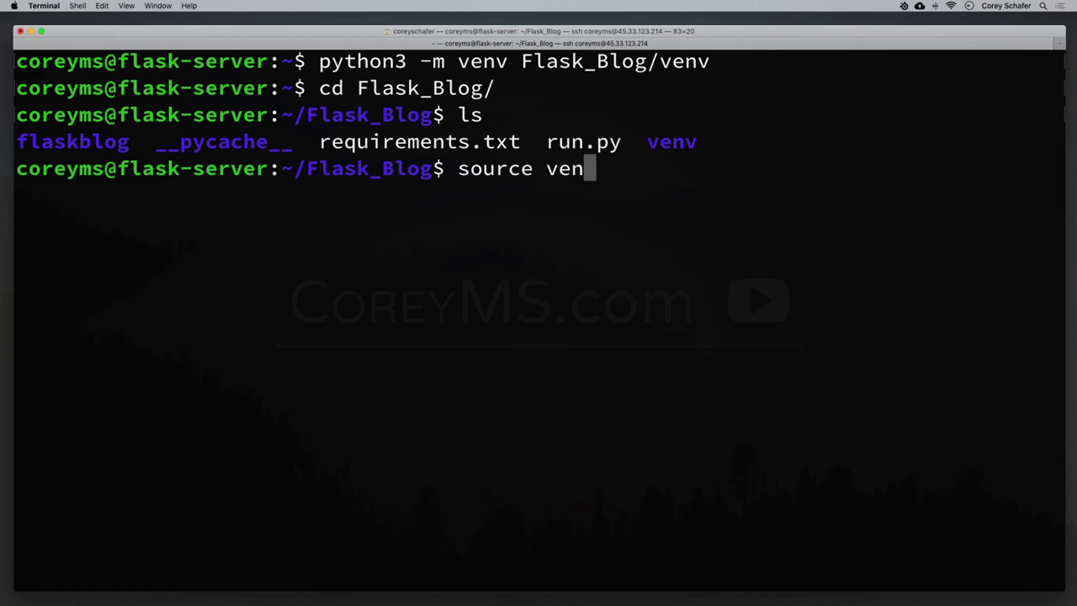
pyautogui.write('v/bin/')
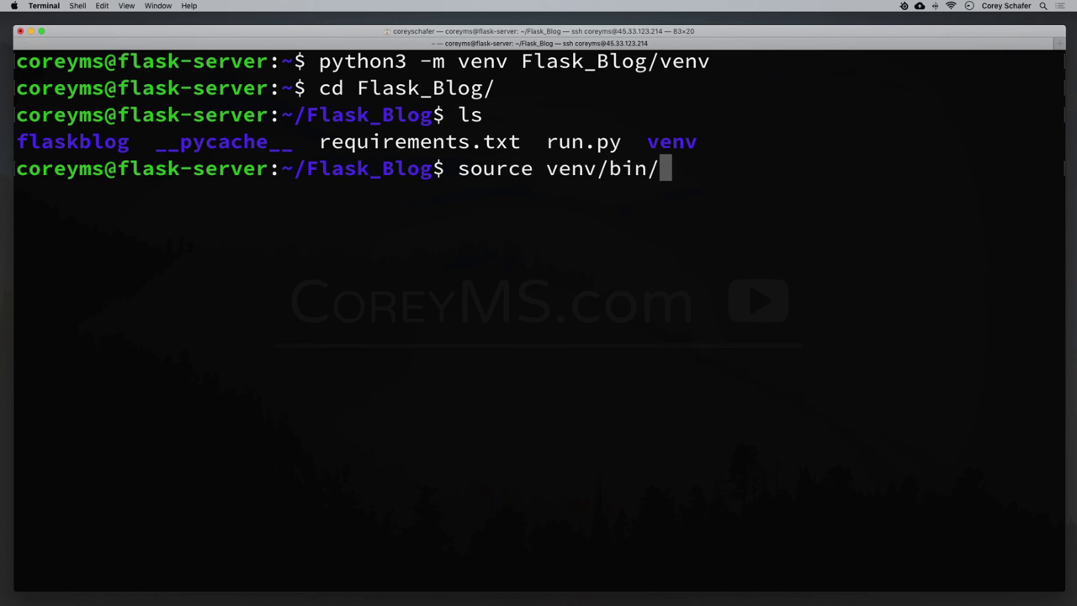
pyautogui.write('activate')
pyautogui.press('Return')
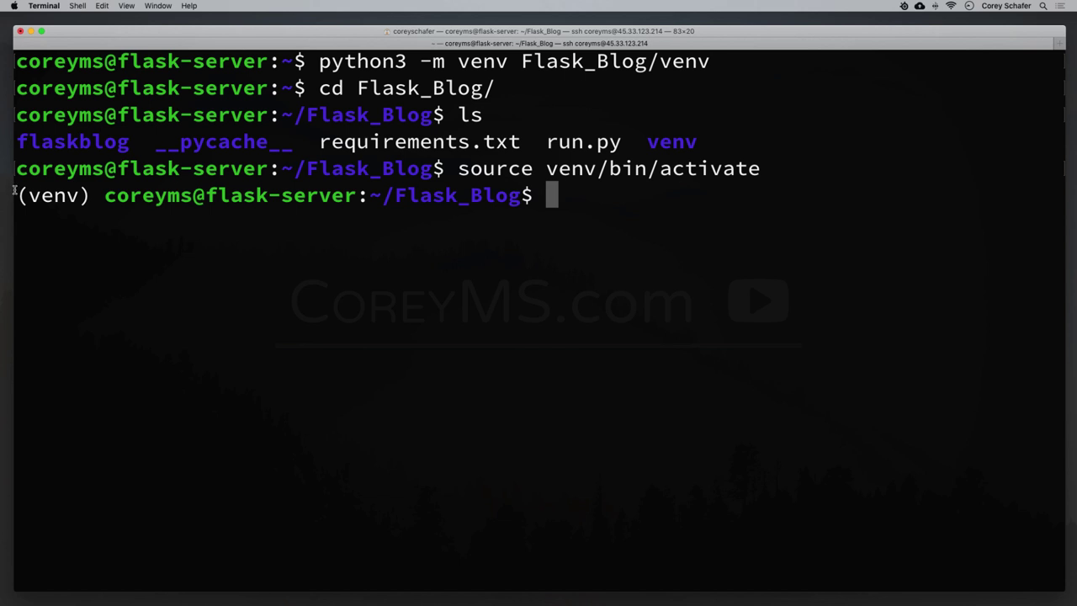
pyautogui.moveTo(21, 195); pyautogui.dragTo(92, 195)
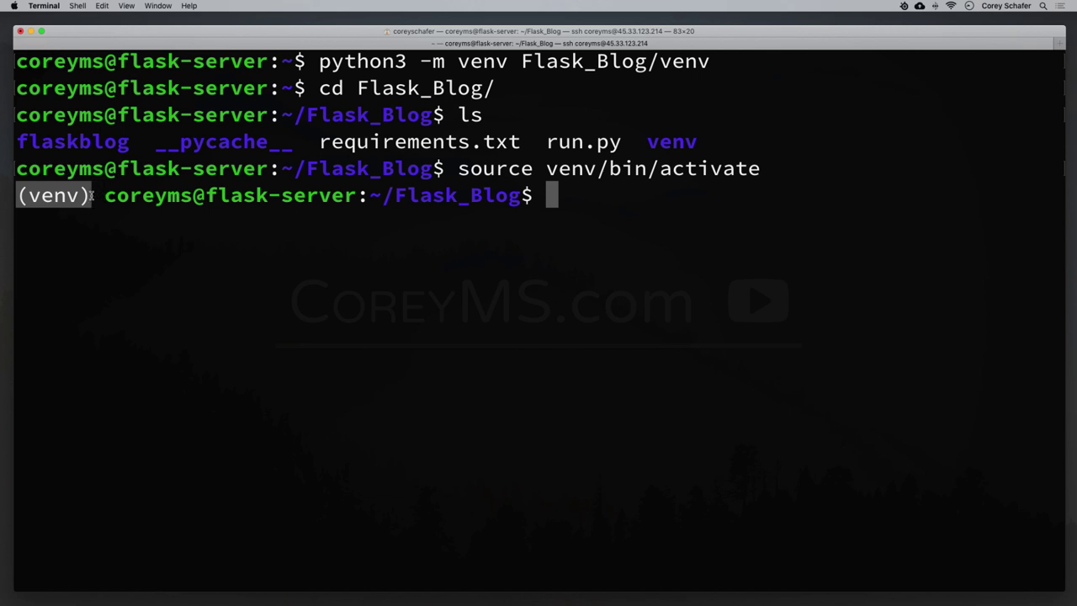
pyautogui.moveTo(18, 195); pyautogui.dragTo(93, 195)
pyautogui.click(660, 211)
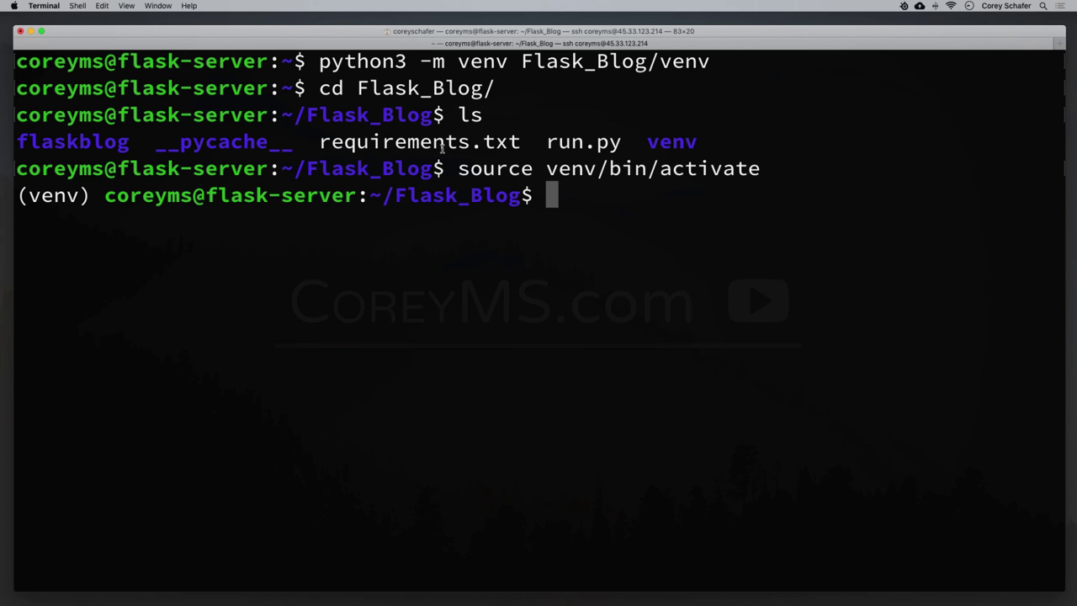
pyautogui.moveTo(319, 142); pyautogui.dragTo(523, 142)
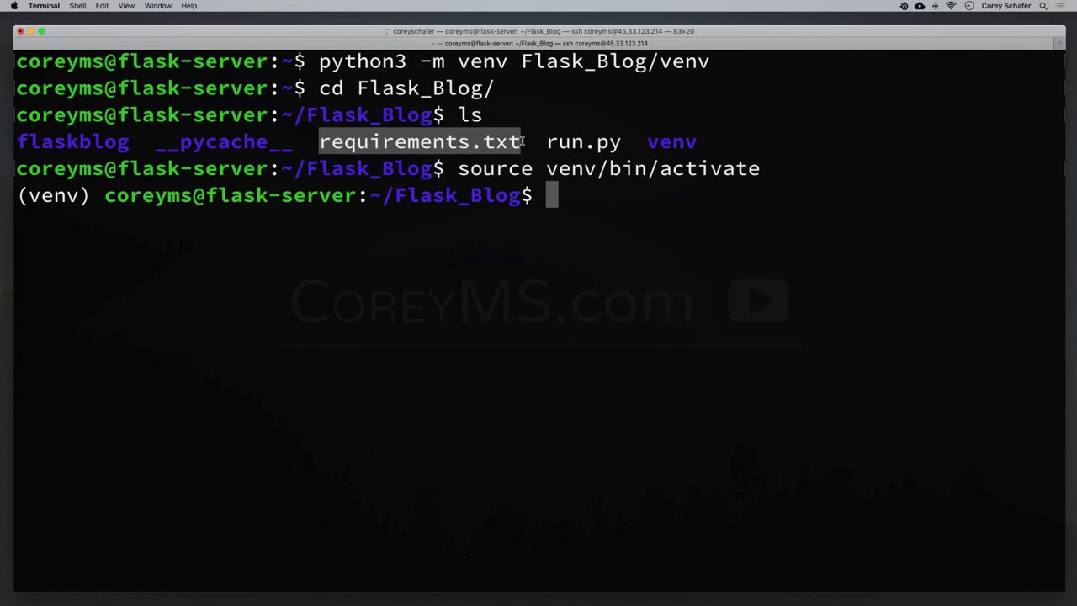
pyautogui.click(599, 190)
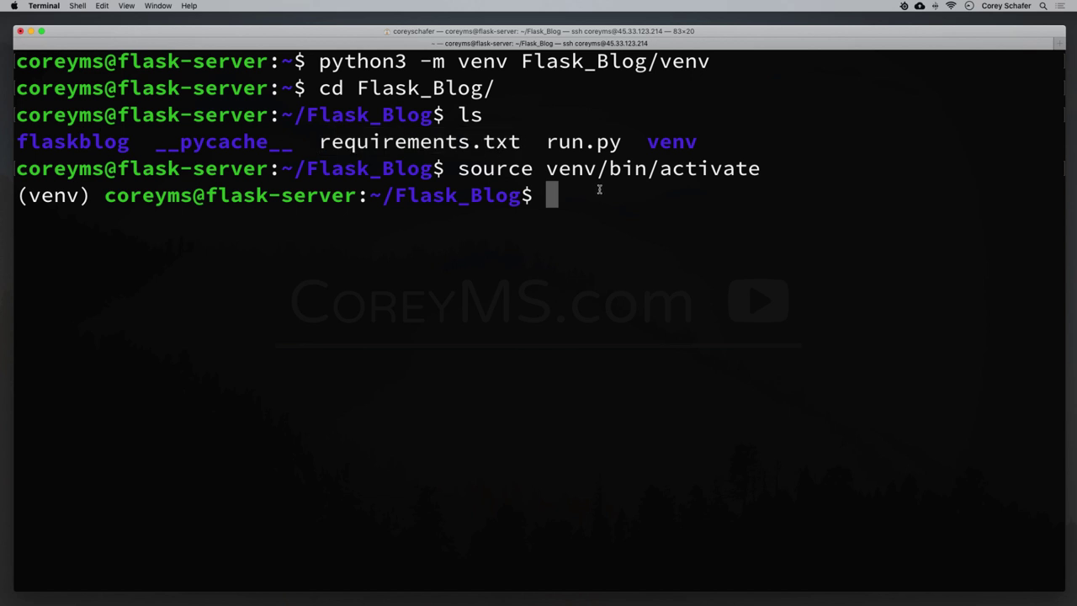
# Install the Flask_Blog packages in the server venv with pip install -r requirements.txt.
pyautogui.write('pip install ')
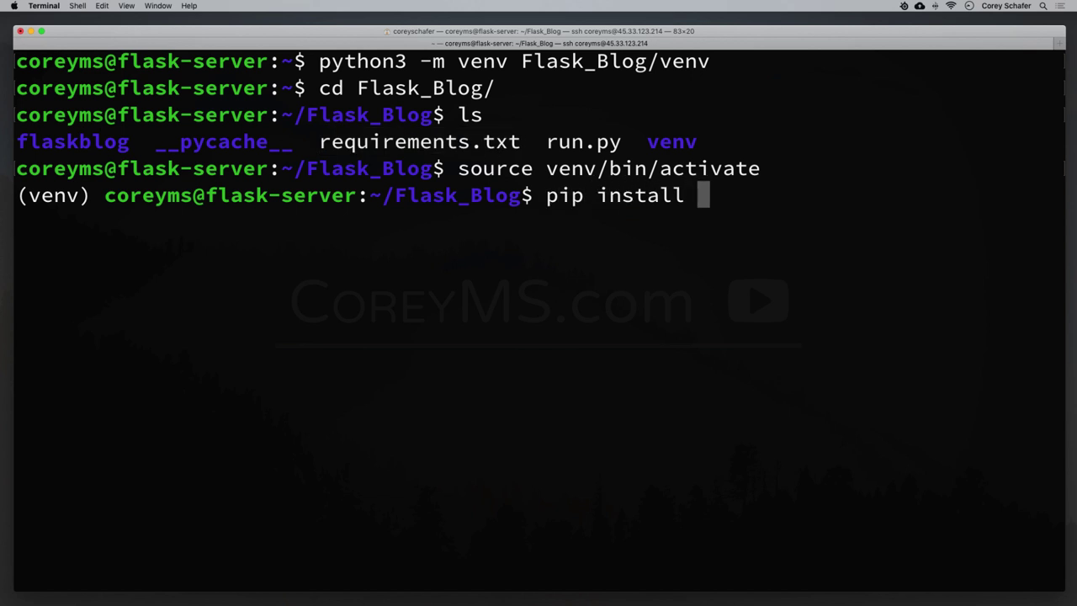
pyautogui.write('-r r')
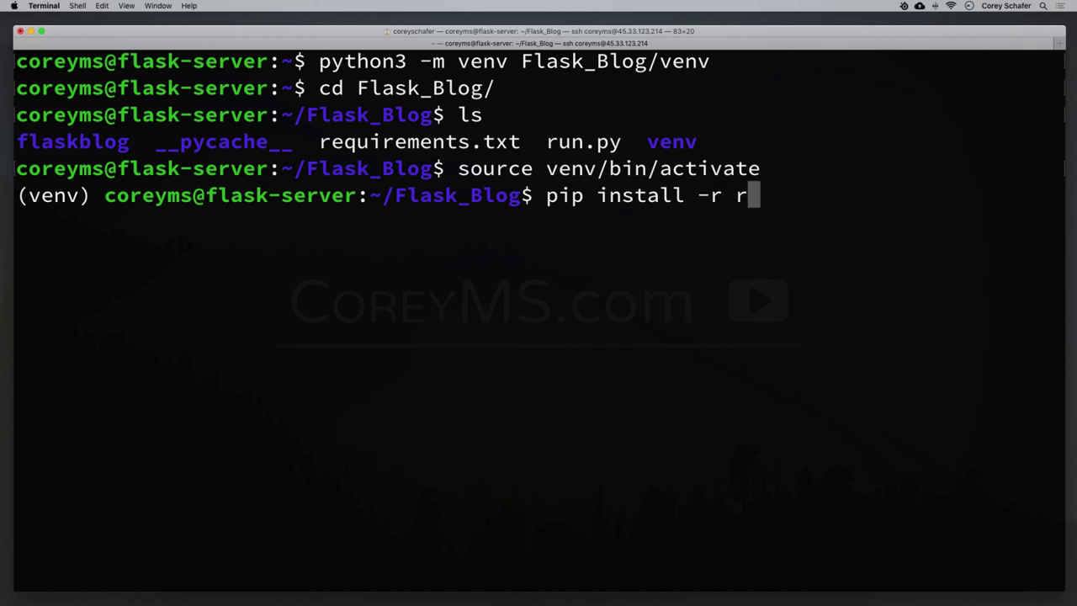
pyautogui.write('e')
pyautogui.press('Tab')
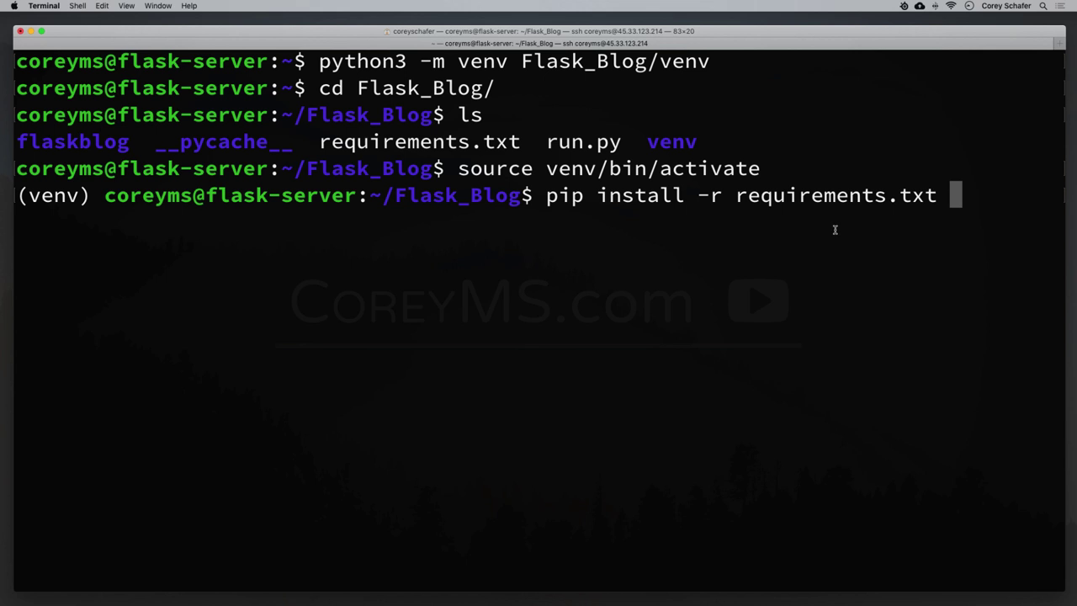
pyautogui.press('Return')
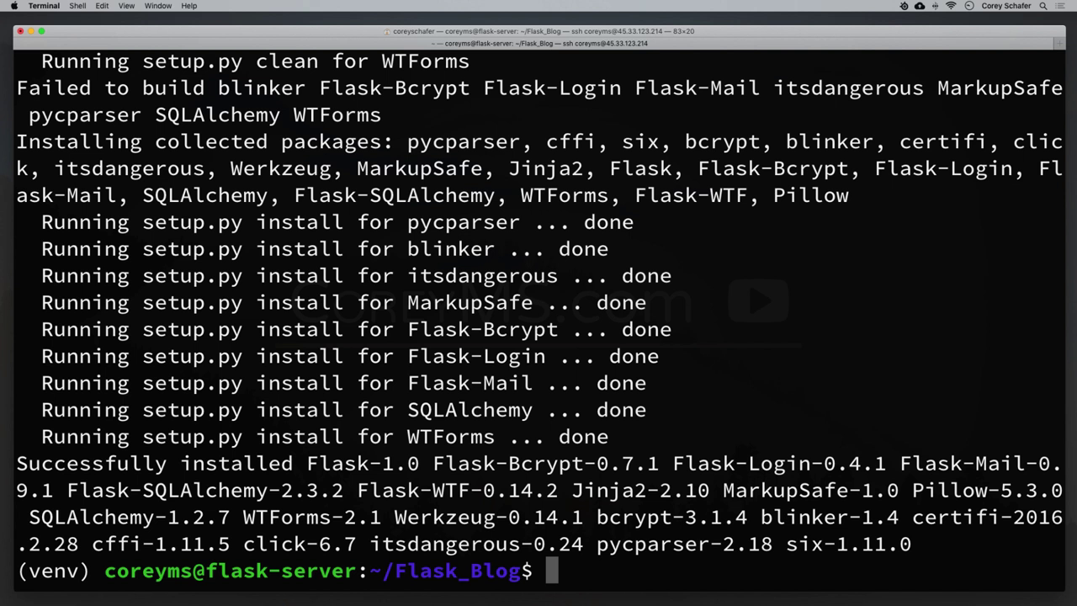
# Clear the server terminal and bring the local Terminal window back to front.
pyautogui.press('super+k')
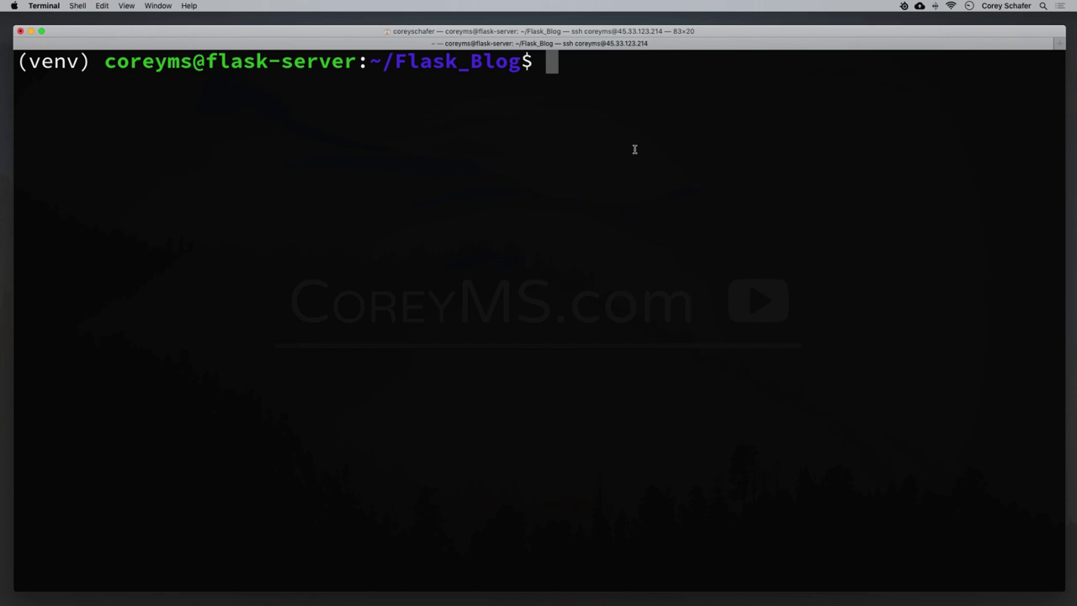
pyautogui.moveTo(766, 588)
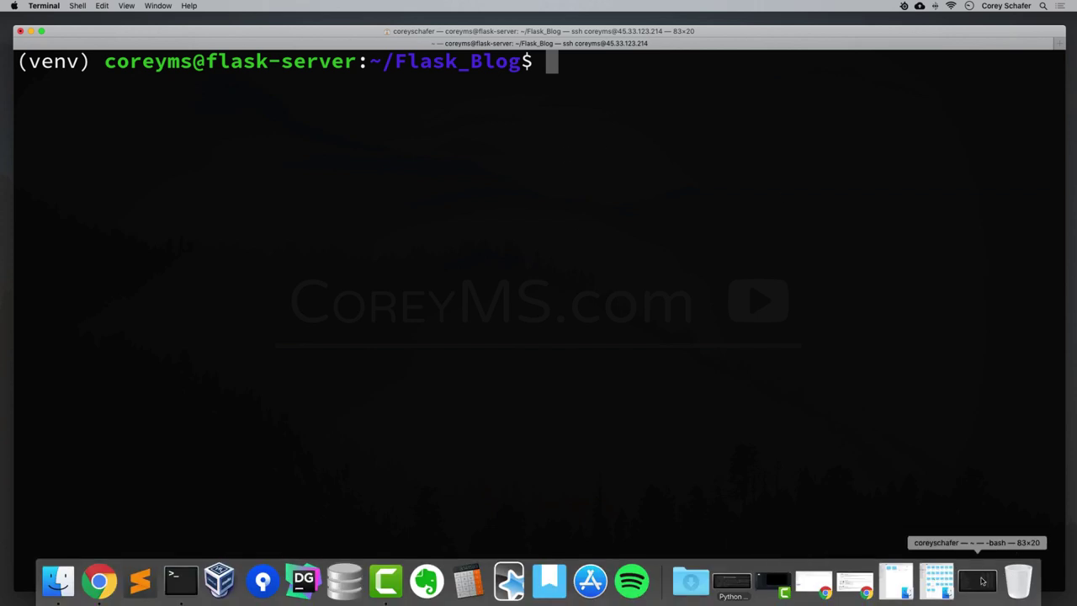
pyautogui.click(981, 581)
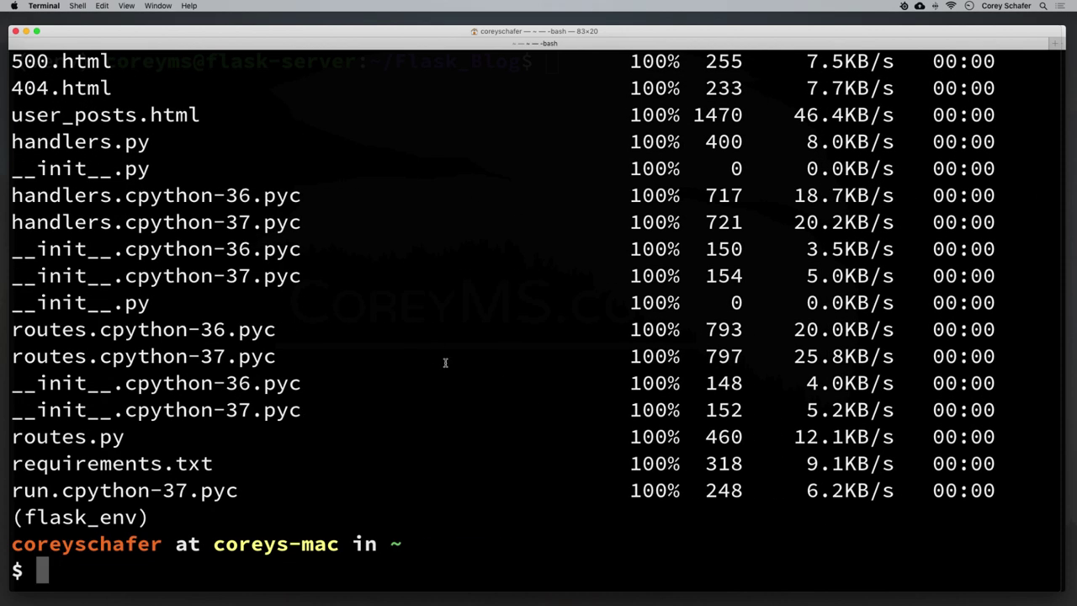
# Clear the screen and start a local Python session with os imported.
pyautogui.press('super+k')
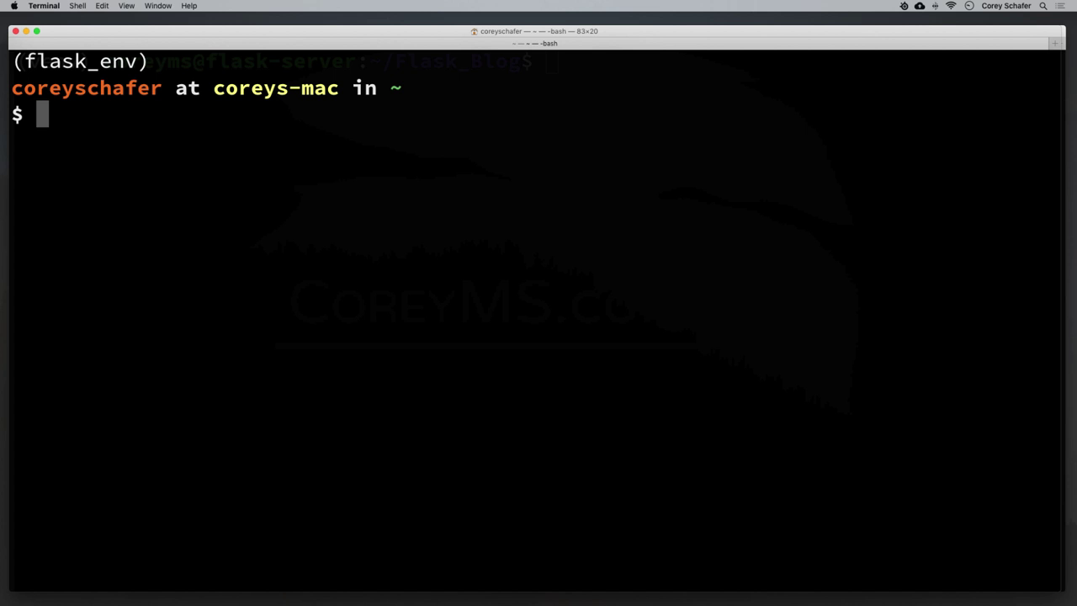
pyautogui.write('python')
pyautogui.press('Return')
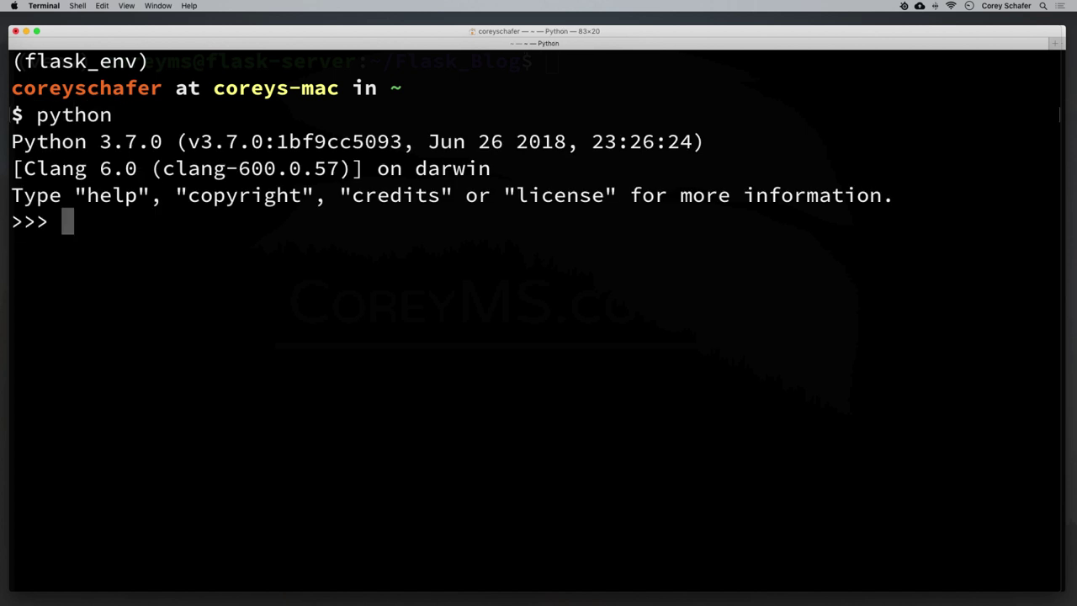
pyautogui.write('impo')
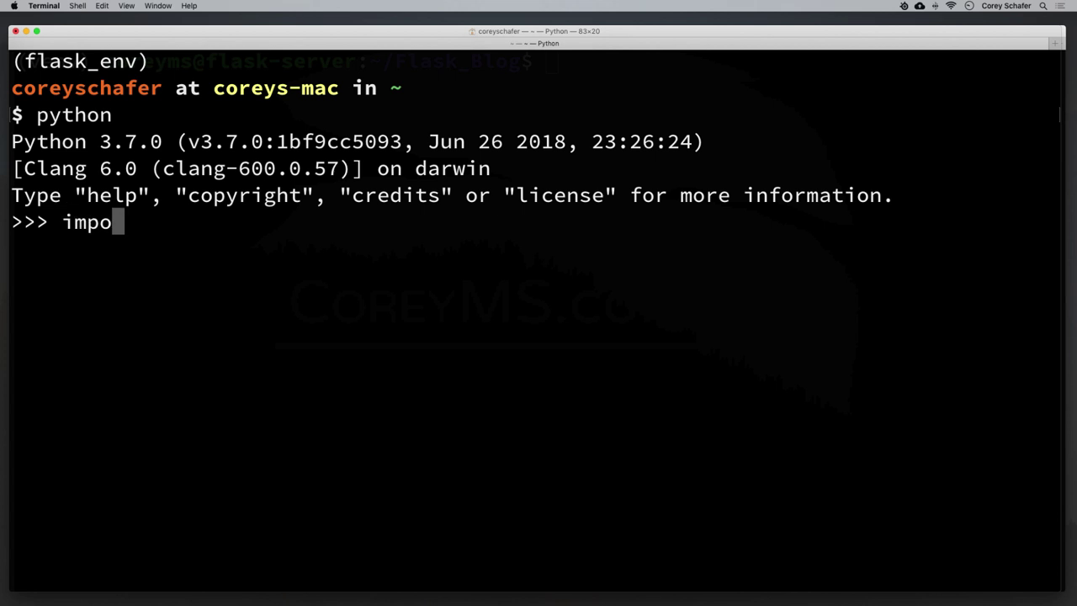
pyautogui.write('rt os')
pyautogui.press('Return')
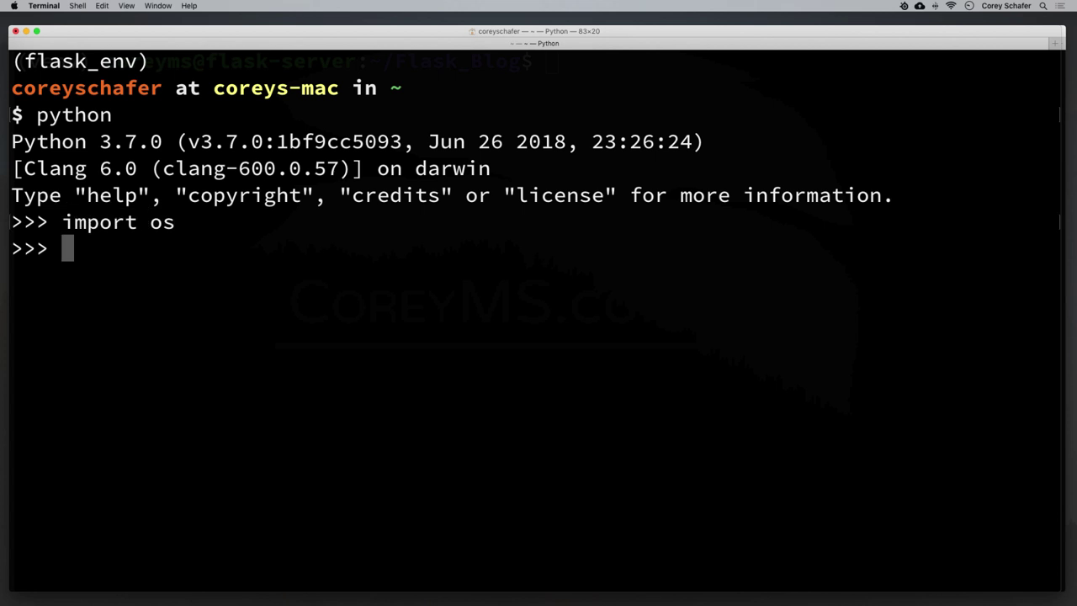
# Print the SECRET_KEY environment value with os.environ.get('SECRET_KEY').
pyautogui.write('os.env')
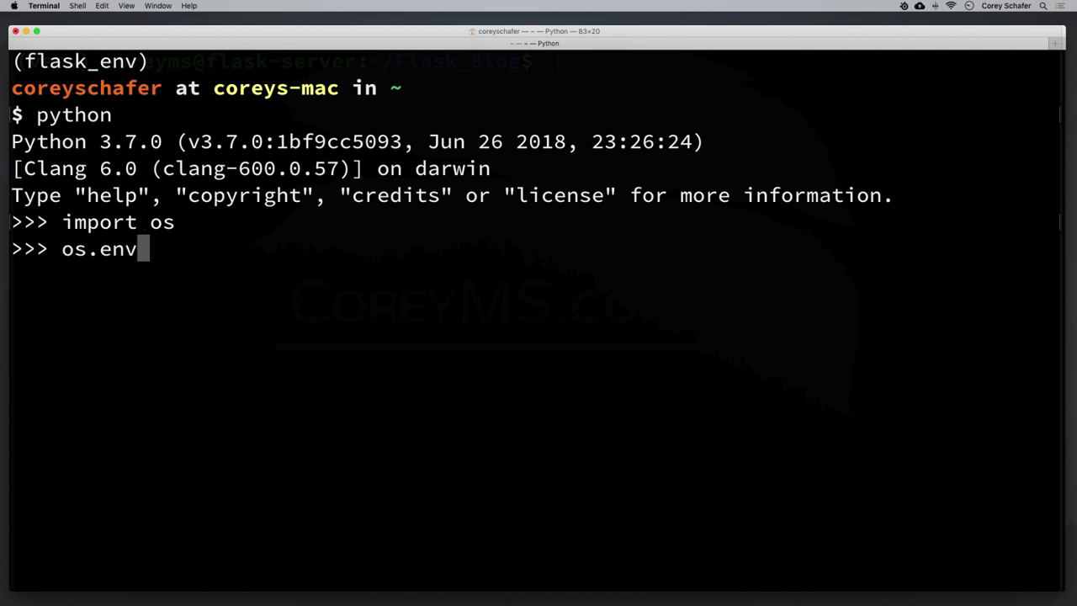
pyautogui.write("iron.get('')")
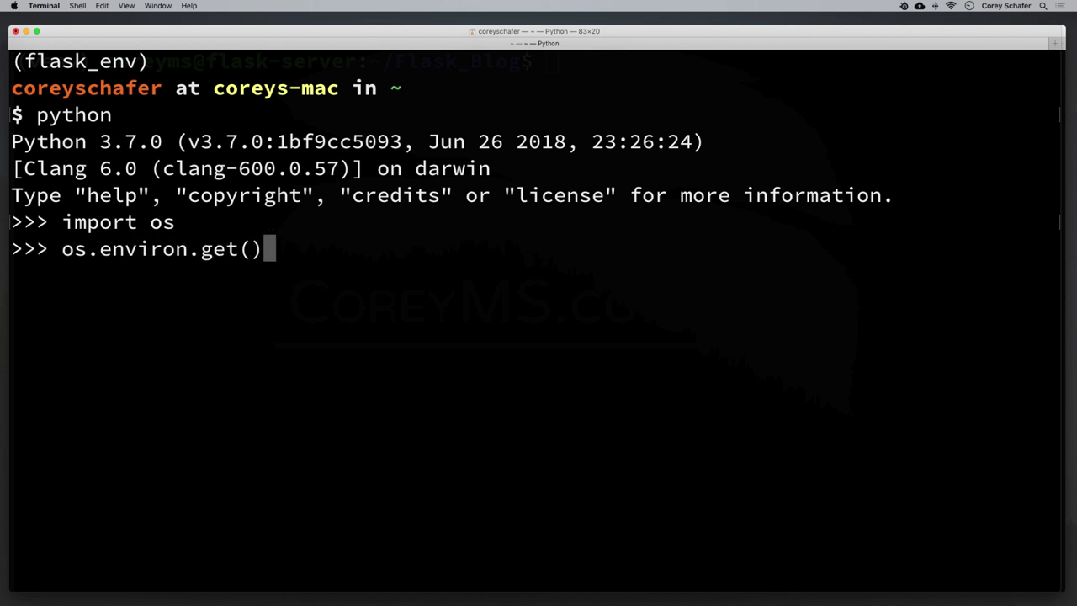
pyautogui.press('Left')
pyautogui.write("''")
pyautogui.press('Left')
pyautogui.write('SECRET_KEY')
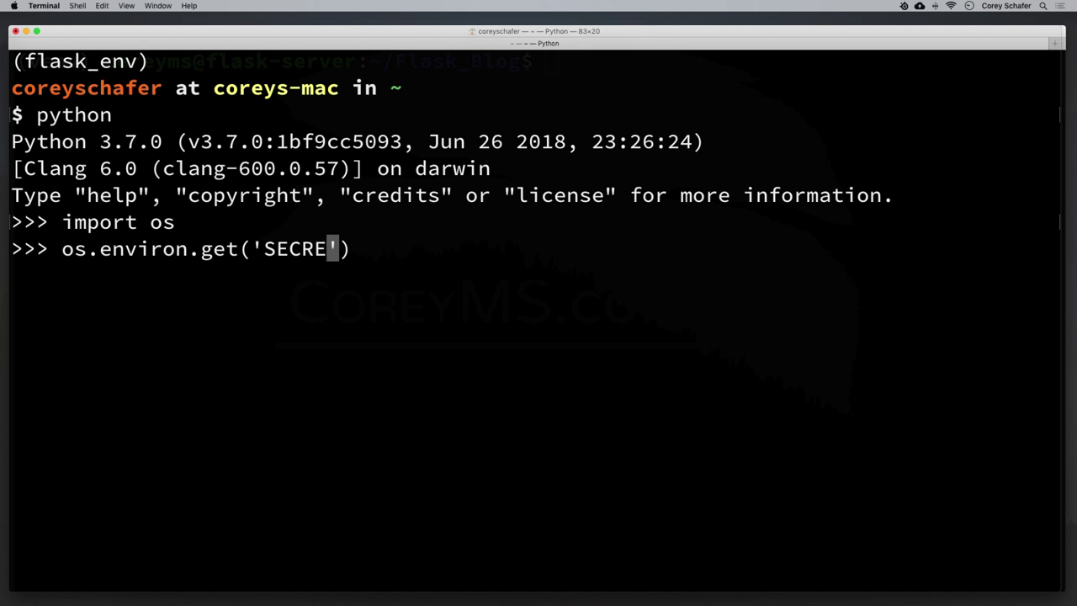
pyautogui.press('Return')
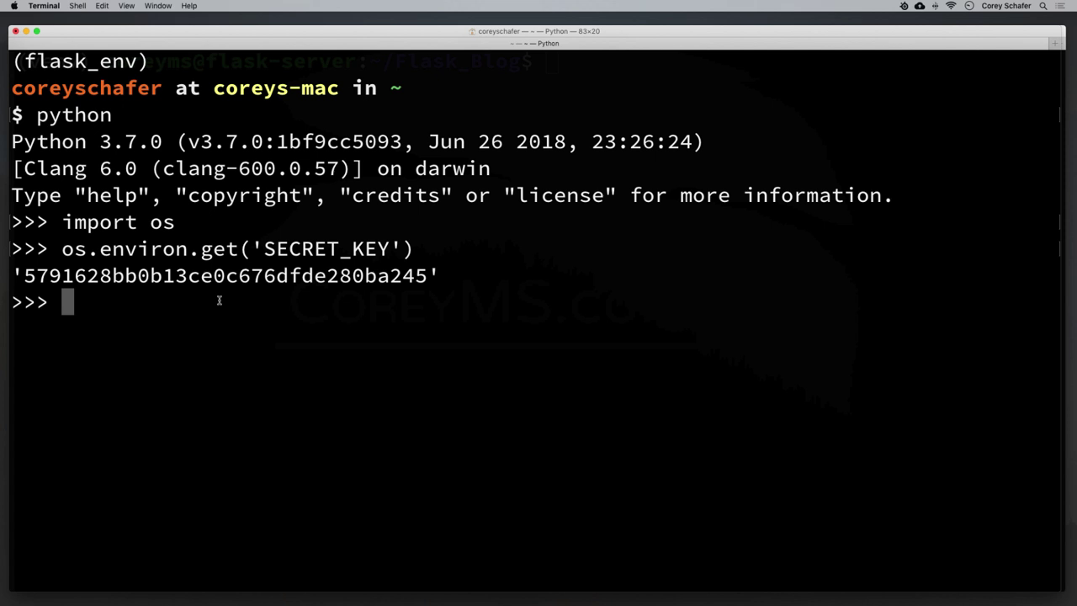
# Edit the recalled lookup into os.environ.get('SQLALCHEMY_DATABASE_URI').
pyautogui.press('Up')
pyautogui.press('Left')
pyautogui.press('Left')
pyautogui.press('BackSpace')
pyautogui.press('BackSpace')
pyautogui.press('BackSpace')
pyautogui.press('BackSpace')
pyautogui.press('BackSpace')
pyautogui.press('BackSpace')
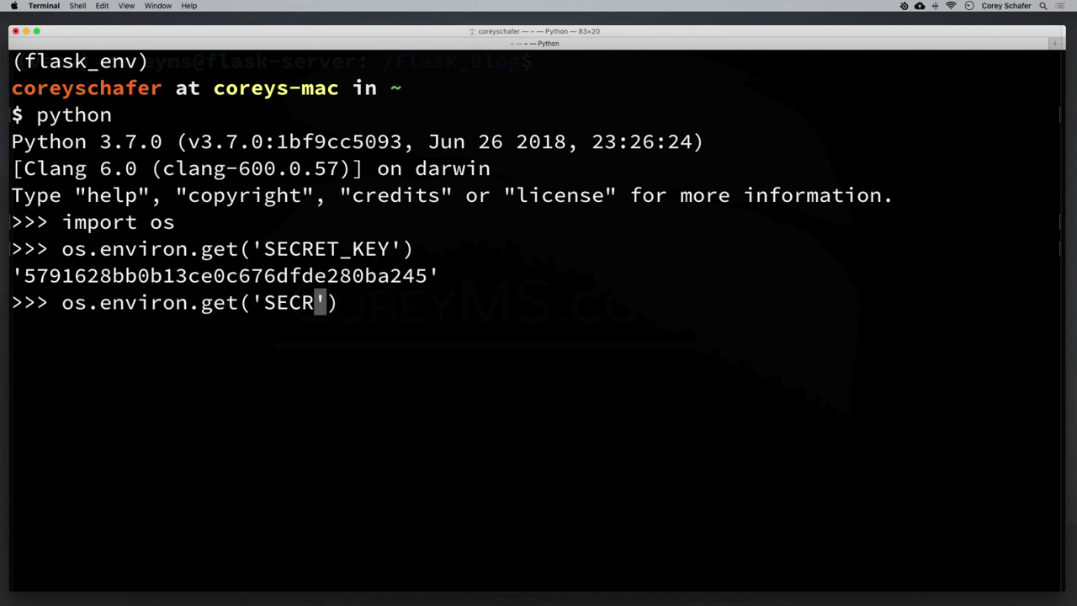
pyautogui.press('BackSpace')
pyautogui.press('BackSpace')
pyautogui.press('BackSpace')
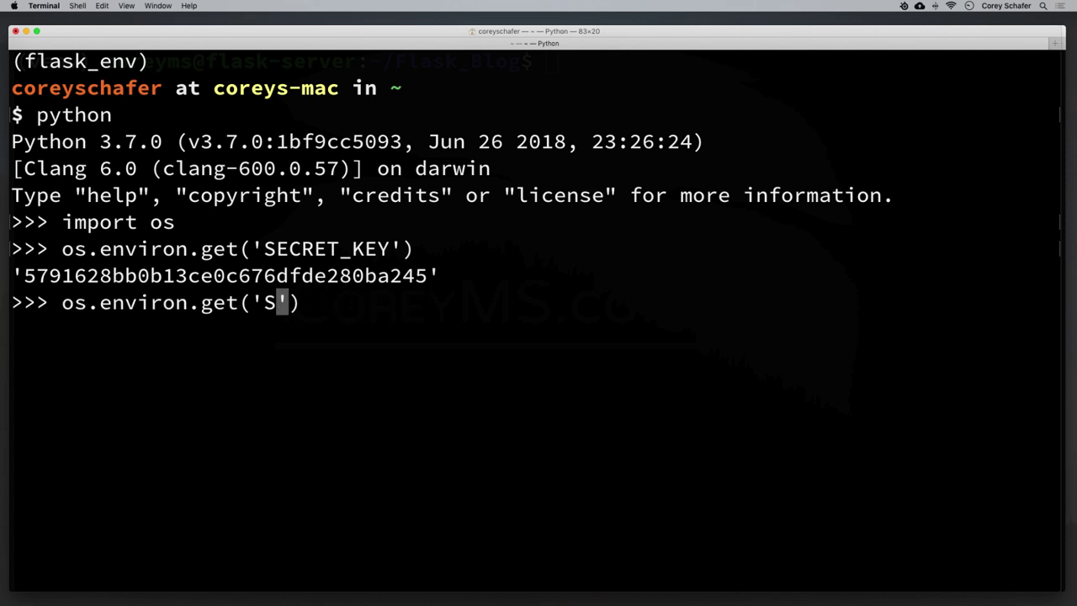
pyautogui.write('QLALCHEM')
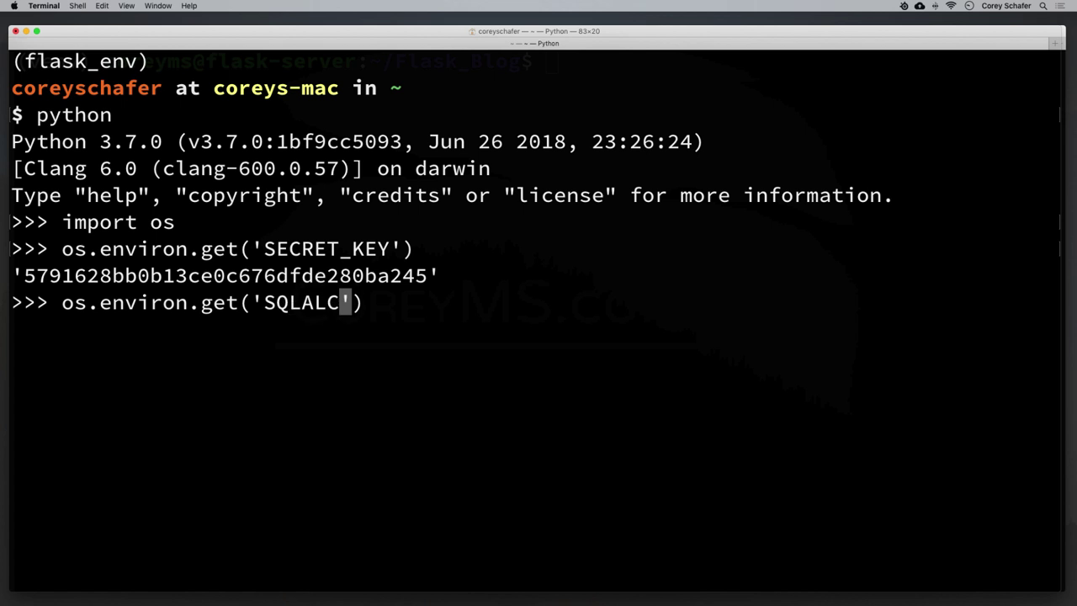
pyautogui.write('Y_DATABASE')
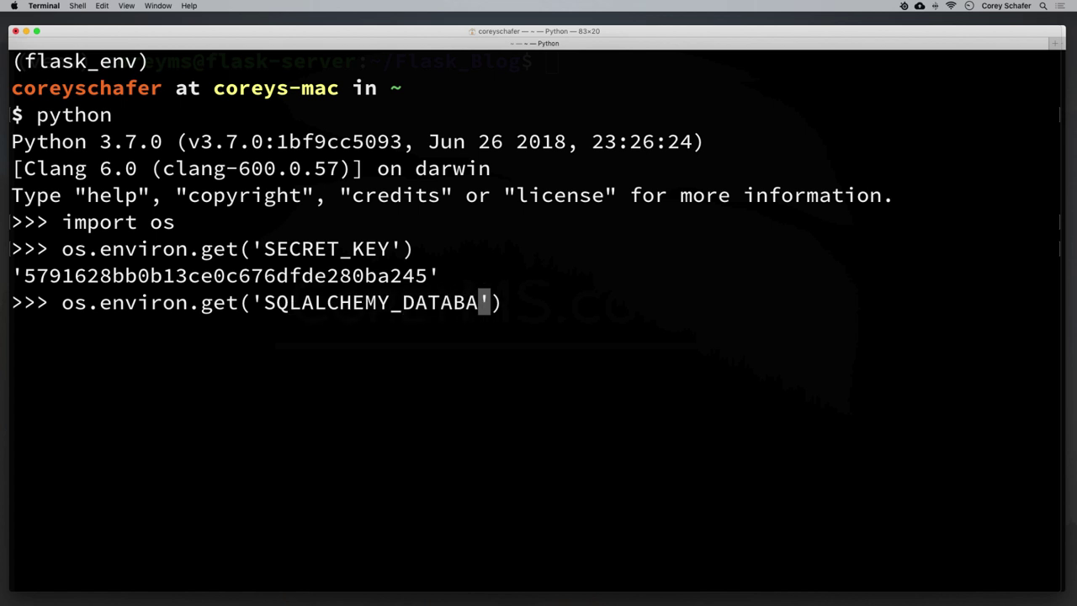
pyautogui.write('_URI')
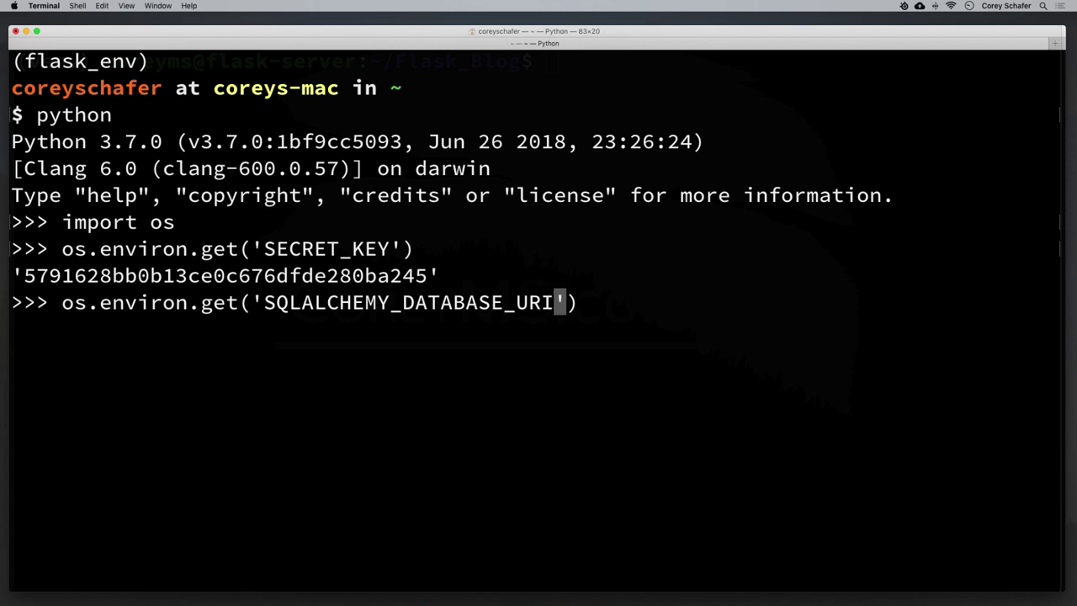
# Print the SQLALCHEMY_DATABASE_URI value sqlite:///site.db and highlight the variable names.
pyautogui.press('Return')
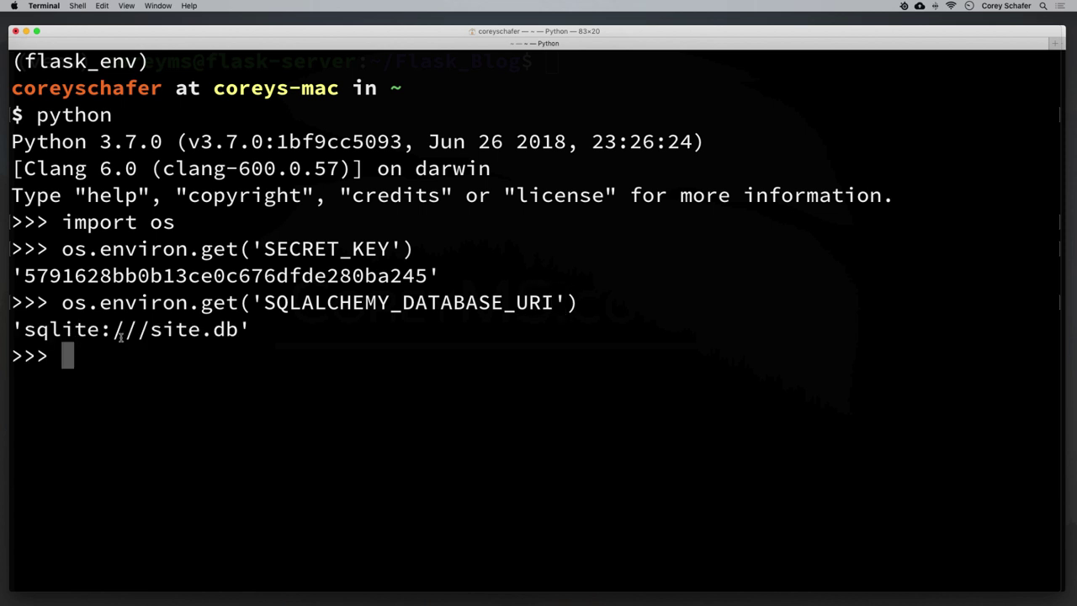
pyautogui.moveTo(264, 302); pyautogui.dragTo(556, 303)
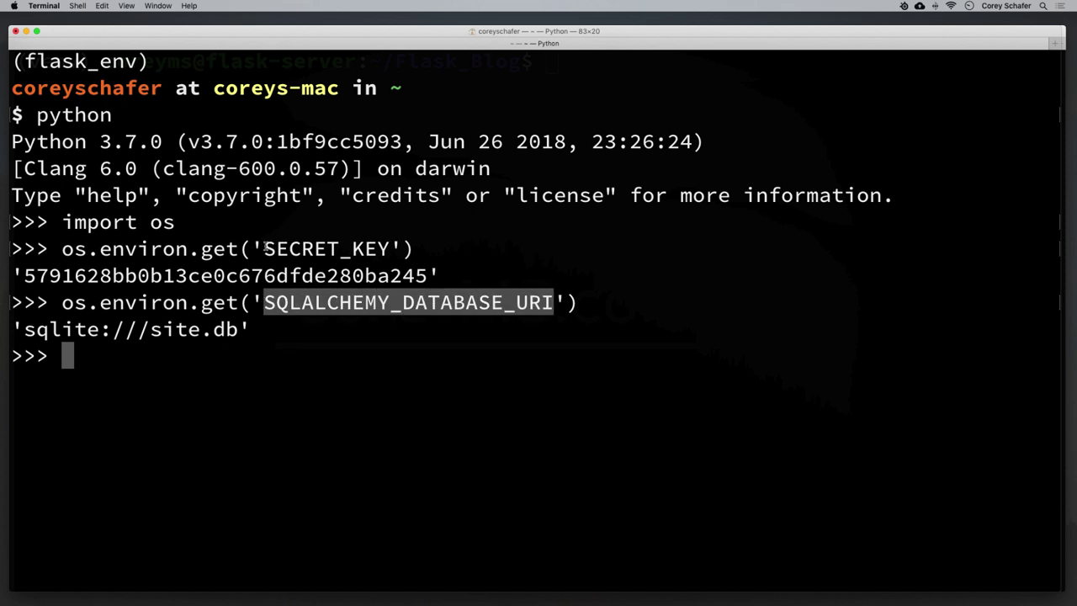
pyautogui.moveTo(264, 248); pyautogui.dragTo(394, 249)
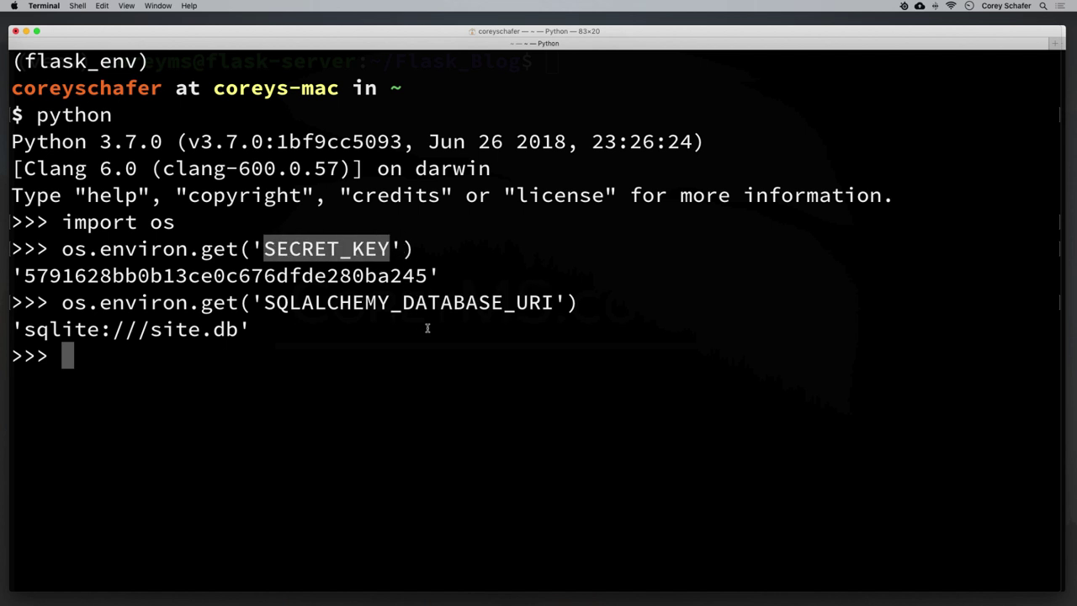
pyautogui.moveTo(62, 249); pyautogui.dragTo(452, 248)
pyautogui.moveTo(92, 249); pyautogui.dragTo(383, 256)
pyautogui.moveTo(262, 303); pyautogui.dragTo(538, 307)
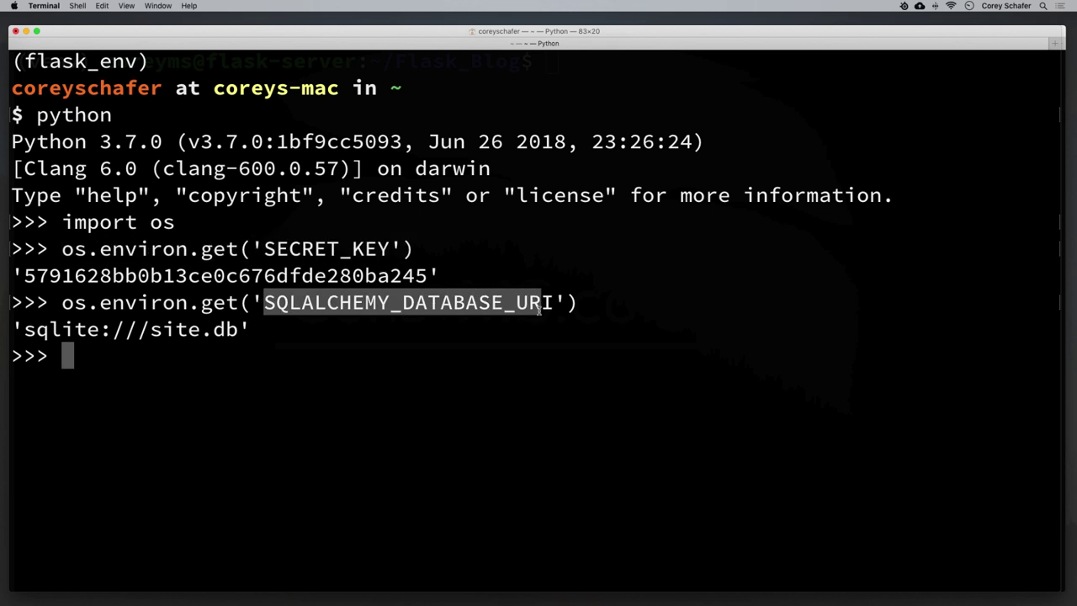
pyautogui.click(426, 338)
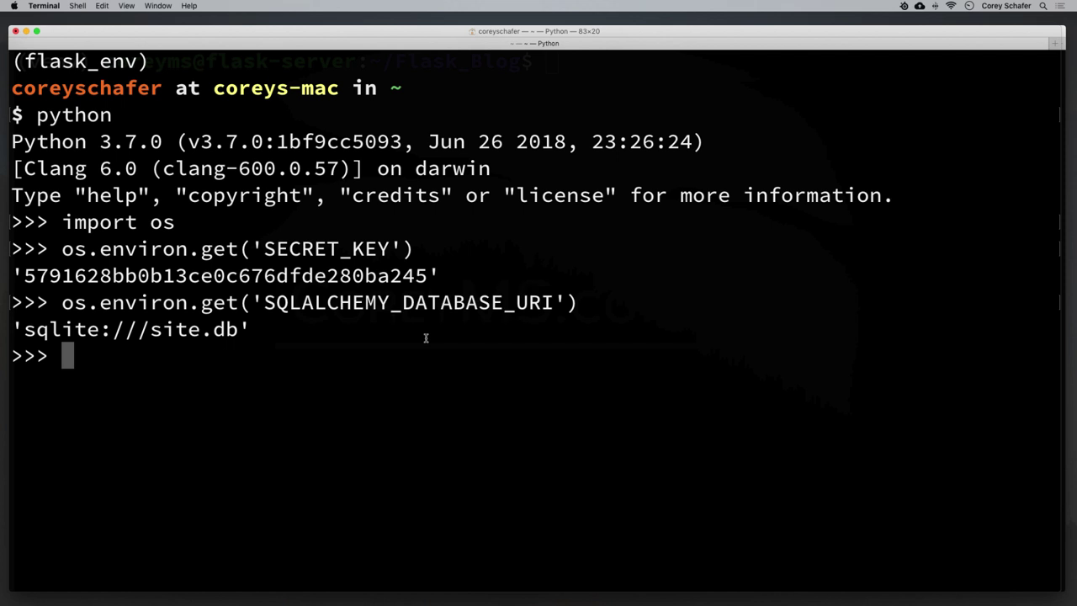
# Print the EMAIL_USER environment value with os.environ.get('EMAIL_USER').
pyautogui.press('Up')
pyautogui.press('Left')
pyautogui.press('Left')
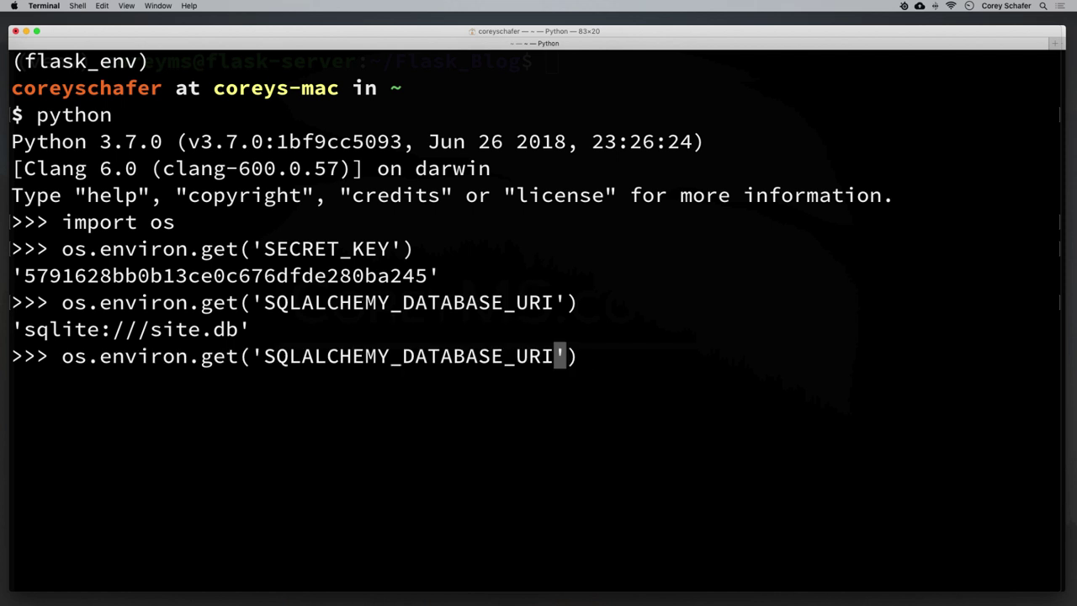
pyautogui.press('BackSpace')
pyautogui.press('BackSpace')
pyautogui.press('BackSpace')
pyautogui.press('BackSpace')
pyautogui.press('BackSpace')
pyautogui.press('BackSpace')
pyautogui.press('BackSpace')
pyautogui.press('BackSpace')
pyautogui.press('BackSpace')
pyautogui.press('BackSpace')
pyautogui.press('BackSpace')
pyautogui.press('BackSpace')
pyautogui.press('BackSpace')
pyautogui.press('BackSpace')
pyautogui.press('BackSpace')
pyautogui.press('BackSpace')
pyautogui.press('BackSpace')
pyautogui.press('BackSpace')
pyautogui.press('BackSpace')
pyautogui.press('BackSpace')
pyautogui.press('BackSpace')
pyautogui.press('BackSpace')
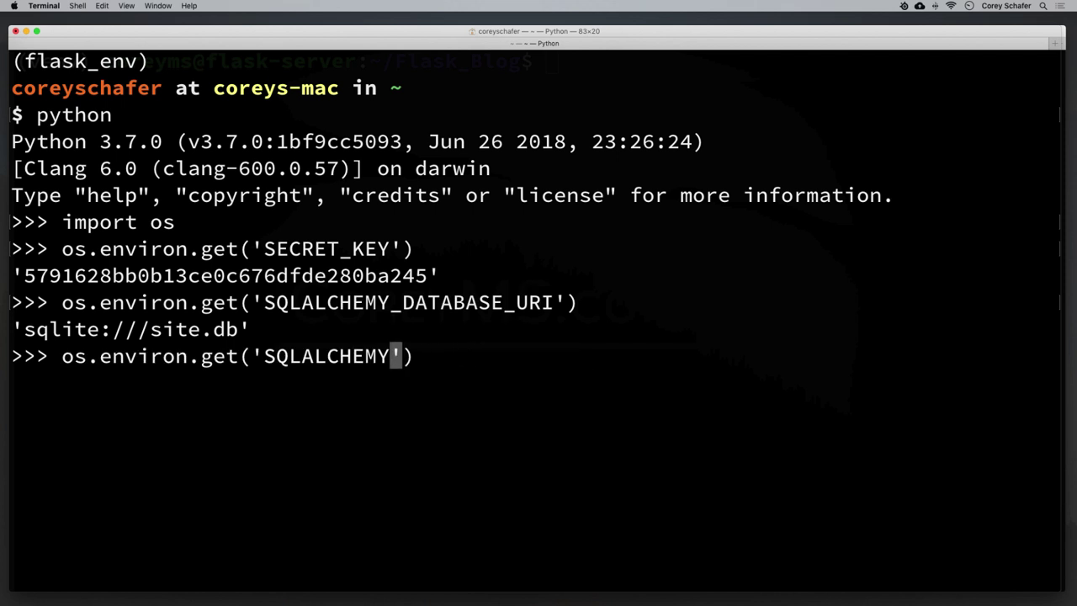
pyautogui.press('BackSpace')
pyautogui.write('EMAIL_USER')
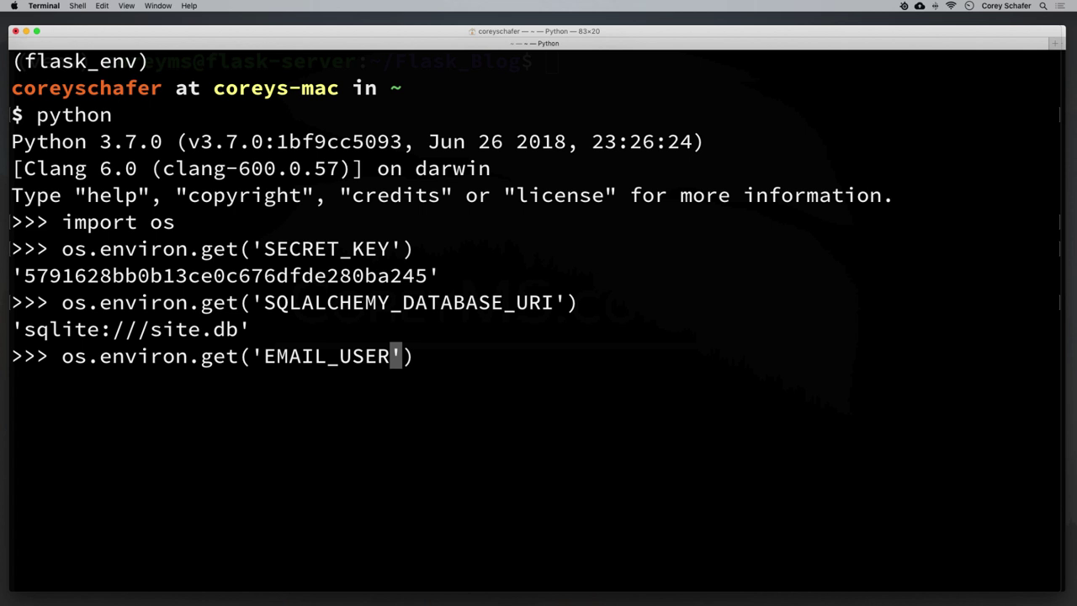
pyautogui.press('Return')
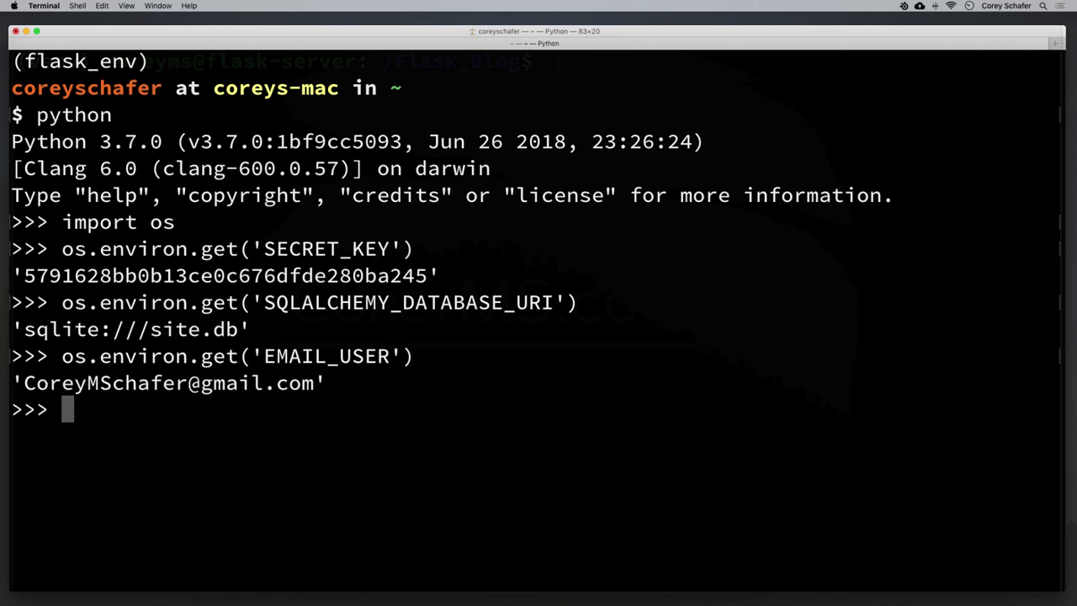
# Edit the recalled lookup into os.environ.get('EMAIL_PASS').
pyautogui.press('Up')
pyautogui.press('Left')
pyautogui.press('Left')
pyautogui.press('BackSpace')
pyautogui.press('BackSpace')
pyautogui.press('BackSpace')
pyautogui.press('BackSpace')
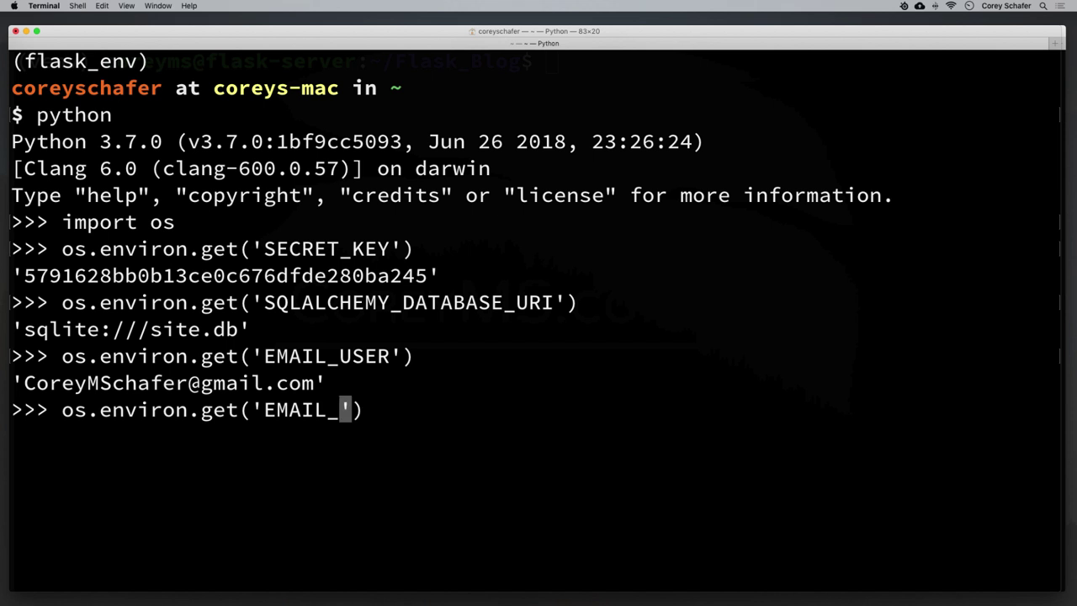
pyautogui.write('PASS')
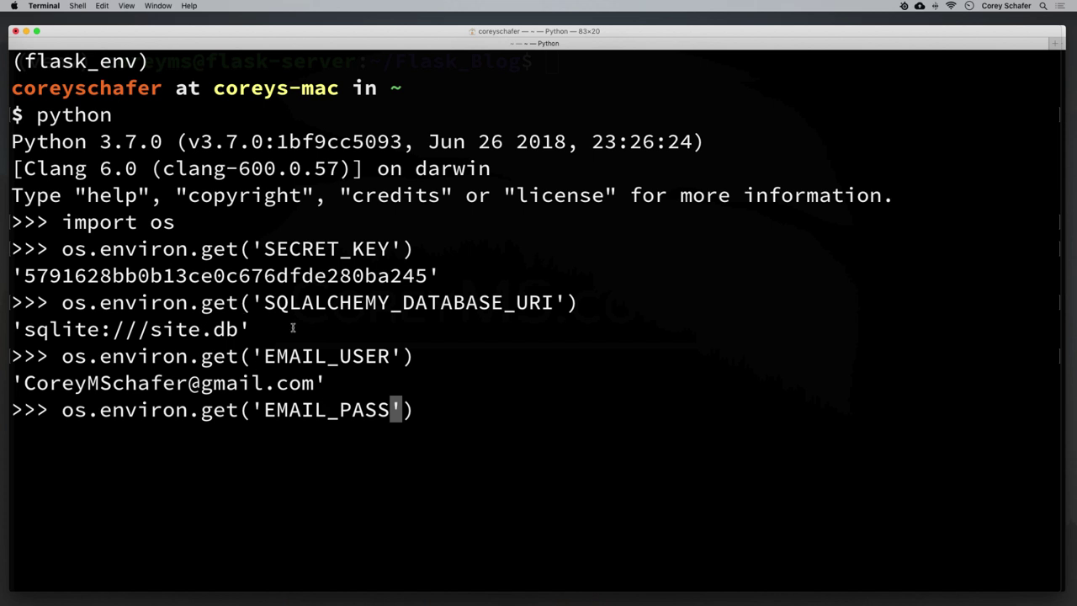
# Create an empty /etc/config.json on the server with sudo touch.
pyautogui.moveTo(187, 588)
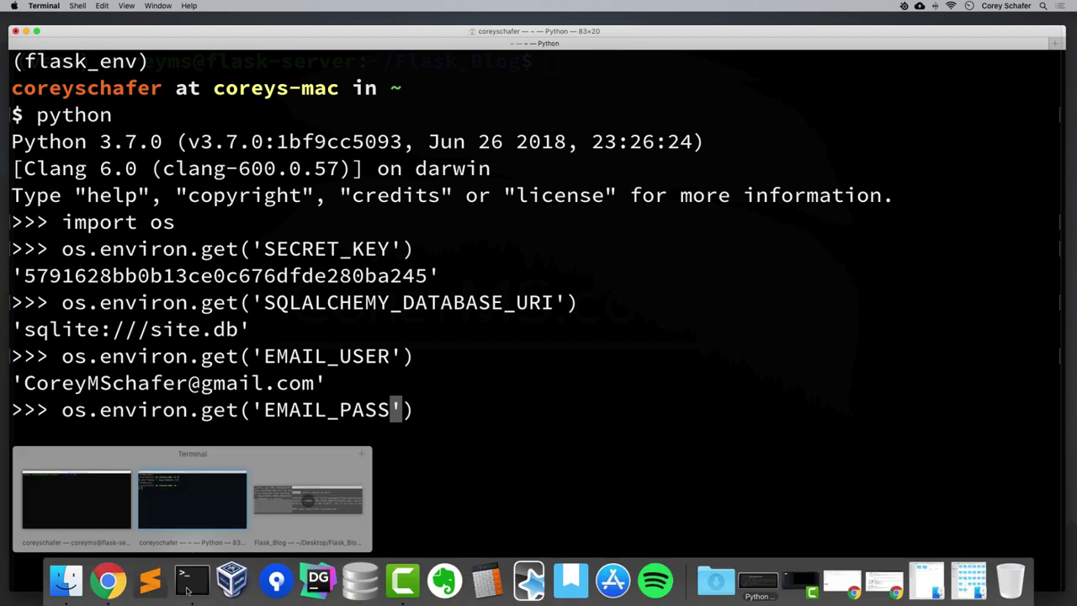
pyautogui.click(113, 488)
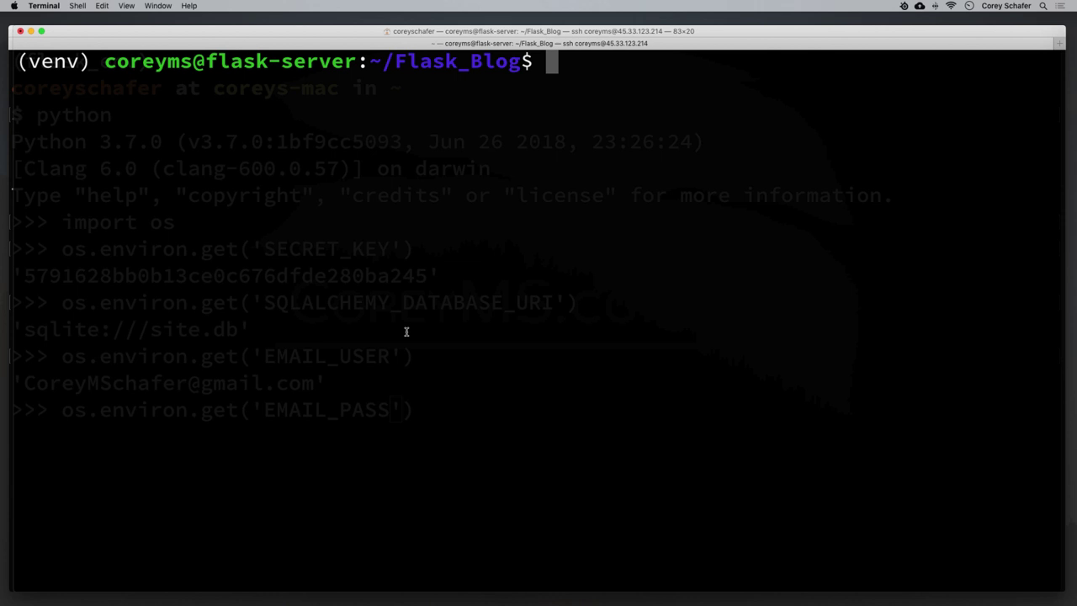
pyautogui.write('sudo touch')
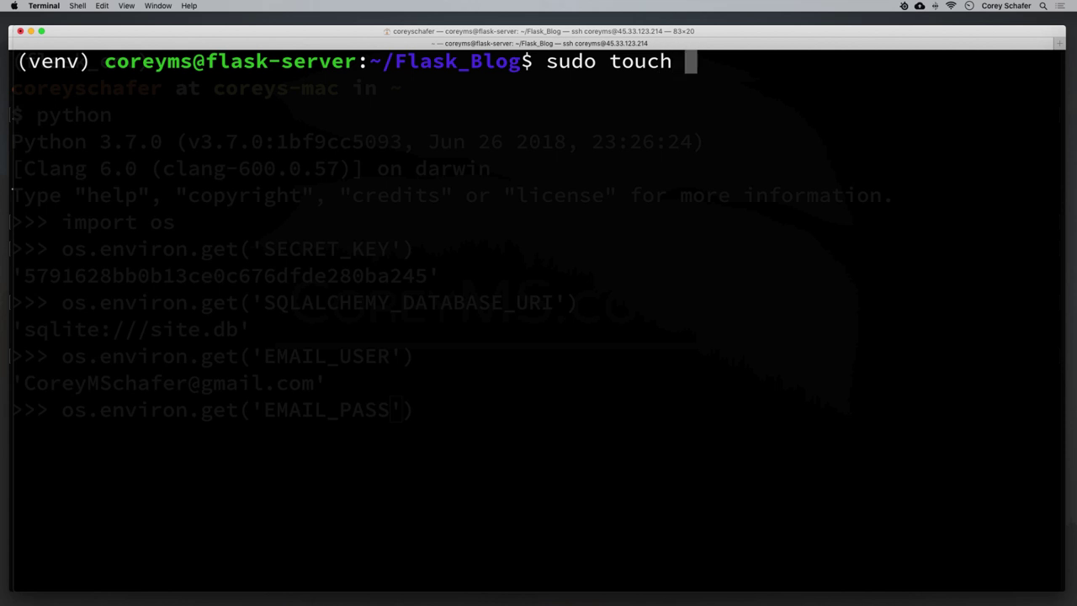
pyautogui.write(' /etc')
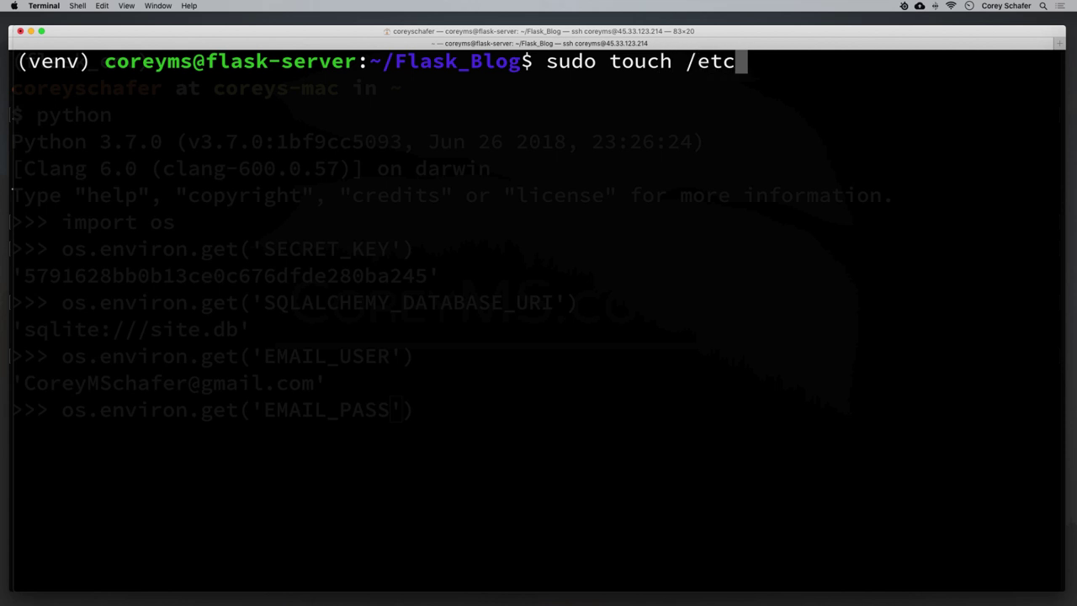
pyautogui.write('/conf')
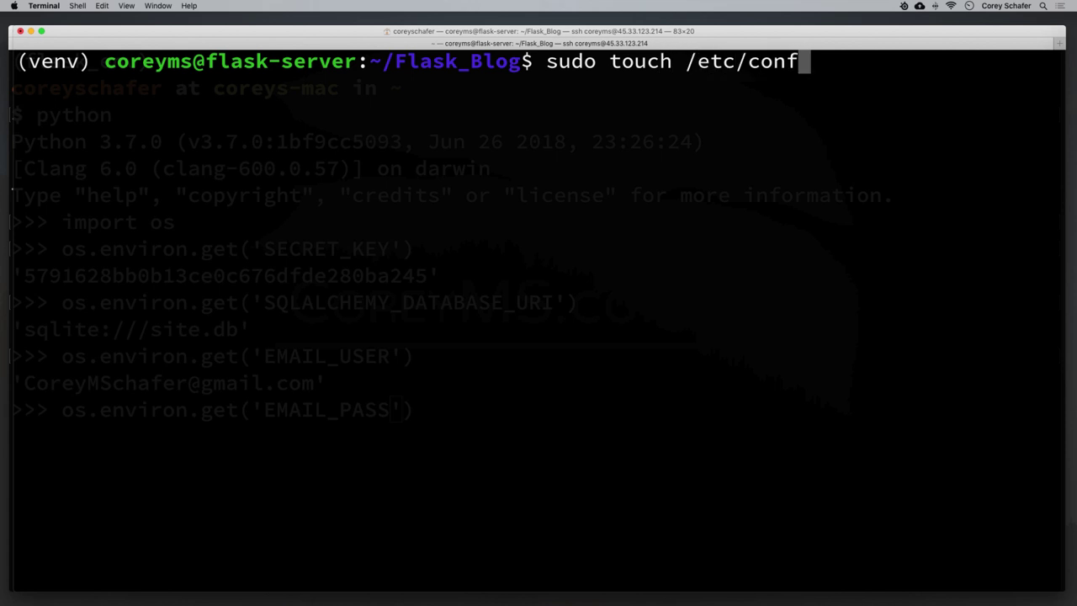
pyautogui.write('ig.json')
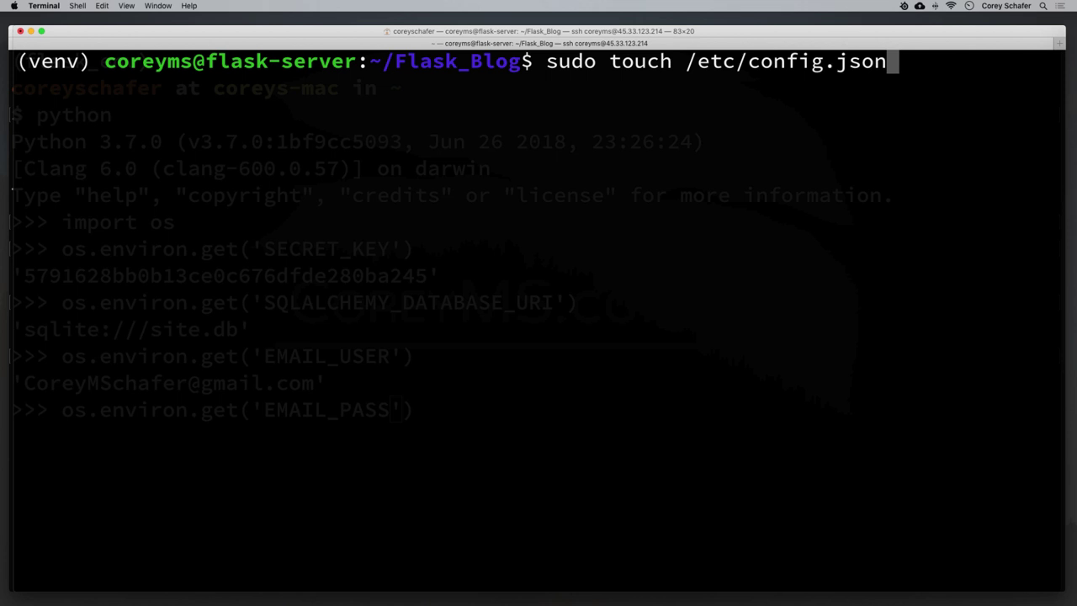
pyautogui.press('Left')
pyautogui.press('Left')
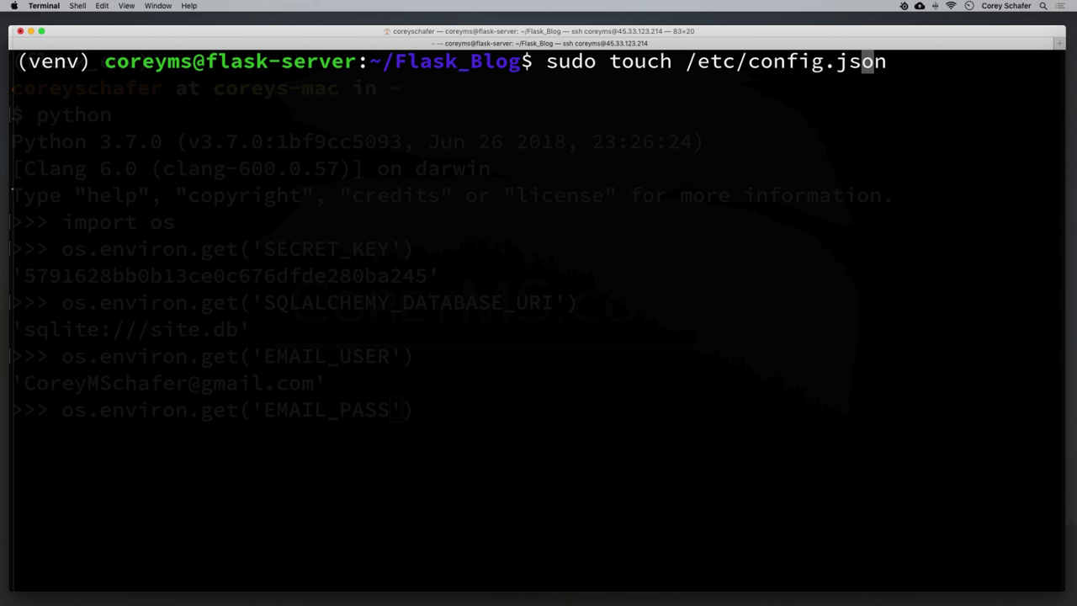
pyautogui.press('Left')
pyautogui.press('Left')
pyautogui.press('Left')
pyautogui.press('Left')
pyautogui.press('Left')
pyautogui.press('Left')
pyautogui.press('Left')
pyautogui.press('Left')
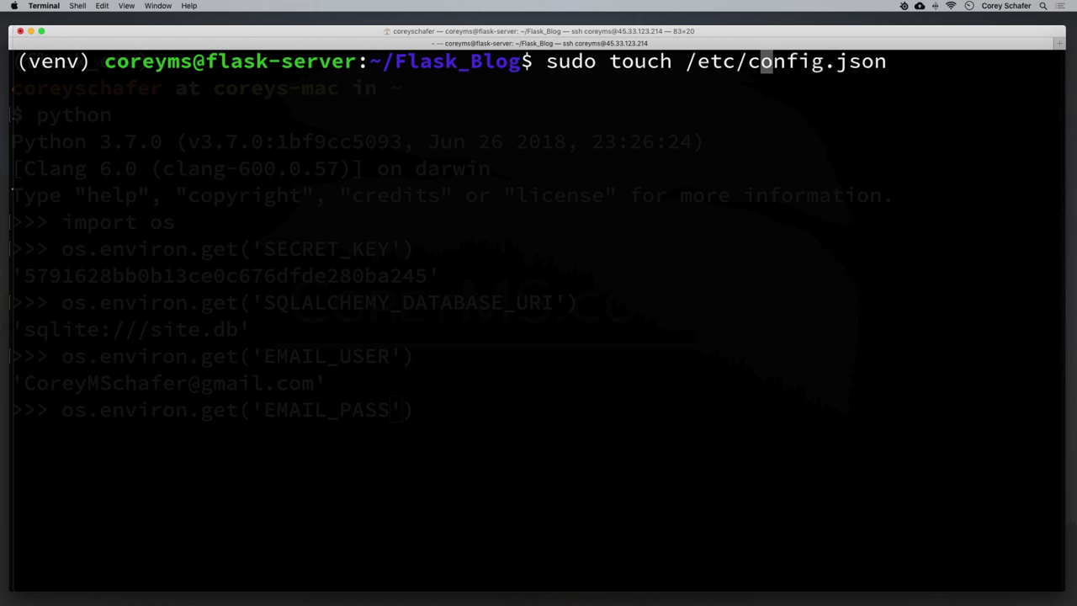
pyautogui.press('Left')
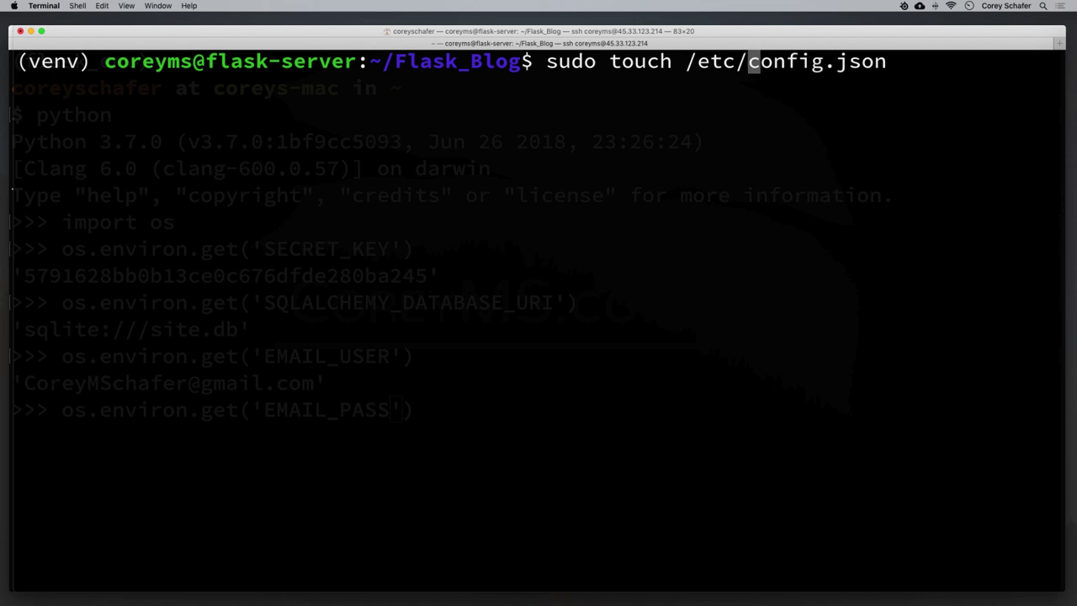
pyautogui.press('Right')
pyautogui.press('Right')
pyautogui.press('Right')
pyautogui.press('Right')
pyautogui.press('Right')
pyautogui.press('Right')
pyautogui.press('Right')
pyautogui.press('Right')
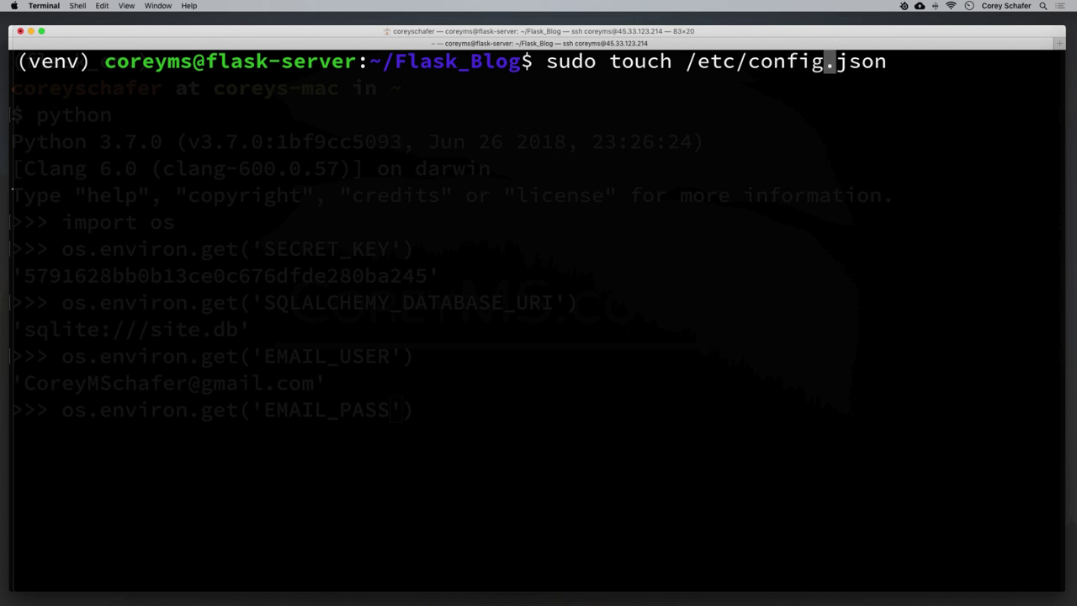
pyautogui.press('Right')
pyautogui.press('Right')
pyautogui.press('Right')
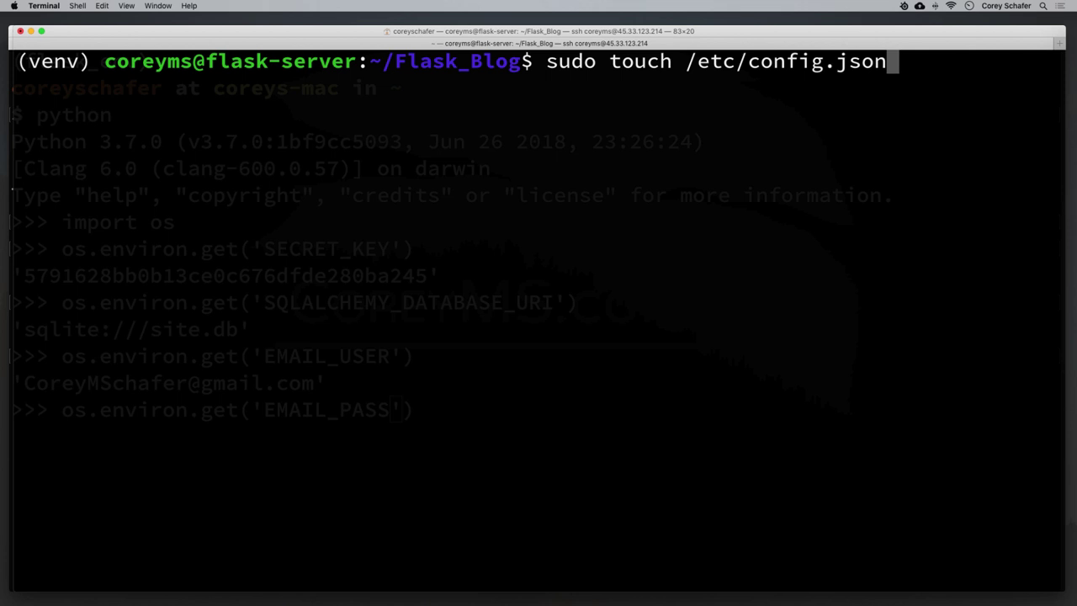
pyautogui.press('Return')
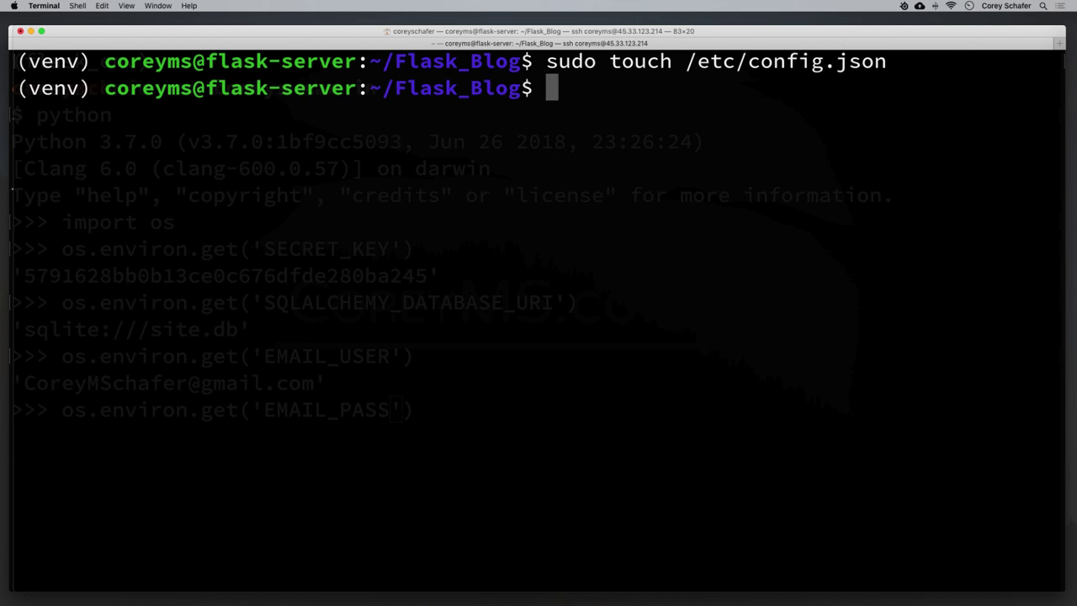
# Open /etc/config.json in nano with sudo.
pyautogui.write('sudo nano')
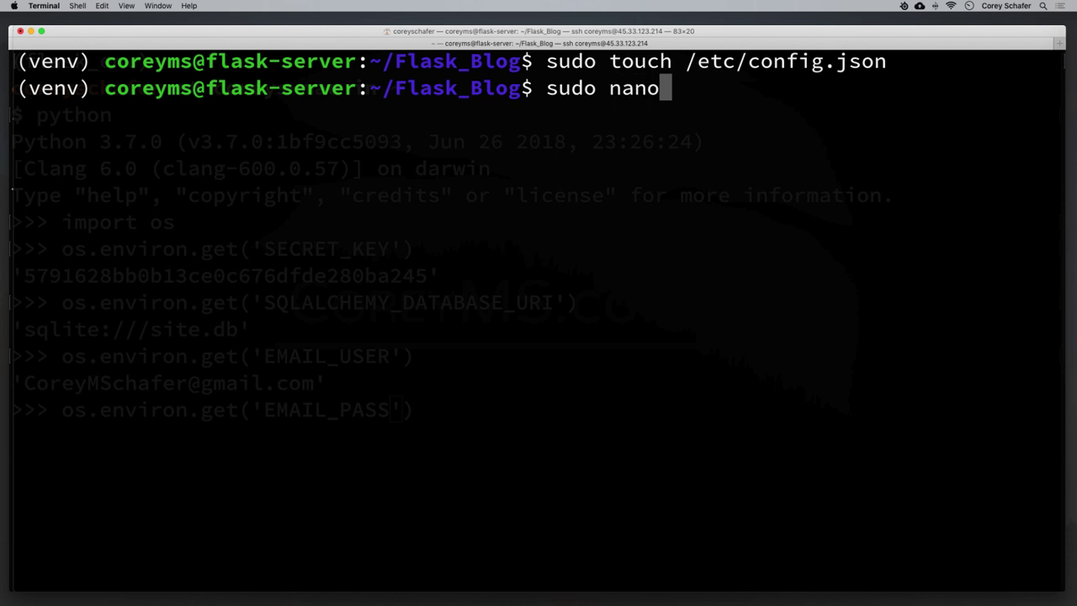
pyautogui.write(' /etc/')
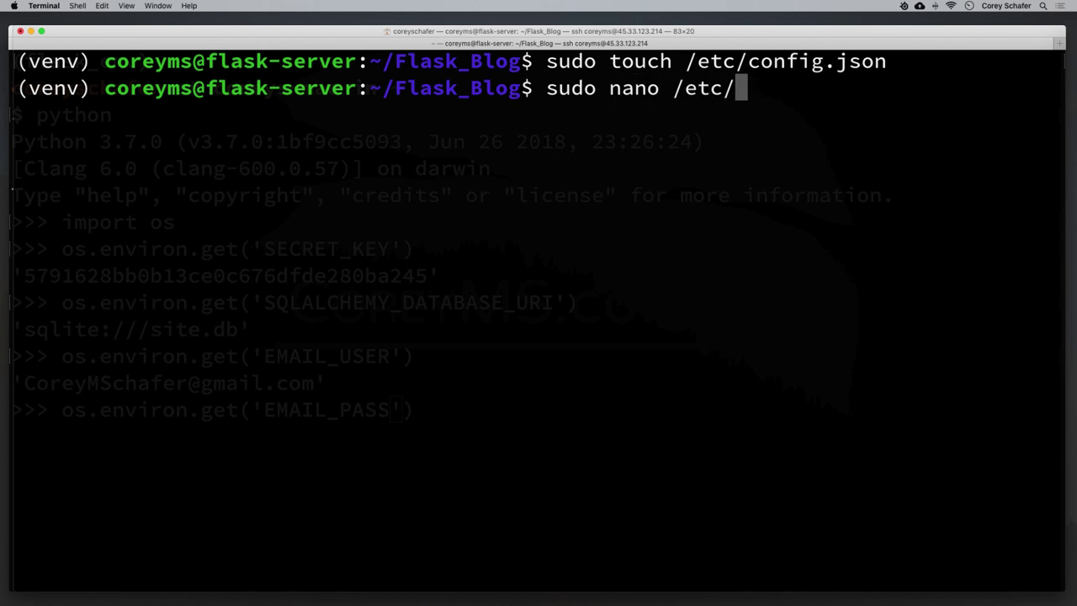
pyautogui.write('con')
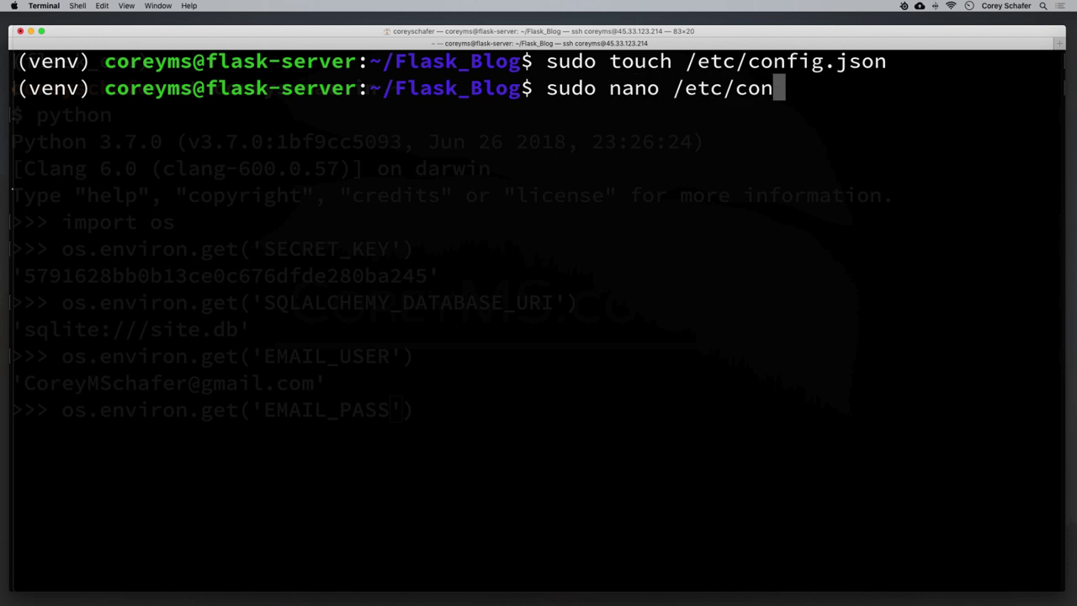
pyautogui.write('fig')
pyautogui.press('Tab')
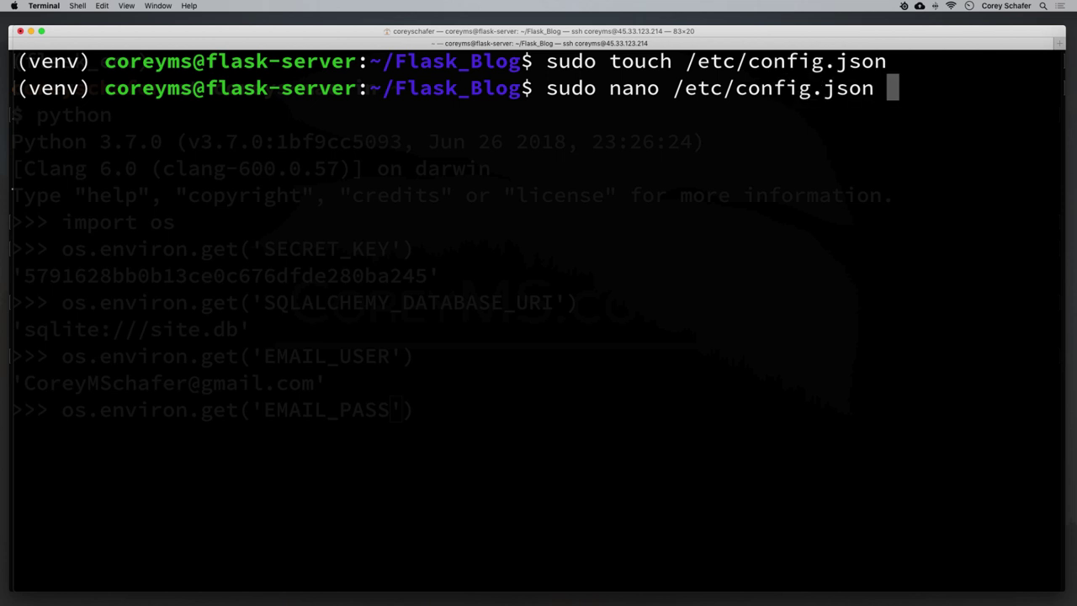
pyautogui.press('Return')
# Start a JSON object in config.json with a SECRET_KEY entry and empty value quotes.
pyautogui.write('{')
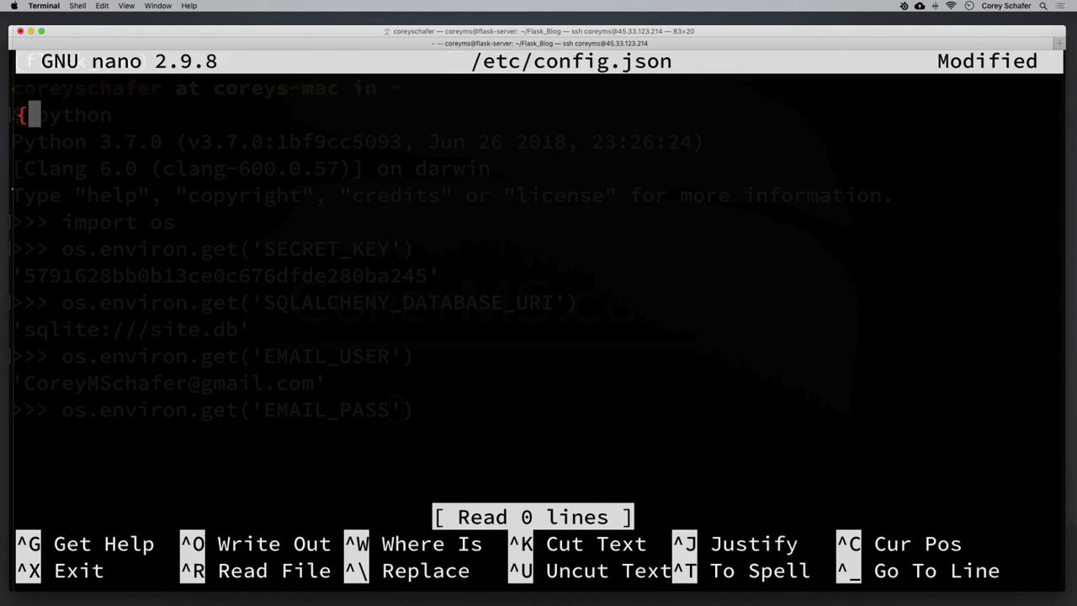
pyautogui.press('Return')
pyautogui.press('Return')
pyautogui.write('}')
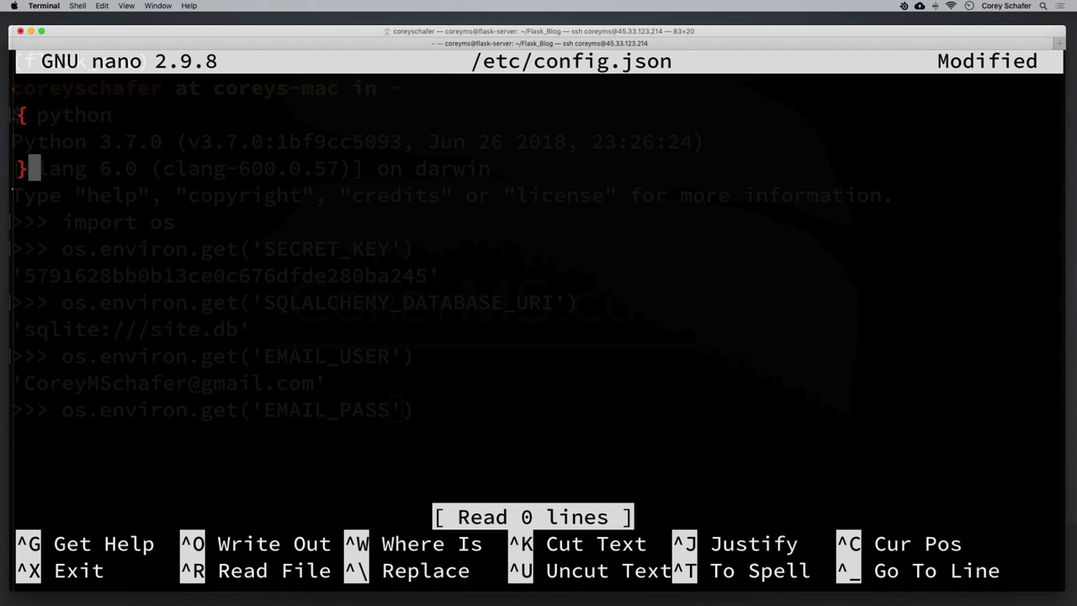
pyautogui.click(21, 142)
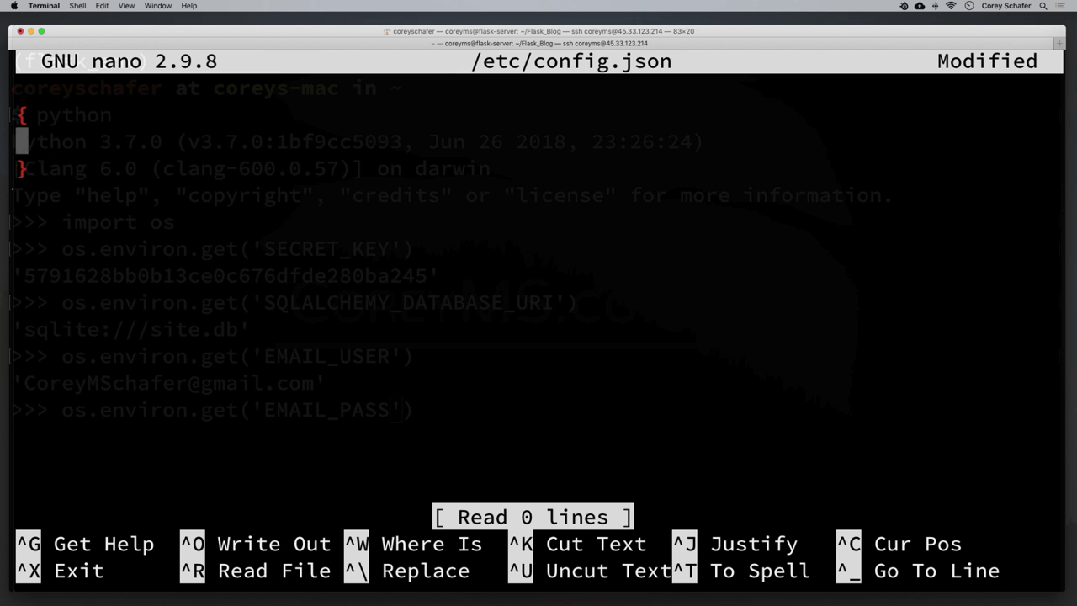
pyautogui.press('Tab')
pyautogui.write('""')
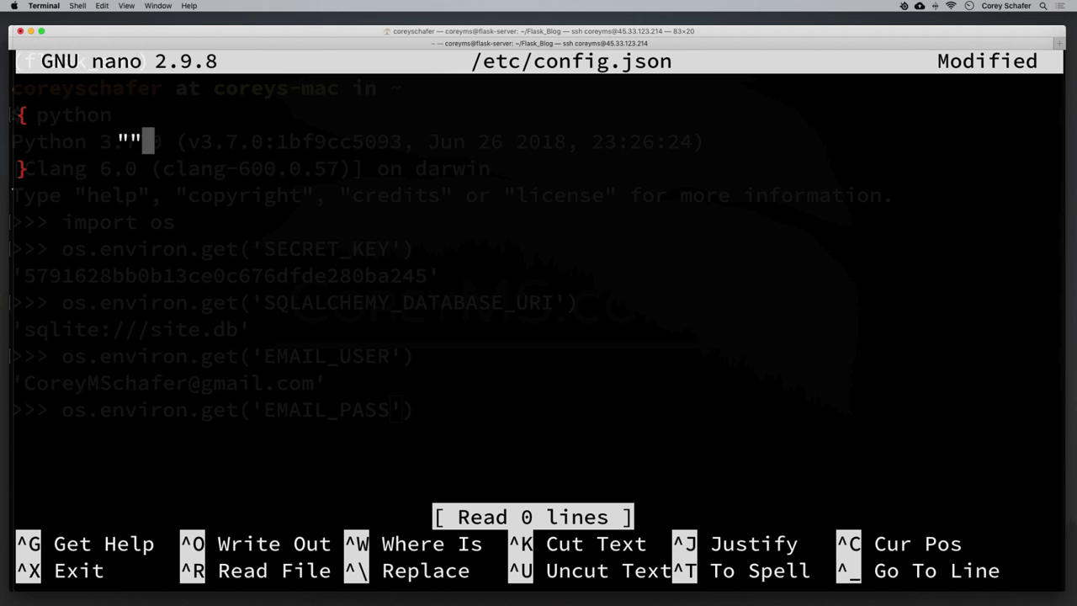
pyautogui.press('Left')
pyautogui.write('SECRET_')
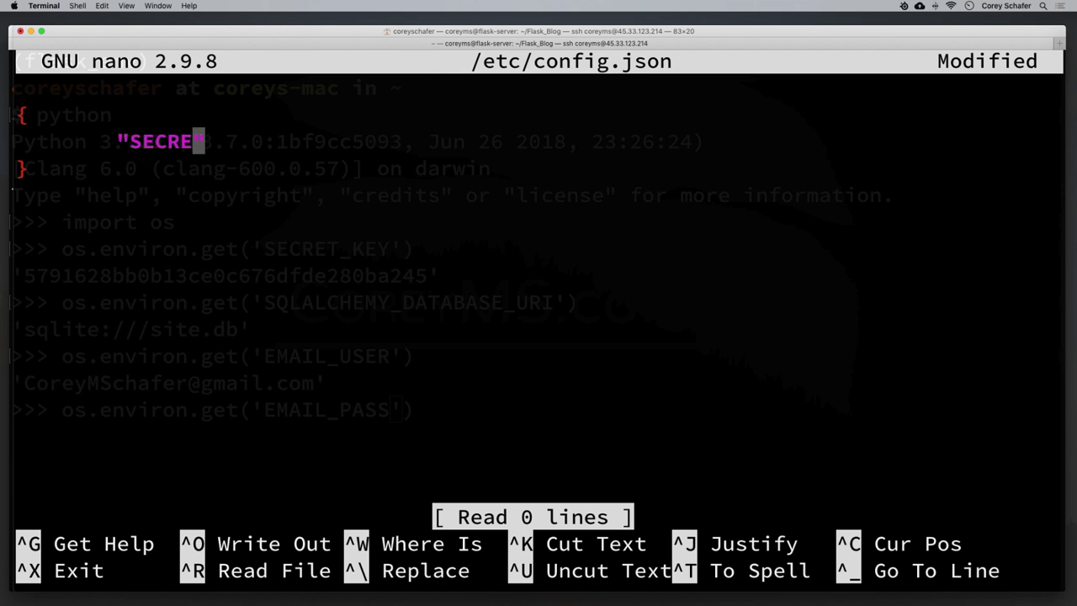
pyautogui.write('KEY')
pyautogui.press('Right')
pyautogui.write(": ''")
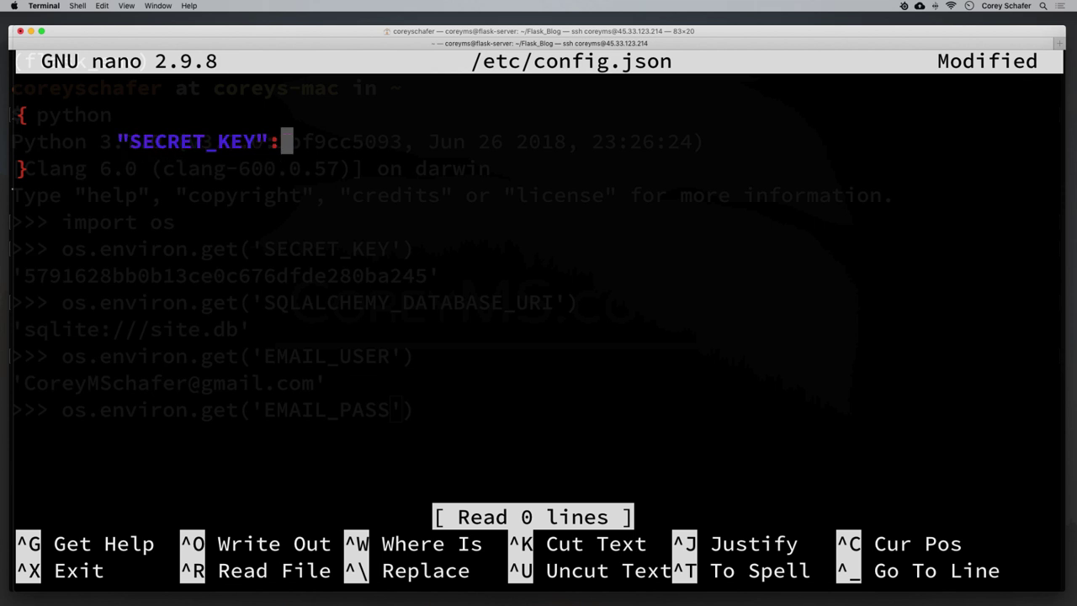
pyautogui.press('BackSpace')
pyautogui.press('BackSpace')
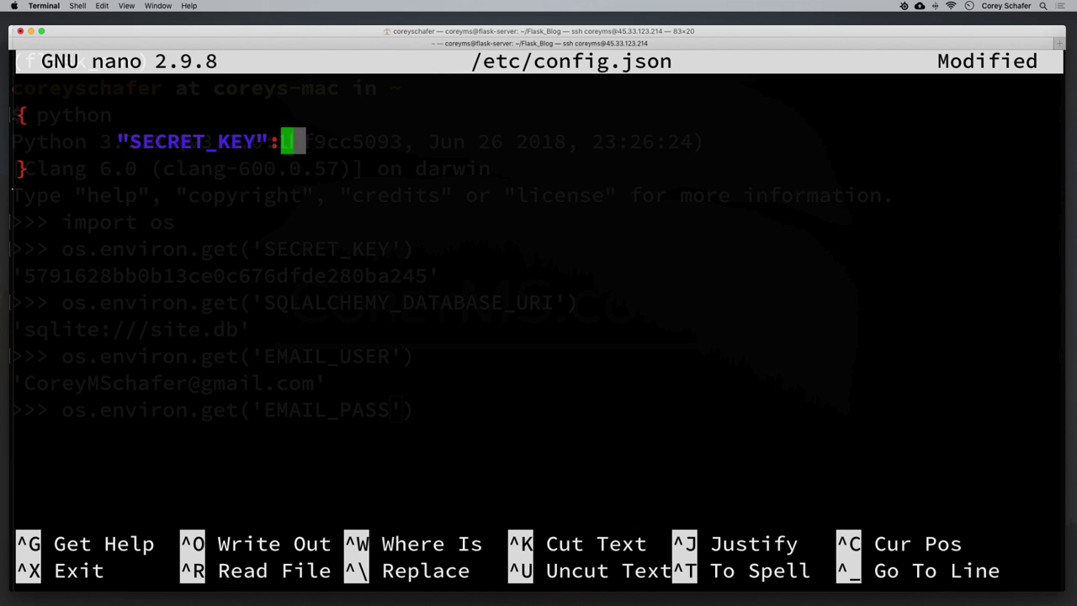
pyautogui.write('""')
pyautogui.press('Left')
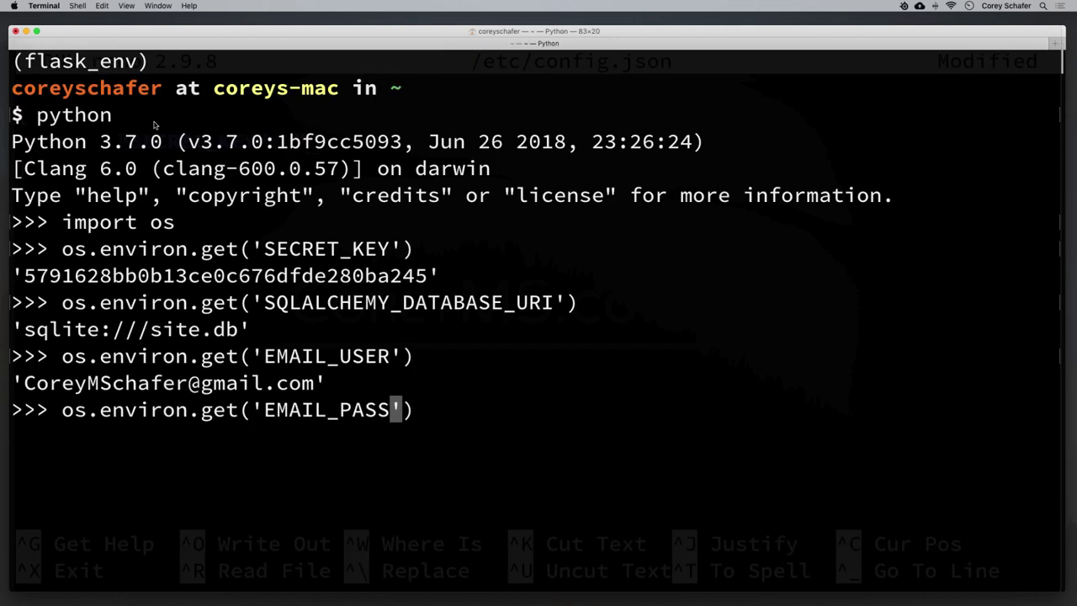
# Paste the secret key value from the local session and begin a second quoted entry.
pyautogui.doubleClick(122, 276)
pyautogui.press('super+c')
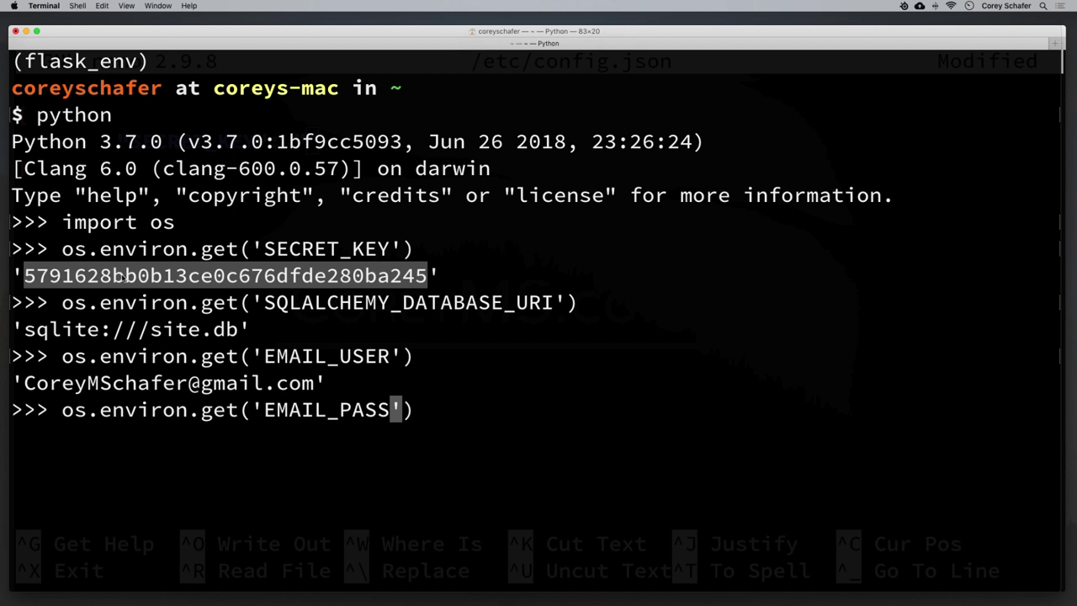
pyautogui.moveTo(275, 599)
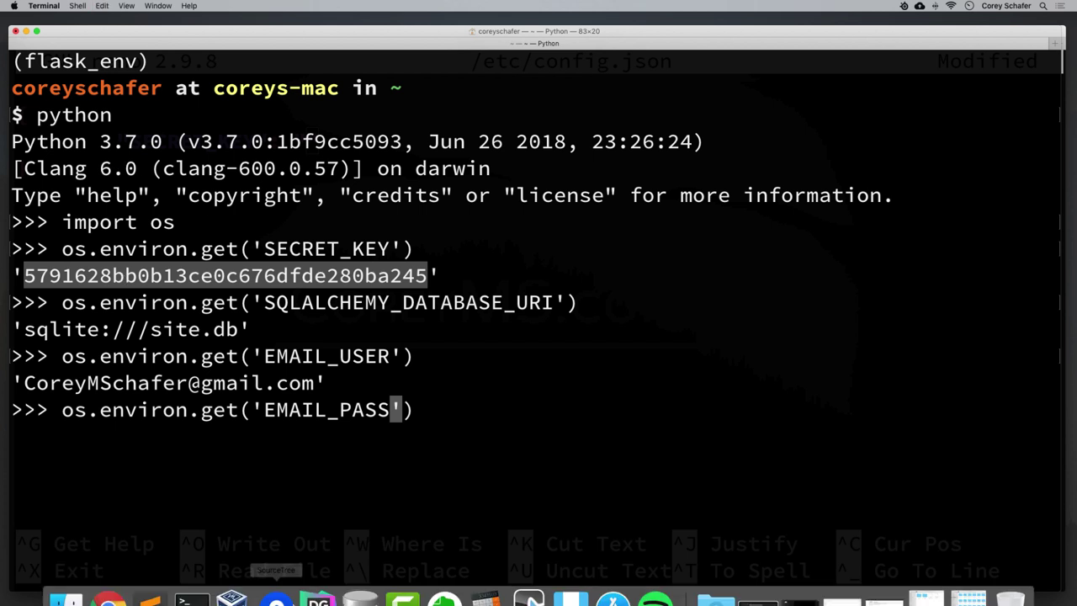
pyautogui.moveTo(198, 592)
pyautogui.click(116, 497)
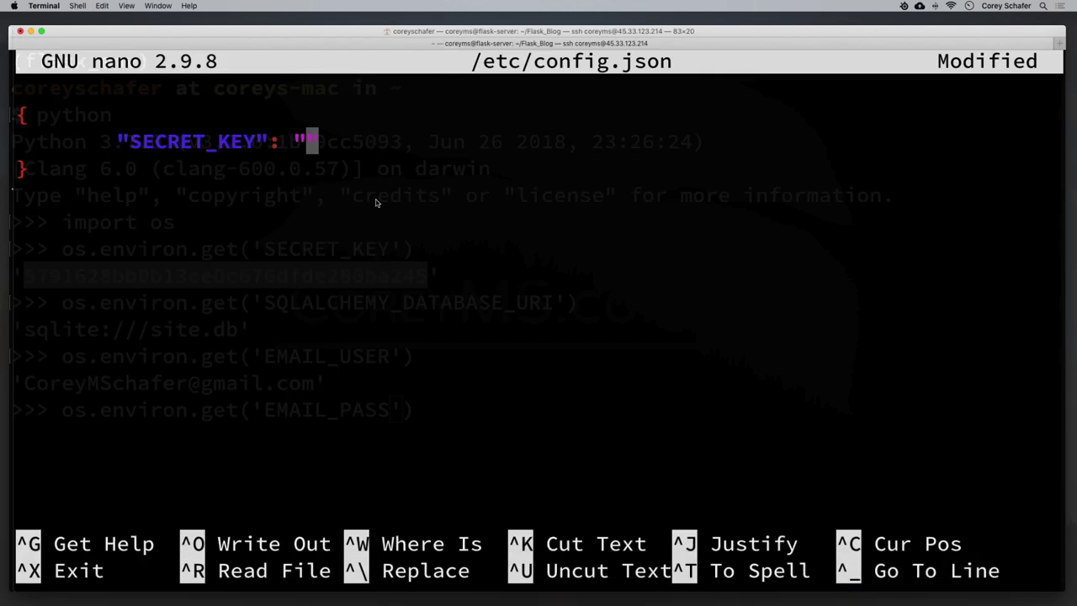
pyautogui.press('super+v')
pyautogui.press('Right')
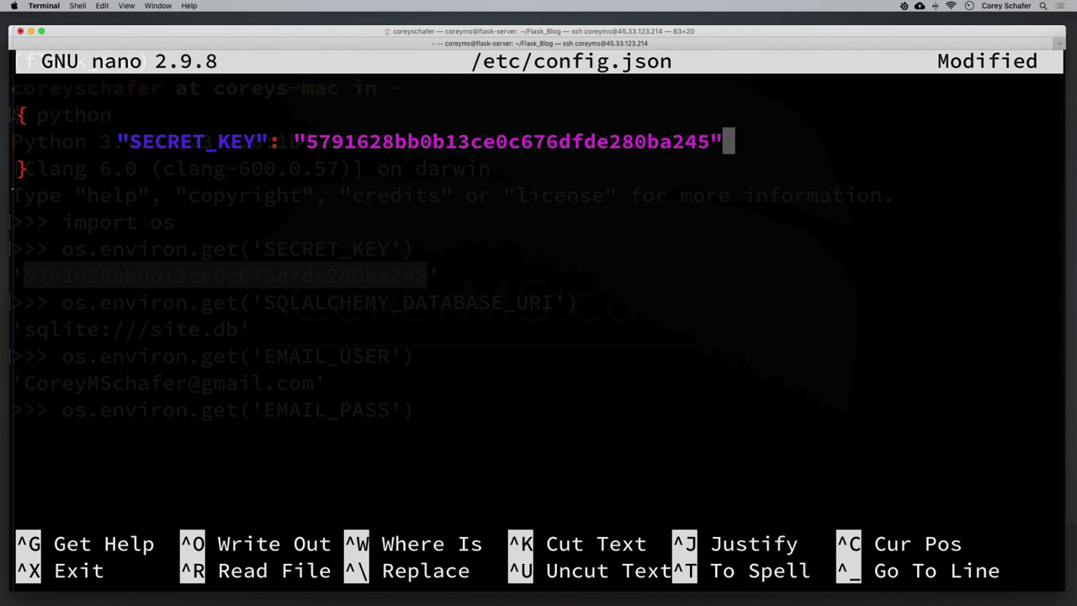
pyautogui.write(',')
pyautogui.press('Return')
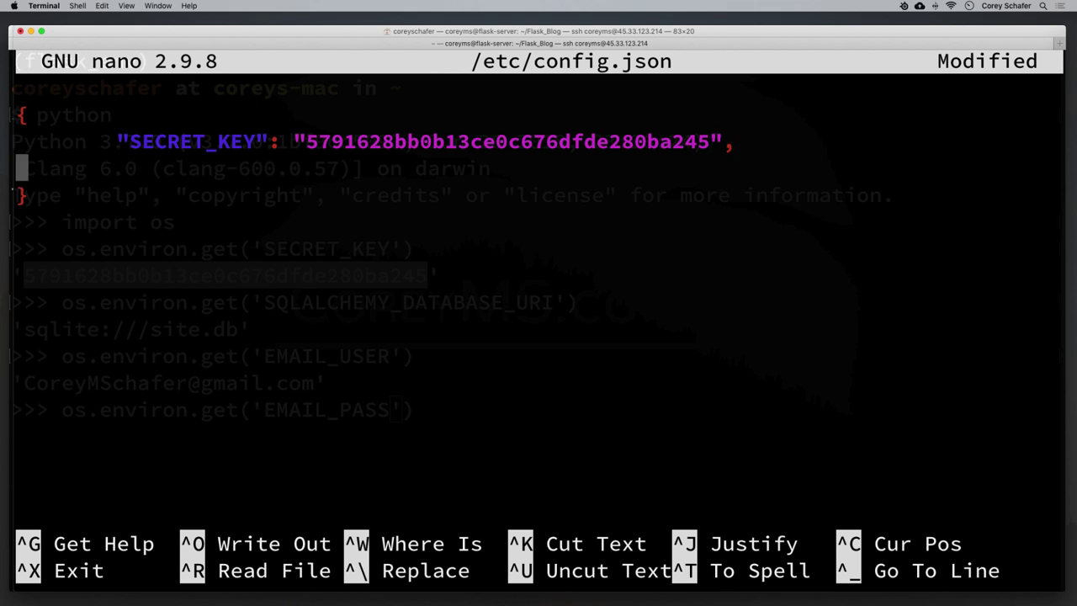
pyautogui.press('Tab')
pyautogui.write('""')
pyautogui.press('Left')
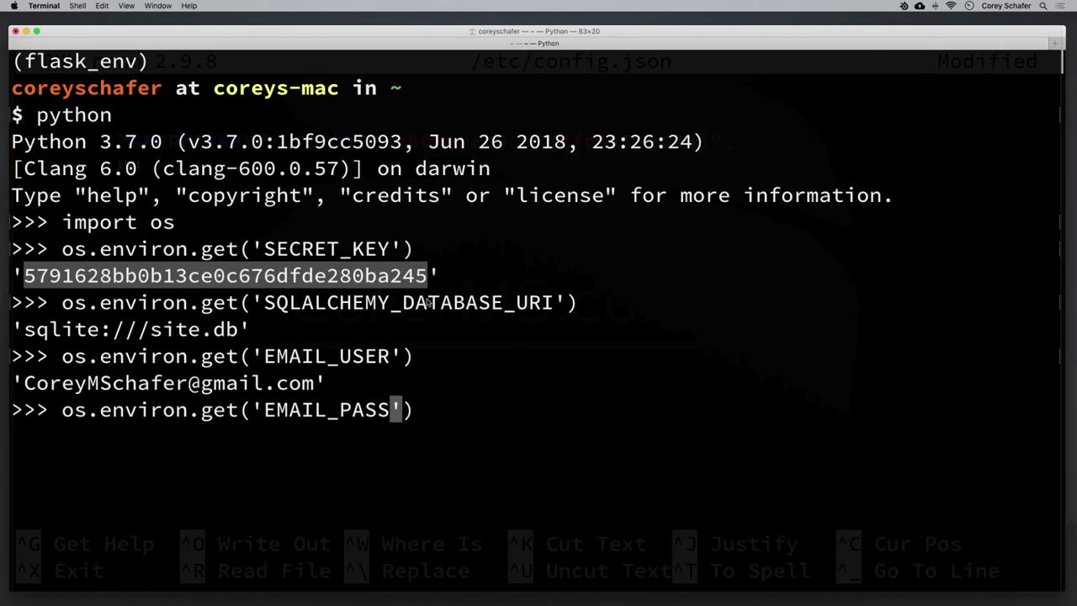
# Paste SQLALCHEMY_DATABASE_URI as the second key with empty value quotes.
pyautogui.doubleClick(424, 303)
pyautogui.press('super+c')
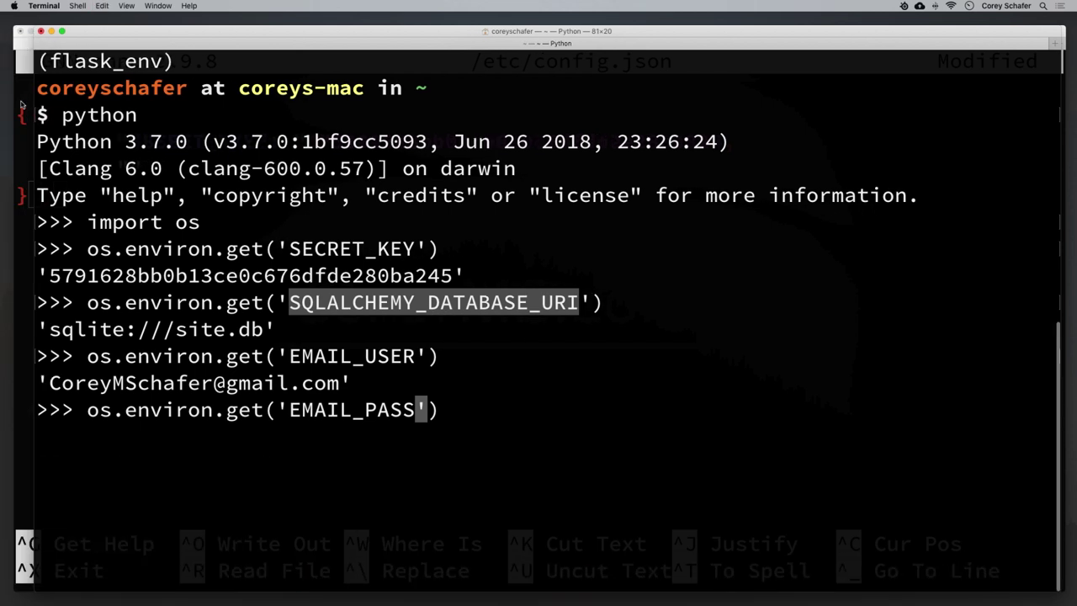
pyautogui.press('super+grave')
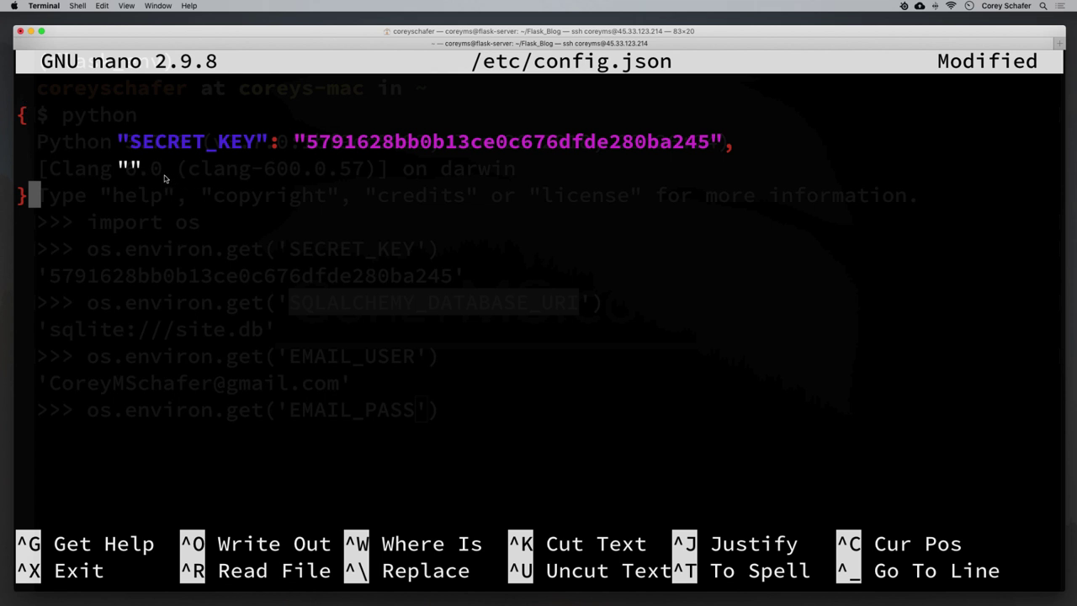
pyautogui.press('Up')
pyautogui.press('End')
pyautogui.press('Left')
pyautogui.press('super+v')
pyautogui.press('Right')
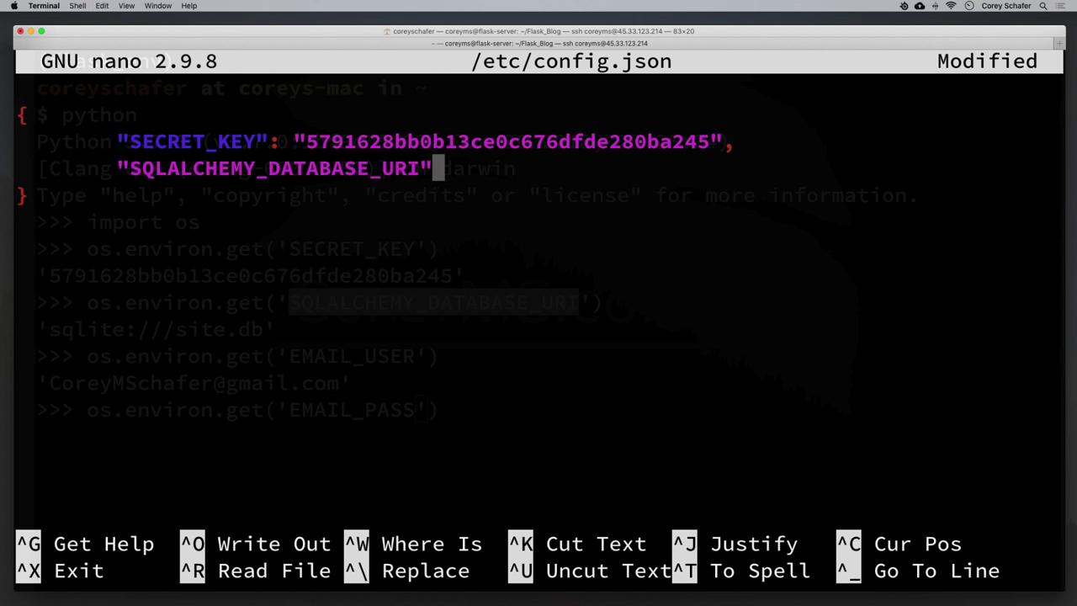
pyautogui.write(': ""')
pyautogui.press('Left')
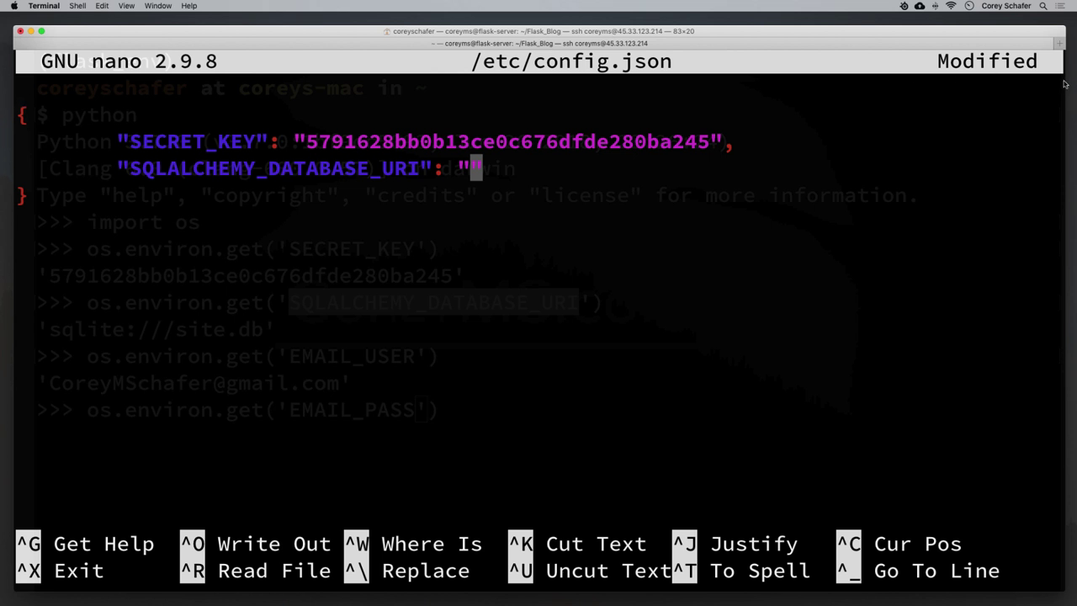
# Copy sqlite:///site.db from the Python session and paste it as the URI value with a comma.
pyautogui.moveTo(1065, 84); pyautogui.dragTo(1045, 86)
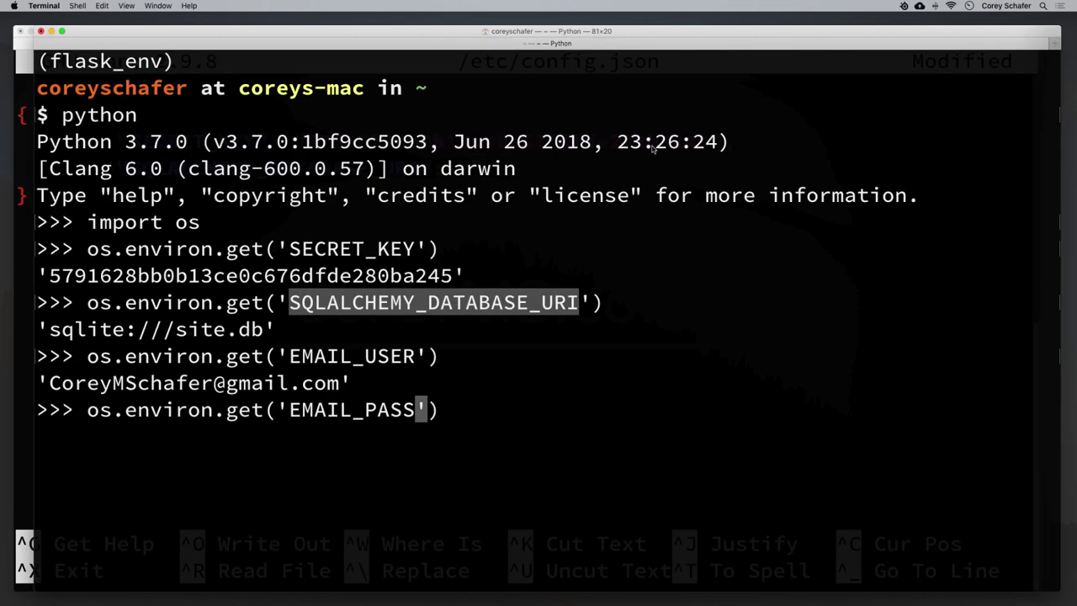
pyautogui.click(72, 332)
pyautogui.moveTo(50, 332); pyautogui.dragTo(269, 335)
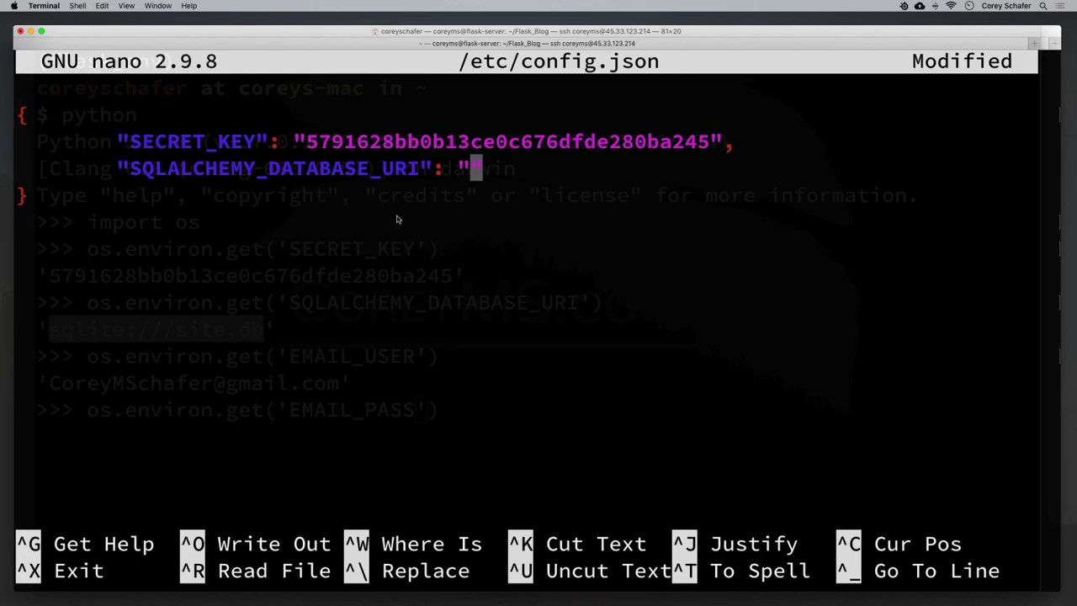
pyautogui.write('sqlite:///site.db')
pyautogui.press('Right')
pyautogui.write(',')
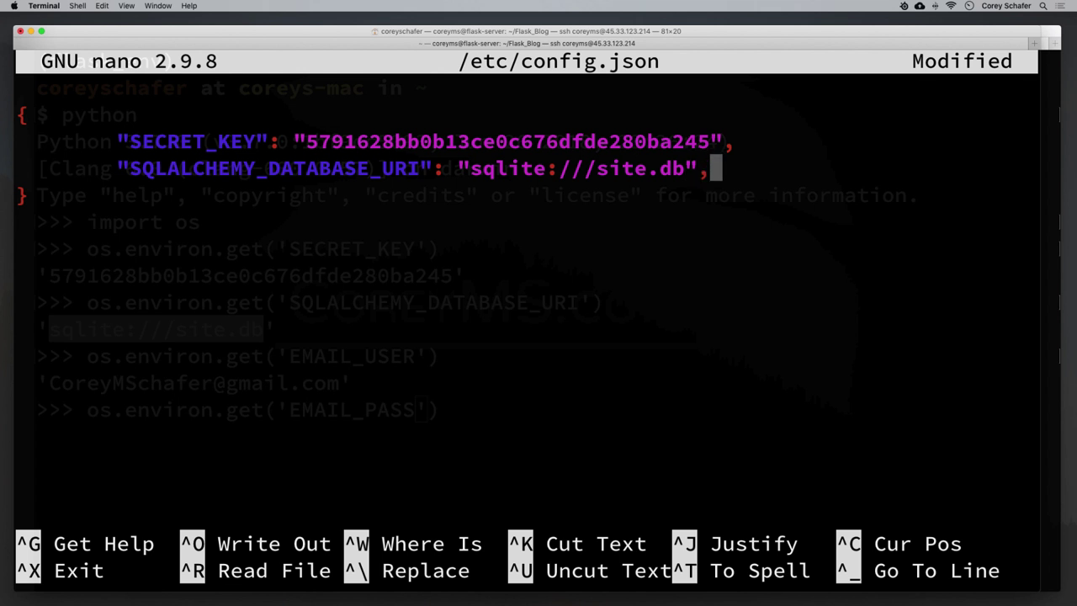
pyautogui.moveTo(743, 141); pyautogui.dragTo(738, 165)
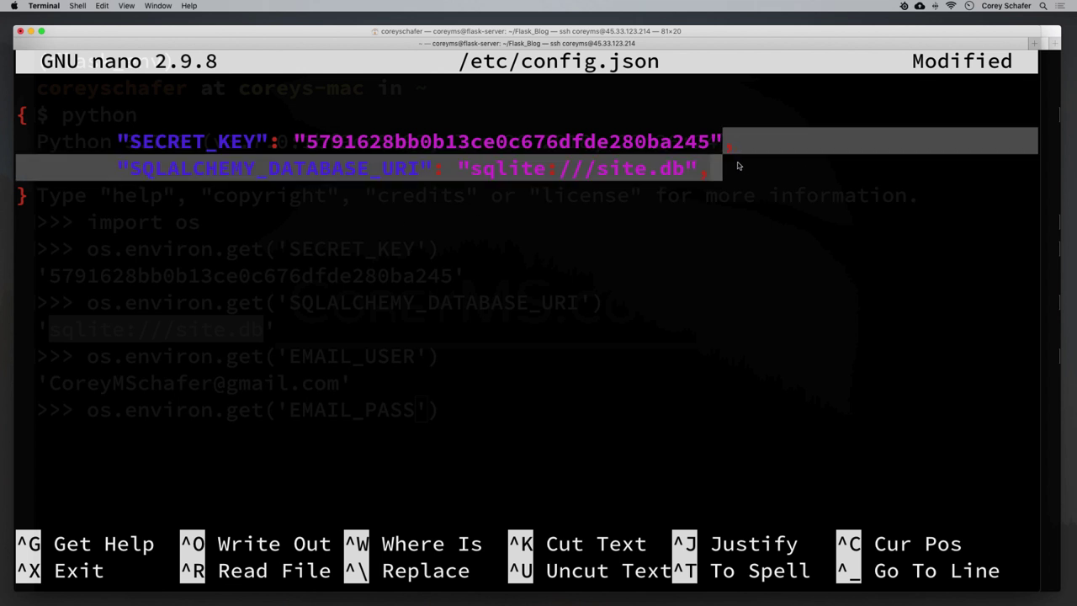
pyautogui.click(735, 174)
# Add the entry "EMAIL_USER": "EMAIL_USER", to config.json.
pyautogui.press('Return')
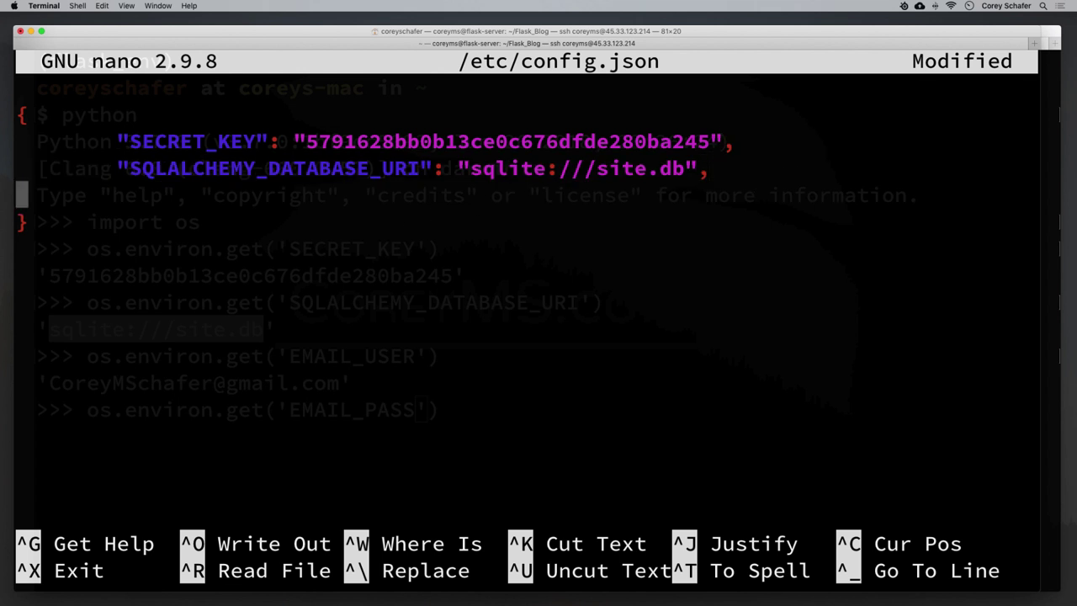
pyautogui.press('Tab')
pyautogui.write('"E"')
pyautogui.press('BackSpace')
pyautogui.write('E')
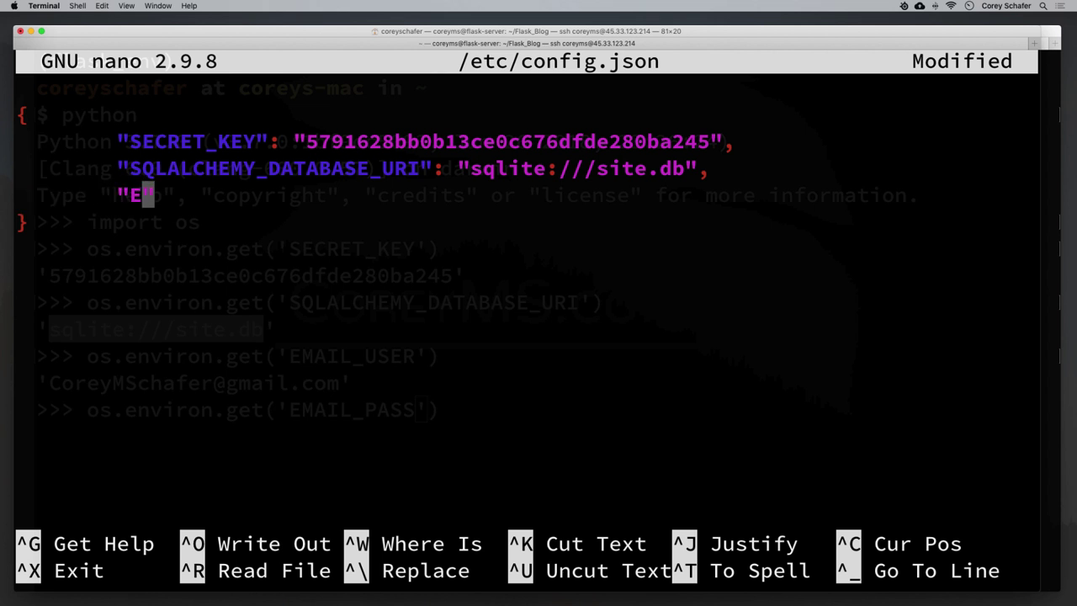
pyautogui.write('MAIL_USER')
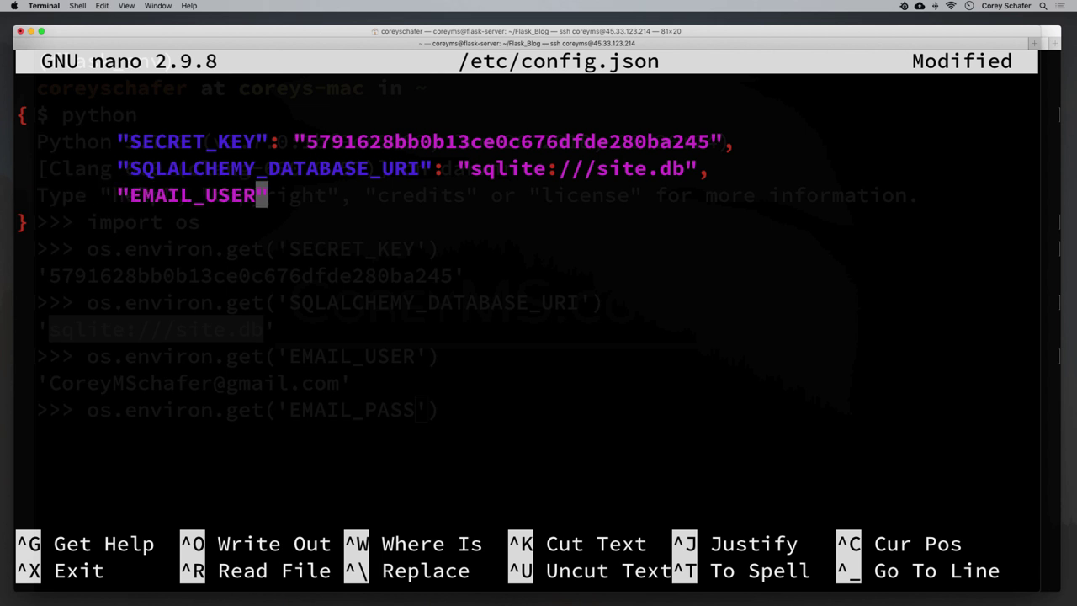
pyautogui.press('Right')
pyautogui.write(': ')
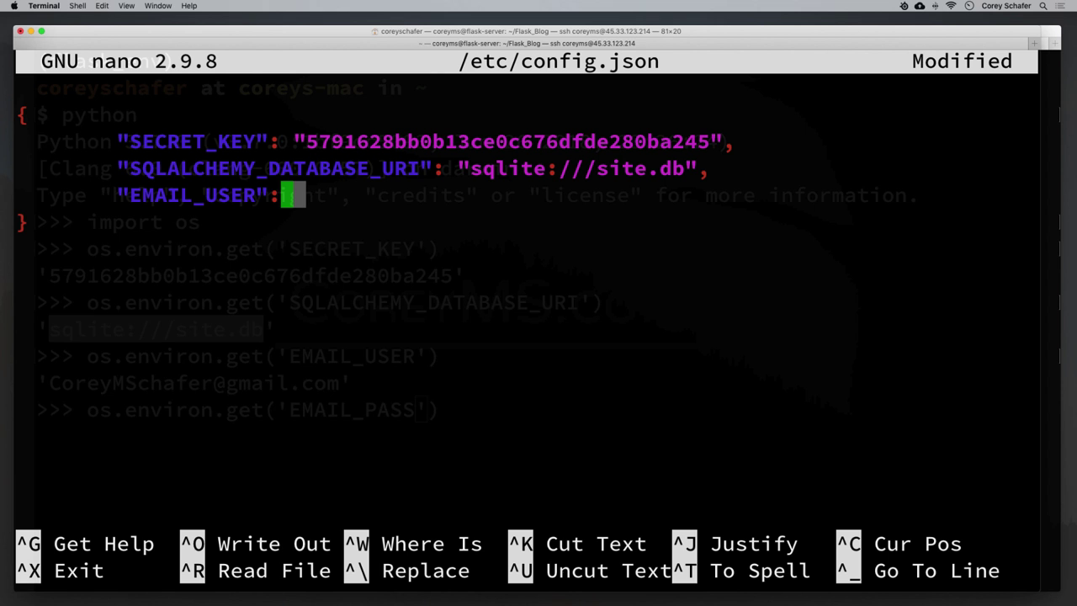
pyautogui.write('""')
pyautogui.press('Left')
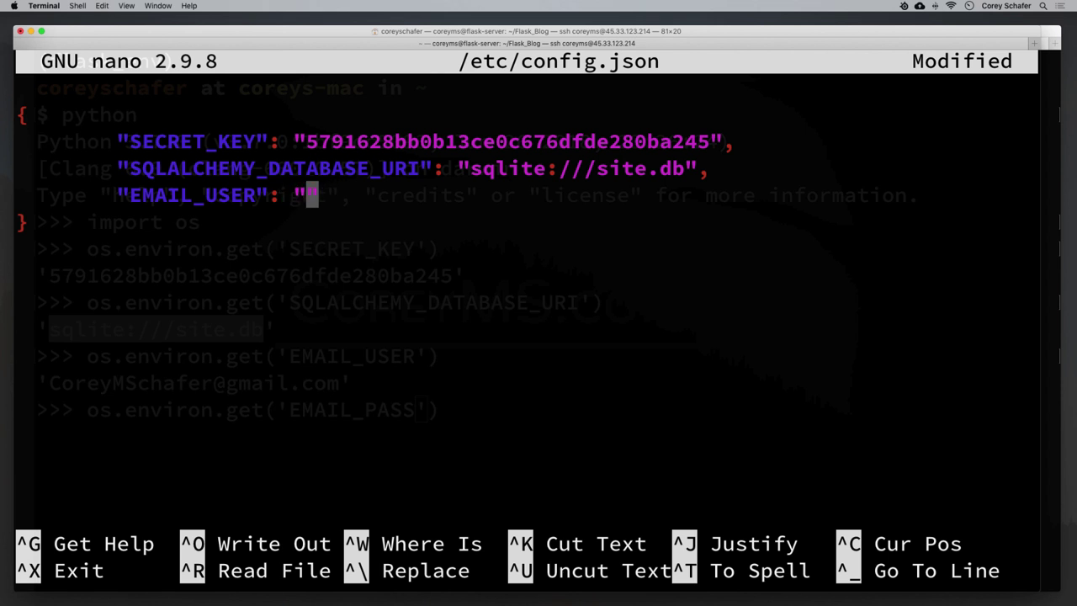
pyautogui.write('EMAIL_US')
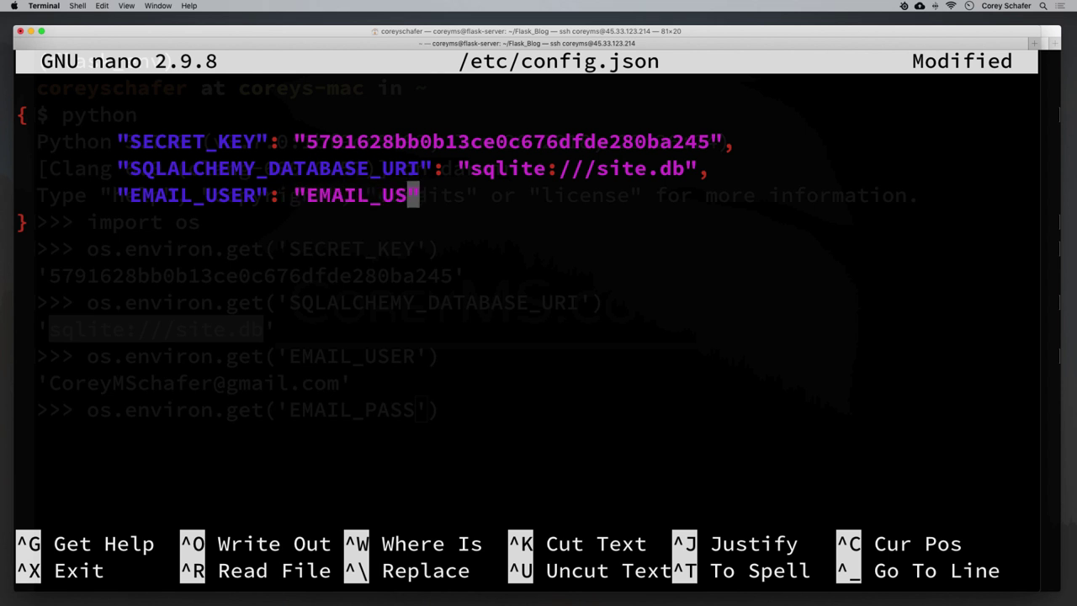
pyautogui.write('ER')
pyautogui.press('Right')
pyautogui.write(',')
# Add the entry "EMAIL_PASS": "EMAIL_PASS" and exit nano with Ctrl+X.
pyautogui.press('Return')
pyautogui.press('Return')
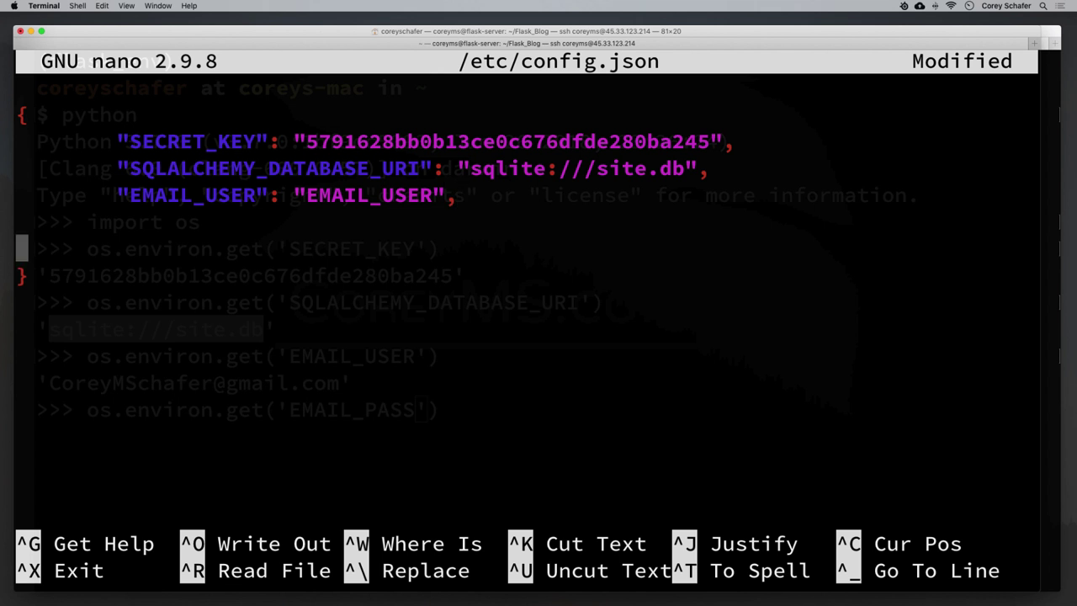
pyautogui.press('BackSpace')
pyautogui.write('""')
pyautogui.press('Left')
pyautogui.write('EMAIL_PA')
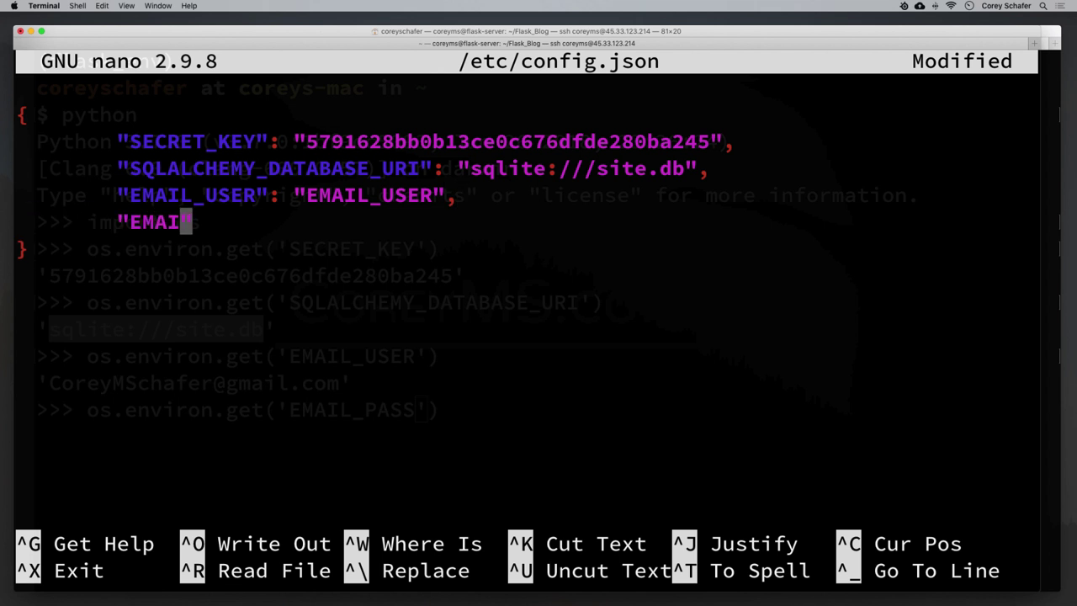
pyautogui.write('SS')
pyautogui.press('Right')
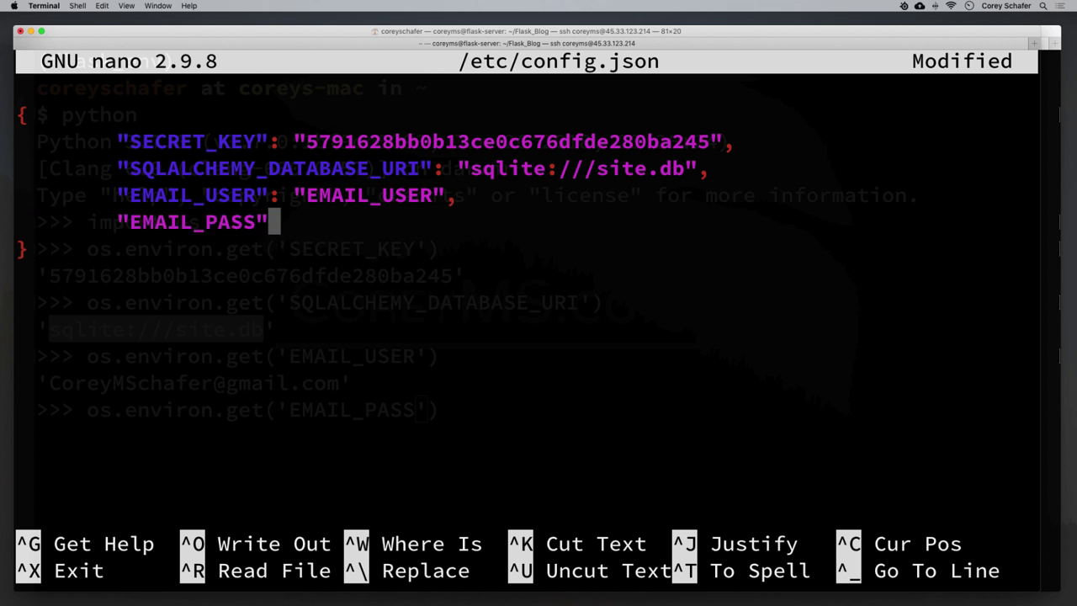
pyautogui.write(': ""')
pyautogui.press('Left')
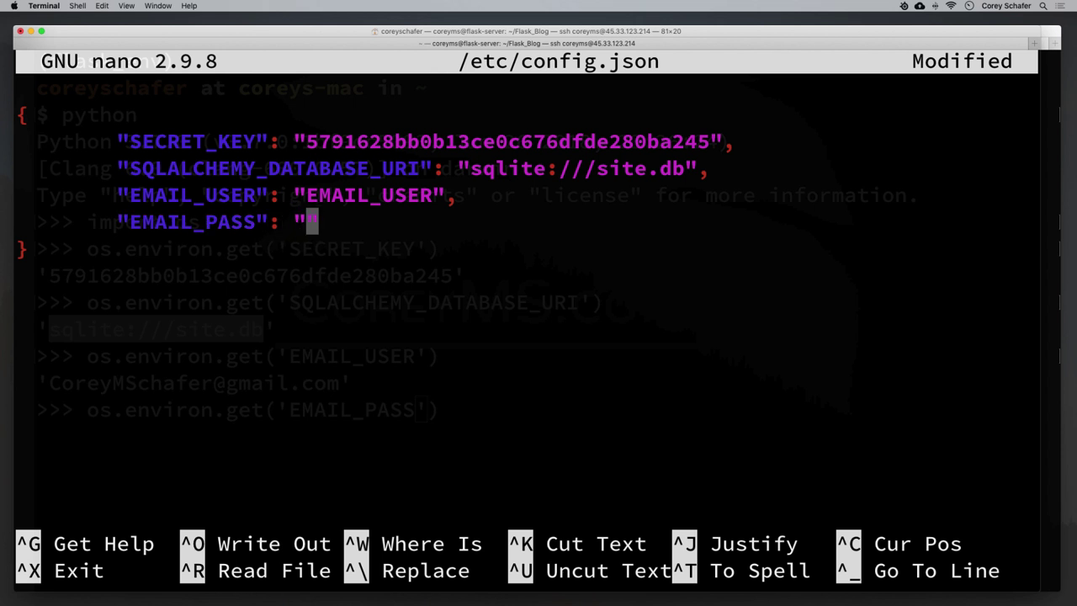
pyautogui.write('EMAIL_PASS')
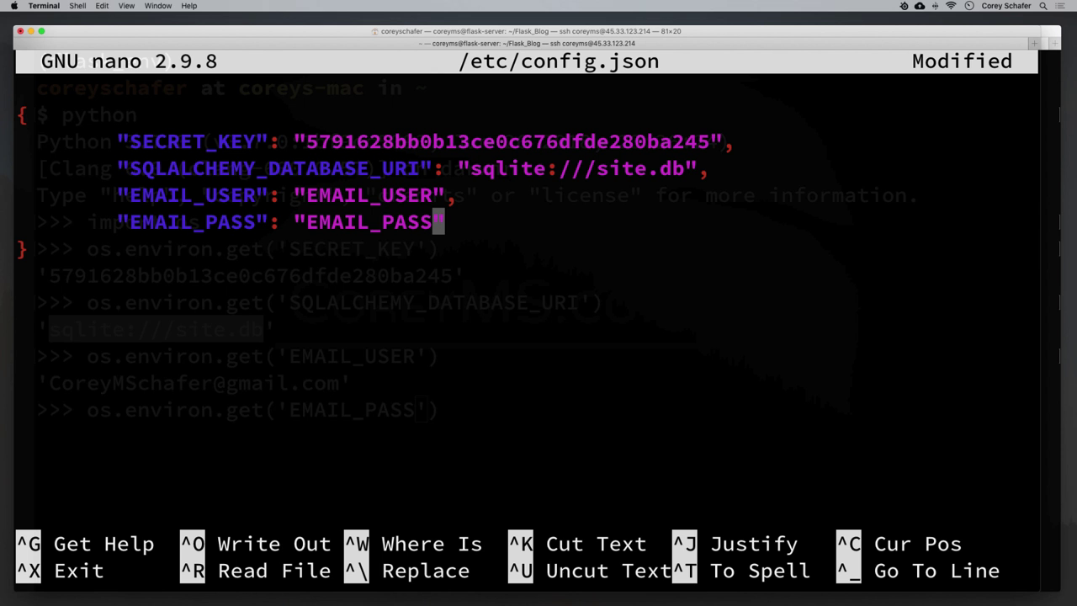
pyautogui.hotkey('ctrl', 'x')
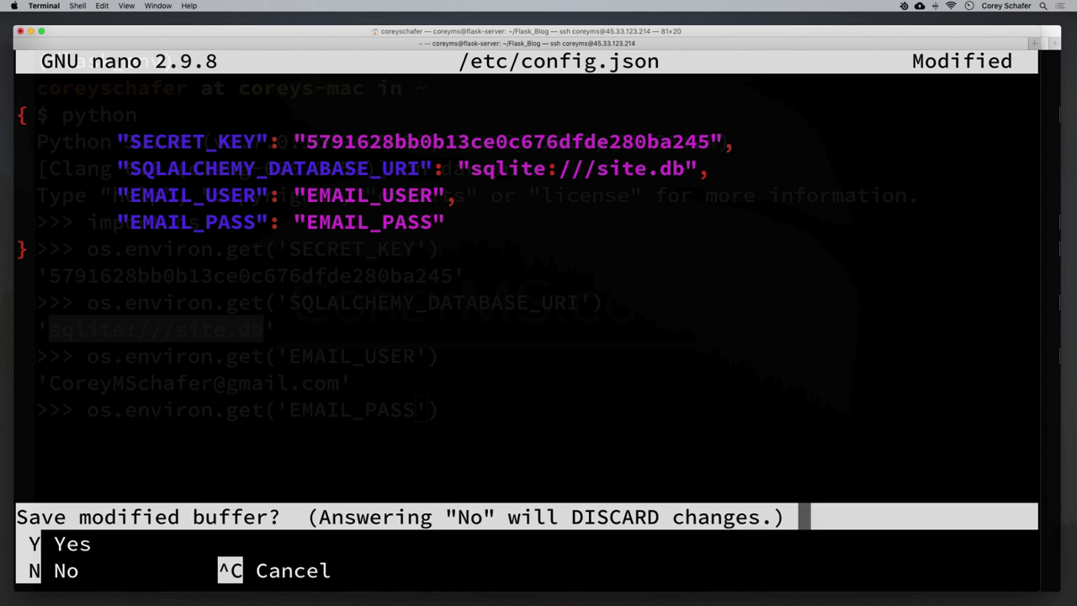
# Save the changes to /etc/config.json and recall the sudo nano command.
pyautogui.press('y')
pyautogui.press('Return')
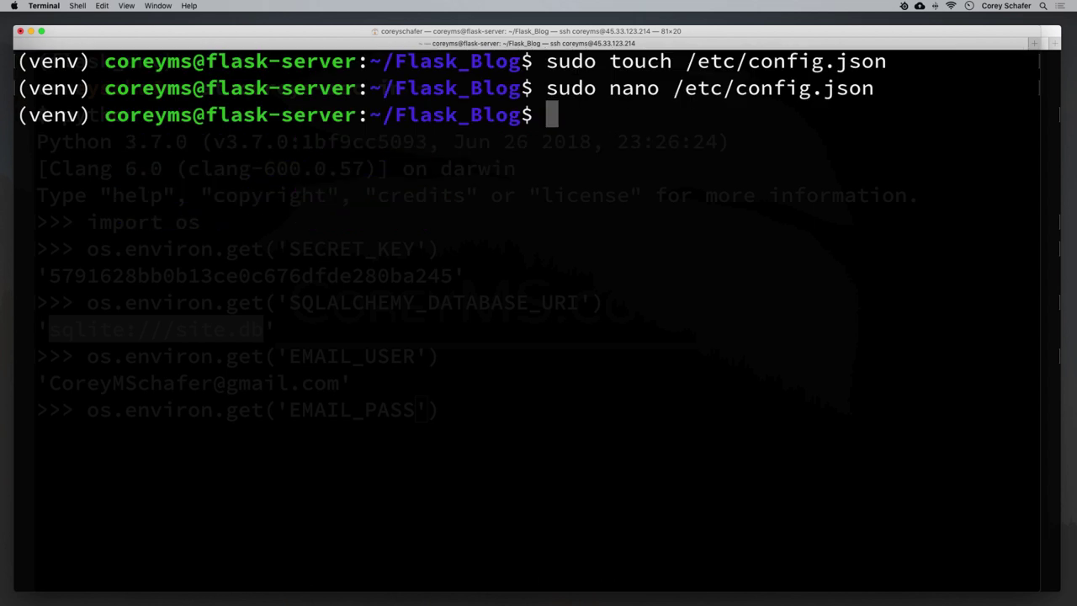
pyautogui.press('Up')
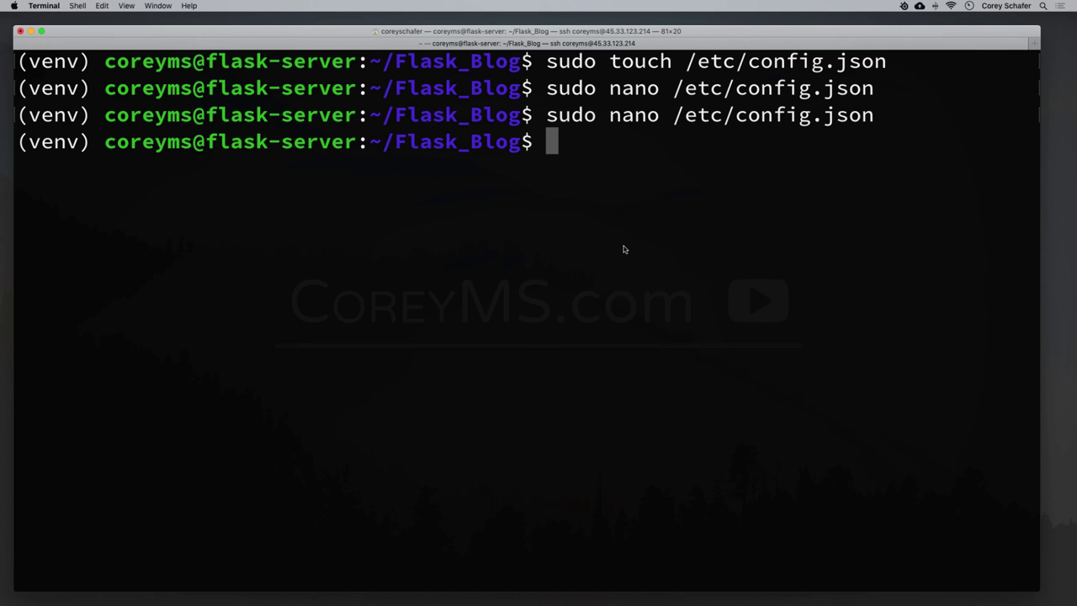
# List the Flask_Blog folder on the server and point out flaskblog.
pyautogui.write('ls')
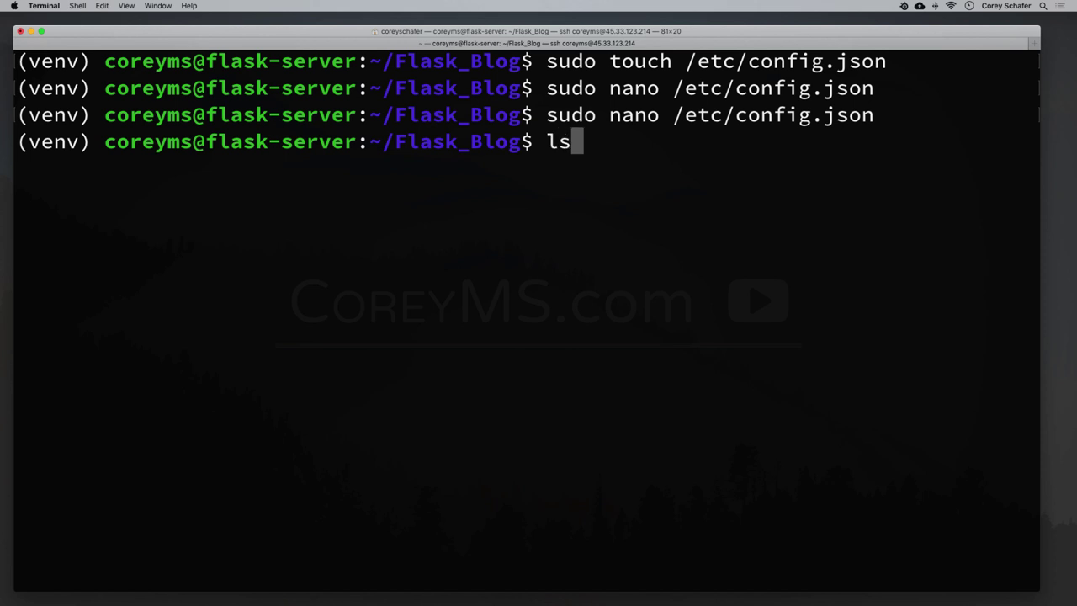
pyautogui.press('Return')
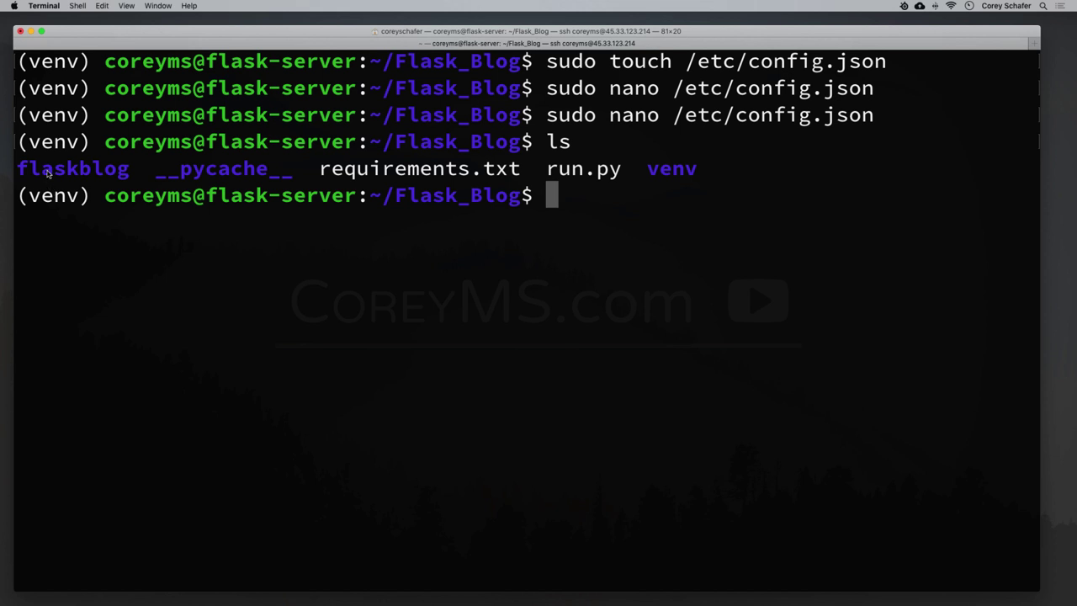
pyautogui.doubleClick(47, 170)
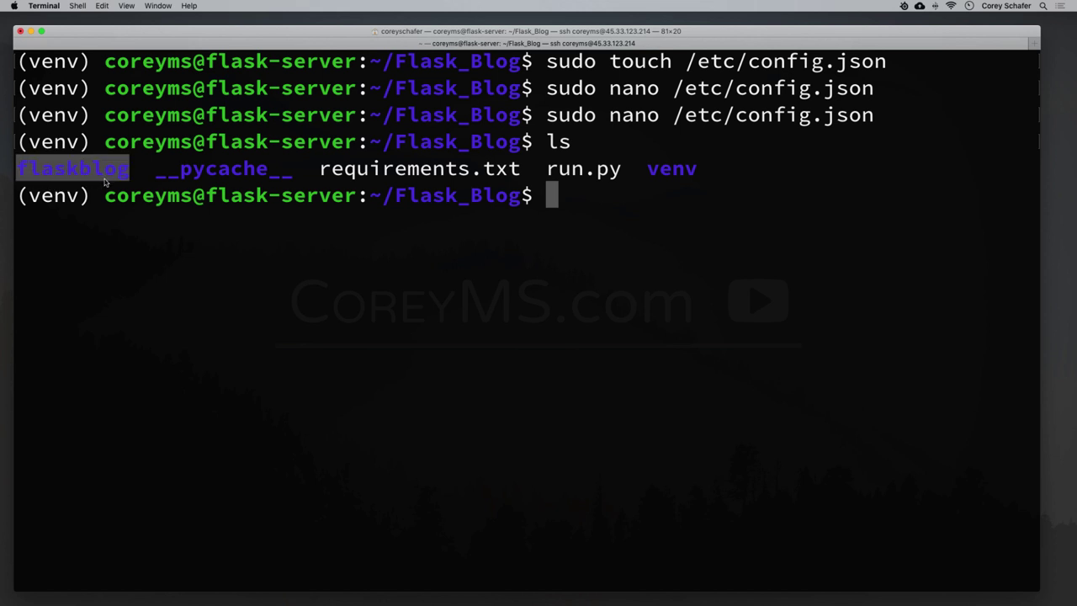
pyautogui.click(611, 228)
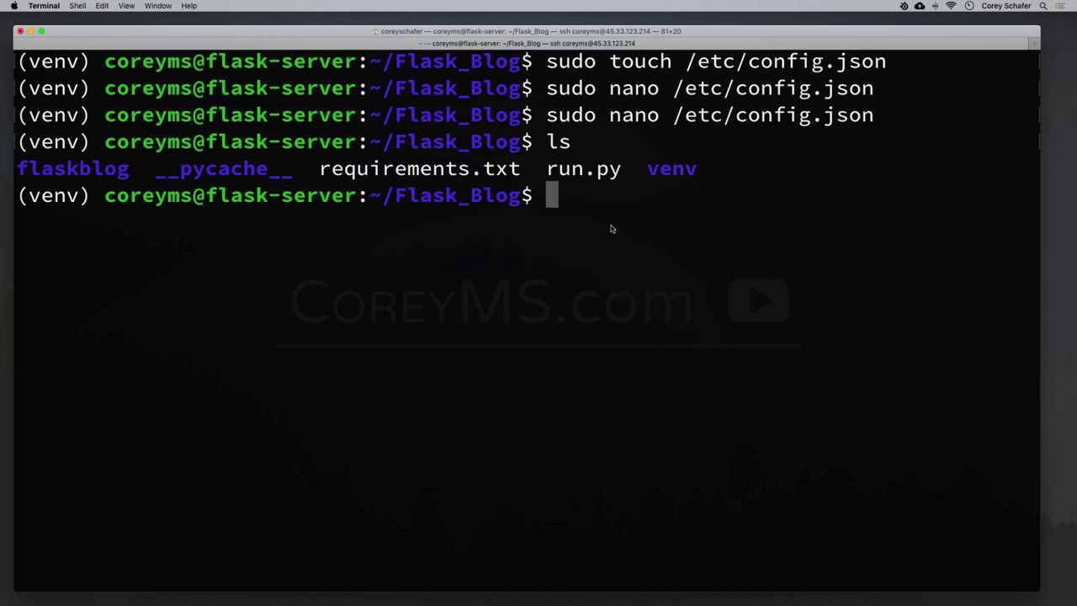
# List flaskblog's contents, point out config.py, and start typing sudo nano flaskblog/confi.
pyautogui.write('ls flaskblog')
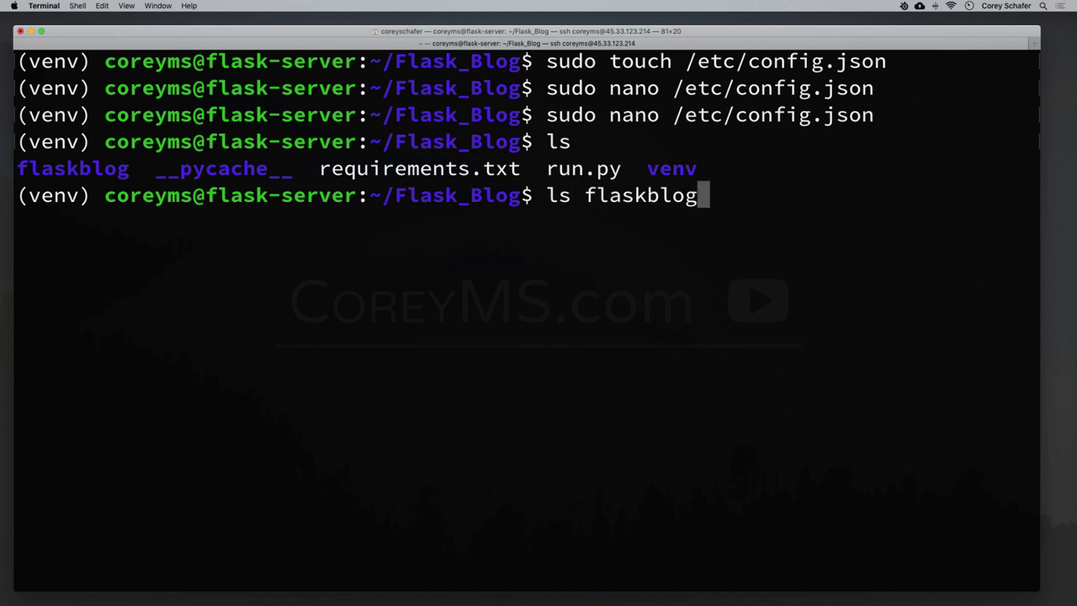
pyautogui.press('Return')
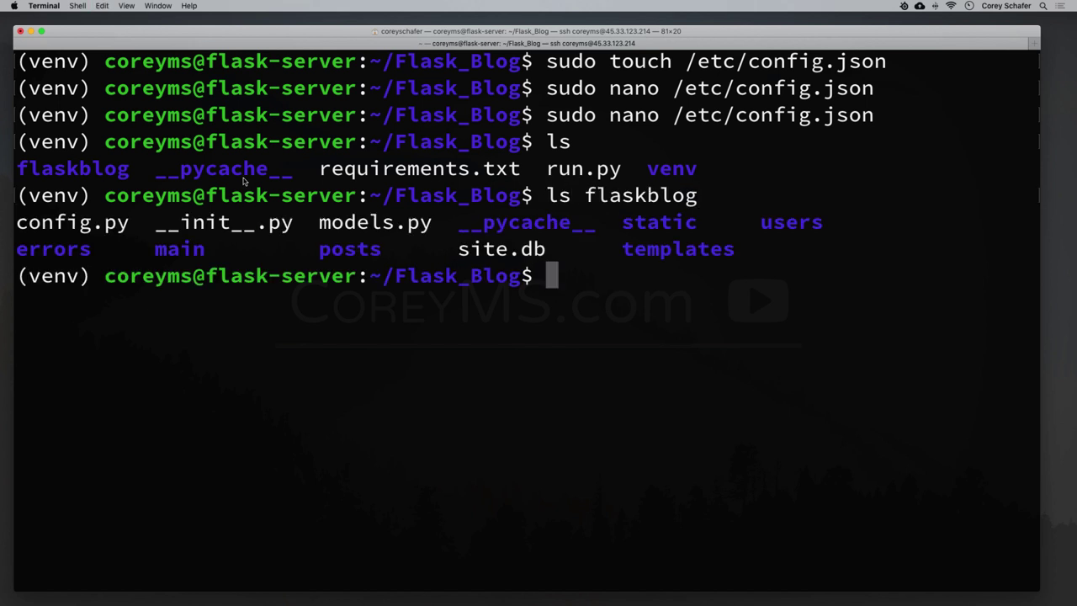
pyautogui.moveTo(16, 223); pyautogui.dragTo(130, 224)
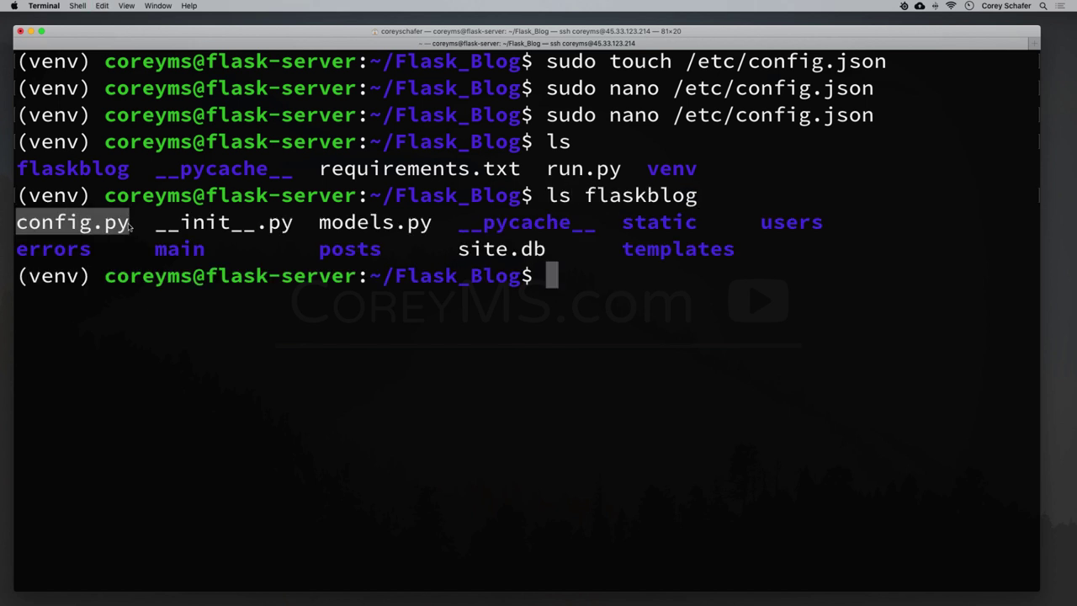
pyautogui.click(130, 224)
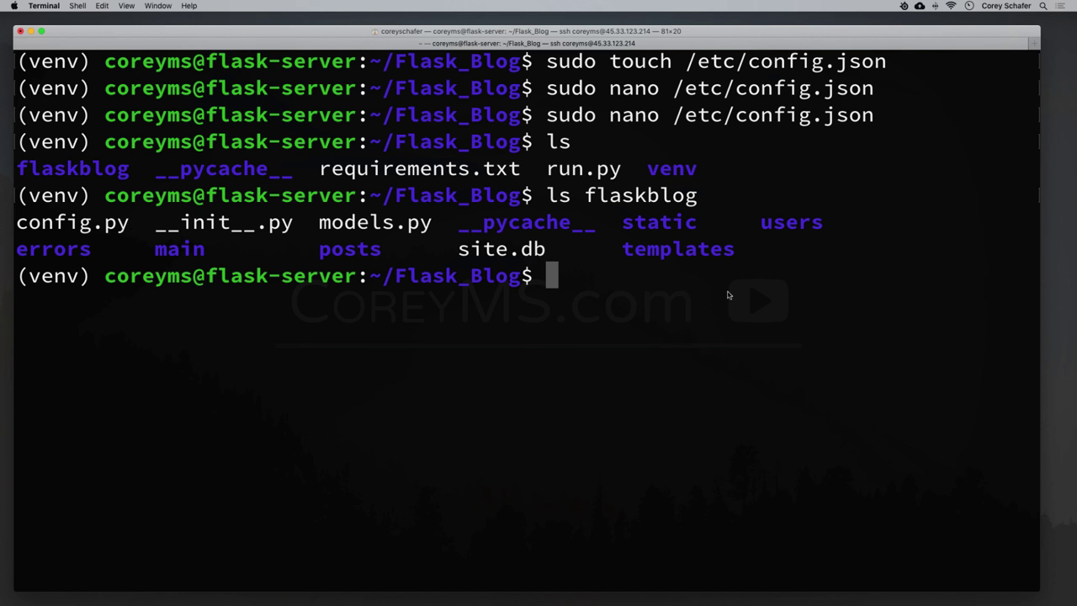
pyautogui.write('sudo ')
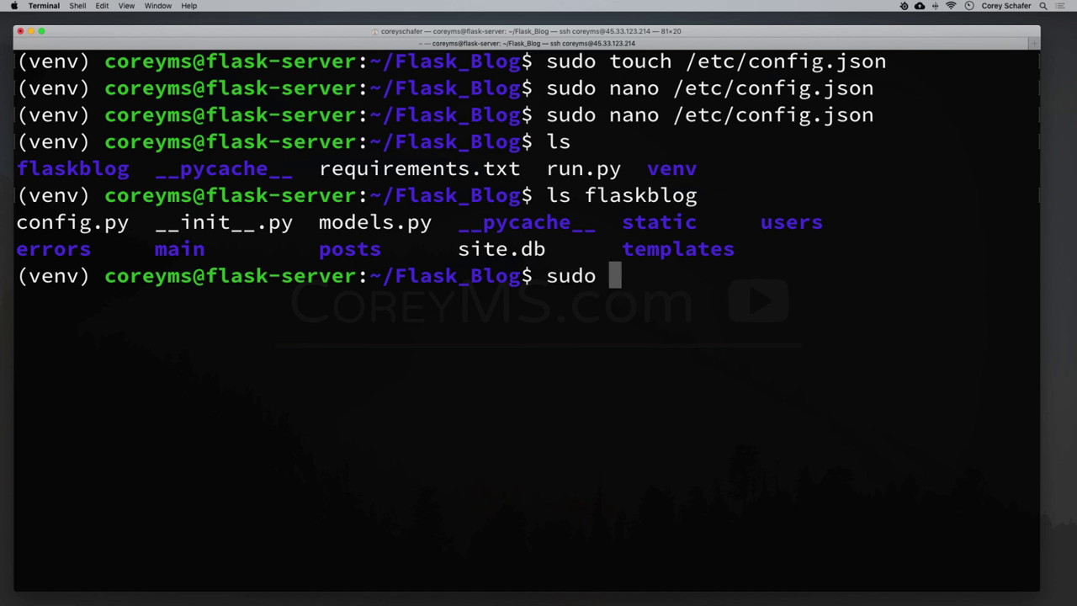
pyautogui.write('nano flaskblog/')
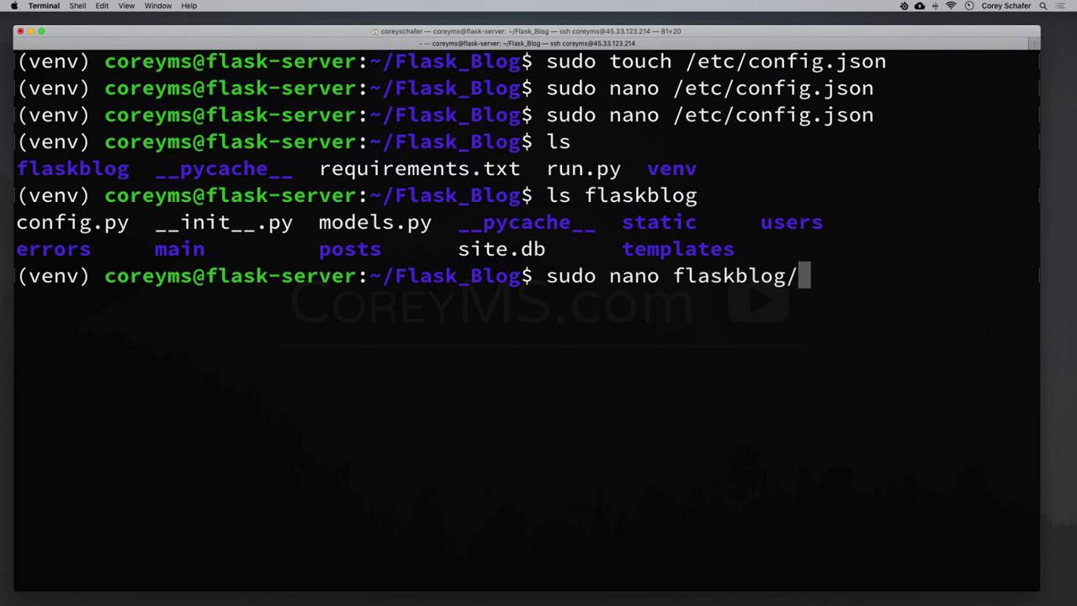
pyautogui.write('confi')
# Open flaskblog/config.py in nano and add 'import json' on the second line.
pyautogui.press('Tab')
pyautogui.press('Return')
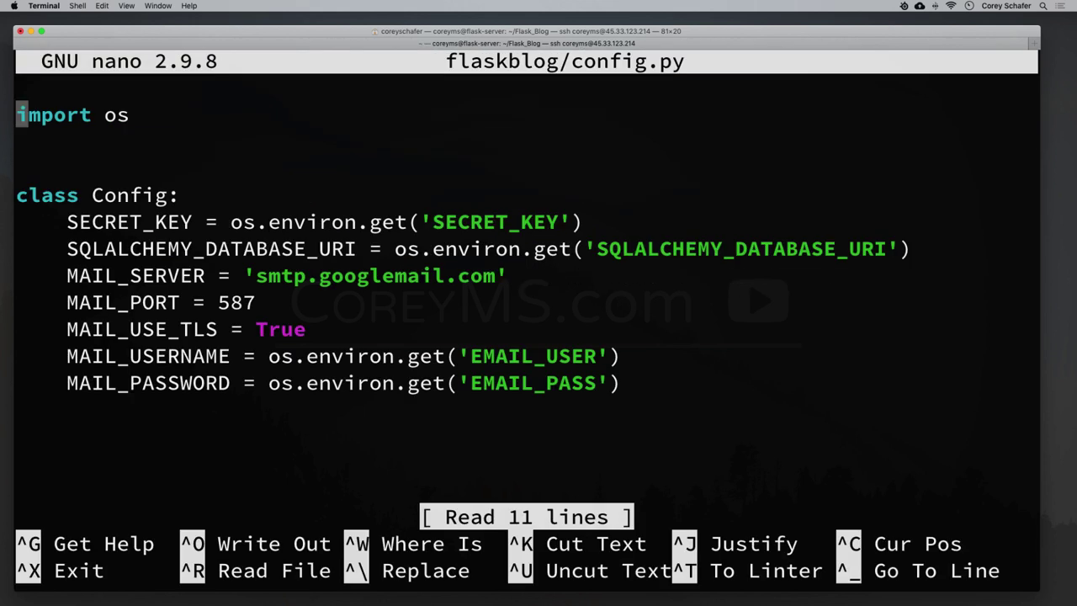
pyautogui.click(22, 141)
pyautogui.write('import json')
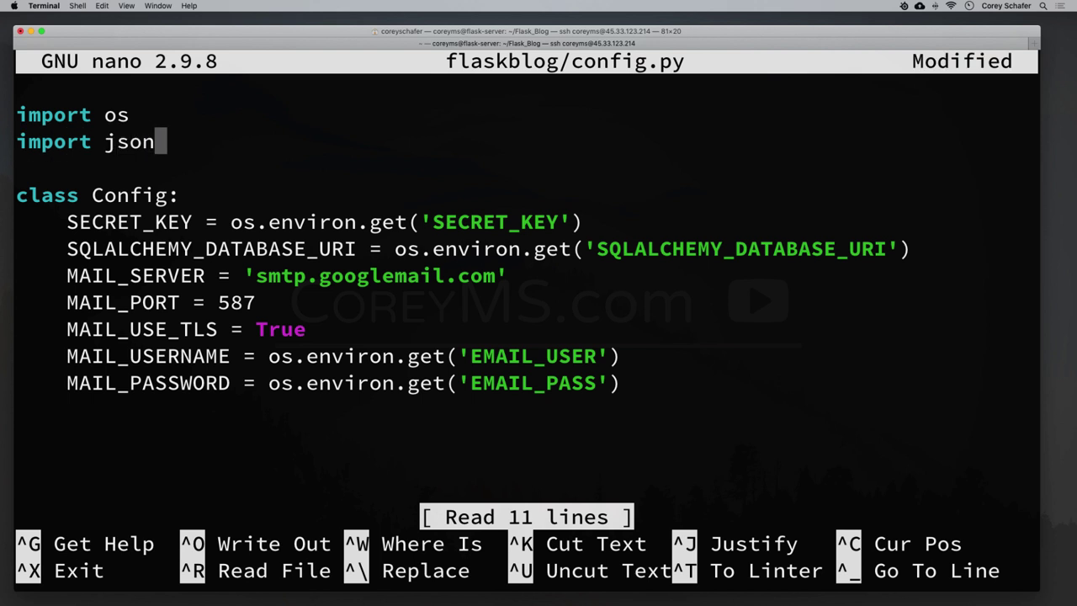
pyautogui.press('Return')
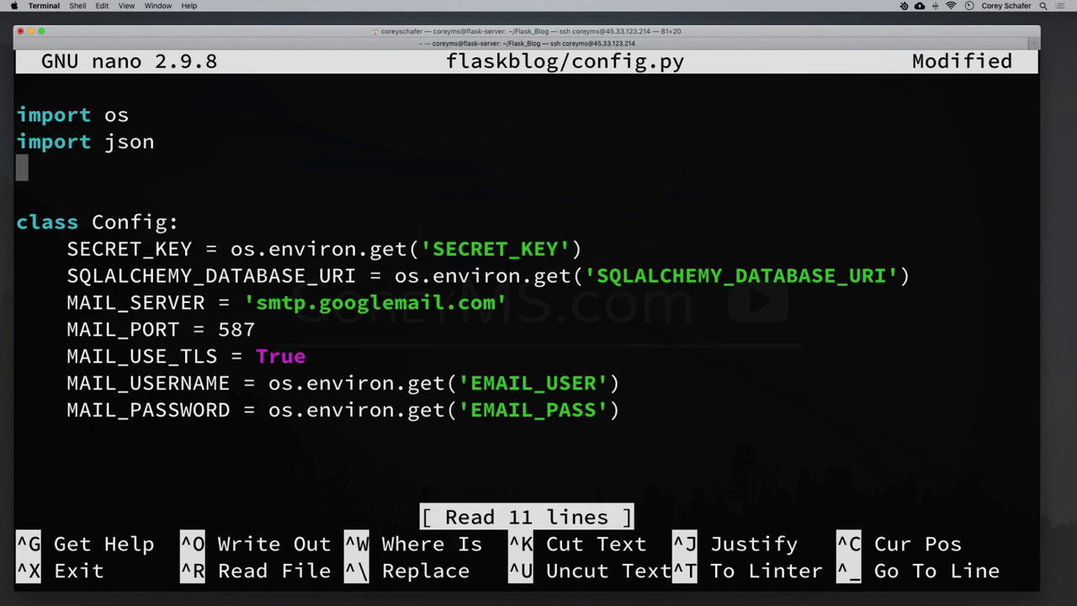
# Above the Config class, write "with open('/etc/config.json') as config_file:".
pyautogui.press('Return')
pyautogui.press('Return')
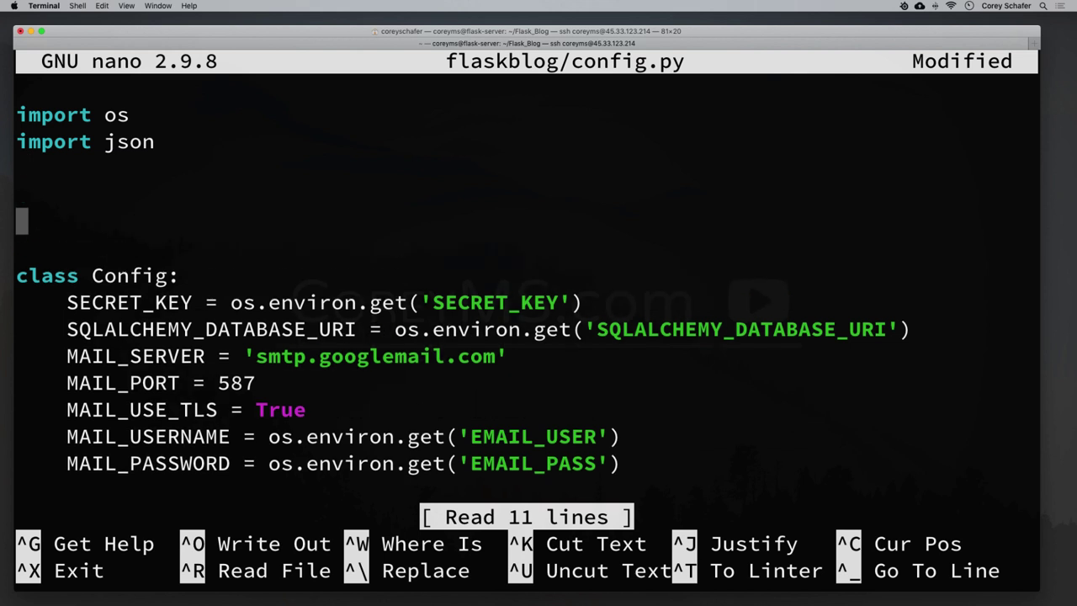
pyautogui.press('Up')
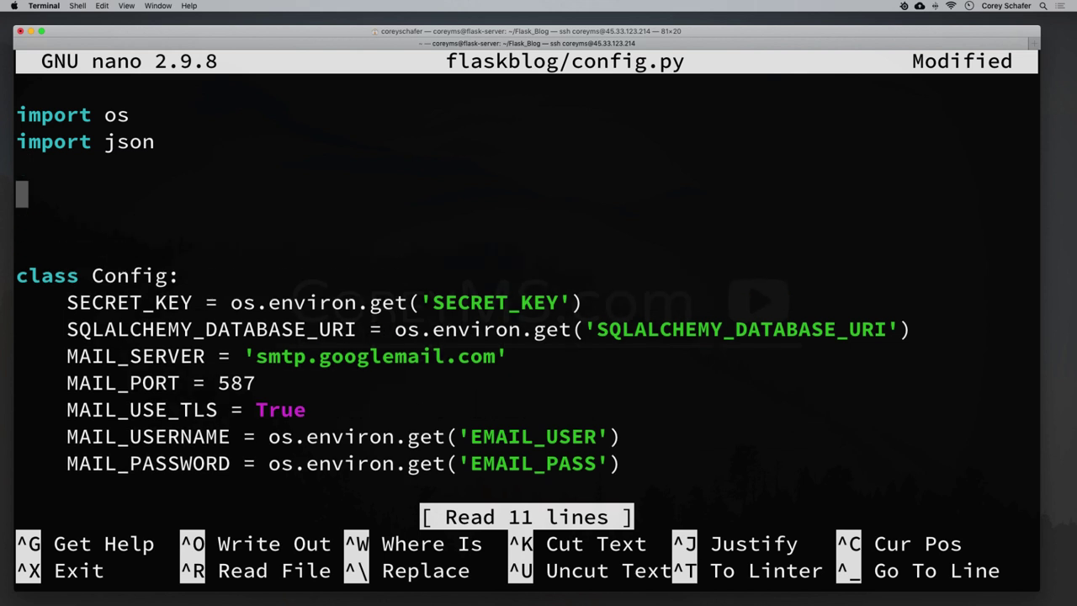
pyautogui.write('with')
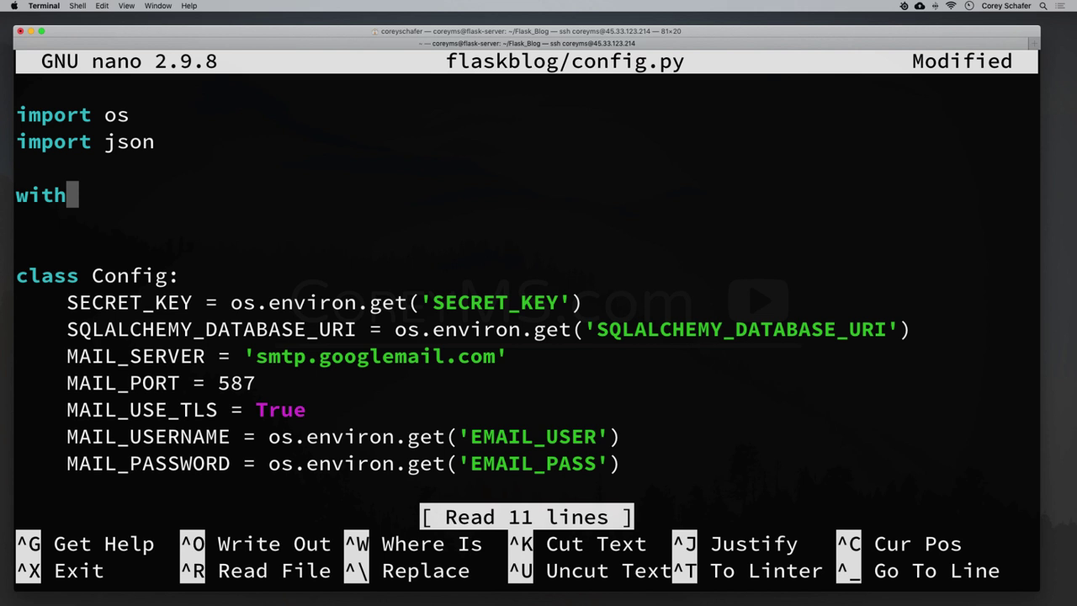
pyautogui.write(' open')
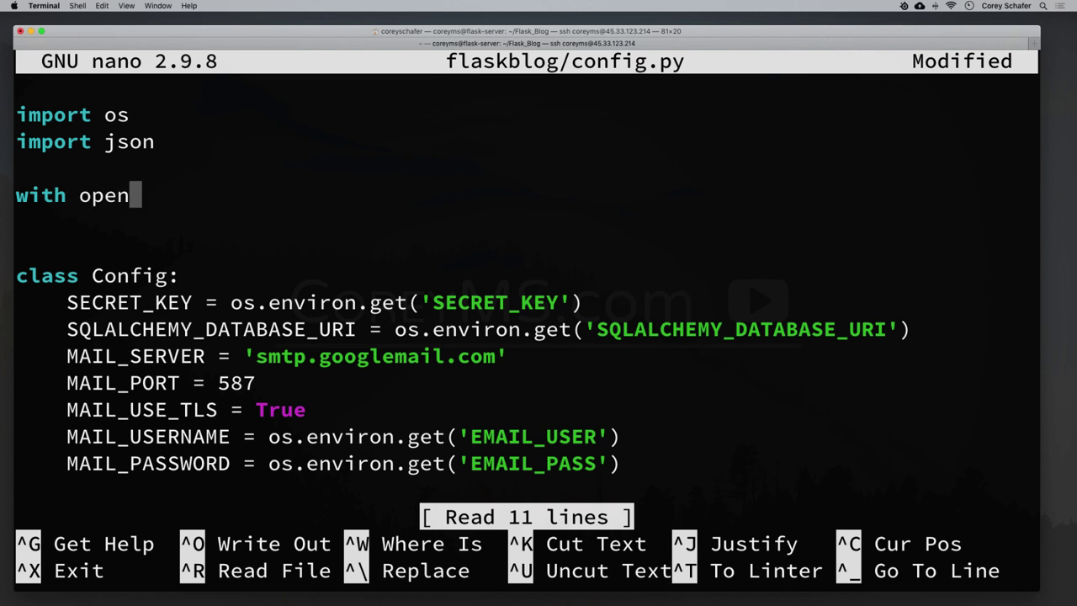
pyautogui.write('()')
pyautogui.press('Left')
pyautogui.write("''")
pyautogui.press('Left')
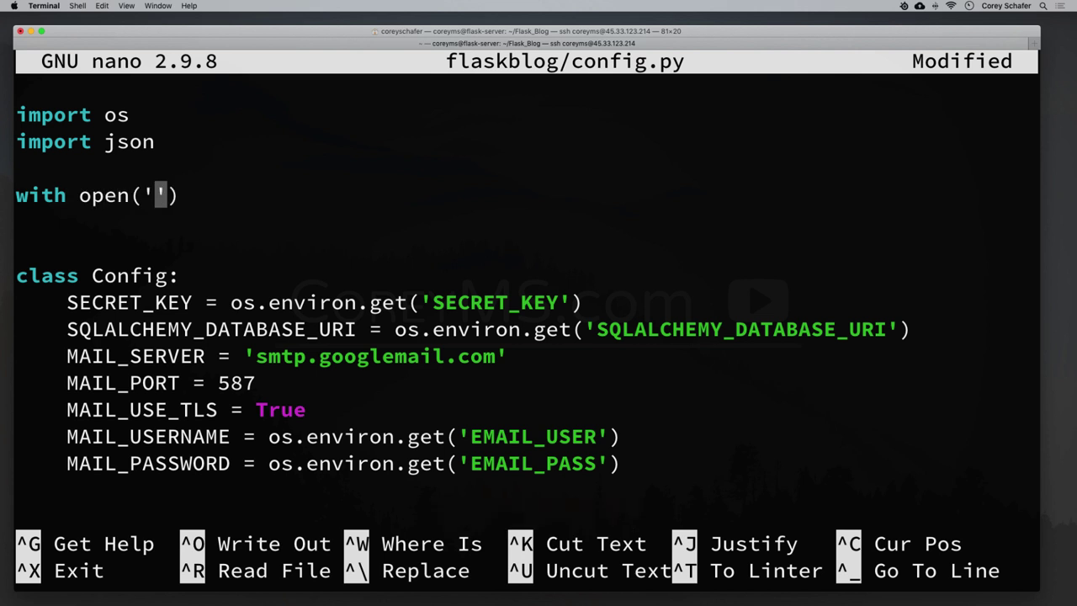
pyautogui.write('/etc/')
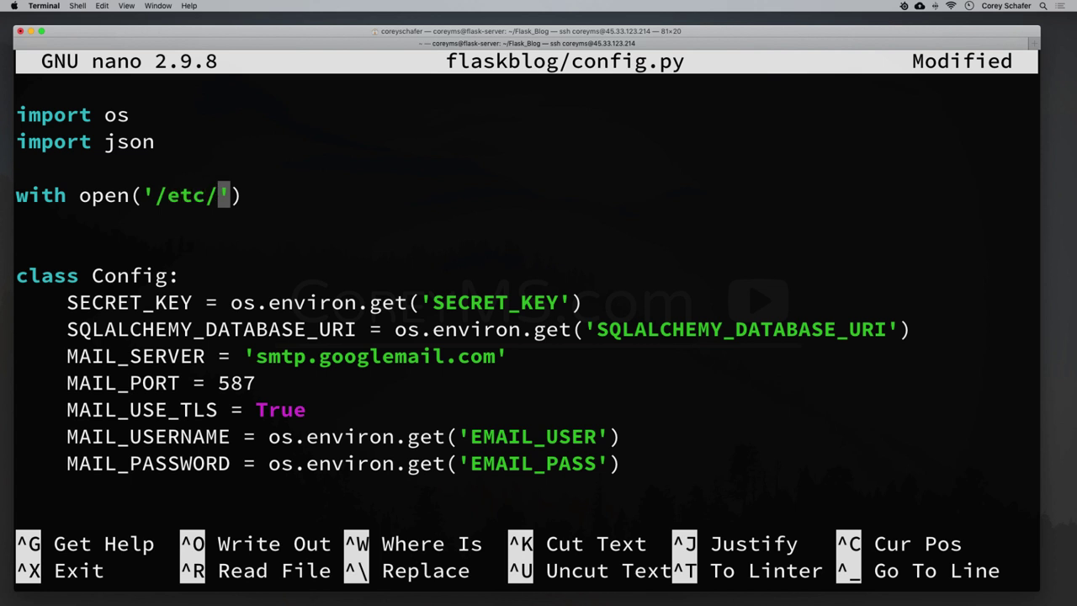
pyautogui.write('config')
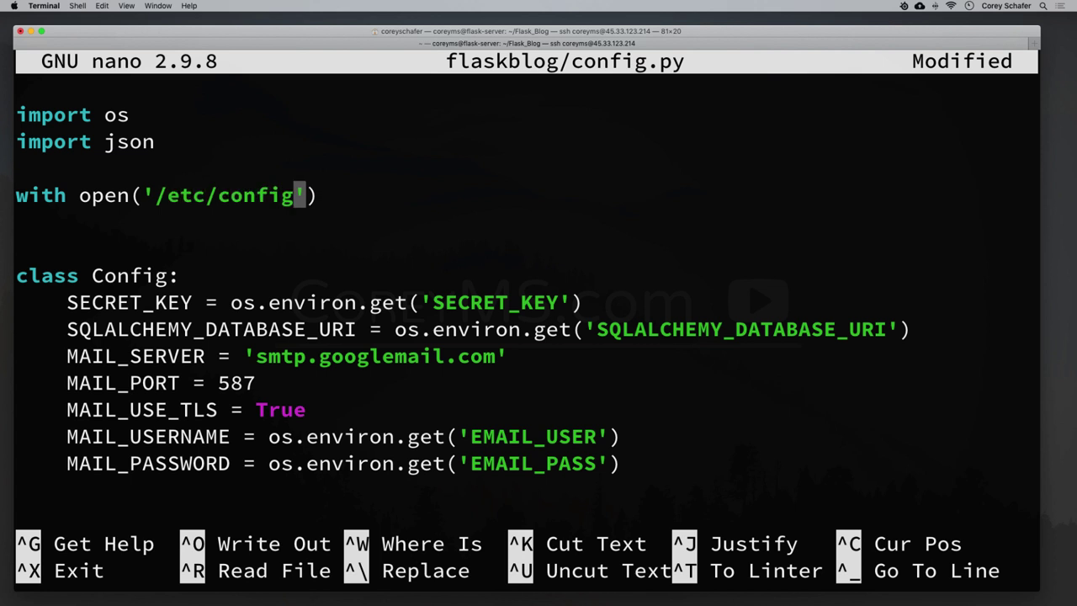
pyautogui.write(',.')
pyautogui.press('BackSpace')
pyautogui.press('BackSpace')
pyautogui.write('.json')
pyautogui.press('Right')
pyautogui.press('Right')
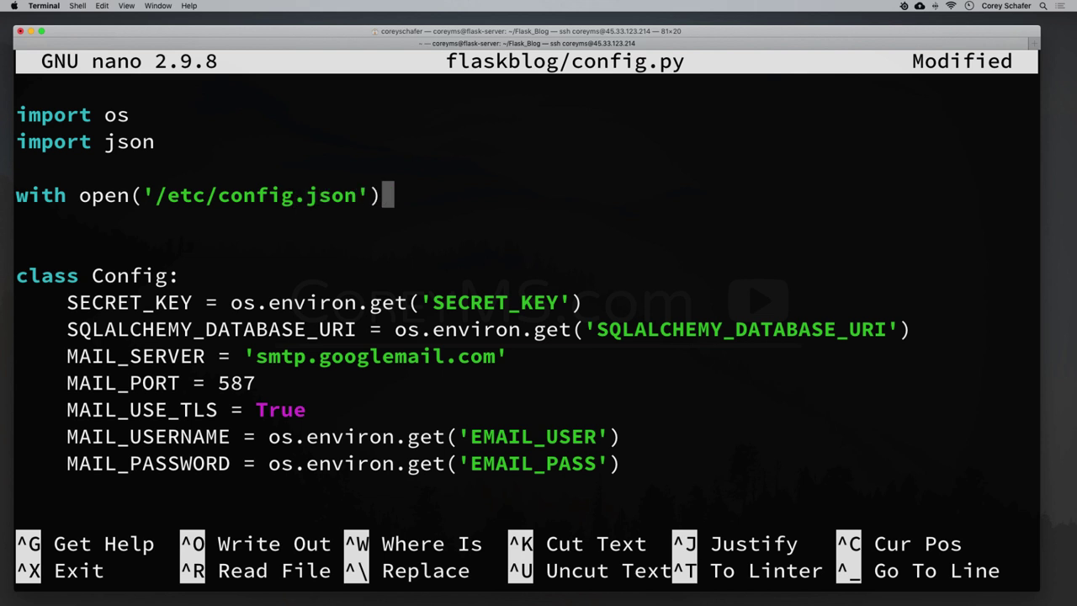
pyautogui.write('as con')
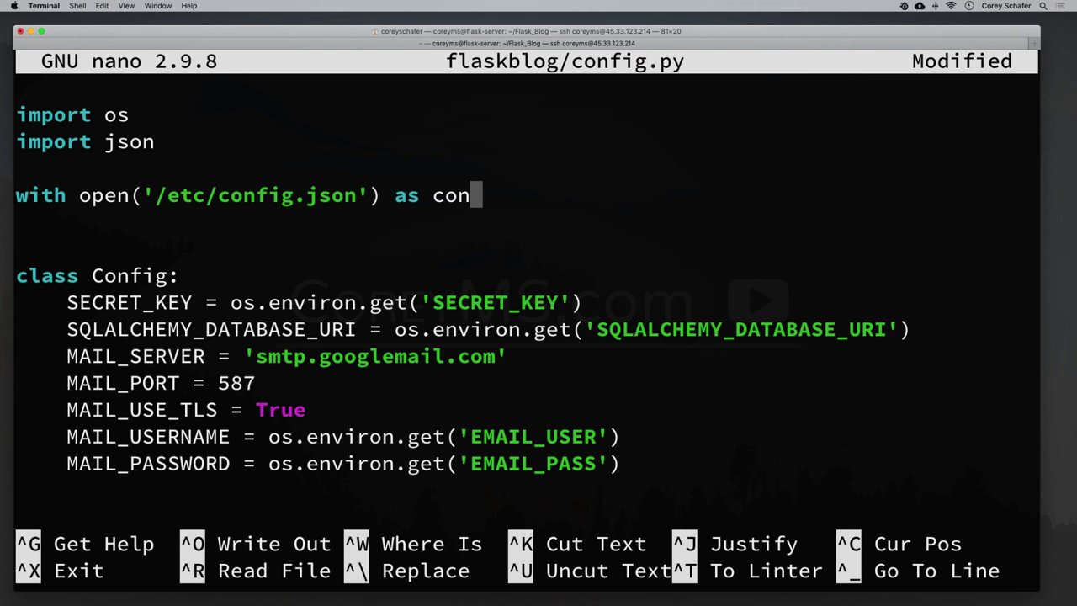
pyautogui.write('fig_file')
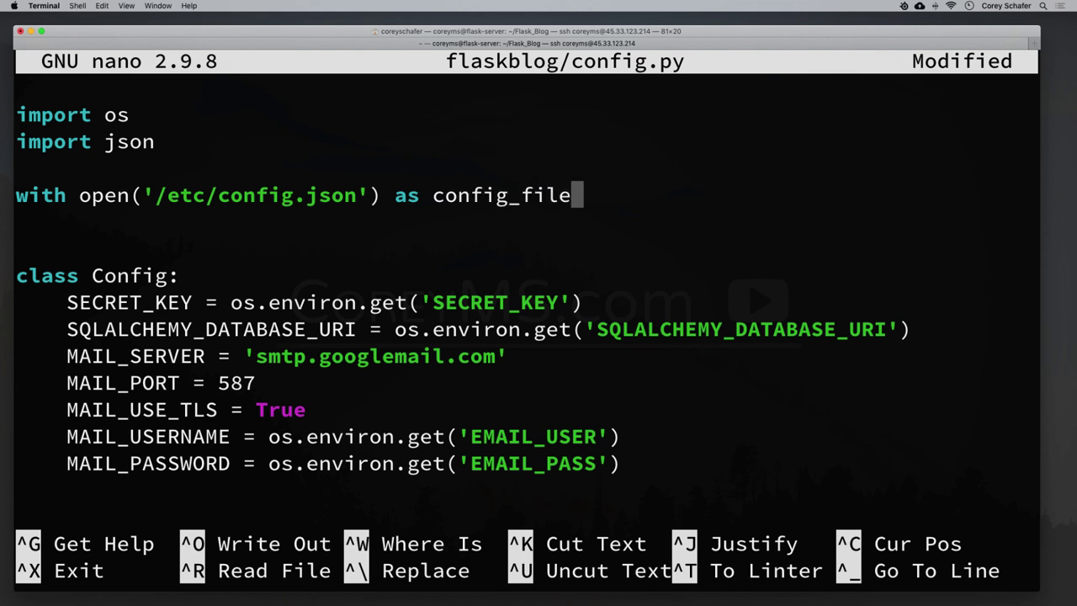
pyautogui.write(':')
# Add the indented line 'config = json.load(config_file)' under the with statement.
pyautogui.press('Return')
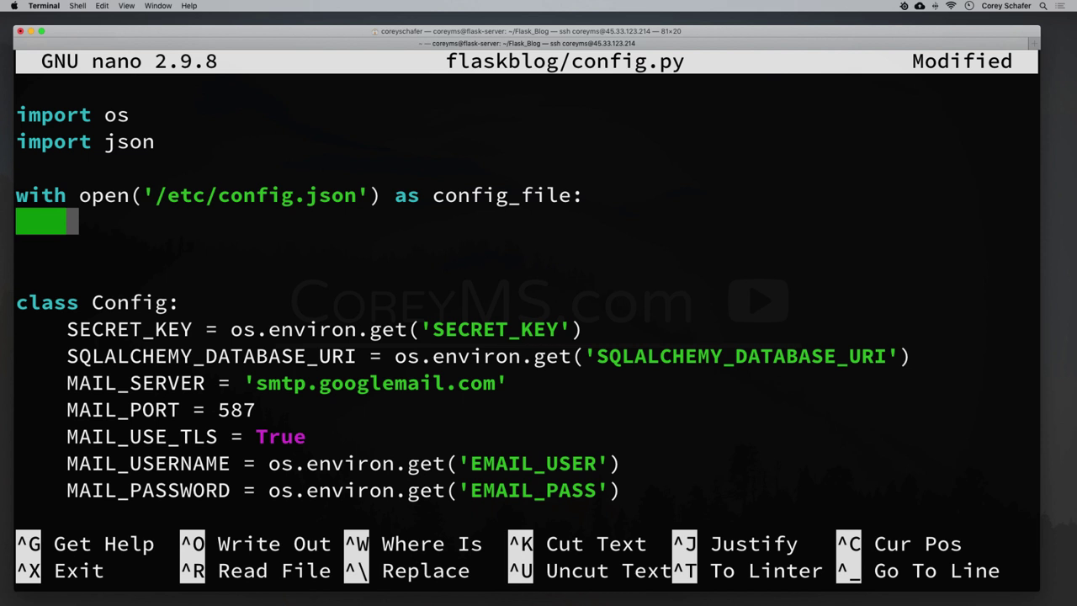
pyautogui.write('config = ')
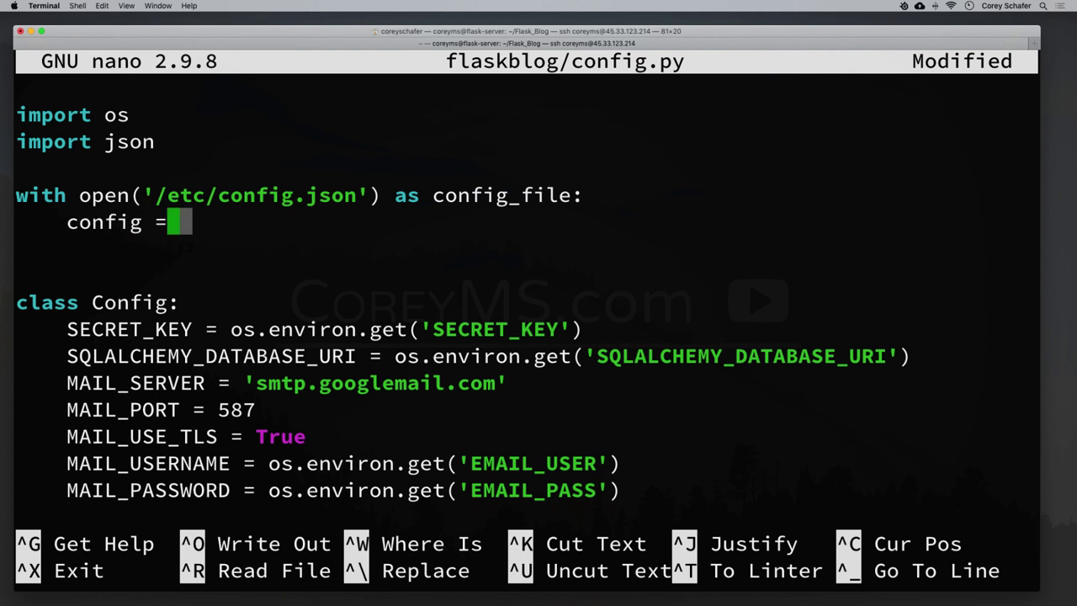
pyautogui.write('json.load()')
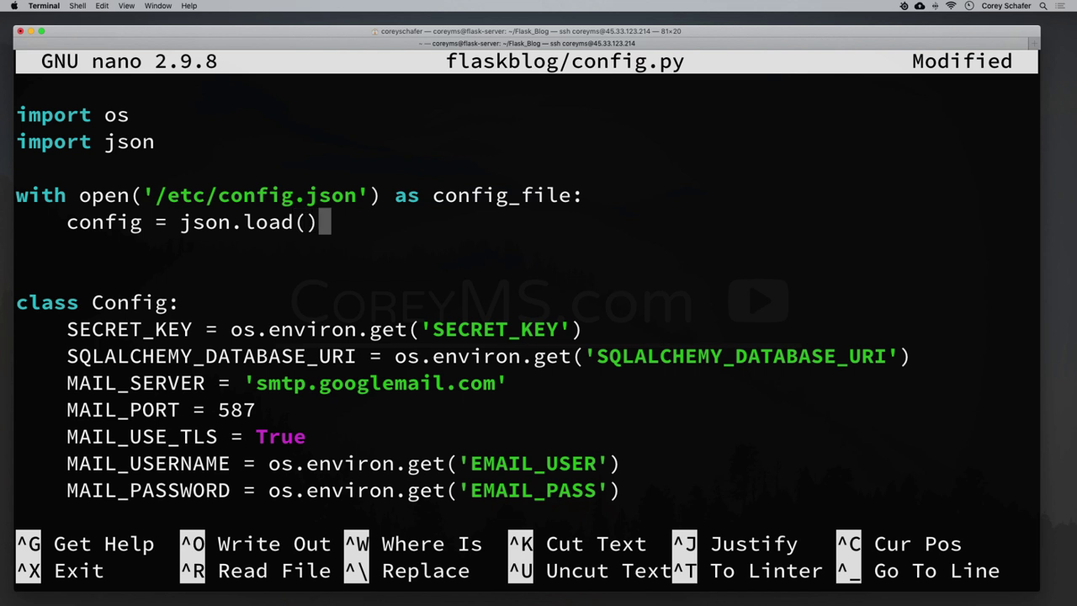
pyautogui.press('Left')
pyautogui.write('config_')
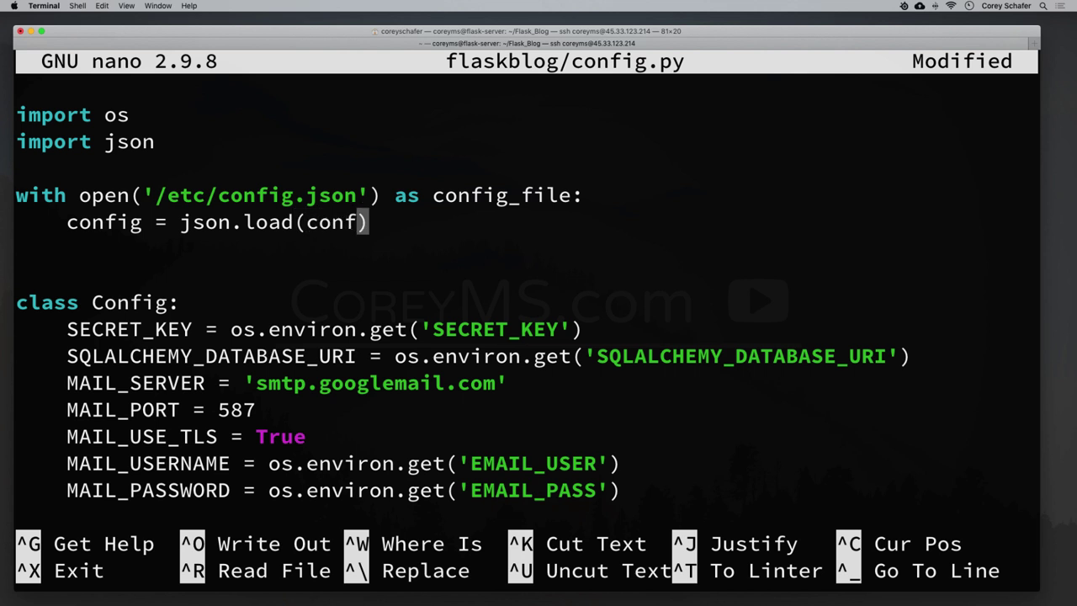
pyautogui.write('foi')
pyautogui.press('BackSpace')
pyautogui.press('BackSpace')
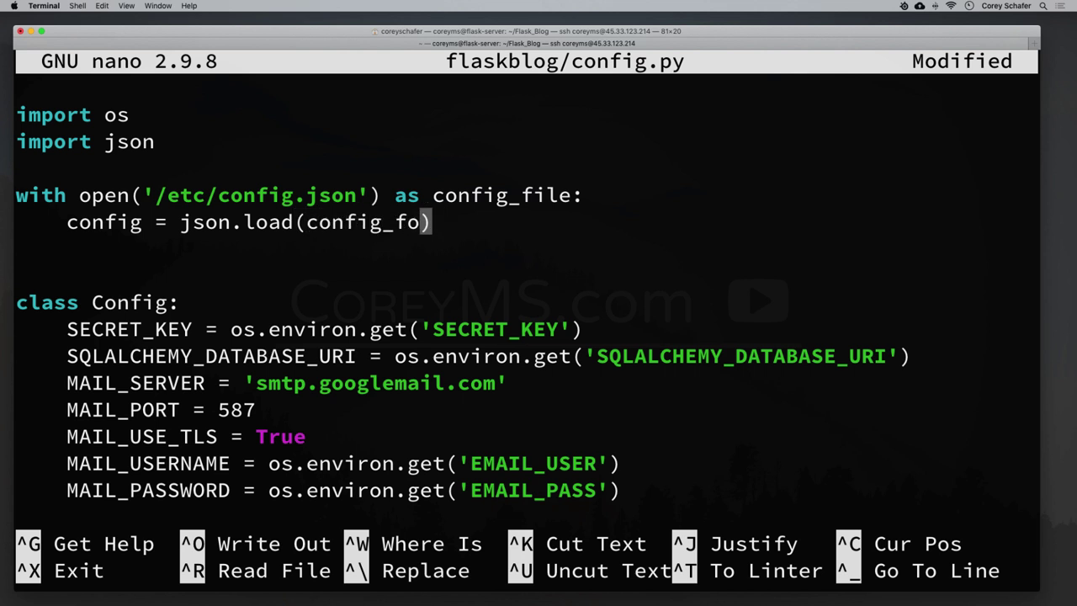
pyautogui.write('ile')
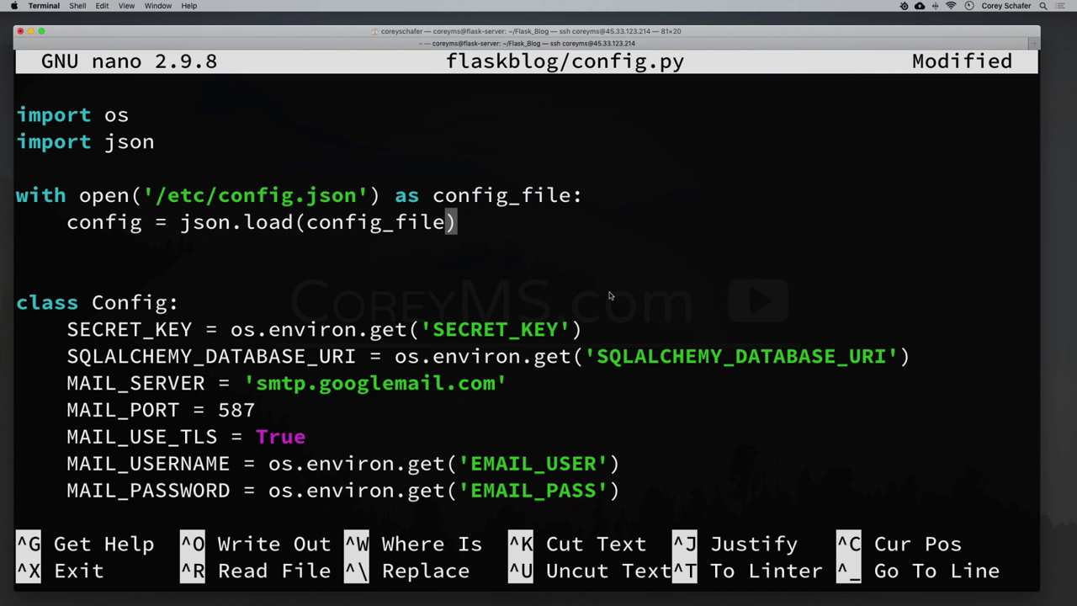
pyautogui.moveTo(305, 224); pyautogui.dragTo(454, 225)
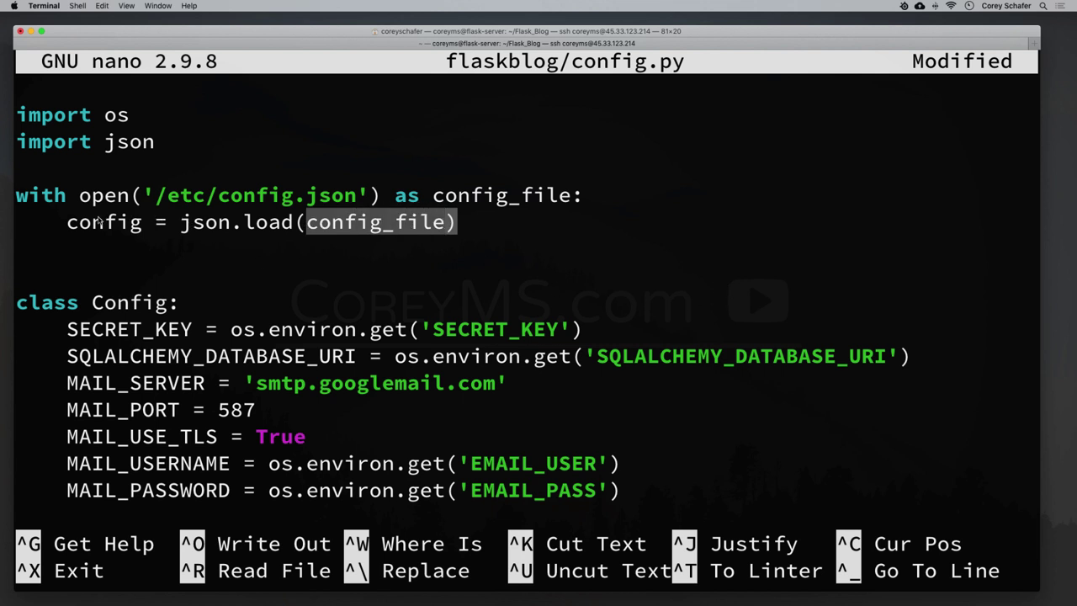
pyautogui.moveTo(67, 223); pyautogui.dragTo(140, 229)
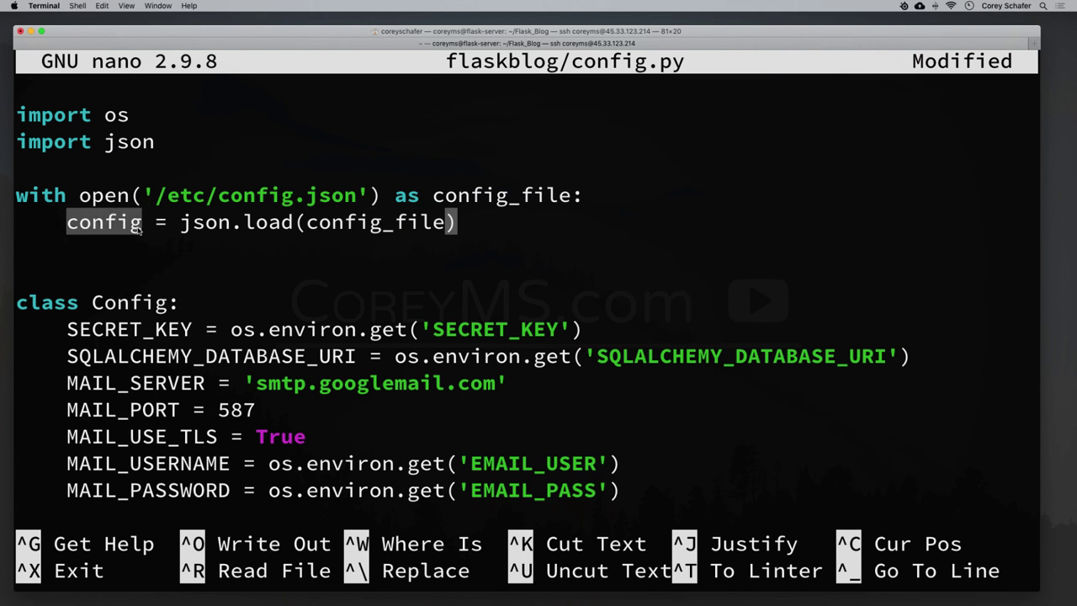
pyautogui.click(140, 228)
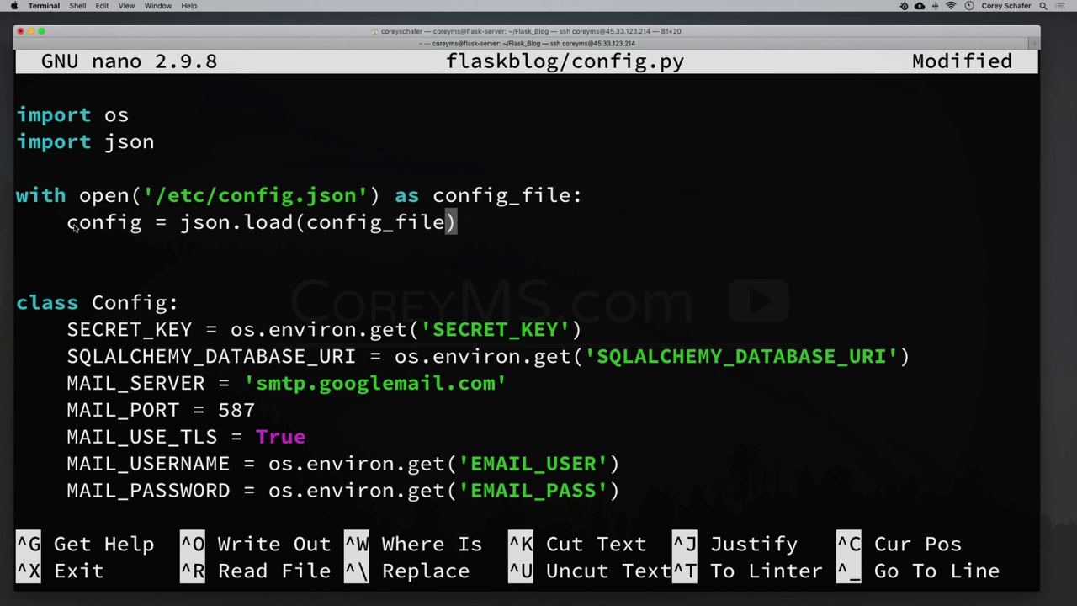
pyautogui.moveTo(67, 226); pyautogui.dragTo(143, 224)
pyautogui.click(143, 225)
pyautogui.moveTo(182, 225); pyautogui.dragTo(459, 231)
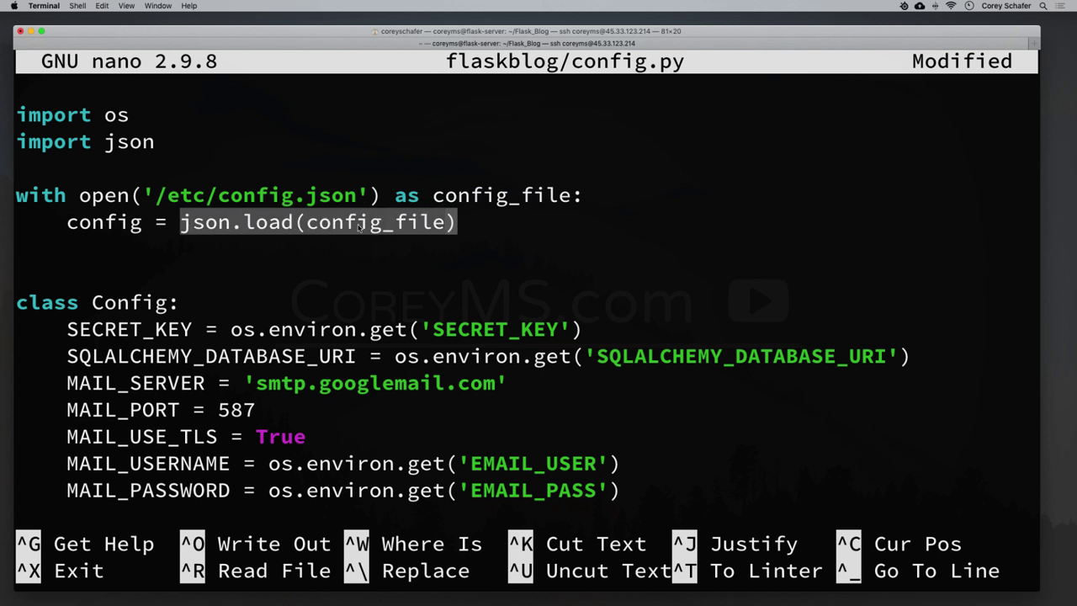
pyautogui.click(308, 227)
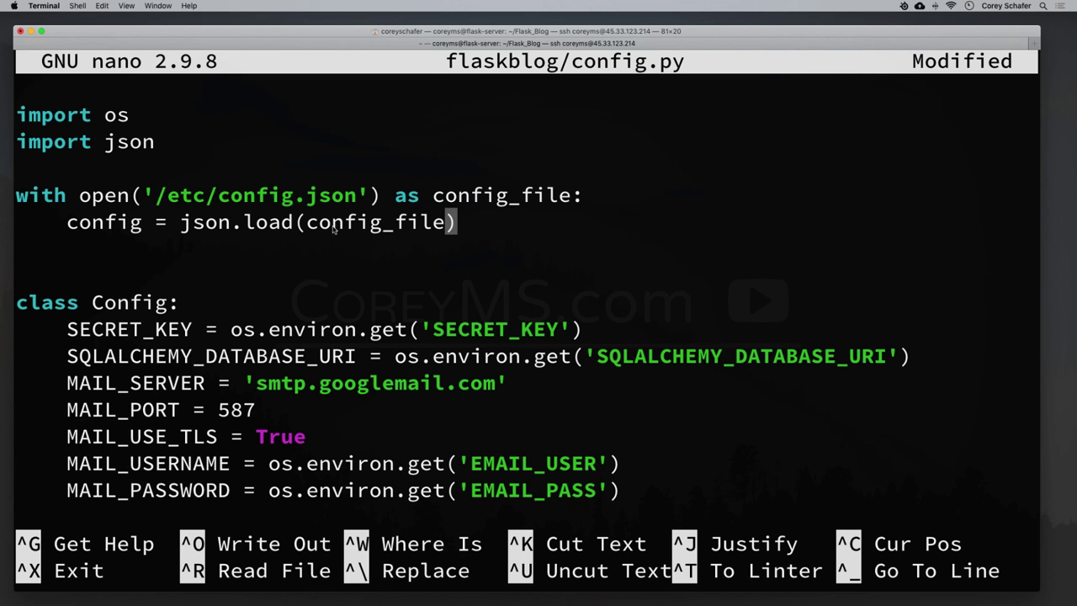
pyautogui.press('Down')
pyautogui.press('Down')
pyautogui.press('Down')
pyautogui.press('Down')
pyautogui.press('Down')
pyautogui.press('Down')
pyautogui.press('Down')
pyautogui.press('Down')
pyautogui.press('Down')
pyautogui.press('Down')
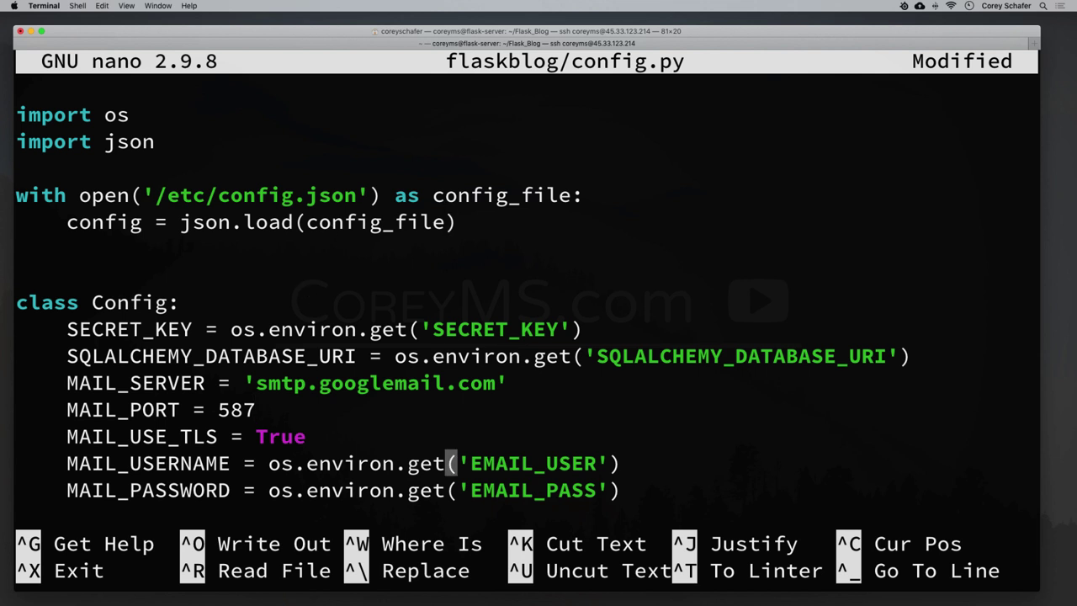
pyautogui.press('Up')
pyautogui.press('Up')
pyautogui.press('Up')
pyautogui.press('Up')
pyautogui.press('Up')
pyautogui.press('Up')
pyautogui.press('Up')
pyautogui.press('Up')
pyautogui.press('Up')
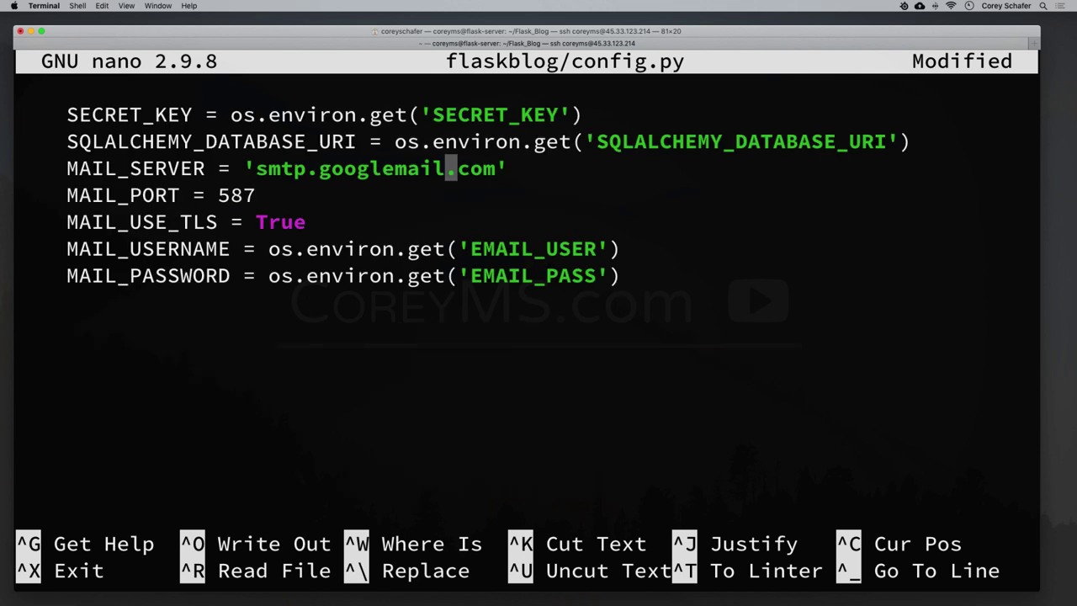
pyautogui.press('Down')
pyautogui.press('Down')
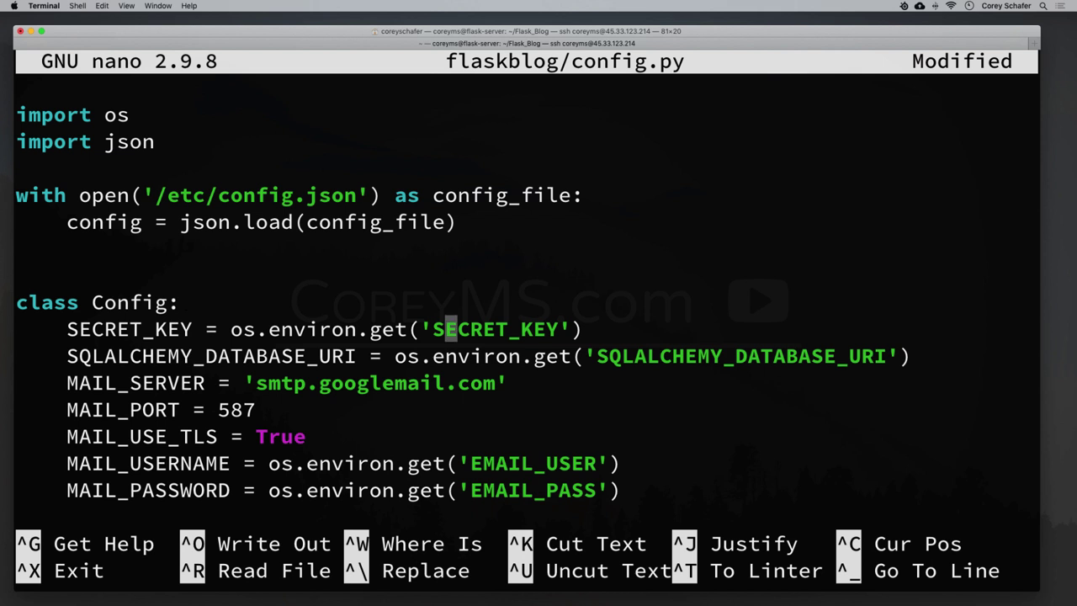
pyautogui.press('Down')
pyautogui.press('Up')
pyautogui.press('Left')
pyautogui.press('Left')
pyautogui.press('Left')
pyautogui.press('Left')
pyautogui.press('Left')
pyautogui.press('Left')
pyautogui.press('Left')
pyautogui.press('Left')
pyautogui.press('Left')
pyautogui.press('Left')
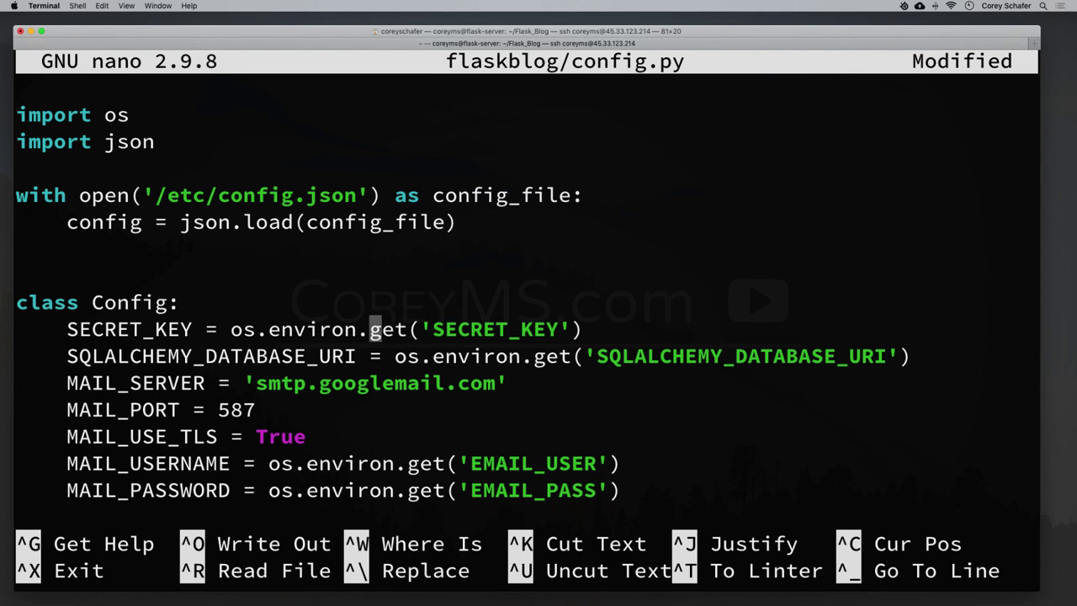
pyautogui.press('Right')
pyautogui.press('Right')
pyautogui.press('Right')
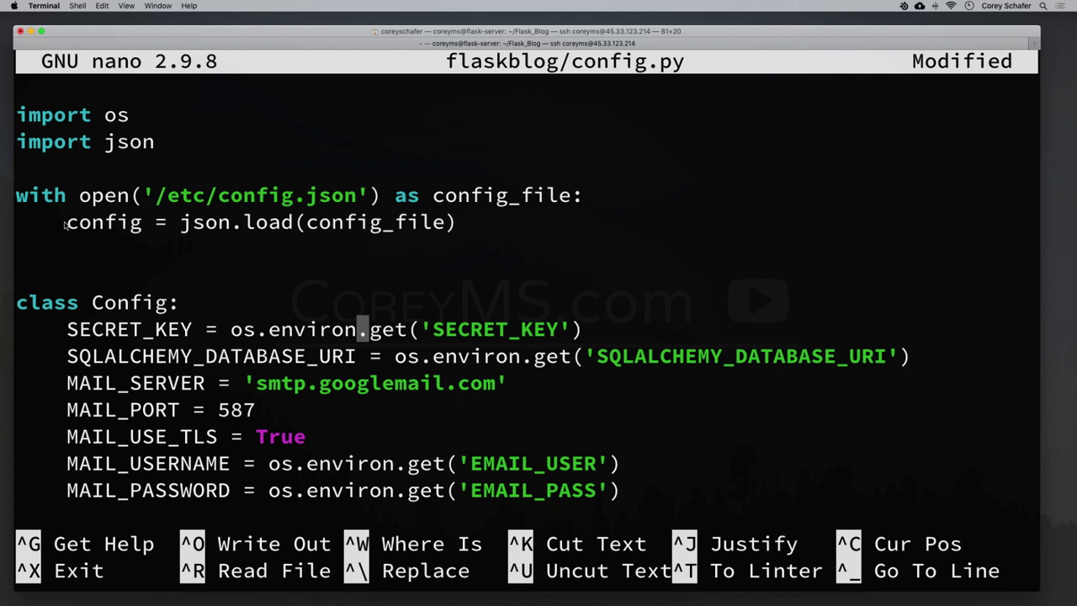
pyautogui.moveTo(66, 224); pyautogui.dragTo(493, 222)
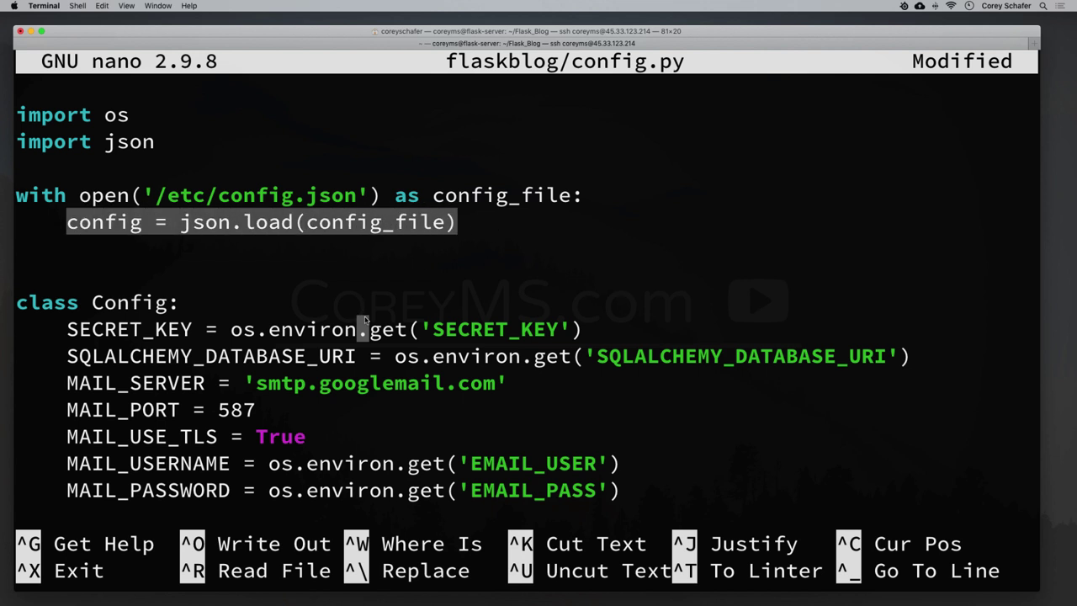
# Change the SECRET_KEY and SQLALCHEMY_DATABASE_URI lookups from os.environ.get to config.get.
pyautogui.click(427, 335)
pyautogui.press('BackSpace')
pyautogui.press('BackSpace')
pyautogui.press('BackSpace')
pyautogui.press('BackSpace')
pyautogui.press('BackSpace')
pyautogui.press('BackSpace')
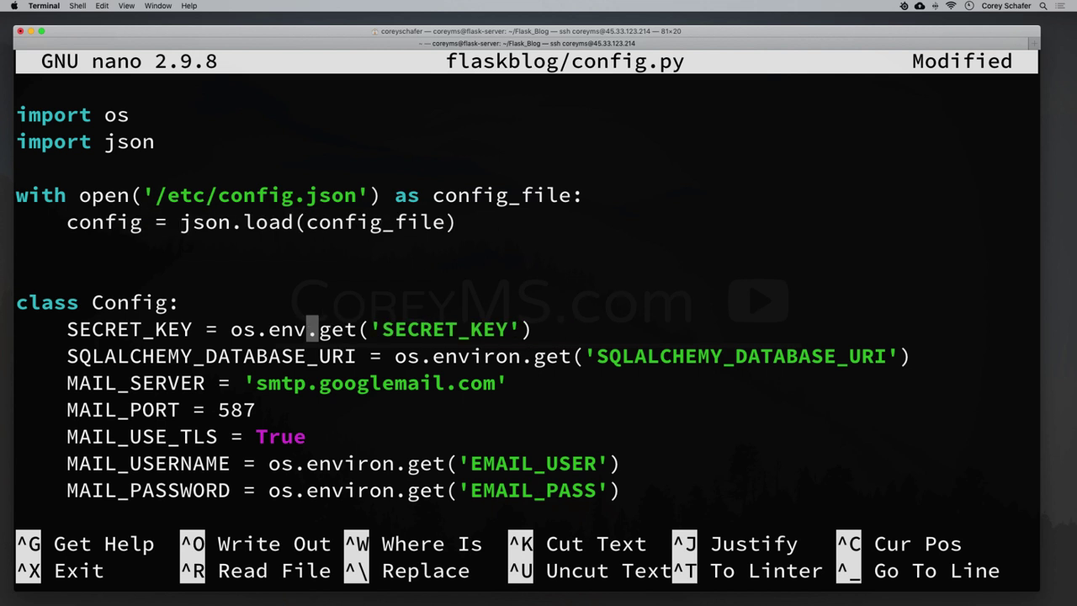
pyautogui.press('BackSpace')
pyautogui.press('BackSpace')
pyautogui.press('BackSpace')
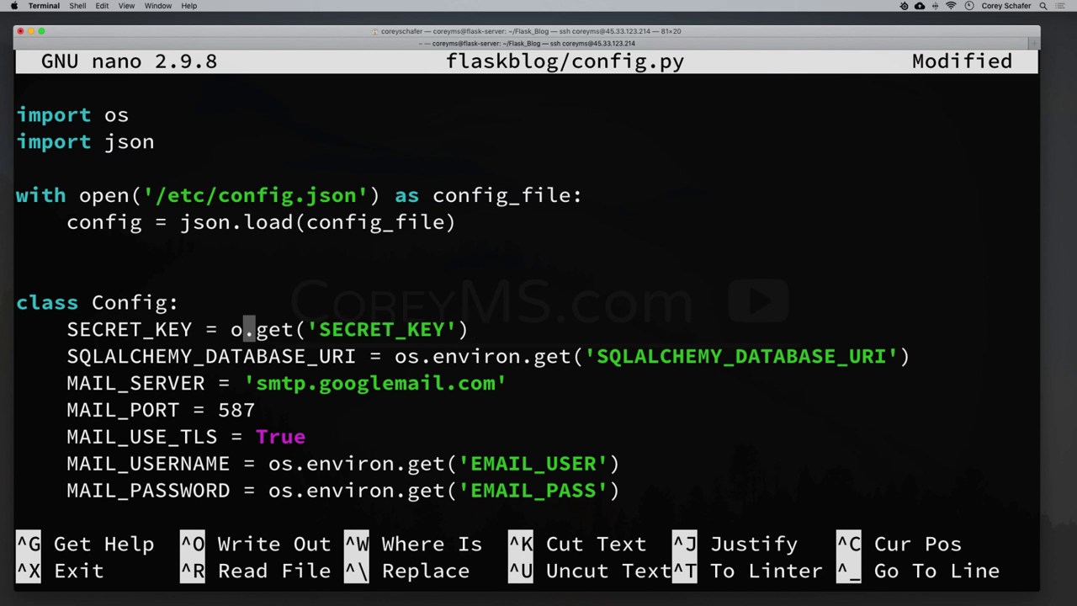
pyautogui.press('BackSpace')
pyautogui.write('config')
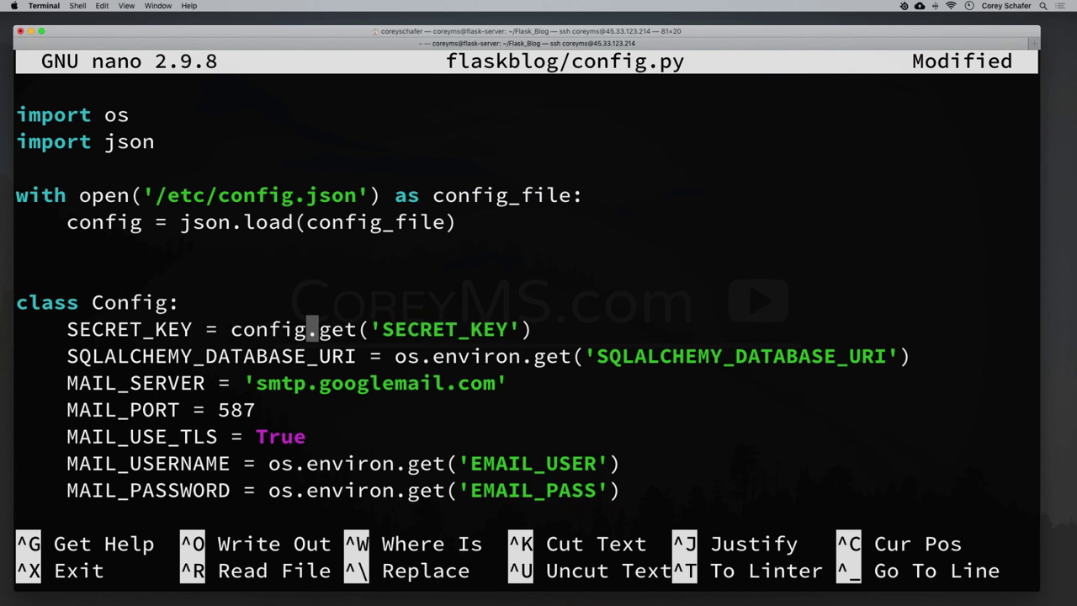
pyautogui.press('Right')
pyautogui.press('Right')
pyautogui.press('Right')
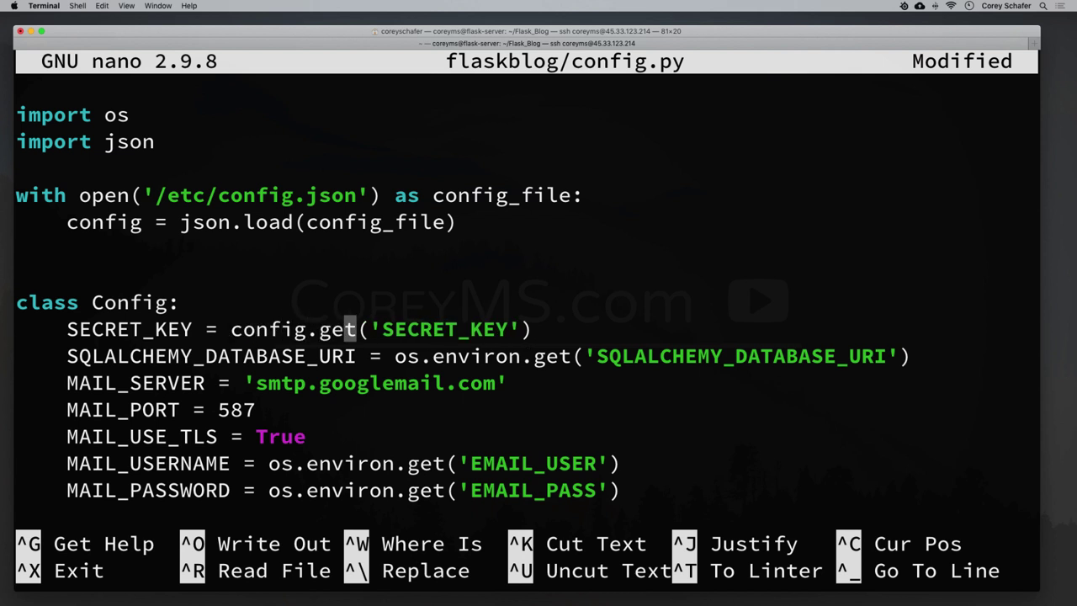
pyautogui.press('Down')
pyautogui.press('Right')
pyautogui.press('Right')
pyautogui.press('Right')
pyautogui.press('Right')
pyautogui.press('Right')
pyautogui.press('Right')
pyautogui.press('Right')
pyautogui.press('Right')
pyautogui.press('Right')
pyautogui.press('Right')
pyautogui.press('Right')
pyautogui.press('Right')
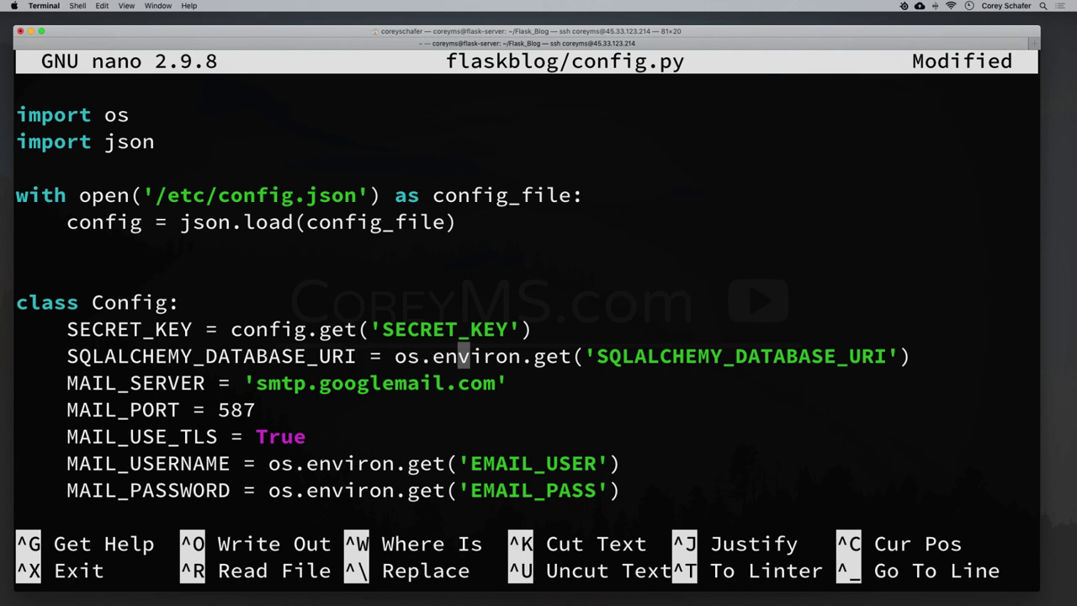
pyautogui.press('Right')
pyautogui.press('Right')
pyautogui.press('BackSpace')
pyautogui.press('BackSpace')
pyautogui.press('BackSpace')
pyautogui.press('BackSpace')
pyautogui.press('BackSpace')
pyautogui.press('BackSpace')
pyautogui.press('BackSpace')
pyautogui.press('BackSpace')
pyautogui.press('BackSpace')
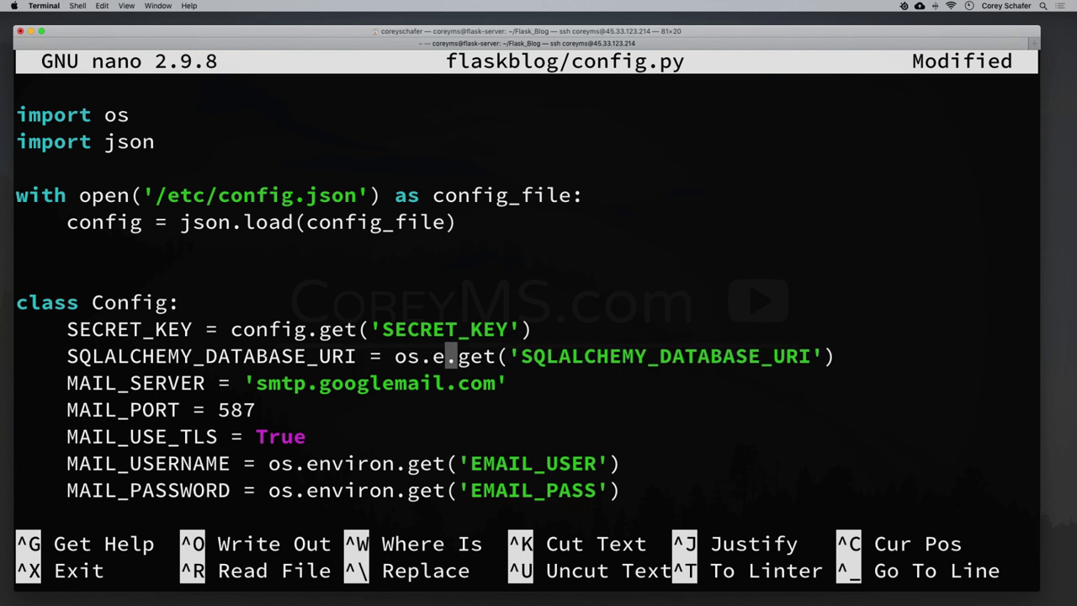
pyautogui.press('BackSpace')
pyautogui.write('config')
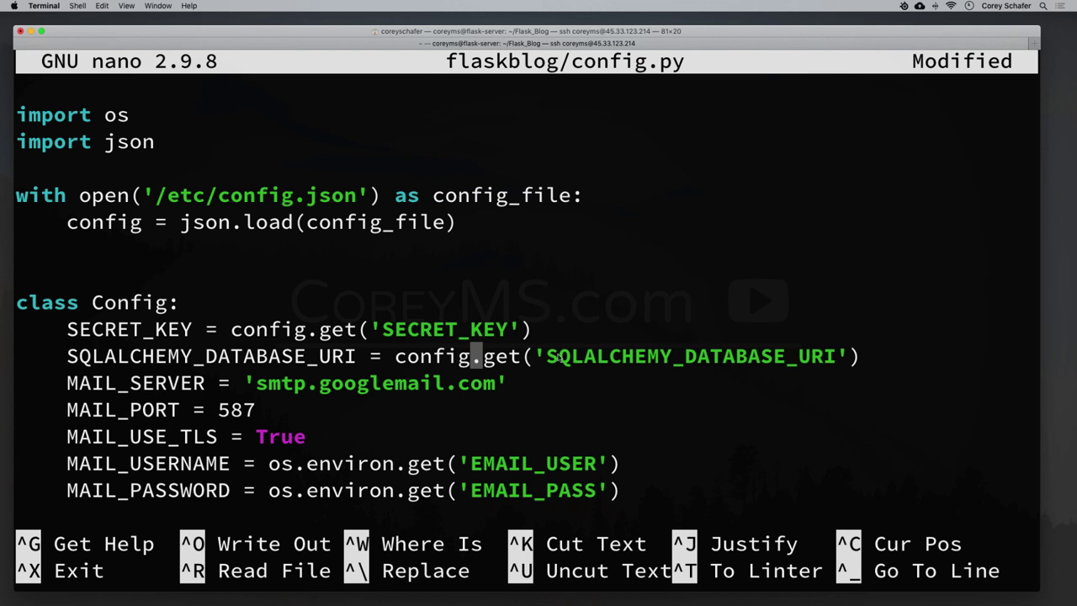
# Switch the EMAIL_USER and EMAIL_PASS lookups to config.get, then exit nano with Ctrl+X.
pyautogui.press('Down')
pyautogui.press('Down')
pyautogui.press('Down')
pyautogui.press('Down')
pyautogui.press('Left')
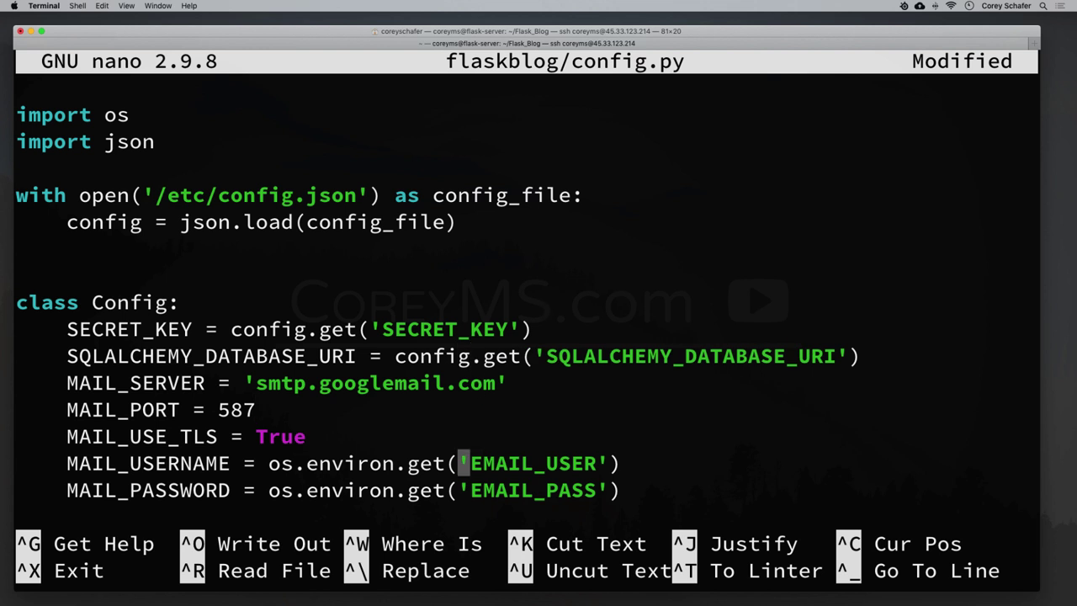
pyautogui.press('Left')
pyautogui.press('Left')
pyautogui.press('Left')
pyautogui.press('Left')
pyautogui.press('Left')
pyautogui.press('BackSpace')
pyautogui.press('BackSpace')
pyautogui.press('BackSpace')
pyautogui.press('BackSpace')
pyautogui.press('BackSpace')
pyautogui.press('BackSpace')
pyautogui.press('BackSpace')
pyautogui.press('BackSpace')
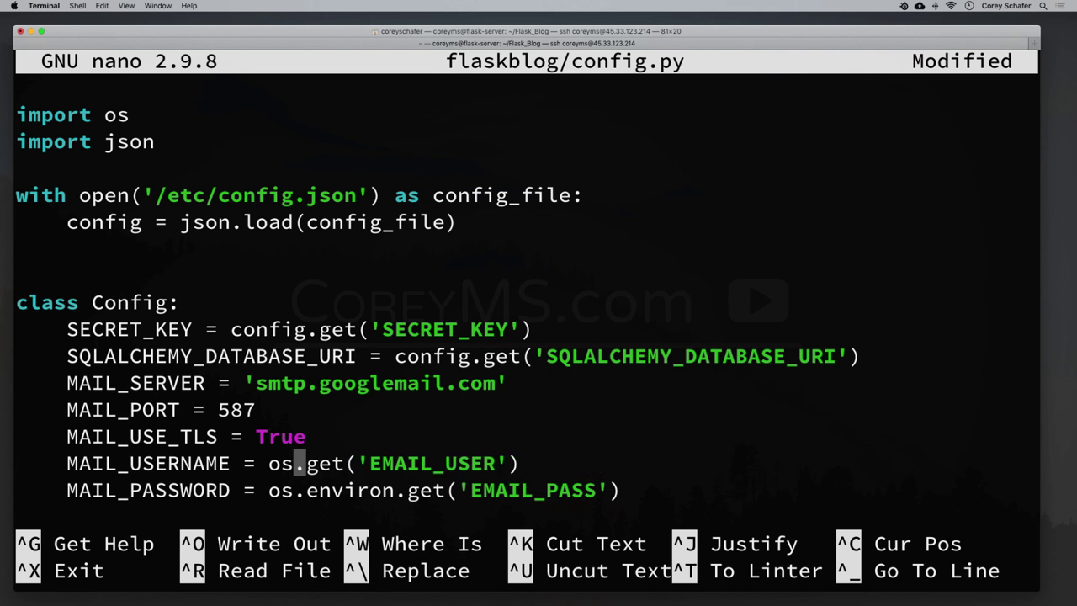
pyautogui.press('BackSpace')
pyautogui.press('BackSpace')
pyautogui.write('config')
pyautogui.press('Down')
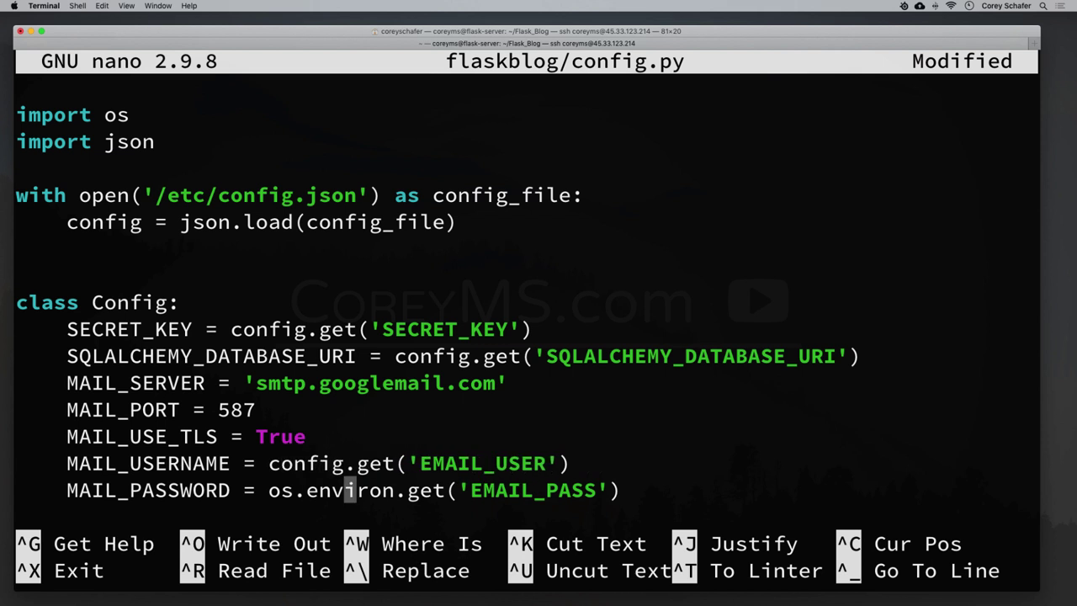
pyautogui.press('Right')
pyautogui.press('Right')
pyautogui.press('Right')
pyautogui.press('BackSpace')
pyautogui.press('BackSpace')
pyautogui.press('BackSpace')
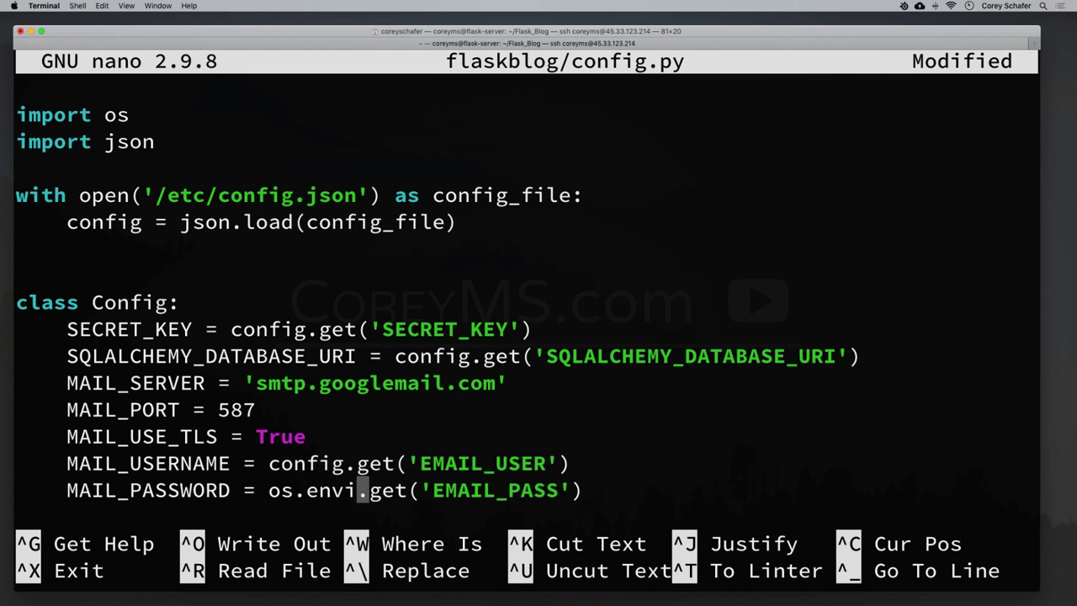
pyautogui.press('BackSpace')
pyautogui.press('BackSpace')
pyautogui.press('BackSpace')
pyautogui.press('BackSpace')
pyautogui.press('BackSpace')
pyautogui.press('BackSpace')
pyautogui.press('BackSpace')
pyautogui.write('config')
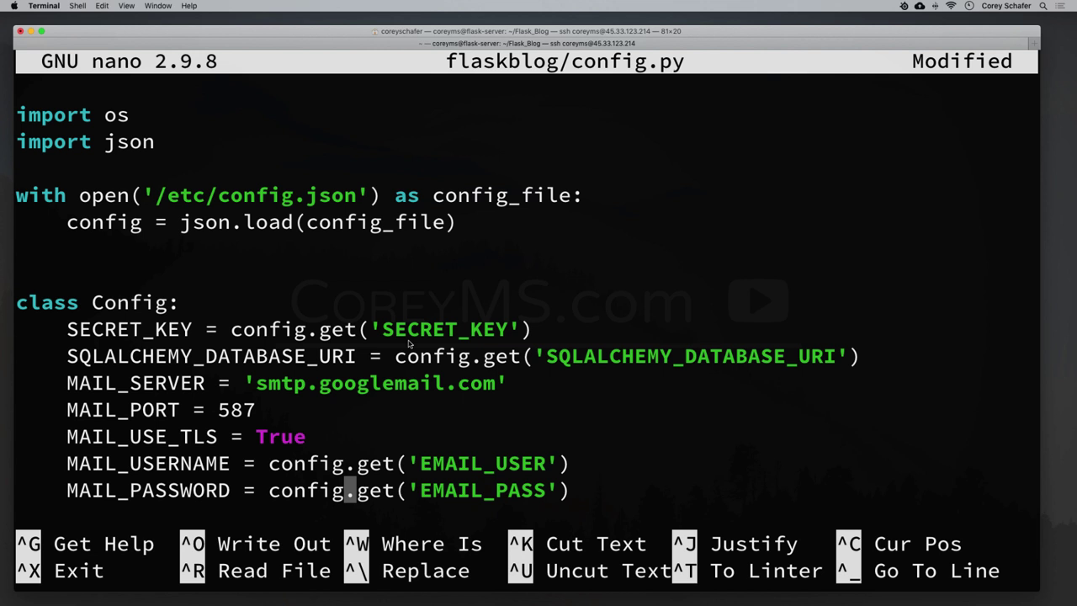
pyautogui.hotkey('ctrl', 'x')
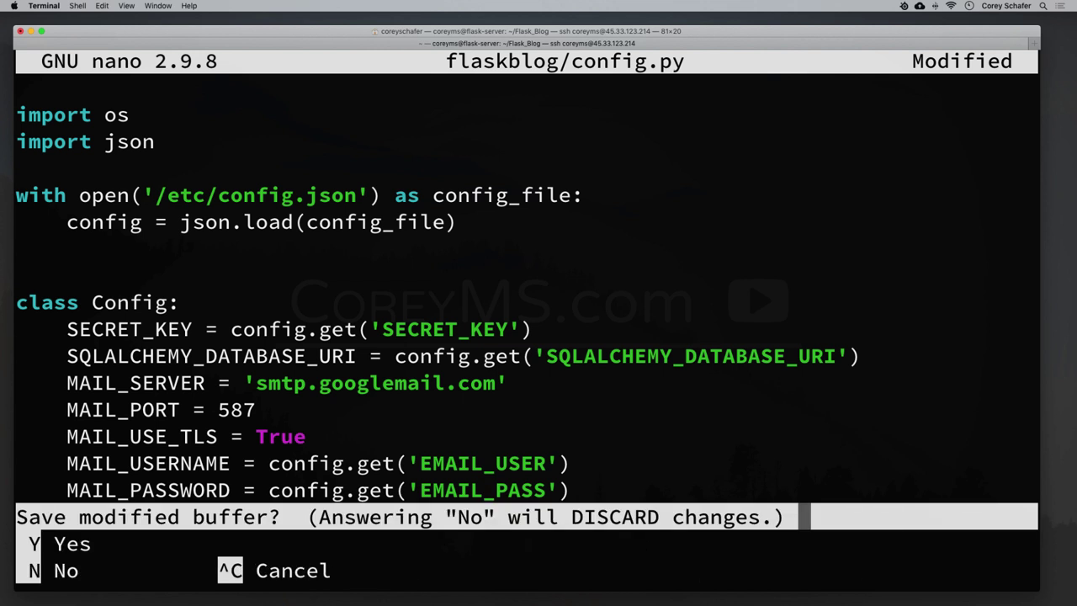
# Save config.py, clear the terminal, and list the Flask_Blog folder with ls.
pyautogui.press('y')
pyautogui.press('Return')
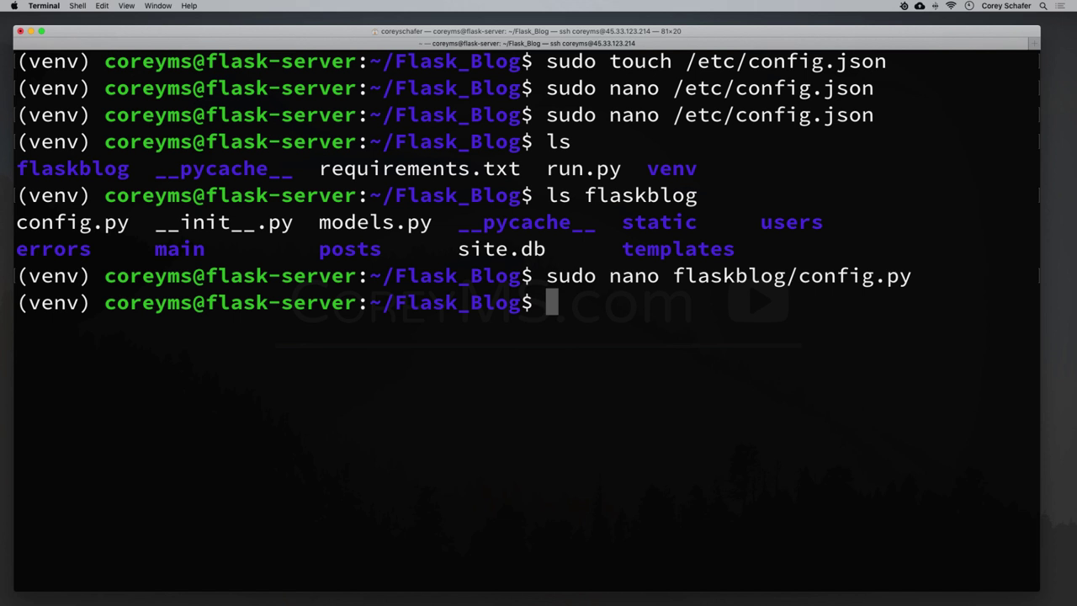
pyautogui.hotkey('ctrl', 'l')
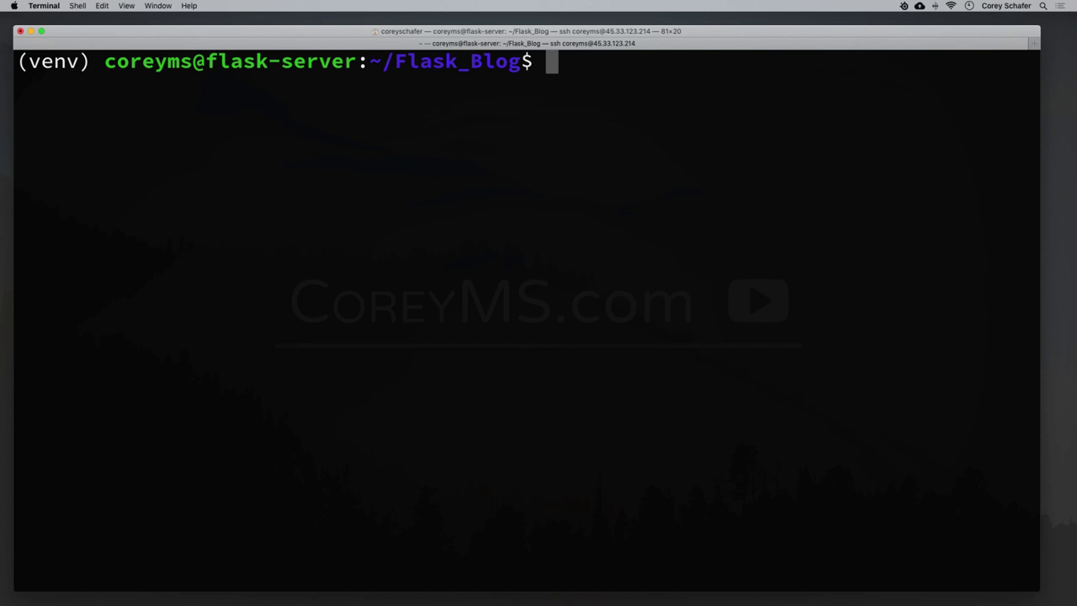
pyautogui.write('pyt')
pyautogui.press('BackSpace')
pyautogui.press('BackSpace')
pyautogui.press('BackSpace')
pyautogui.write('ls')
pyautogui.press('Return')
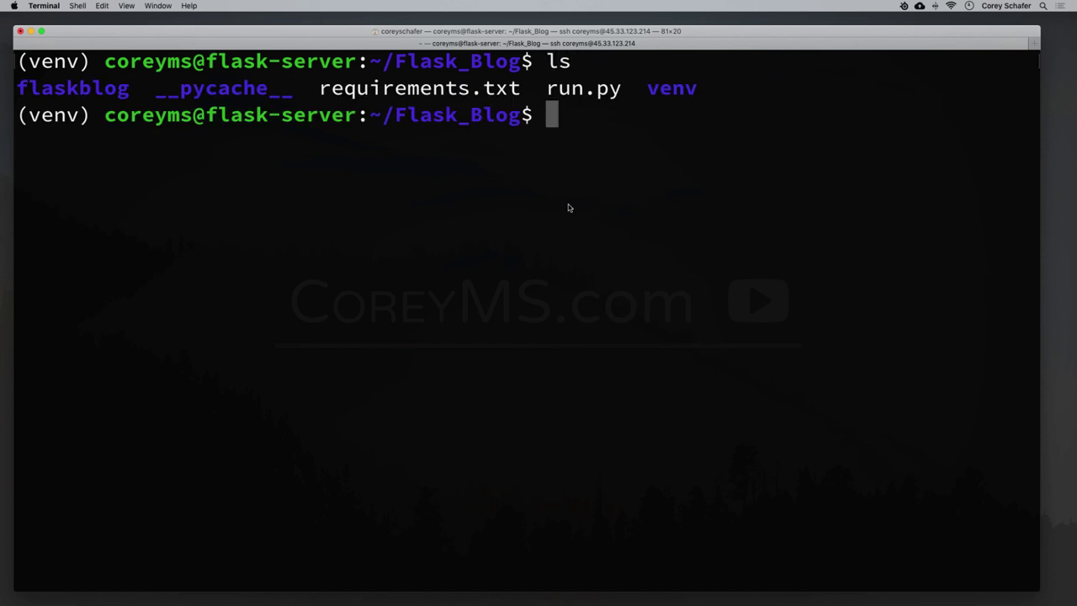
# Highlight run.py in the listing, then type and erase a 'python run.py' command.
pyautogui.moveTo(547, 89); pyautogui.dragTo(622, 91)
pyautogui.click(633, 137)
pyautogui.write('python run.py')
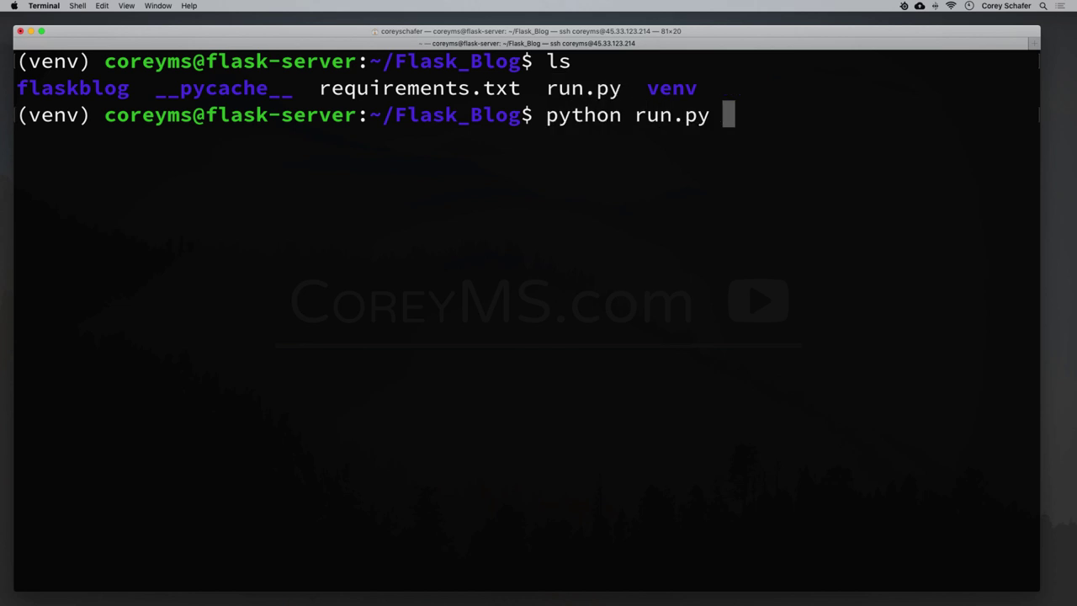
pyautogui.press('BackSpace')
pyautogui.press('BackSpace')
pyautogui.press('BackSpace')
pyautogui.press('BackSpace')
pyautogui.press('BackSpace')
pyautogui.press('BackSpace')
pyautogui.press('BackSpace')
pyautogui.press('BackSpace')
pyautogui.press('BackSpace')
pyautogui.press('BackSpace')
pyautogui.press('BackSpace')
pyautogui.press('BackSpace')
pyautogui.press('BackSpace')
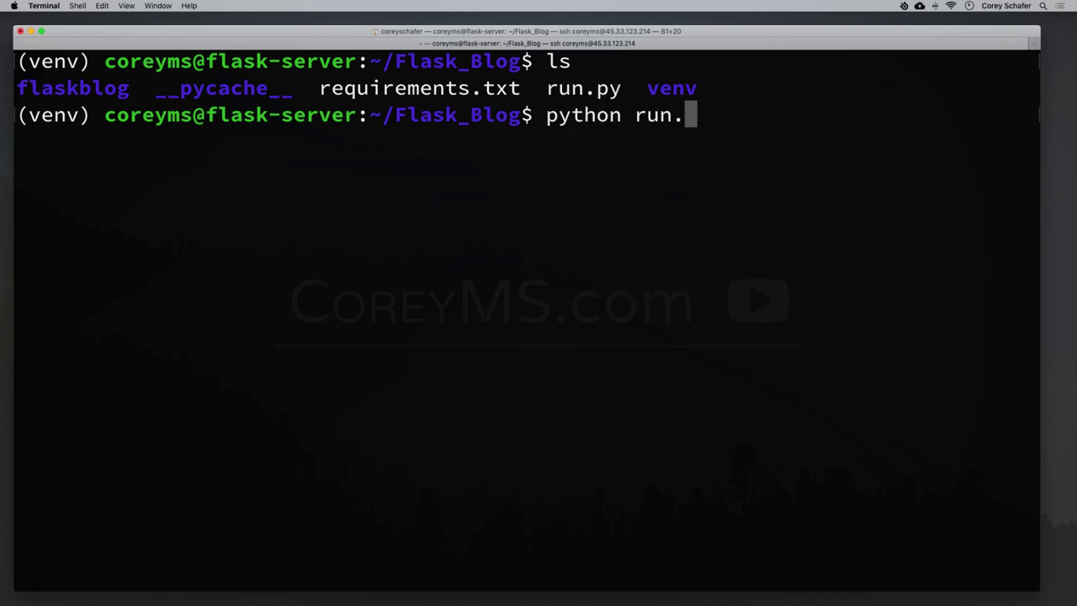
# Print run.py with cat, highlight its app.run(debug=True) line, then clear the terminal.
pyautogui.press('BackSpace')
pyautogui.write('cat ')
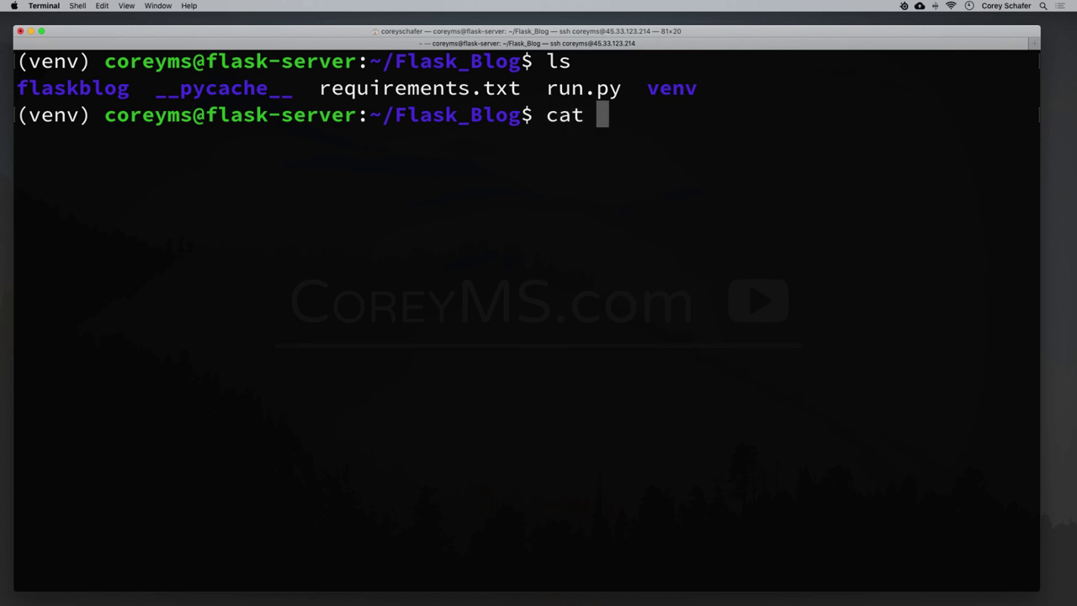
pyautogui.write('run.py')
pyautogui.press('Return')
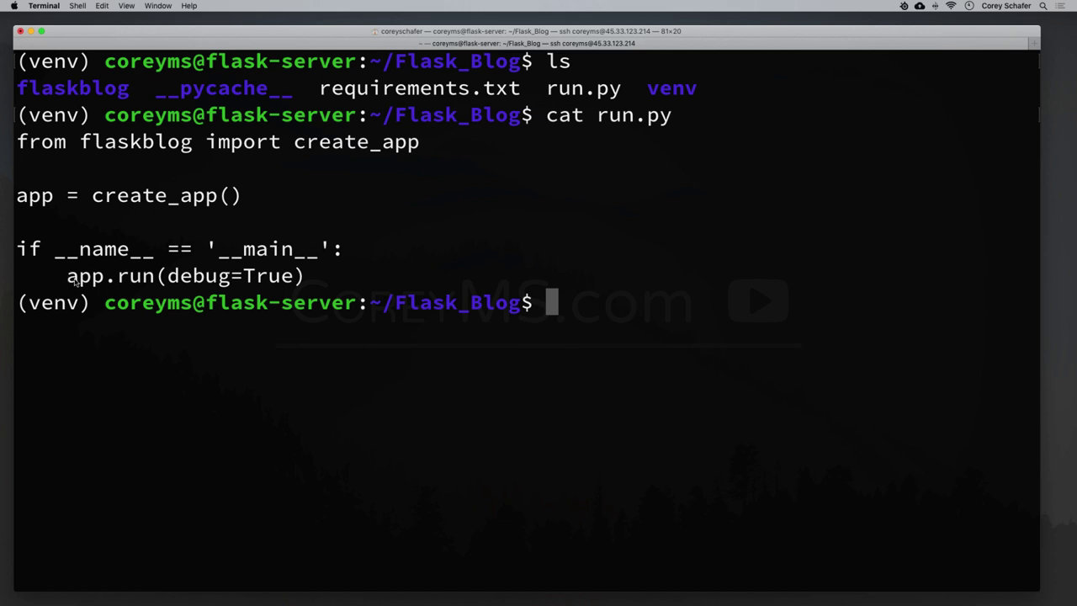
pyautogui.moveTo(74, 282); pyautogui.dragTo(310, 277)
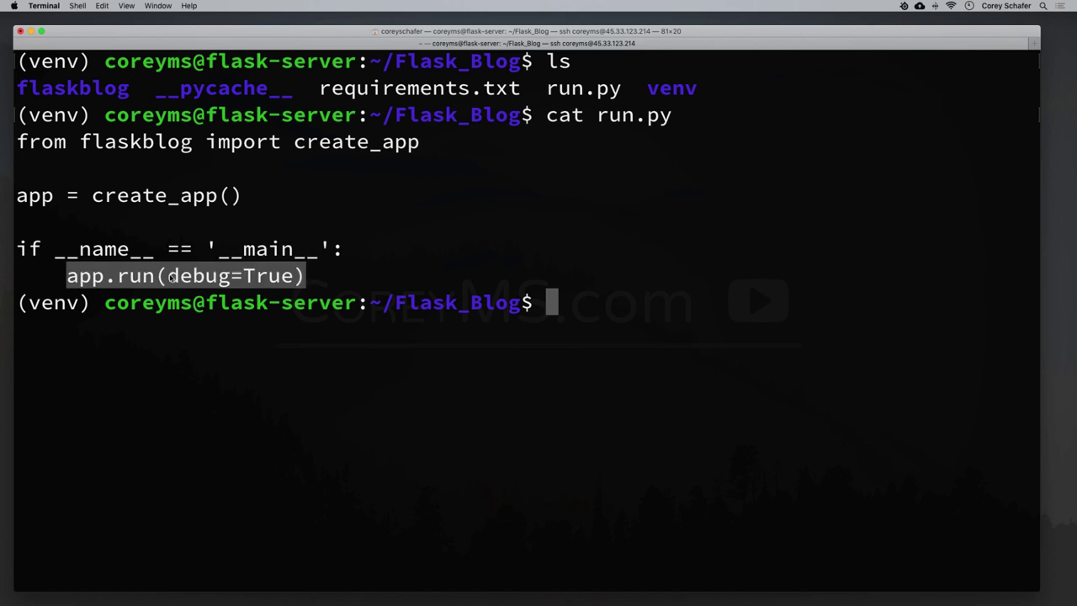
pyautogui.click(171, 278)
pyautogui.moveTo(168, 278); pyautogui.dragTo(296, 281)
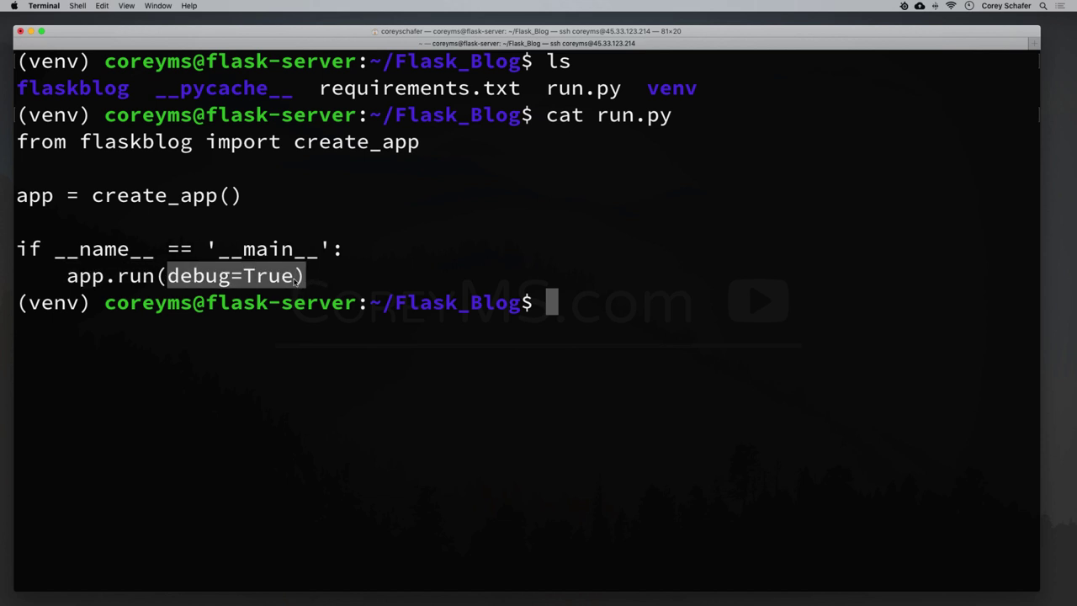
pyautogui.click(318, 284)
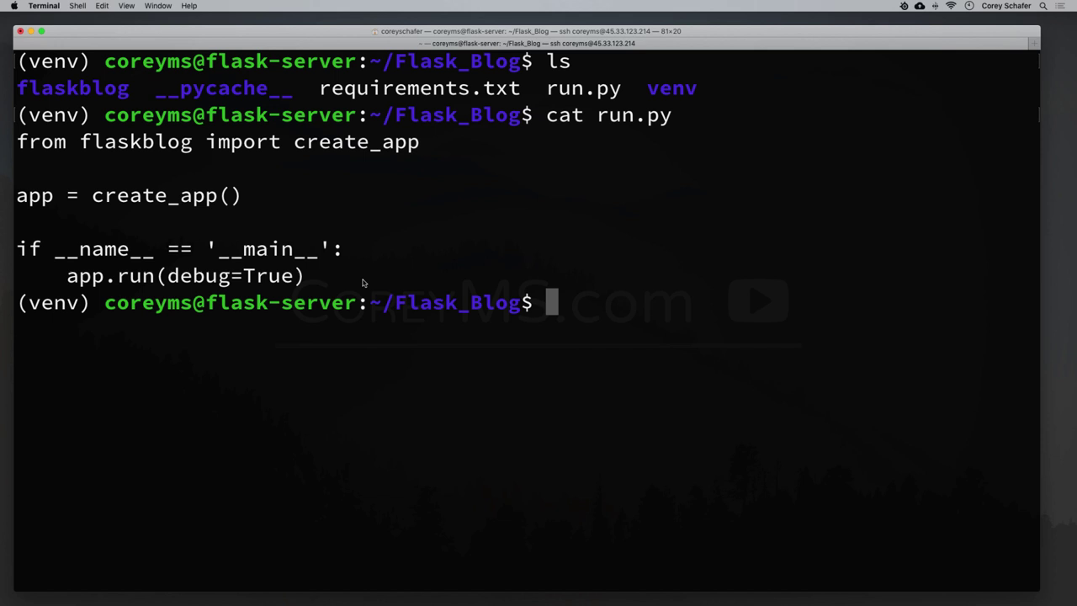
pyautogui.press('super+k')
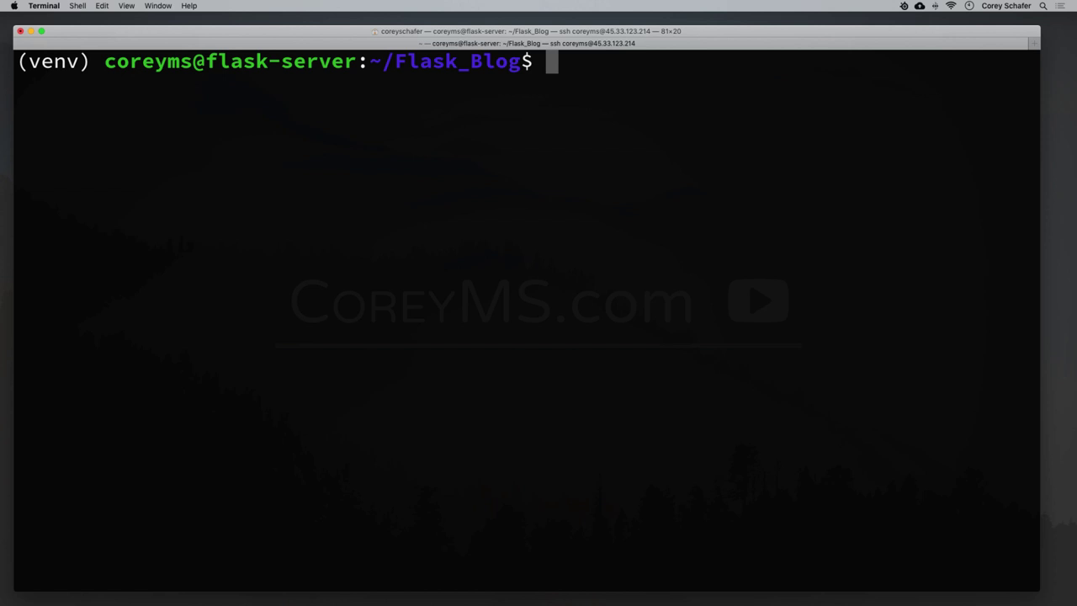
# Set FLASK_APP to run.py and start the Flask server on host 0.0.0.0.
pyautogui.write('export ')
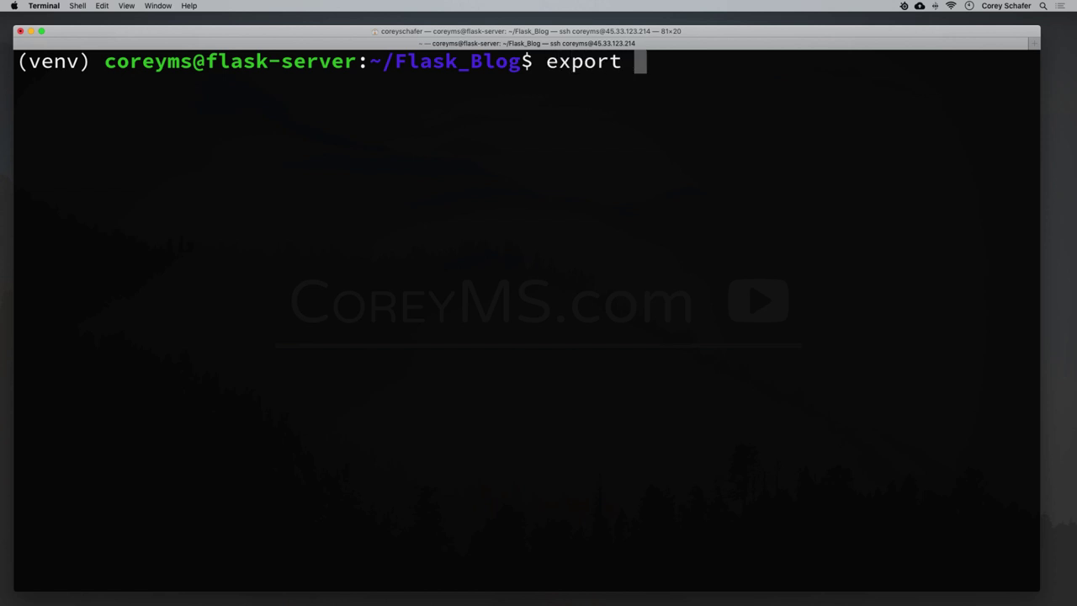
pyautogui.write('FLASK')
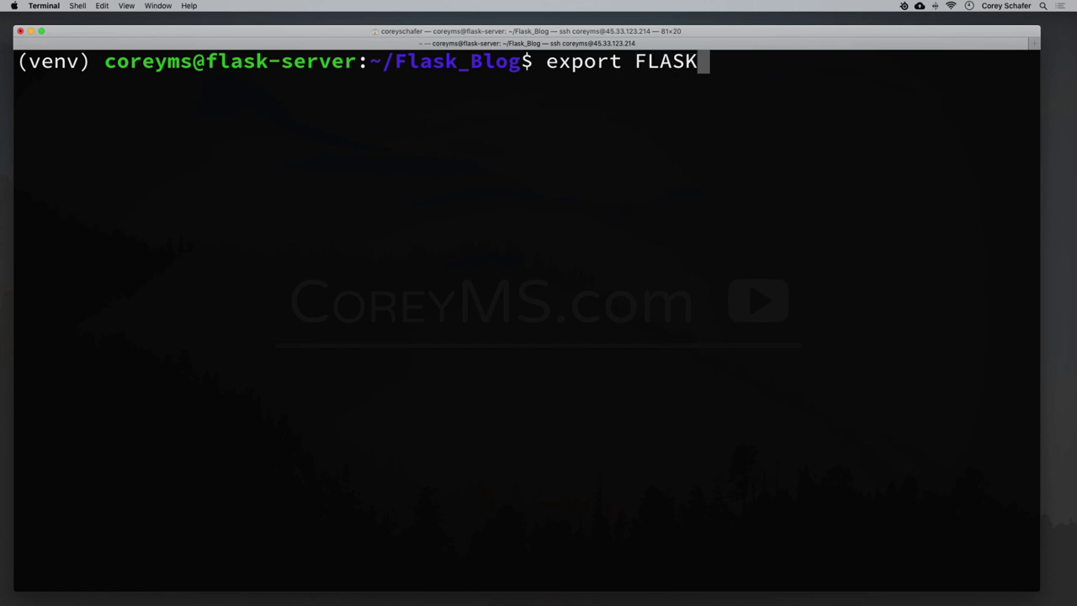
pyautogui.write('_APP')
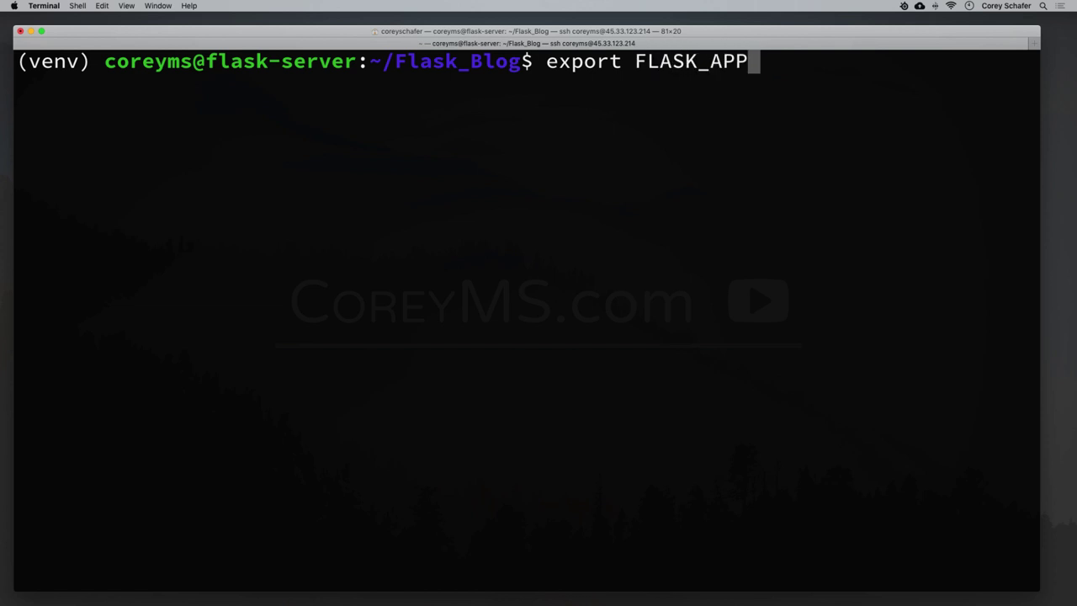
pyautogui.write('=')
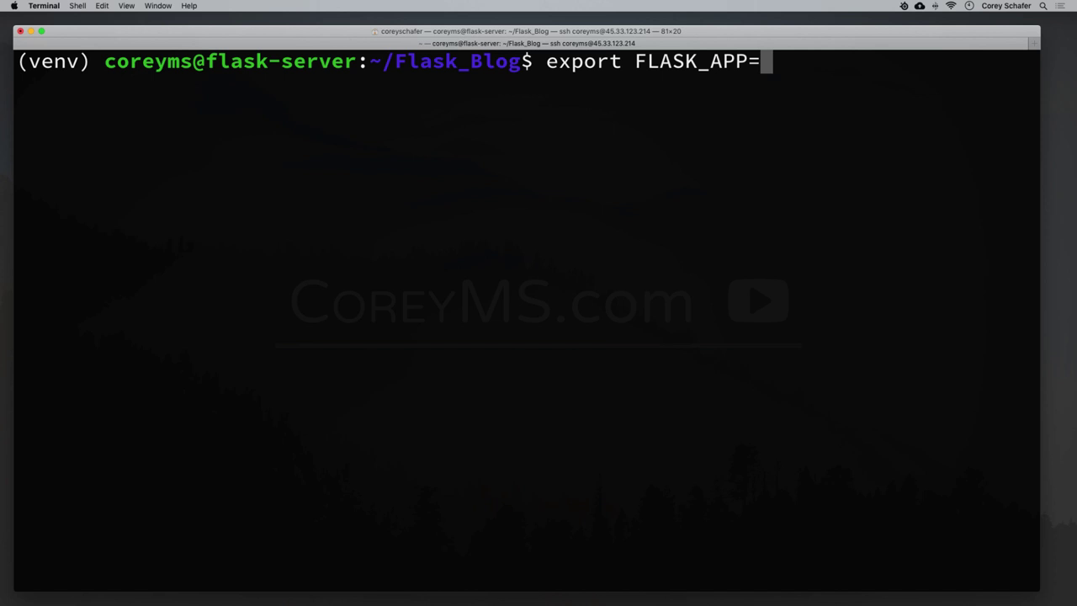
pyautogui.write('run.py')
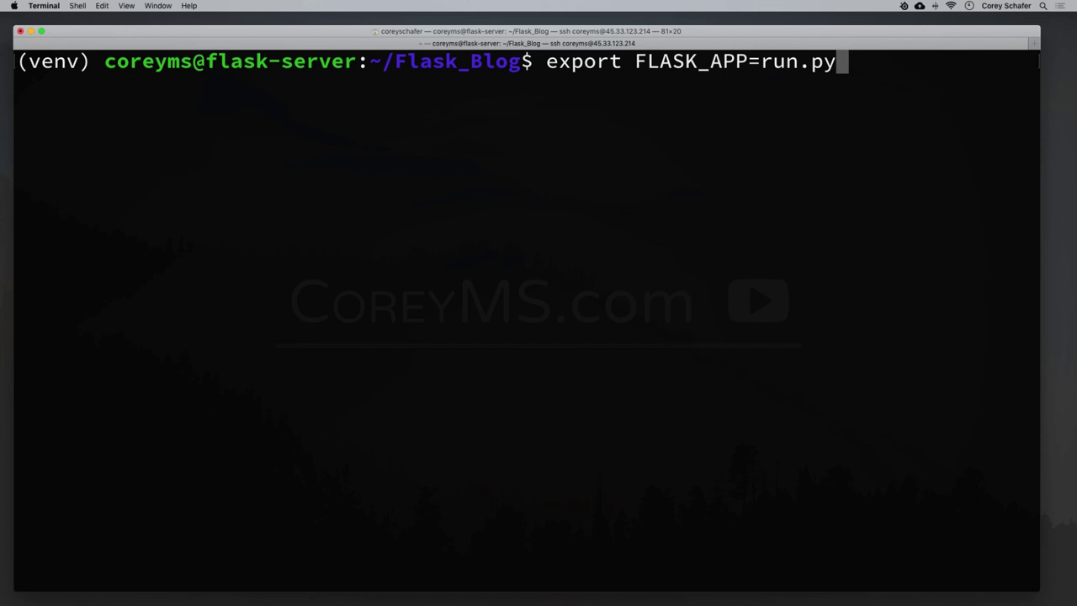
pyautogui.press('Return')
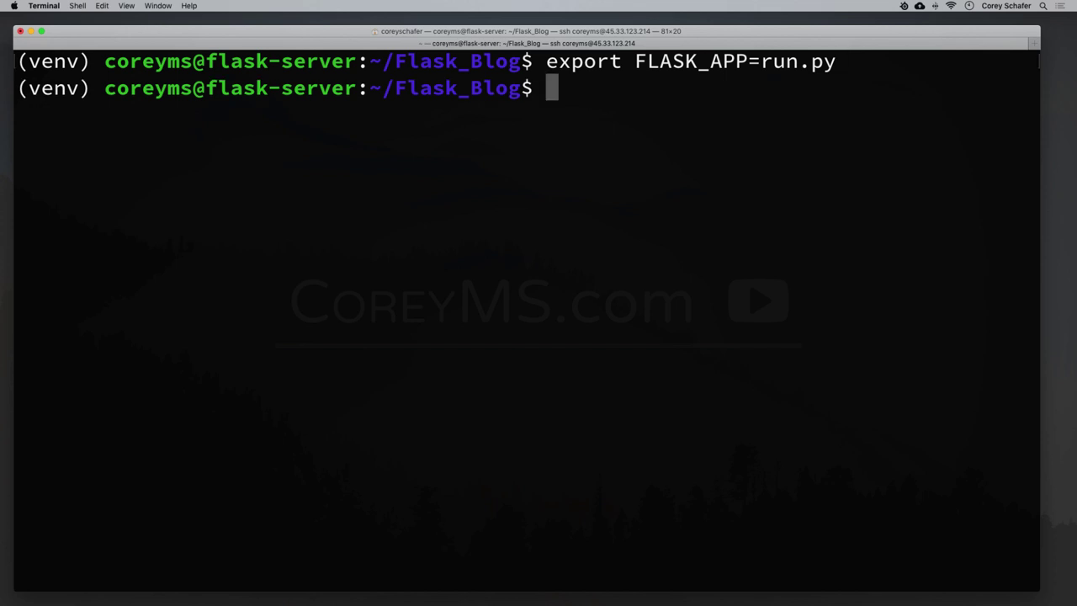
pyautogui.write('flask run ')
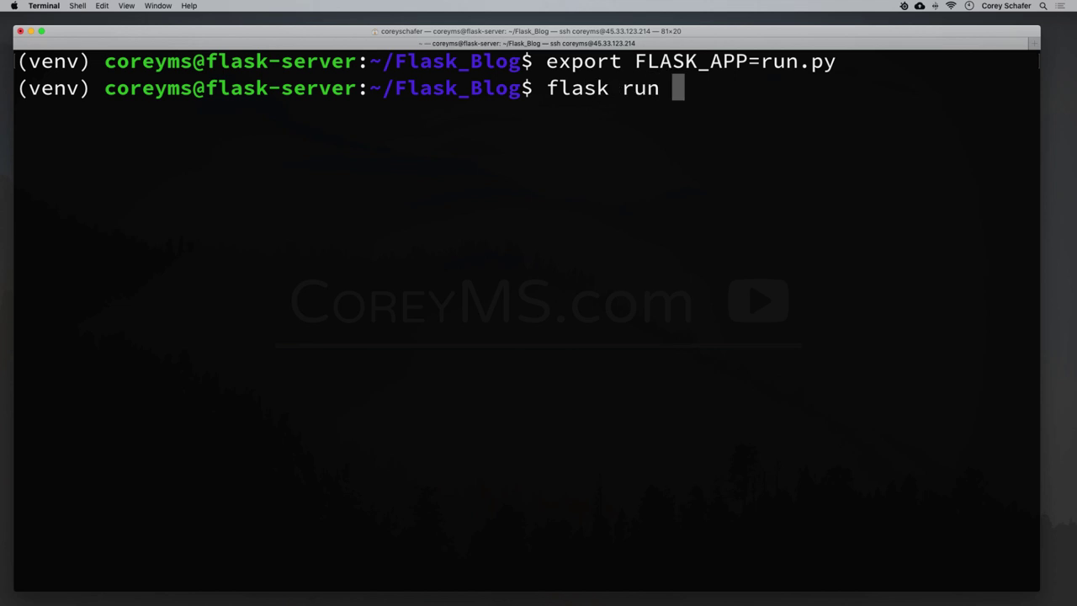
pyautogui.write('--host')
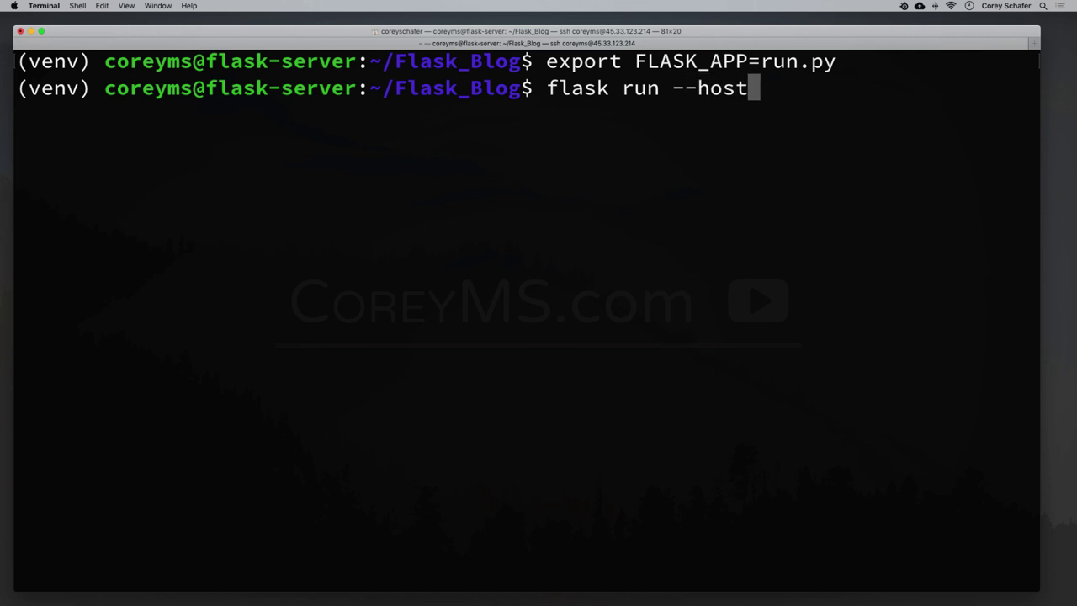
pyautogui.write('=0')
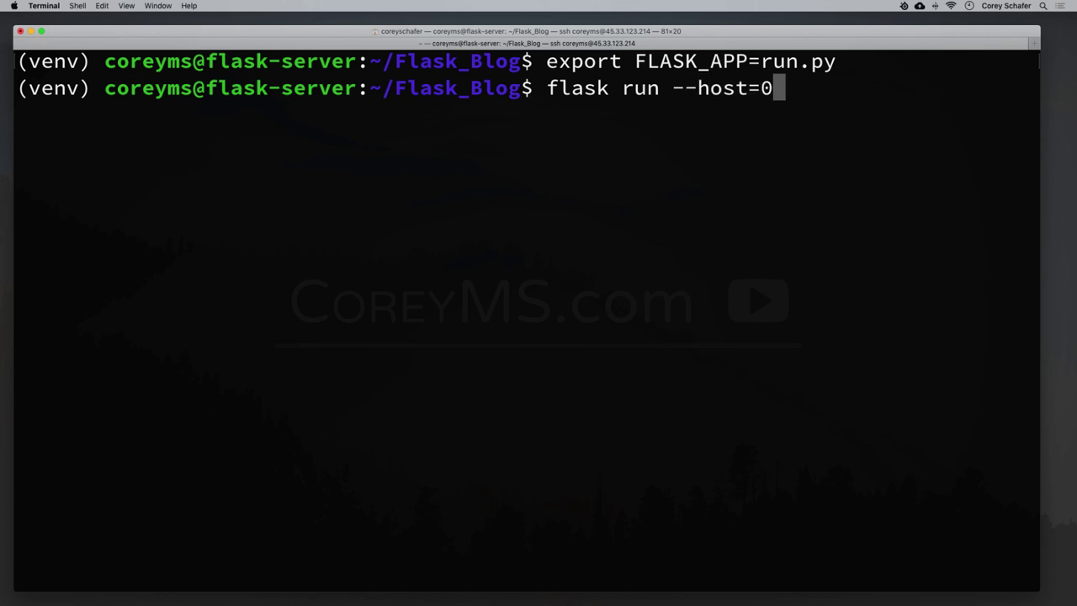
pyautogui.write('.0.0.0.0')
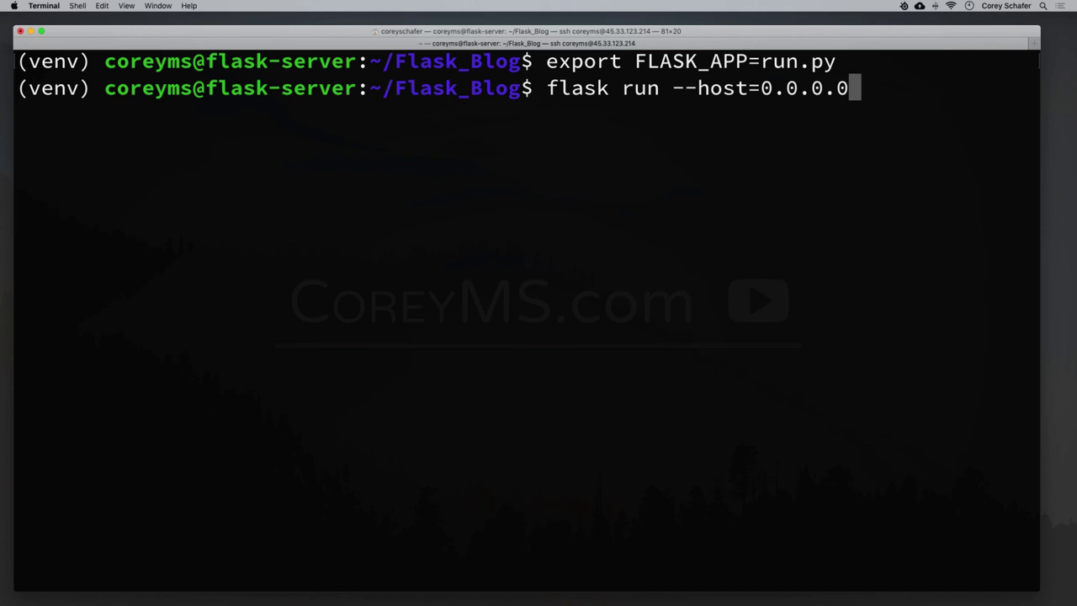
pyautogui.press('Return')
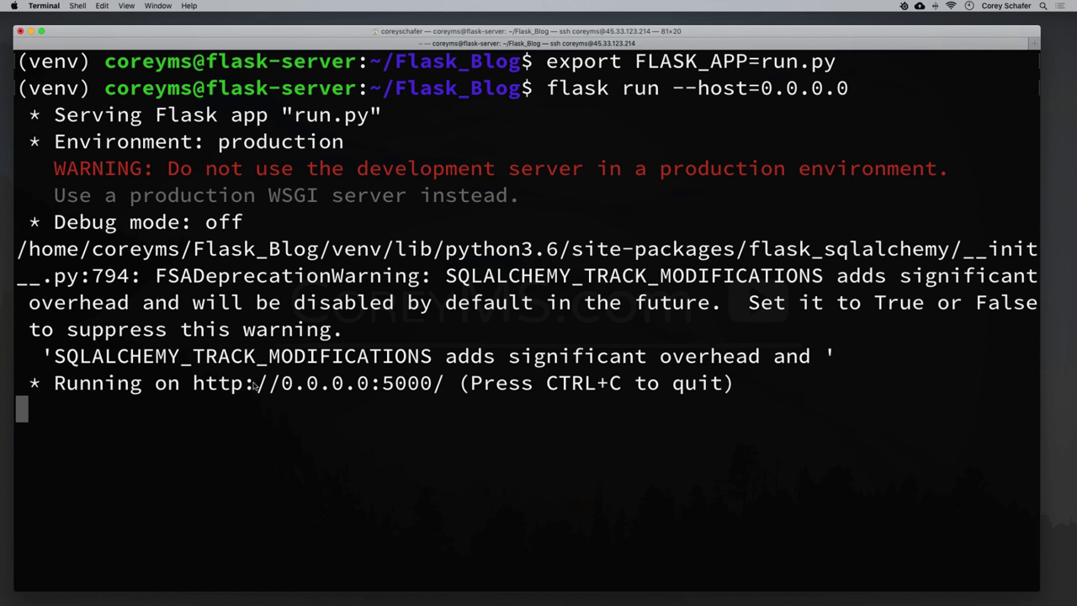
# Highlight the server's 0.0.0.0:5000 address in the output and switch to the browser.
pyautogui.moveTo(193, 386); pyautogui.dragTo(436, 390)
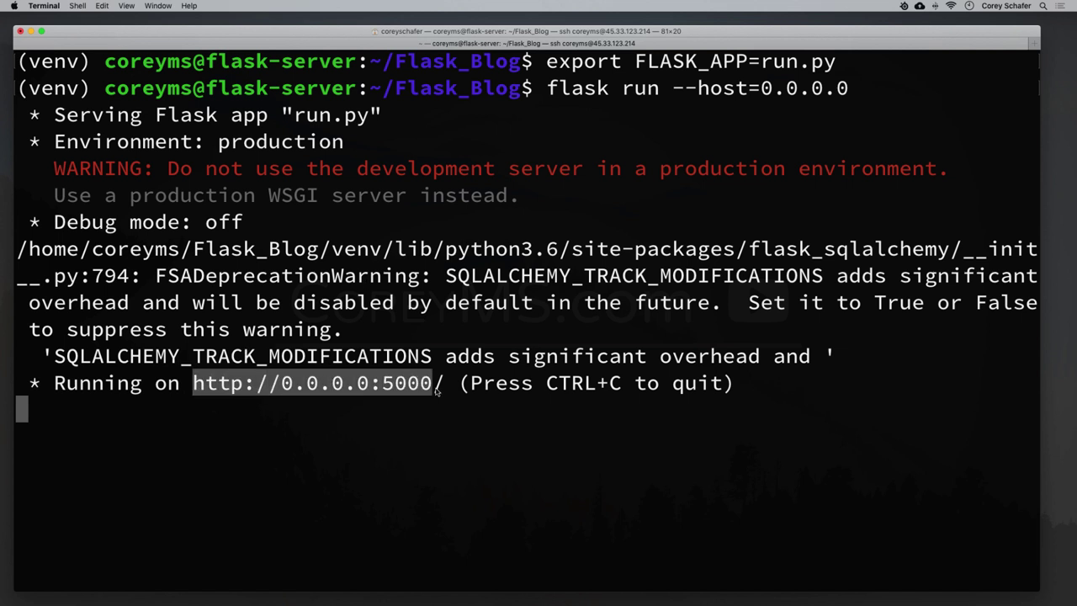
pyautogui.moveTo(371, 387); pyautogui.dragTo(435, 385)
pyautogui.click(433, 386)
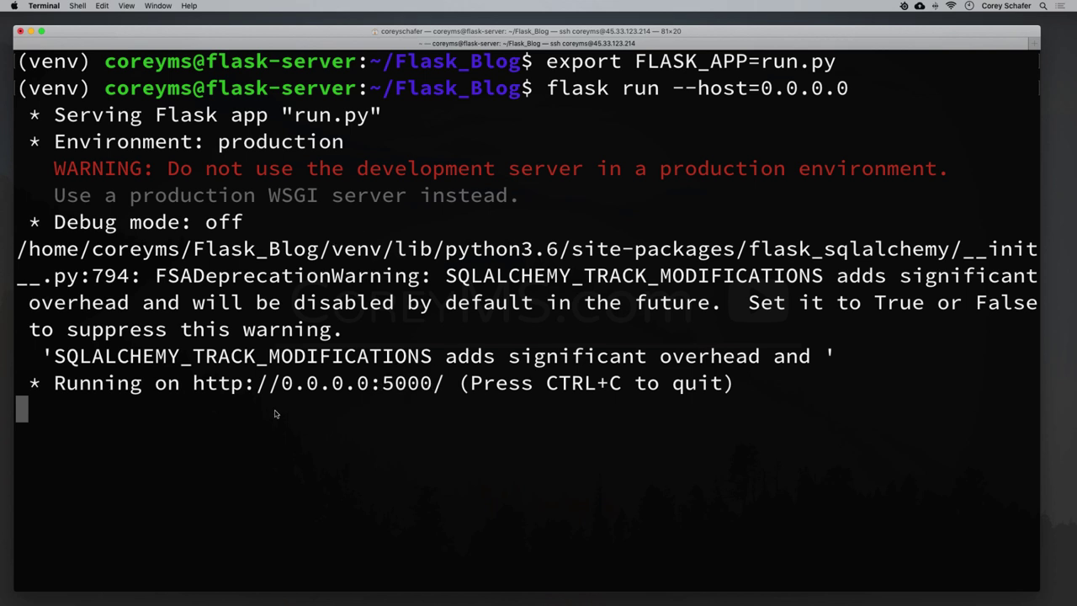
pyautogui.moveTo(259, 602)
pyautogui.click(103, 588)
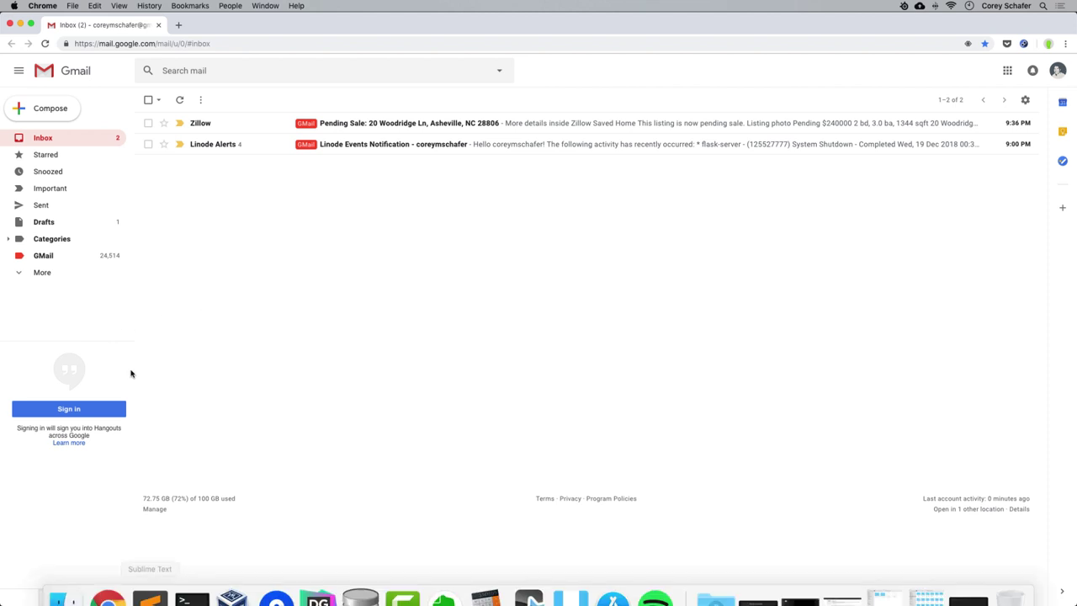
# Minimize Gmail and load 45.33.123.214:5000 in a new browser tab.
pyautogui.click(20, 24)
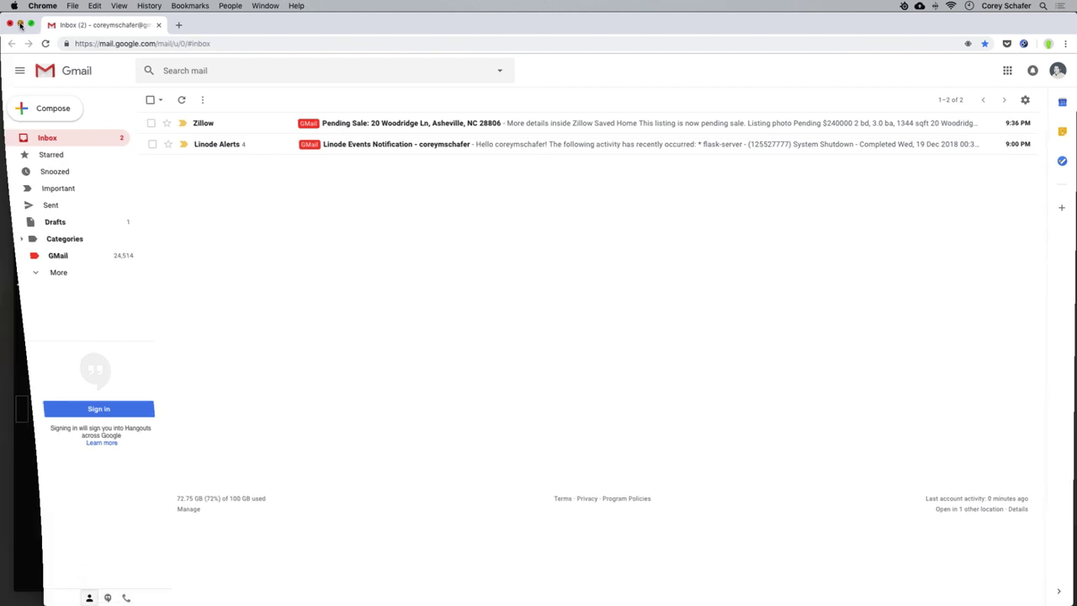
pyautogui.moveTo(111, 602)
pyautogui.click(154, 519)
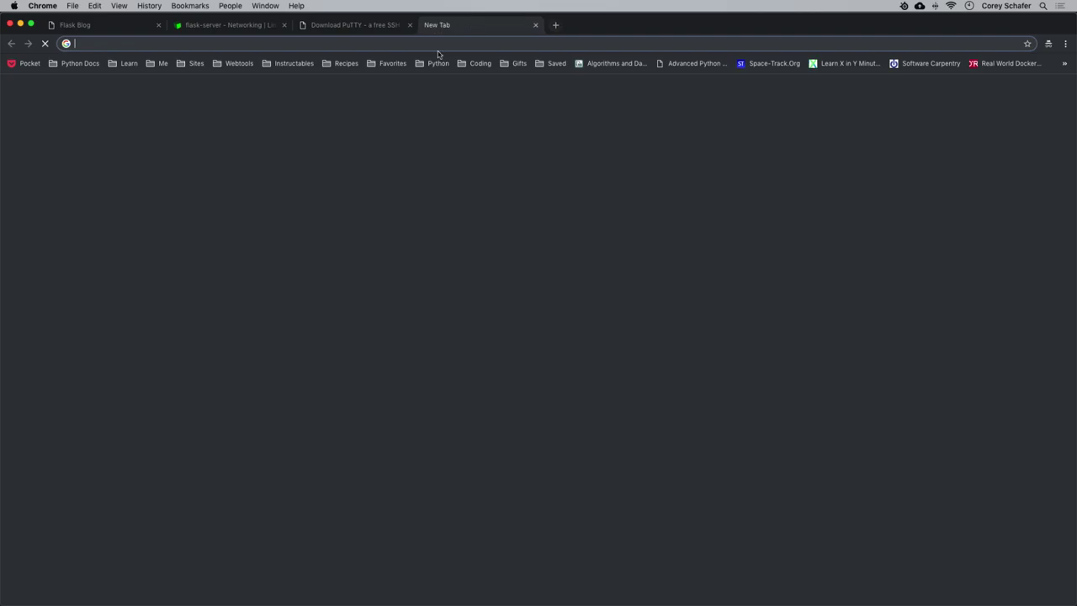
pyautogui.click(430, 25)
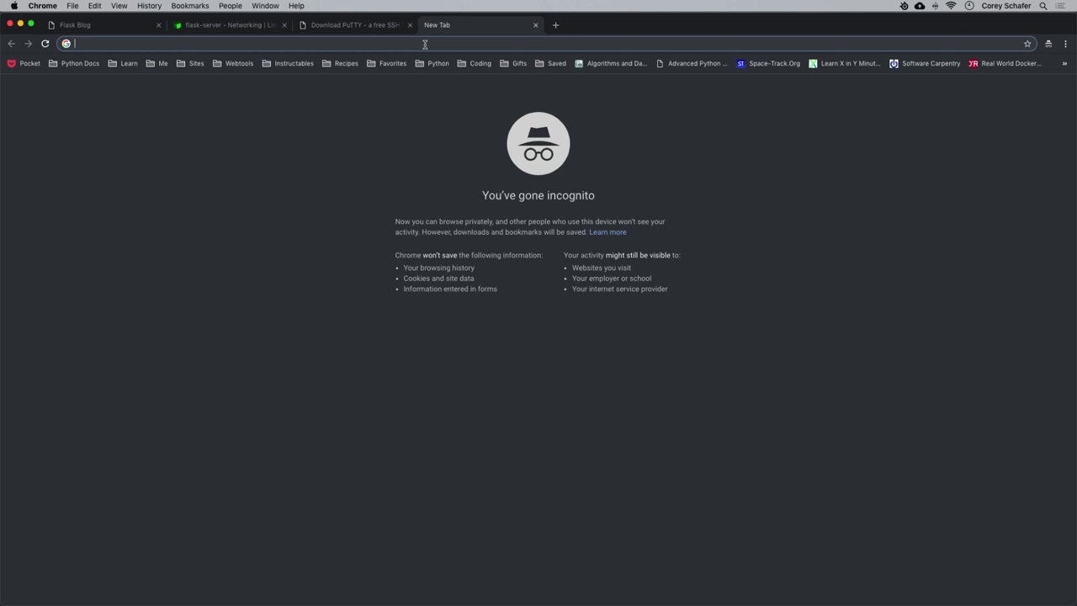
pyautogui.write('45')
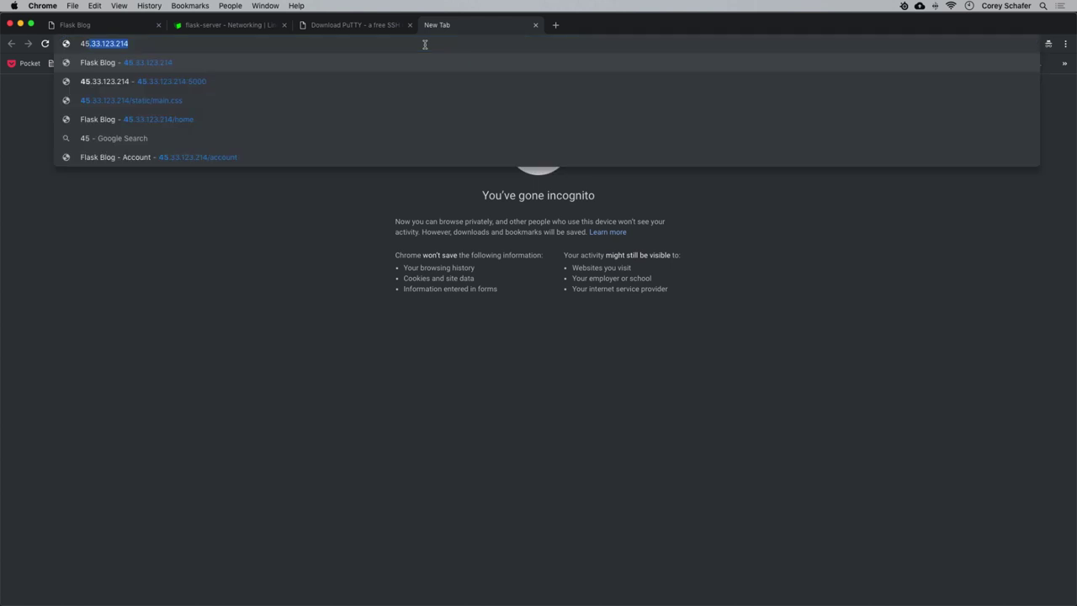
pyautogui.write('.33.123.')
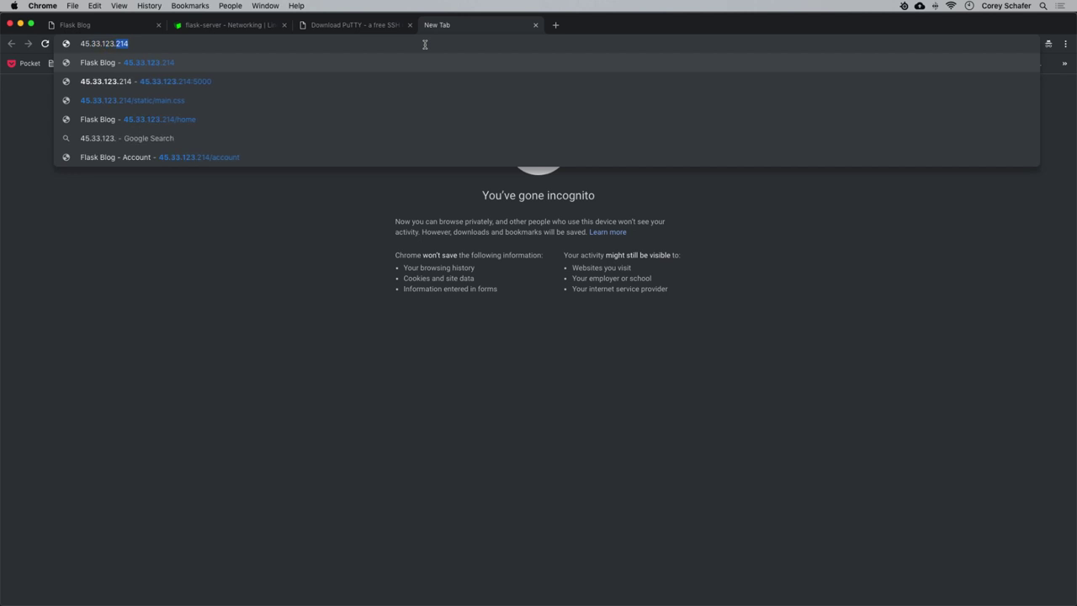
pyautogui.write('214')
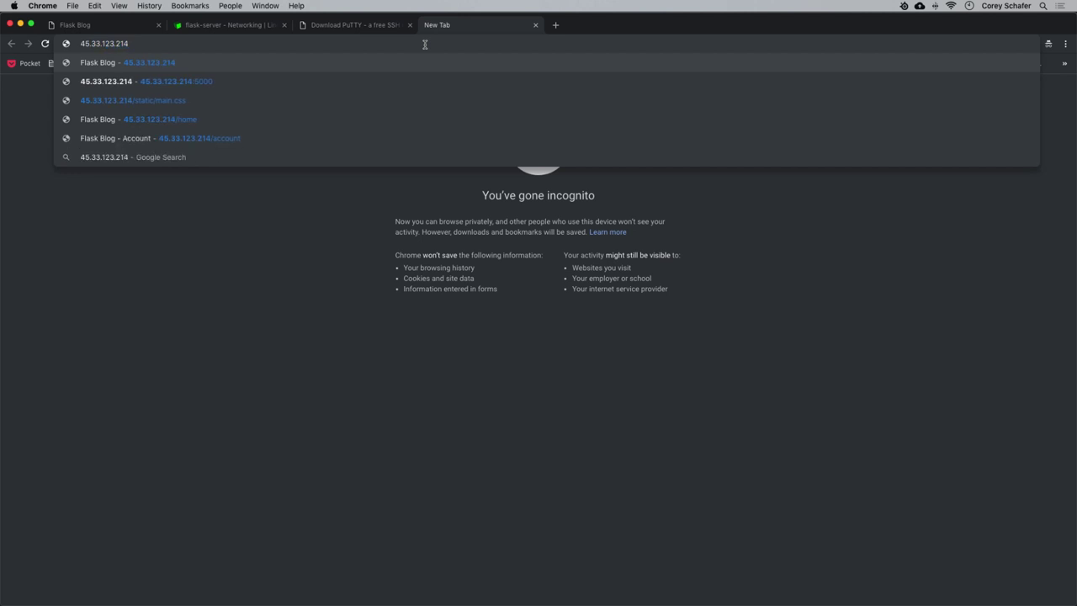
pyautogui.press('Return')
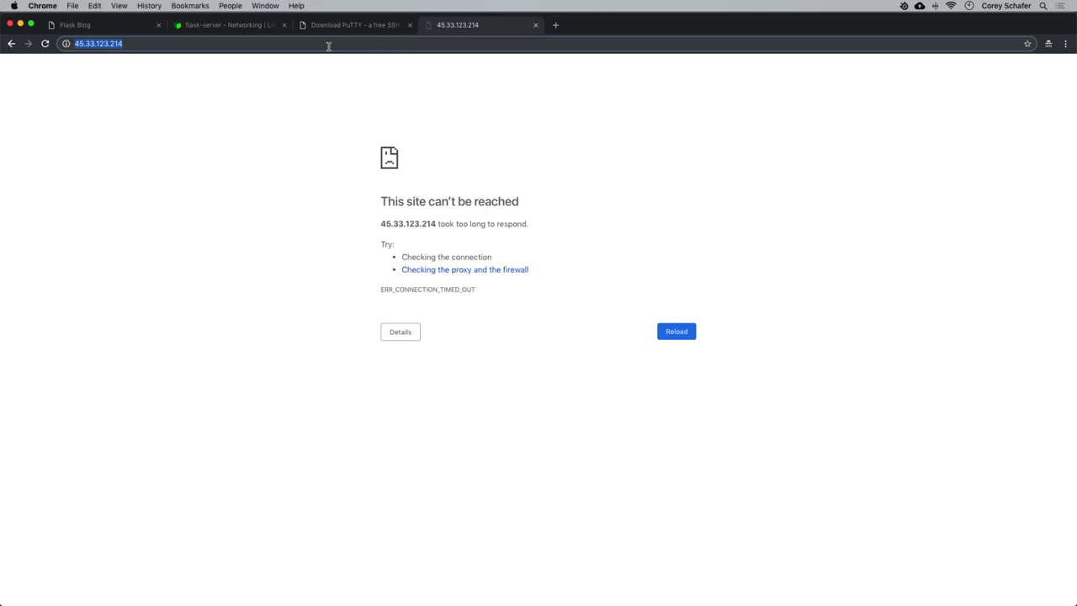
pyautogui.click(165, 44)
pyautogui.write(':')
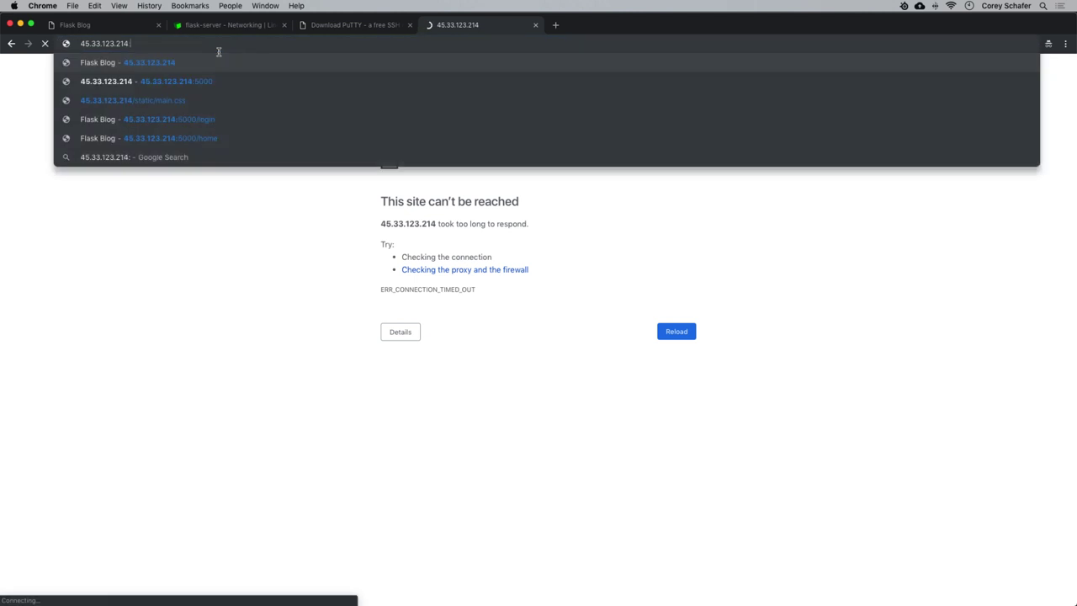
pyautogui.write('5000')
pyautogui.press('Return')
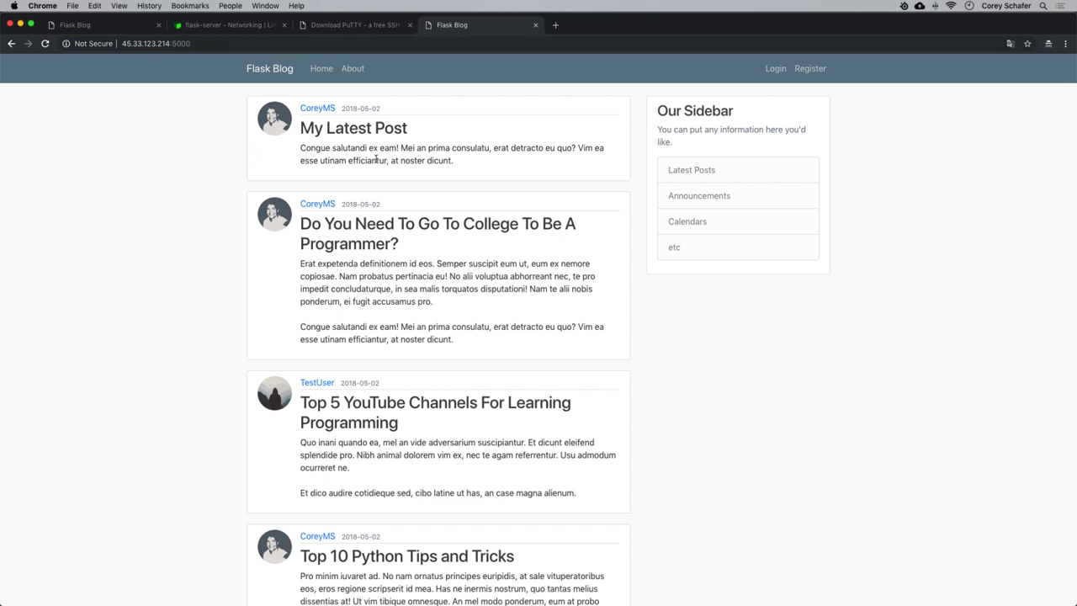
# Log in to the blog with the saved account's e-mail and password.
pyautogui.click(775, 72)
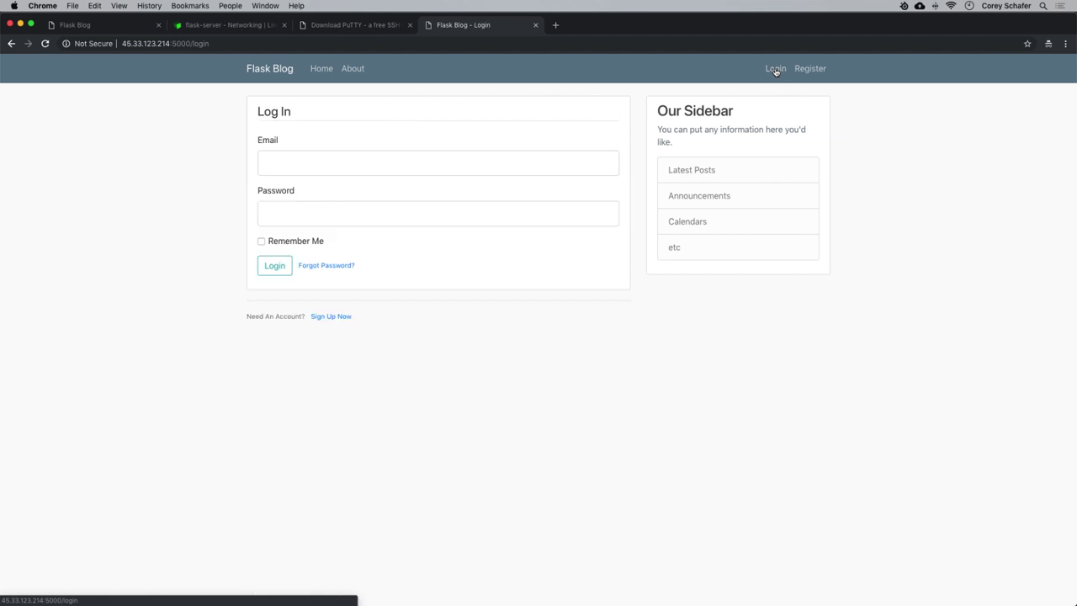
pyautogui.click(278, 159)
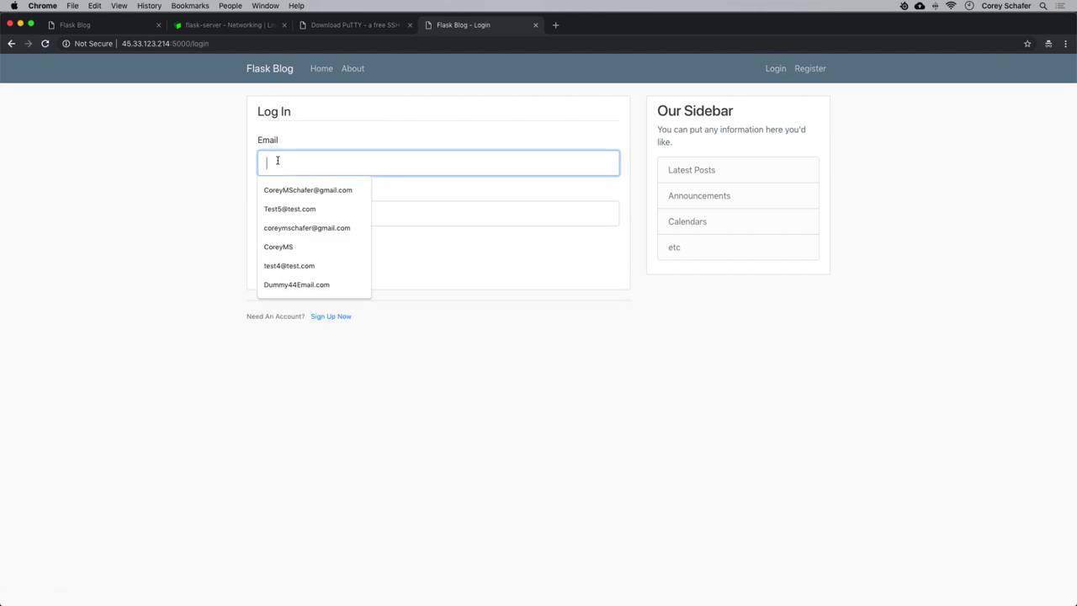
pyautogui.click(294, 193)
pyautogui.click(301, 212)
pyautogui.write('••')
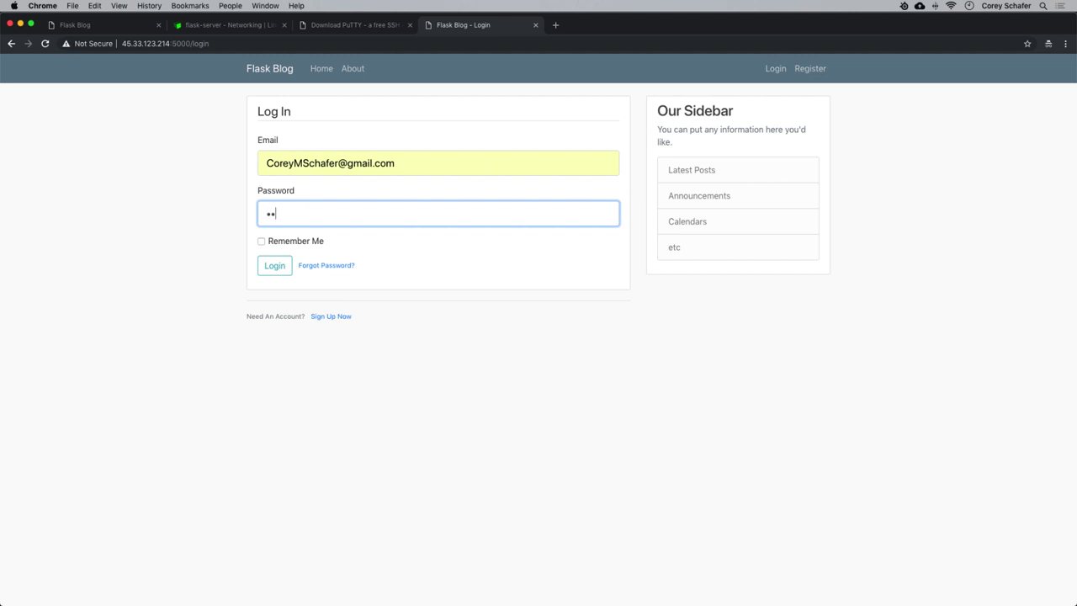
pyautogui.write('•••••')
pyautogui.press('Return')
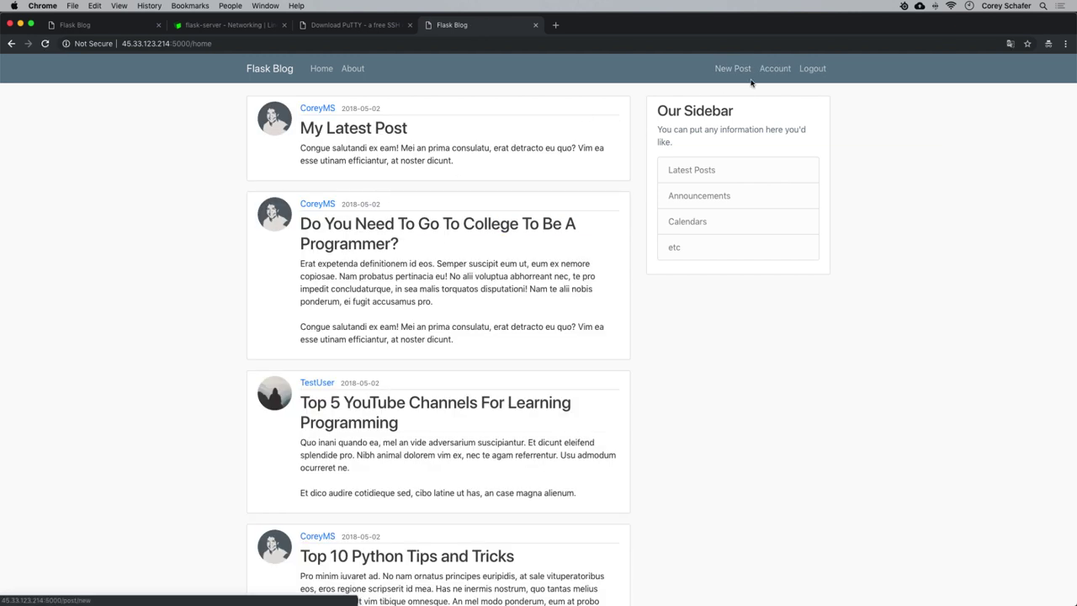
# Log out and register a new DeployedUser account with a test e-mail and password.
pyautogui.click(813, 70)
pyautogui.click(811, 72)
pyautogui.click(317, 160)
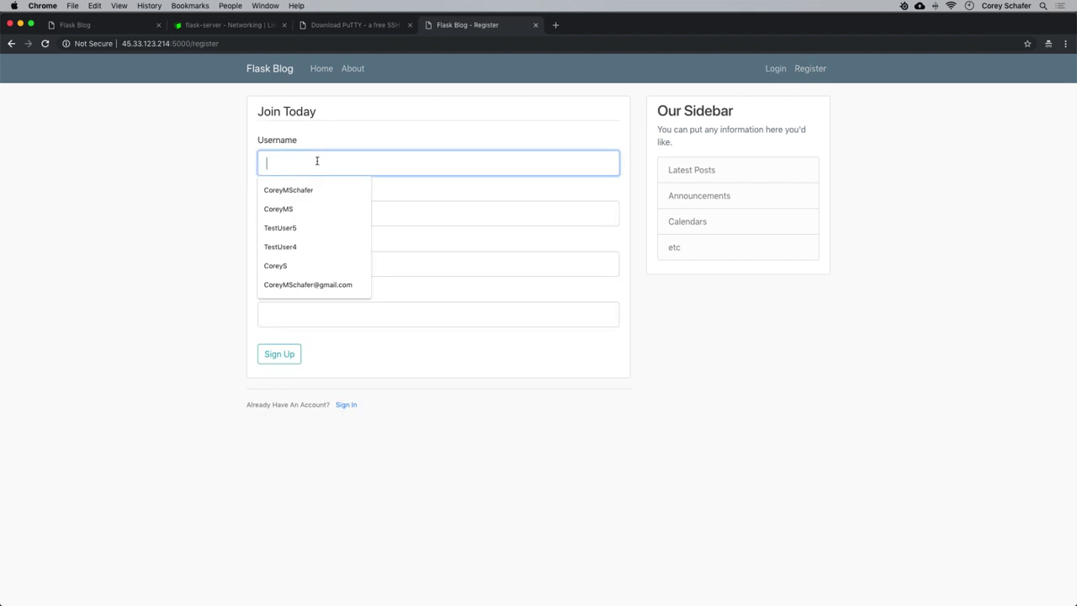
pyautogui.write('DeployedUser')
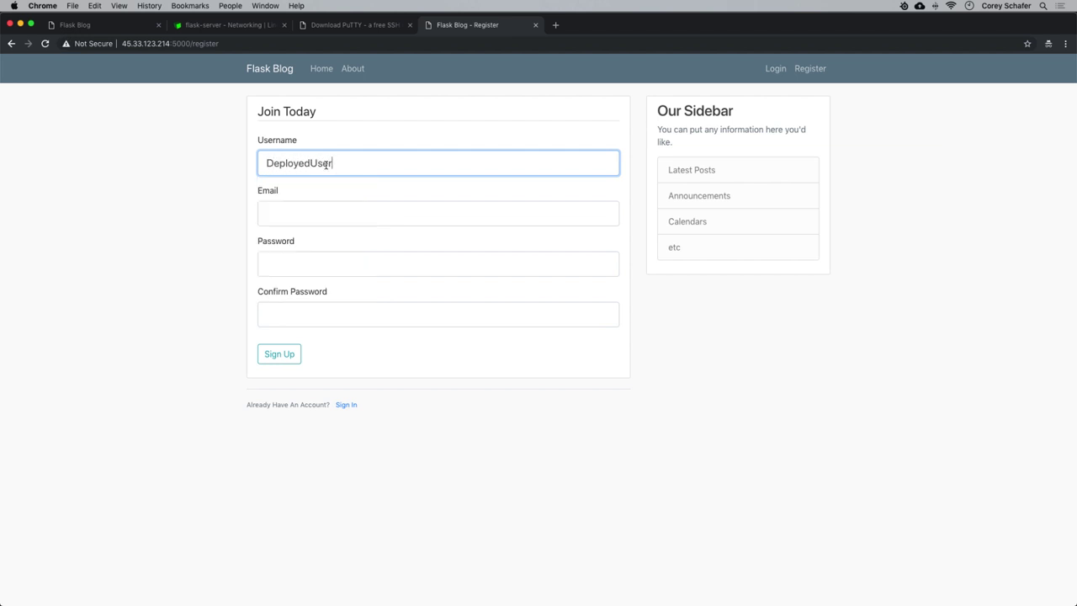
pyautogui.press('super+a')
pyautogui.press('super+c')
pyautogui.click(398, 213)
pyautogui.press('super+v')
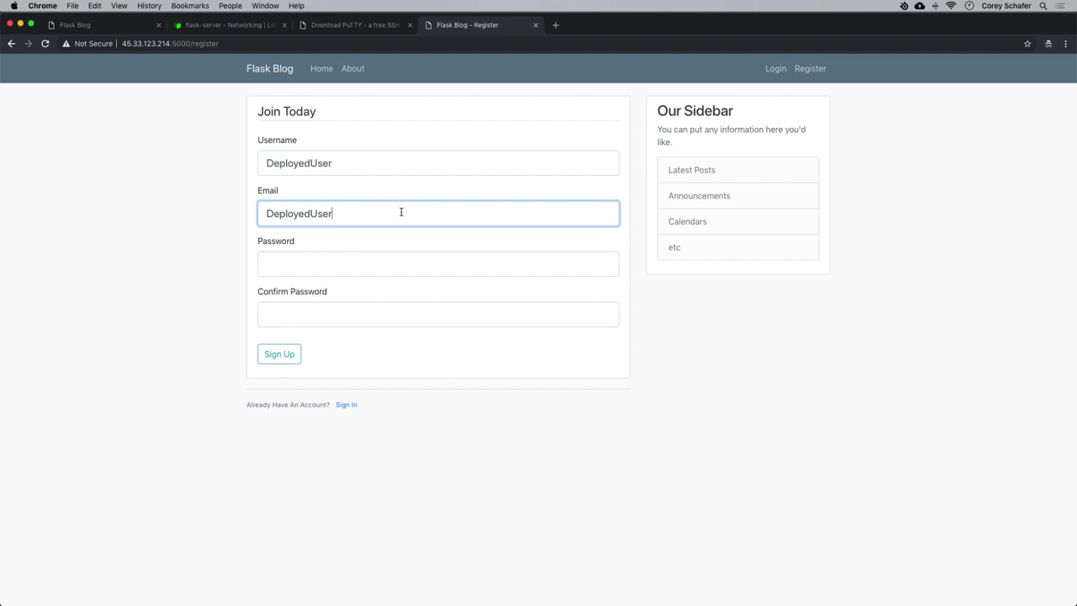
pyautogui.write('@test.com')
pyautogui.click(392, 264)
pyautogui.write('testing')
pyautogui.press('Tab')
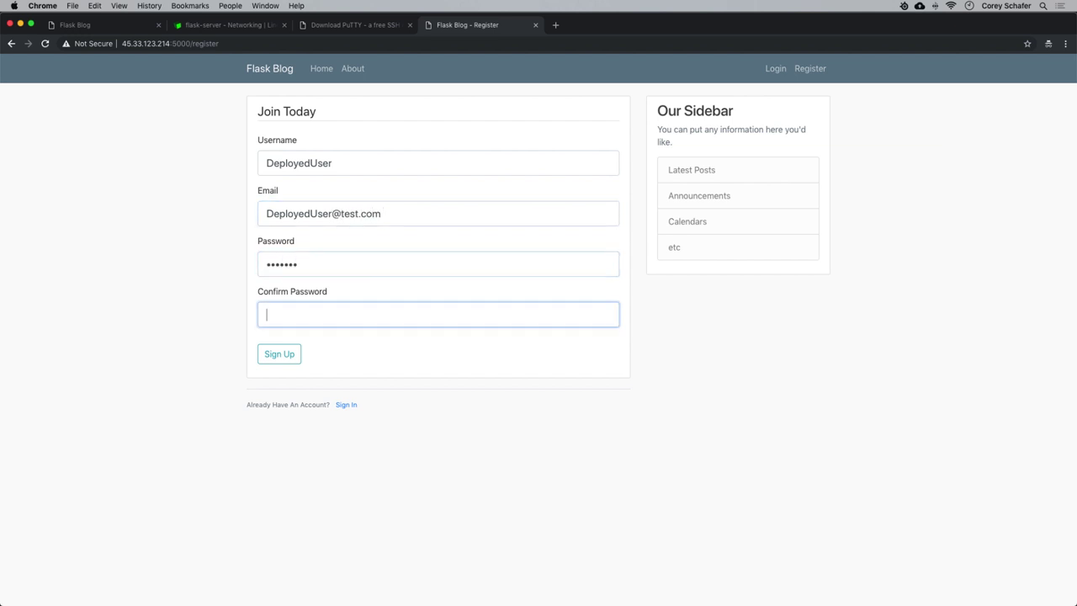
pyautogui.write('testin')
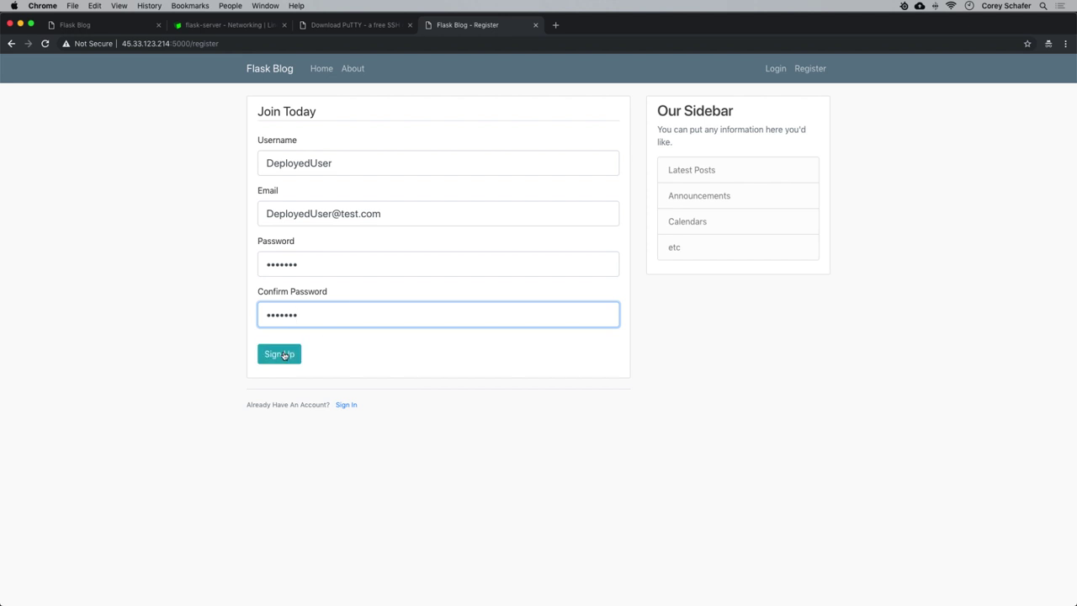
pyautogui.click(281, 354)
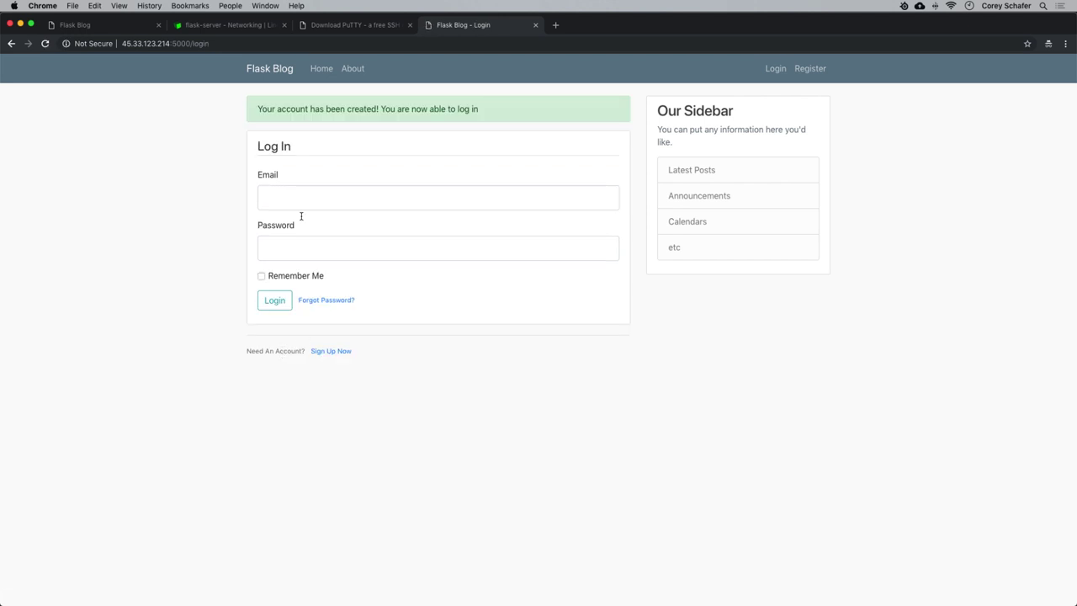
# Log in with the new DeployedUser account's e-mail and password.
pyautogui.click(274, 200)
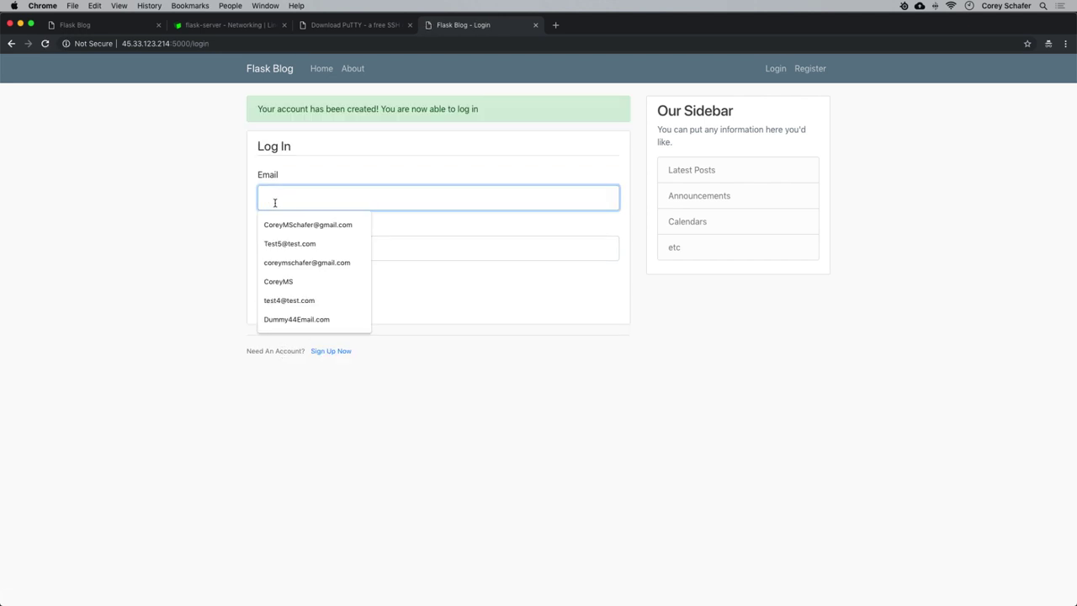
pyautogui.write('DeployedUser@test.com')
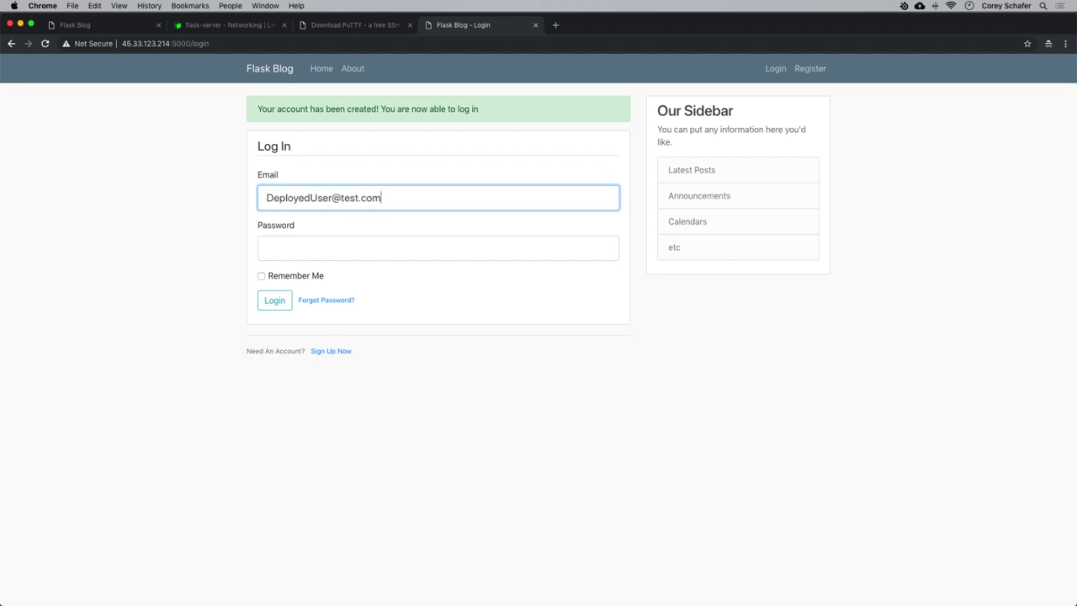
pyautogui.press('Tab')
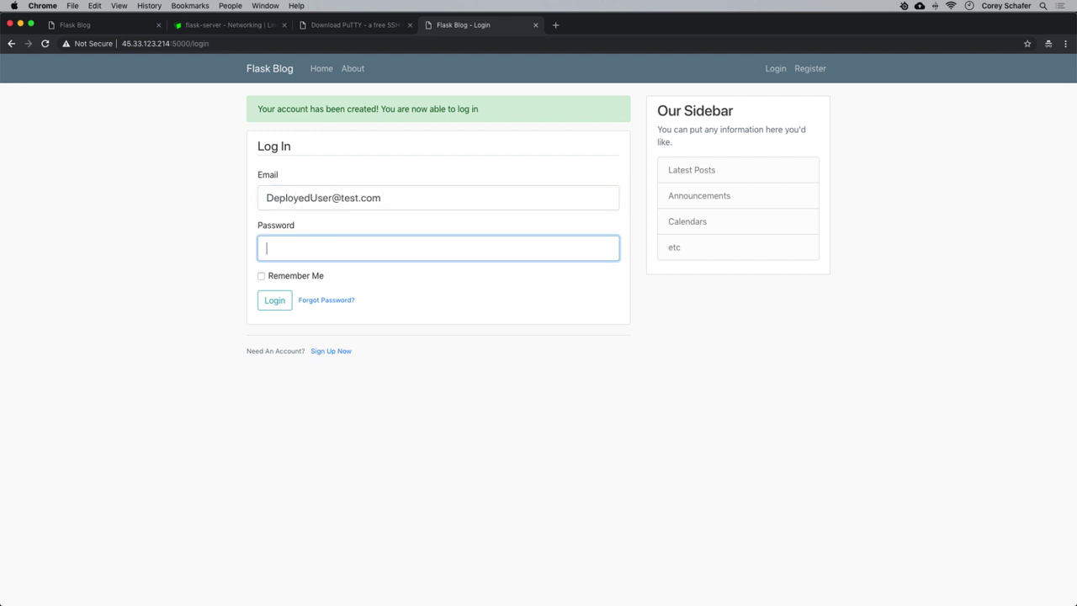
pyautogui.write('testing')
pyautogui.click(274, 300)
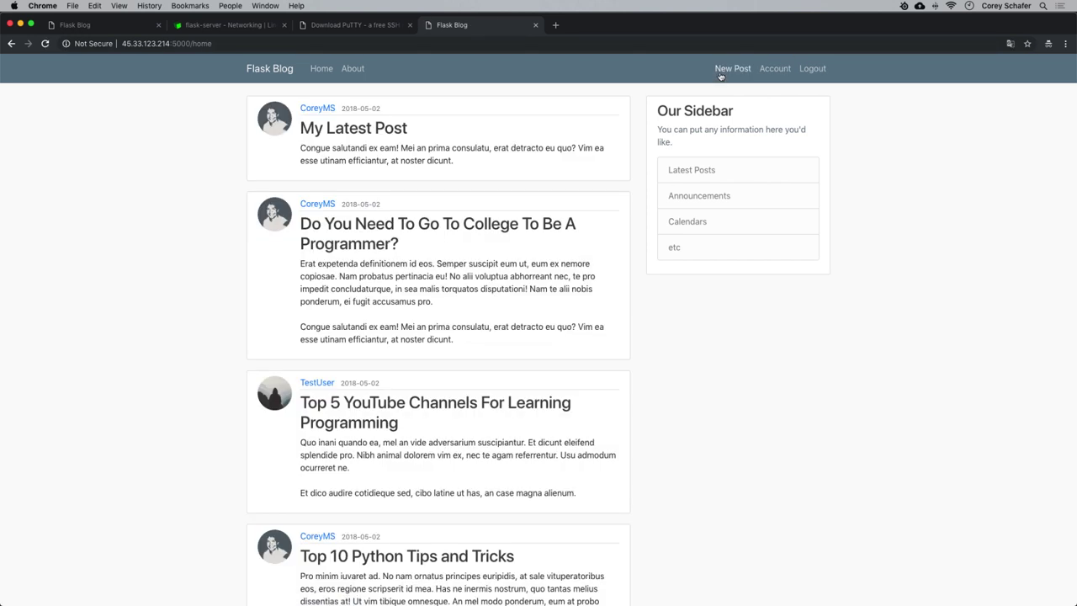
# Publish a new post titled 'Deployed Post' with the same text as its content.
pyautogui.click(725, 70)
pyautogui.click(357, 165)
pyautogui.write('D')
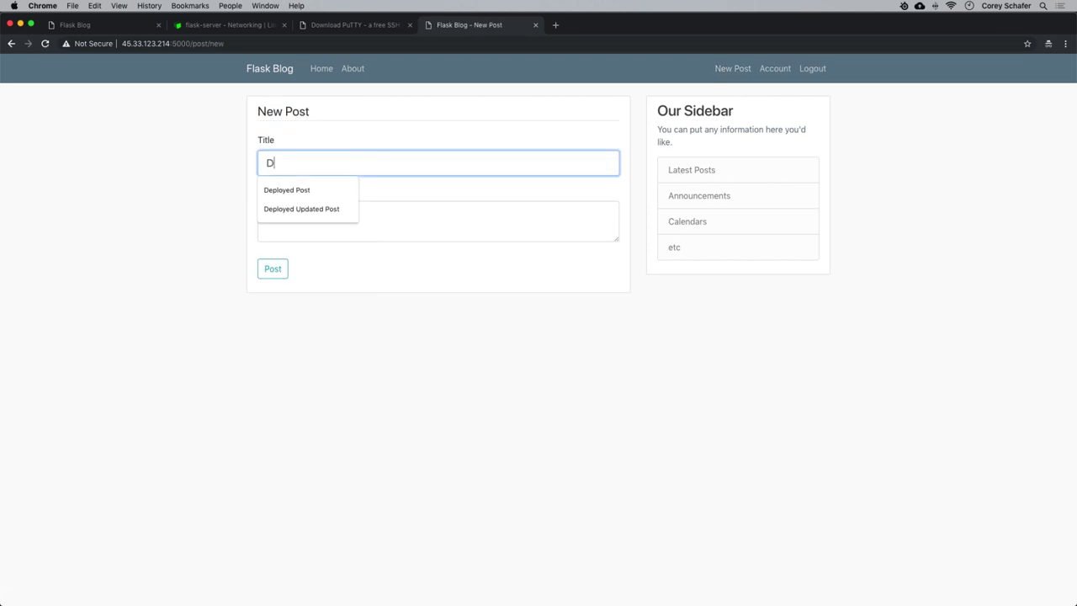
pyautogui.write('eployed Post')
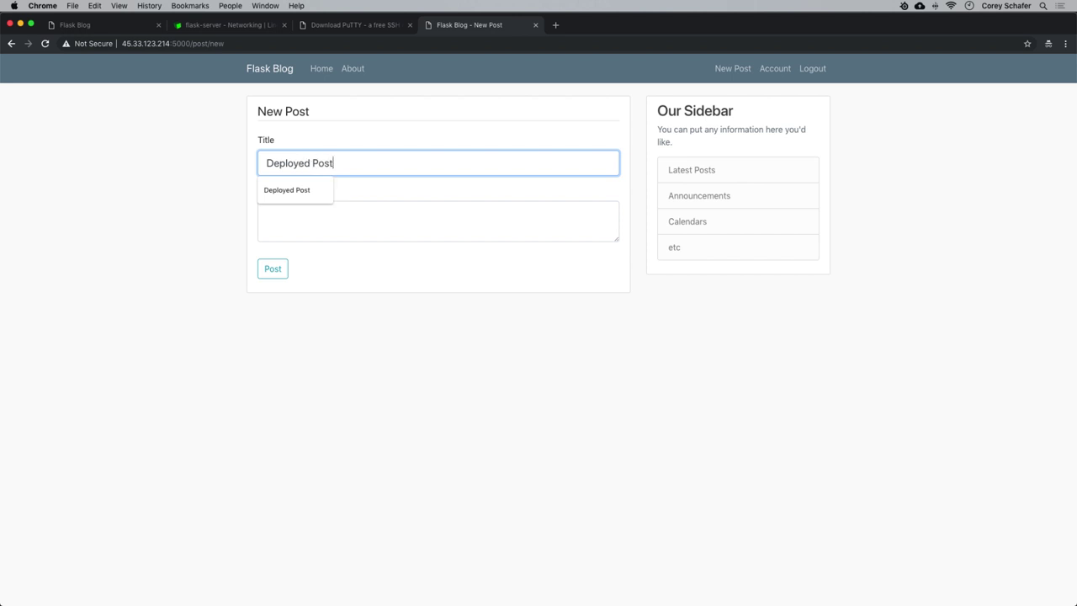
pyautogui.moveTo(369, 160); pyautogui.dragTo(236, 160)
pyautogui.press('super+c')
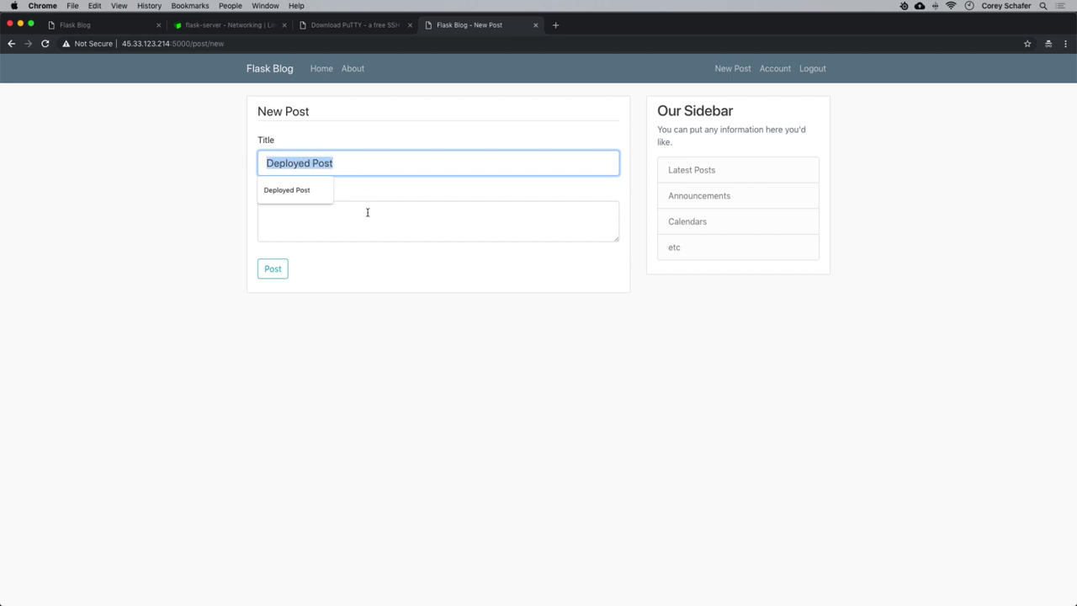
pyautogui.click(369, 221)
pyautogui.press('super+v')
pyautogui.click(272, 273)
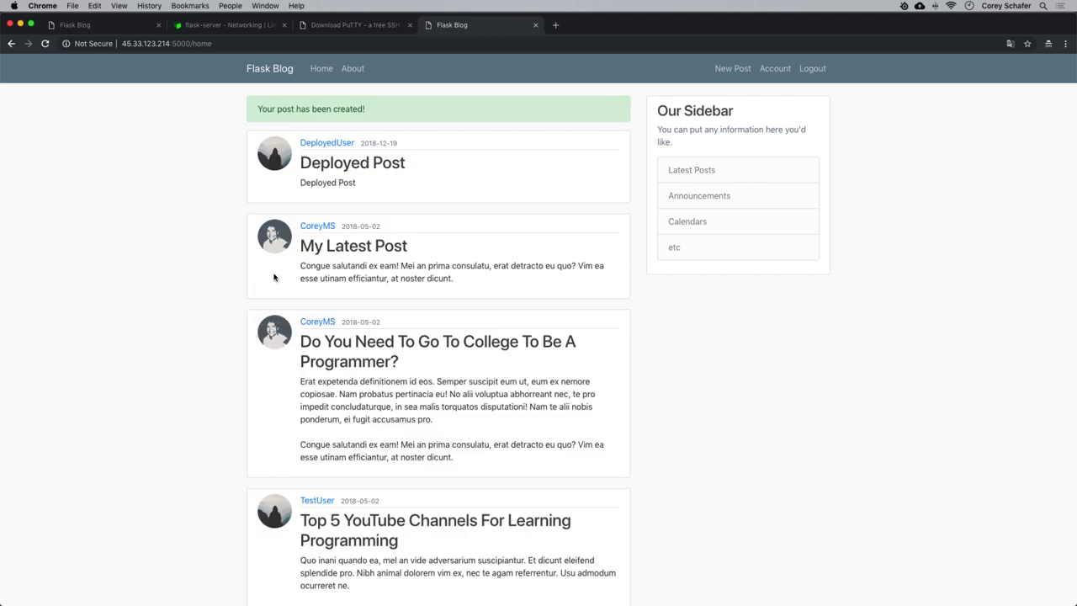
# Retitle the post to 'Updated Deployed Post' and save it.
pyautogui.click(332, 165)
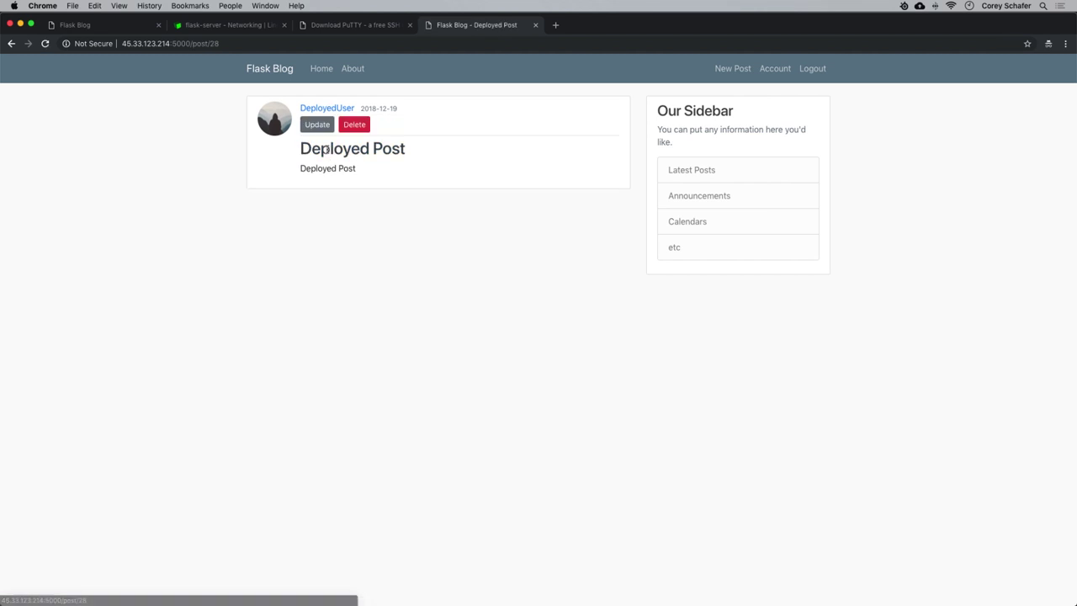
pyautogui.click(263, 165)
pyautogui.write('Updated Deployed Post')
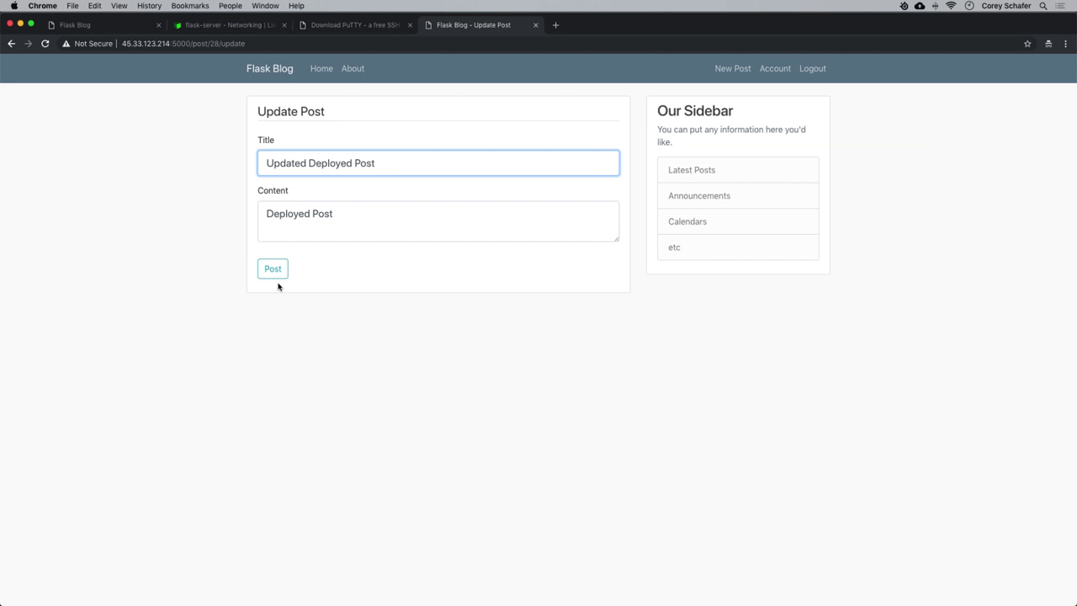
pyautogui.click(275, 268)
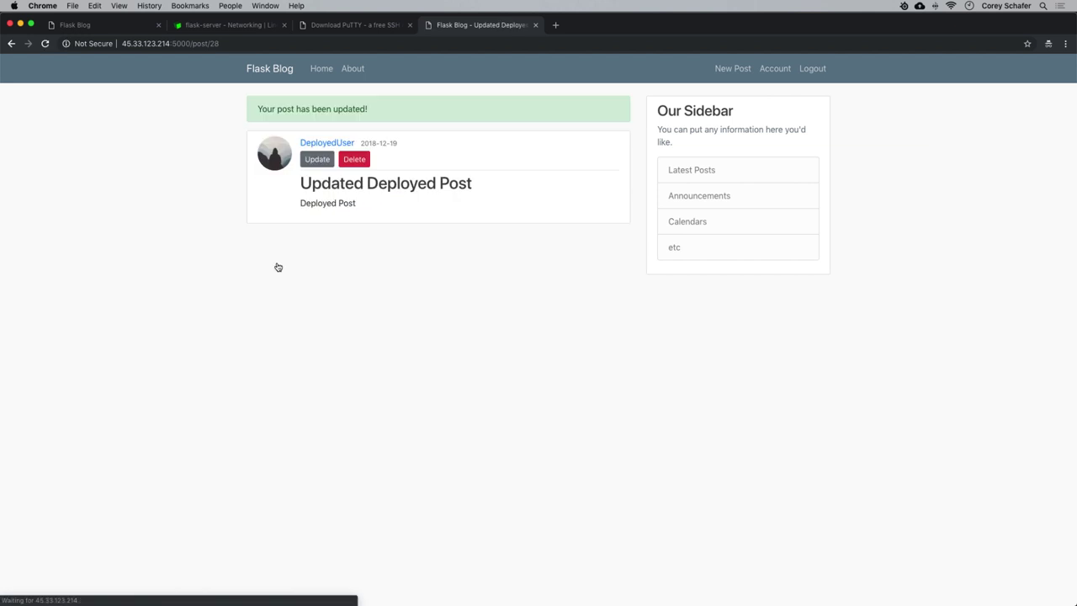
# Delete the Updated Deployed Post and go to the account page.
pyautogui.click(319, 69)
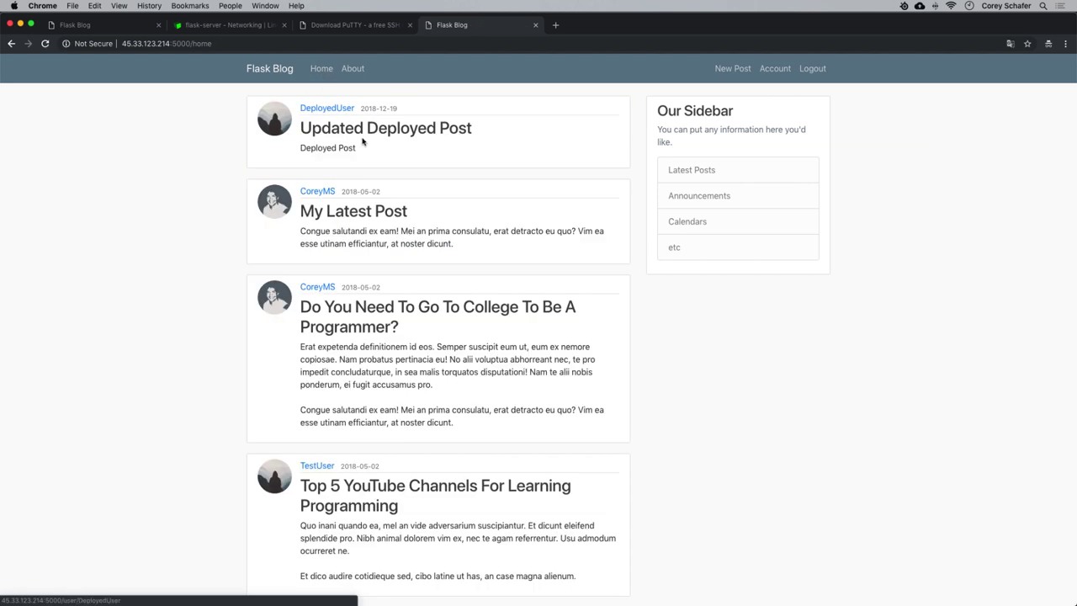
pyautogui.click(376, 132)
pyautogui.click(358, 127)
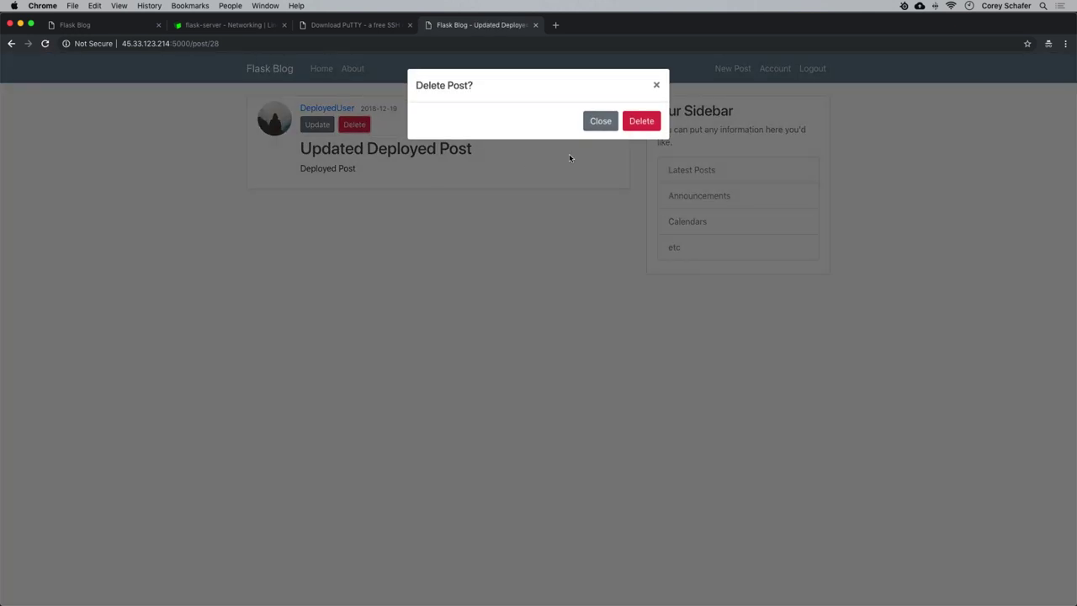
pyautogui.click(641, 123)
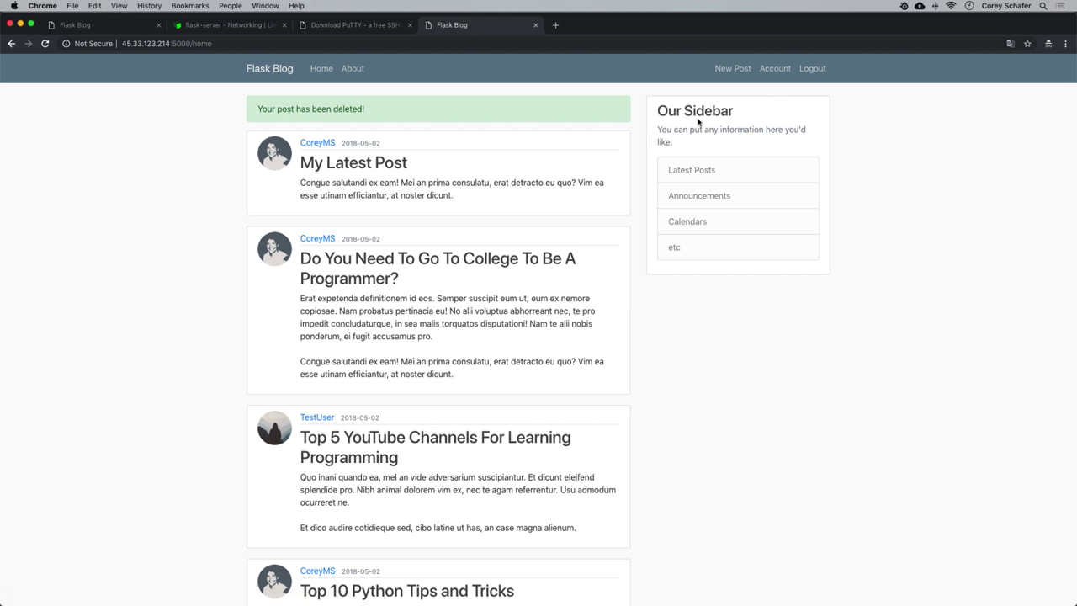
pyautogui.click(775, 69)
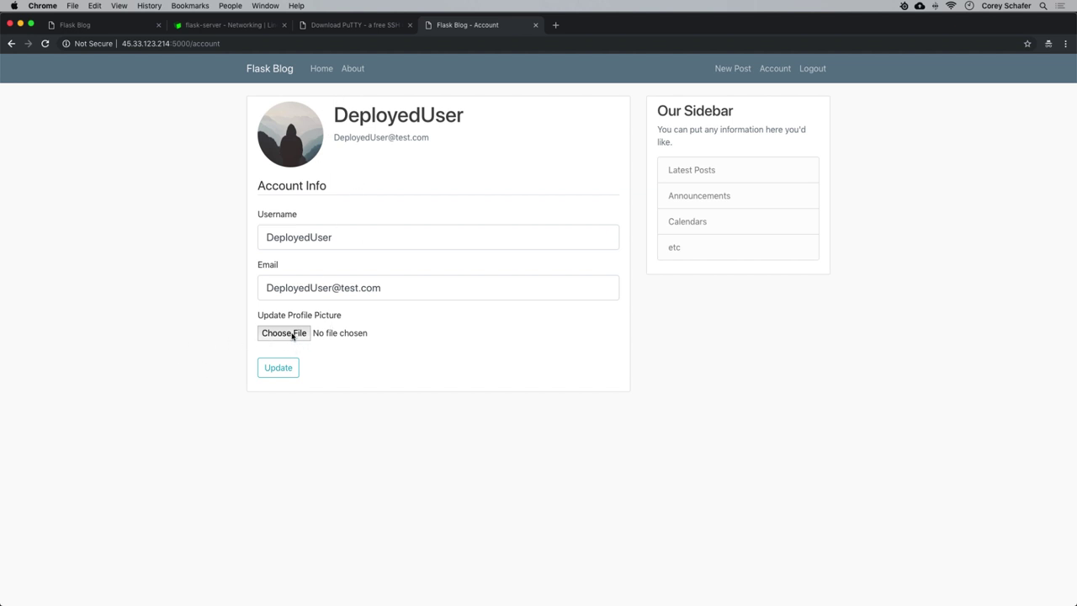
# Upload pic.jpg as the new profile picture, then log out.
pyautogui.click(296, 336)
pyautogui.click(588, 158)
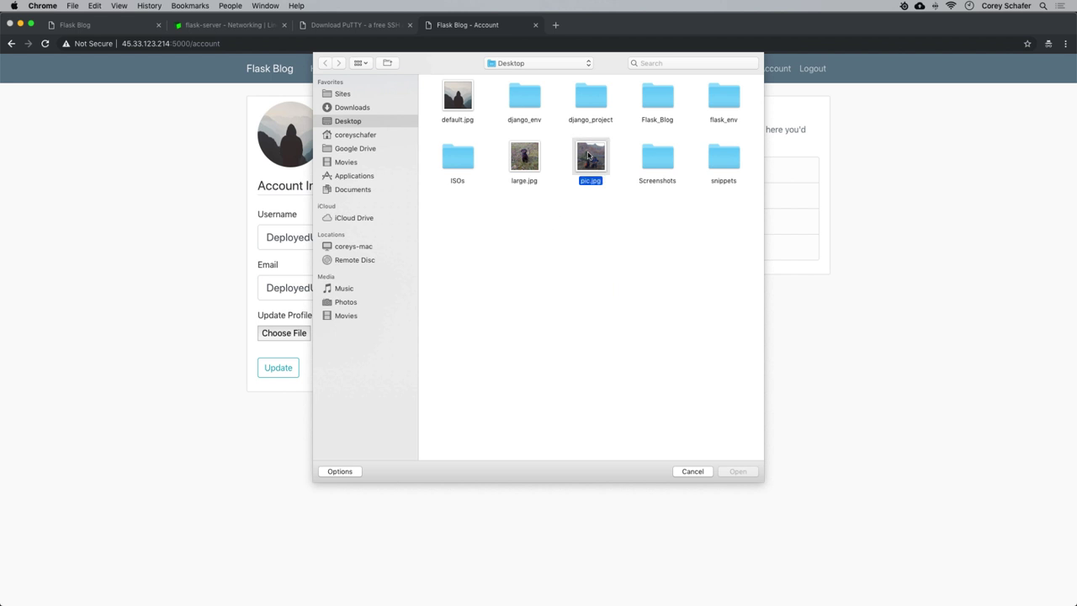
pyautogui.click(728, 472)
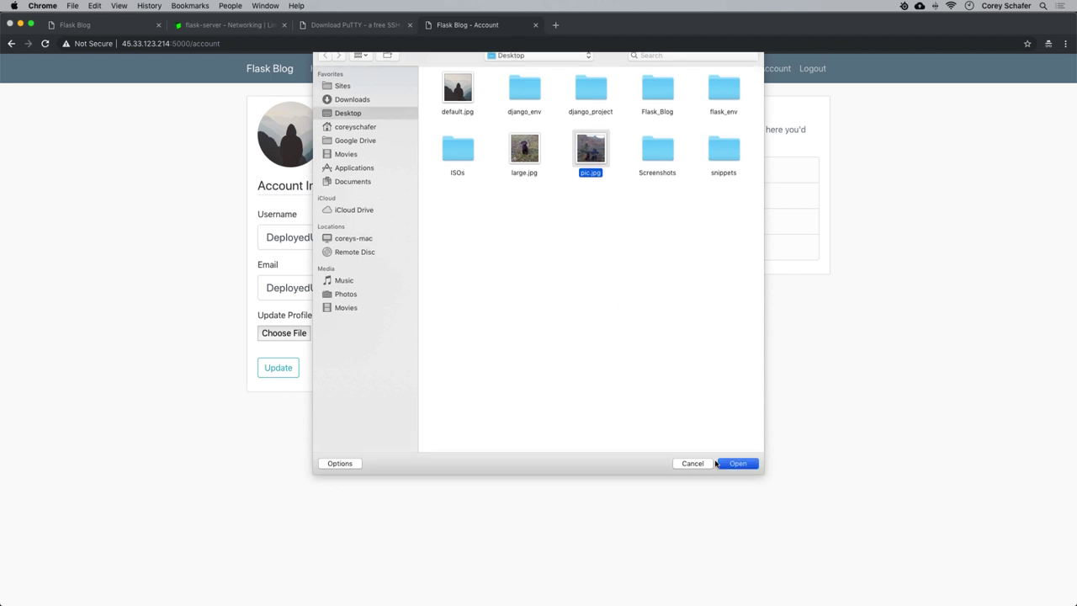
pyautogui.click(279, 368)
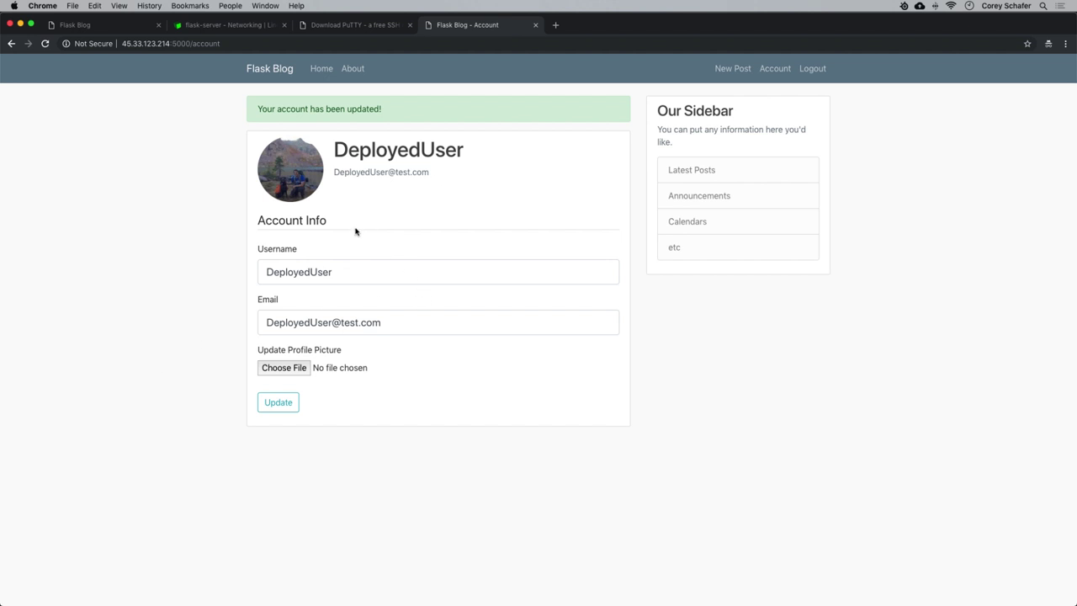
pyautogui.click(812, 68)
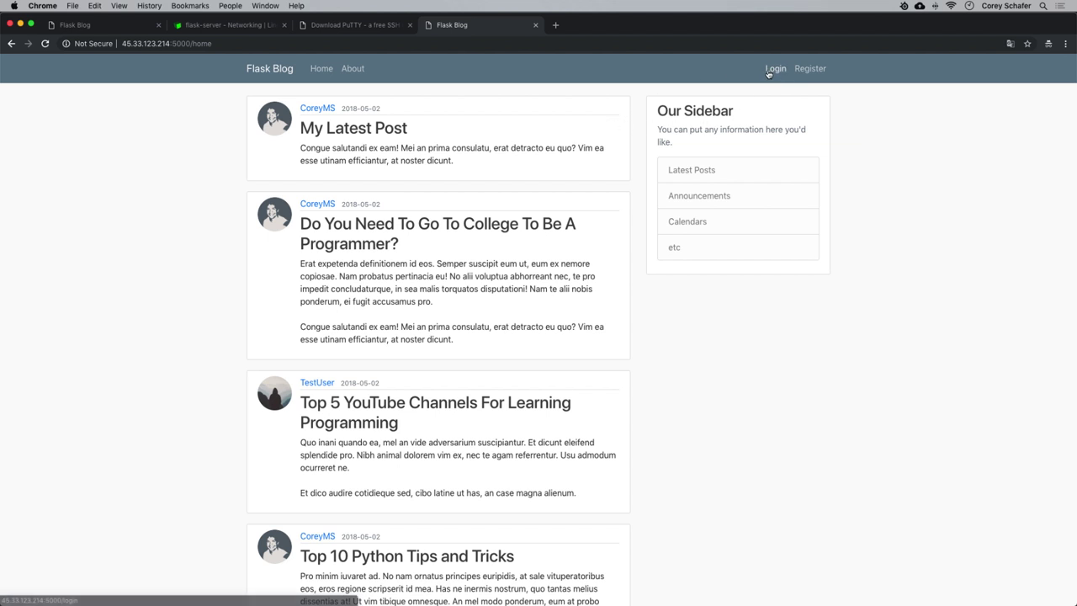
# Request a password reset e-mail using the account's saved e-mail address.
pyautogui.click(813, 69)
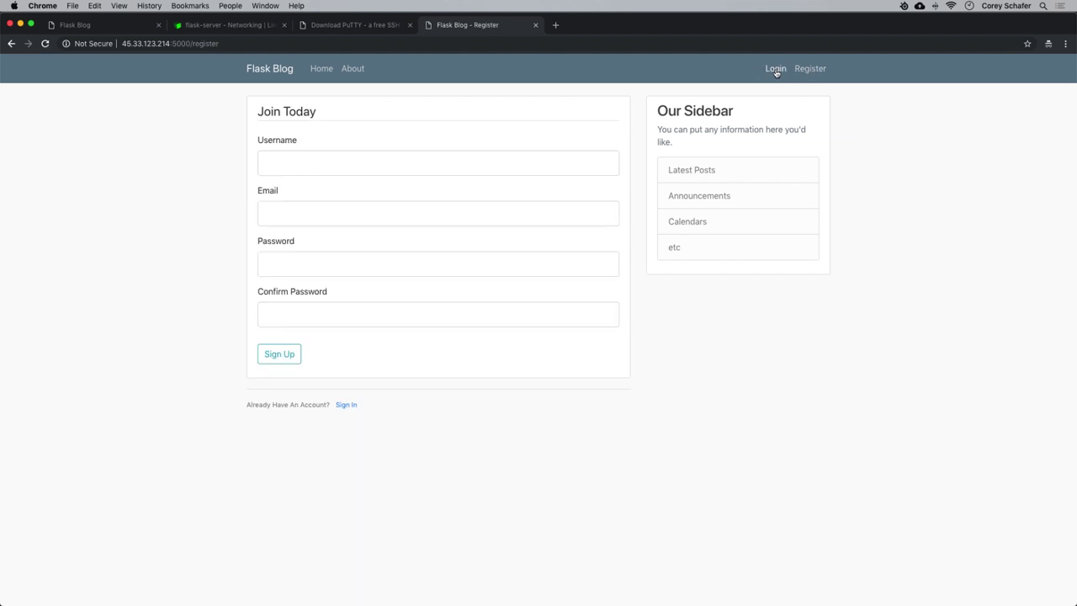
pyautogui.click(775, 69)
pyautogui.click(323, 267)
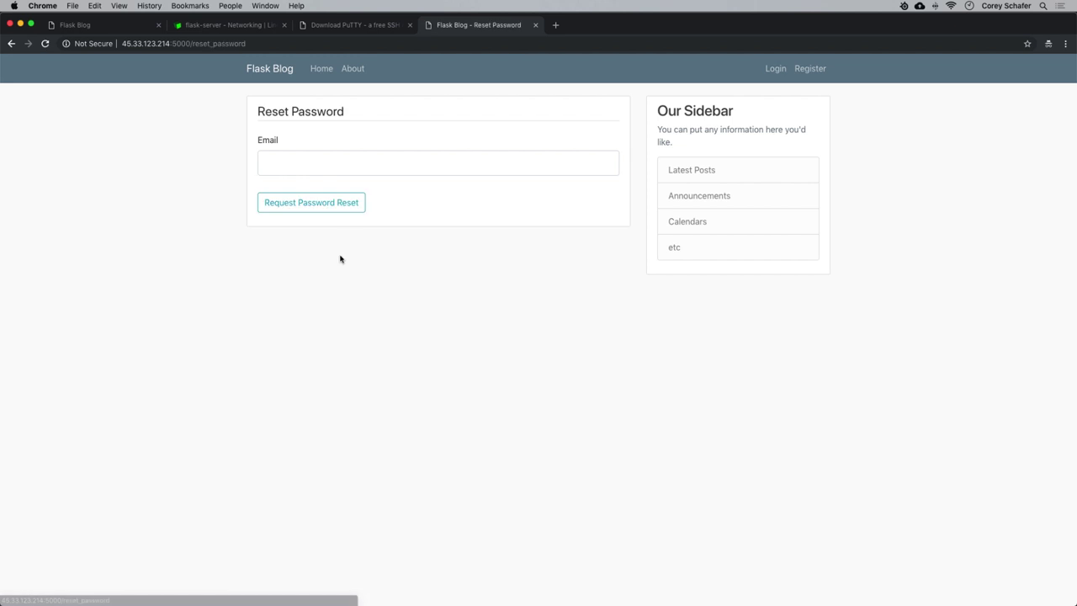
pyautogui.click(320, 160)
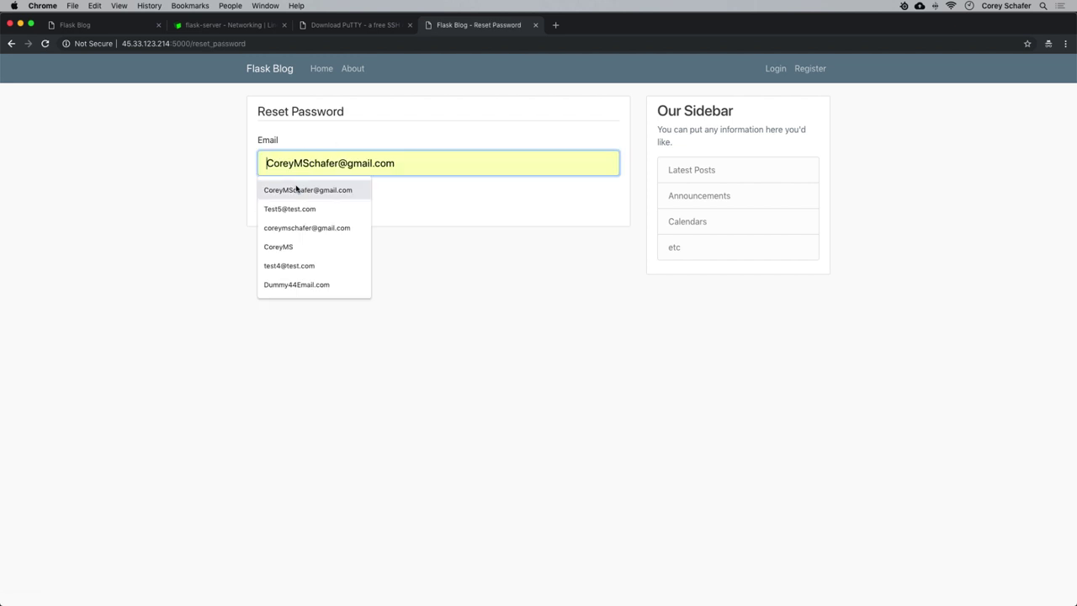
pyautogui.click(296, 190)
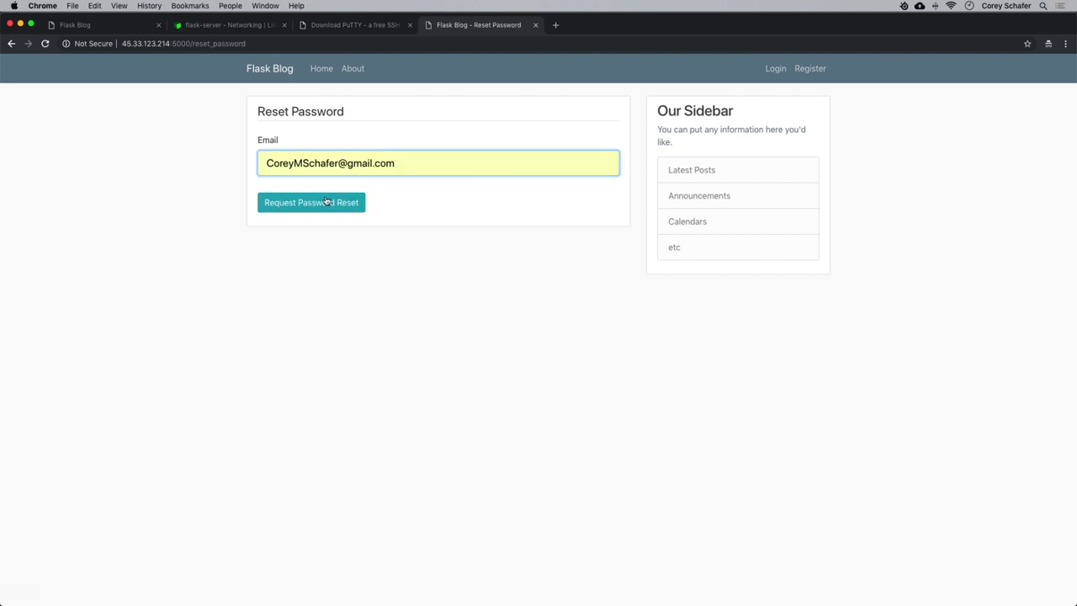
pyautogui.click(313, 203)
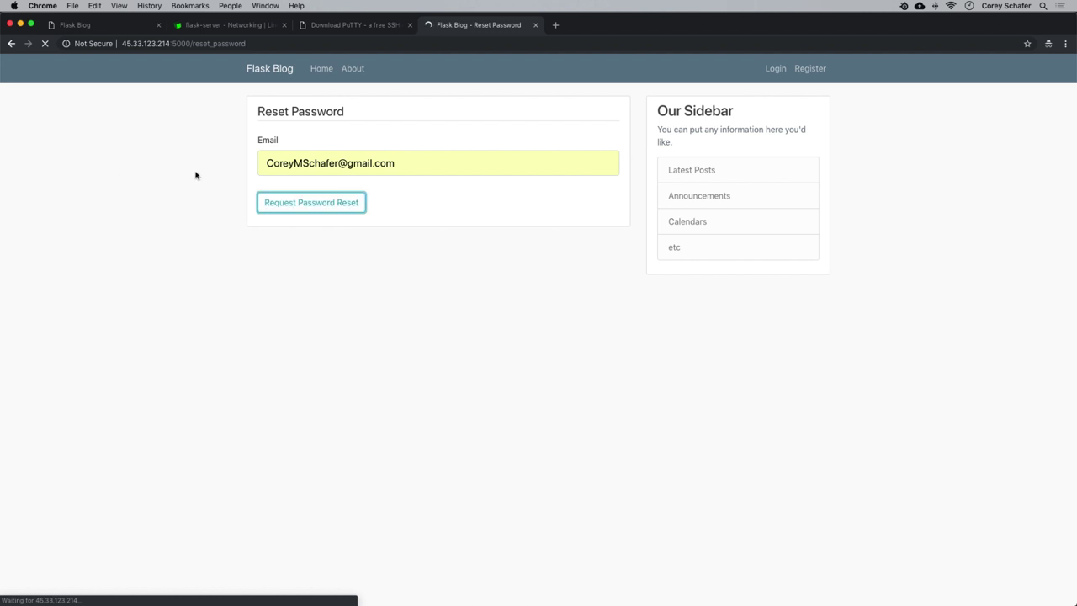
# Check the reset confirmation message and bring the Gmail window to the front.
pyautogui.moveTo(258, 108); pyautogui.dragTo(440, 117)
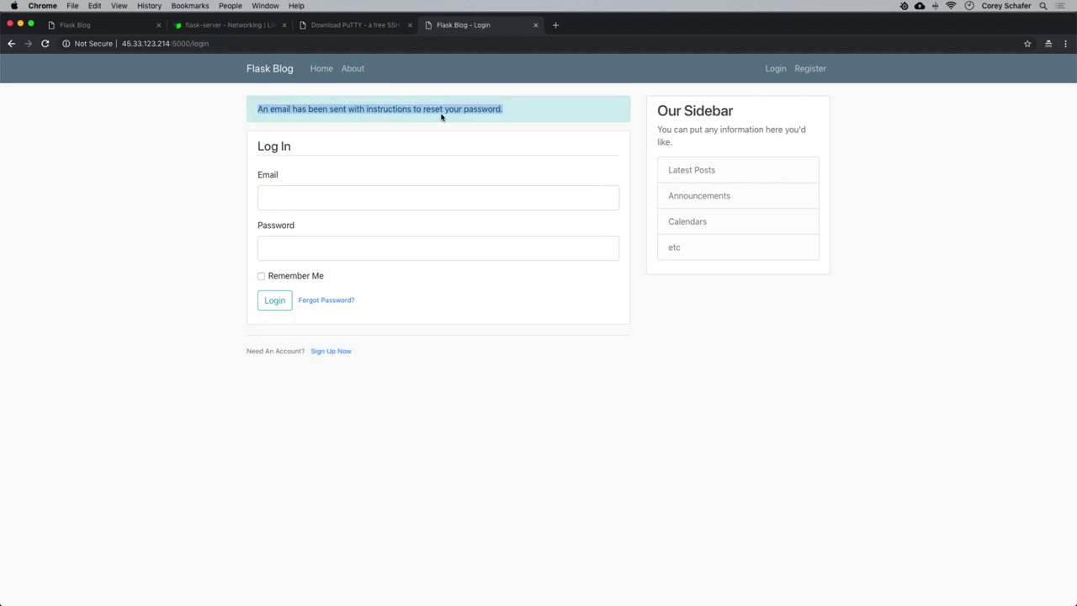
pyautogui.click(484, 106)
pyautogui.moveTo(181, 602)
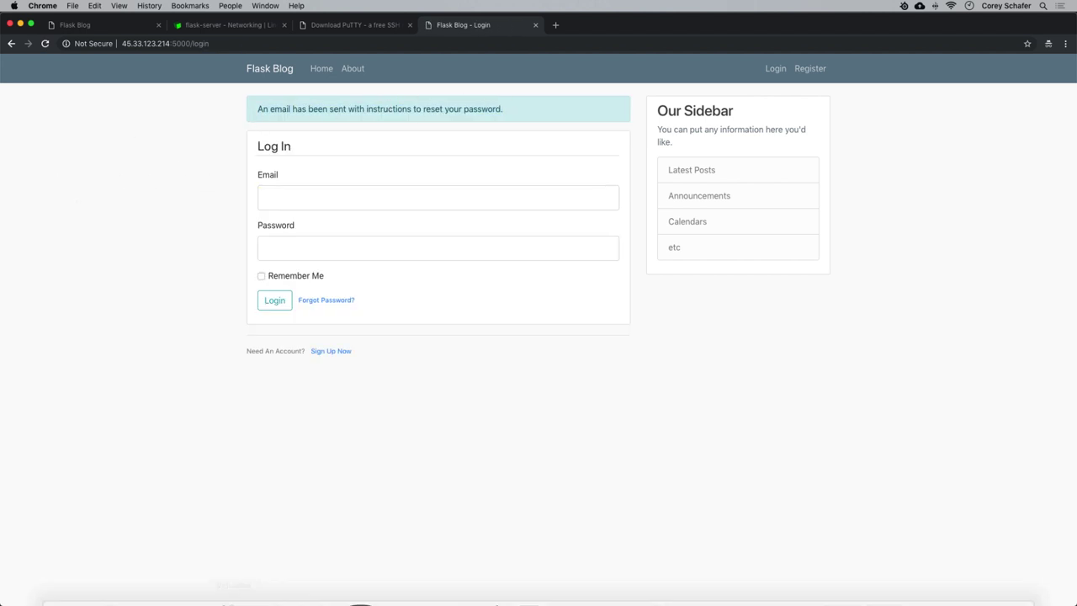
pyautogui.moveTo(106, 580)
pyautogui.click(91, 511)
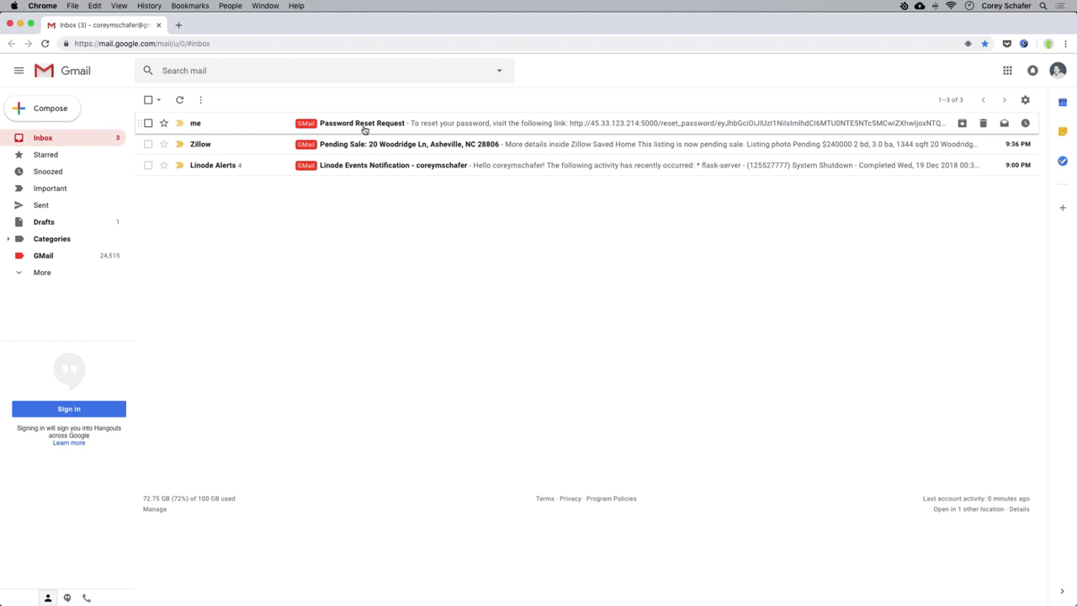
# Open the Password Reset Request email and follow its reset link.
pyautogui.click(366, 124)
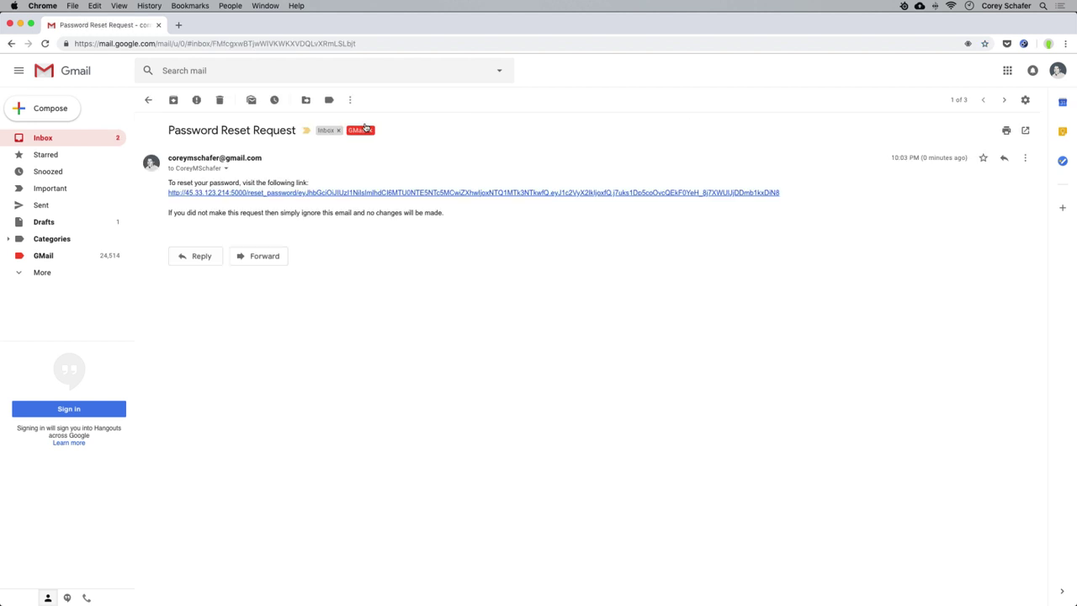
pyautogui.click(334, 194)
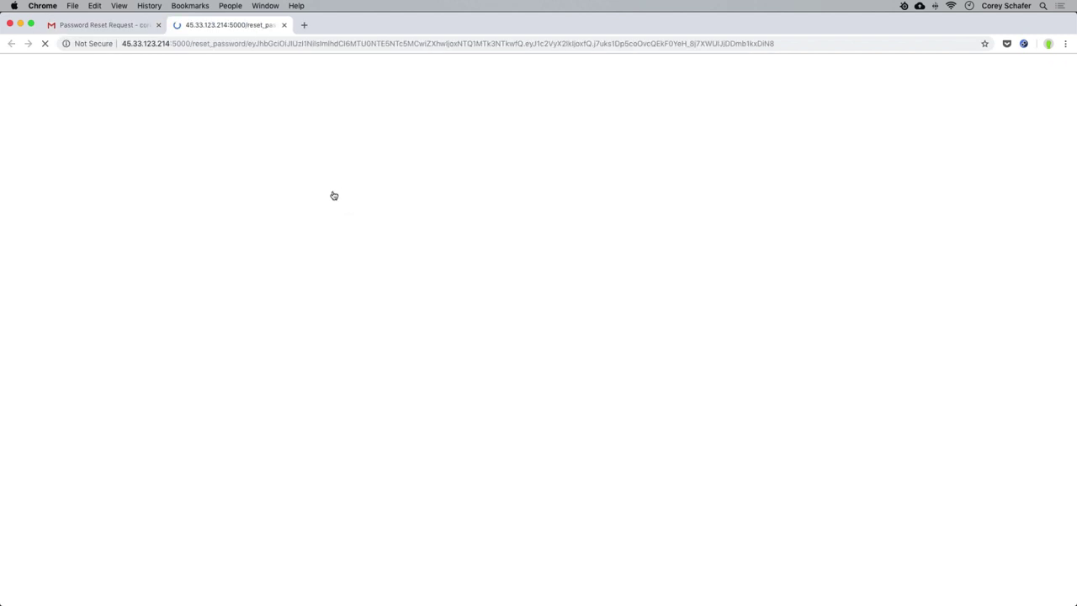
# Enter and confirm a new password, then submit the reset.
pyautogui.click(339, 169)
pyautogui.write('••••••••••')
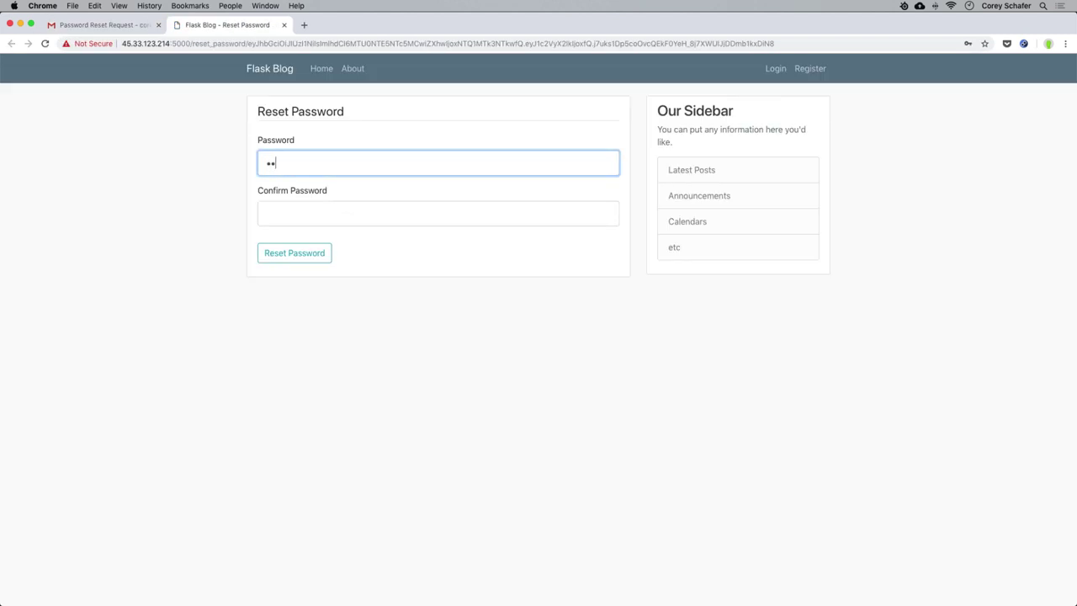
pyautogui.click(267, 214)
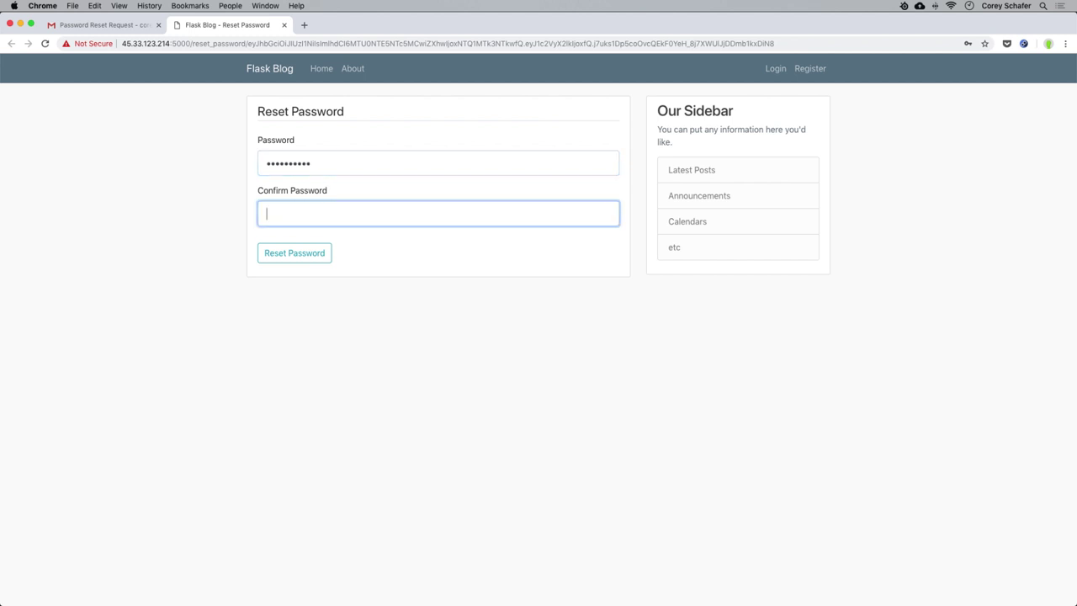
pyautogui.write('••••••••••')
pyautogui.click(283, 257)
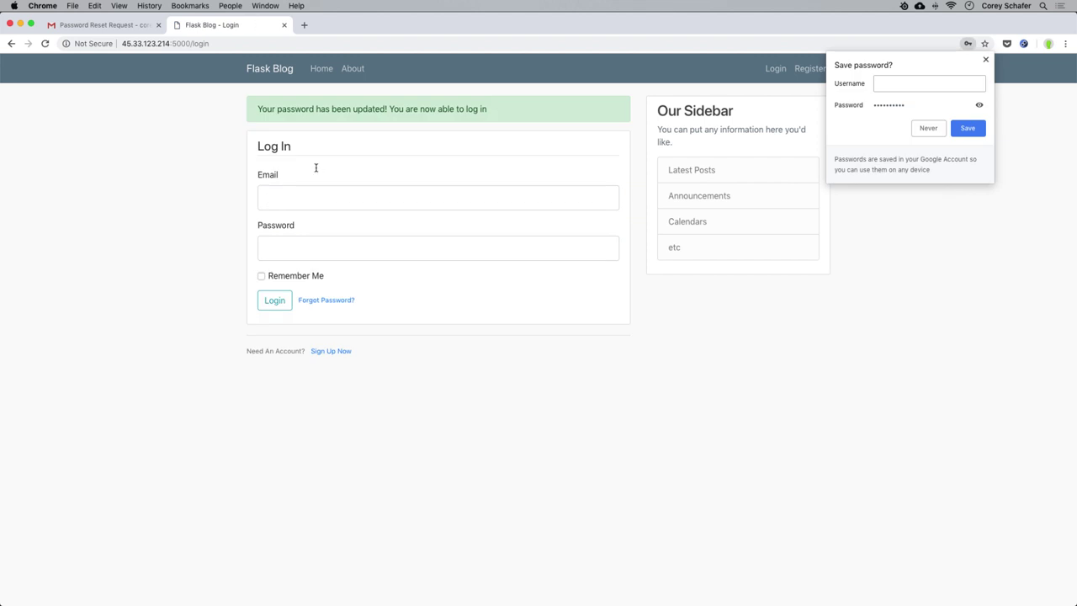
# Log in with the saved e-mail and new password, dismissing Chrome's save-password offer.
pyautogui.click(291, 202)
pyautogui.click(315, 223)
pyautogui.click(326, 243)
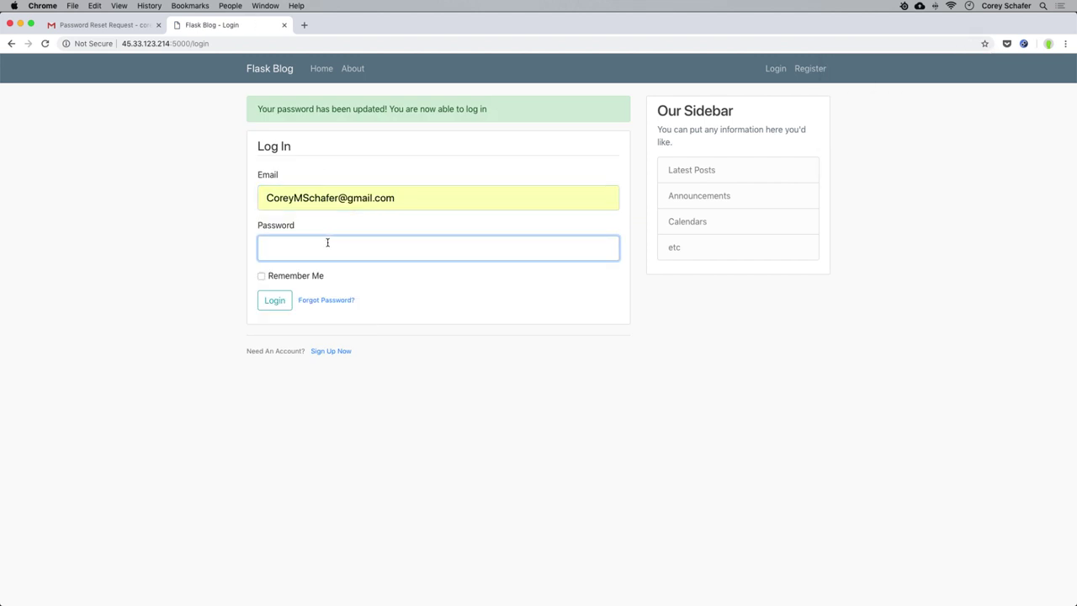
pyautogui.write('••••••••••')
pyautogui.click(274, 300)
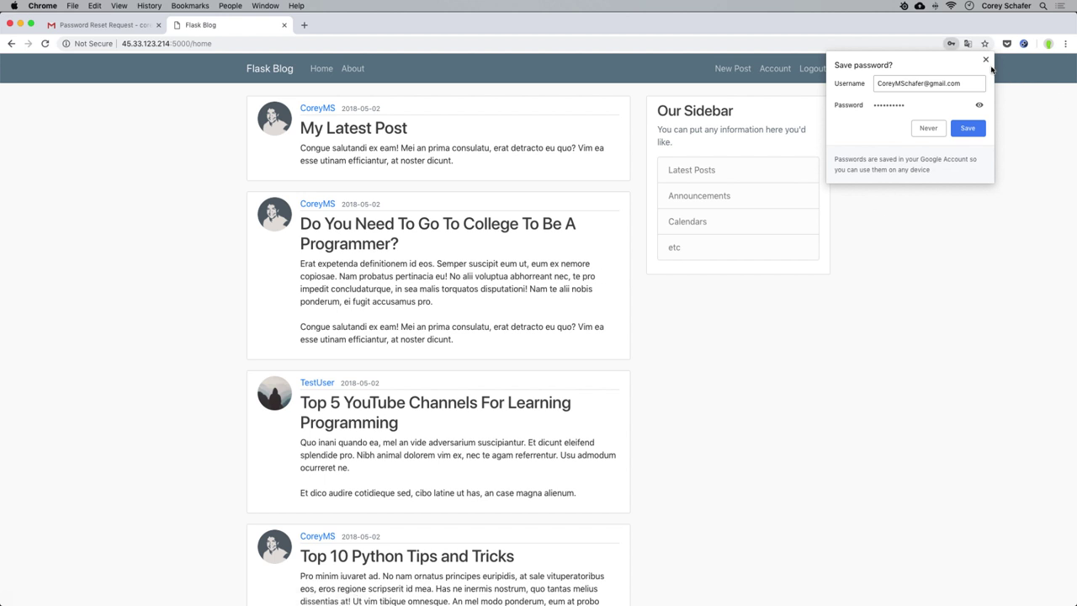
pyautogui.click(985, 60)
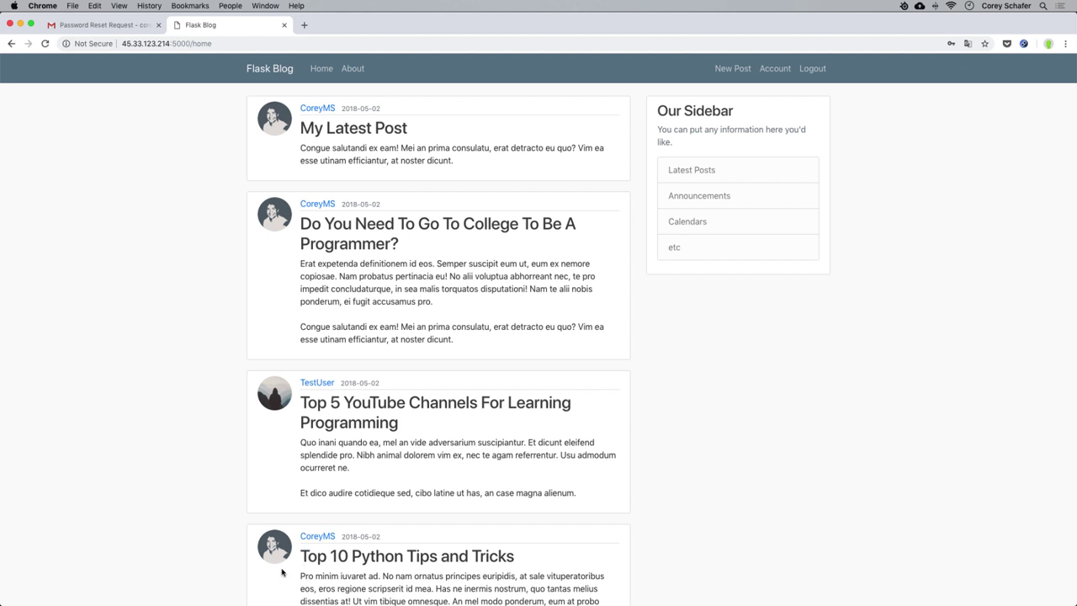
pyautogui.moveTo(254, 588)
pyautogui.click(213, 582)
# Review the Flask request log in the ssh session, then stop the server with Ctrl+C.
pyautogui.click(94, 497)
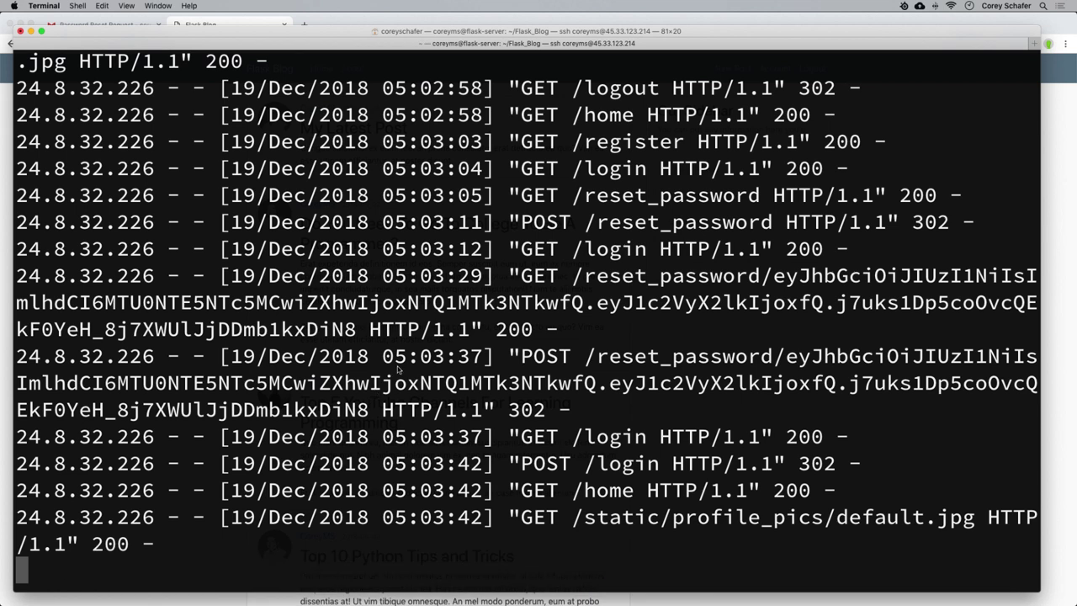
pyautogui.scroll(15, 399, 379)
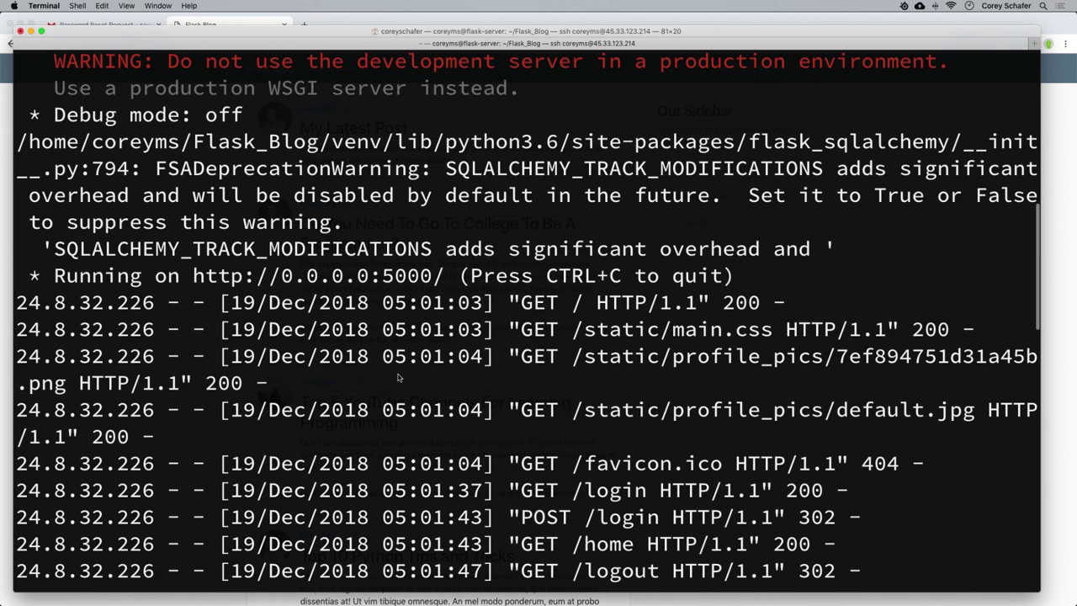
pyautogui.scroll(-2, 399, 378)
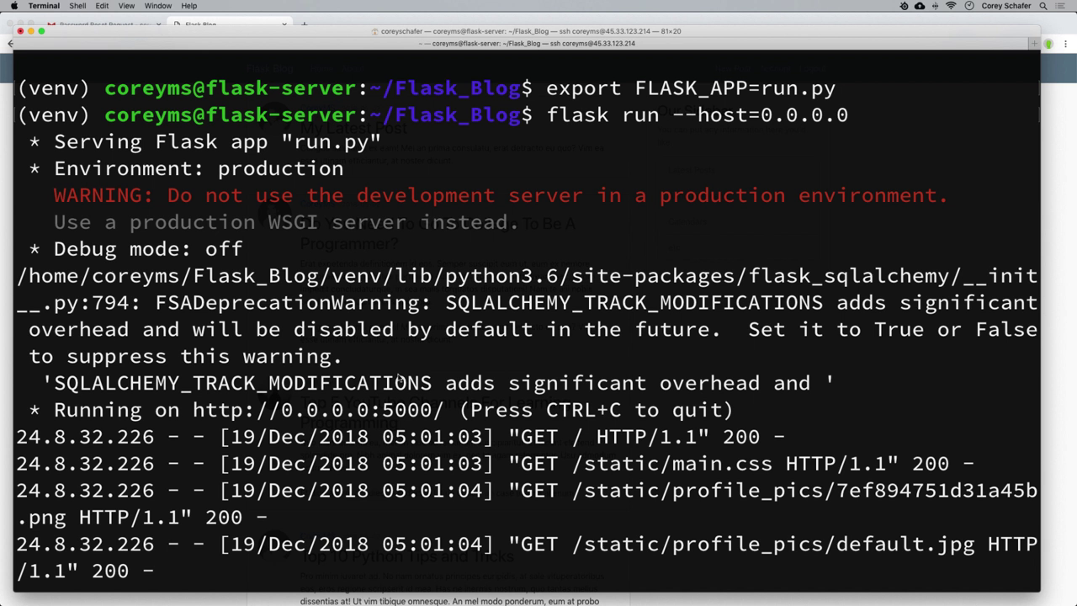
pyautogui.moveTo(189, 410); pyautogui.dragTo(444, 412)
pyautogui.click(443, 411)
pyautogui.scroll(-4, 443, 413)
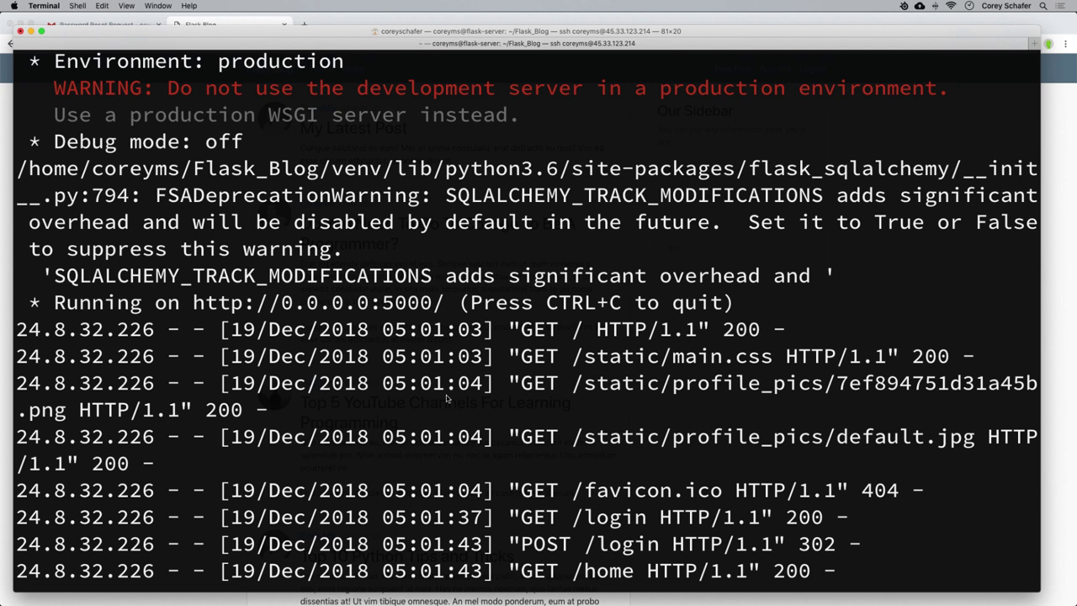
pyautogui.scroll(-15, 446, 398)
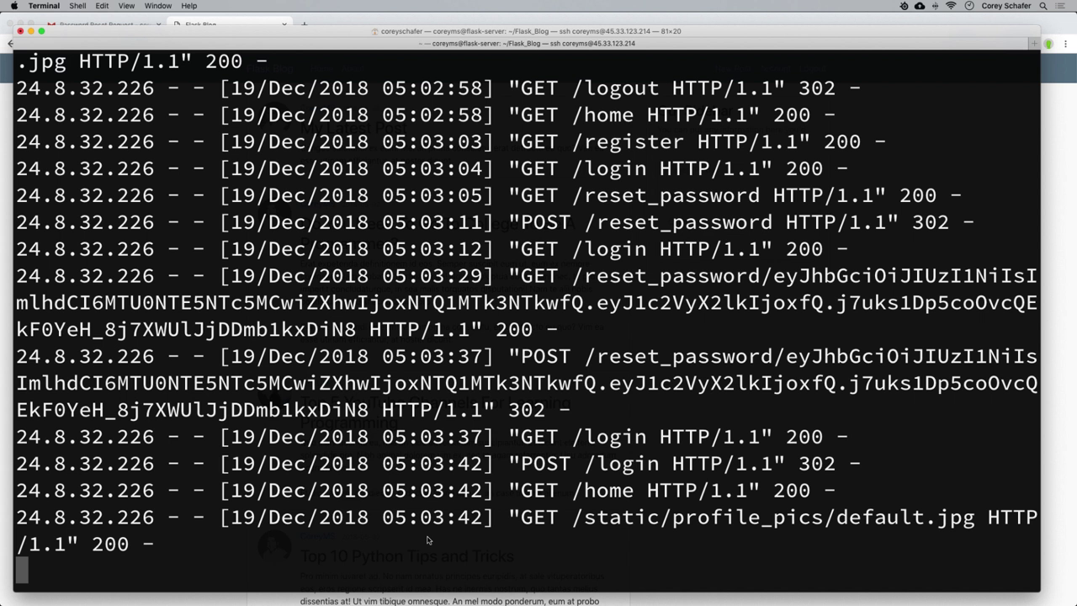
pyautogui.hotkey('ctrl', 'c')
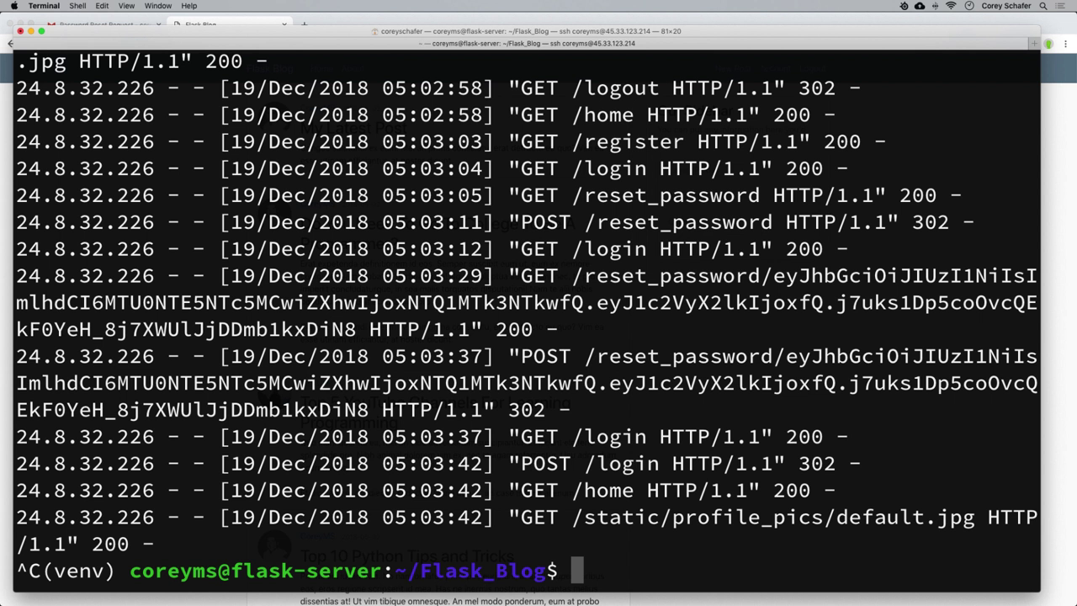
# Return to the home directory and install nginx with sudo apt install nginx.
pyautogui.hotkey('ctrl', 'l')
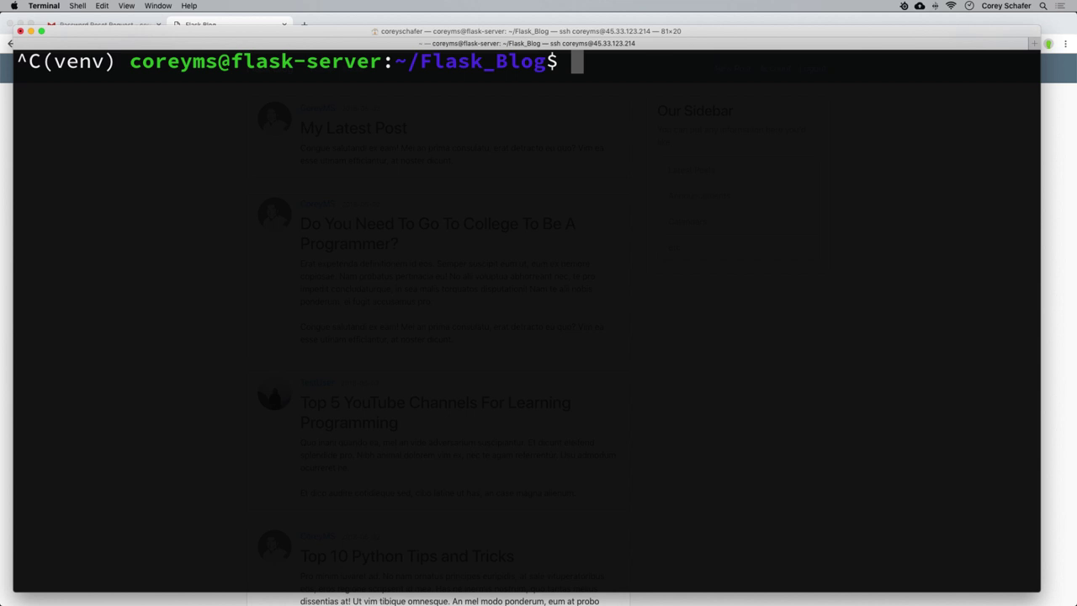
pyautogui.write('cd')
pyautogui.press('Return')
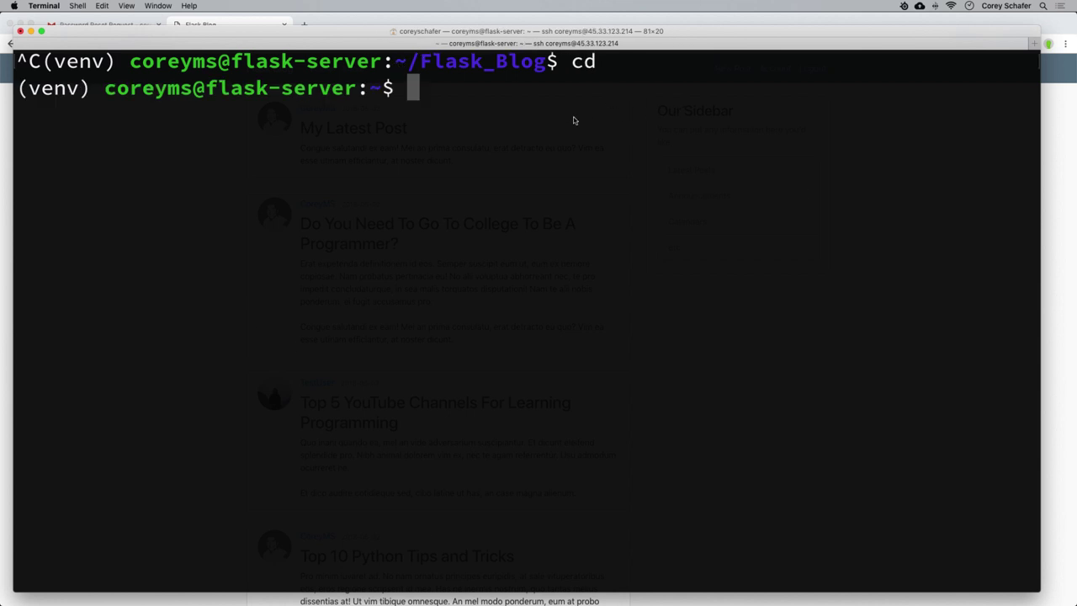
pyautogui.write('sudo a')
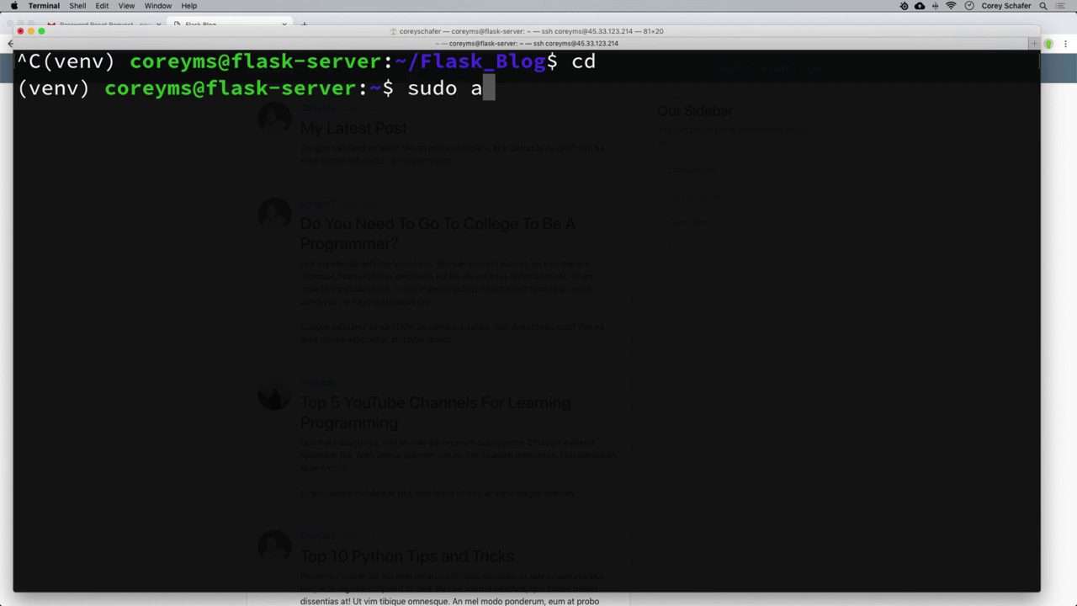
pyautogui.write('pt install ')
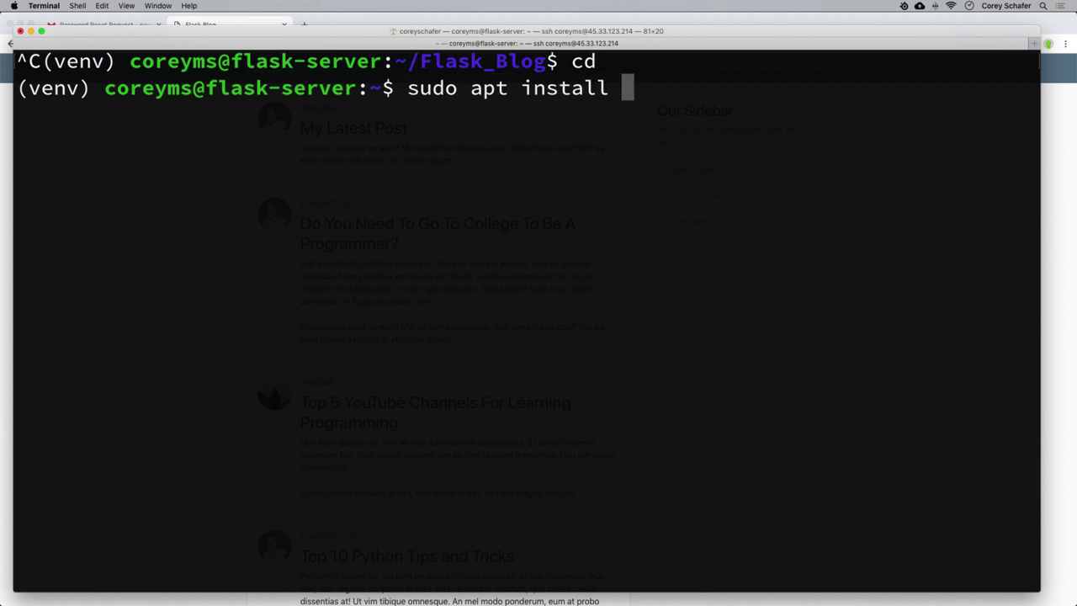
pyautogui.write('nginx')
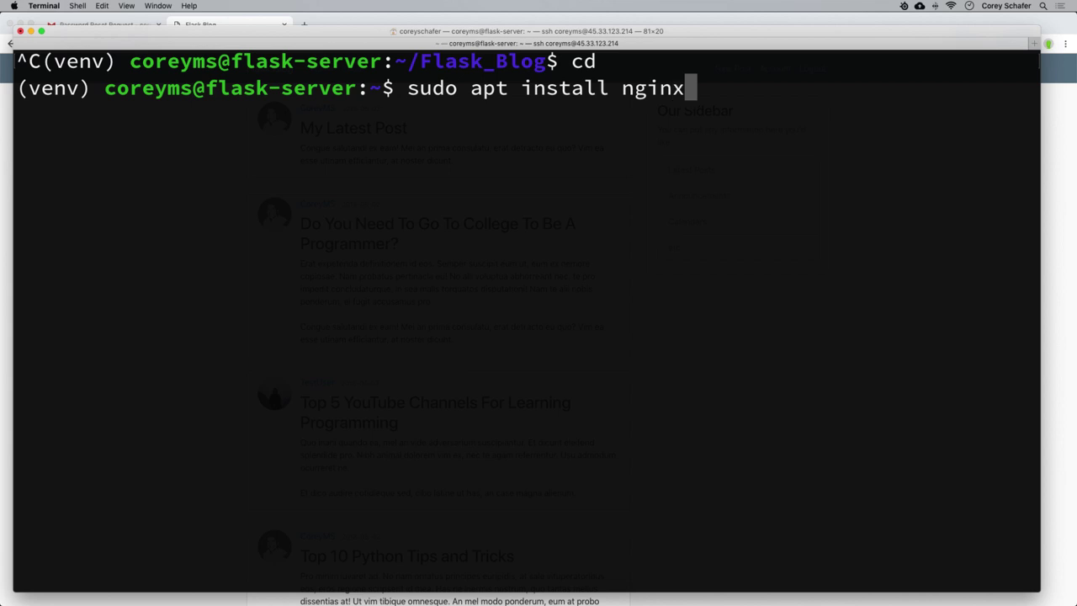
pyautogui.press('Return')
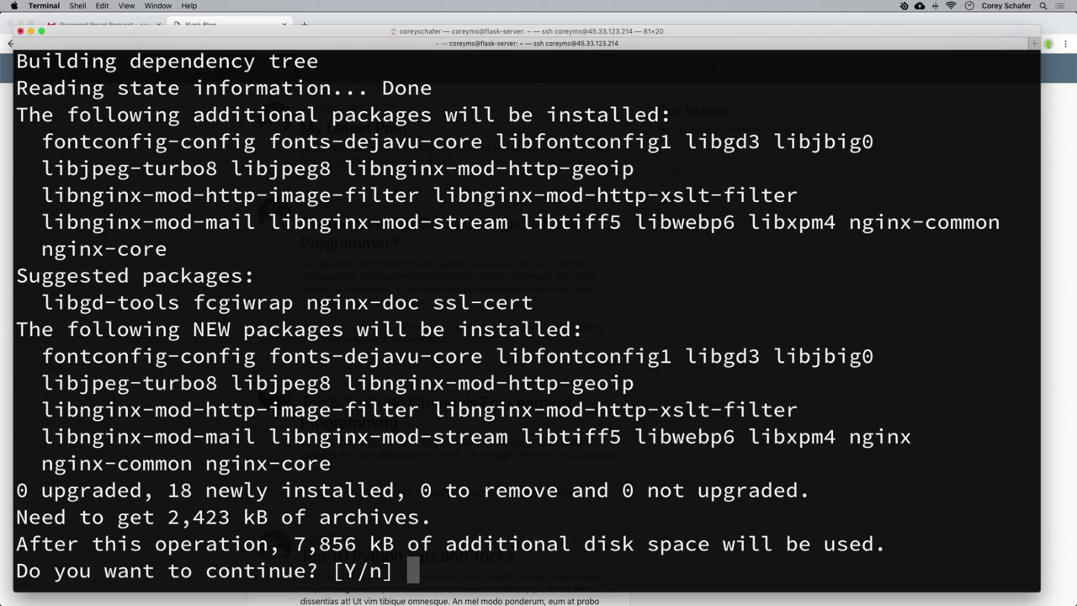
pyautogui.press('Return')
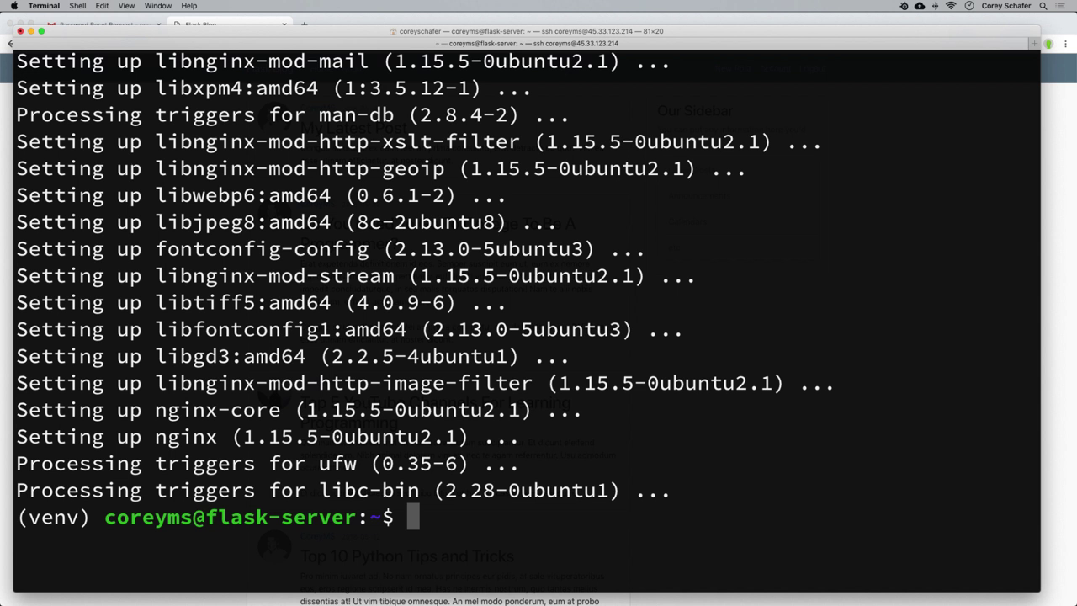
pyautogui.hotkey('ctrl', 'l')
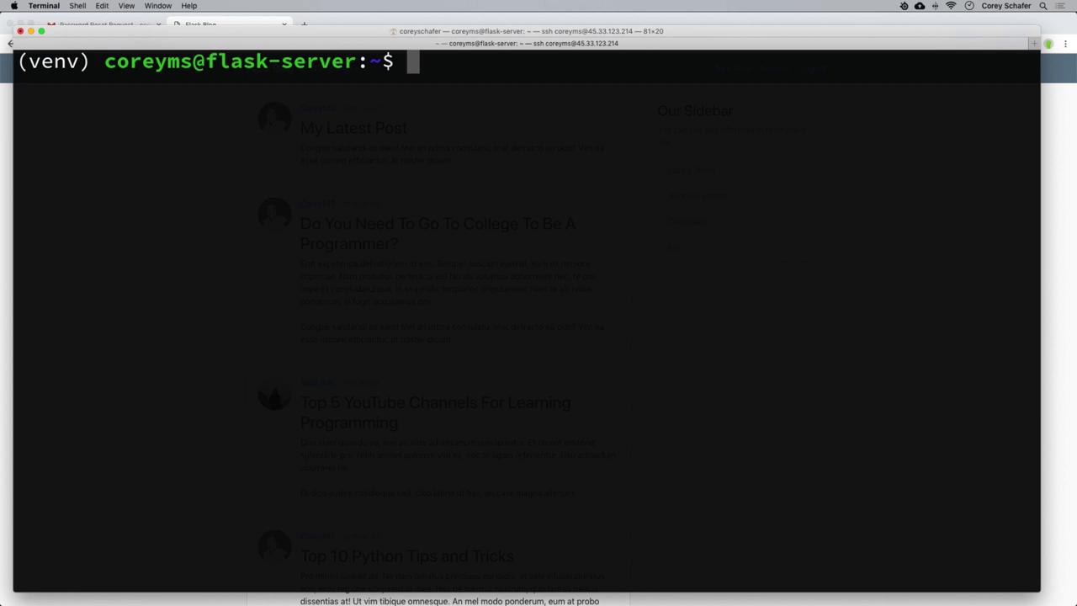
# Install gunicorn 19.9.0 into the virtual environment with pip install gunicorn, then clear the screen.
pyautogui.write('pip insrall')
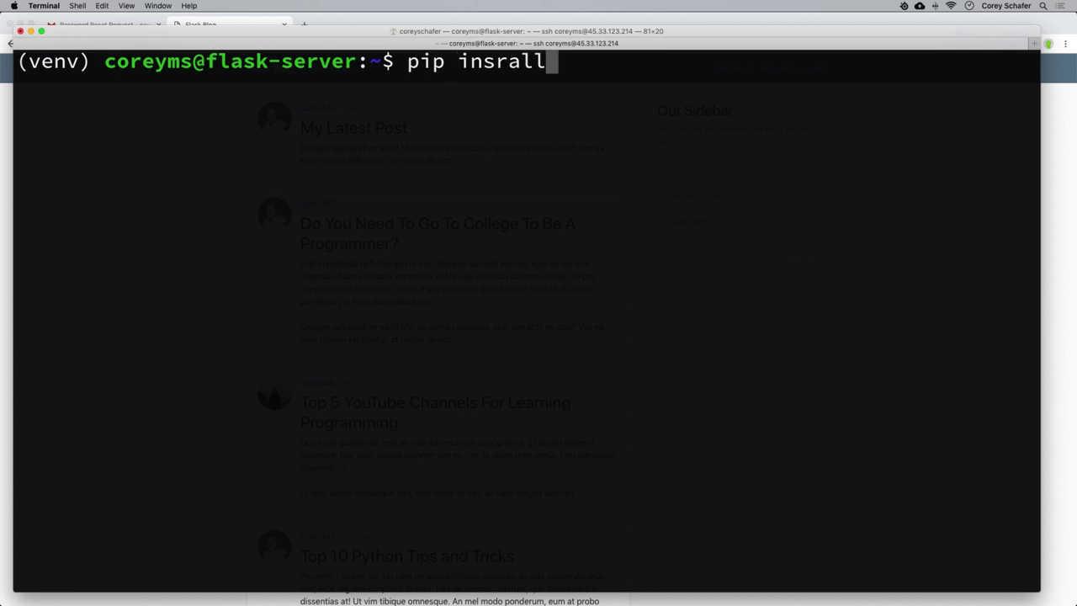
pyautogui.press('BackSpace')
pyautogui.press('BackSpace')
pyautogui.press('BackSpace')
pyautogui.press('BackSpace')
pyautogui.write('tall')
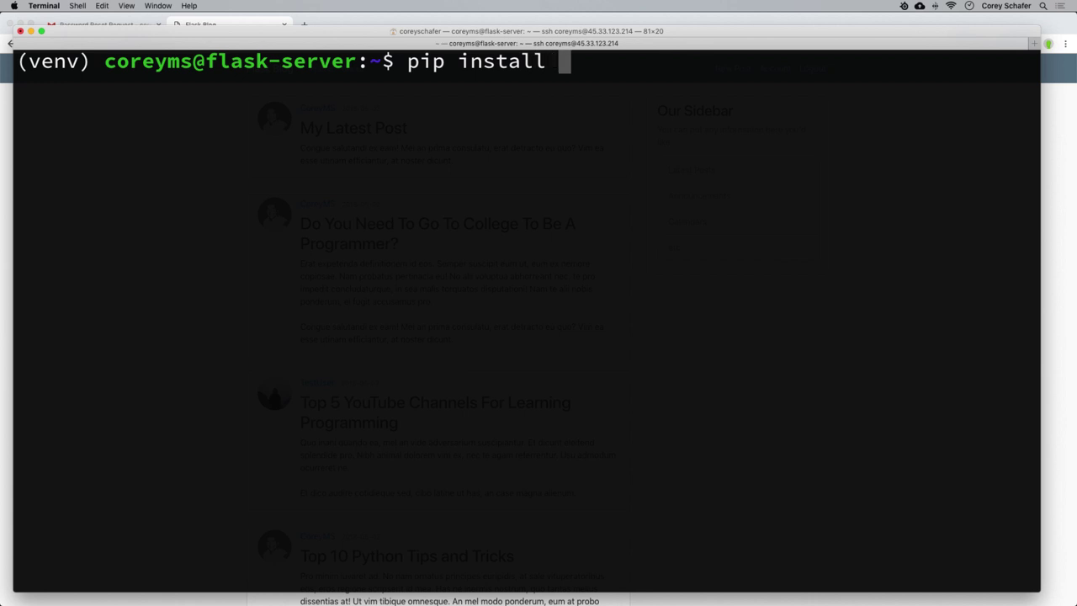
pyautogui.moveTo(17, 66); pyautogui.dragTo(94, 70)
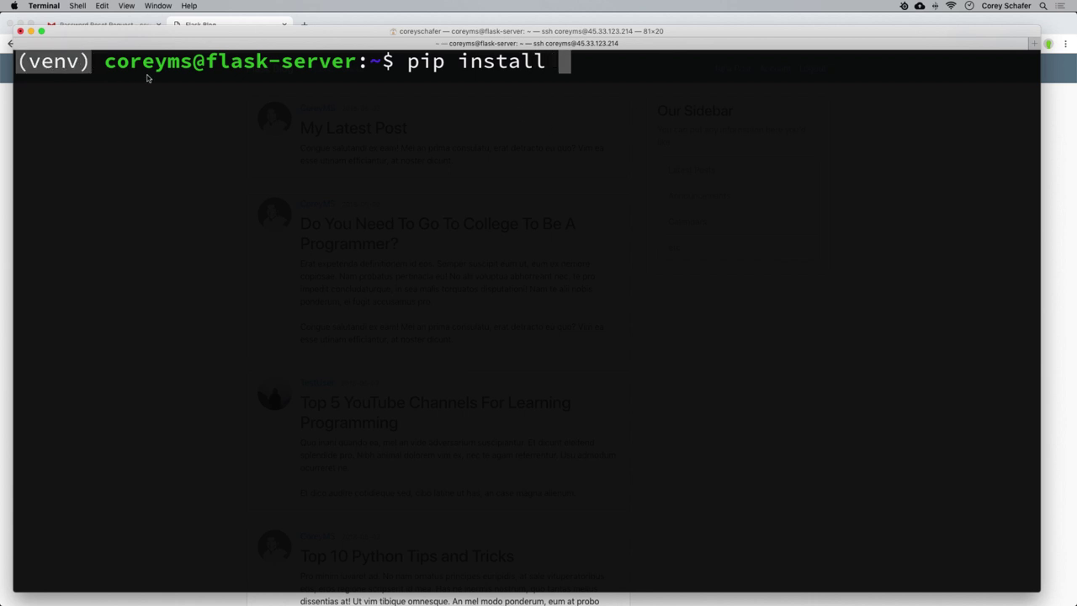
pyautogui.click(639, 126)
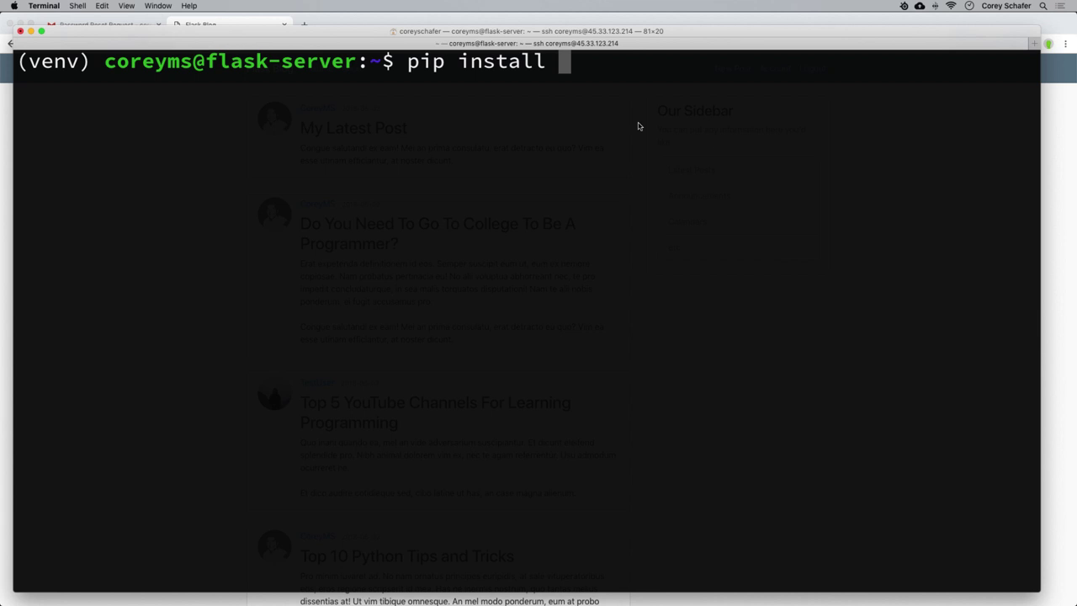
pyautogui.write('gunicorn')
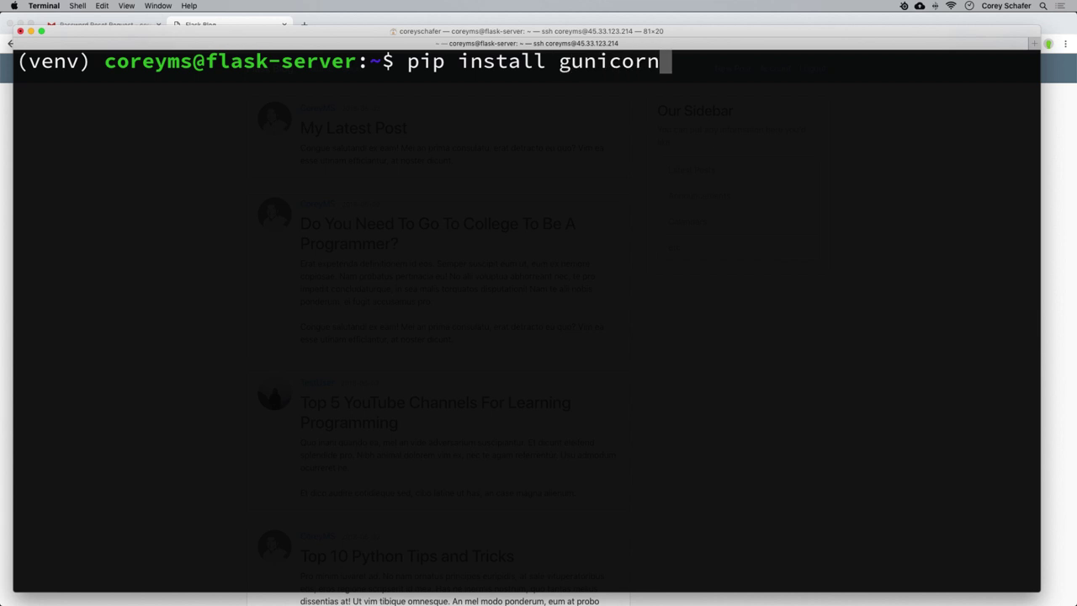
pyautogui.press('Return')
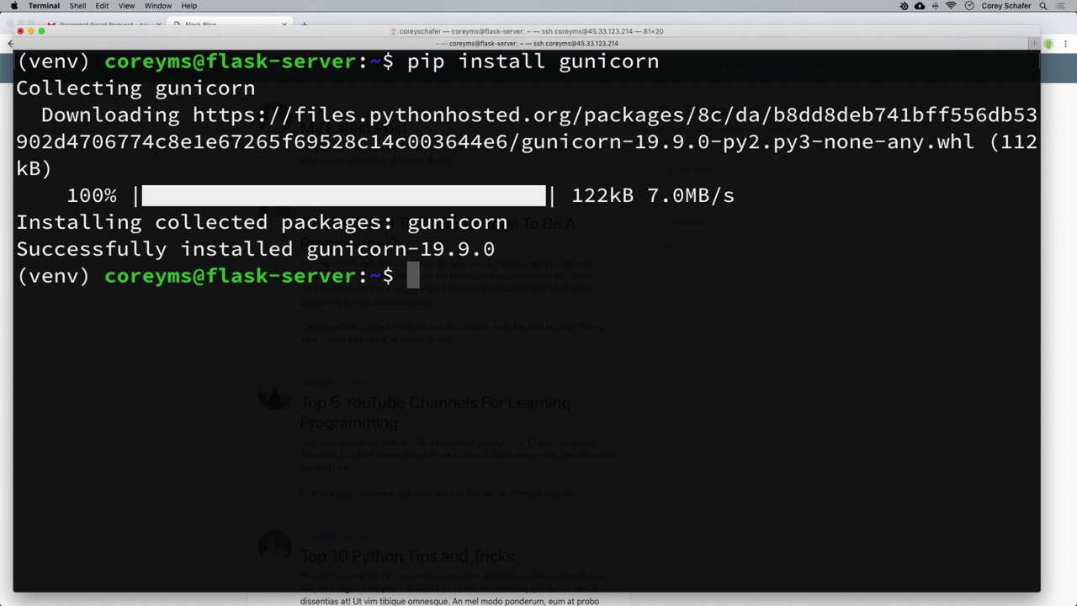
pyautogui.hotkey('ctrl', 'l')
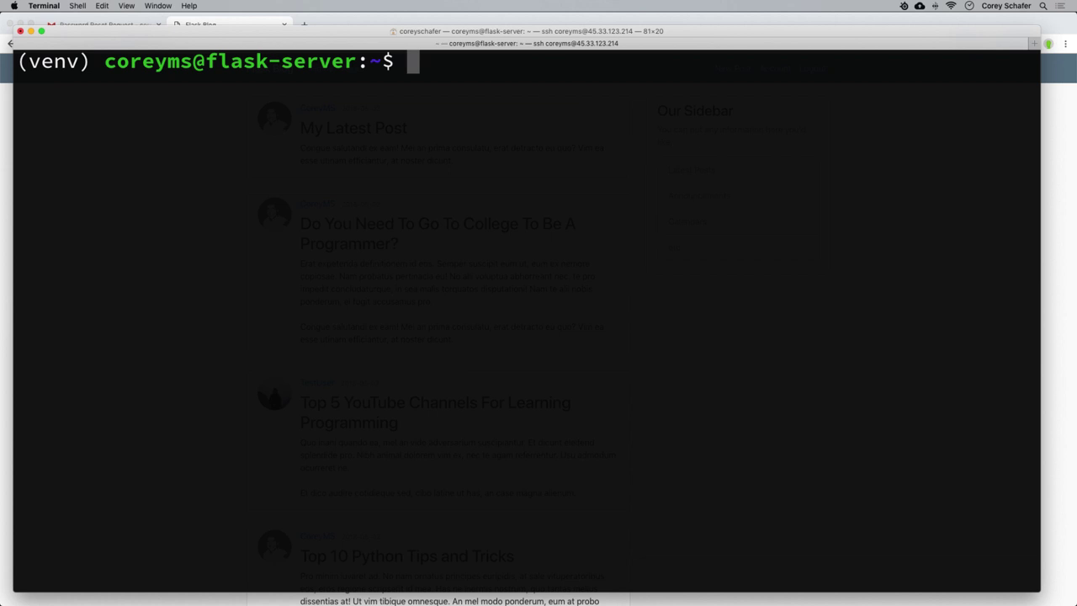
# Remove the default nginx site with sudo rm /etc/nginx/sites-enabled/default.
pyautogui.write('sudo ')
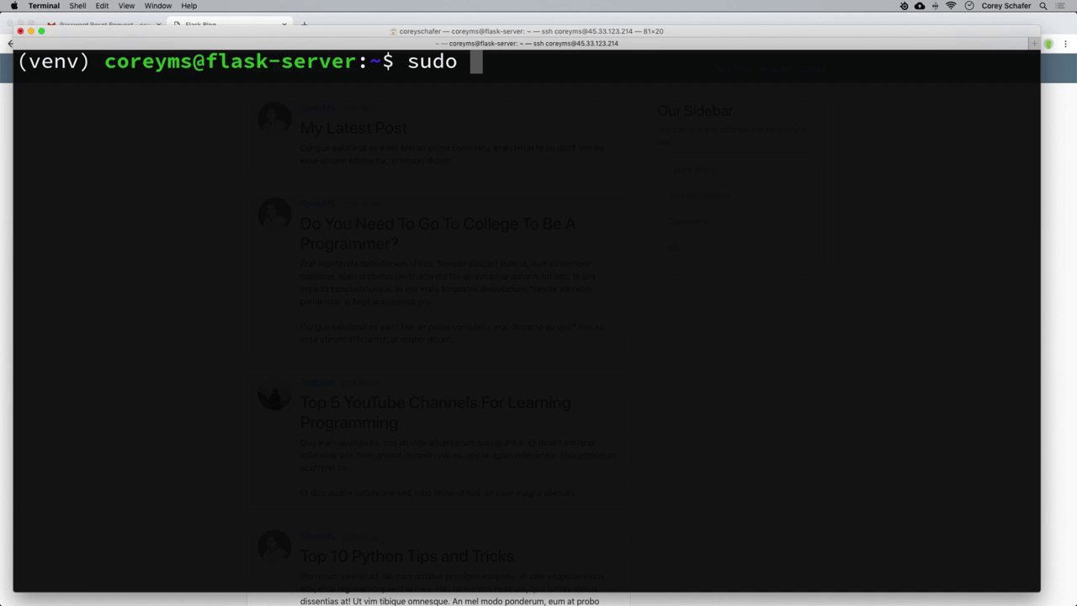
pyautogui.write('rm /etc/')
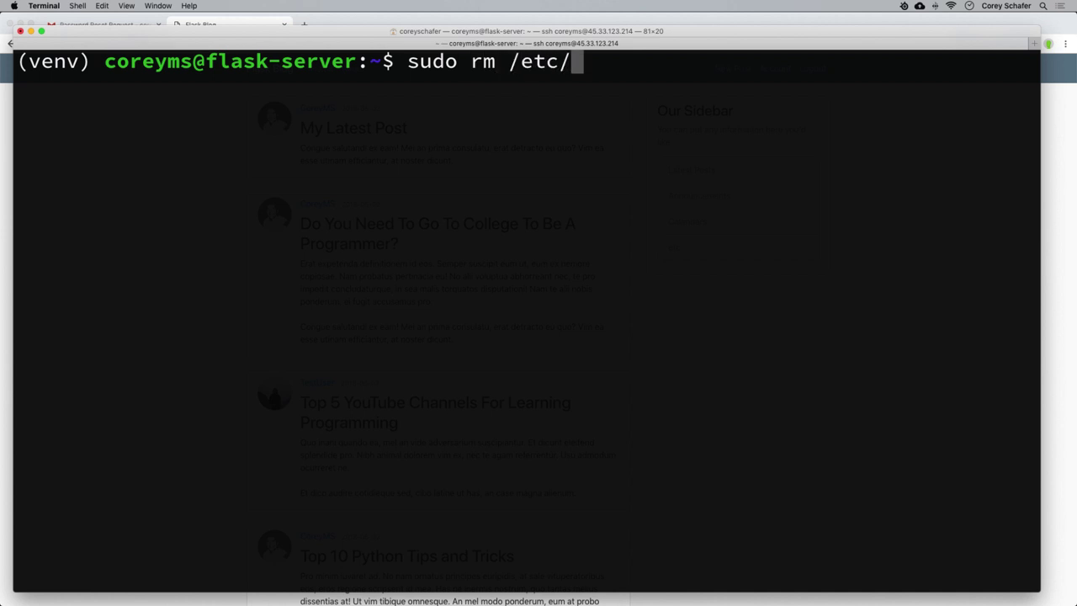
pyautogui.write('nginx/')
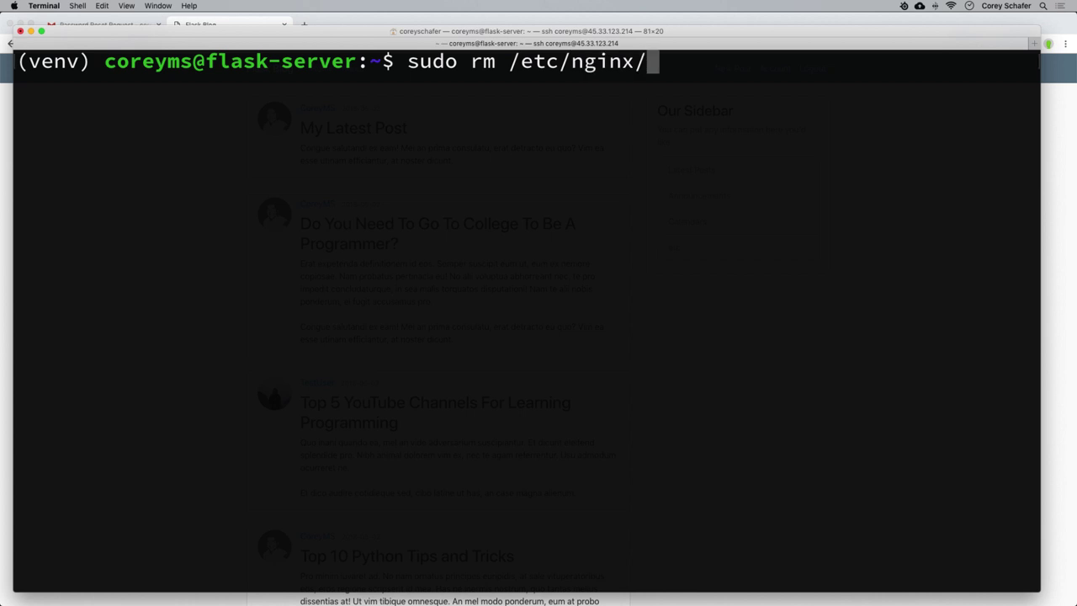
pyautogui.write('sites-e')
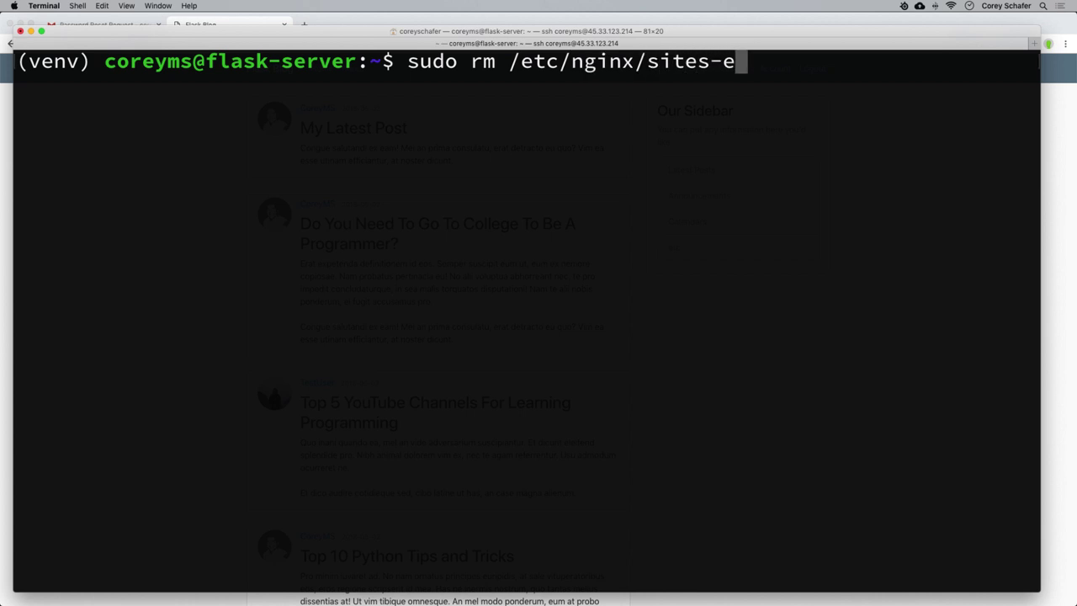
pyautogui.press('Tab')
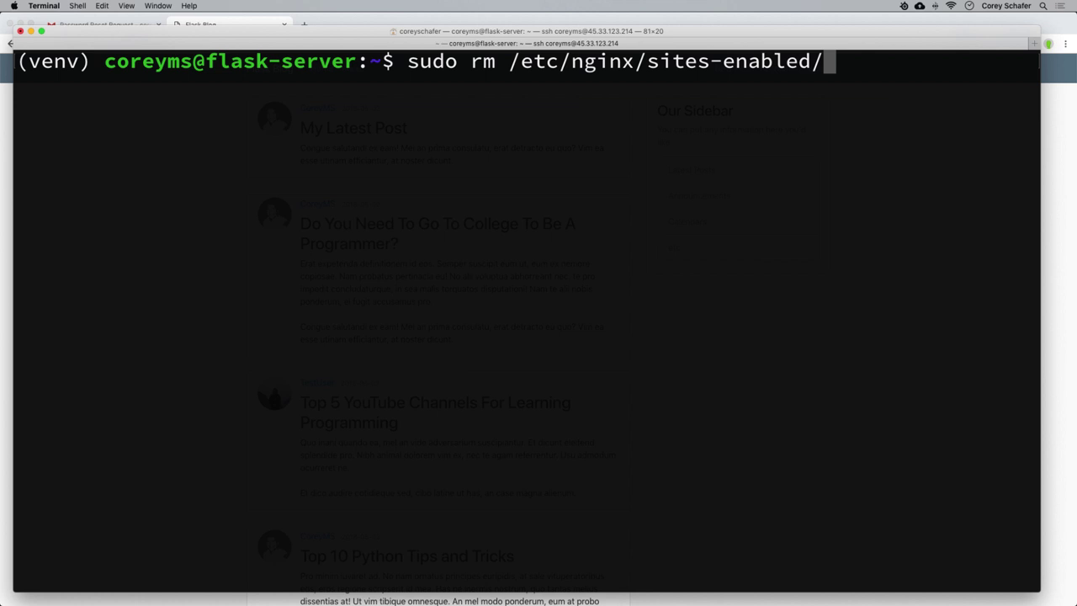
pyautogui.write('de')
pyautogui.press('Tab')
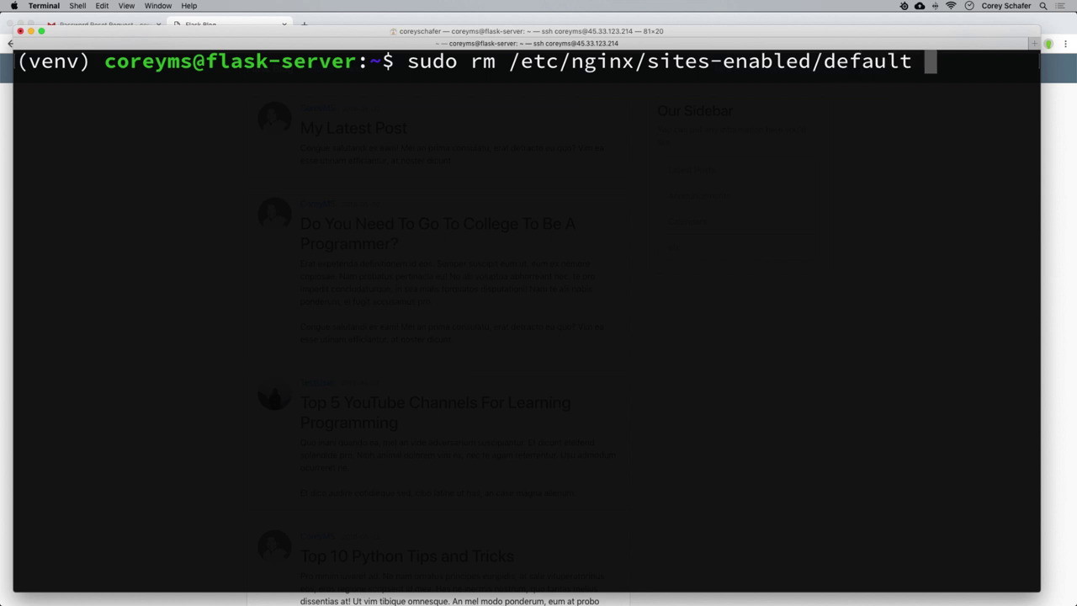
pyautogui.press('Return')
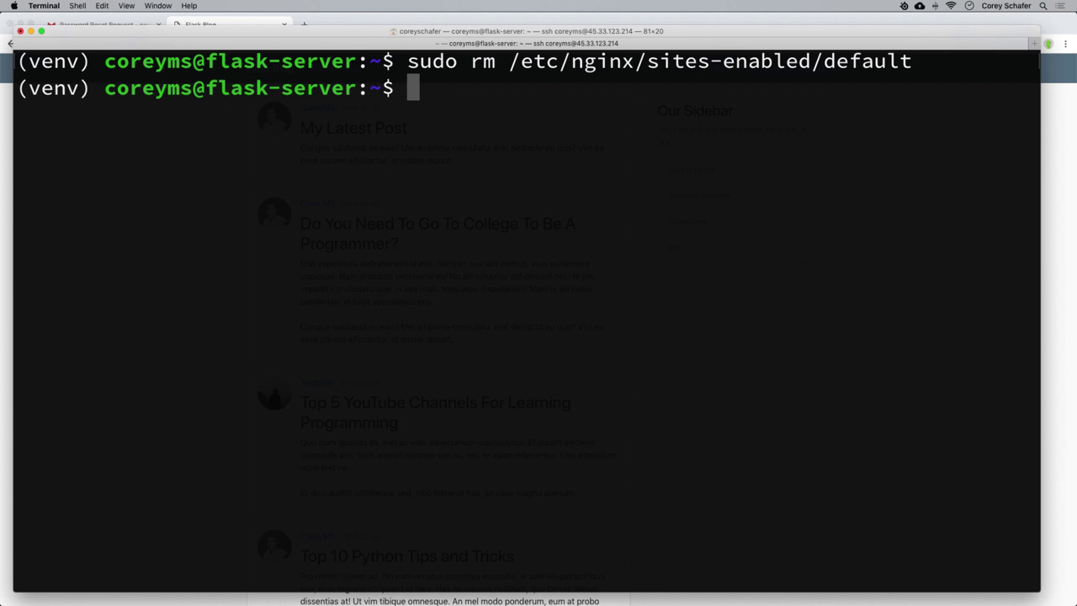
# Open a new /etc/nginx/sites-enabled/flaskblog file in nano.
pyautogui.write('n')
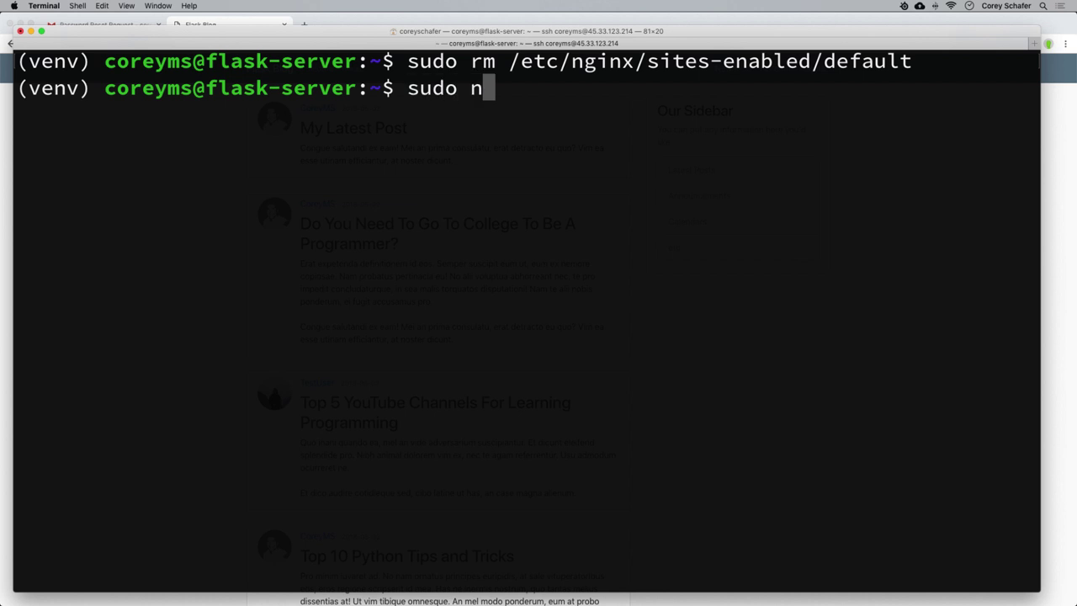
pyautogui.write('ano /et')
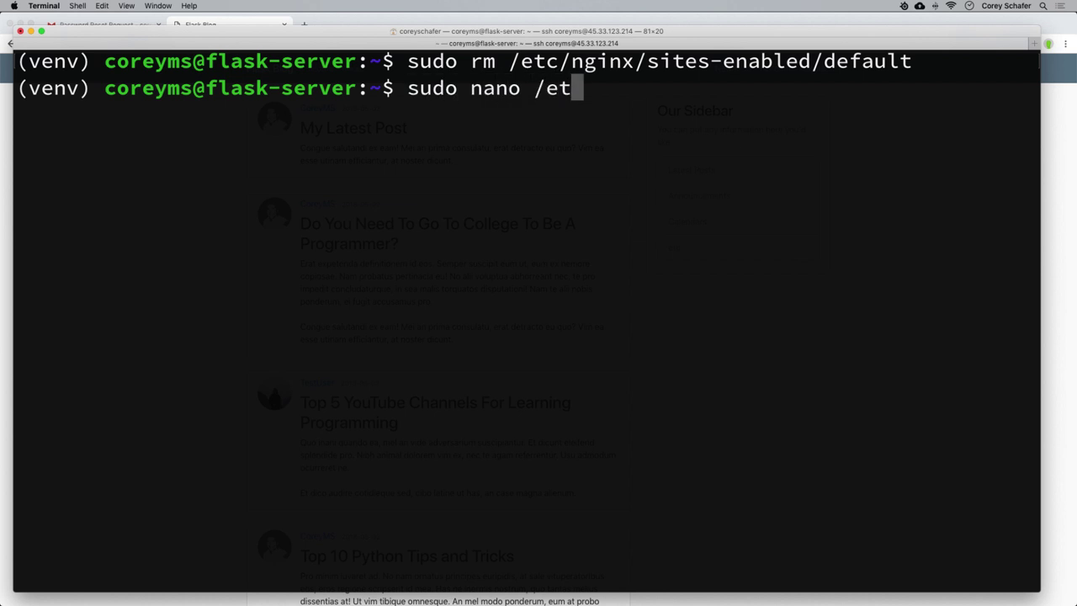
pyautogui.write('c/ng')
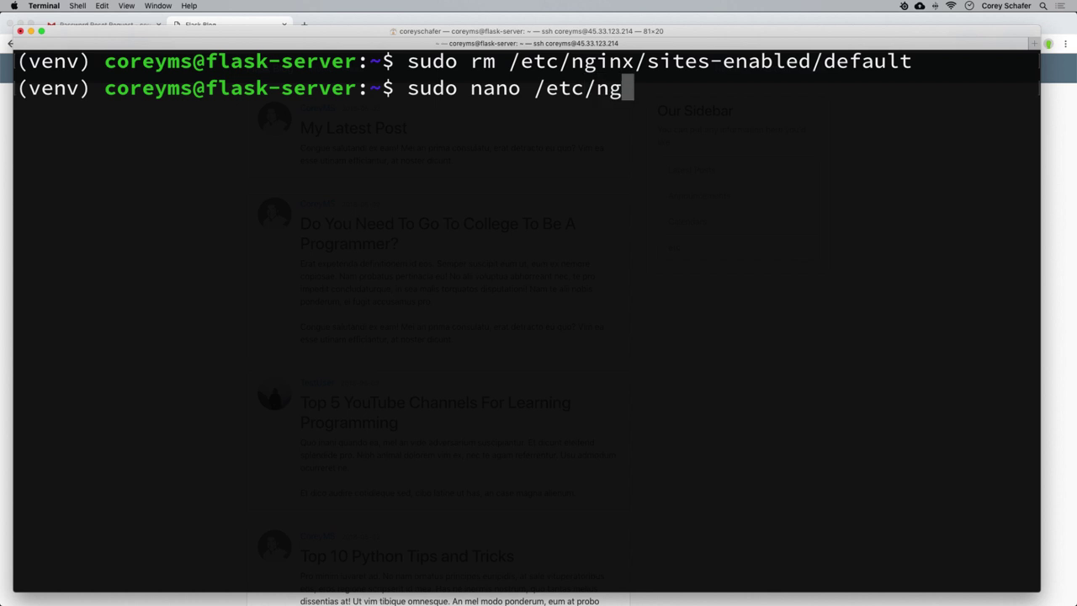
pyautogui.write('inx/s')
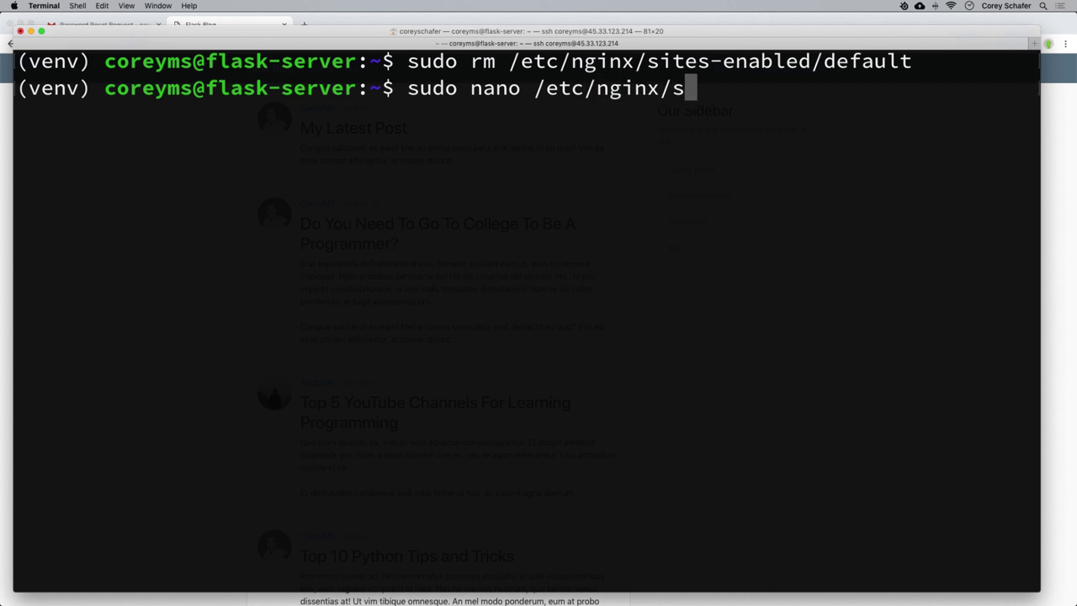
pyautogui.write('ites-en')
pyautogui.press('Tab')
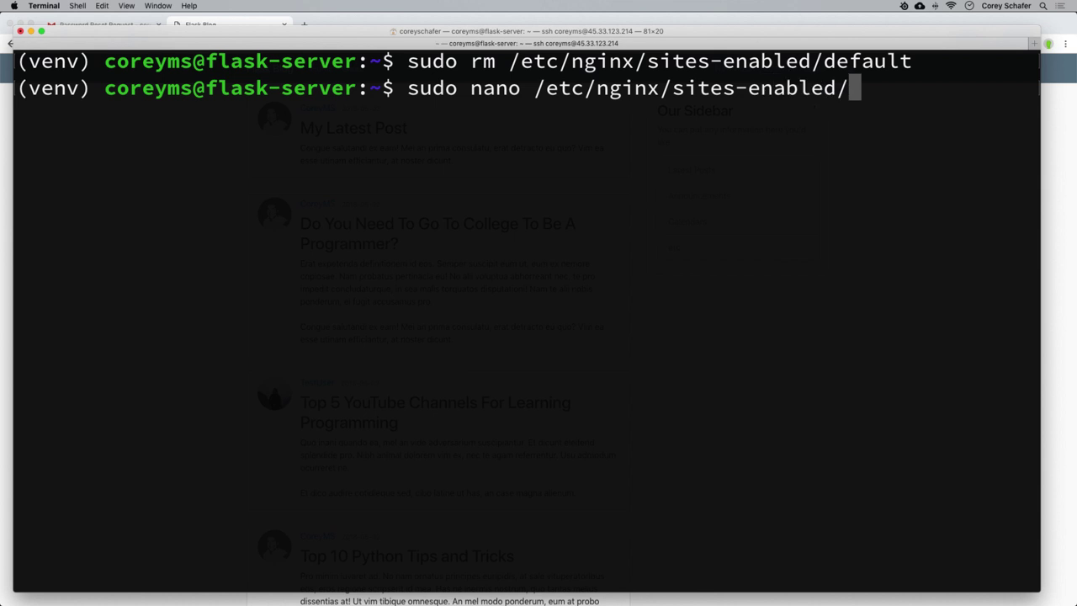
pyautogui.write('flaskblog')
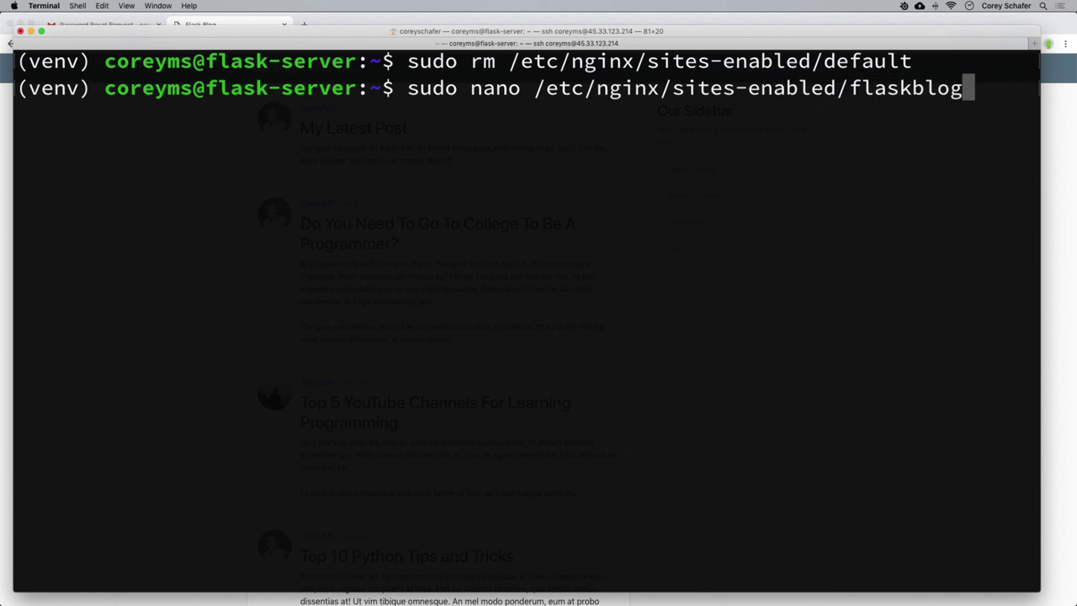
pyautogui.press('Return')
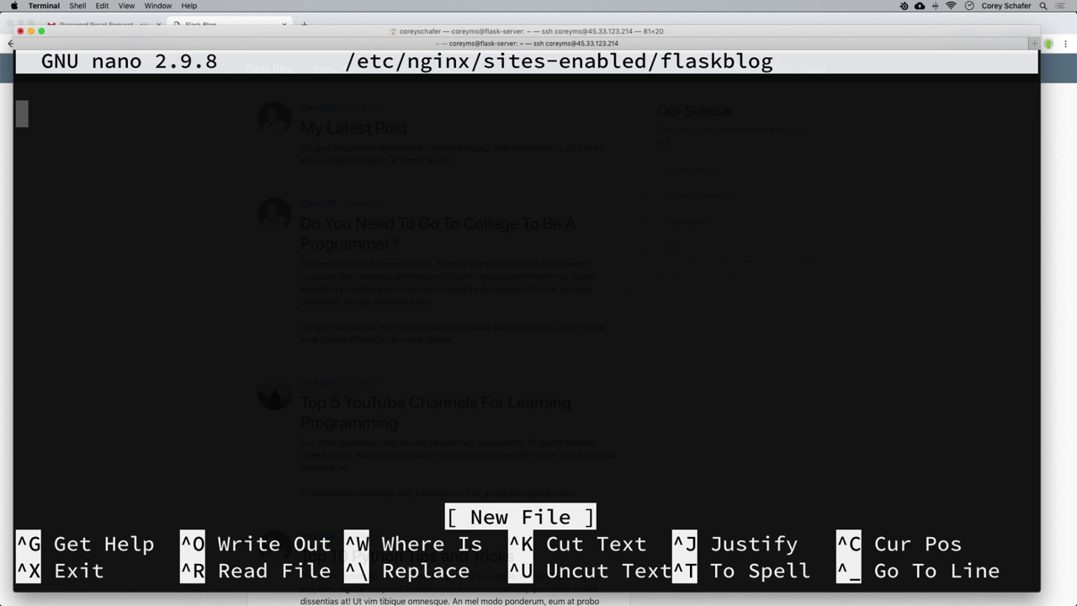
# Start a server { } block containing an indented 'listen 80;' line.
pyautogui.write('server')
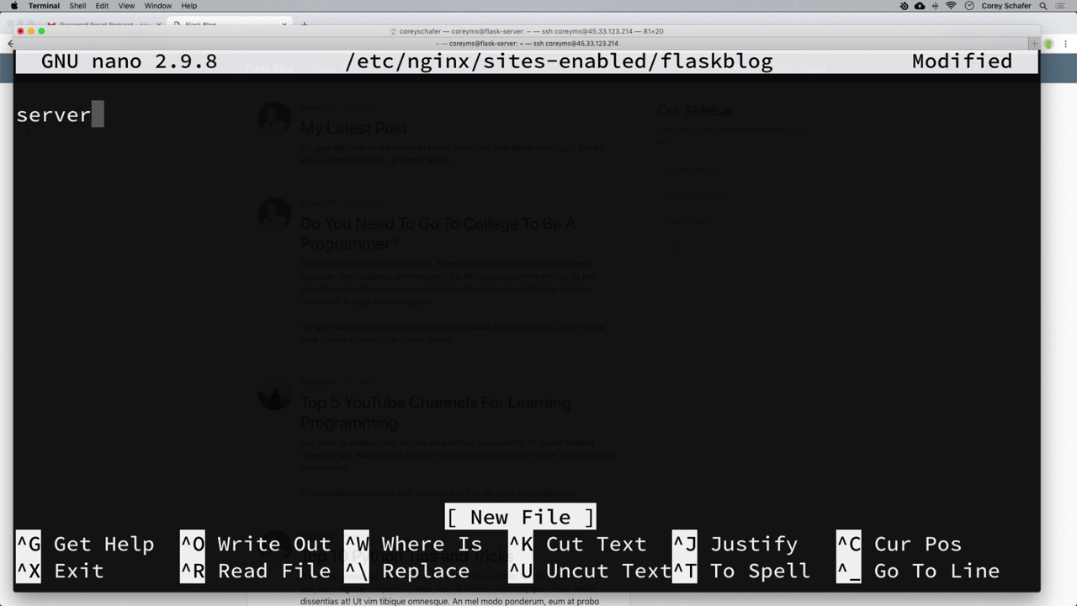
pyautogui.write(' {')
pyautogui.press('Return')
pyautogui.press('Return')
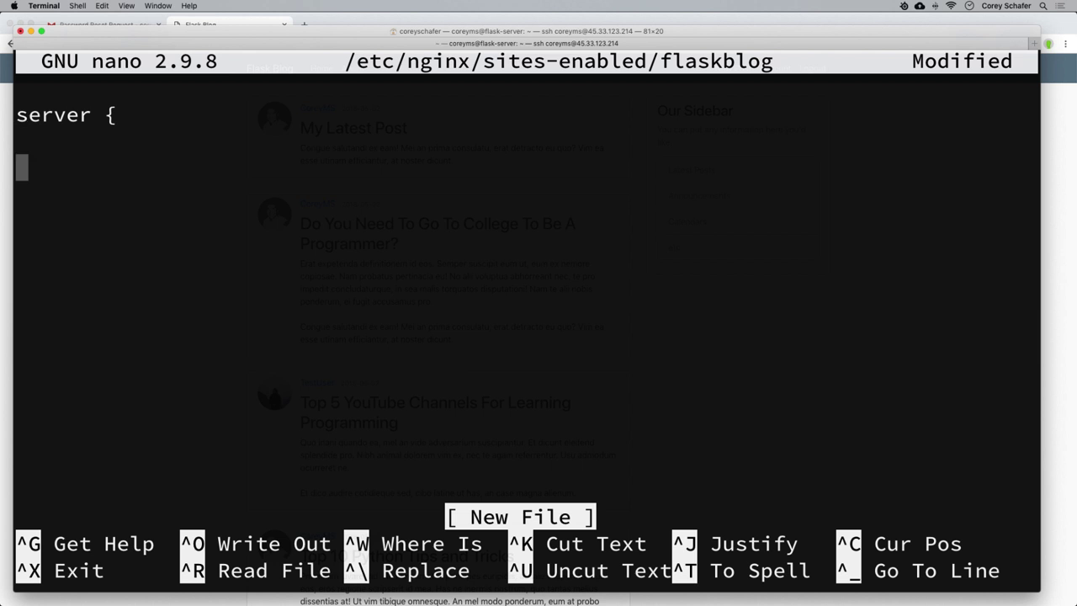
pyautogui.write('}')
pyautogui.press('Up')
pyautogui.press('Tab')
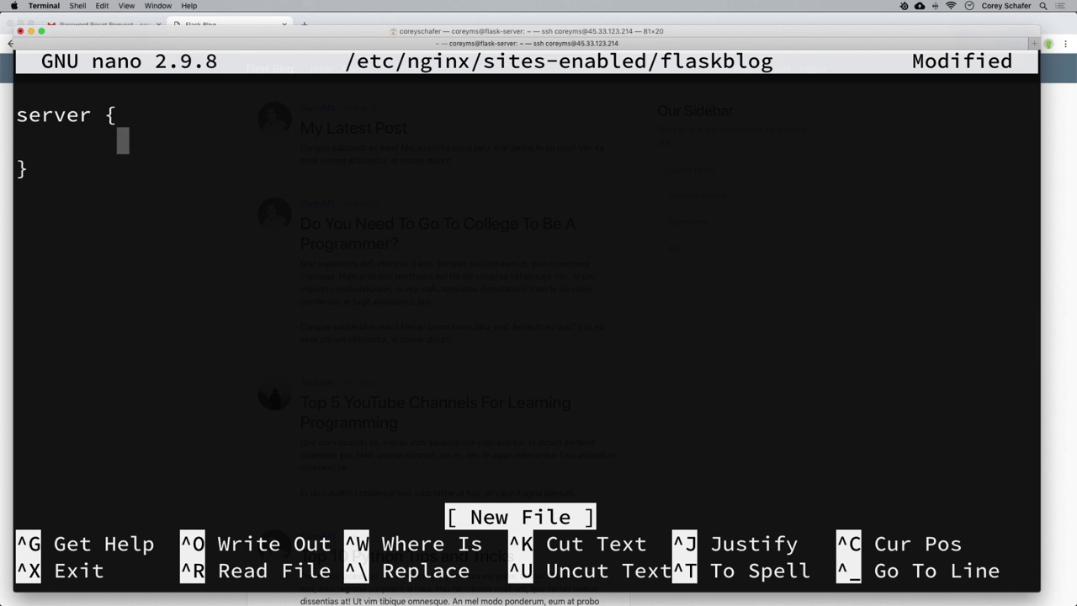
pyautogui.write('listen')
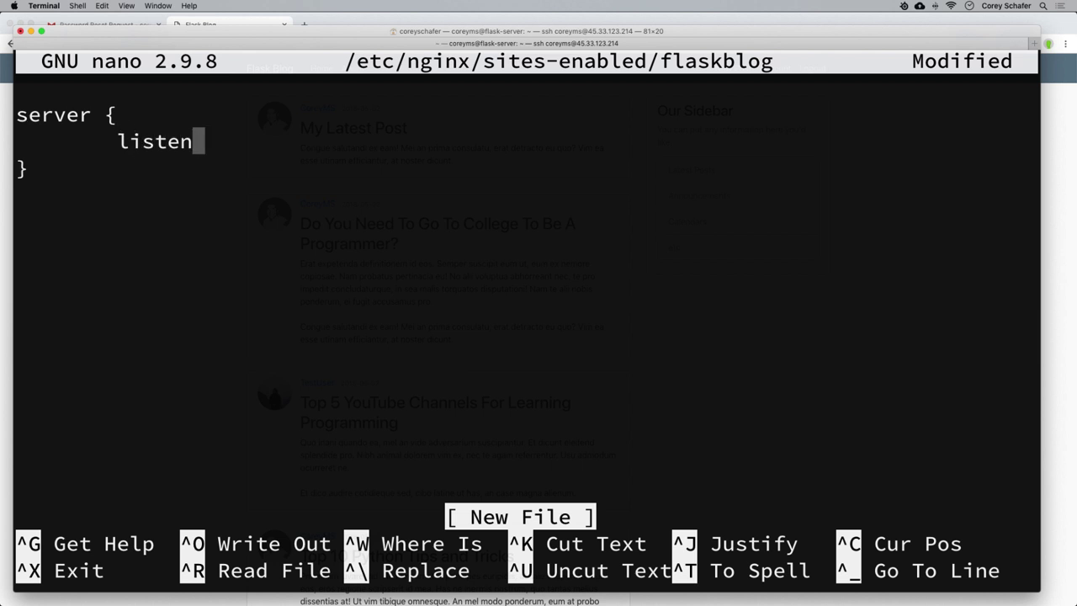
pyautogui.write(' 80;')
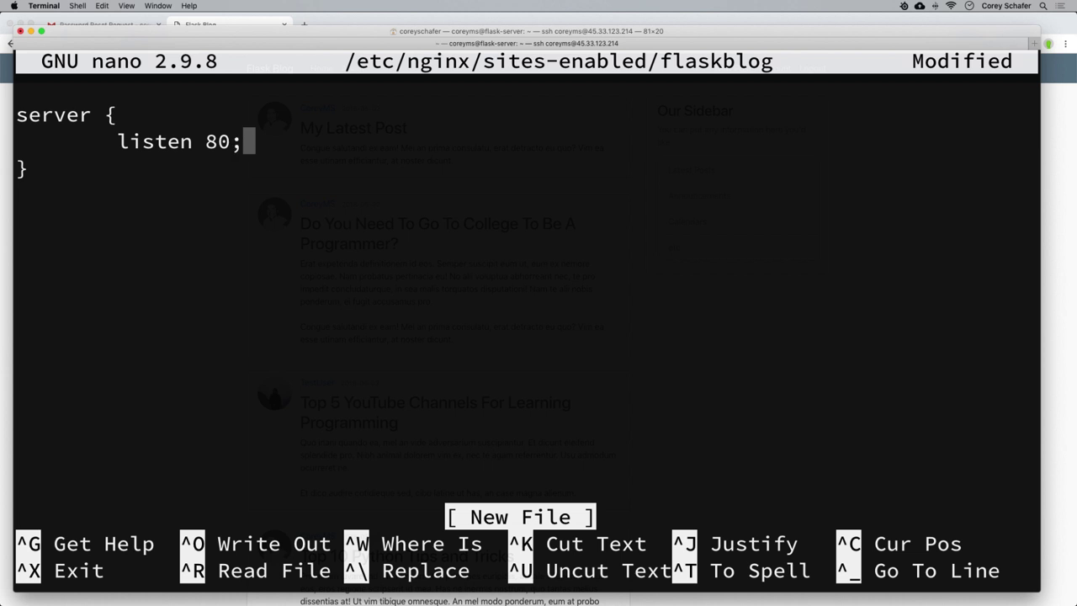
pyautogui.press('Return')
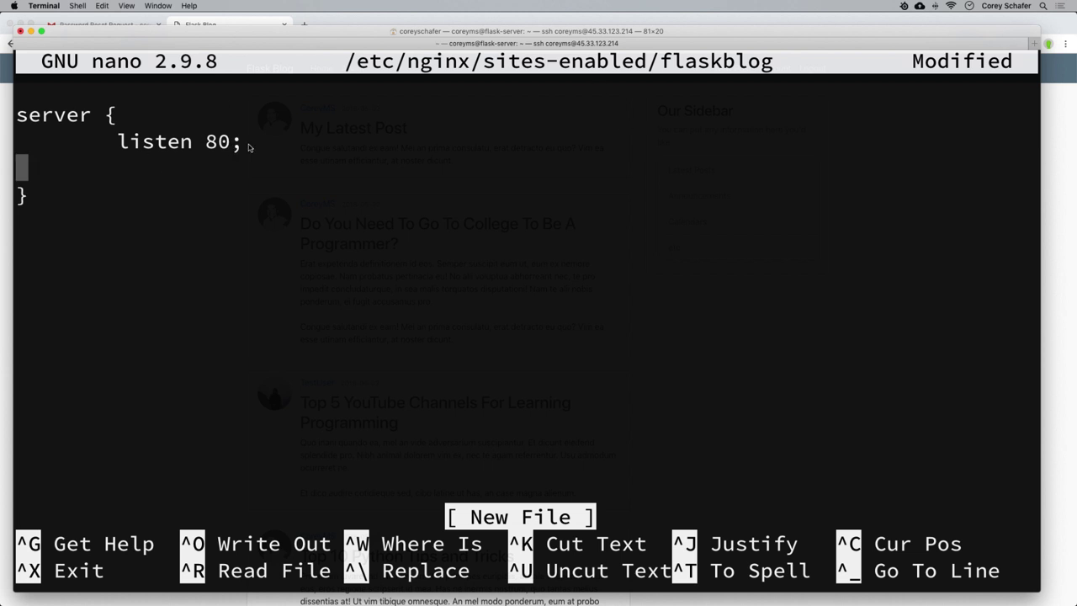
pyautogui.press('Tab')
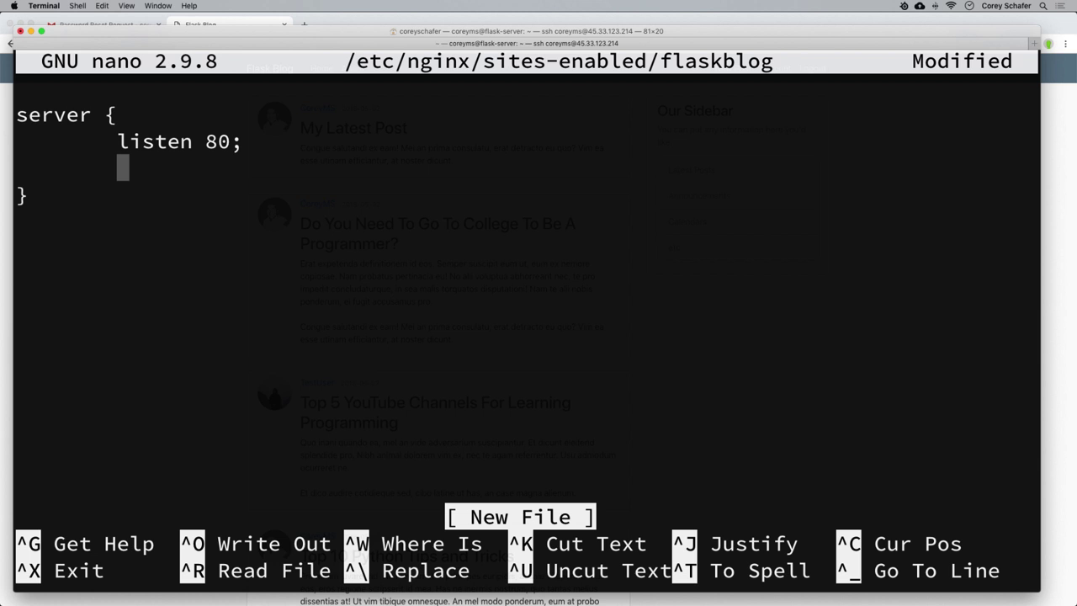
# Add 'server_name 45.33.123.214;' and an indented blank line for the next directive.
pyautogui.write('serve')
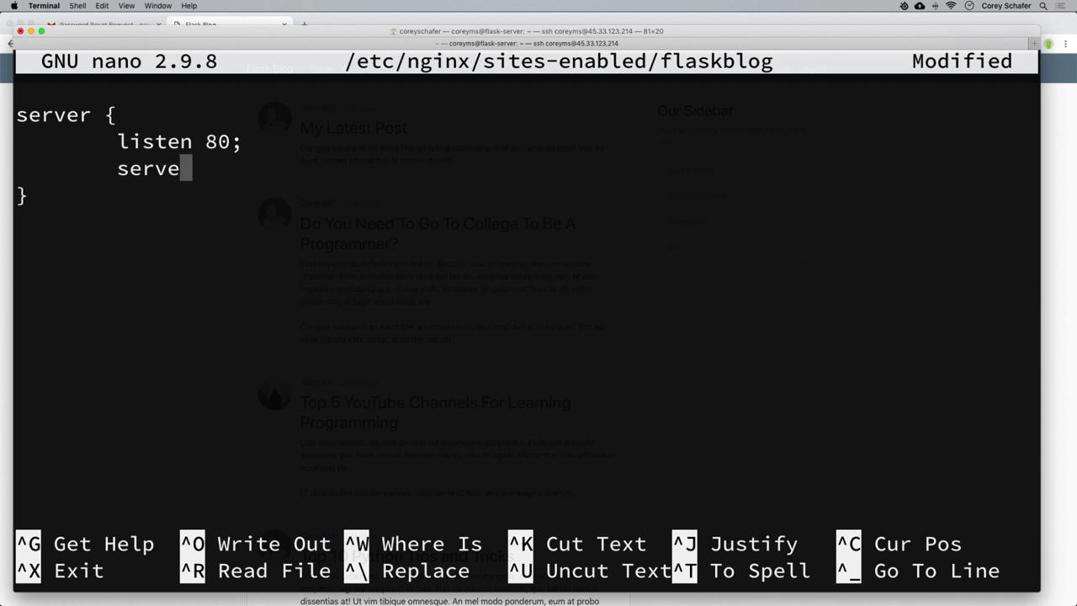
pyautogui.write('rn')
pyautogui.press('BackSpace')
pyautogui.write('_name')
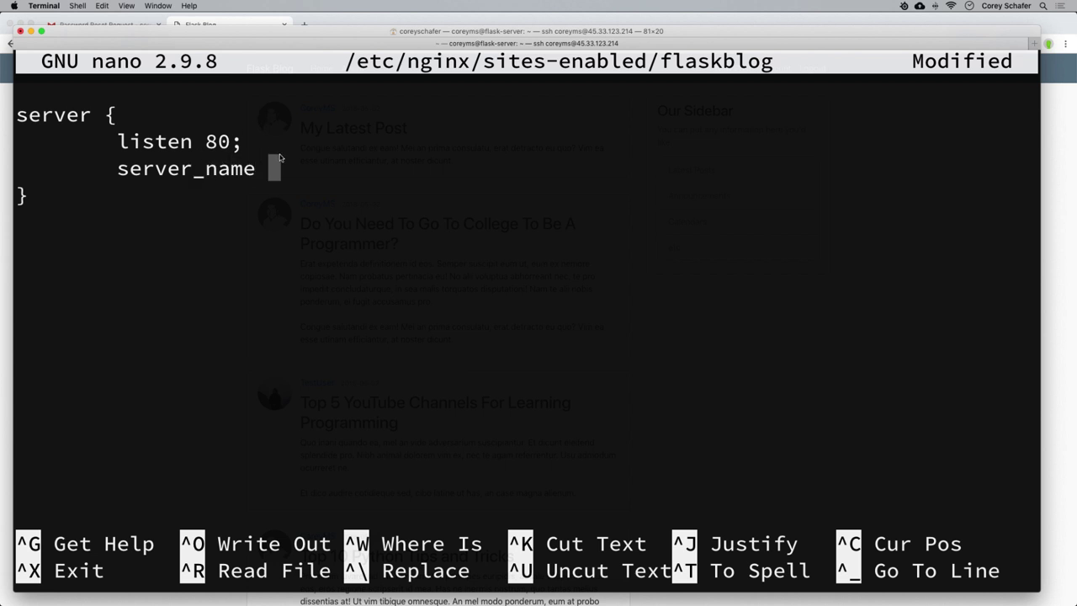
pyautogui.write(' 45.')
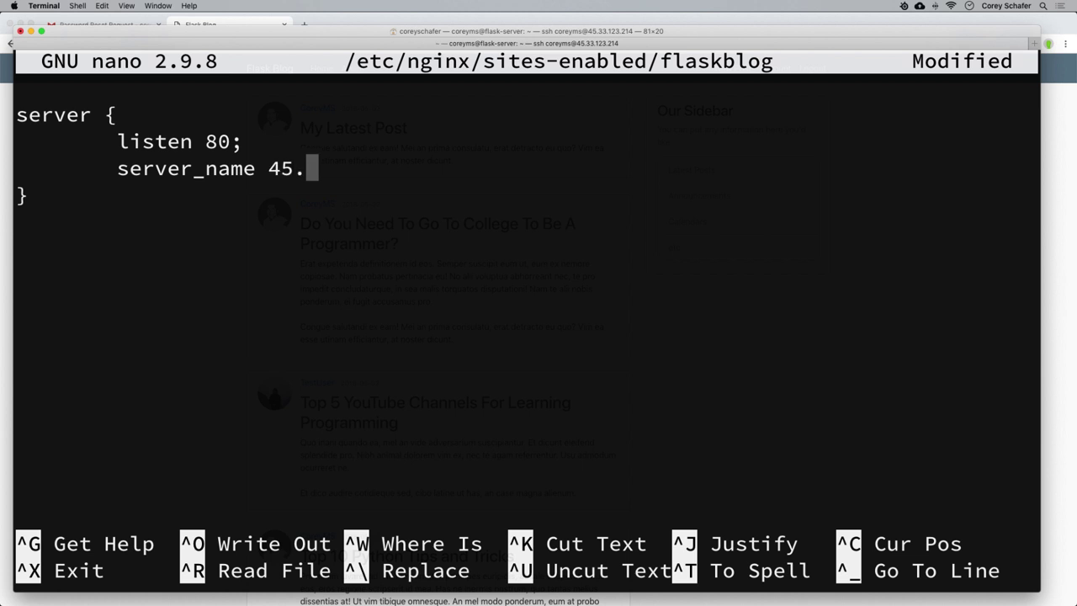
pyautogui.write('33')
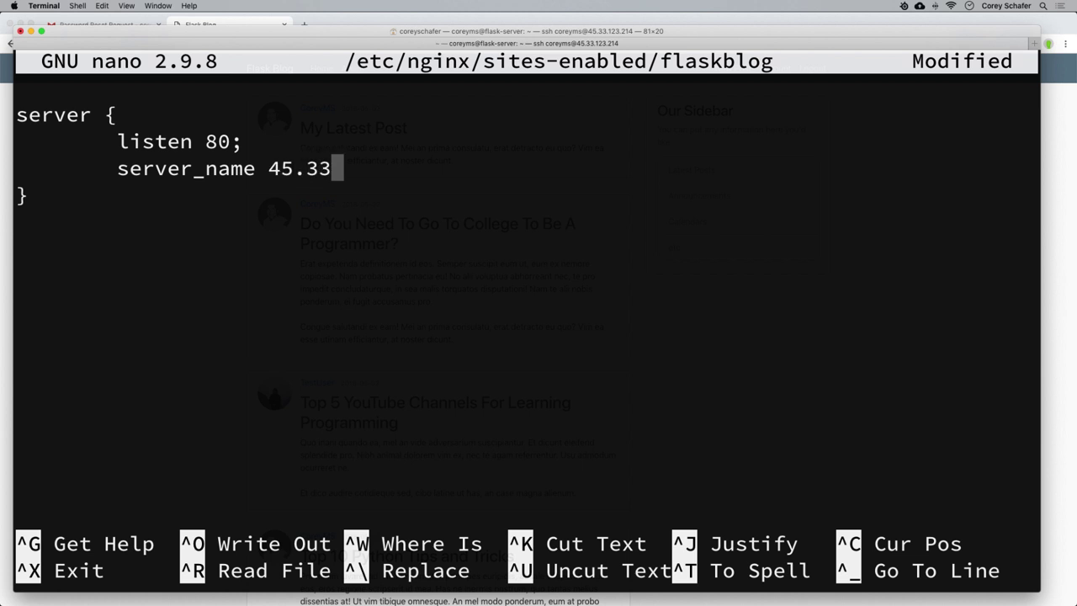
pyautogui.write('.123.214')
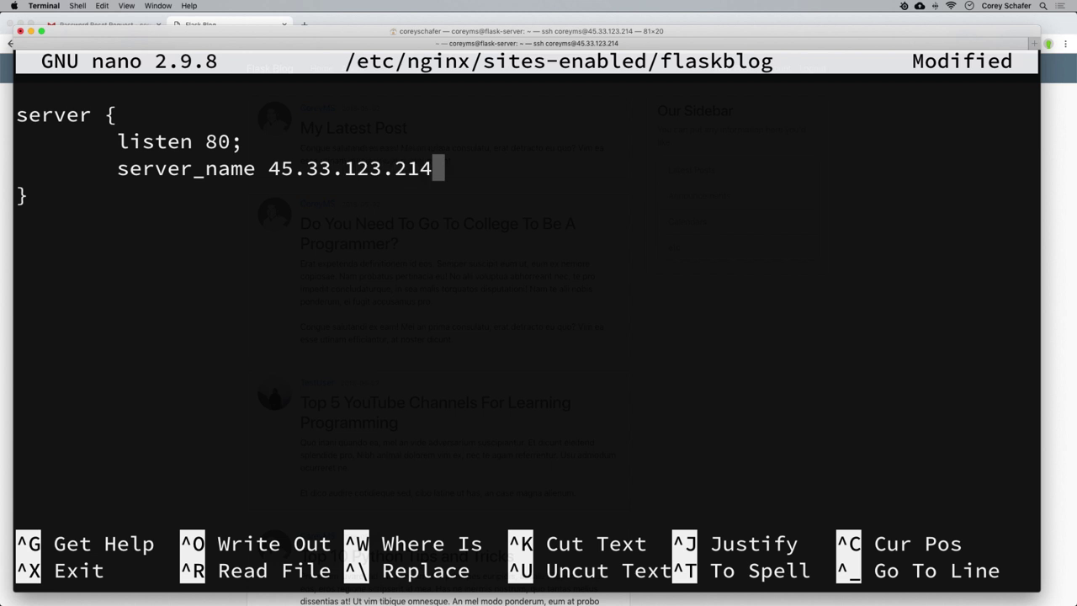
pyautogui.write(';')
pyautogui.press('Return')
pyautogui.press('Return')
pyautogui.press('Return')
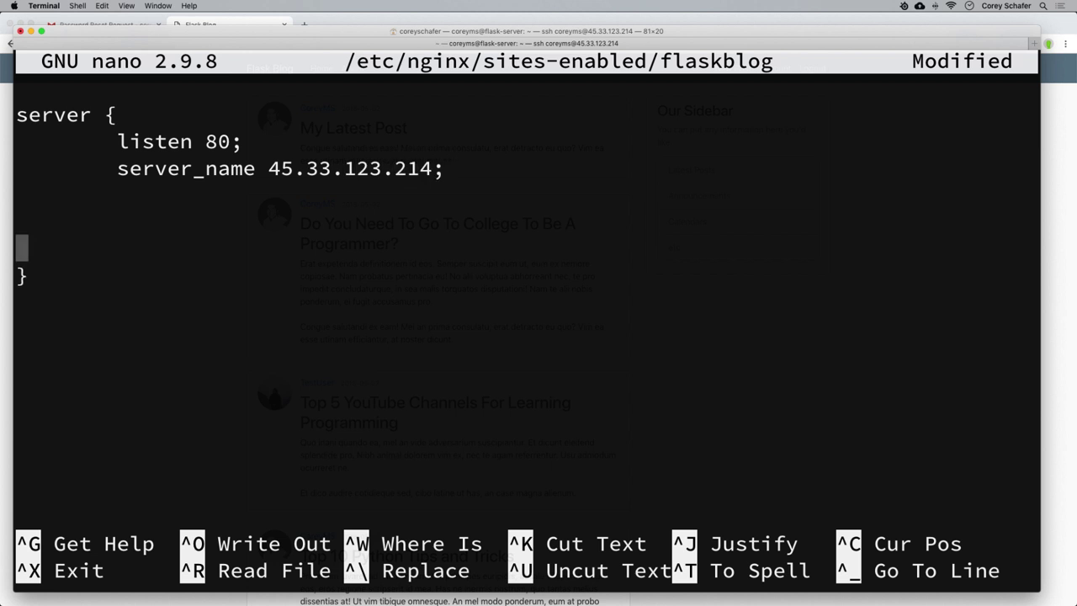
pyautogui.press('Up')
pyautogui.press('Tab')
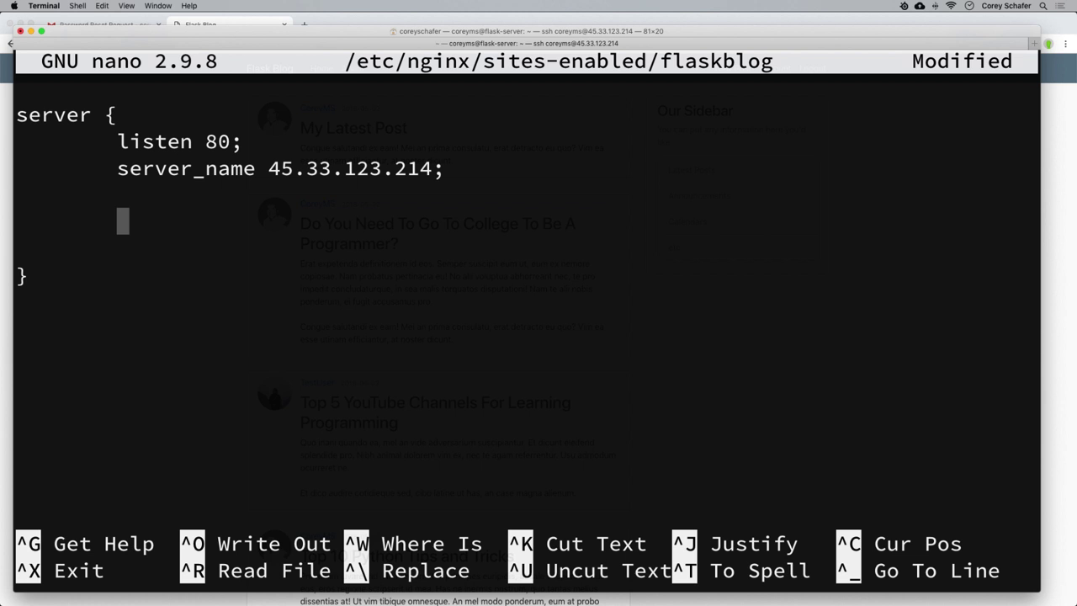
# Add an empty, indented 'location /static { }' block.
pyautogui.write('loca')
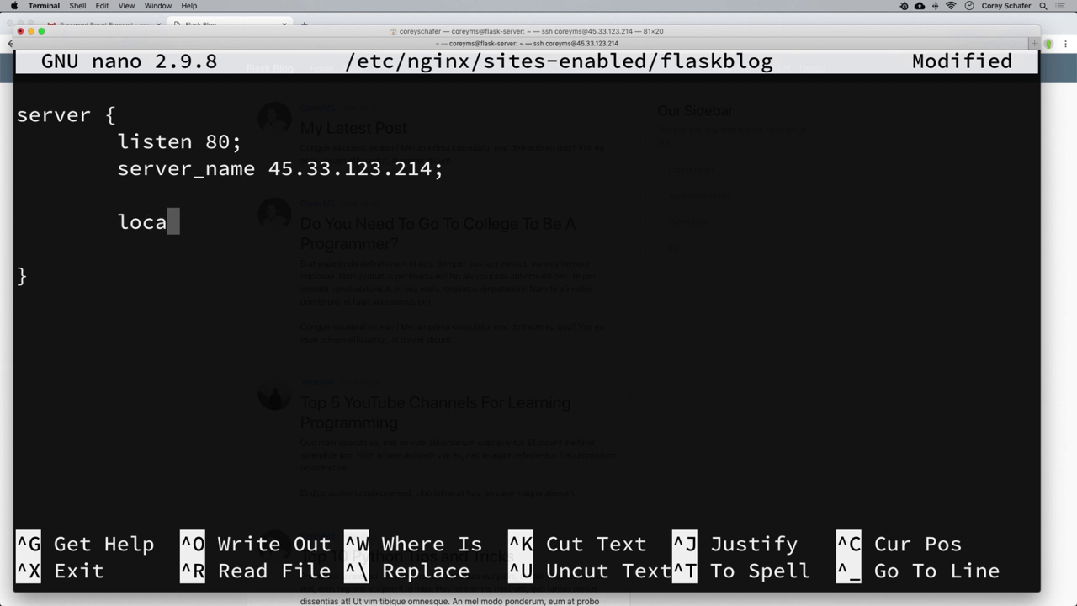
pyautogui.write('tion')
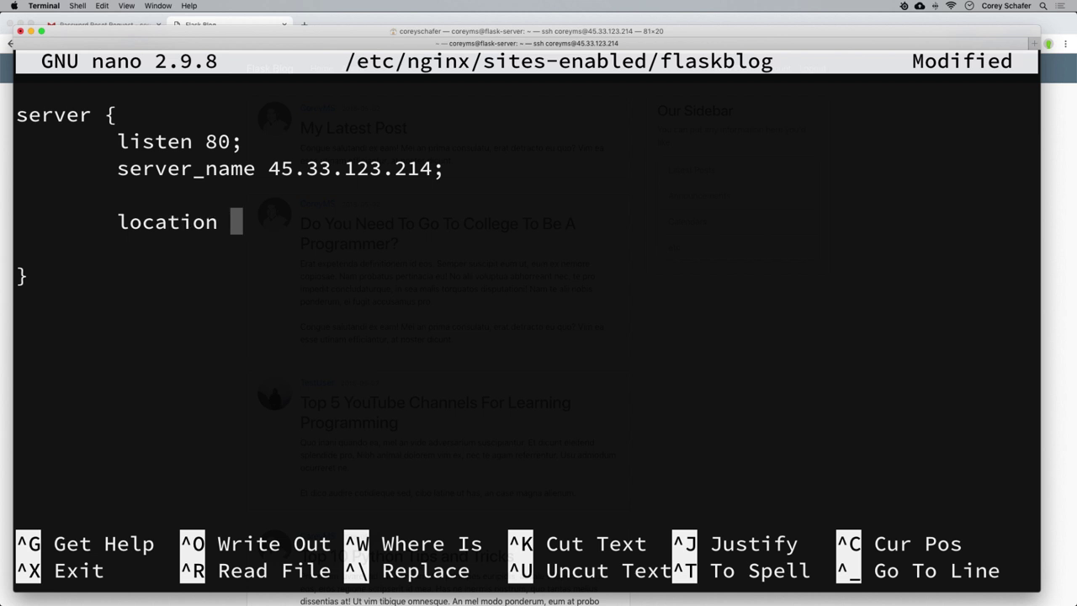
pyautogui.write(' /static')
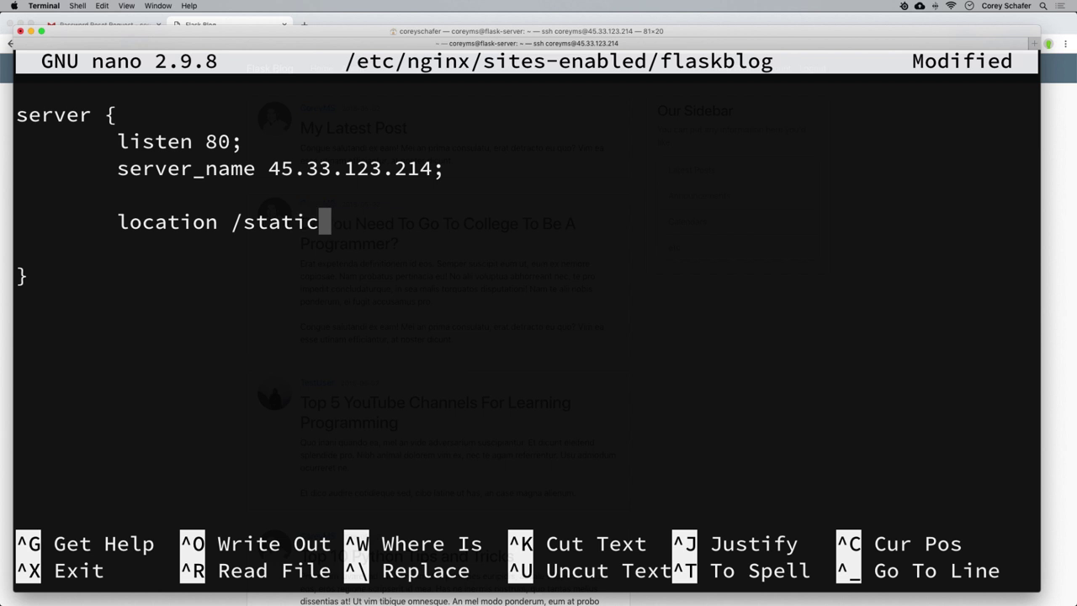
pyautogui.write(' {')
pyautogui.press('Return')
pyautogui.press('Return')
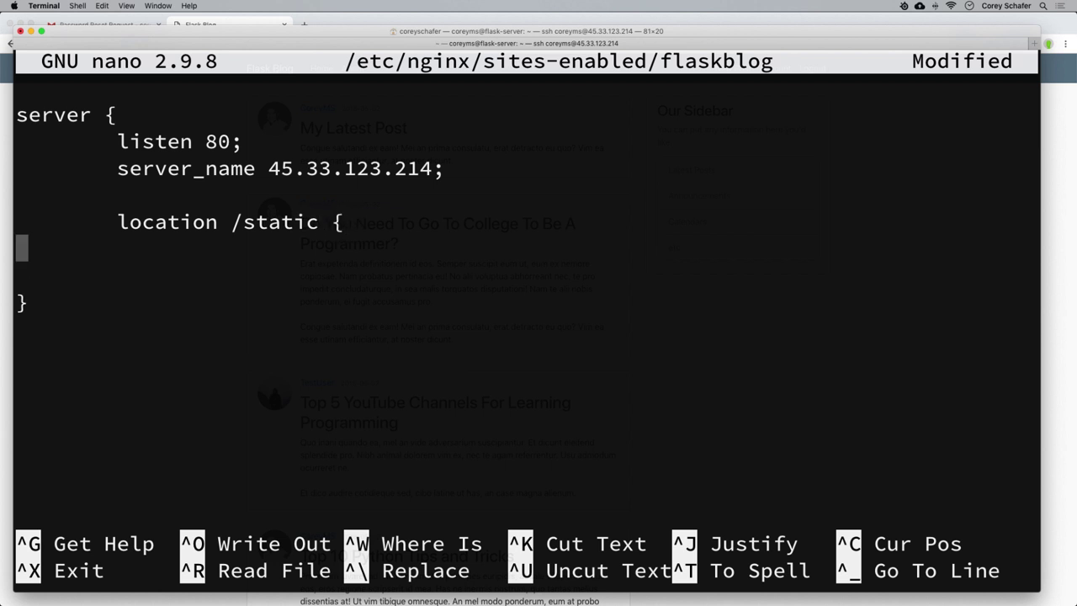
pyautogui.press('Tab')
pyautogui.write('}')
pyautogui.press('Up')
pyautogui.press('Tab')
pyautogui.press('Tab')
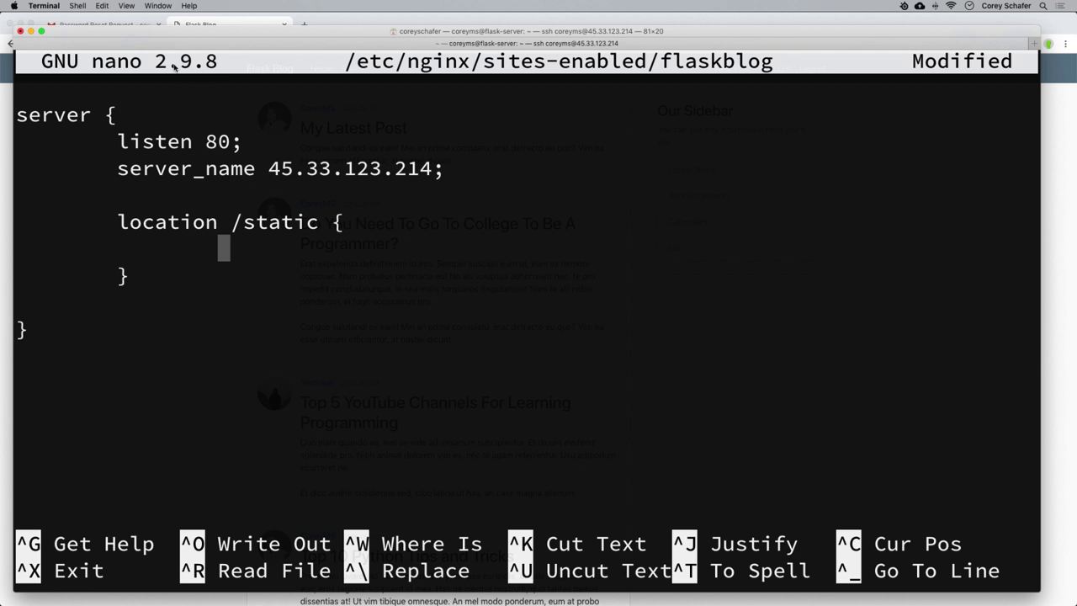
# Alias /static to the user's home Flask_Blog/flaskblog/static folder.
pyautogui.write('alis')
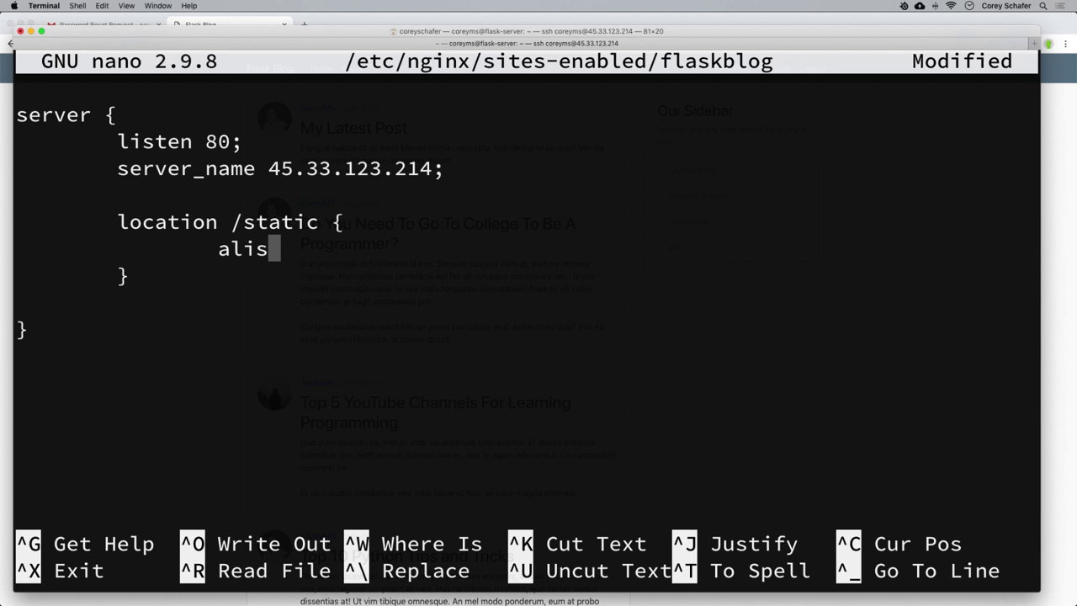
pyautogui.press('BackSpace')
pyautogui.write('as')
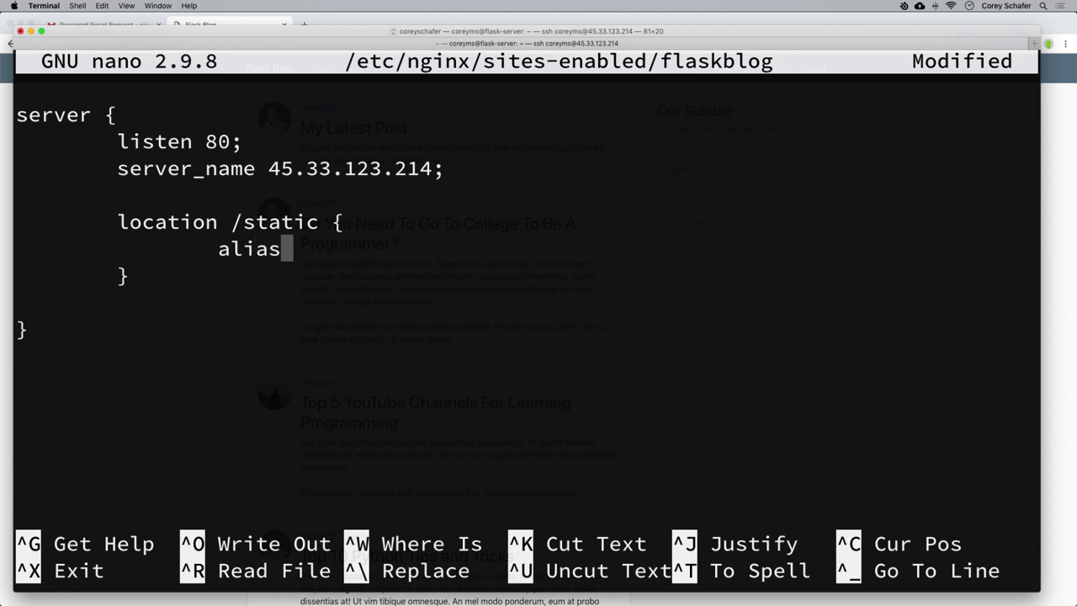
pyautogui.write(' /home/')
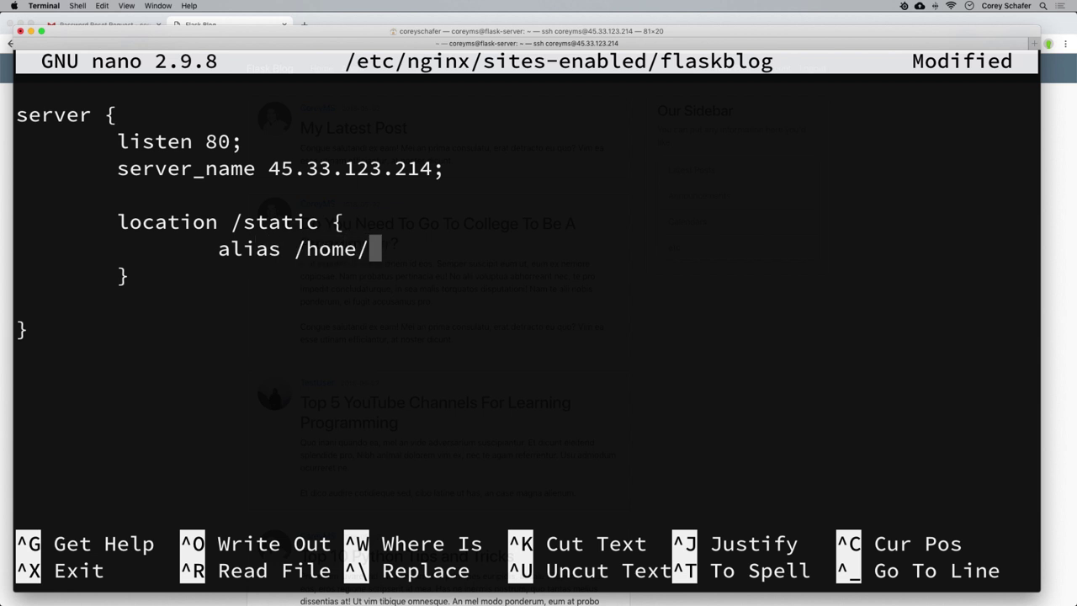
pyautogui.write('coreyms/')
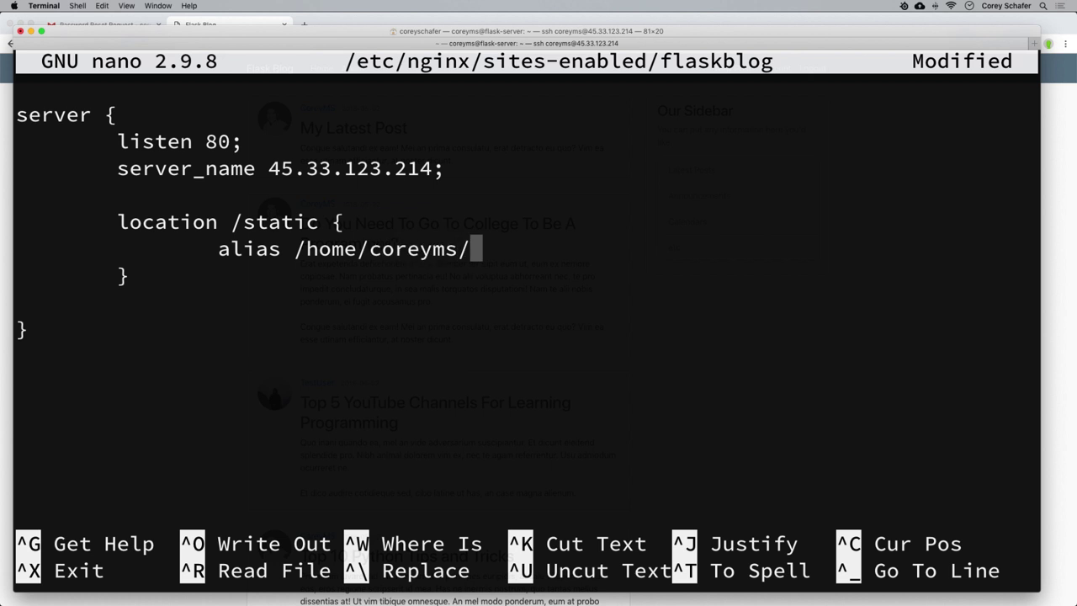
pyautogui.write('Flask_b')
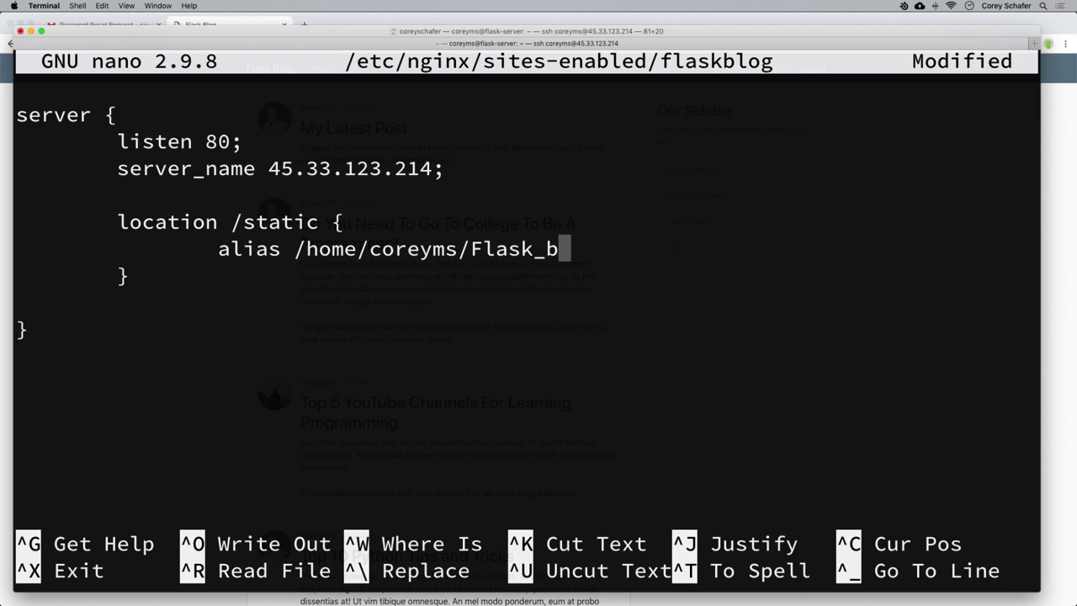
pyautogui.press('BackSpace')
pyautogui.write('Bl')
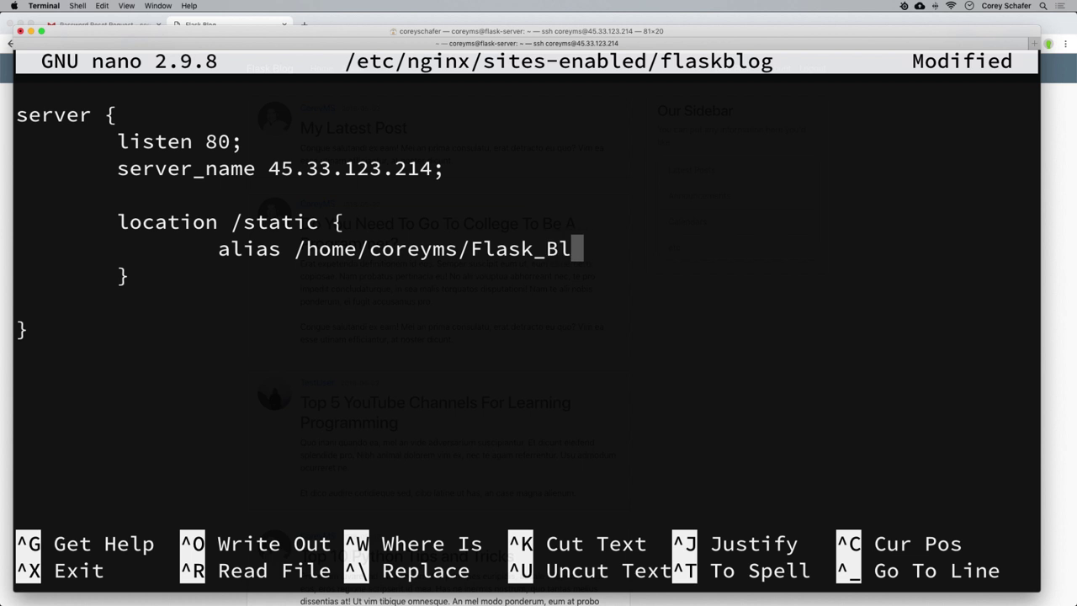
pyautogui.write('og/')
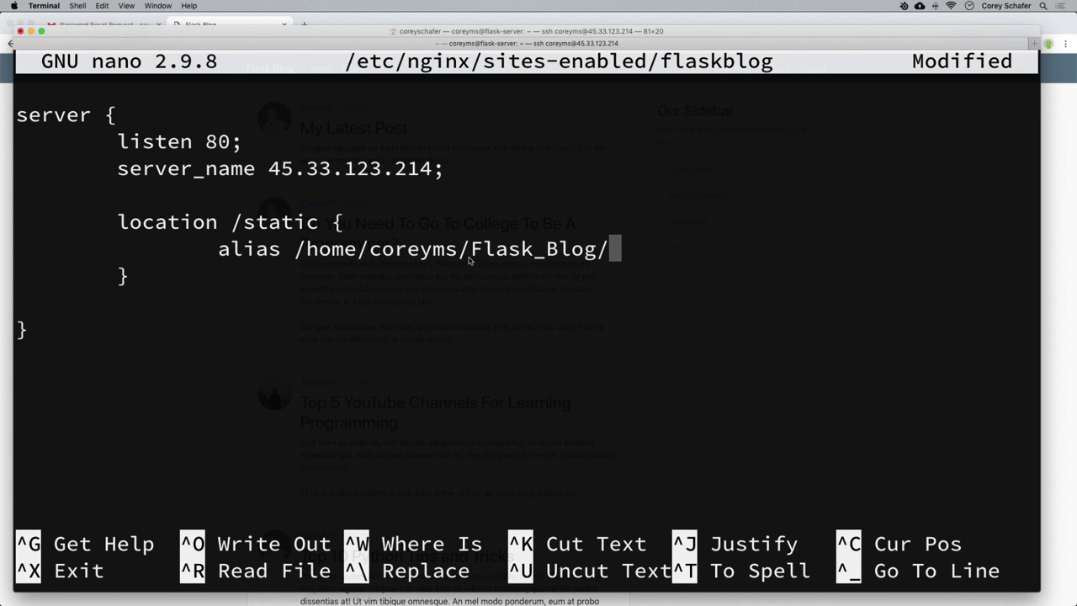
pyautogui.write('flaskbl')
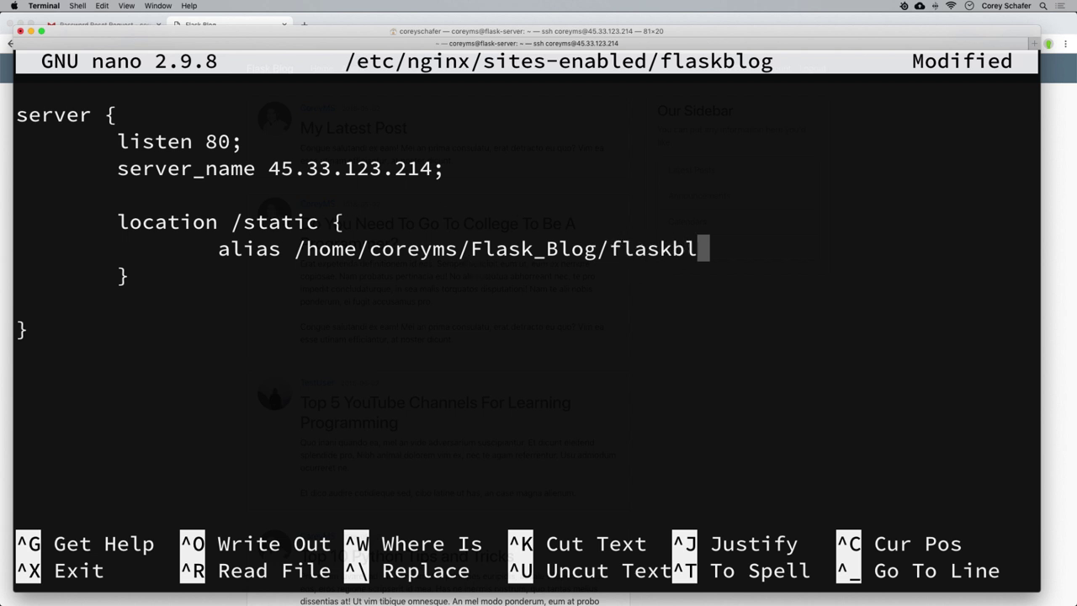
pyautogui.write('og/')
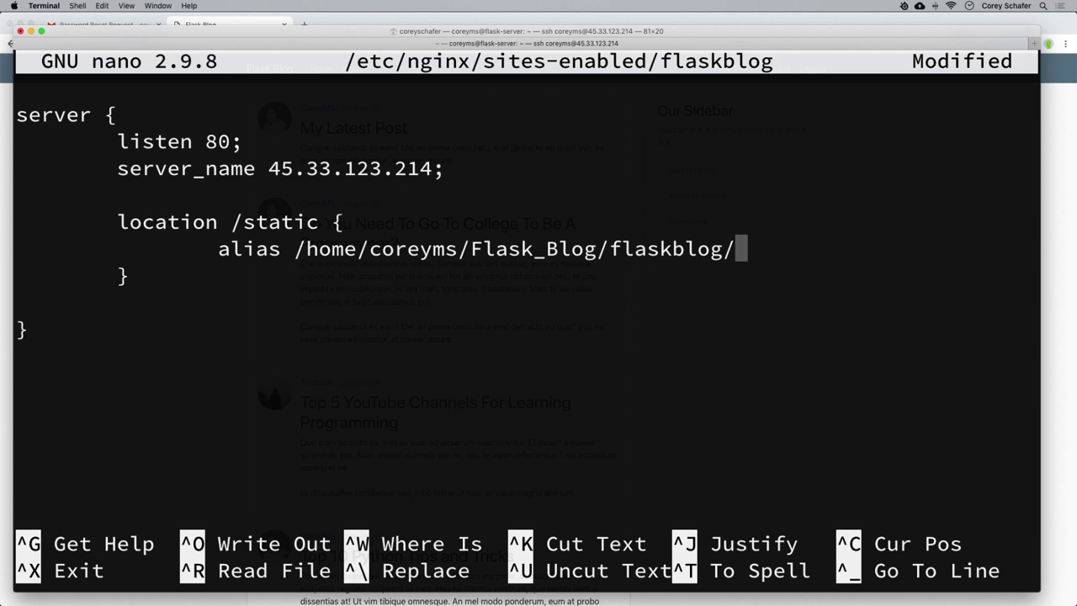
pyautogui.write('static')
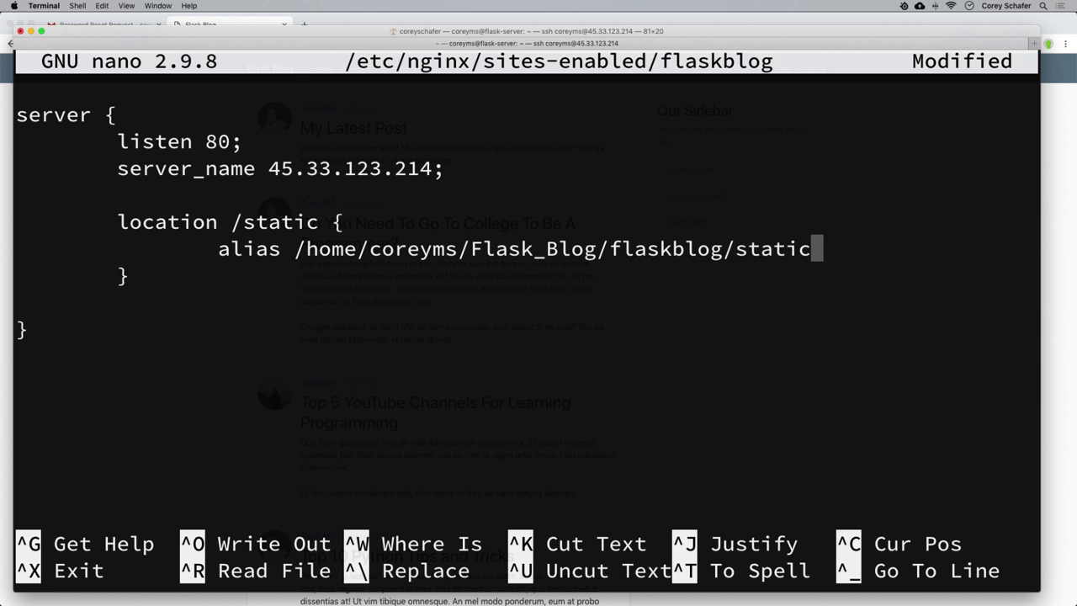
pyautogui.write(';')
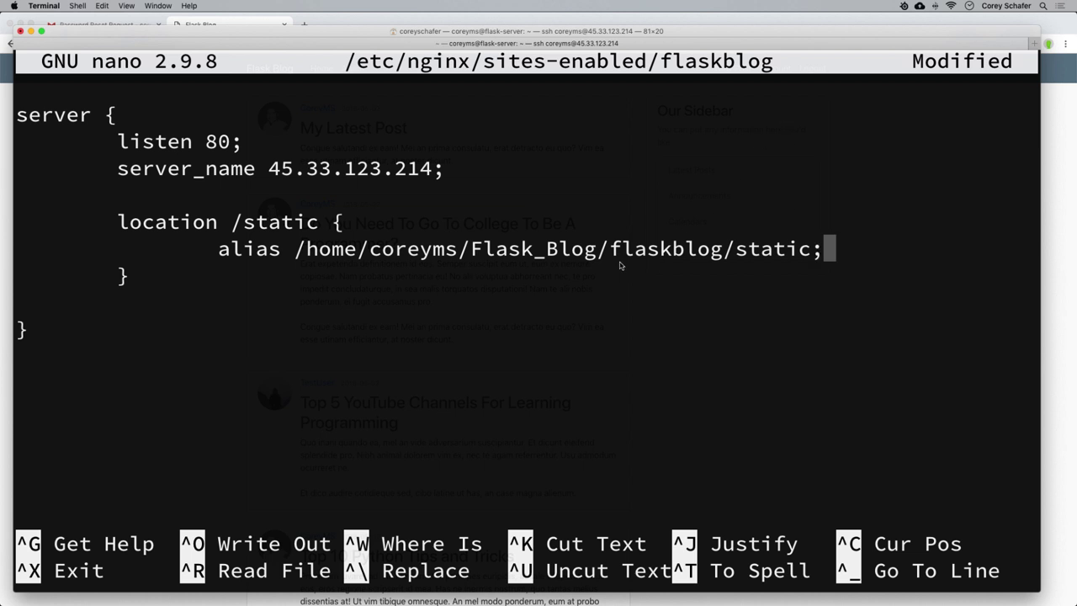
pyautogui.moveTo(460, 249); pyautogui.dragTo(823, 254)
pyautogui.click(839, 263)
# Remove the extra blank lines and indent a new line below the static block.
pyautogui.press('Down')
pyautogui.press('Down')
pyautogui.press('BackSpace')
pyautogui.press('Return')
pyautogui.press('Return')
pyautogui.press('Return')
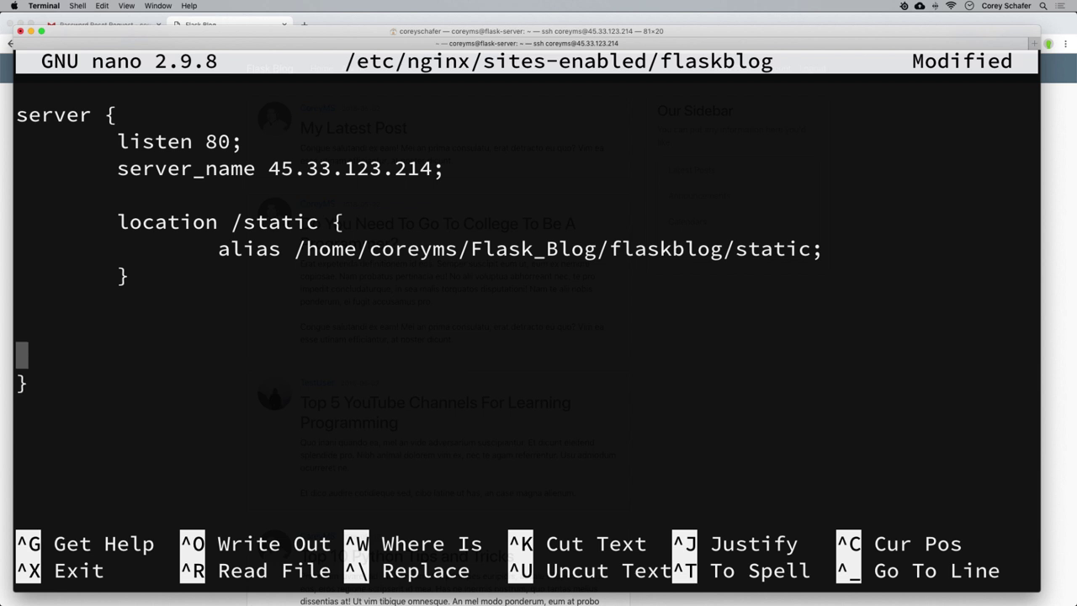
pyautogui.press('BackSpace')
pyautogui.press('Tab')
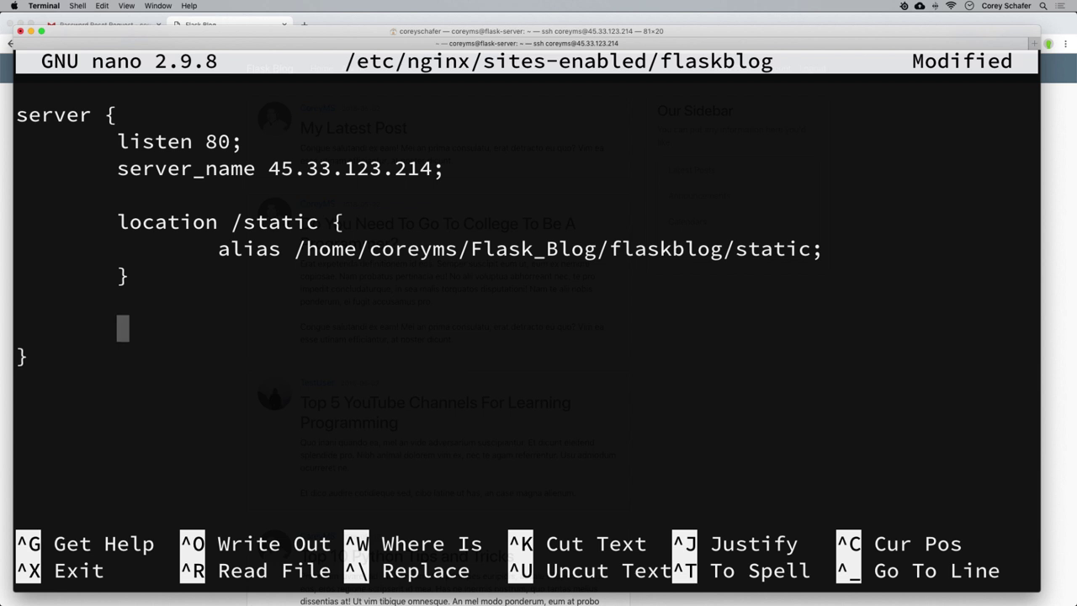
# Add an empty, indented 'location / { }' block.
pyautogui.write('location /')
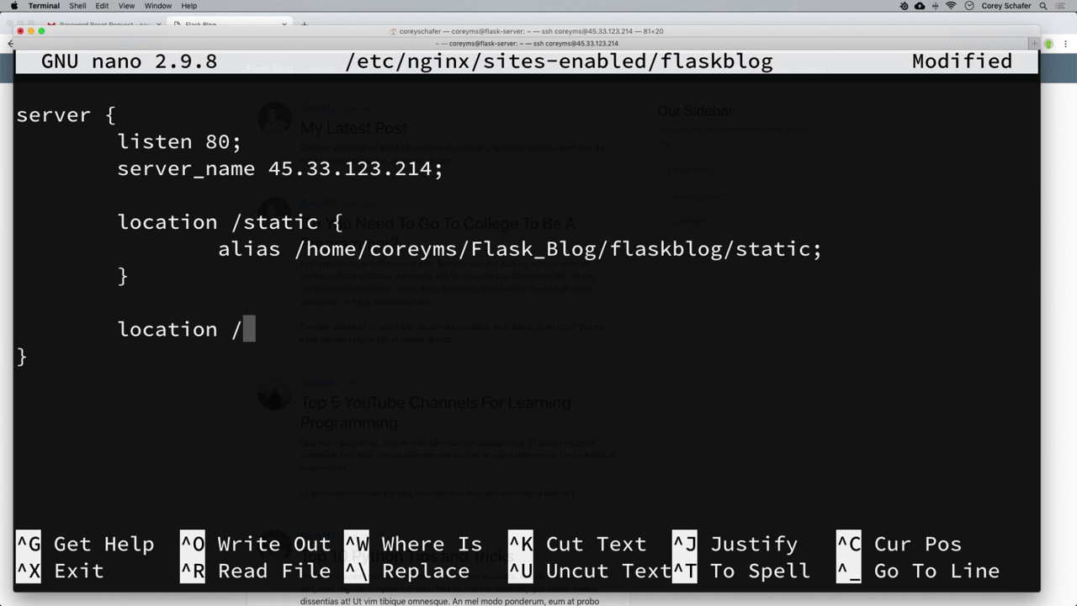
pyautogui.write(' {')
pyautogui.press('Return')
pyautogui.press('Return')
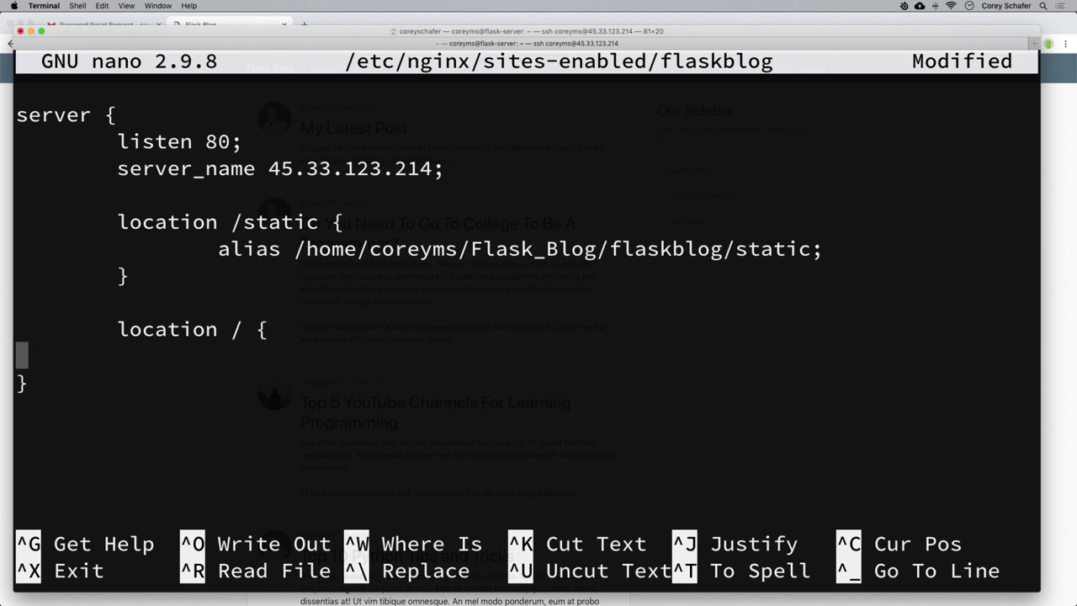
pyautogui.press('Tab')
pyautogui.write('}')
pyautogui.press('Up')
pyautogui.press('Tab')
pyautogui.press('Tab')
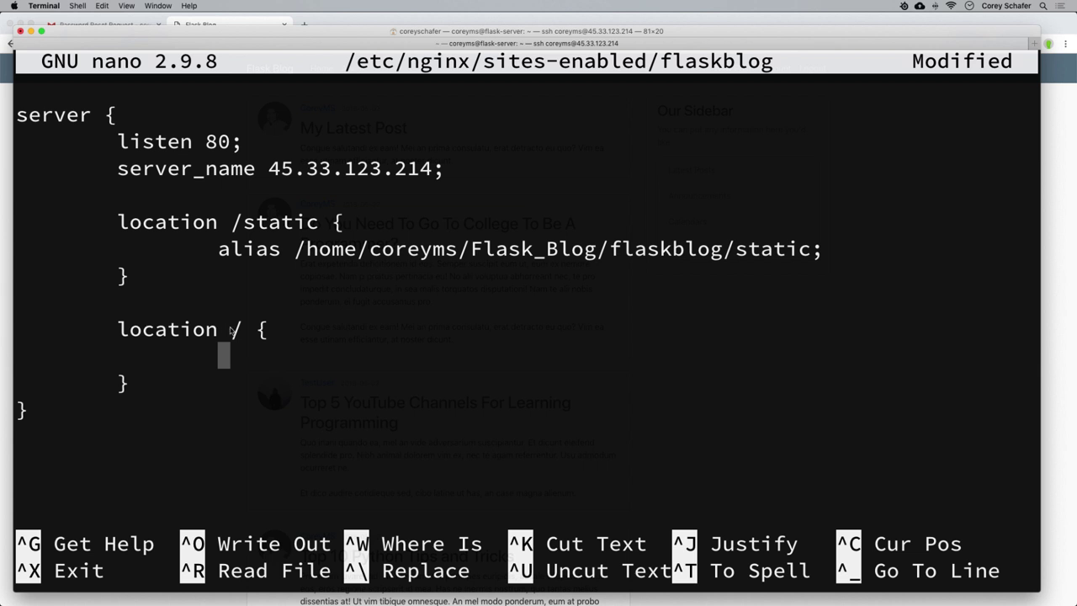
pyautogui.moveTo(229, 332); pyautogui.dragTo(247, 332)
pyautogui.click(235, 333)
pyautogui.write('por')
pyautogui.press('BackSpace')
pyautogui.press('BackSpace')
pyautogui.write('ro')
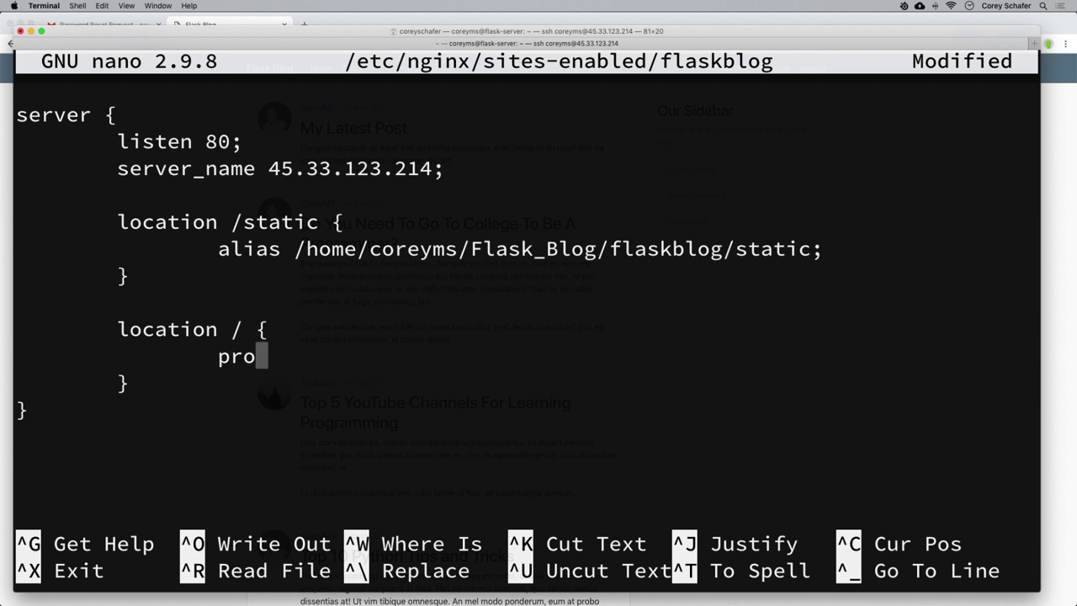
pyautogui.write('xy_pass')
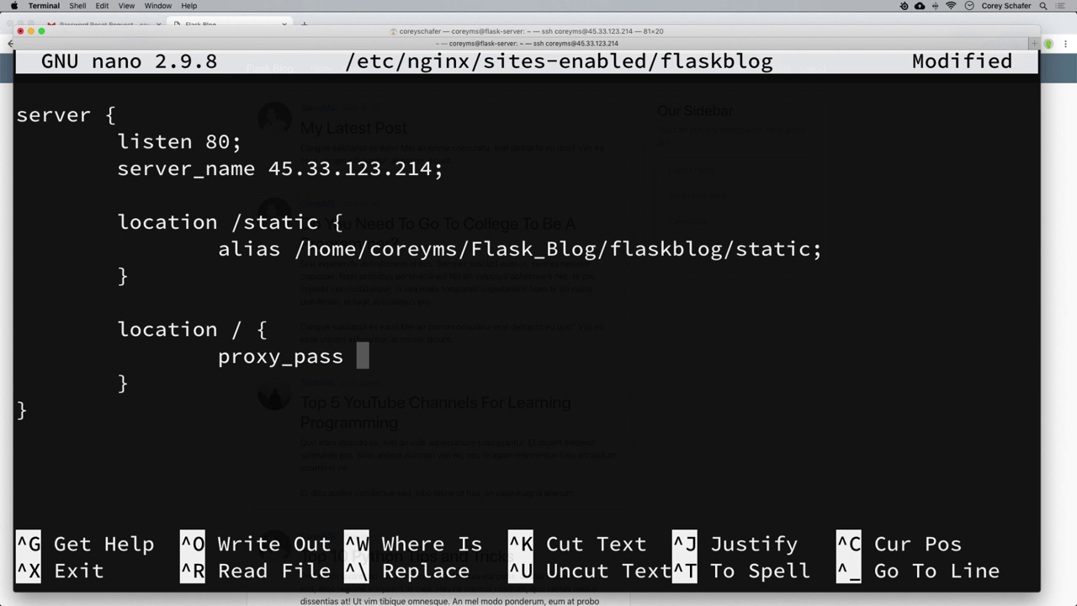
pyautogui.write('http')
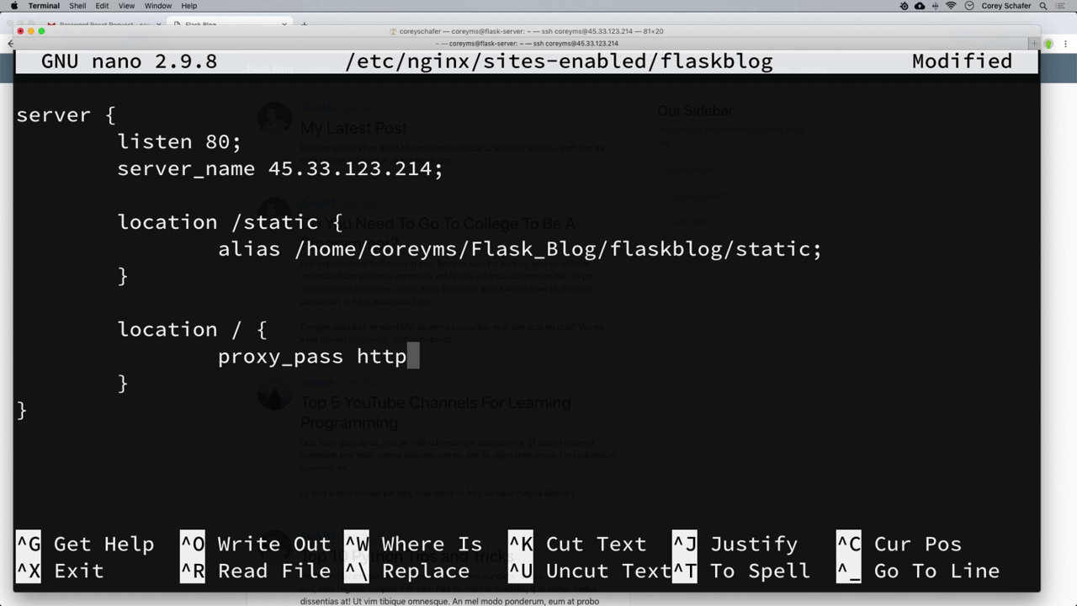
pyautogui.write('://')
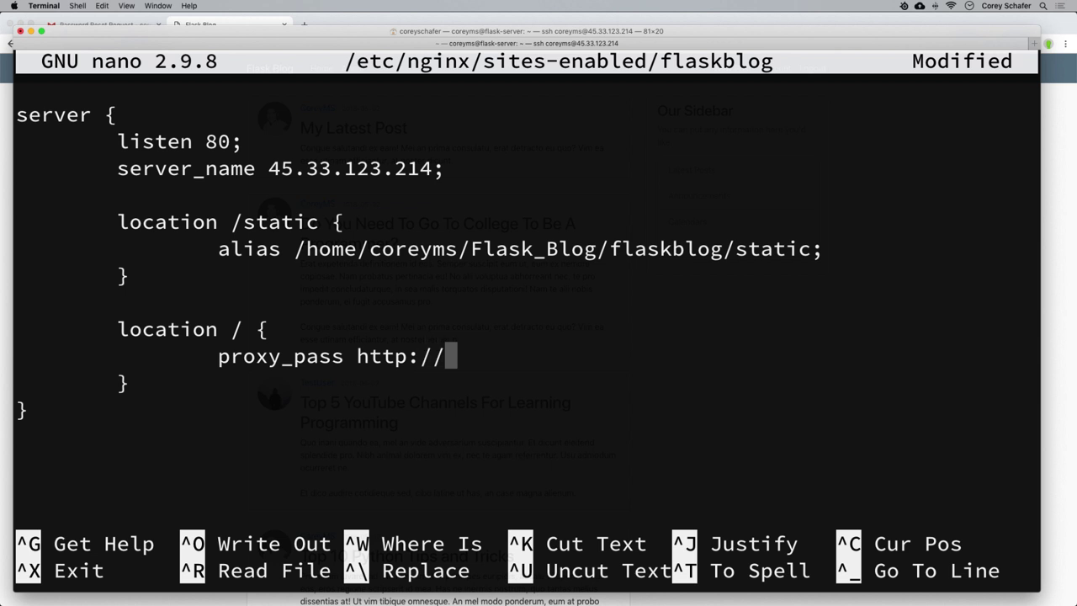
pyautogui.write('localhost')
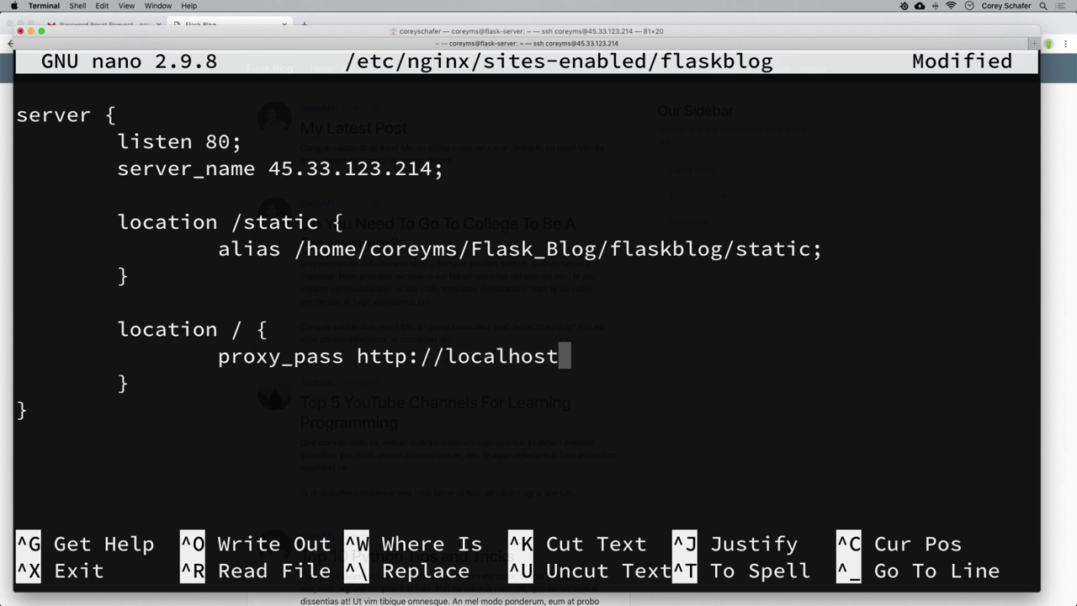
pyautogui.write(':')
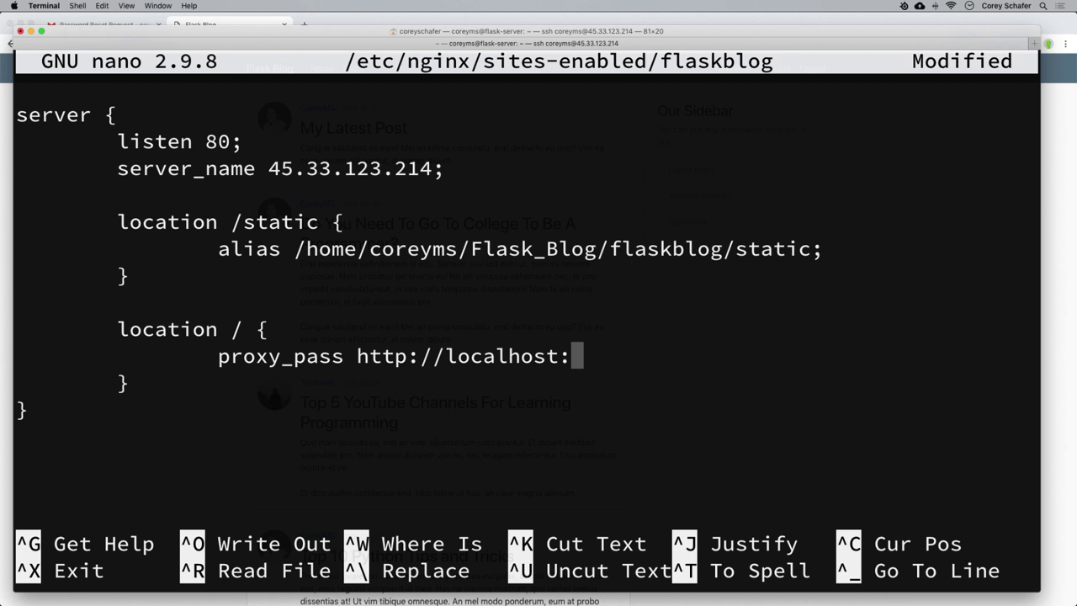
pyautogui.write('8000;')
pyautogui.press('Return')
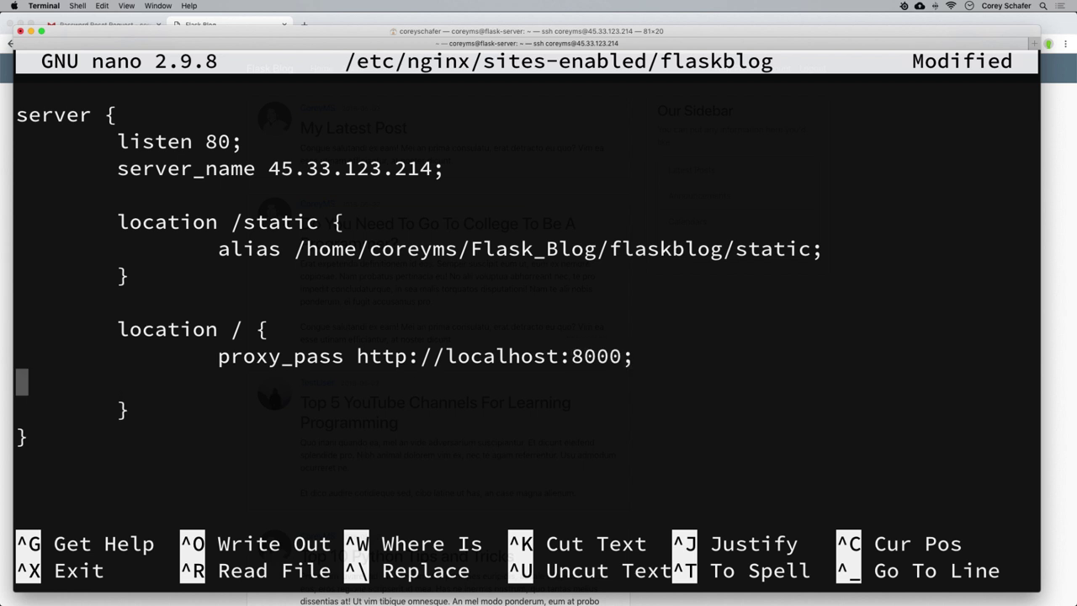
pyautogui.press('Tab')
pyautogui.press('Tab')
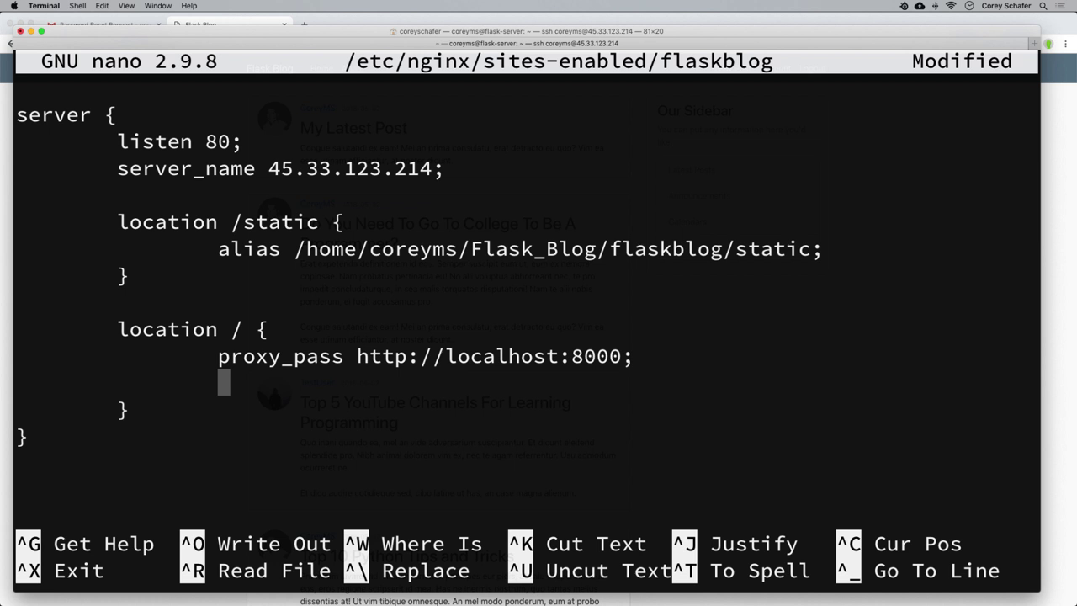
# Add 'include /etc/nginx/proxy_params;' and 'proxy_redirect off;' to location /.
pyautogui.write('include')
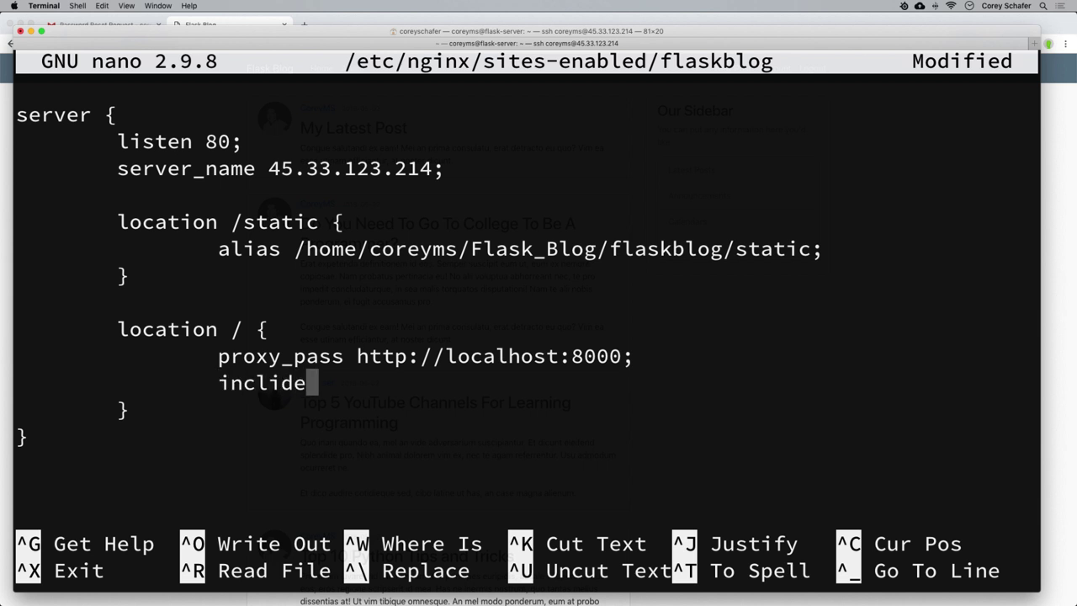
pyautogui.press('BackSpace')
pyautogui.press('BackSpace')
pyautogui.press('BackSpace')
pyautogui.write('ude ')
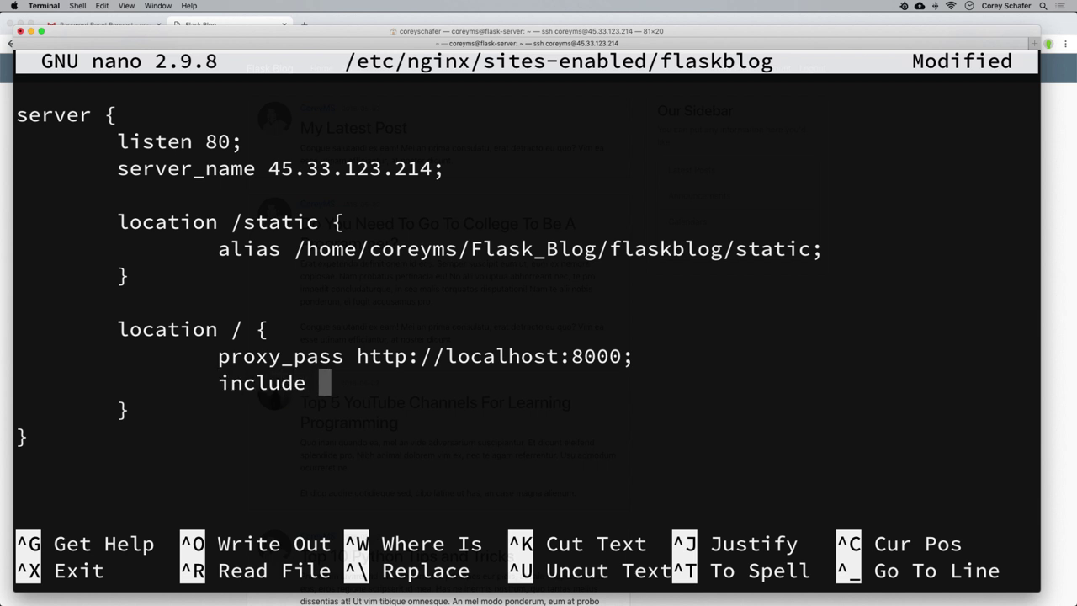
pyautogui.write('/etc/')
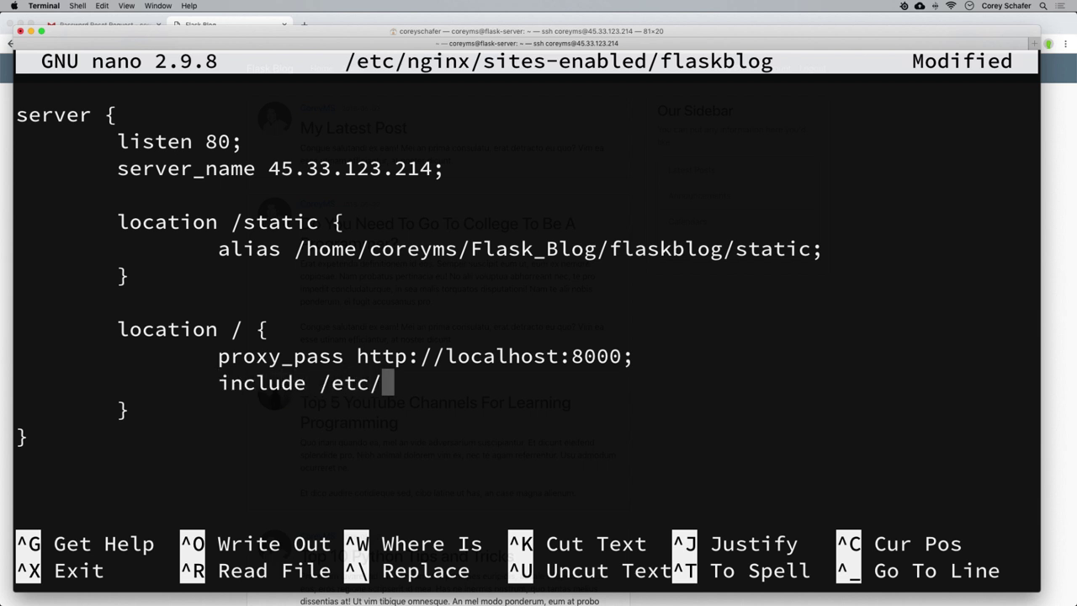
pyautogui.write('ng')
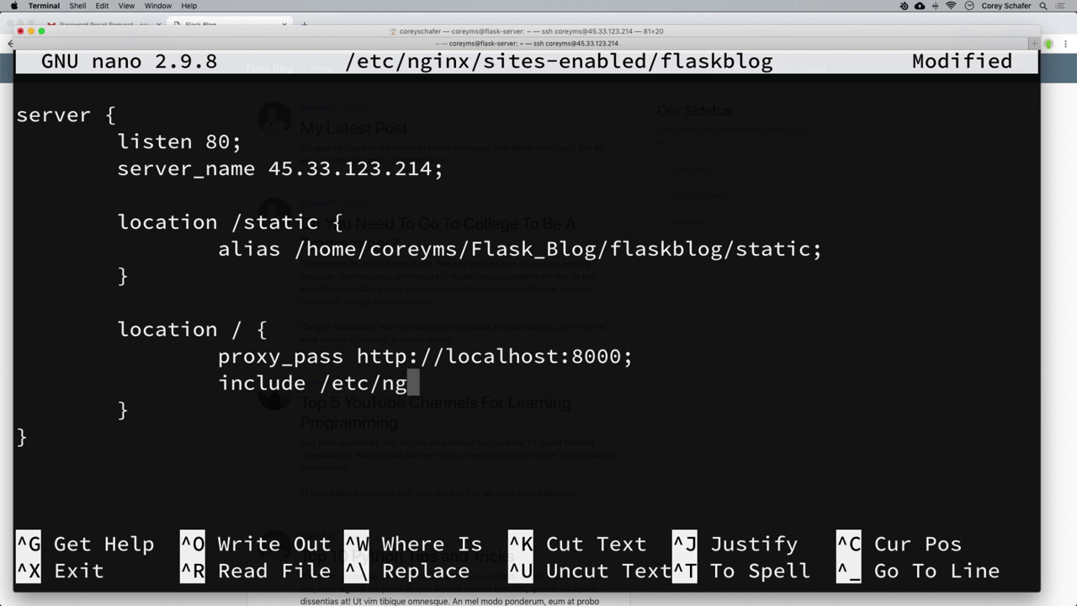
pyautogui.write('inx')
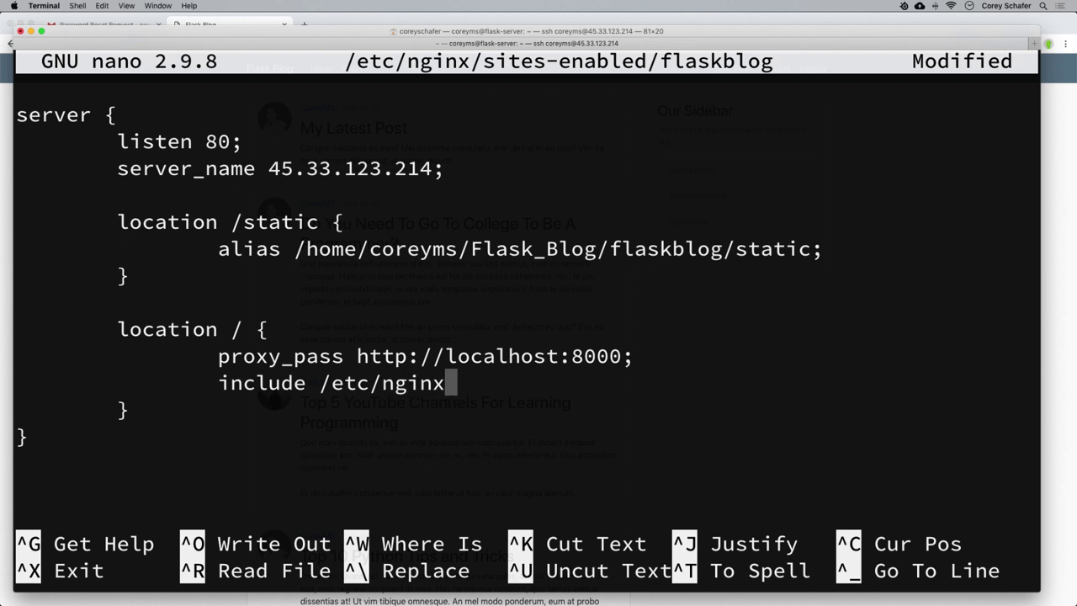
pyautogui.write('/p')
pyautogui.write('y_')
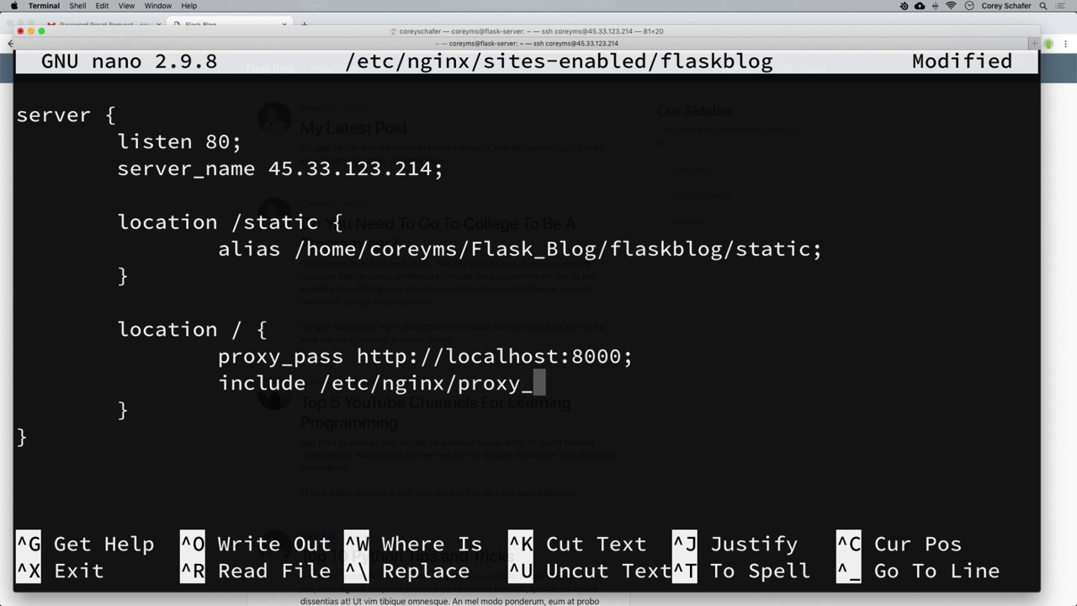
pyautogui.write('params;')
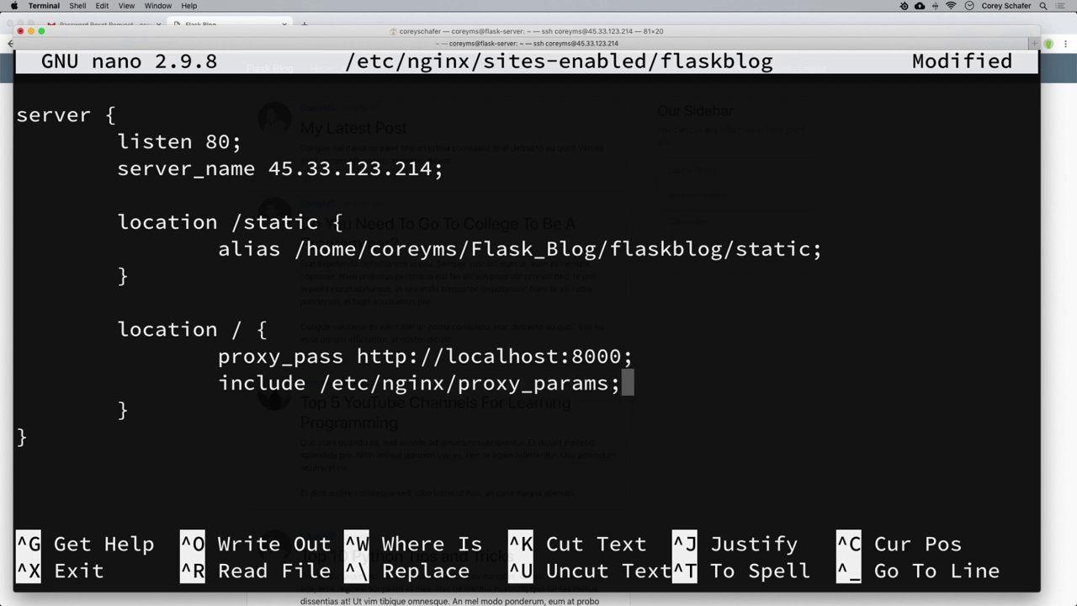
pyautogui.press('Return')
pyautogui.press('Tab')
pyautogui.press('Tab')
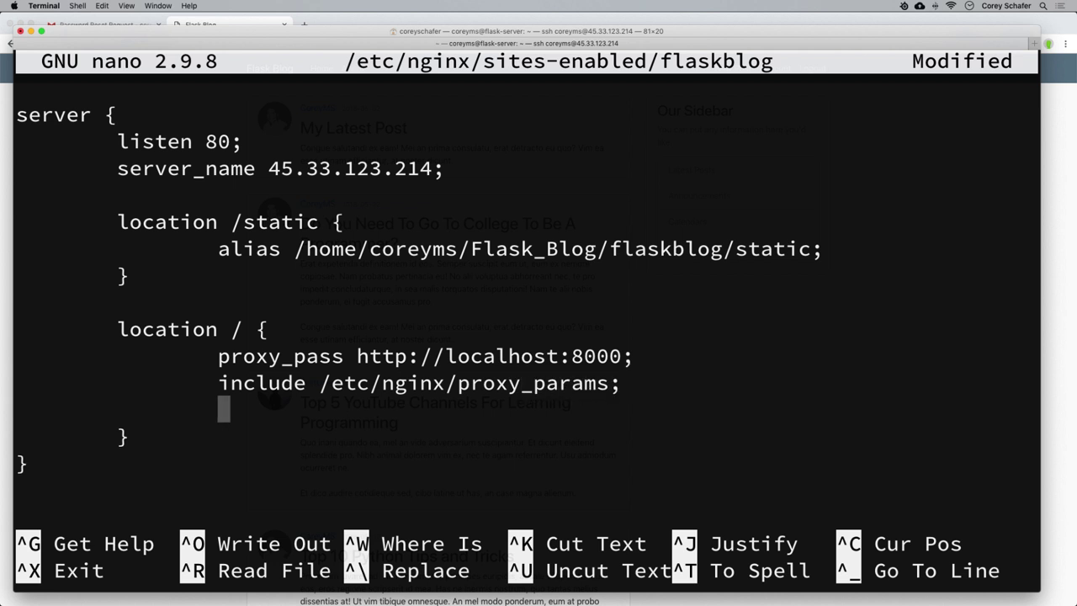
pyautogui.write('proxy_')
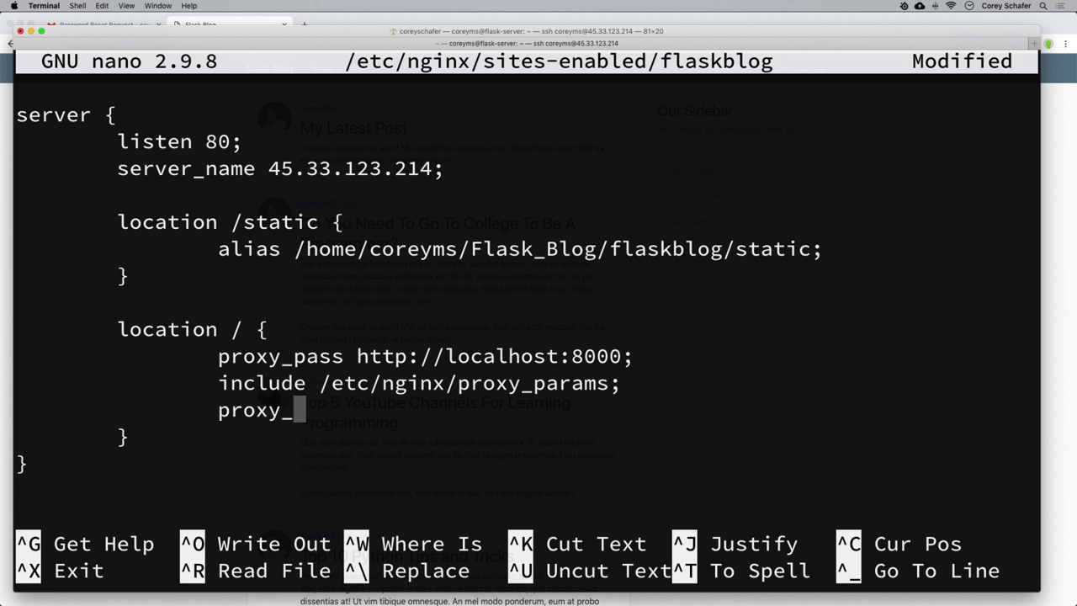
pyautogui.write('redirect ')
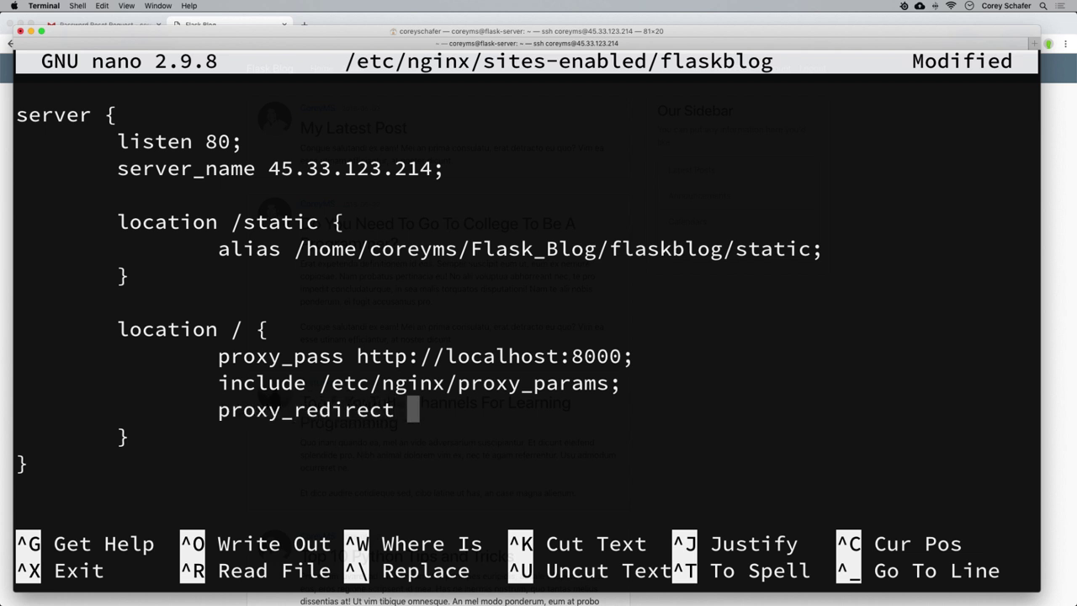
pyautogui.write('off;')
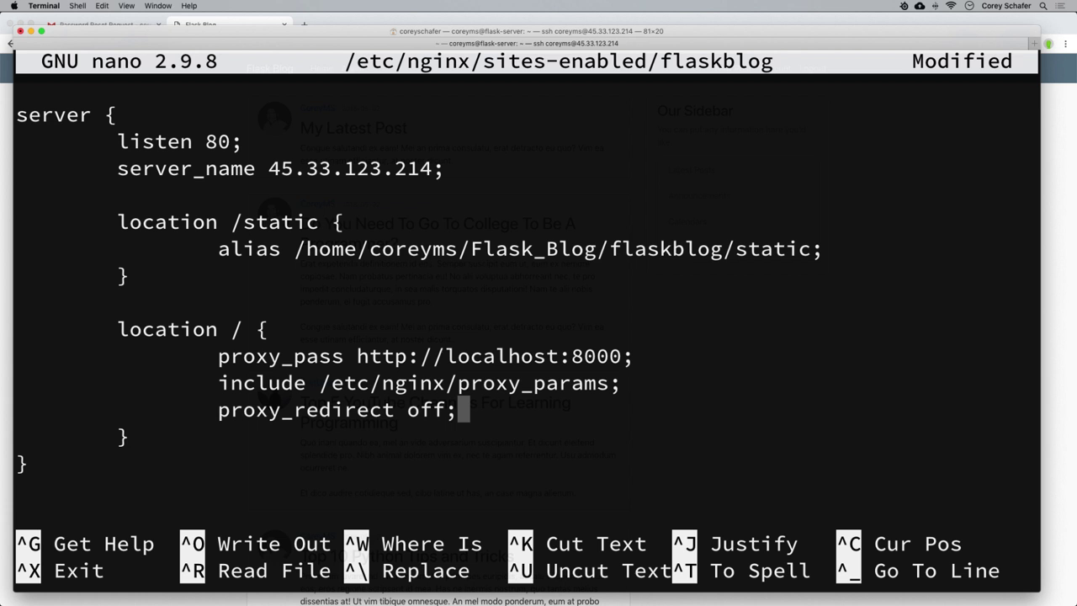
pyautogui.moveTo(218, 384); pyautogui.dragTo(480, 423)
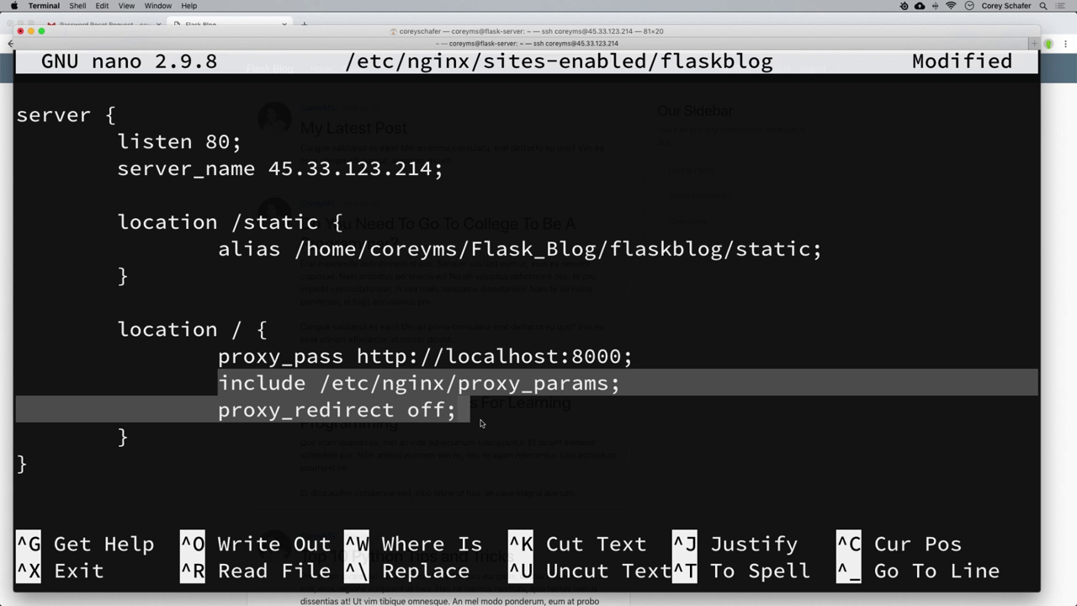
pyautogui.click(467, 420)
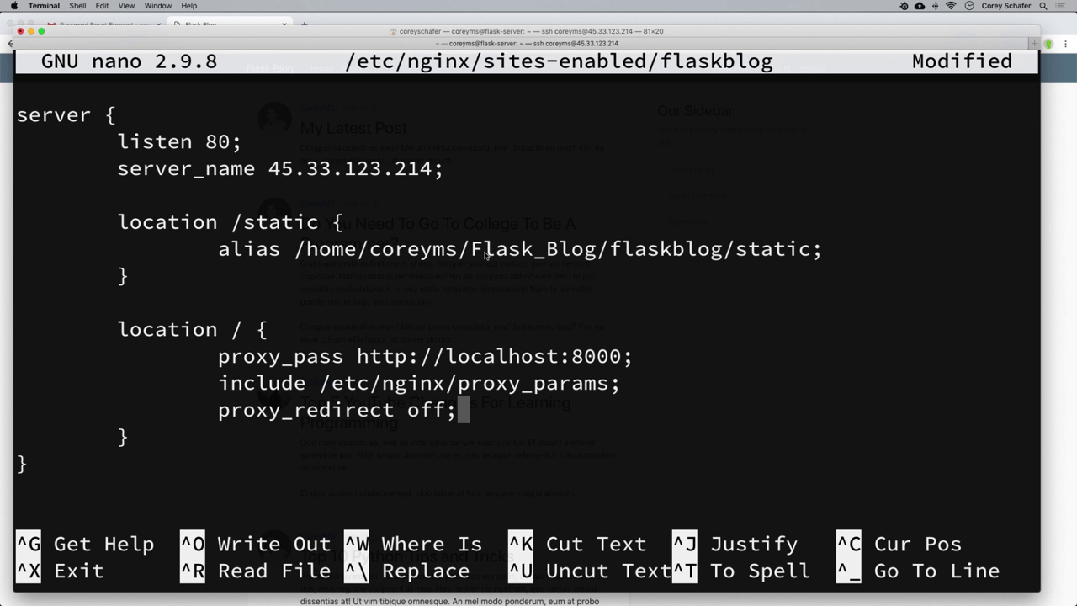
# Save the flaskblog nginx config under its file name and exit nano.
pyautogui.hotkey('ctrl', 'x')
pyautogui.press('y')
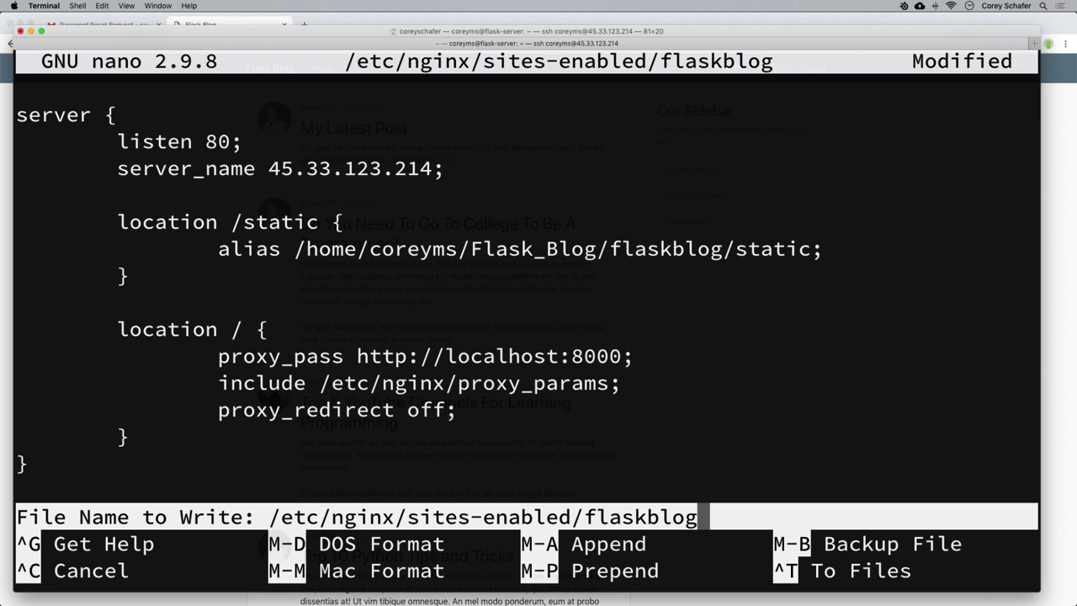
pyautogui.press('Return')
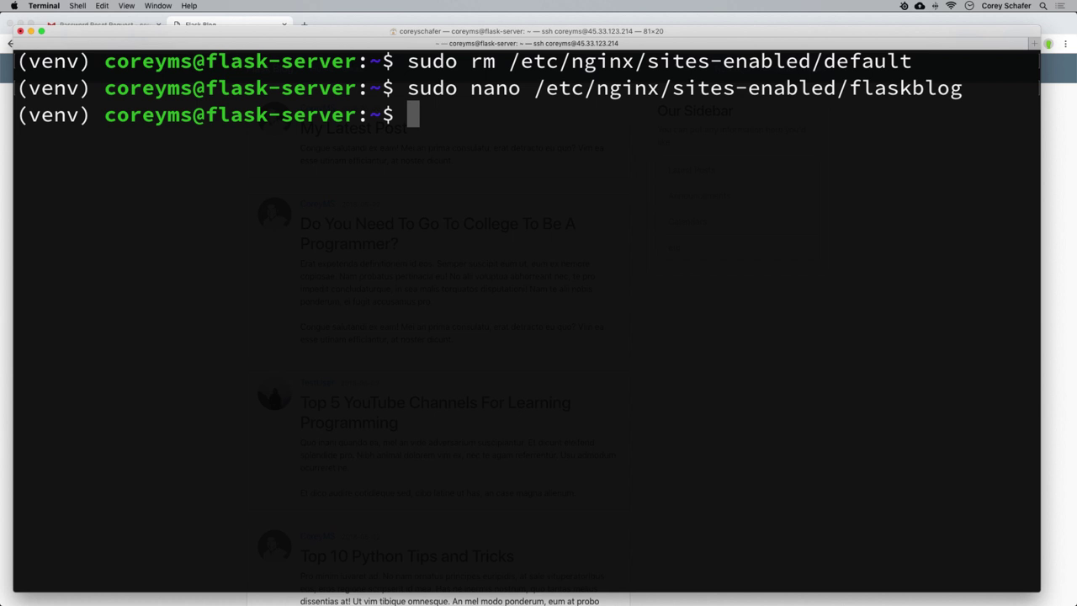
# Allow http/tcp in ufw, delete the port 5000 rule, and enable the firewall.
pyautogui.write('sudo')
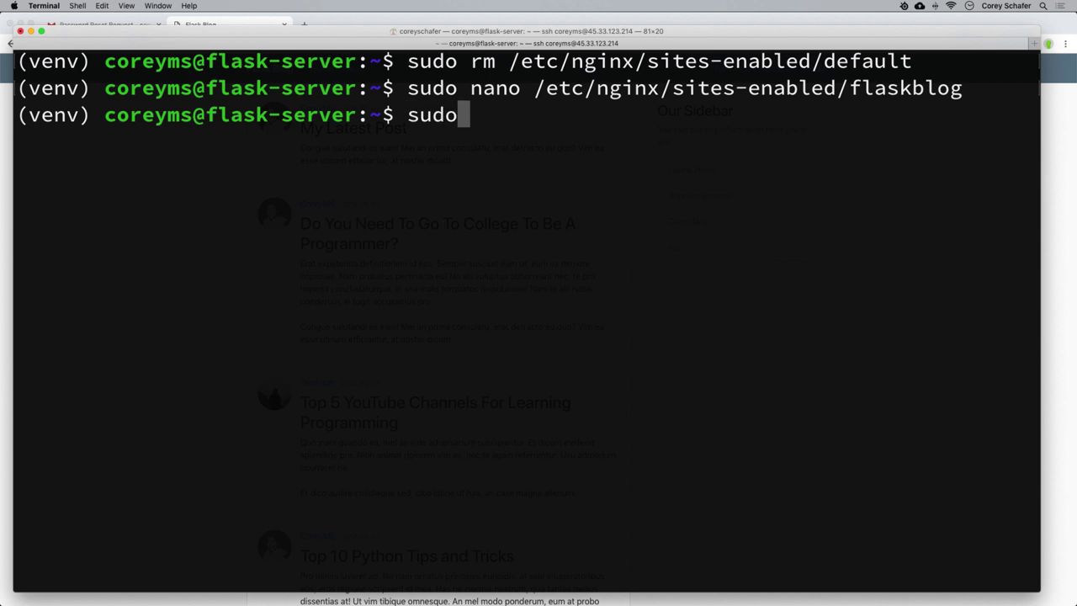
pyautogui.write(' ufw ')
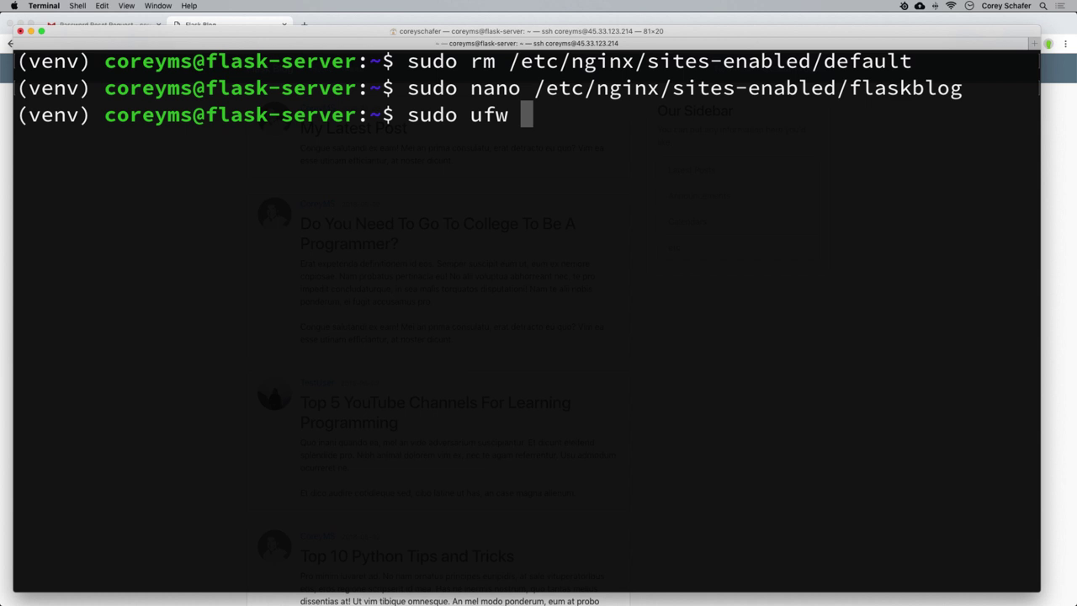
pyautogui.write('allow ')
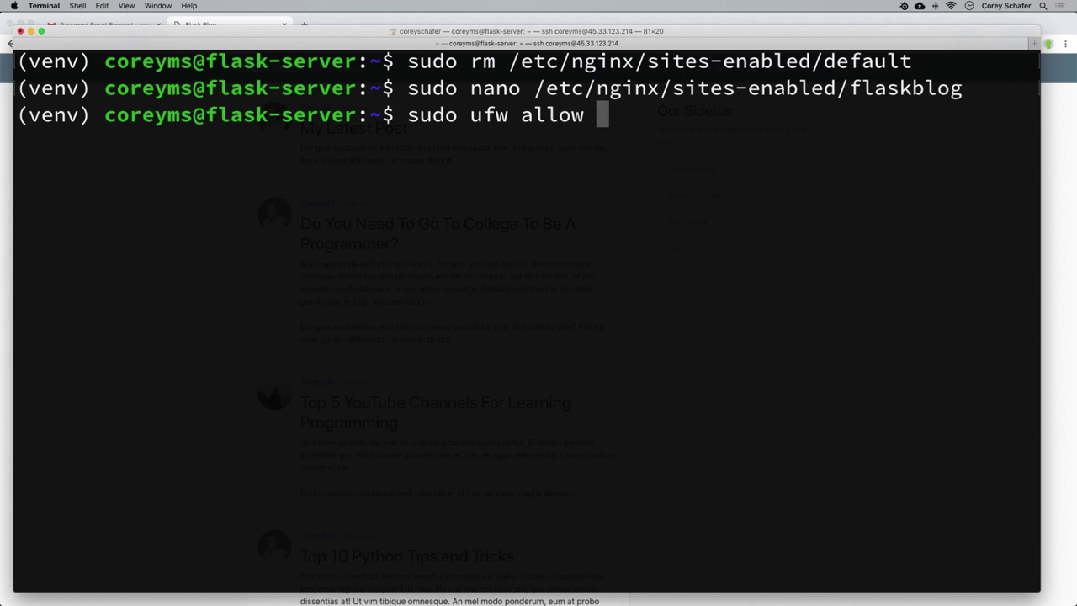
pyautogui.write('http/tcp')
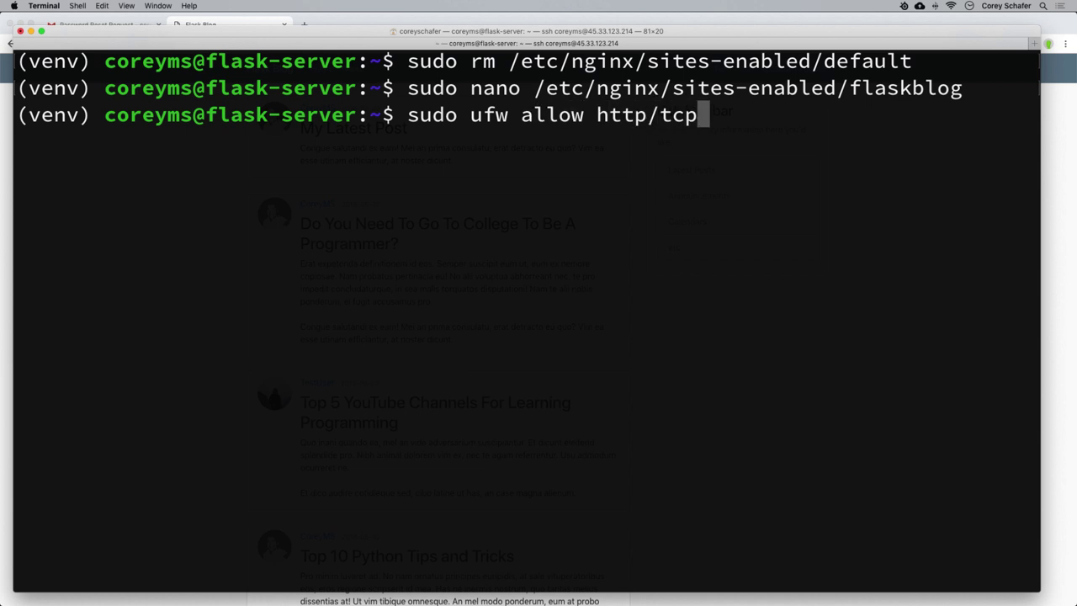
pyautogui.press('Return')
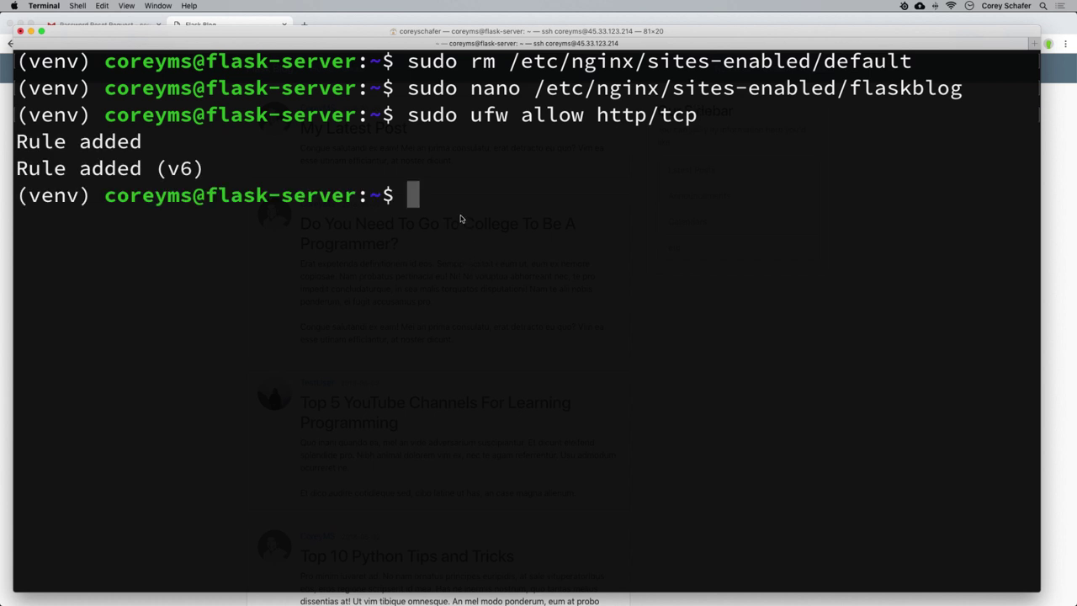
pyautogui.write('sudo')
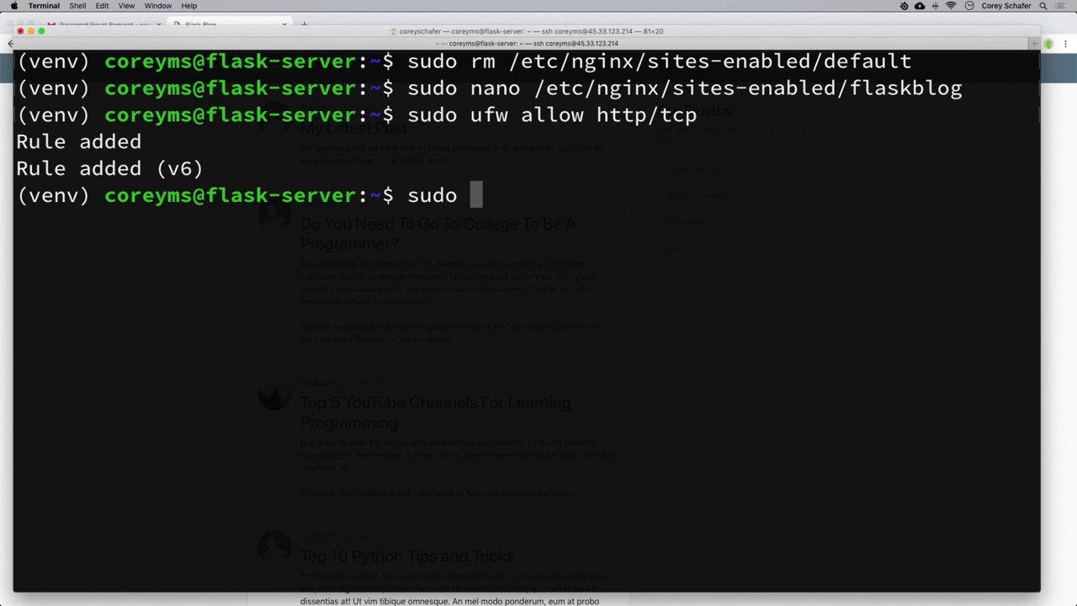
pyautogui.write(' ufw ')
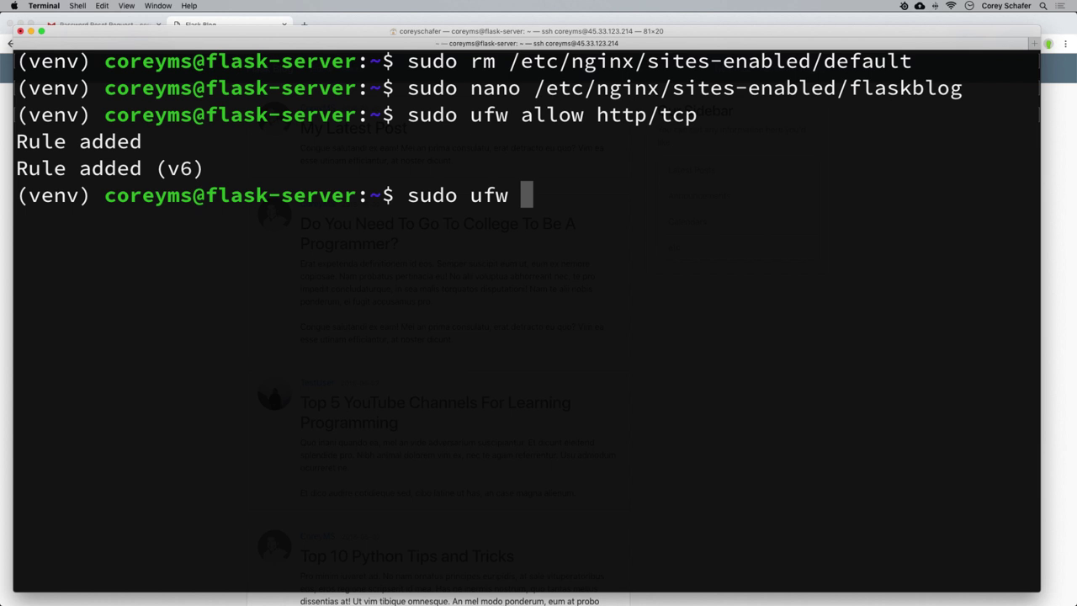
pyautogui.write('delete')
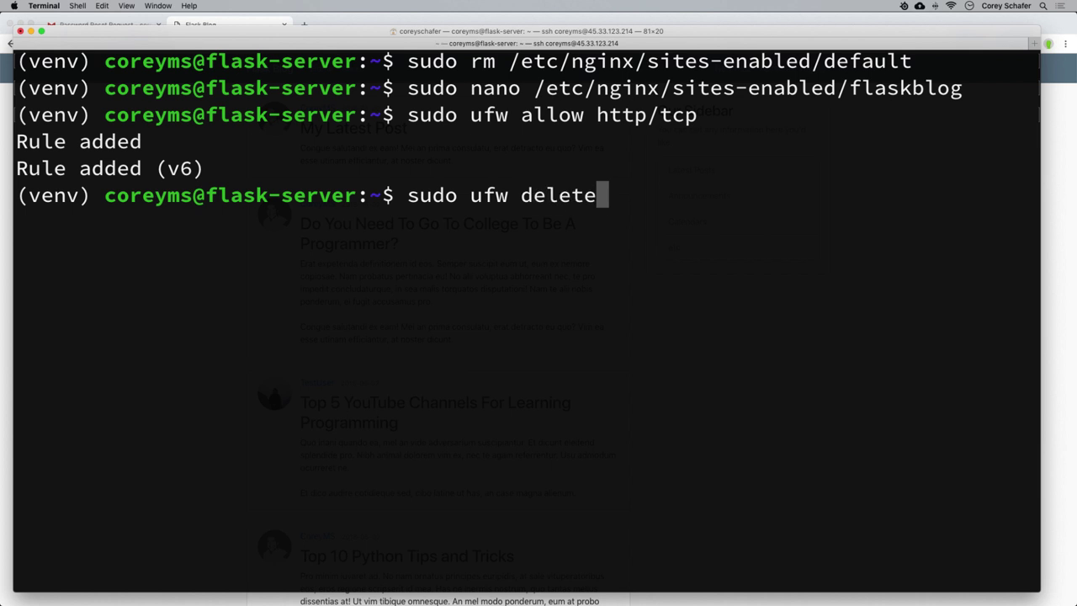
pyautogui.write(' allow ')
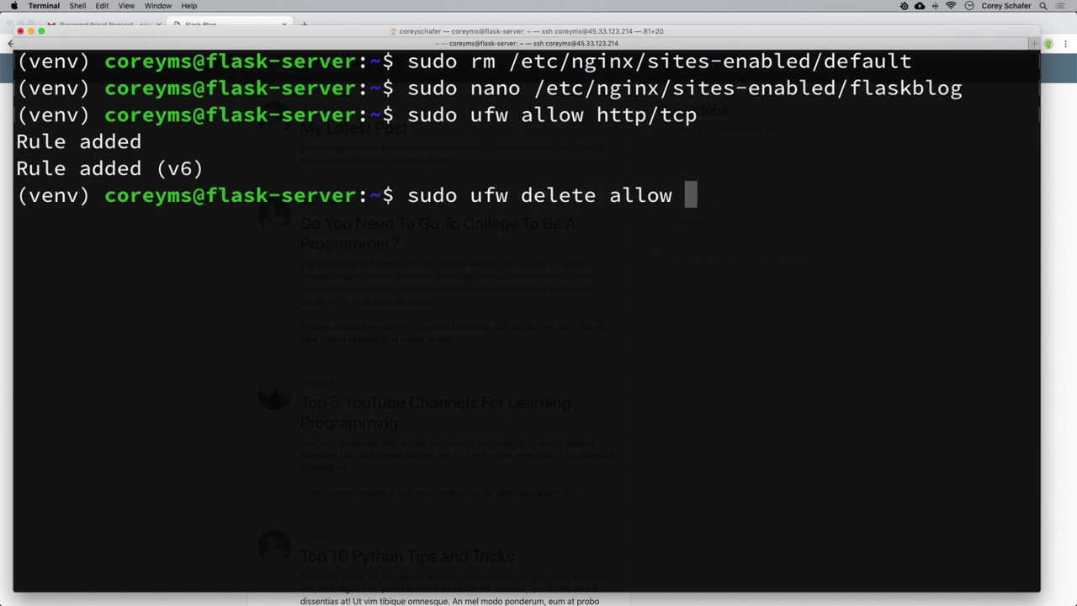
pyautogui.write('5000')
pyautogui.press('Return')
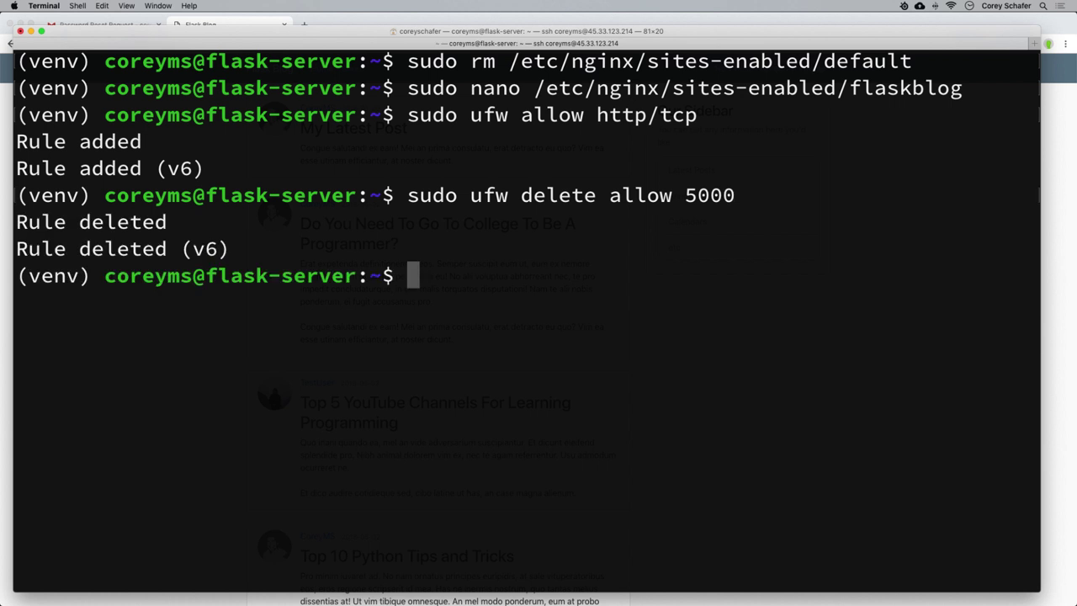
pyautogui.write('sudo ')
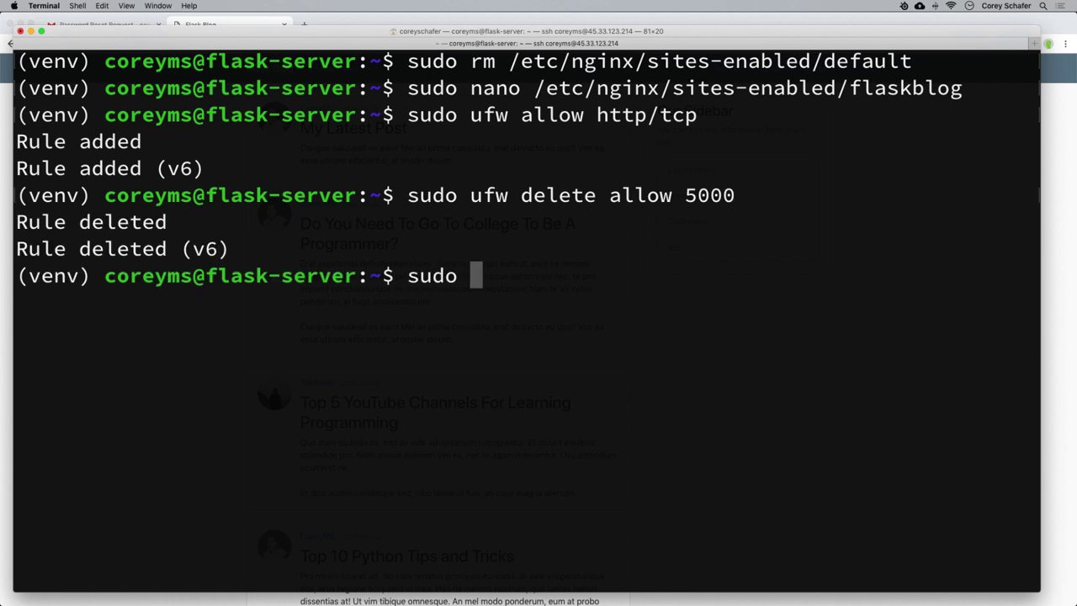
pyautogui.write('ufw enable')
pyautogui.press('Return')
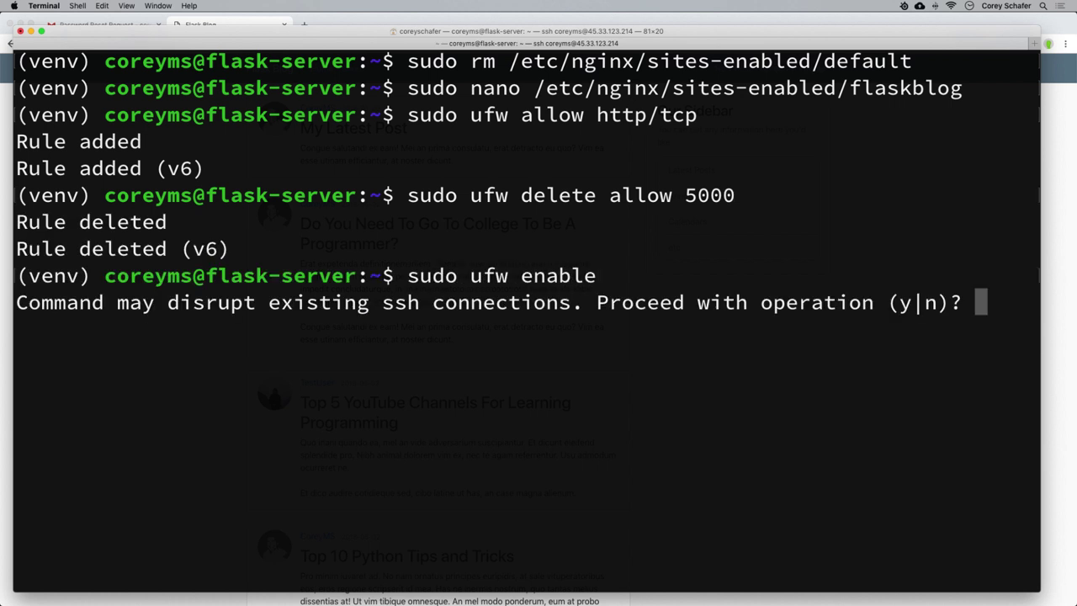
pyautogui.write('y')
pyautogui.press('Return')
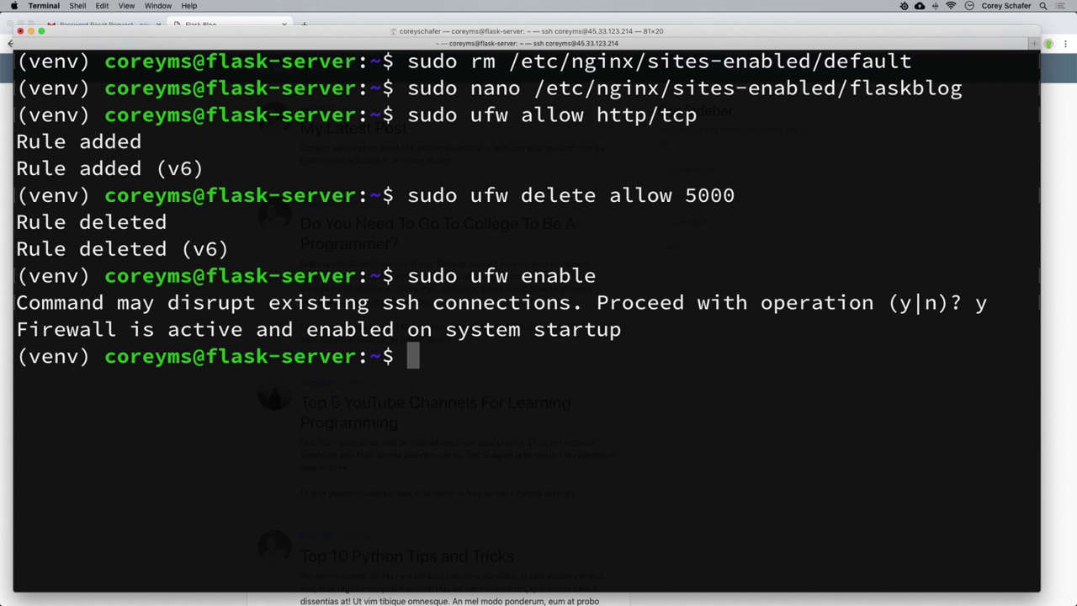
# Type the command sudo systemctl restart nginx.
pyautogui.write('su')
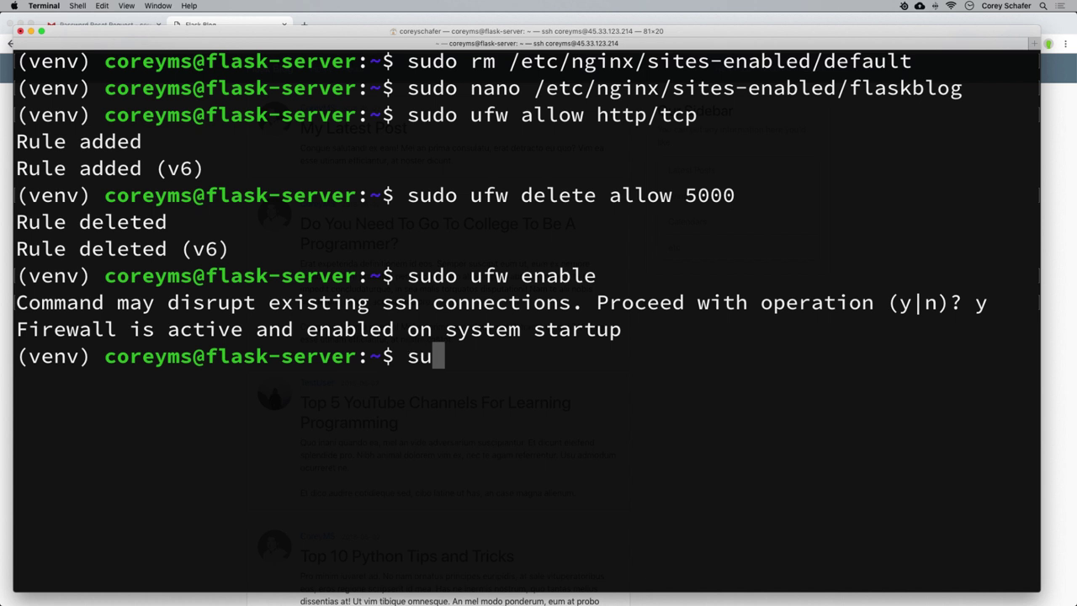
pyautogui.write('do systemctl n')
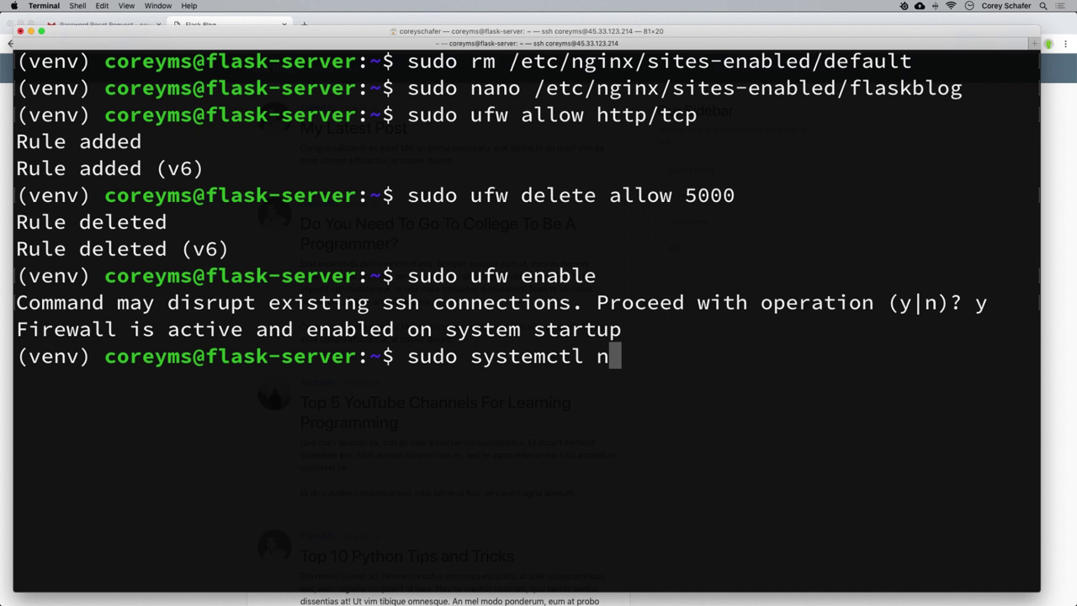
pyautogui.press('BackSpace')
pyautogui.write('restart ngin')
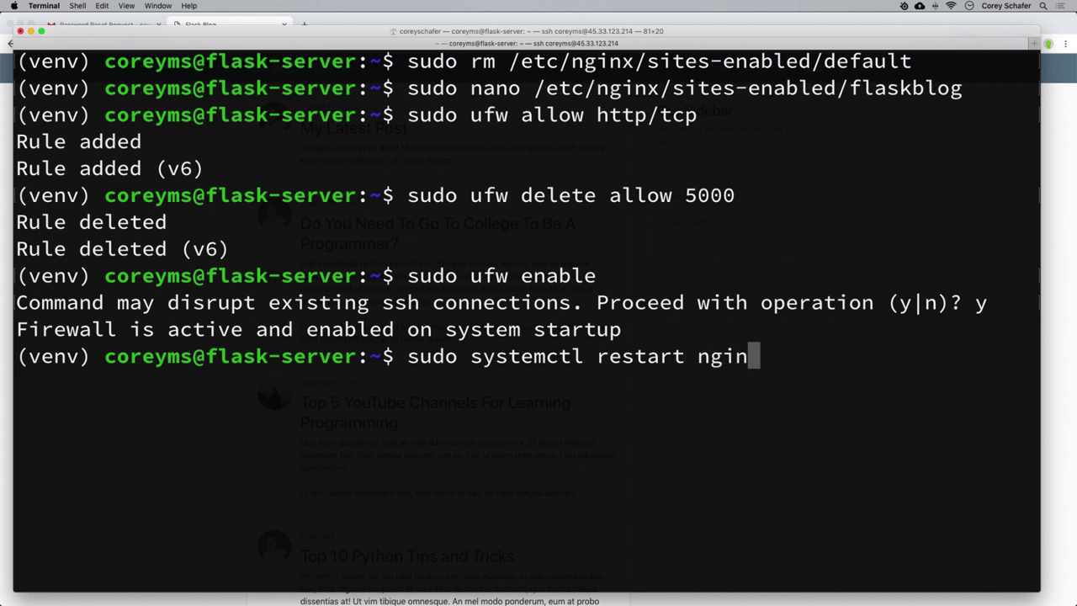
pyautogui.write('x')
# Restart nginx and clear the terminal screen.
pyautogui.press('Return')
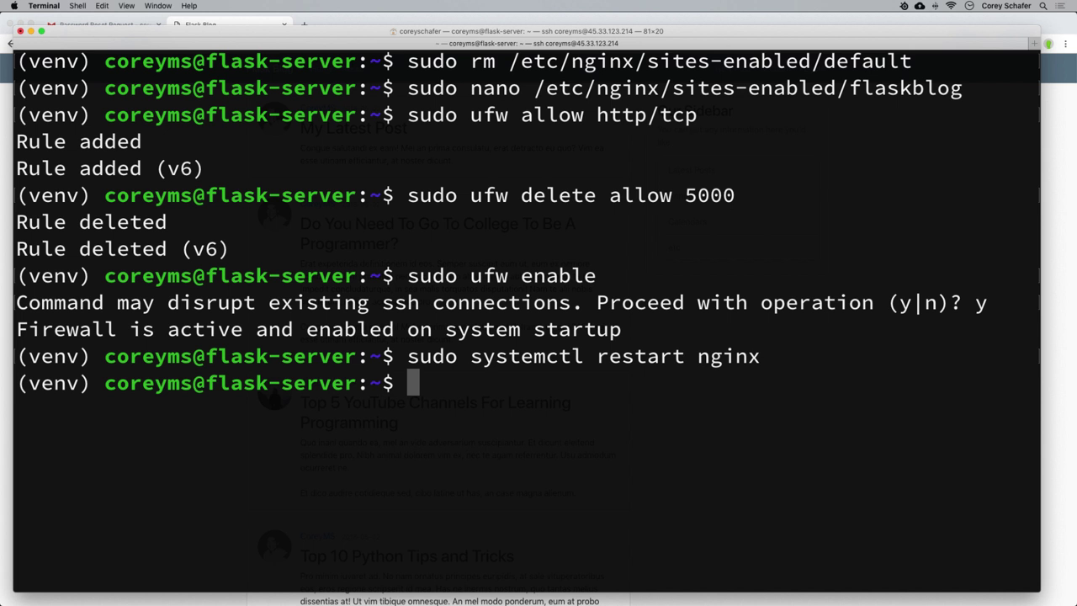
pyautogui.hotkey('ctrl', 'l')
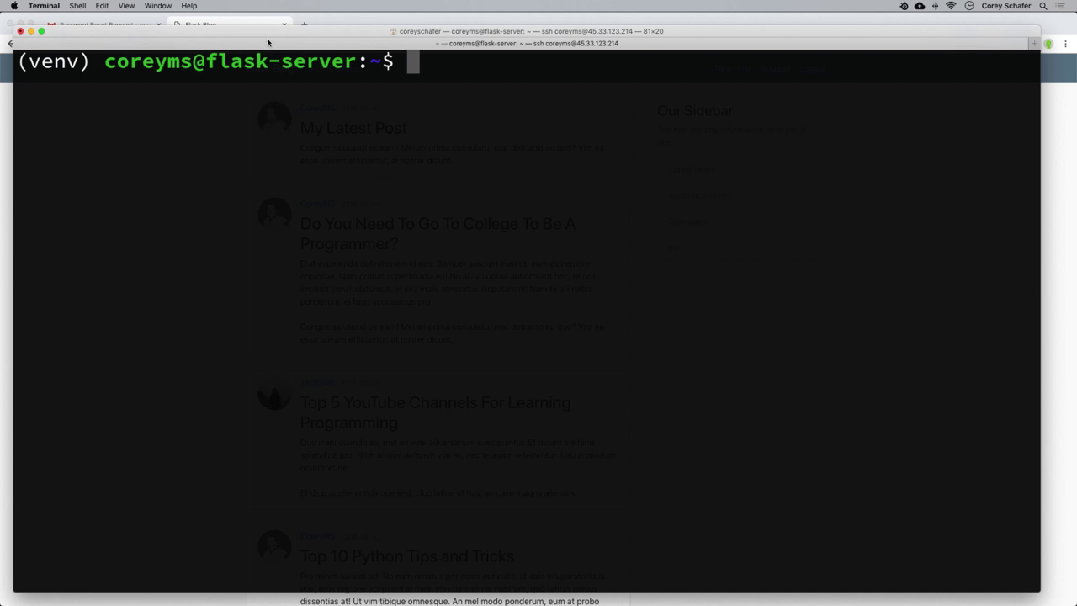
# Reload 45.33.123.214:5000/home in Chrome, which now times out.
pyautogui.moveTo(252, 590)
pyautogui.click(258, 23)
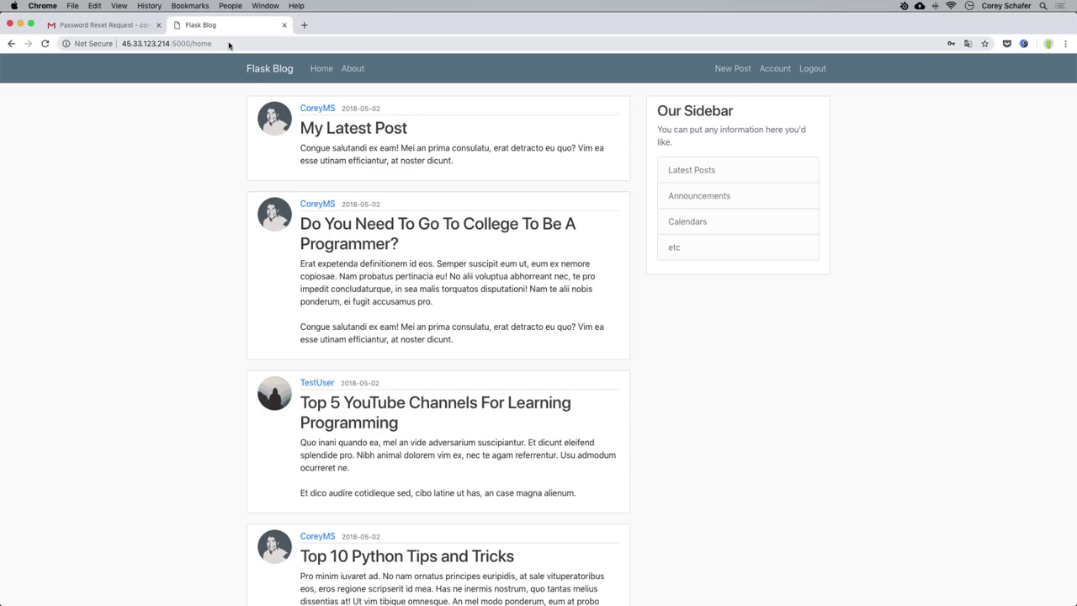
pyautogui.click(229, 44)
pyautogui.press('Return')
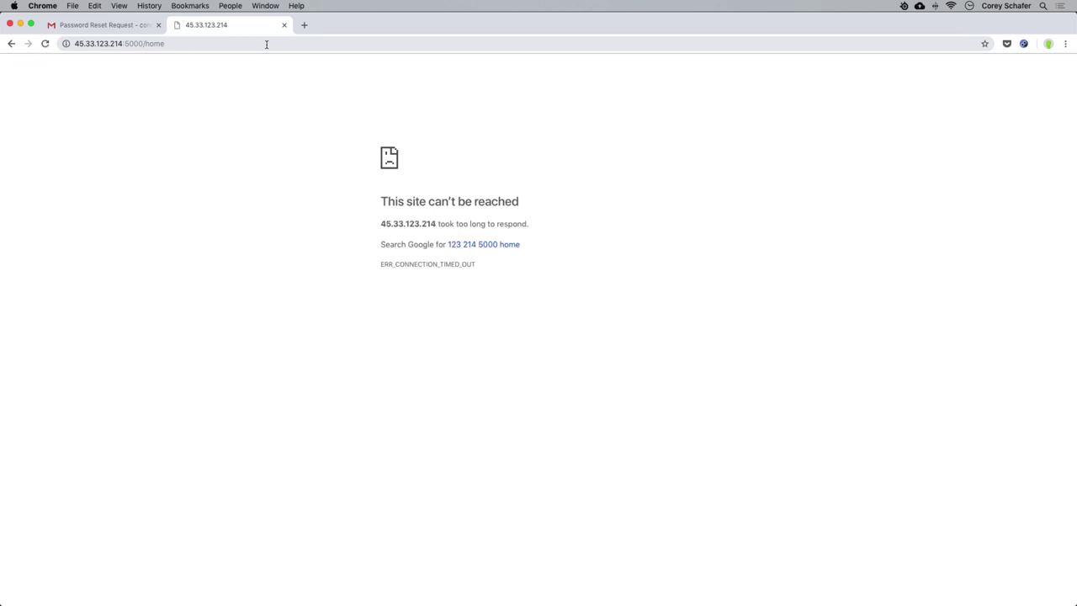
pyautogui.click(198, 43)
pyautogui.press('Return')
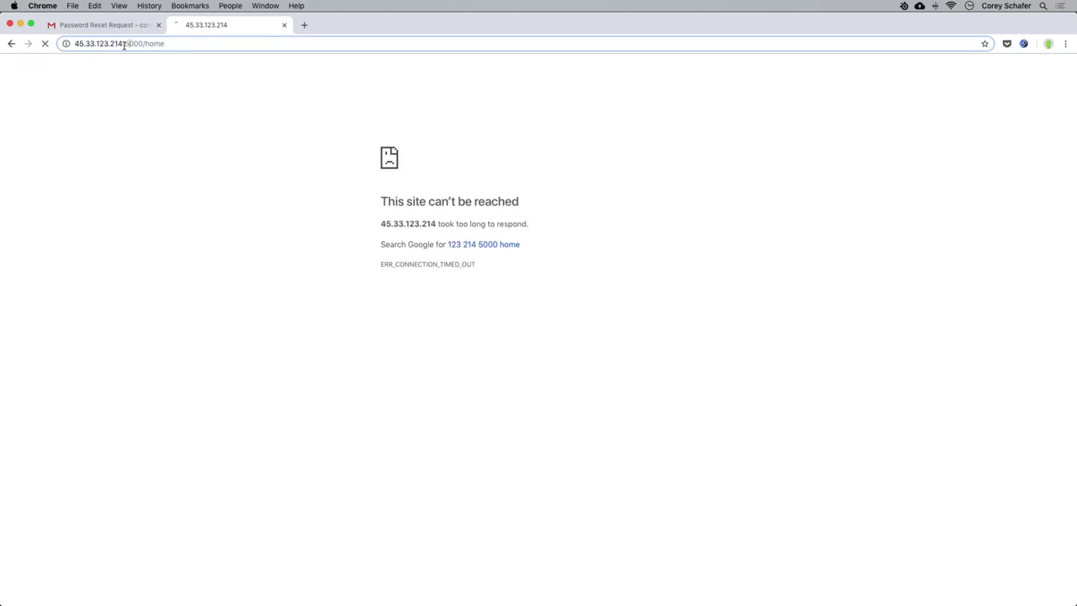
# Load the bare server address 45.33.123.214 without the port and path.
pyautogui.moveTo(124, 43); pyautogui.dragTo(174, 45)
pyautogui.press('BackSpace')
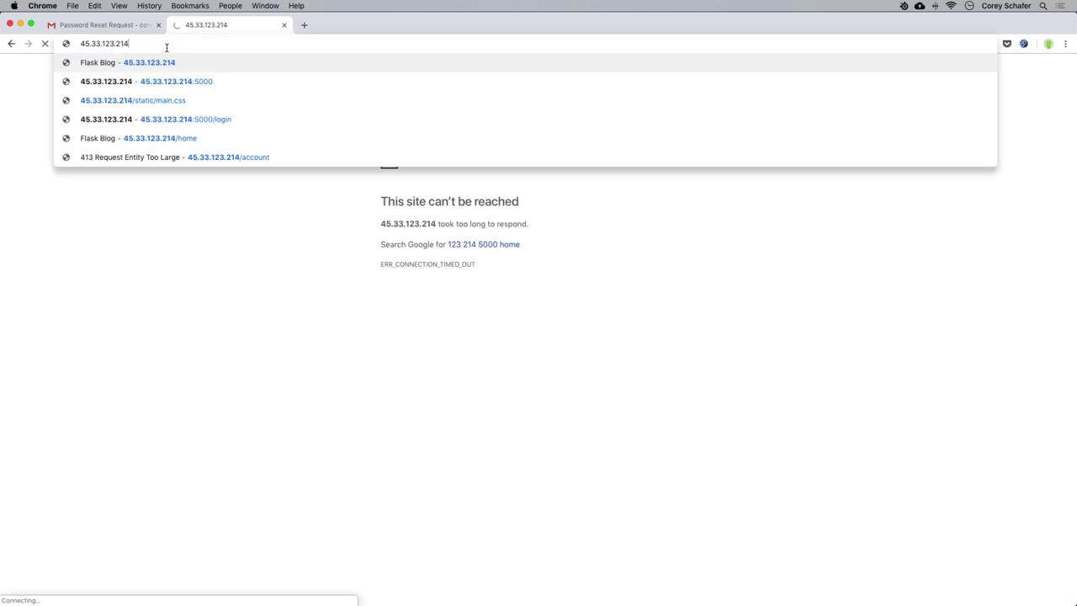
pyautogui.press('super+a')
pyautogui.press('super+c')
pyautogui.press('Return')
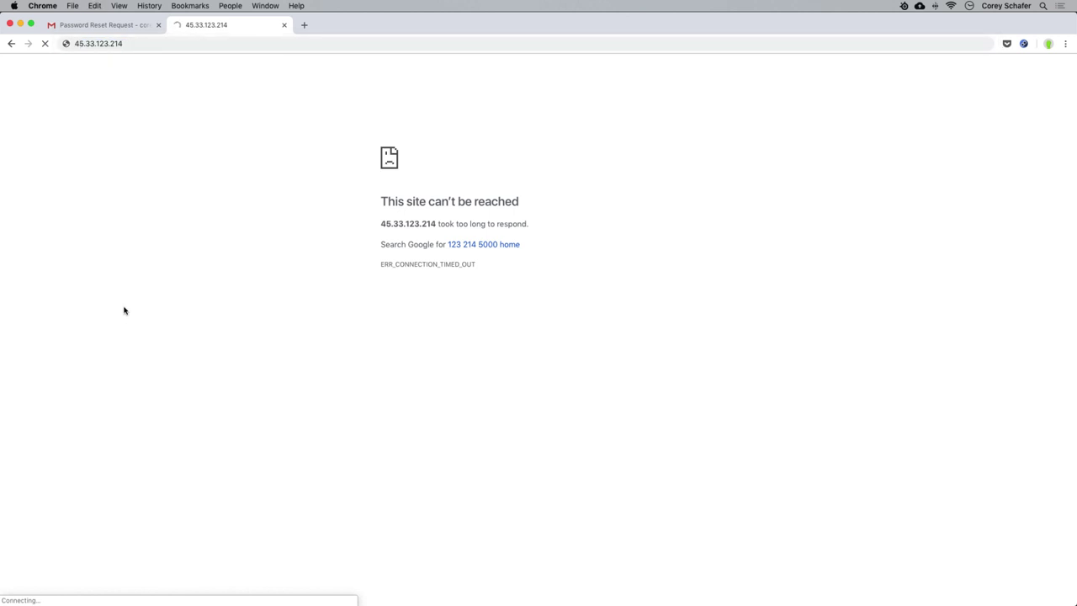
pyautogui.moveTo(127, 578)
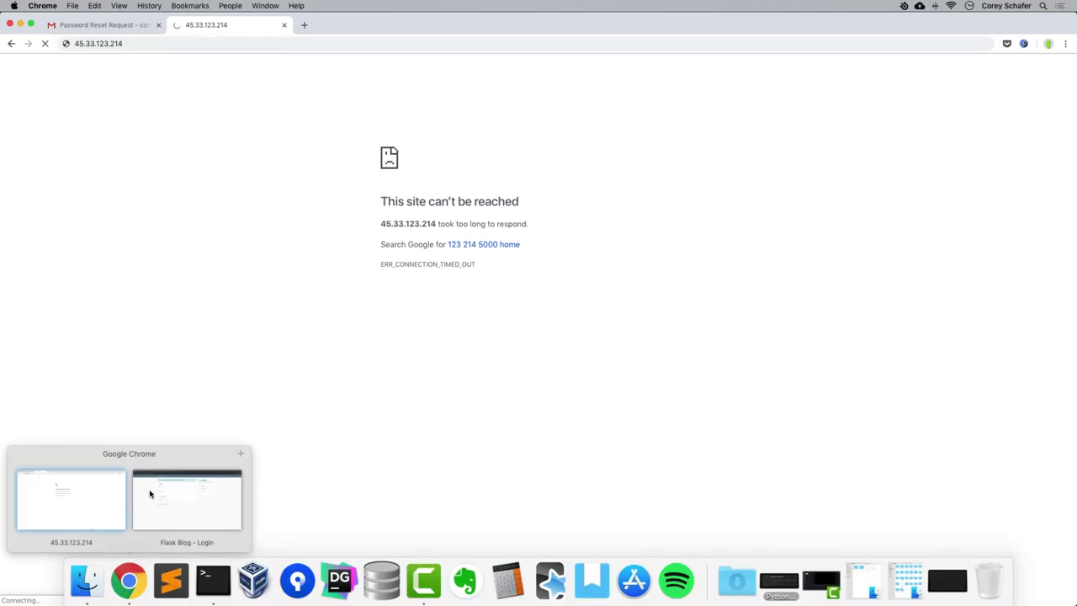
pyautogui.click(150, 492)
pyautogui.click(225, 43)
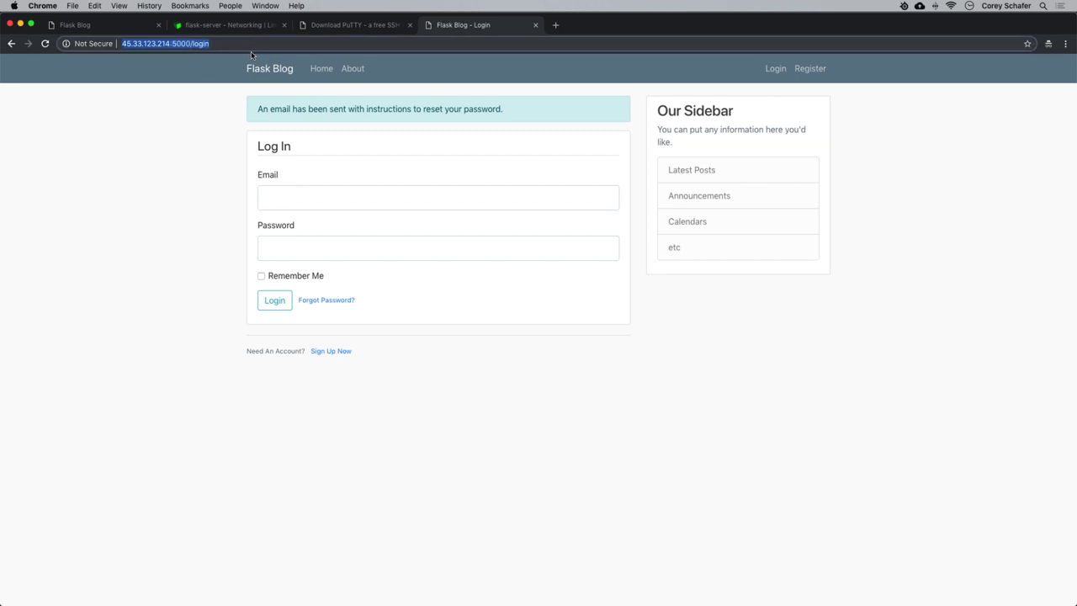
pyautogui.press('super+v')
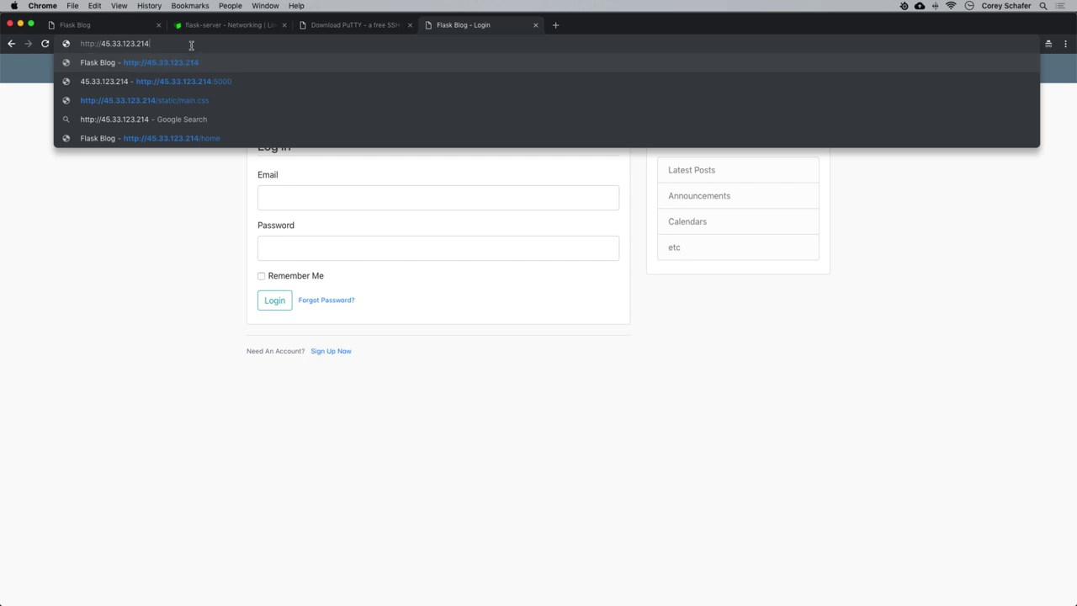
pyautogui.press('Return')
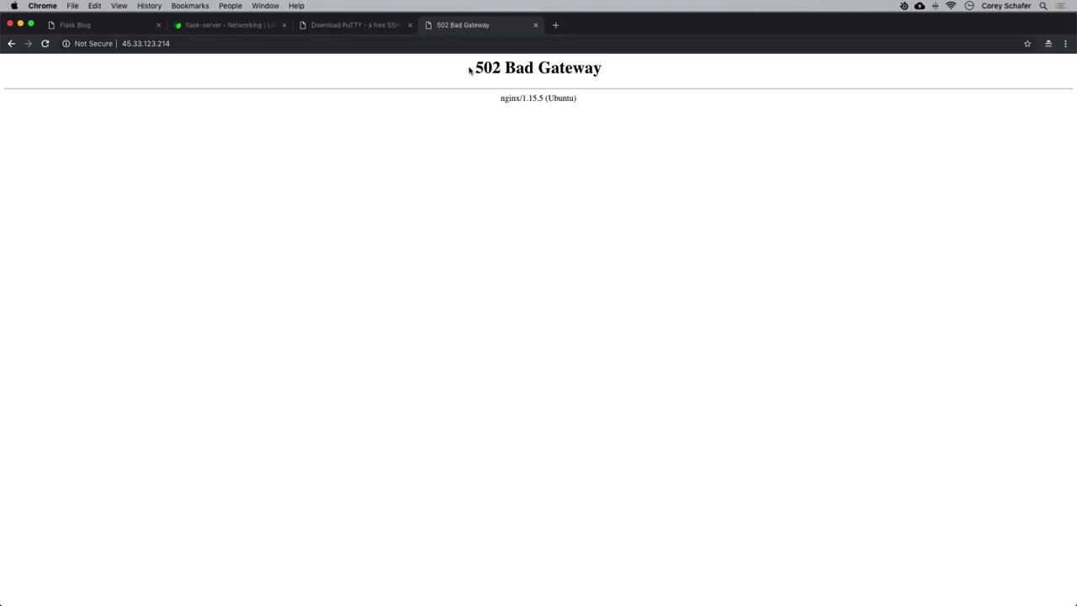
pyautogui.moveTo(471, 70); pyautogui.dragTo(613, 70)
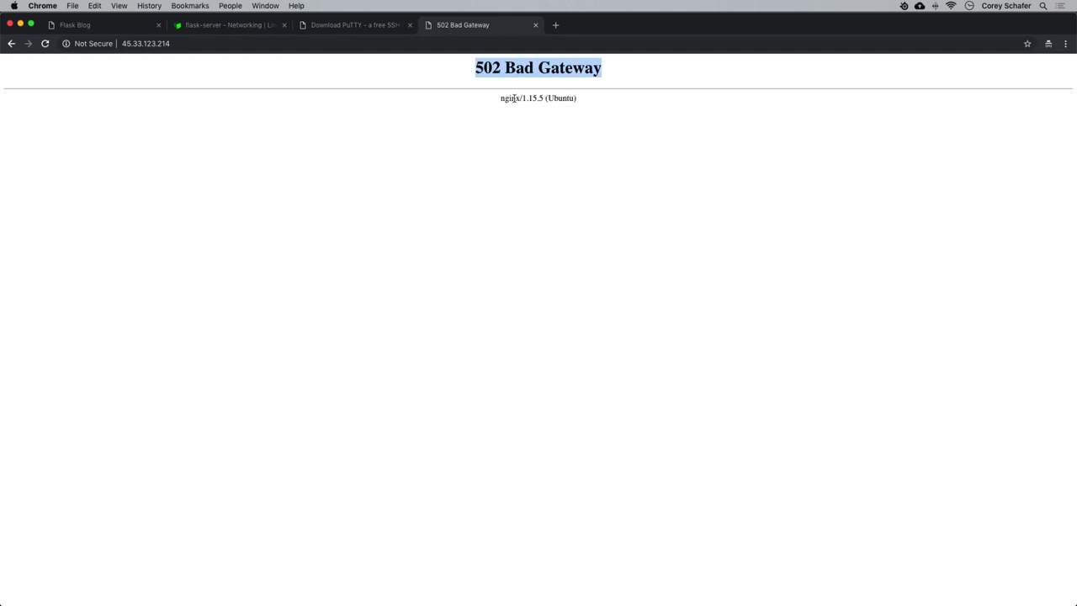
pyautogui.moveTo(511, 99); pyautogui.dragTo(608, 104)
pyautogui.click(597, 106)
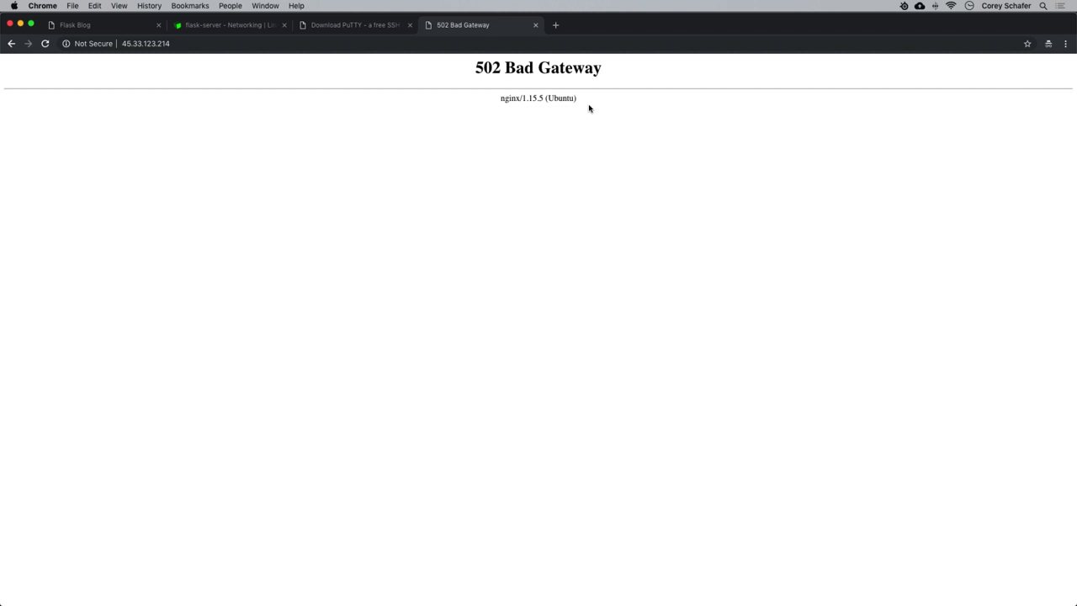
# Load 45.33.123.214/static/main.css to confirm nginx serves the static CSS file.
pyautogui.click(243, 44)
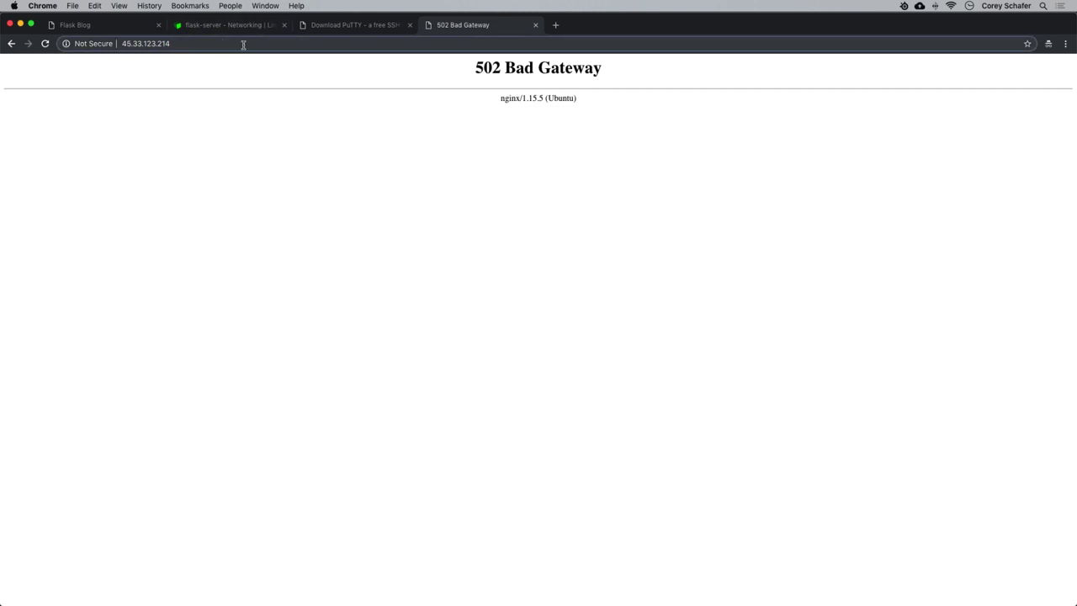
pyautogui.write('/s')
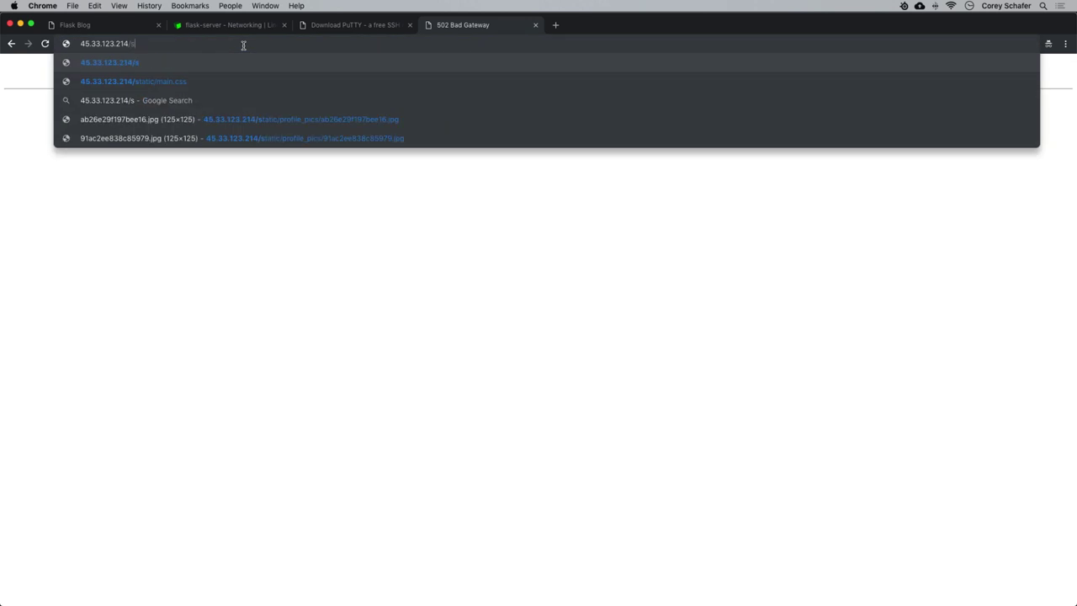
pyautogui.write('tatic/main')
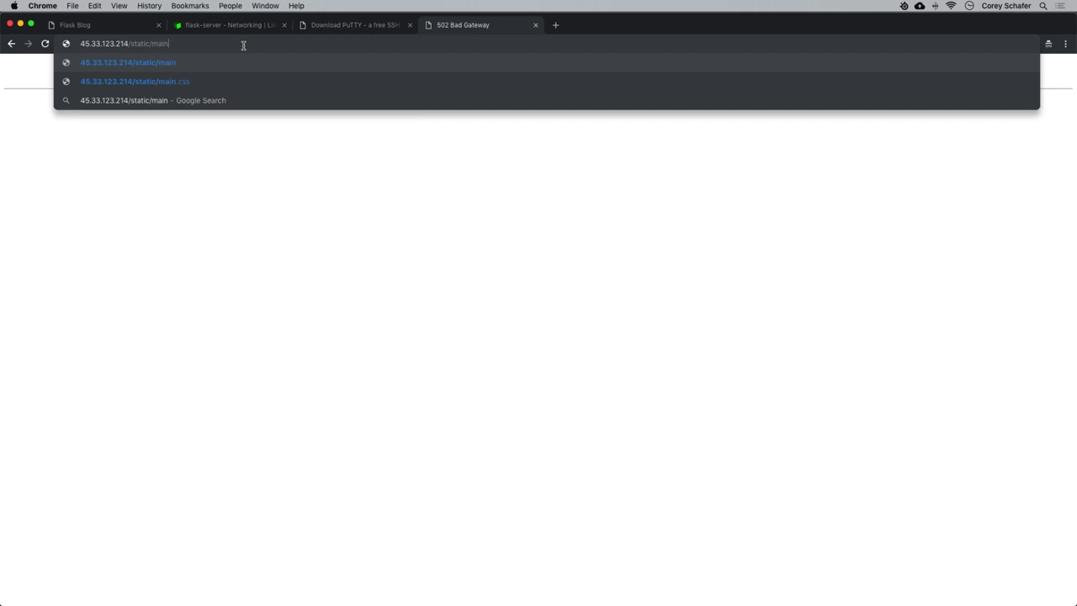
pyautogui.write('.css')
pyautogui.press('Return')
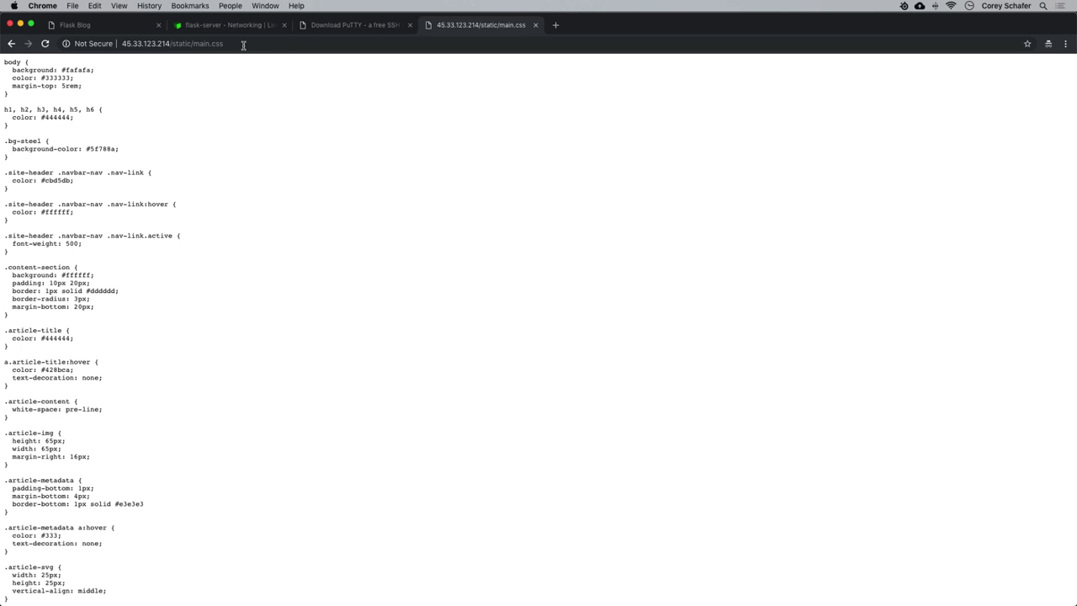
pyautogui.moveTo(160, 116); pyautogui.dragTo(276, 392)
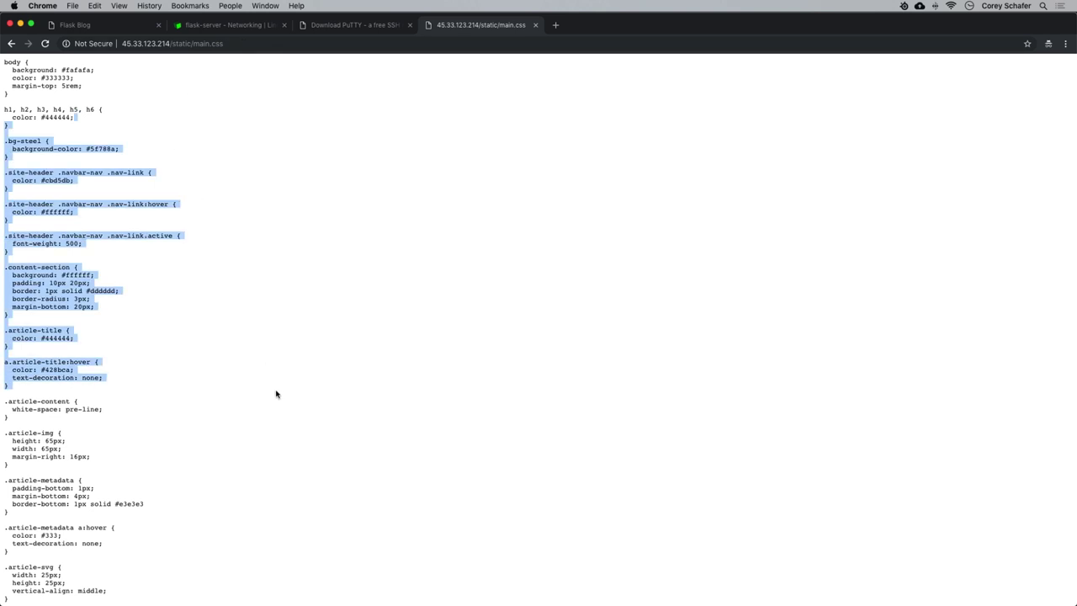
pyautogui.click(276, 389)
# Return to the bare 45.33.123.214 root, which still shows 502 Bad Gateway.
pyautogui.click(170, 47)
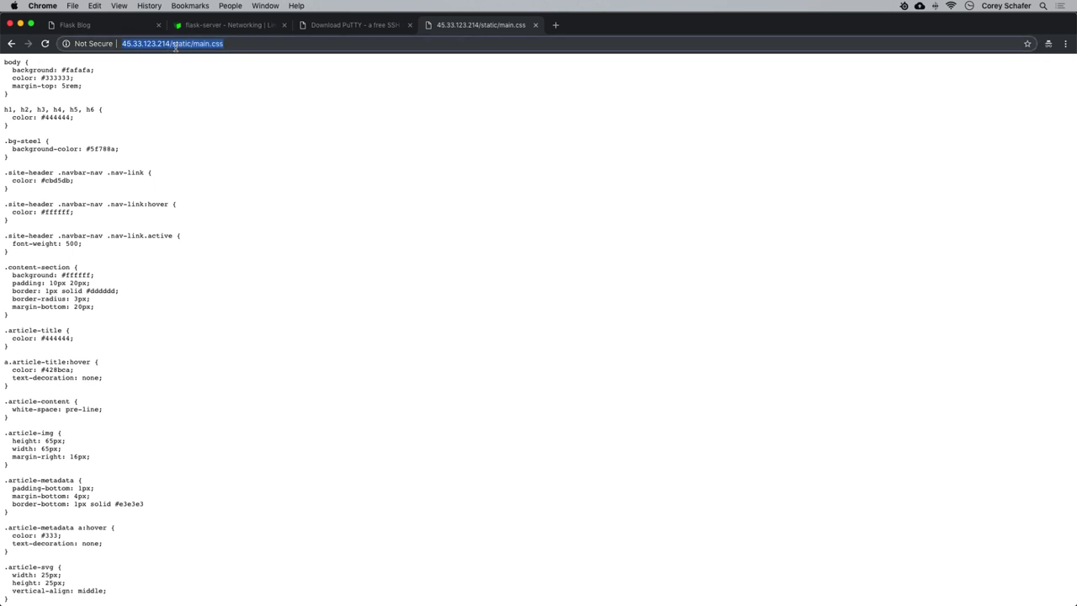
pyautogui.click(176, 46)
pyautogui.moveTo(169, 46); pyautogui.dragTo(303, 58)
pyautogui.press('BackSpace')
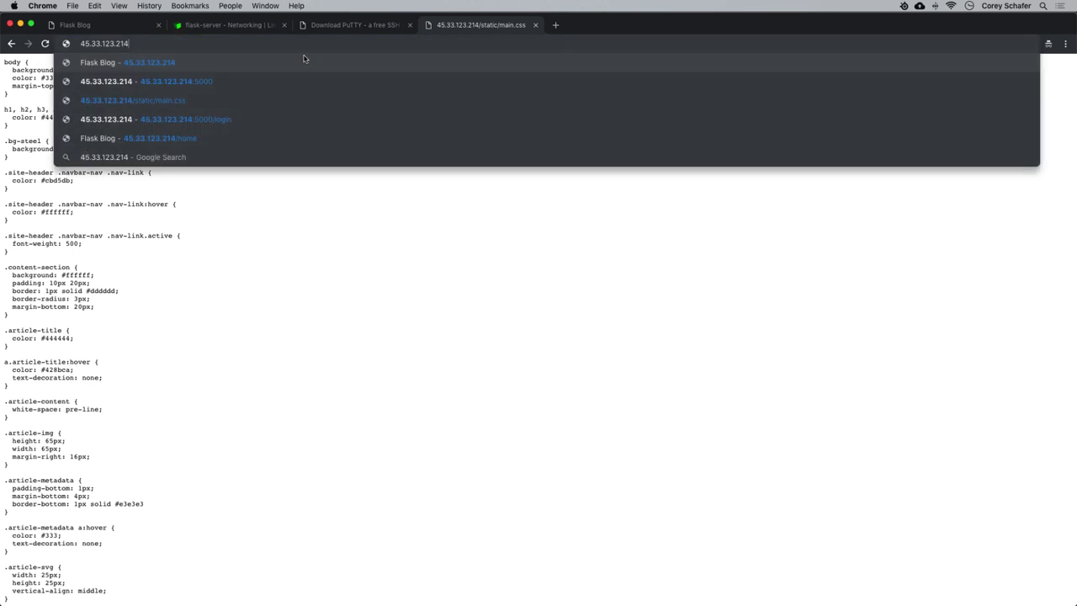
pyautogui.press('Return')
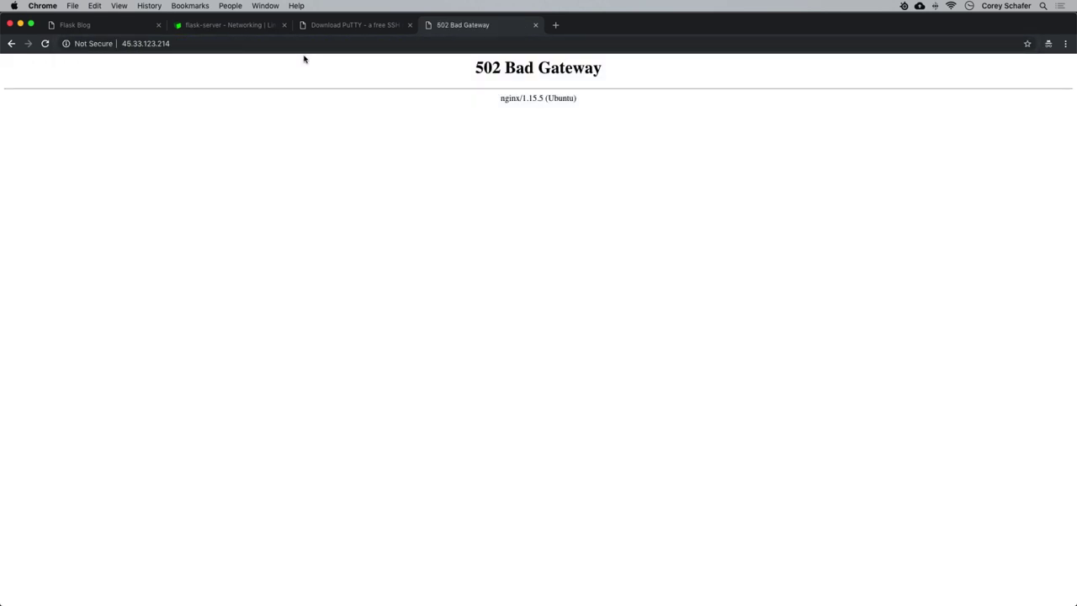
# Bring the flask-server terminal forward and draft gunicorn -w 3 run:app at the prompt.
pyautogui.moveTo(293, 602)
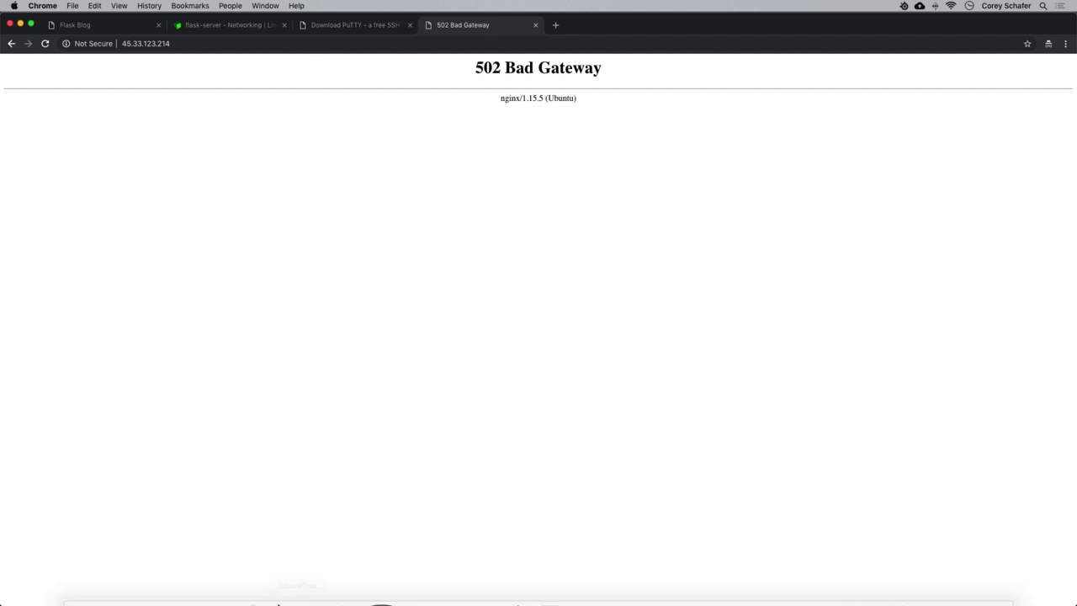
pyautogui.click(213, 581)
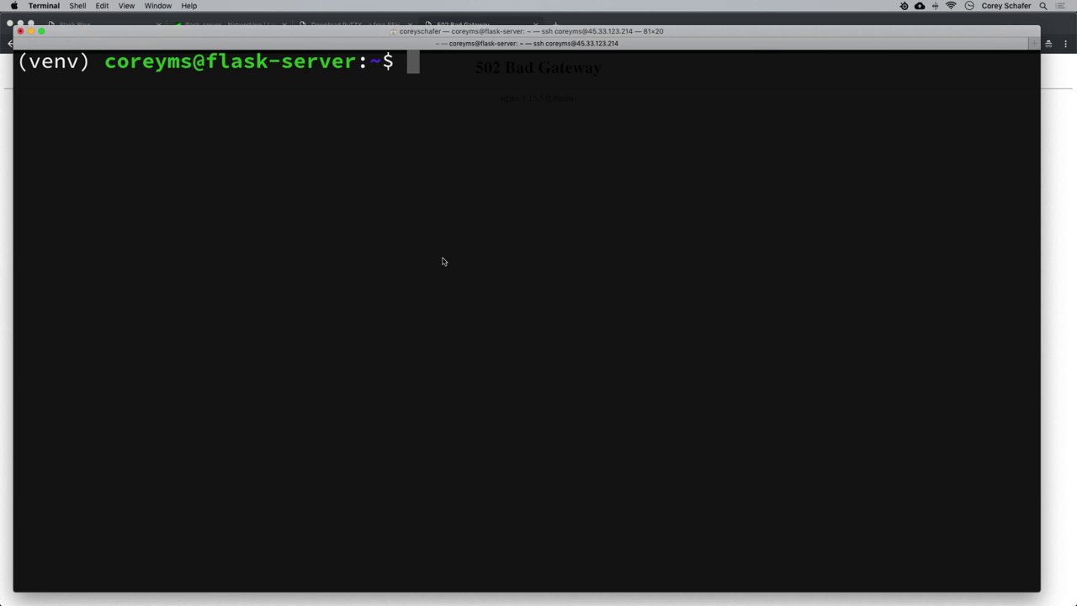
pyautogui.write('gunci')
pyautogui.press('BackSpace')
pyautogui.press('BackSpace')
pyautogui.write('ir')
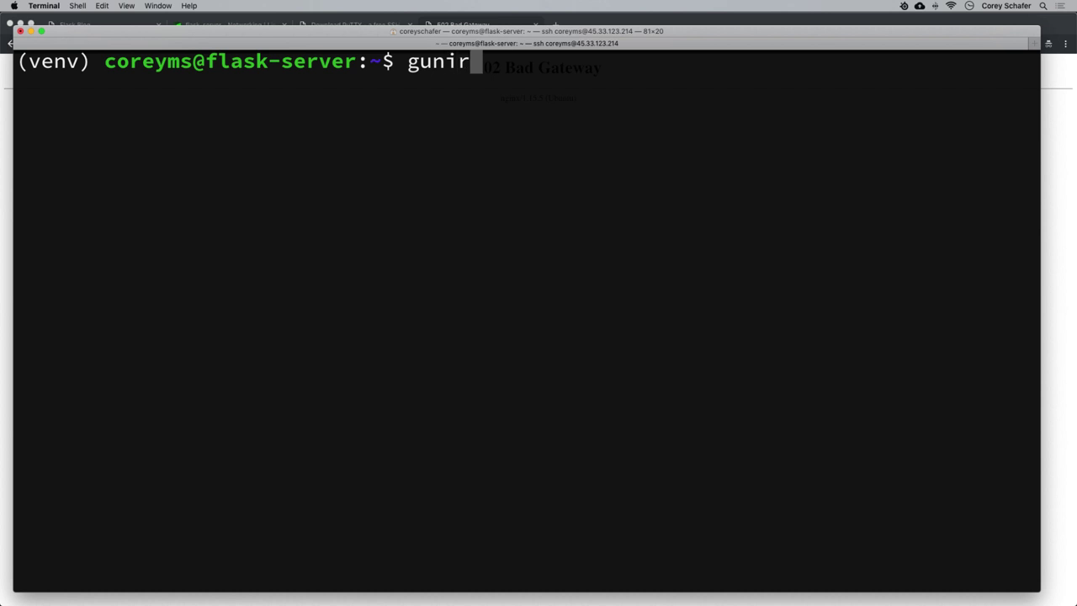
pyautogui.press('BackSpace')
pyautogui.write('corn')
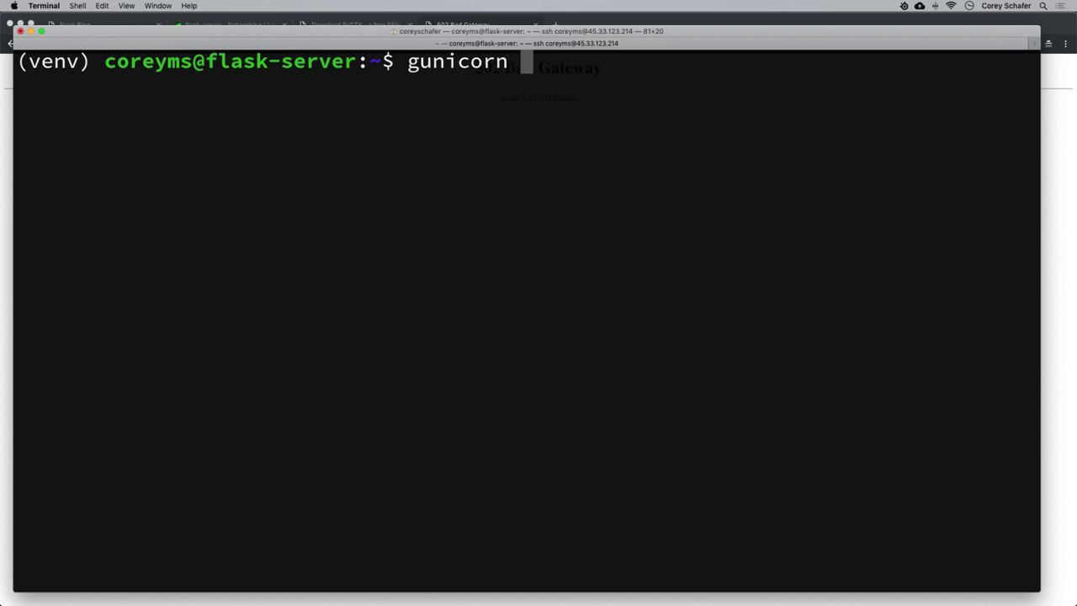
pyautogui.write('-')
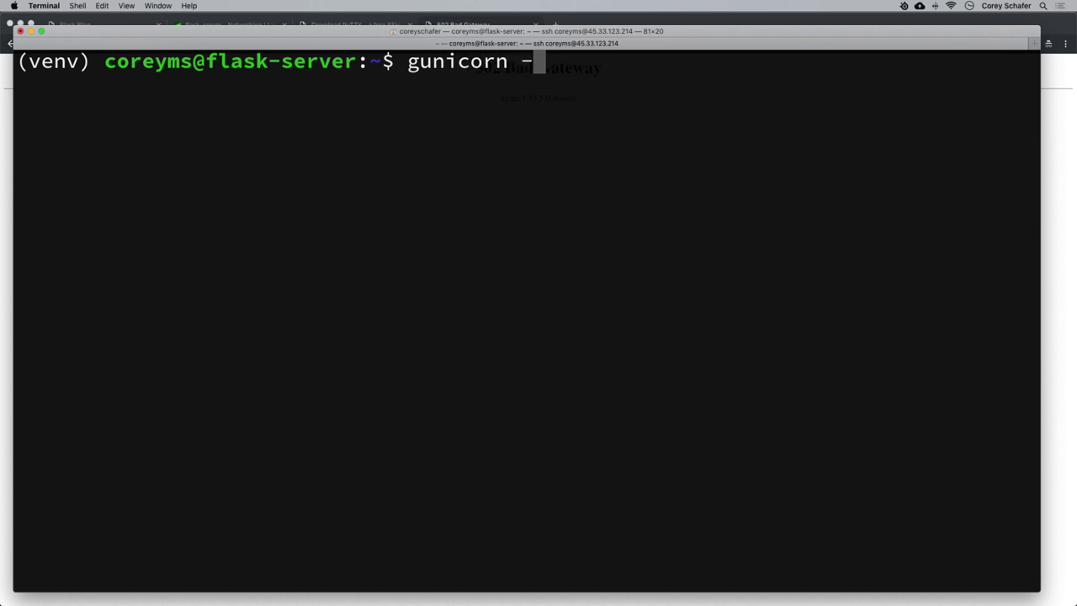
pyautogui.write('w ')
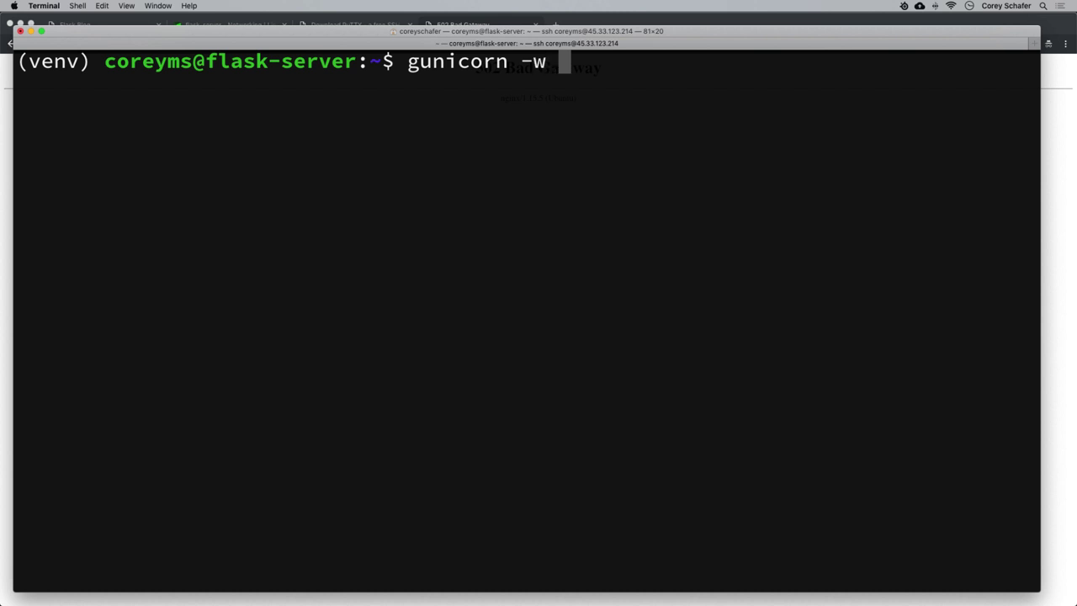
pyautogui.write('3')
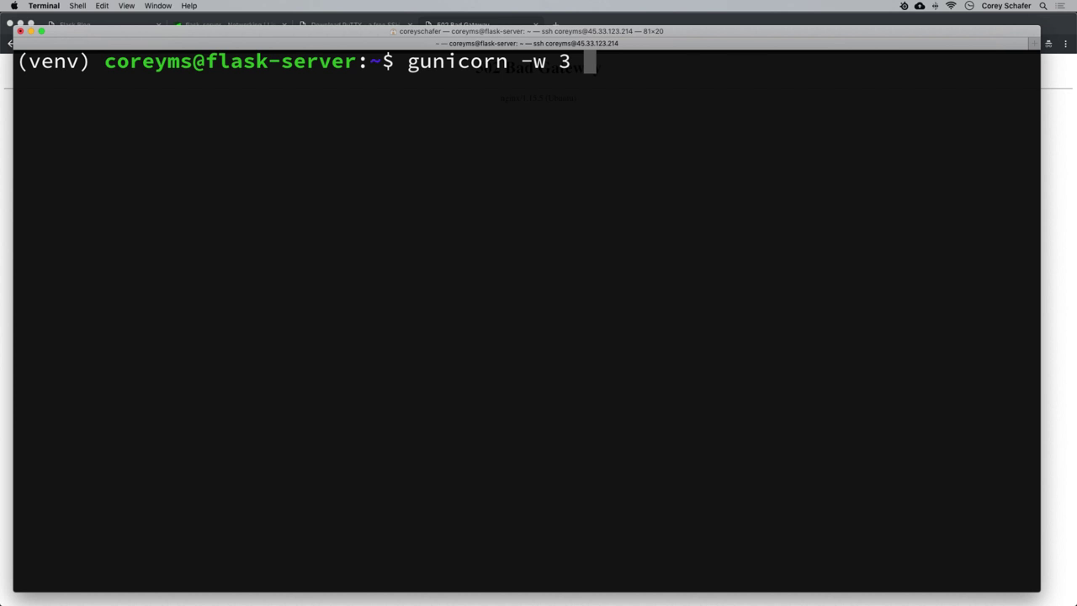
pyautogui.write('run')
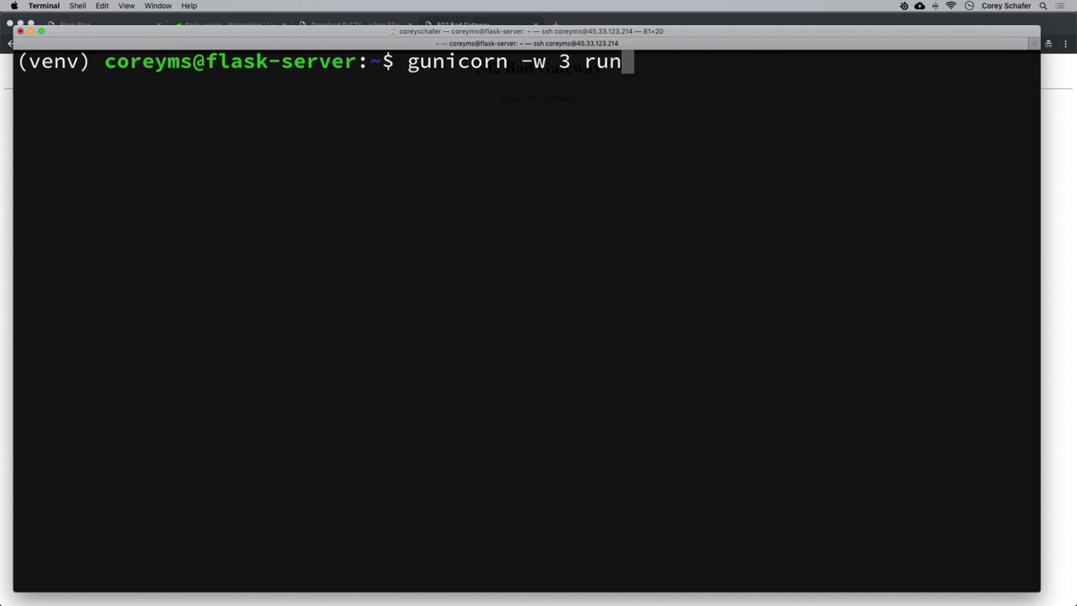
pyautogui.write(':')
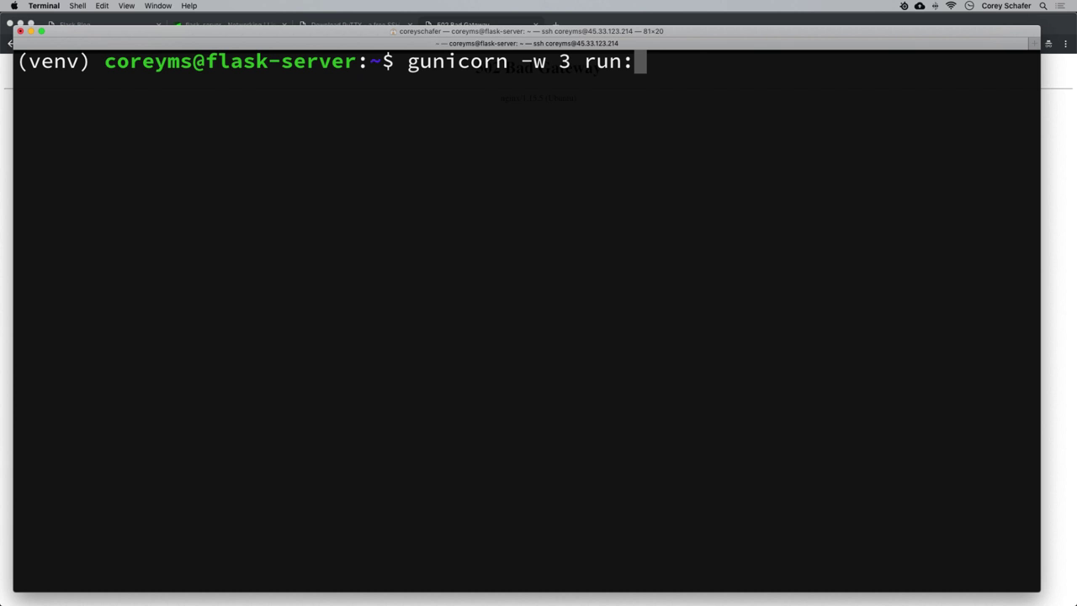
pyautogui.write('app')
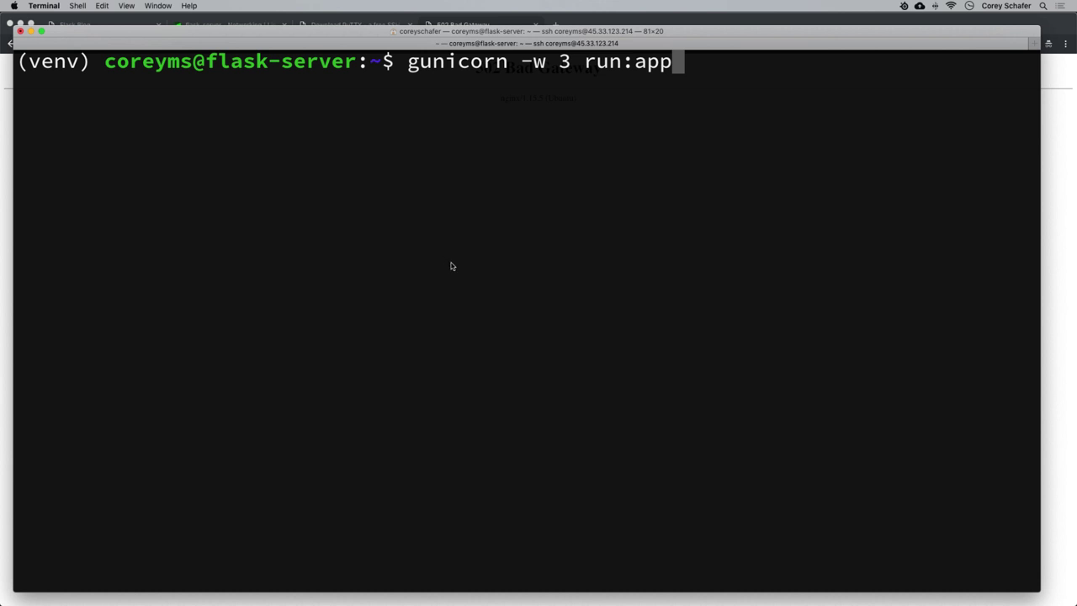
# Point out the -w 3 workers option, then erase the drafted gunicorn command.
pyautogui.moveTo(522, 62); pyautogui.dragTo(569, 69)
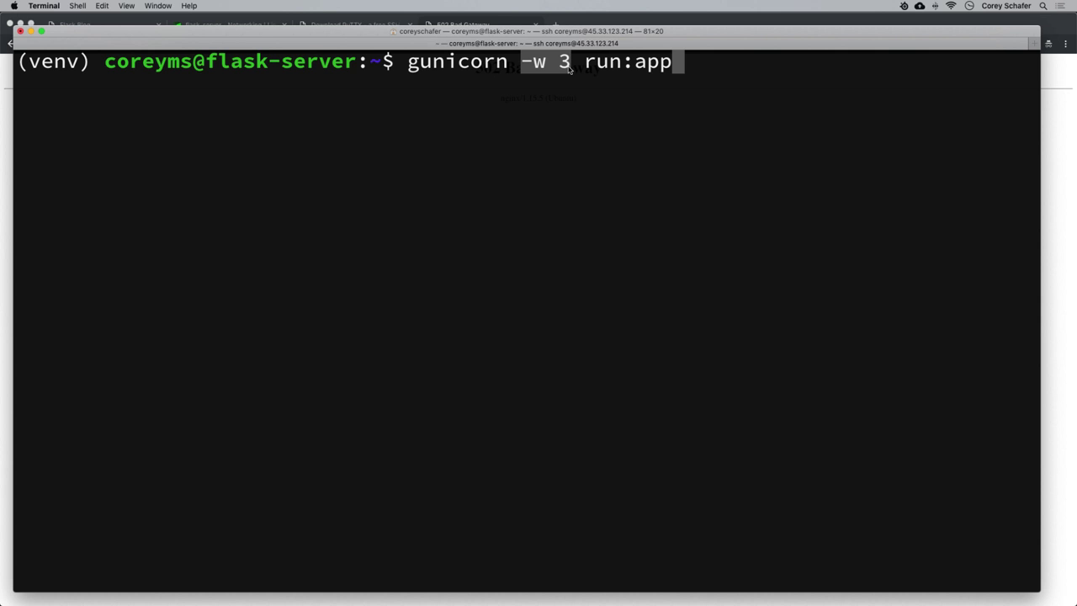
pyautogui.click(568, 69)
pyautogui.press('BackSpace')
pyautogui.press('BackSpace')
pyautogui.press('BackSpace')
pyautogui.press('BackSpace')
pyautogui.press('BackSpace')
pyautogui.press('BackSpace')
pyautogui.press('BackSpace')
pyautogui.press('BackSpace')
pyautogui.press('BackSpace')
pyautogui.press('BackSpace')
pyautogui.press('BackSpace')
pyautogui.press('BackSpace')
pyautogui.press('BackSpace')
pyautogui.press('BackSpace')
pyautogui.press('BackSpace')
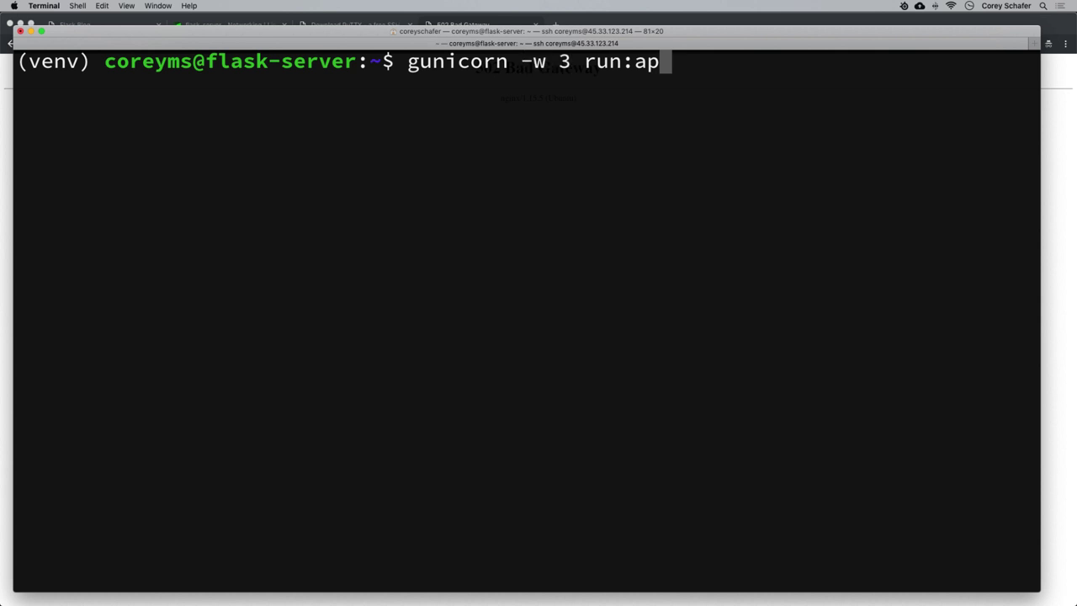
pyautogui.press('BackSpace')
pyautogui.press('BackSpace')
pyautogui.press('BackSpace')
pyautogui.press('BackSpace')
pyautogui.press('BackSpace')
pyautogui.press('BackSpace')
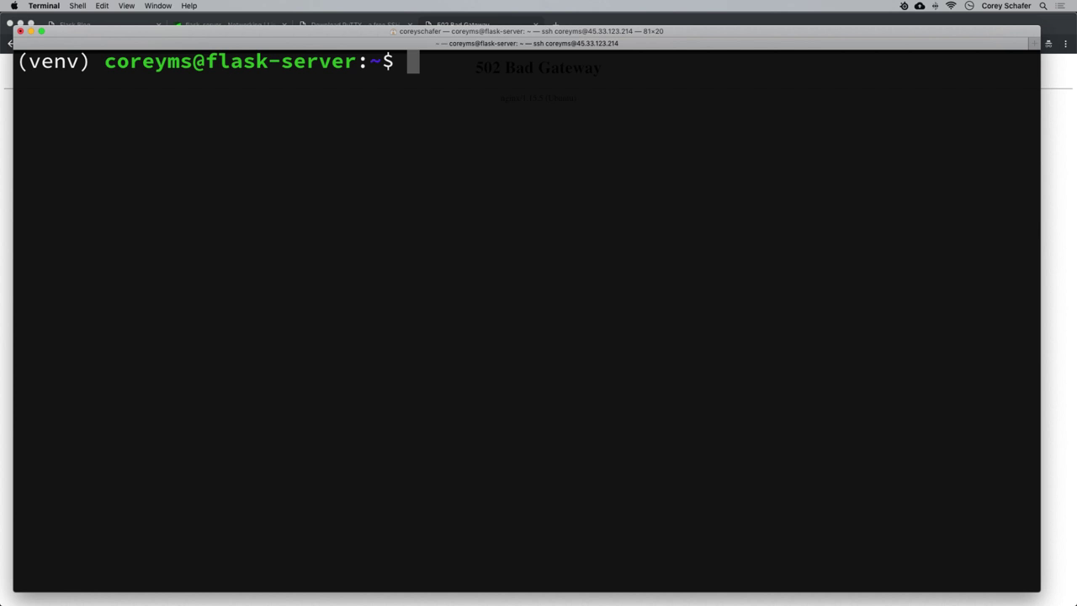
# Illustrate the worker formula (2 x num_cores) + 1 at the prompt, then erase it.
pyautogui.write('()')
pyautogui.press('Left')
pyautogui.write('2 x ')
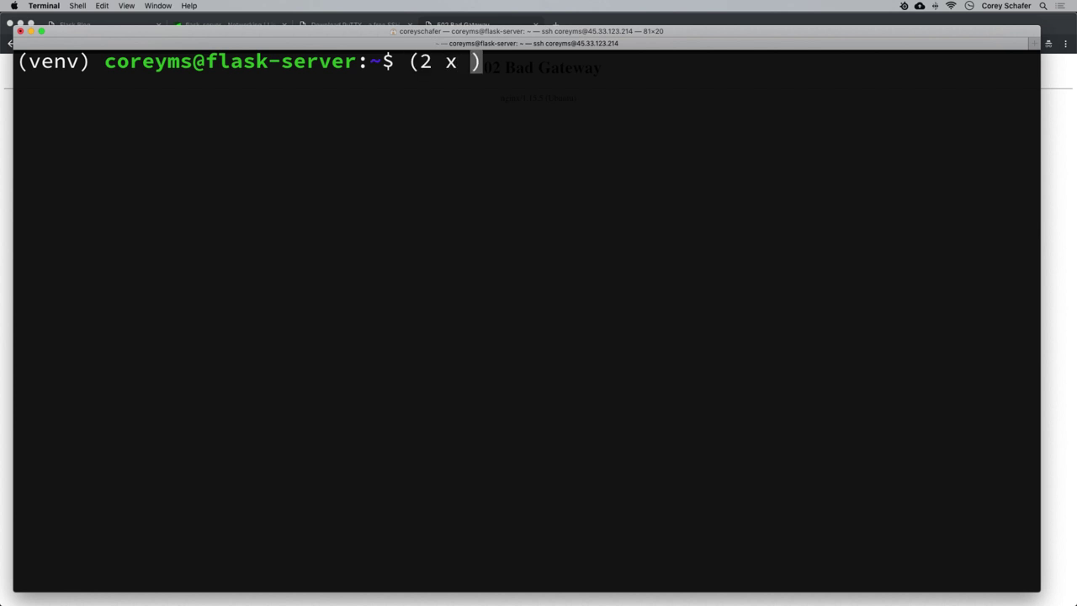
pyautogui.write('num_cores')
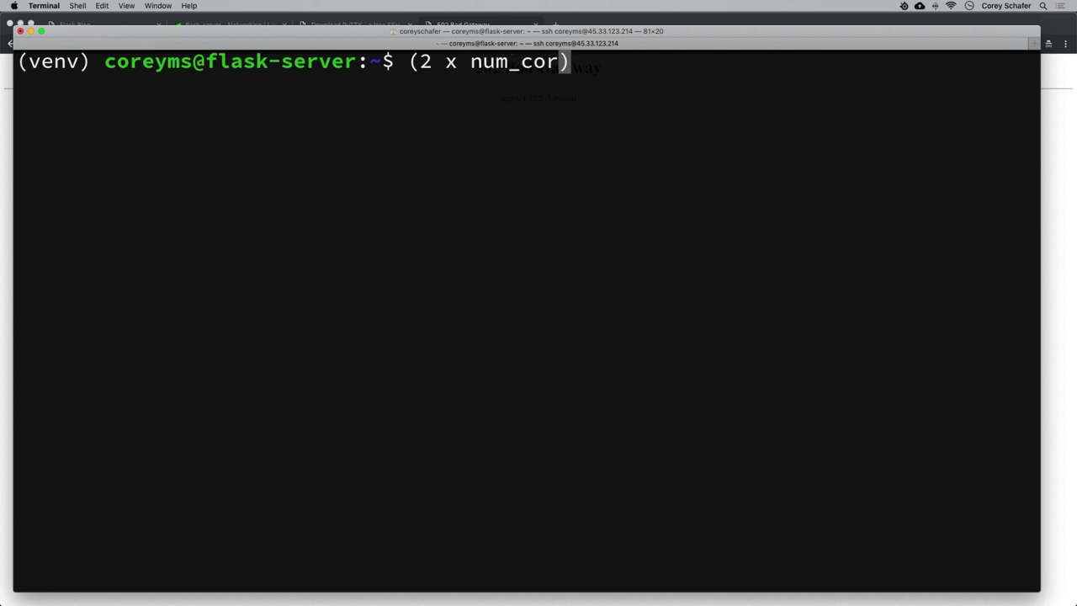
pyautogui.press('Right')
pyautogui.write('+ 1')
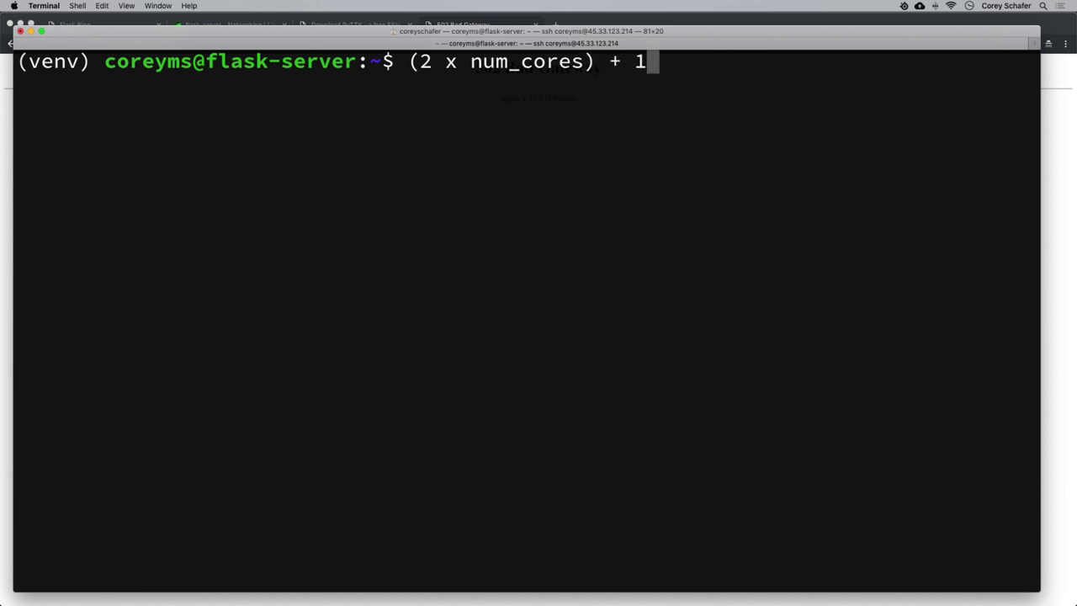
pyautogui.press('BackSpace')
pyautogui.press('BackSpace')
pyautogui.press('BackSpace')
pyautogui.press('BackSpace')
pyautogui.press('BackSpace')
pyautogui.press('BackSpace')
pyautogui.press('BackSpace')
pyautogui.press('BackSpace')
pyautogui.press('BackSpace')
pyautogui.press('BackSpace')
pyautogui.press('BackSpace')
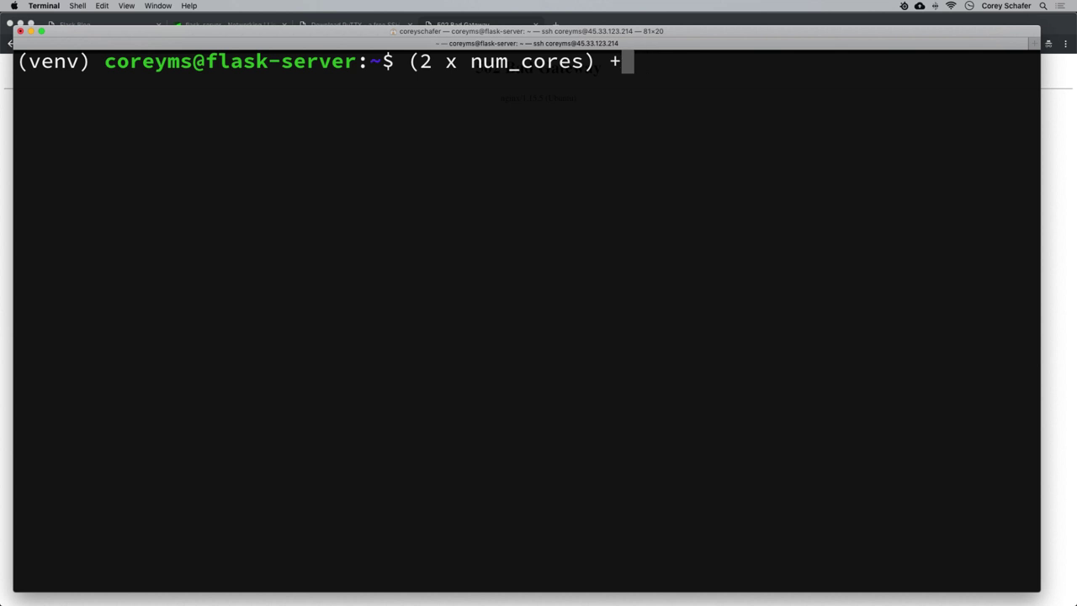
pyautogui.press('BackSpace')
pyautogui.press('BackSpace')
pyautogui.press('BackSpace')
pyautogui.press('BackSpace')
pyautogui.press('BackSpace')
pyautogui.press('BackSpace')
pyautogui.press('BackSpace')
pyautogui.press('BackSpace')
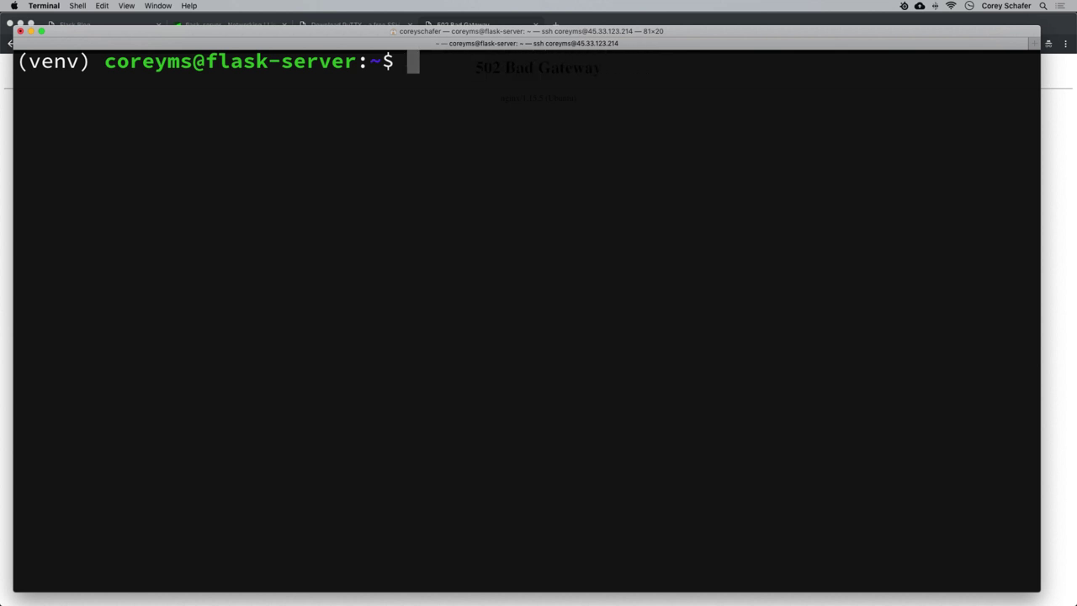
# Run nproc --all, which reports 1 processor core on the server.
pyautogui.write('nproc ')
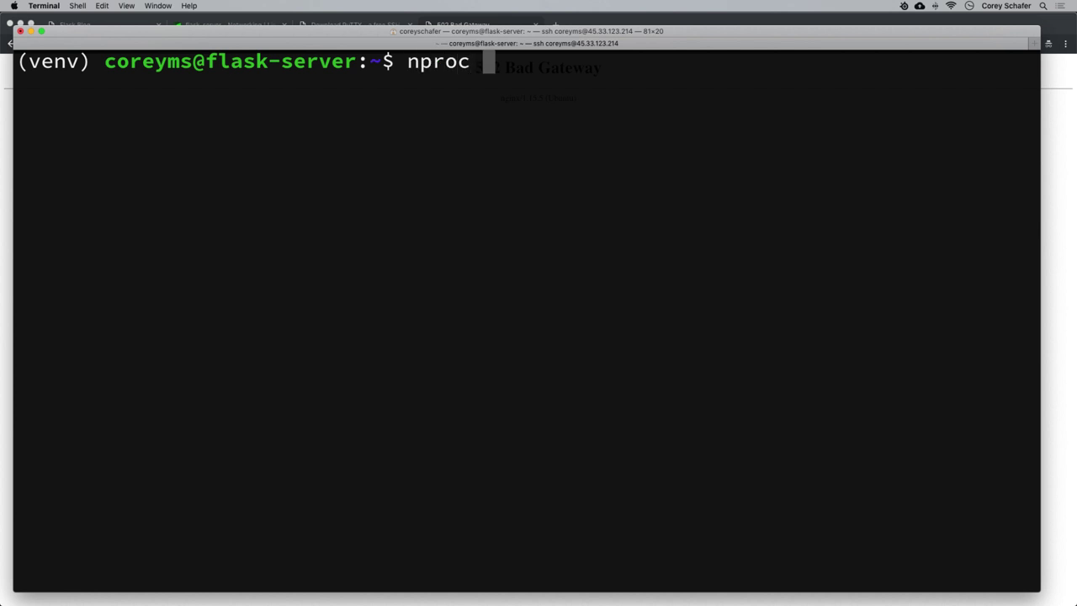
pyautogui.write('--all')
pyautogui.press('Return')
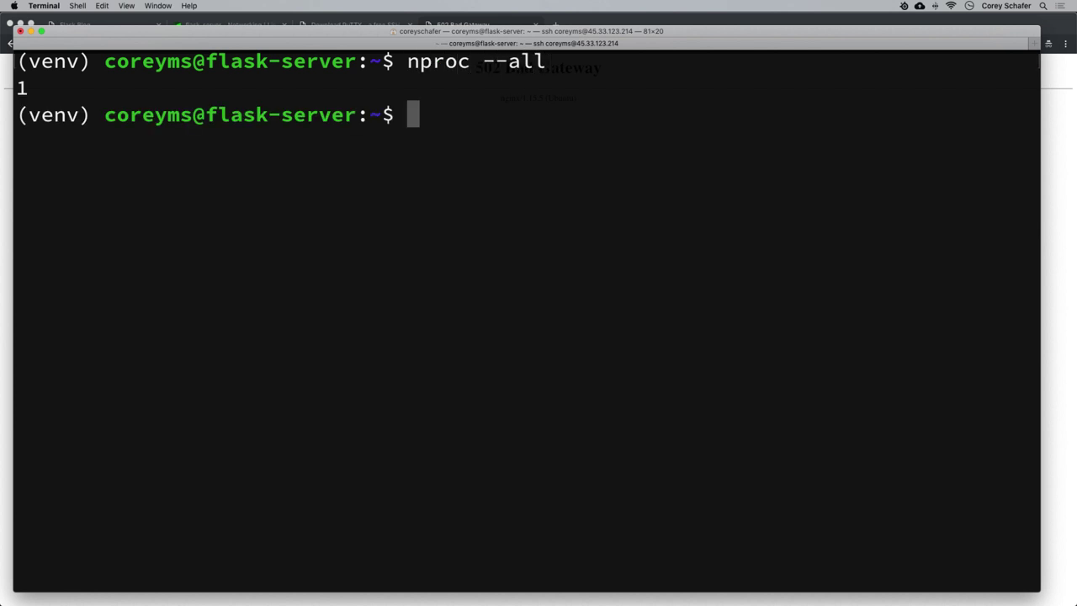
pyautogui.moveTo(15, 92); pyautogui.dragTo(38, 95)
pyautogui.click(49, 94)
pyautogui.click(42, 95)
pyautogui.write('cd ')
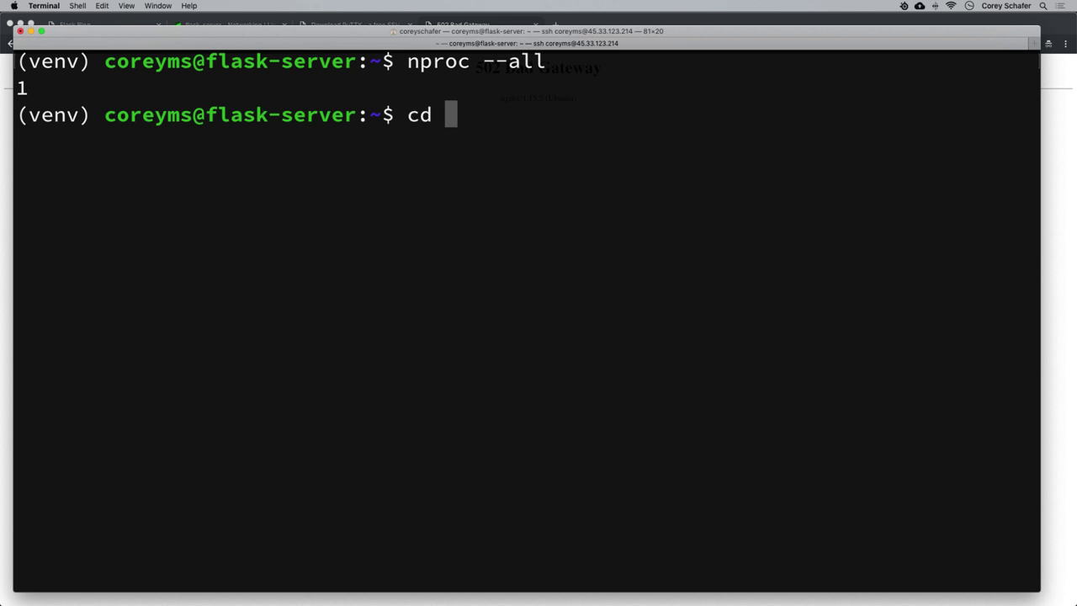
pyautogui.write('Flas')
pyautogui.press('Tab')
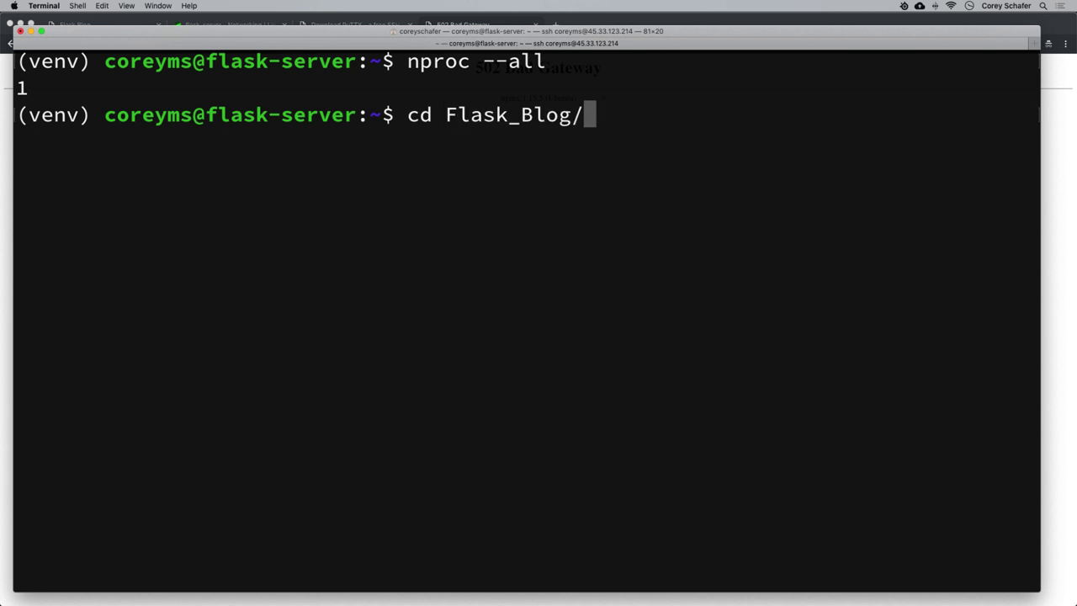
pyautogui.press('Return')
pyautogui.write('ls')
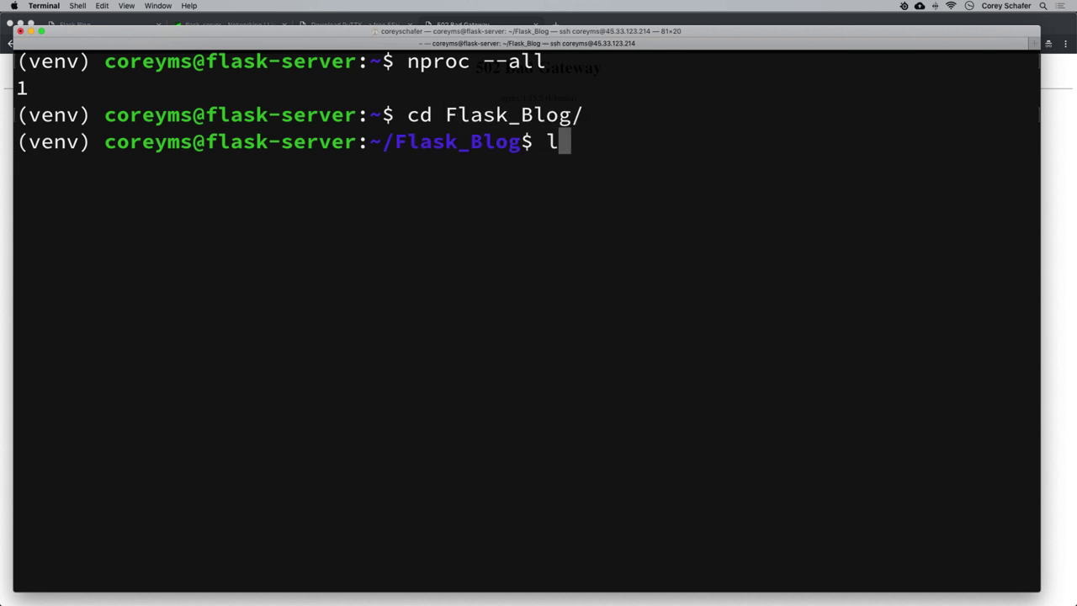
pyautogui.press('Return')
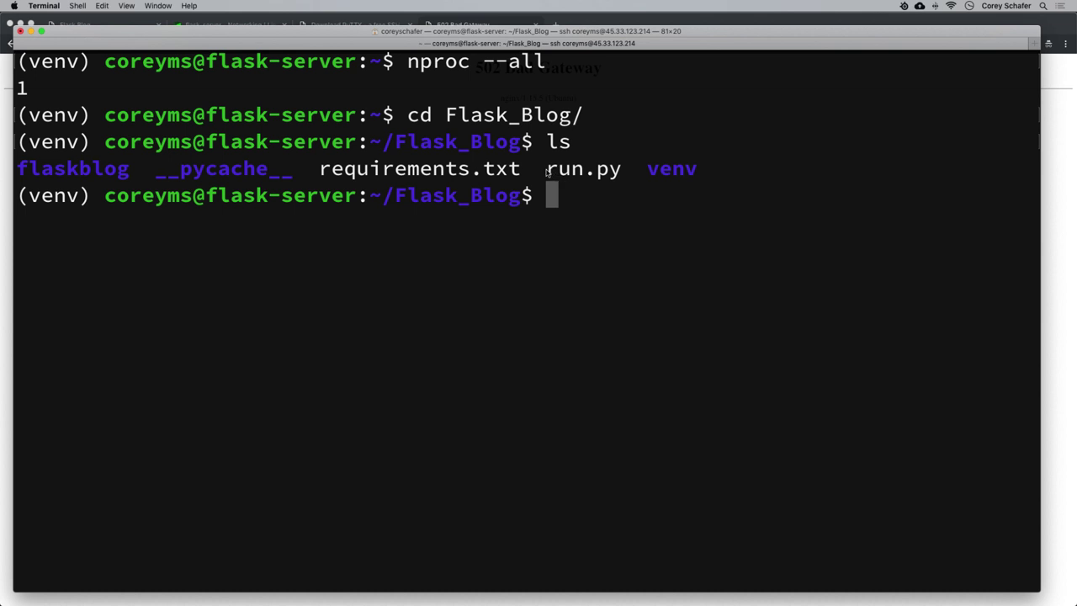
pyautogui.moveTo(547, 171); pyautogui.dragTo(624, 175)
pyautogui.click(629, 204)
pyautogui.write('cat run.py')
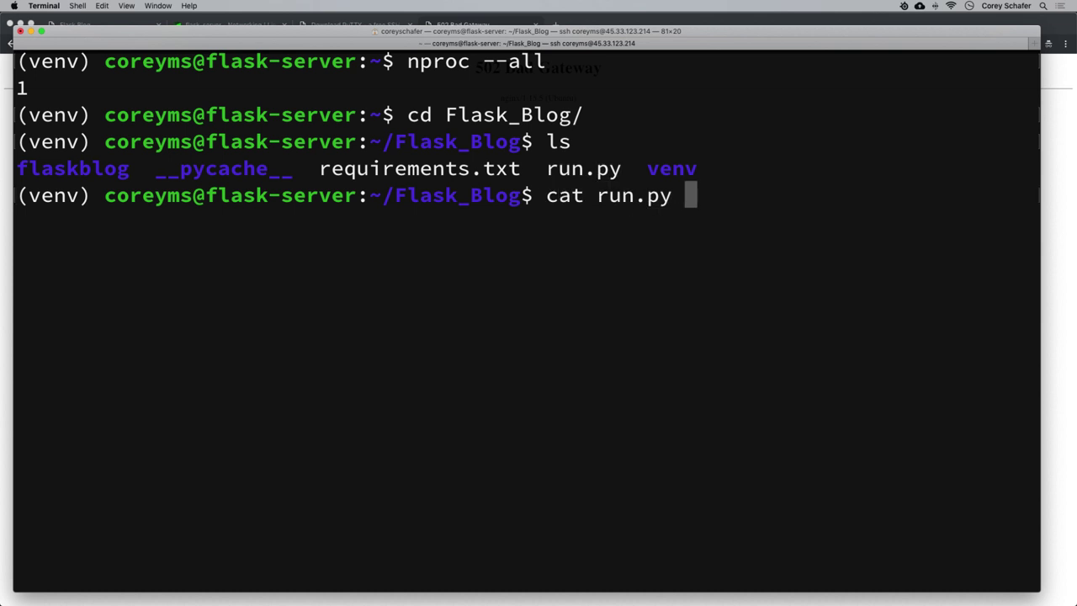
pyautogui.press('Return')
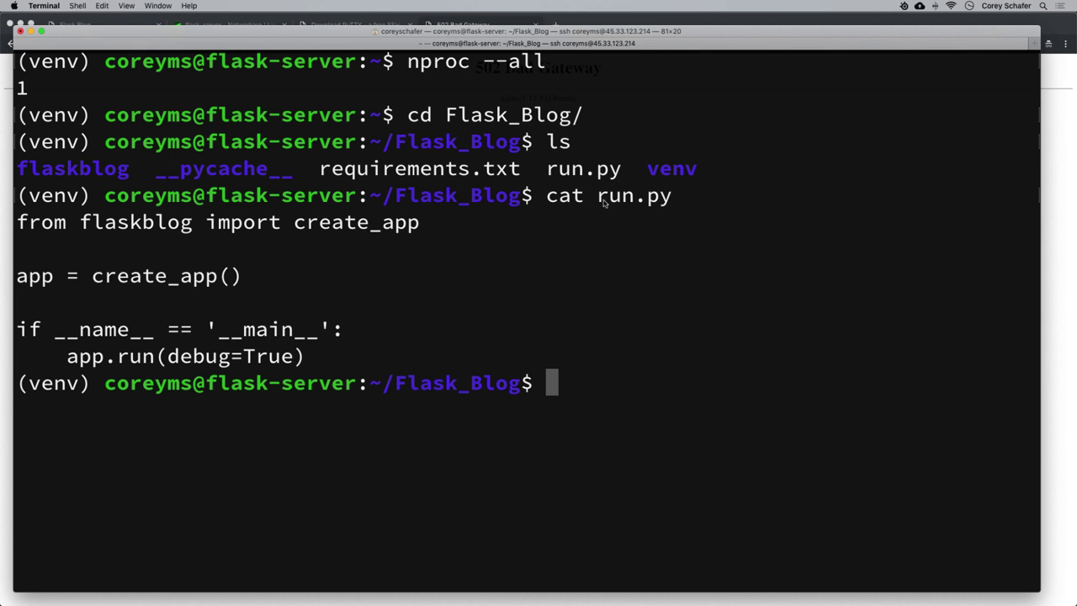
pyautogui.moveTo(598, 200); pyautogui.dragTo(697, 204)
pyautogui.click(408, 249)
pyautogui.moveTo(19, 281); pyautogui.dragTo(256, 288)
pyautogui.click(127, 279)
pyautogui.moveTo(93, 278); pyautogui.dragTo(264, 283)
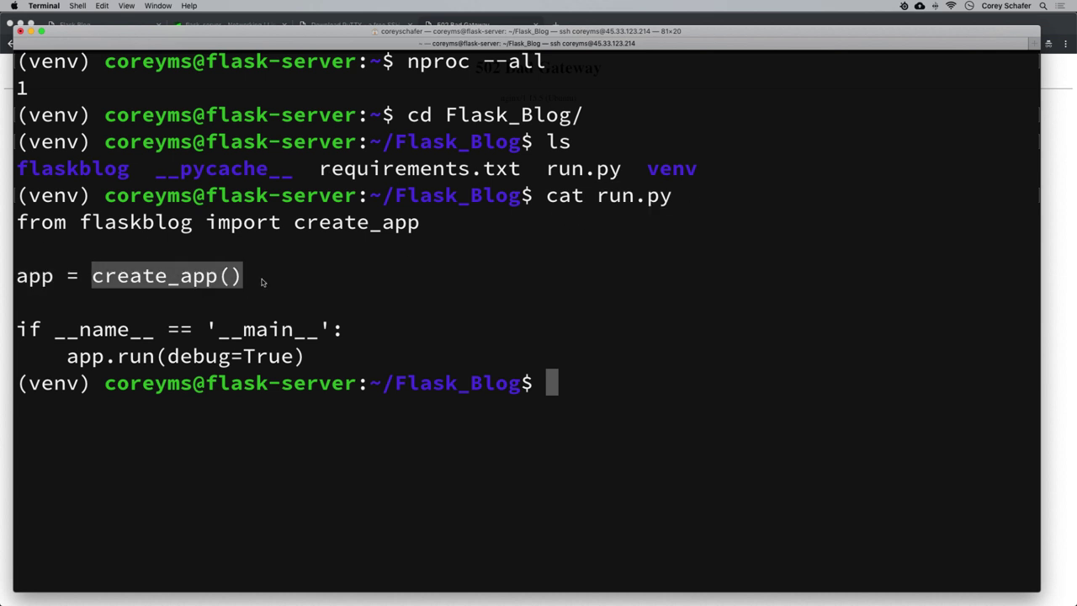
pyautogui.click(186, 285)
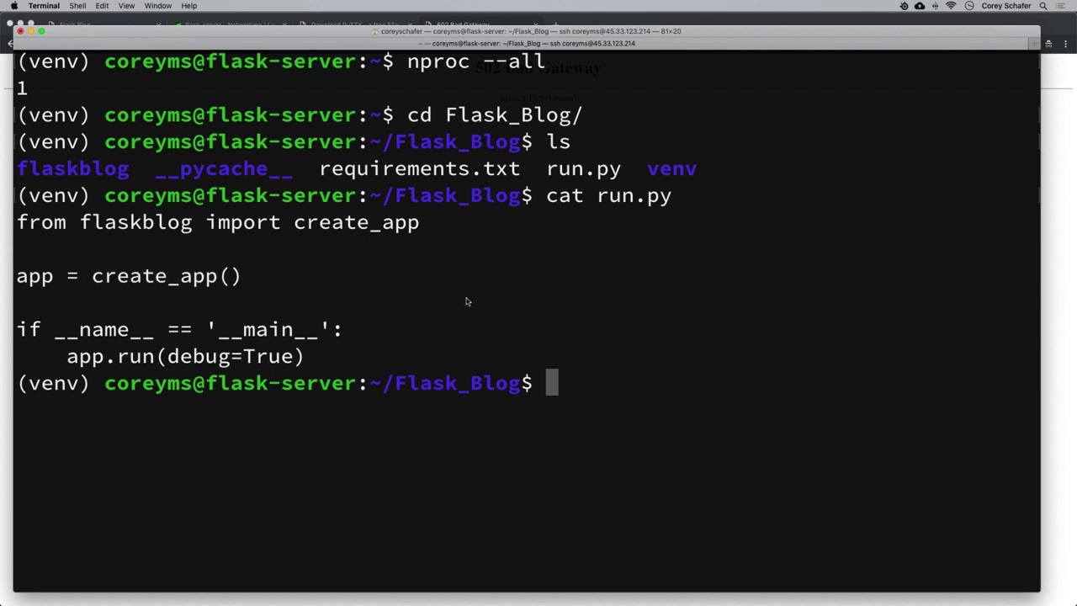
# Clear the screen and start gunicorn -w 3 run:app.
pyautogui.hotkey('ctrl', 'l')
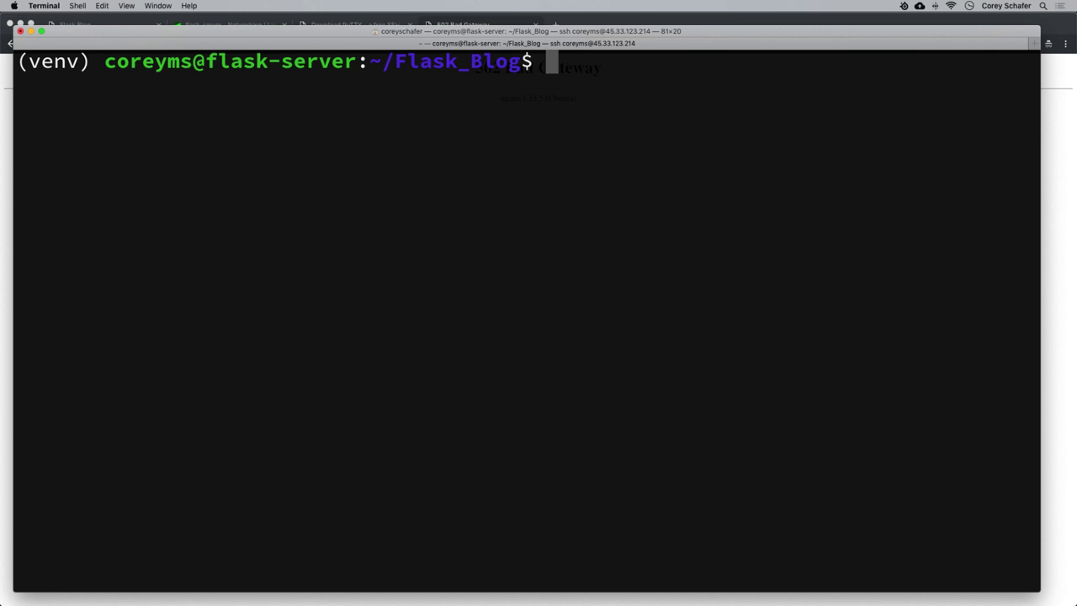
pyautogui.write('gunic')
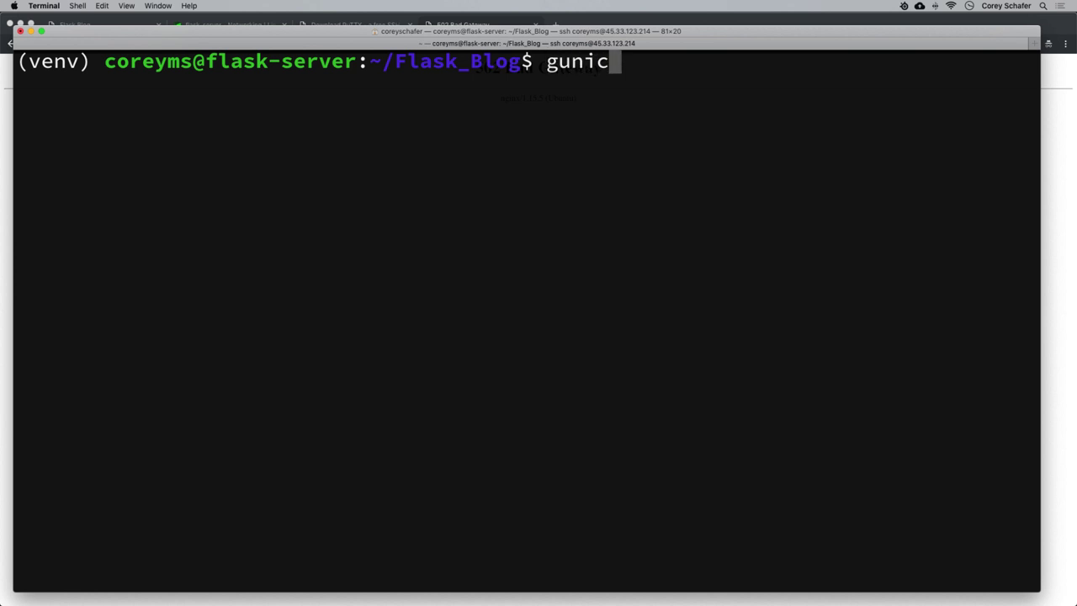
pyautogui.write('orn -w ')
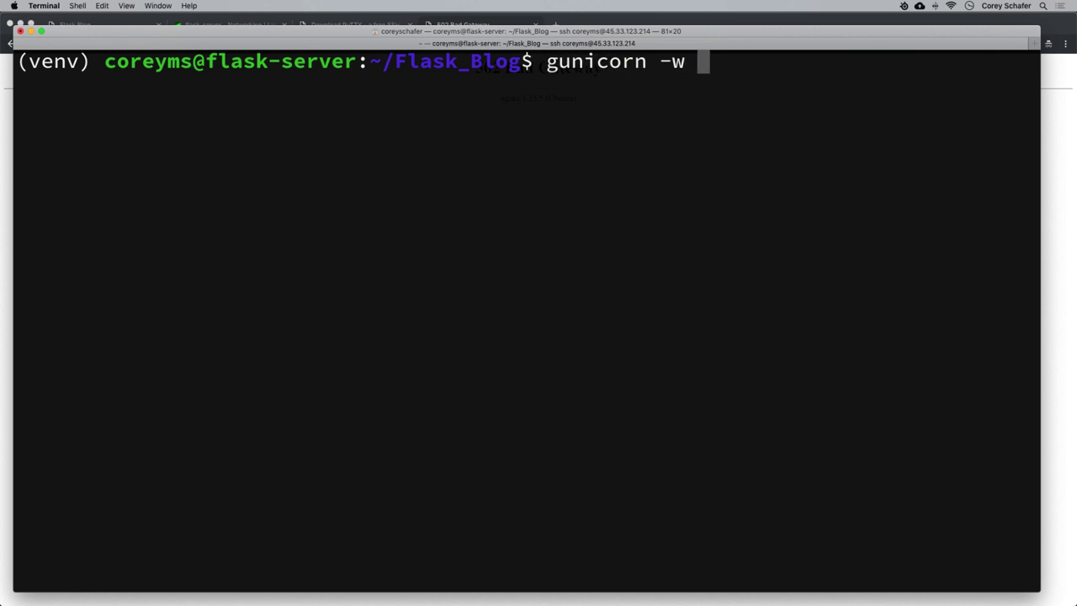
pyautogui.write('3 run')
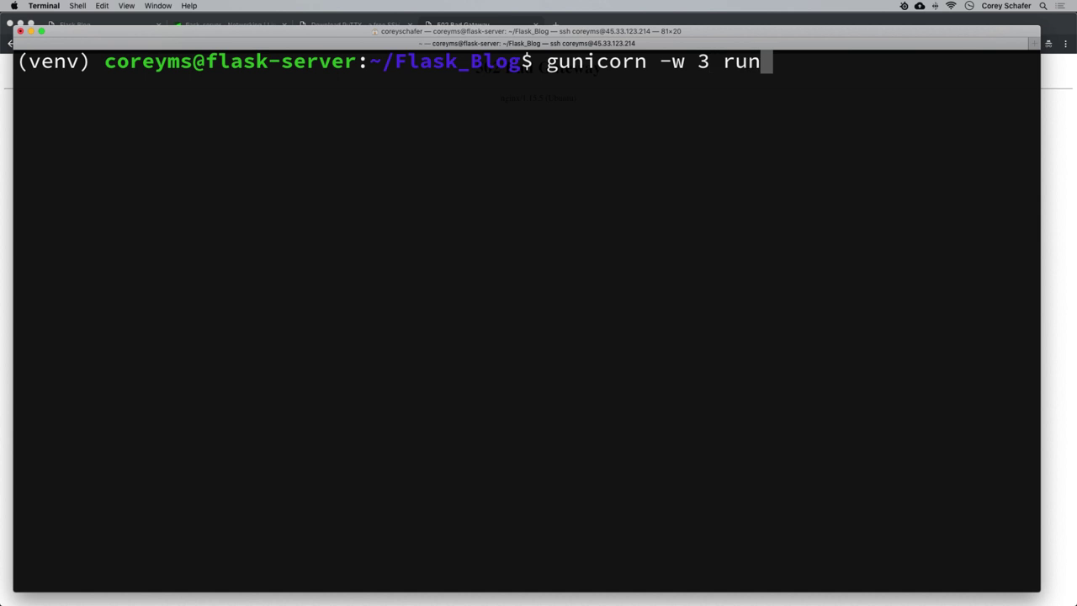
pyautogui.write(':app')
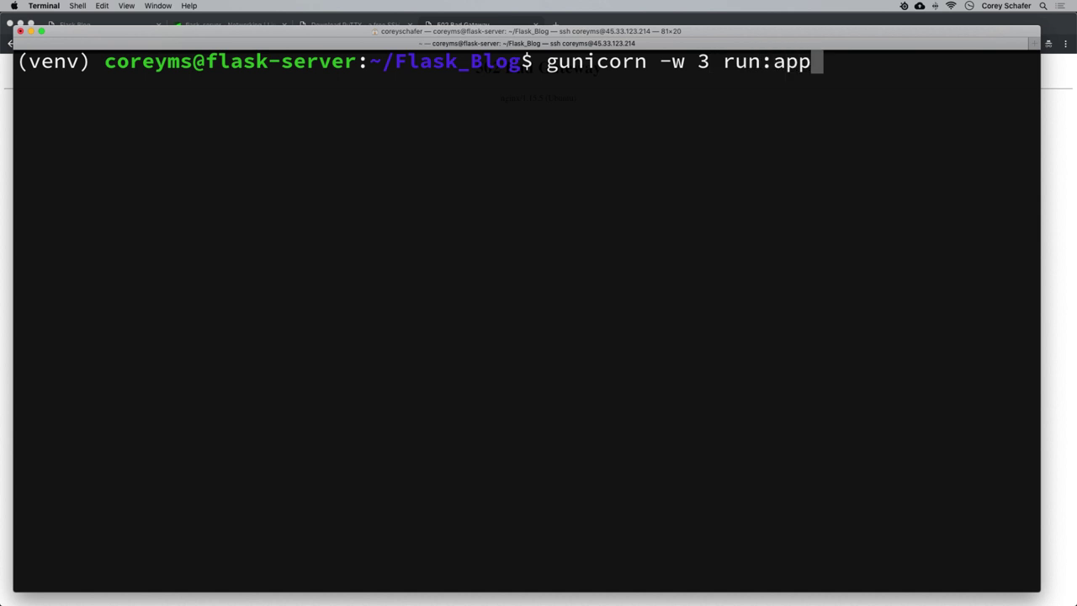
pyautogui.moveTo(773, 63); pyautogui.dragTo(830, 69)
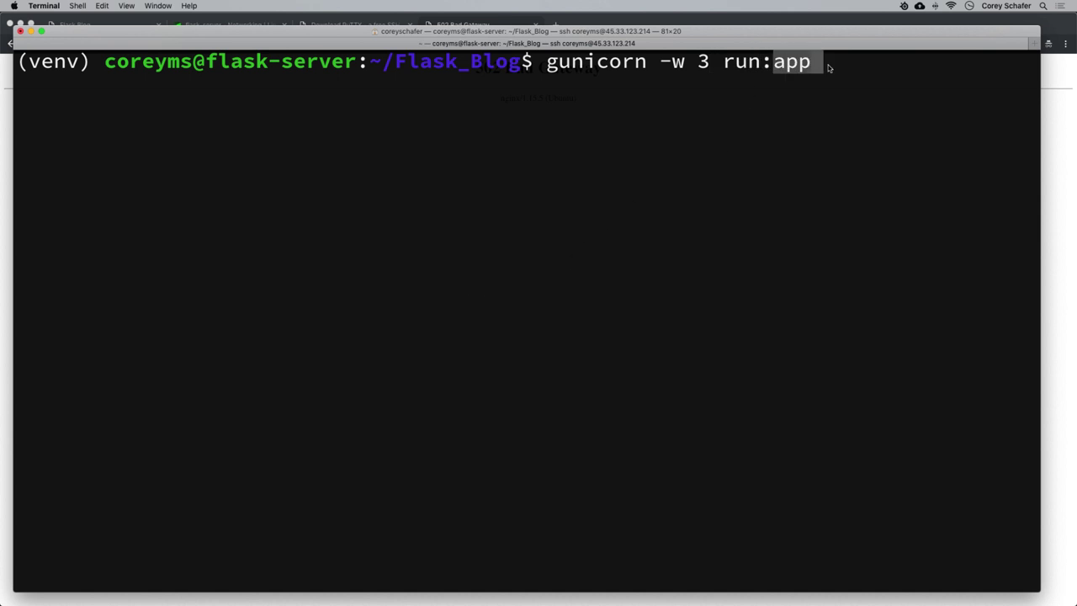
pyautogui.click(833, 73)
pyautogui.press('Return')
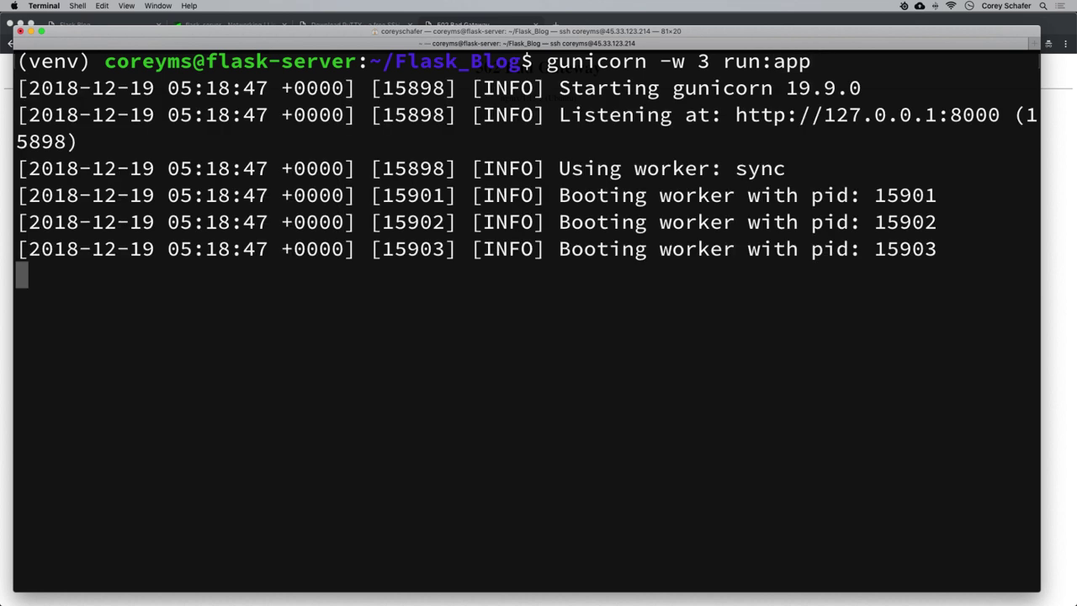
# Point out gunicorn's 127.0.0.1:8000 listening address and its booting worker lines.
pyautogui.scroll(4, 669, 239)
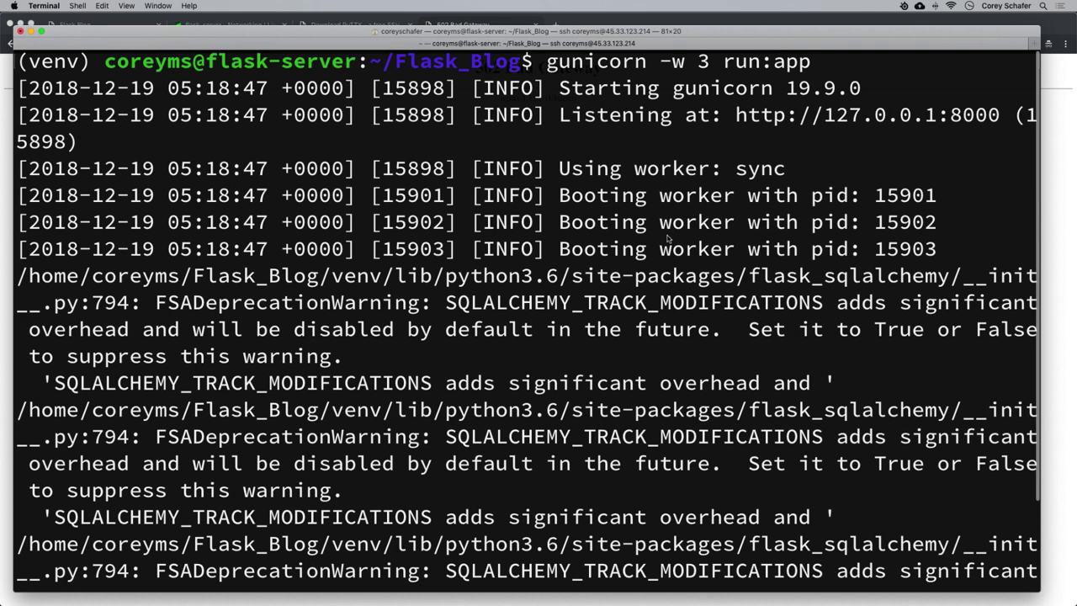
pyautogui.moveTo(565, 118); pyautogui.dragTo(1001, 125)
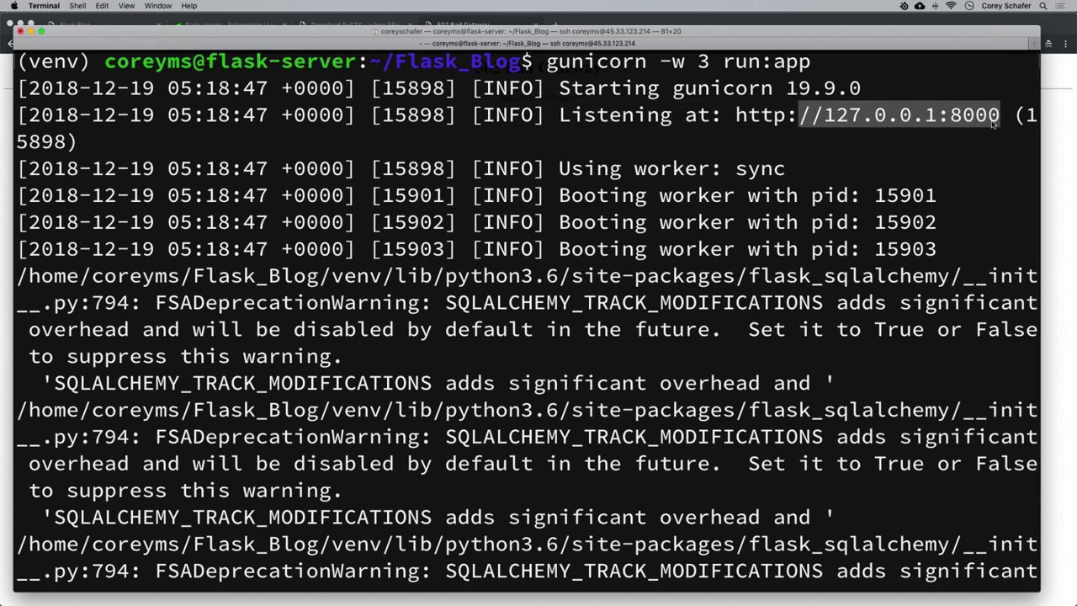
pyautogui.click(967, 126)
pyautogui.moveTo(567, 200); pyautogui.dragTo(831, 204)
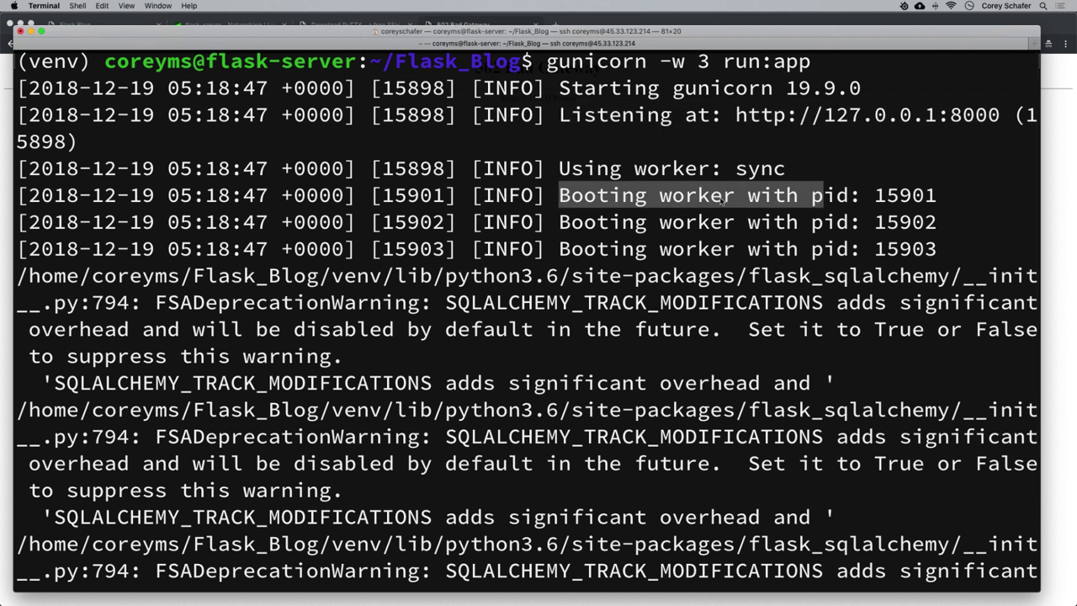
pyautogui.click(733, 202)
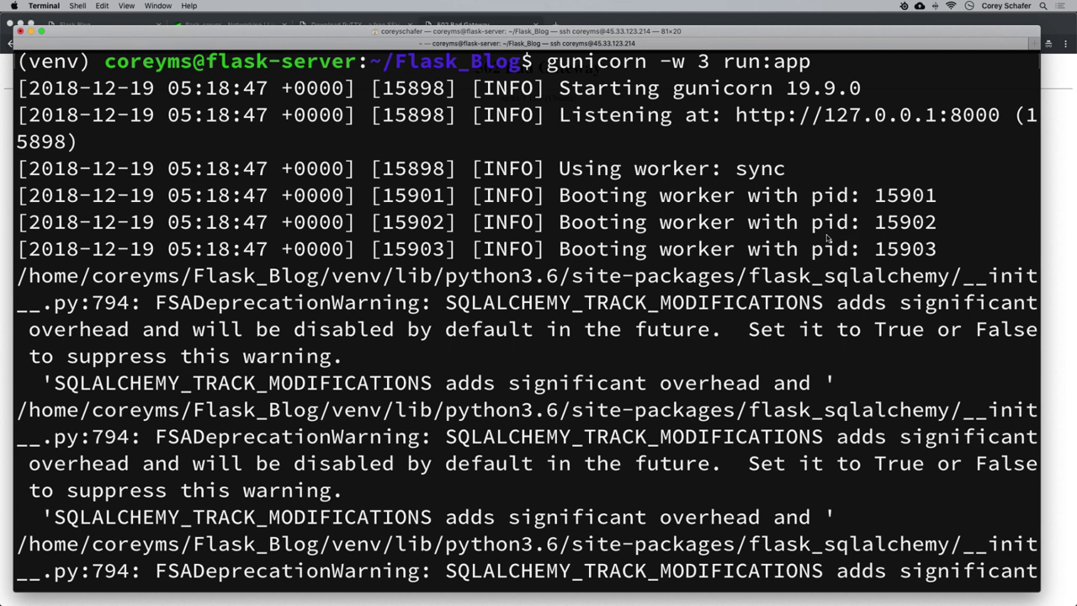
pyautogui.click(5, 340)
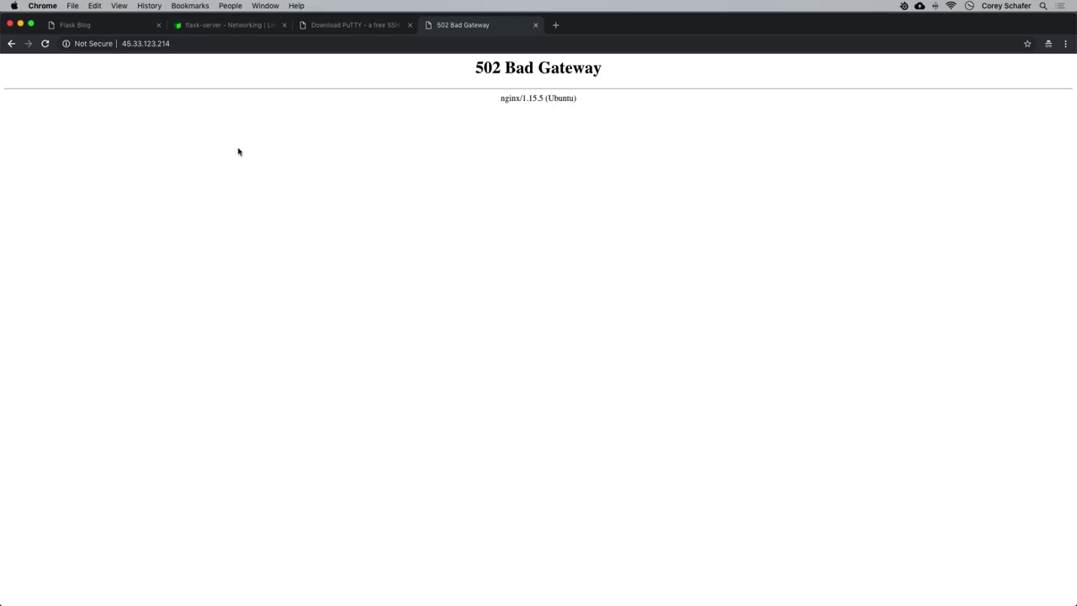
# Reload 45.33.123.214, which now loads the Flask Blog home page.
pyautogui.click(283, 45)
pyautogui.press('Return')
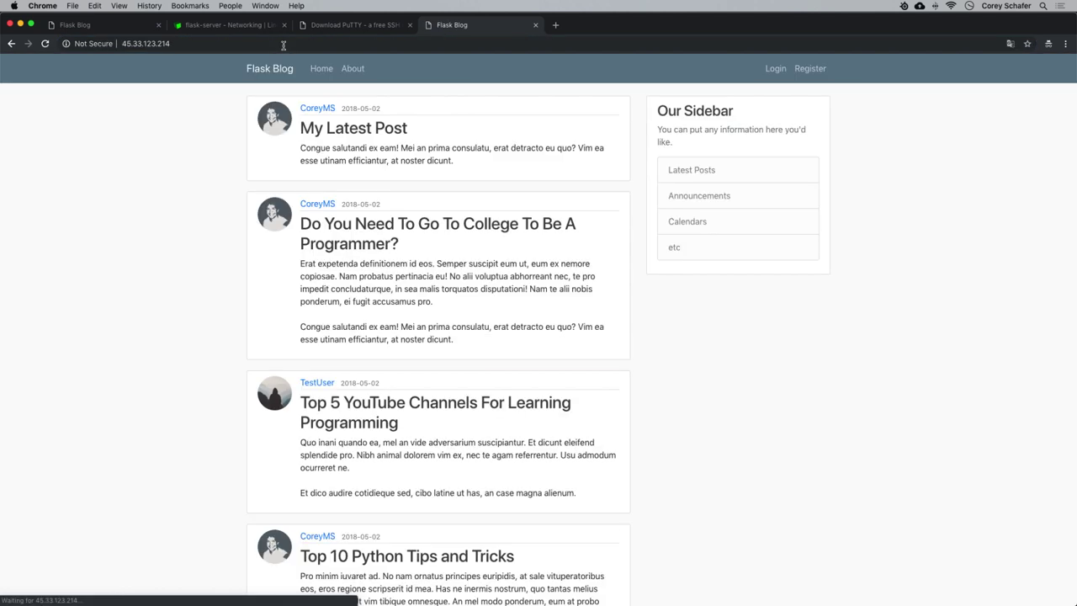
pyautogui.click(233, 45)
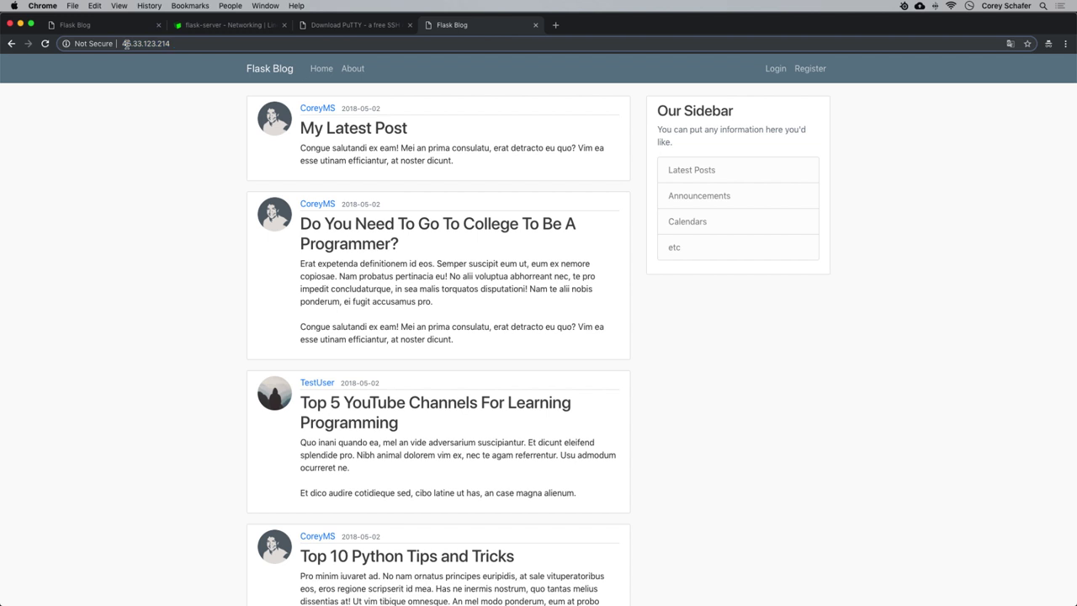
pyautogui.click(197, 44)
# Log in to the blog with the saved account e-mail and the account password.
pyautogui.click(775, 69)
pyautogui.click(271, 155)
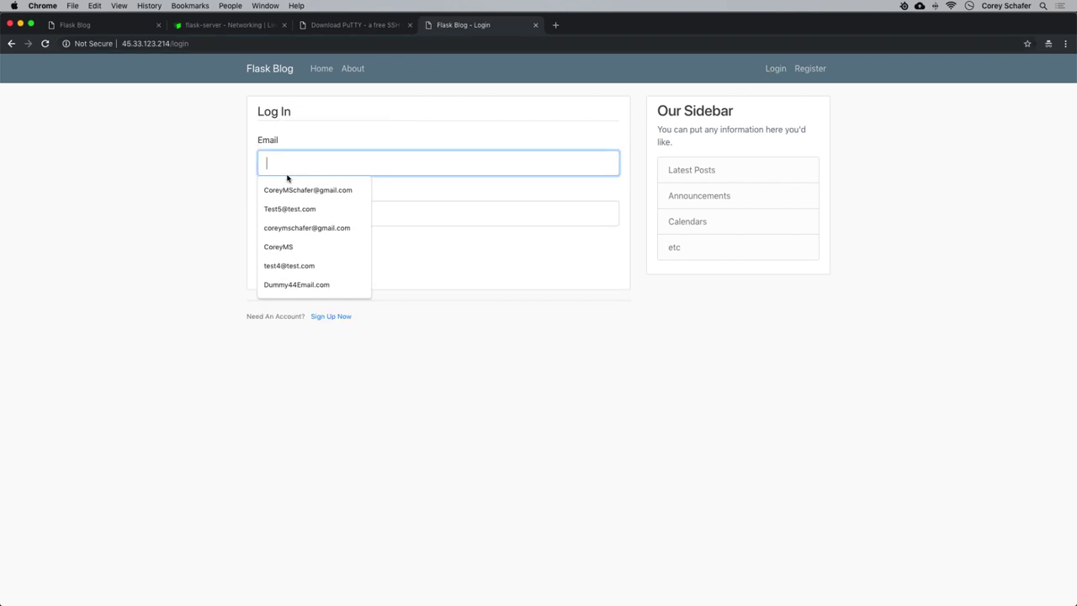
pyautogui.click(286, 187)
pyautogui.click(312, 209)
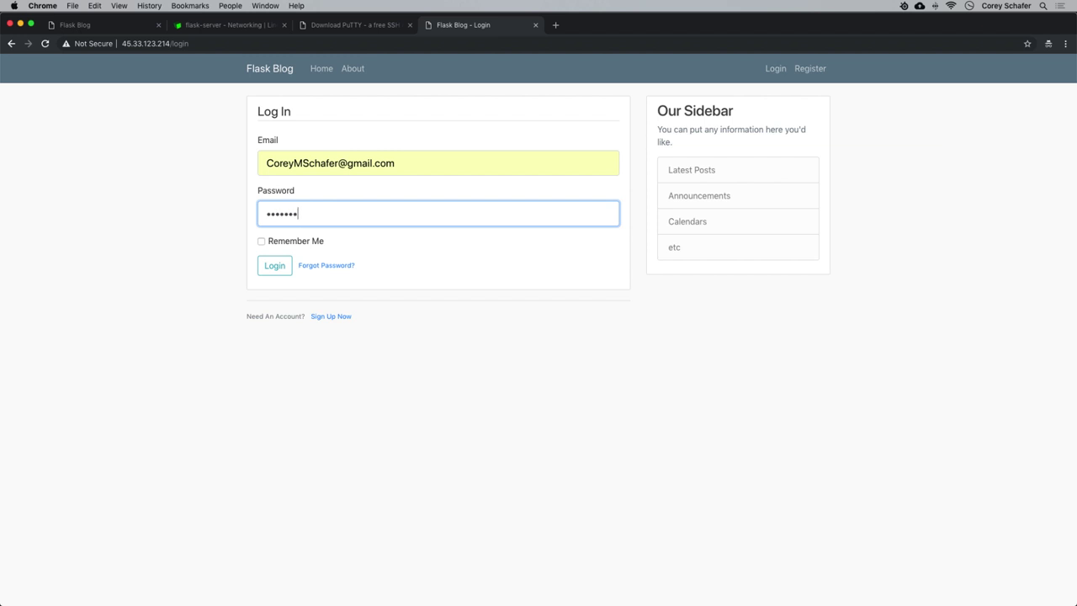
pyautogui.press('Return')
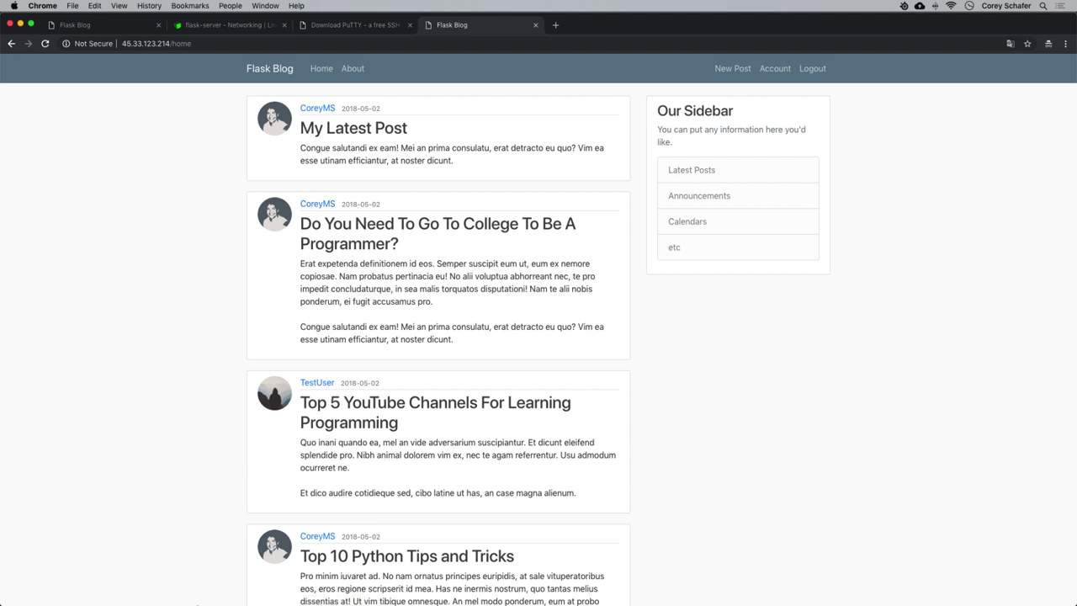
pyautogui.moveTo(209, 593)
pyautogui.click(126, 488)
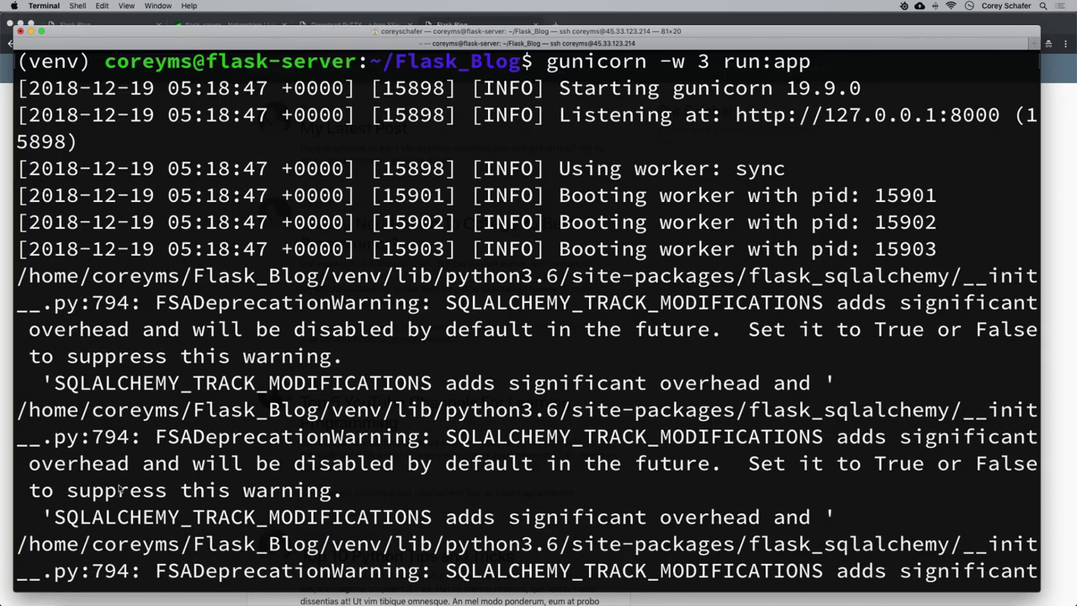
# Stop the gunicorn server with Ctrl+C so all workers exit, then return to the blog page.
pyautogui.scroll(-2, 513, 328)
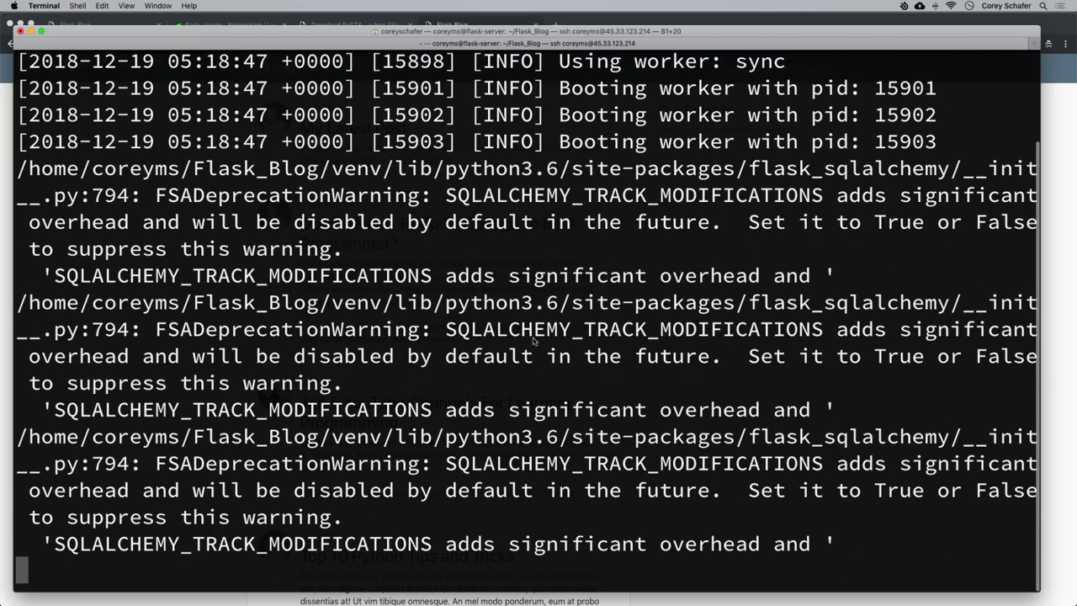
pyautogui.scroll(2, 534, 340)
pyautogui.scroll(-2, 614, 191)
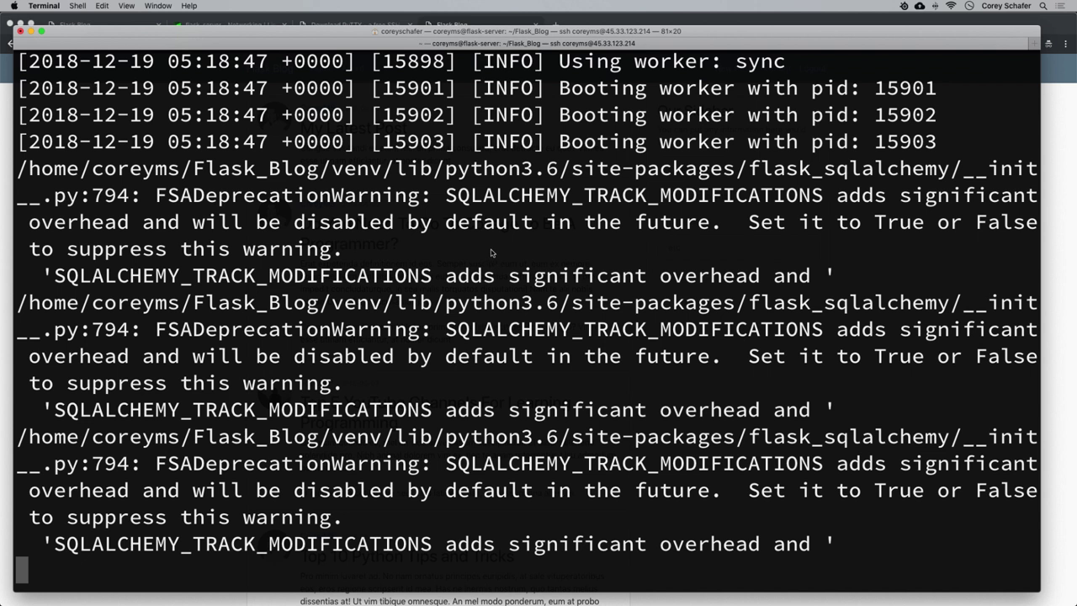
pyautogui.hotkey('ctrl', 'c')
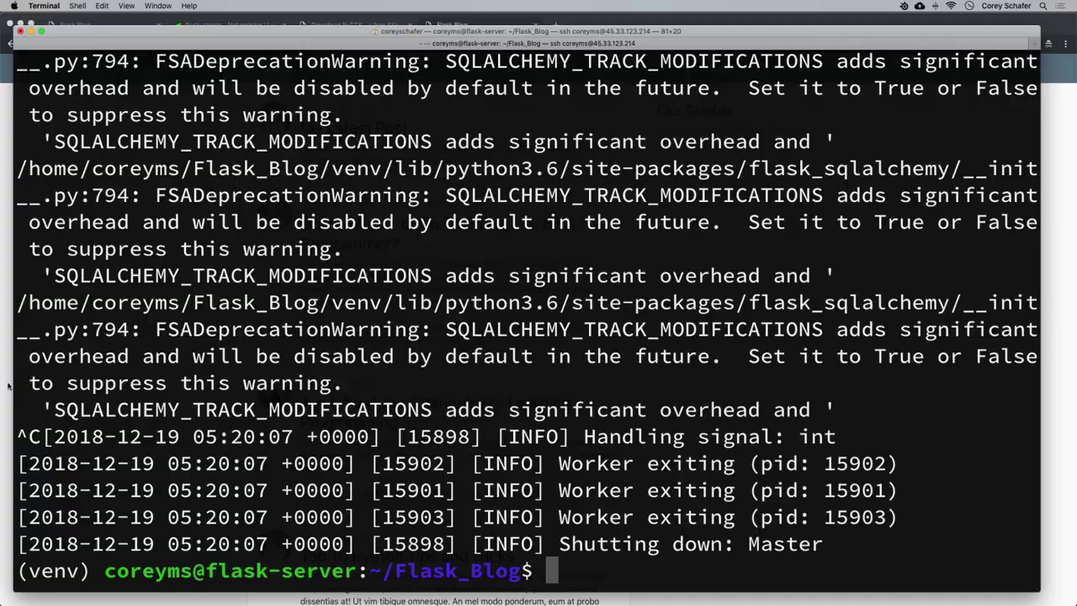
pyautogui.press('super+Tab')
pyautogui.click(218, 42)
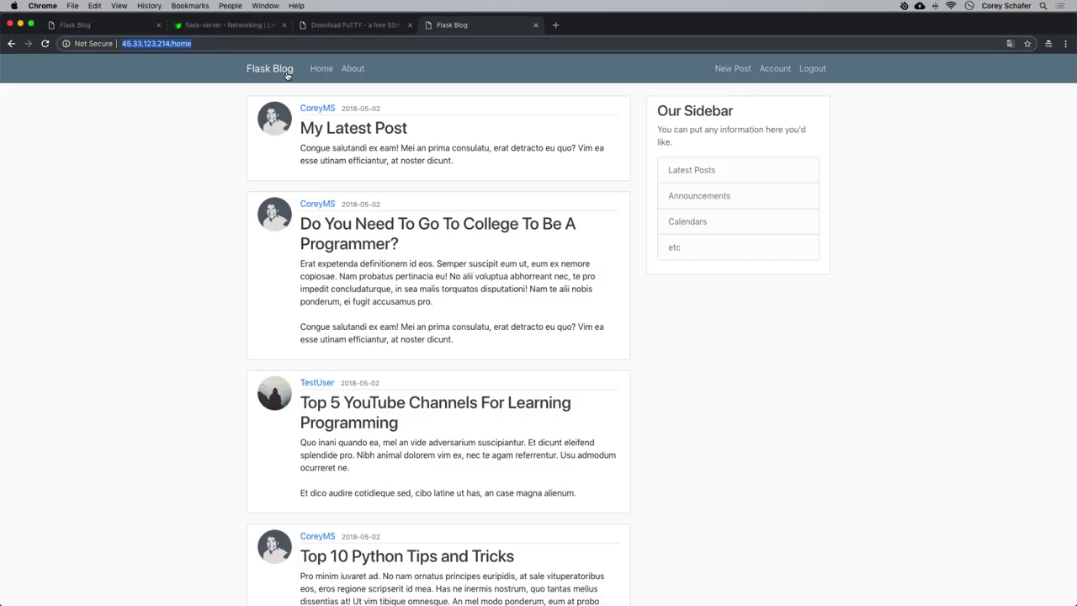
# Reload the blog home page, which again shows nginx's 502 Bad Gateway.
pyautogui.click(284, 72)
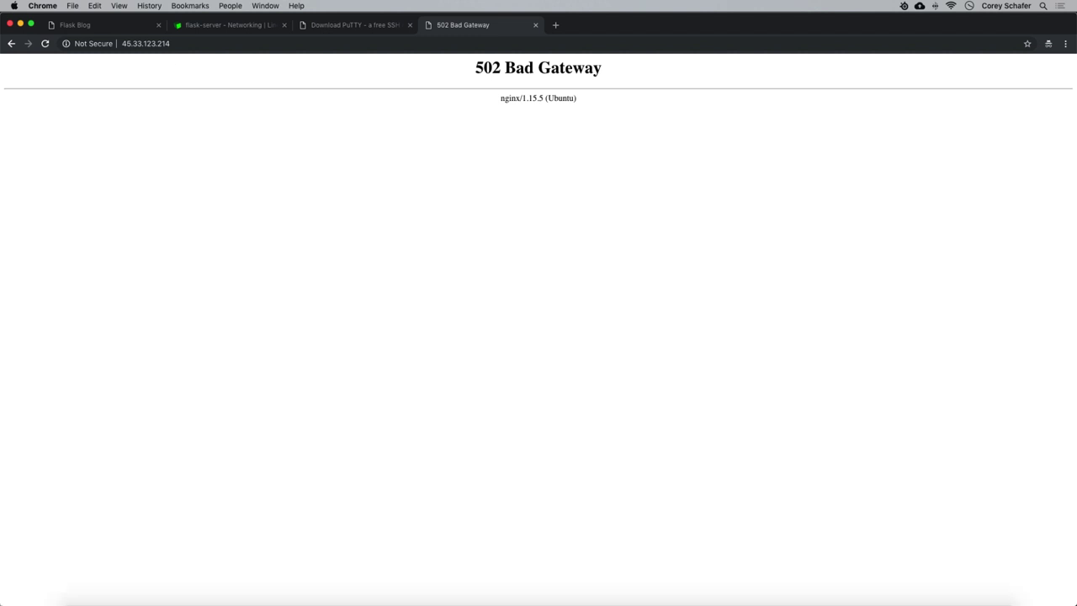
pyautogui.click(213, 581)
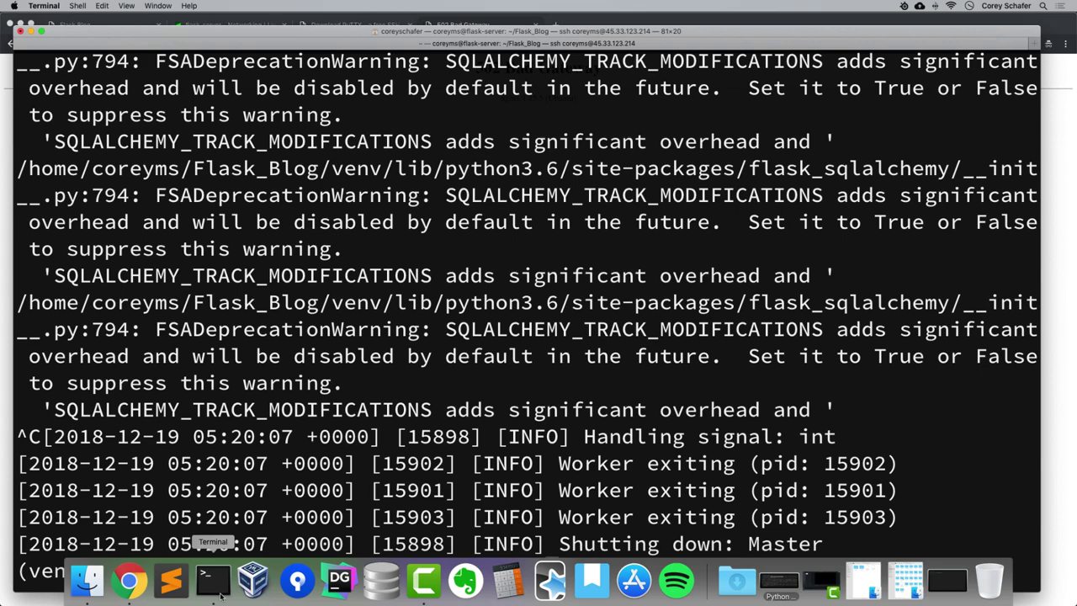
# Install supervisor with sudo apt install supervisor, confirming the dependencies, then clear the screen.
pyautogui.press('super+k')
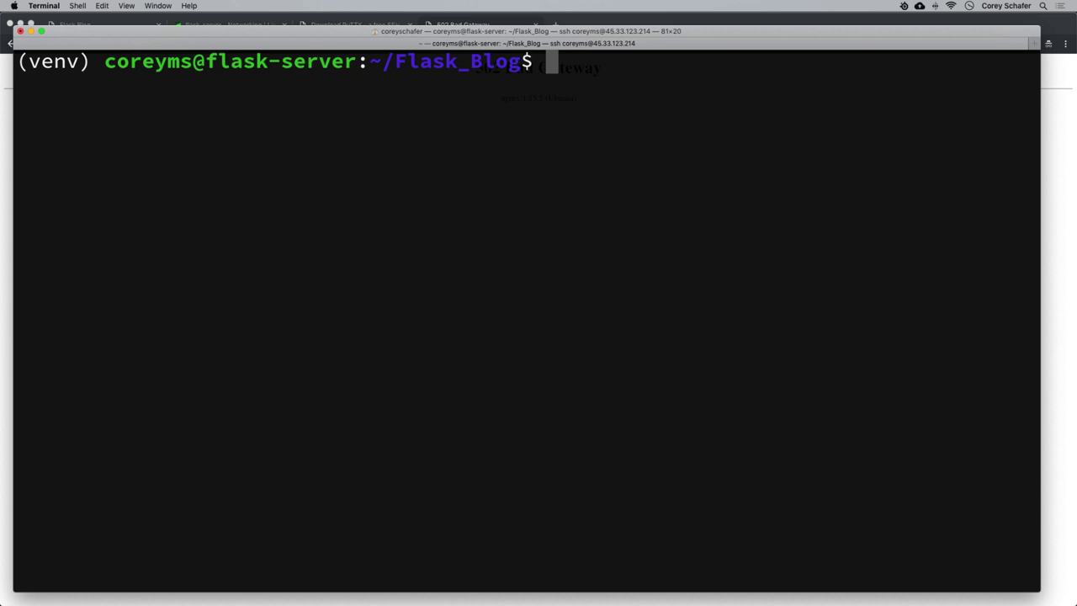
pyautogui.write('sudo')
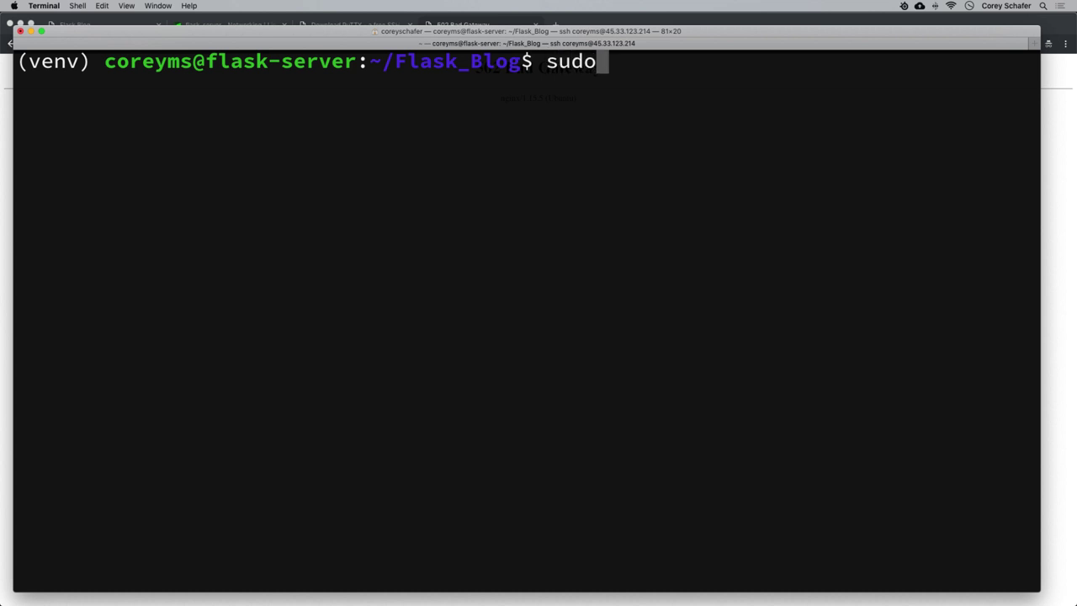
pyautogui.write(' apt install ')
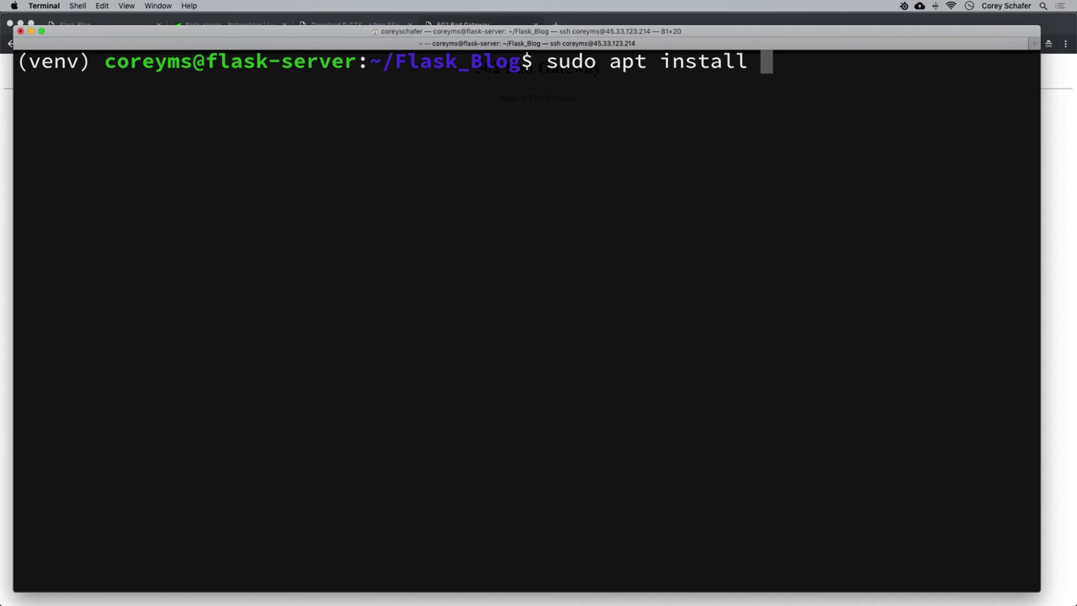
pyautogui.write('supervisor')
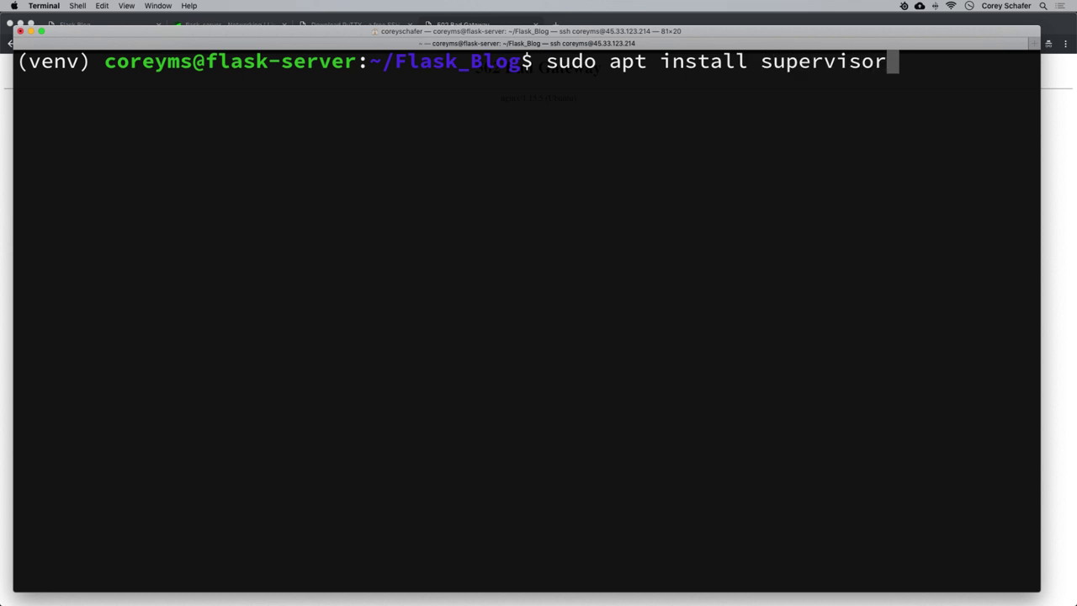
pyautogui.press('Return')
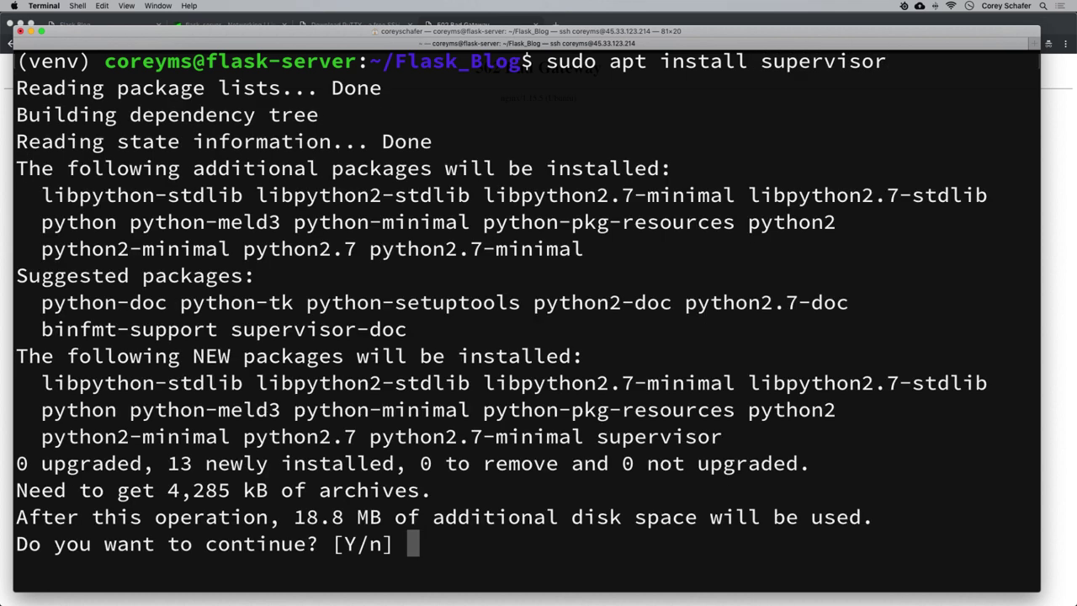
pyautogui.press('Return')
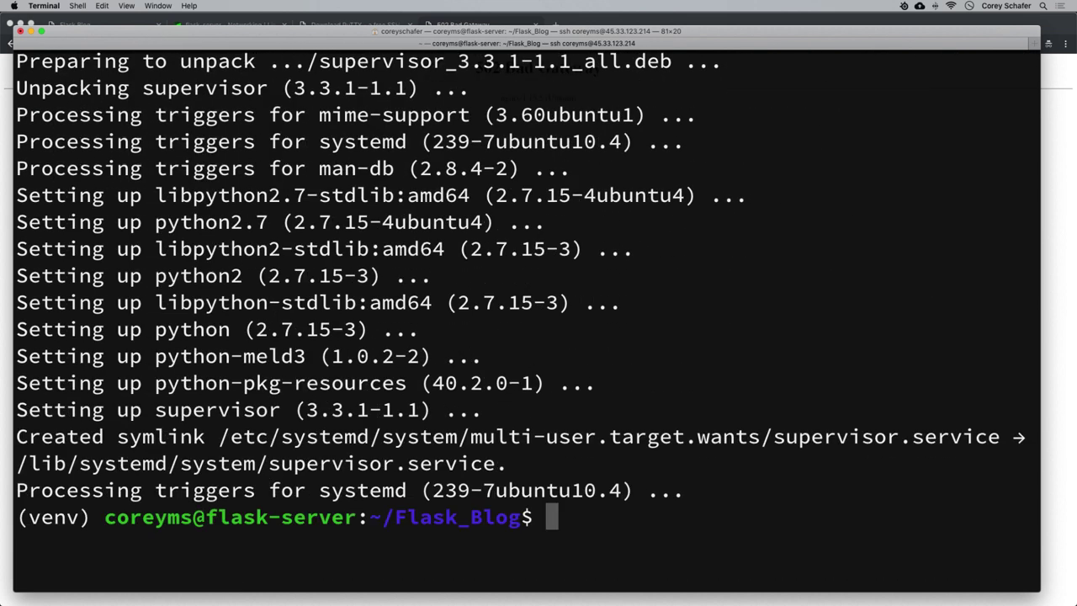
pyautogui.hotkey('ctrl', 'l')
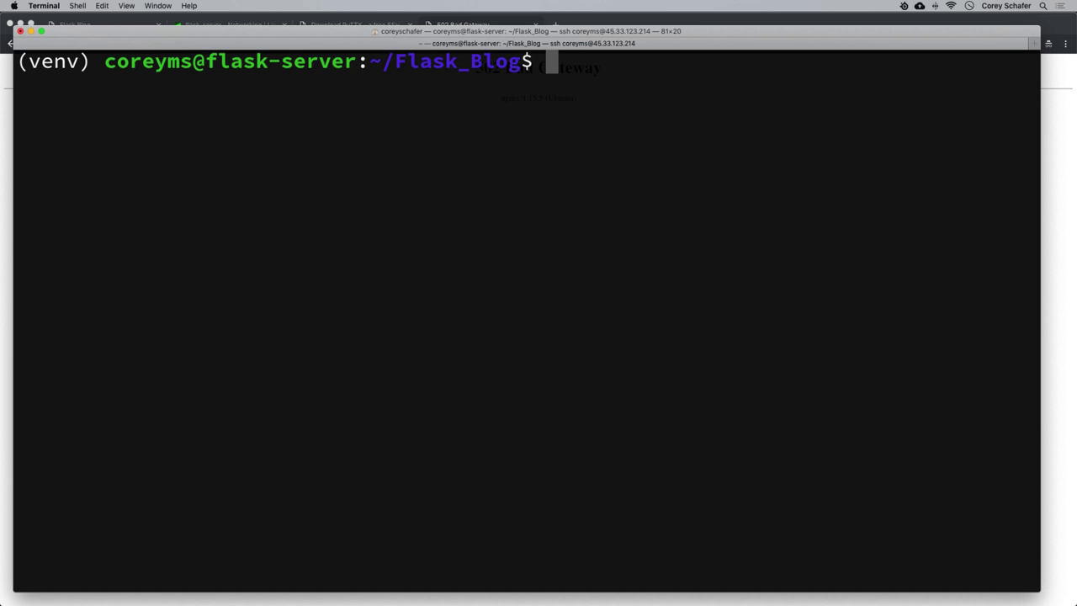
# Create and open /etc/supervisor/conf.d/flaskblog.conf in nano using sudo.
pyautogui.write('sudo nano')
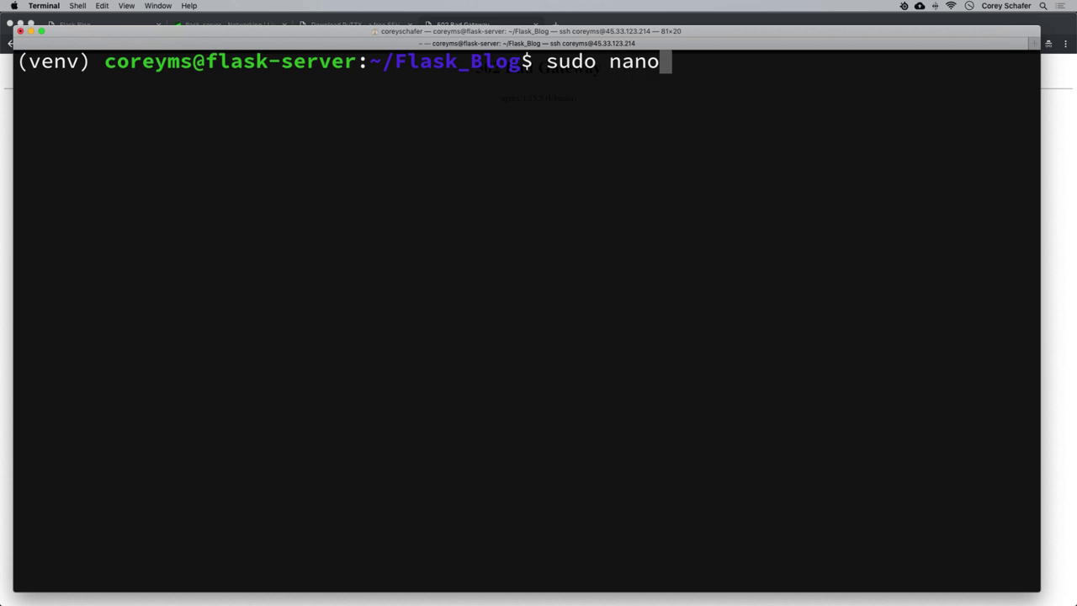
pyautogui.write(' /')
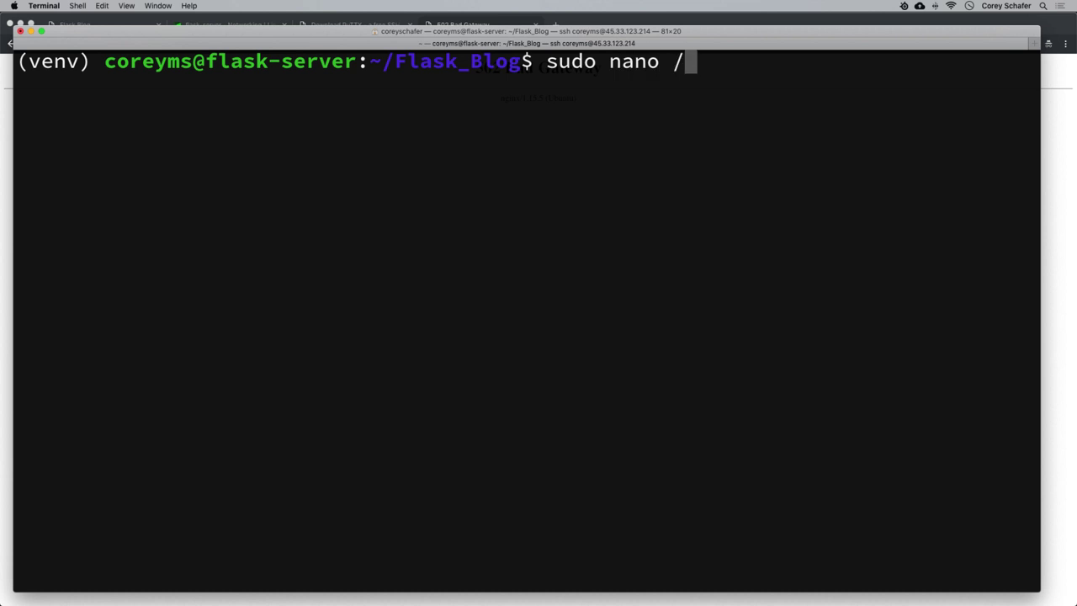
pyautogui.write('etc/supe')
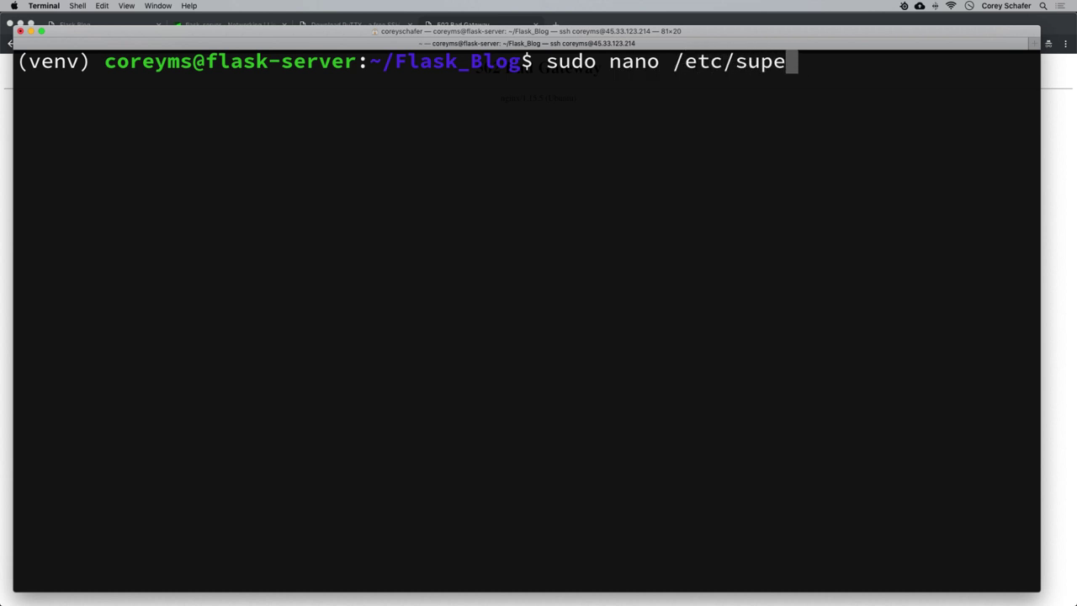
pyautogui.write('rvisor/conf.d/')
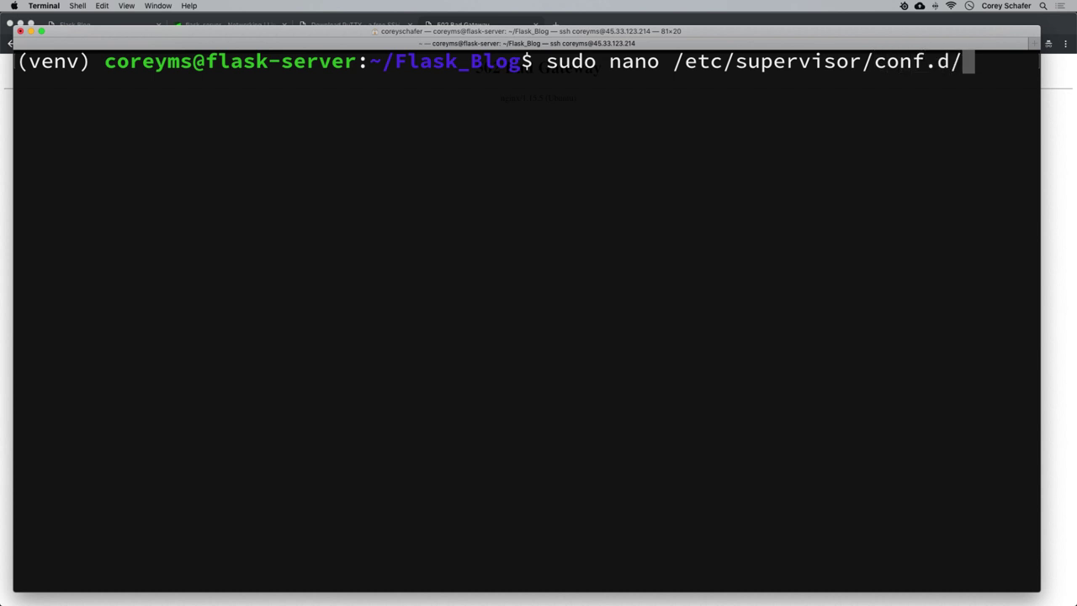
pyautogui.write('flaskblog.conf')
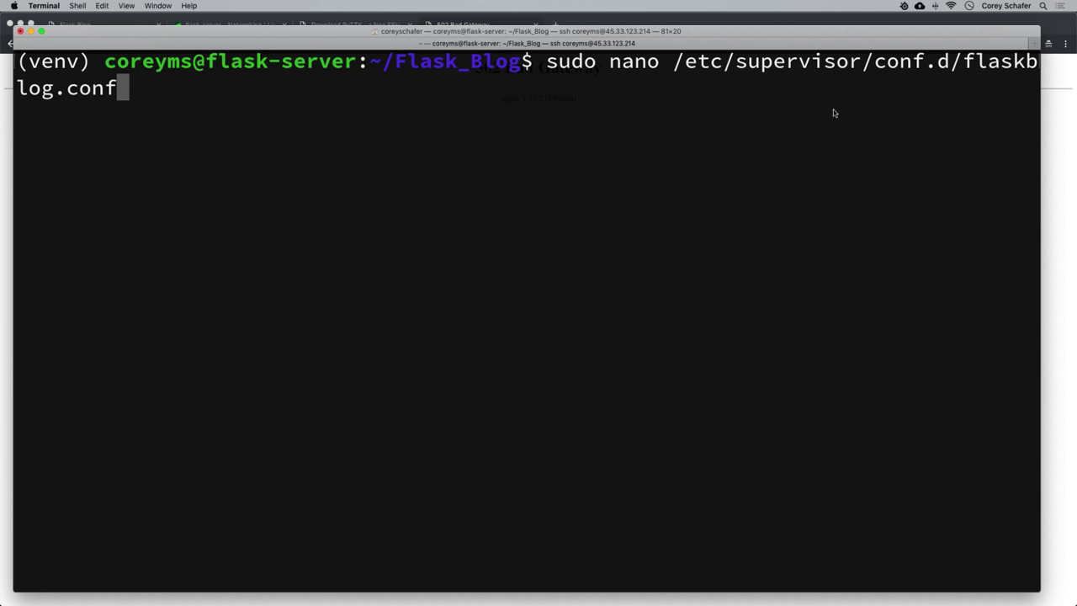
pyautogui.moveTo(538, 61); pyautogui.dragTo(589, 84)
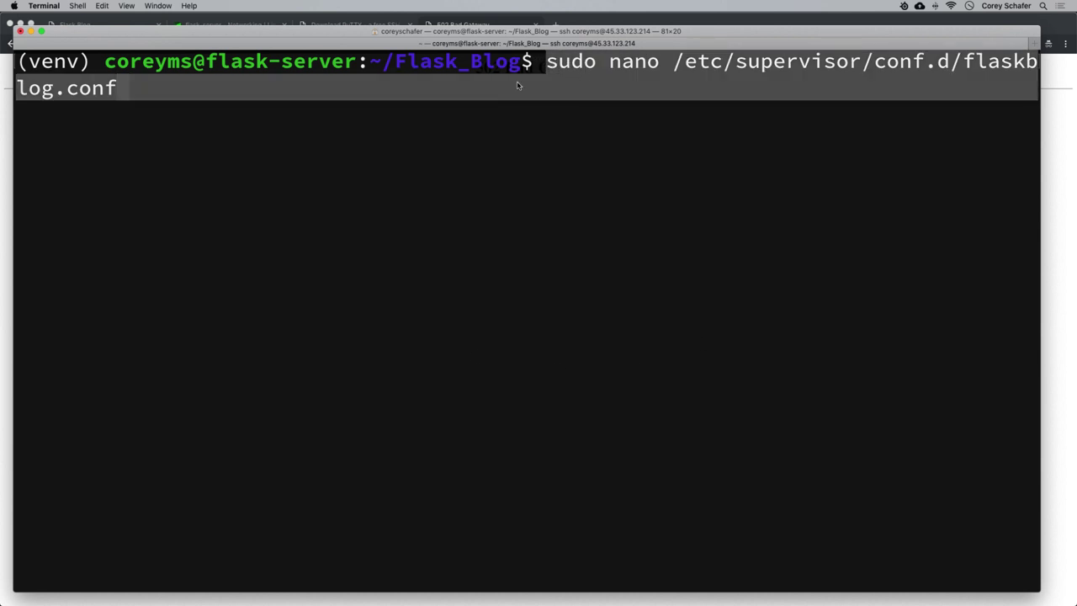
pyautogui.click(753, 120)
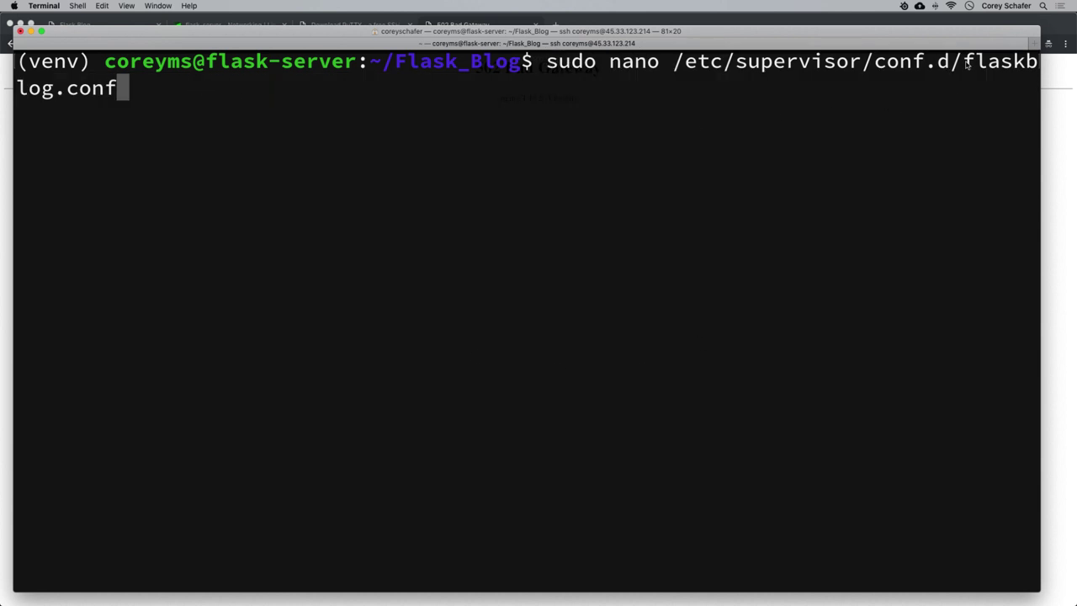
pyautogui.moveTo(963, 63); pyautogui.dragTo(1031, 69)
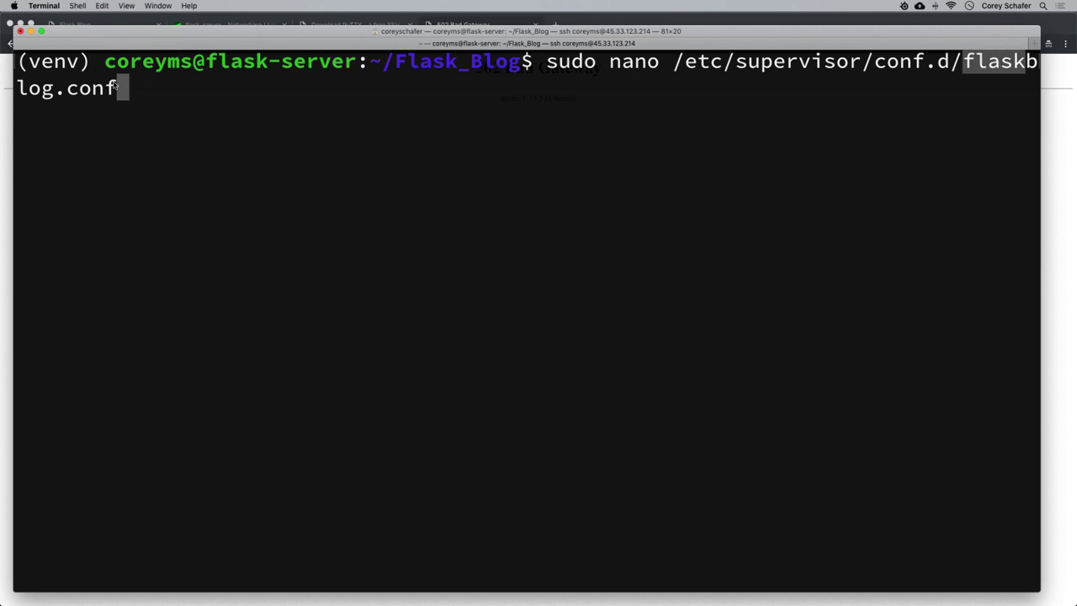
pyautogui.click(268, 113)
pyautogui.press('Return')
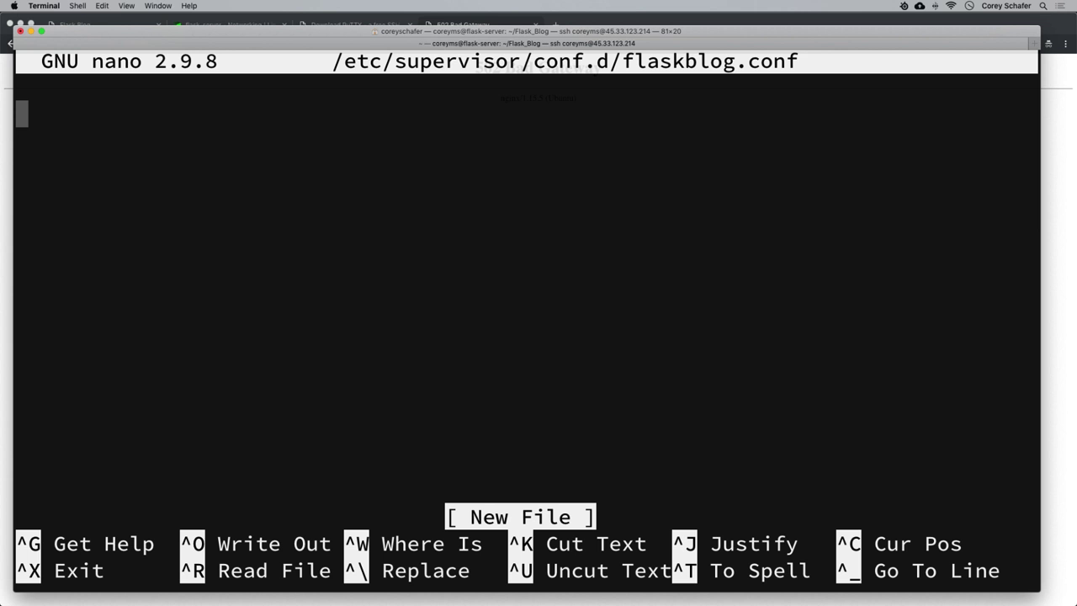
# Add the [program:flaskblog] section header at the top of the supervisor config.
pyautogui.write('[]')
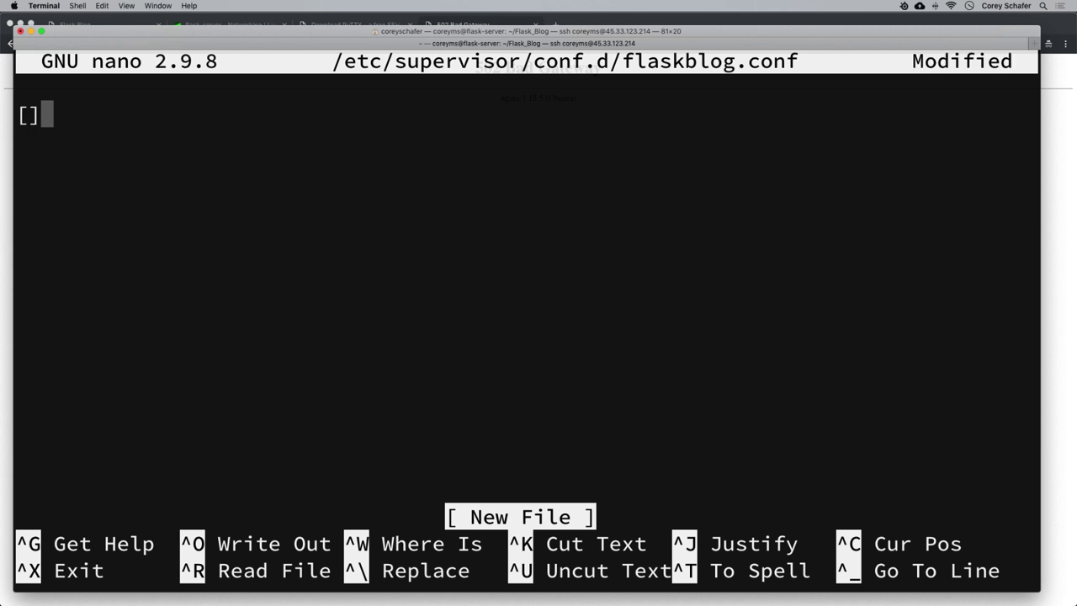
pyautogui.press('Left')
pyautogui.write('program')
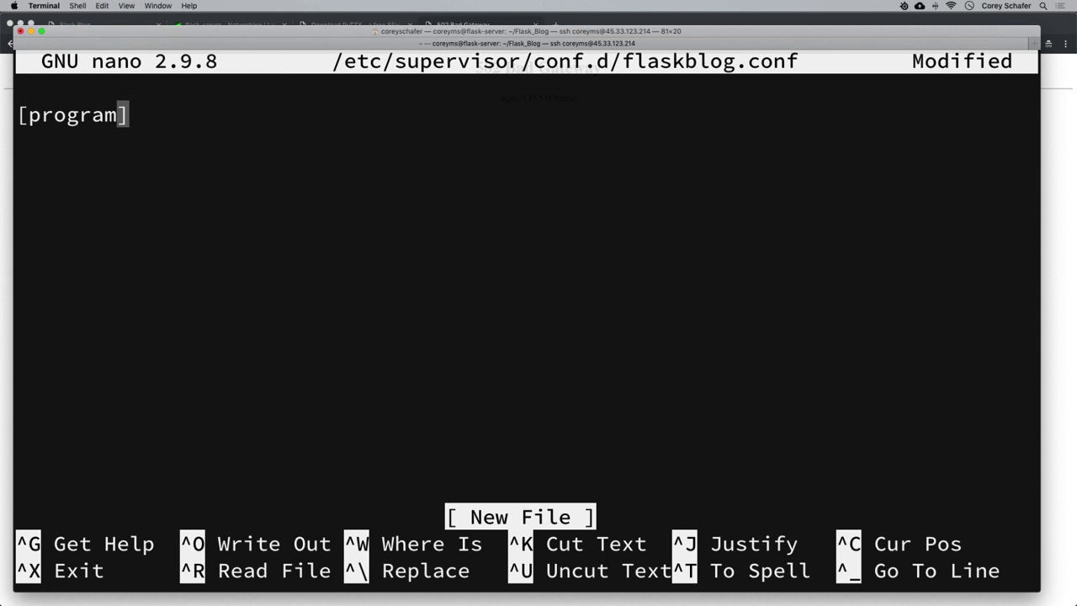
pyautogui.write(':flaskblog')
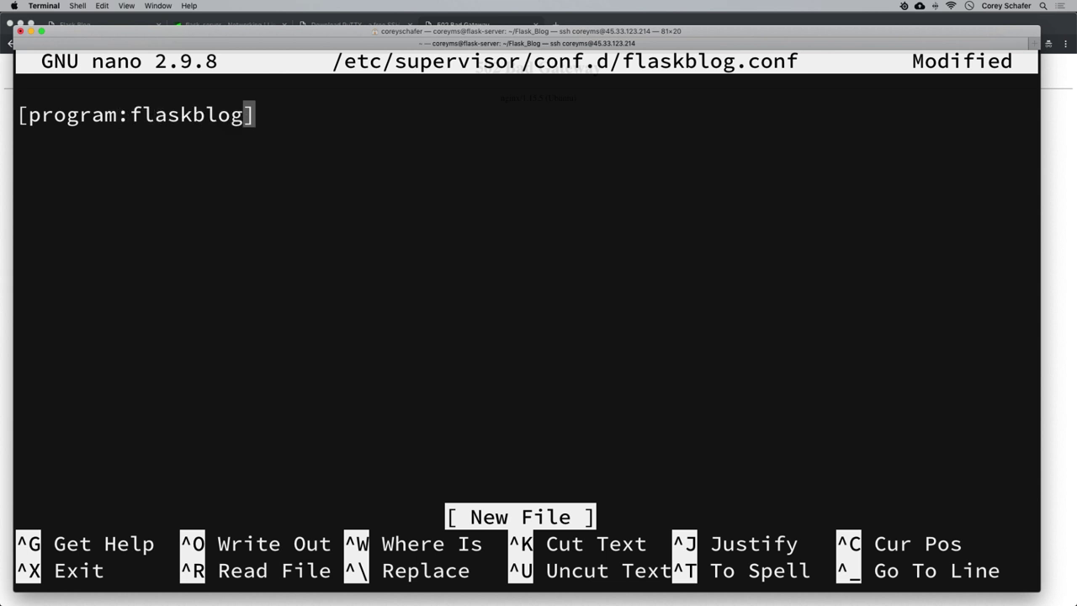
pyautogui.press('Right')
pyautogui.press('Return')
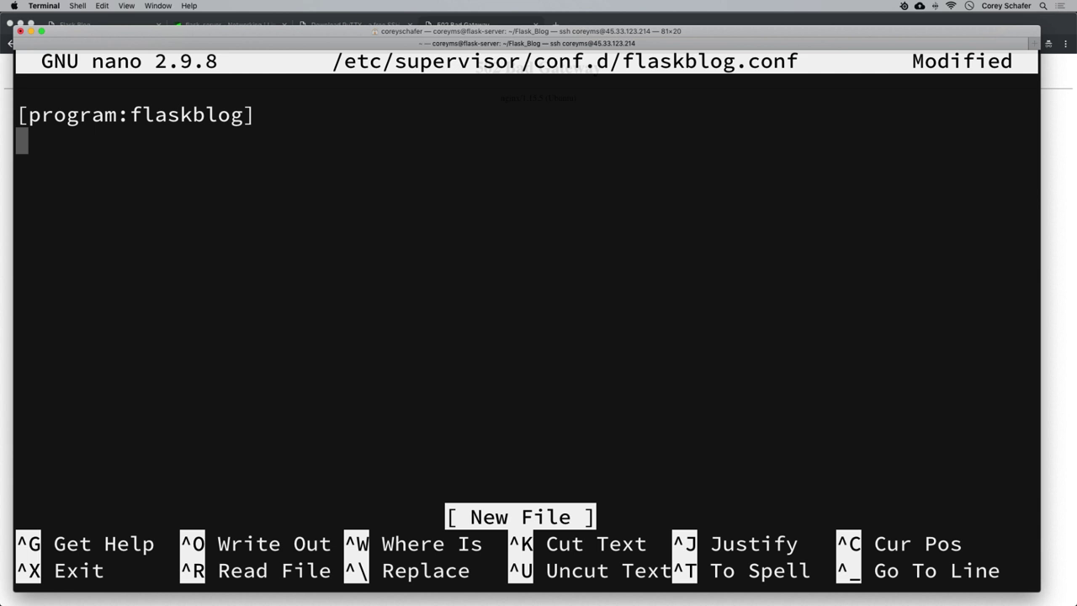
# Add a directory= line pointing to the home Flask_Blog folder, then an empty command= line.
pyautogui.write('directory')
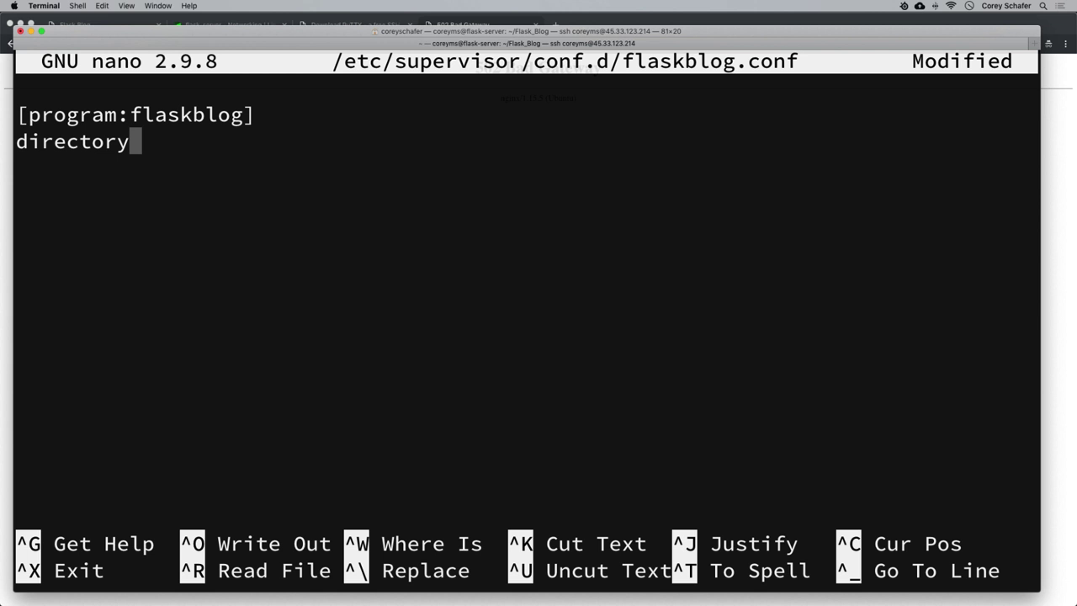
pyautogui.write('=/')
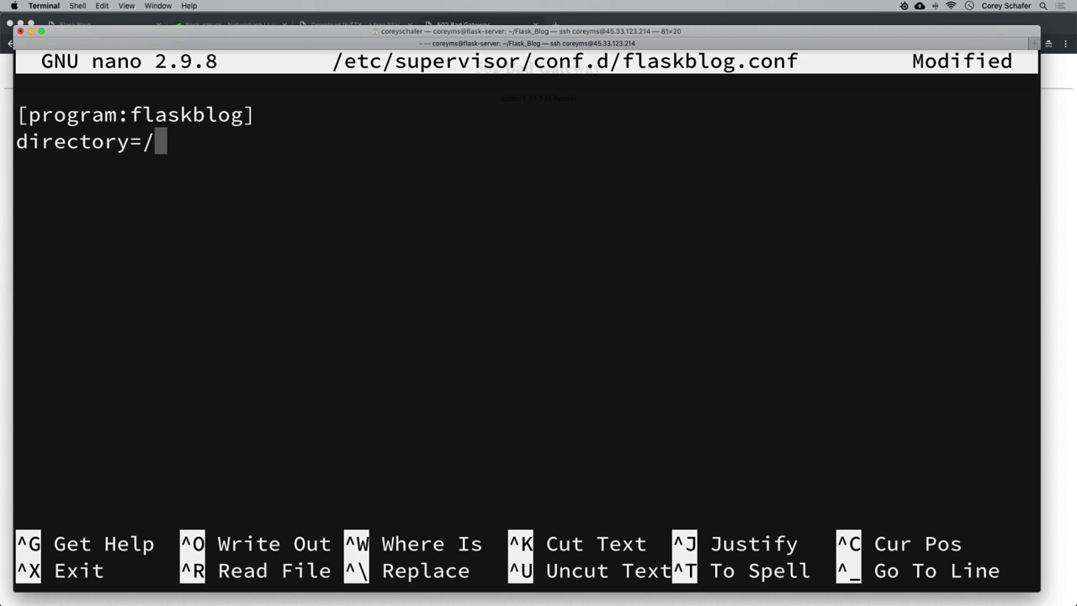
pyautogui.write('home')
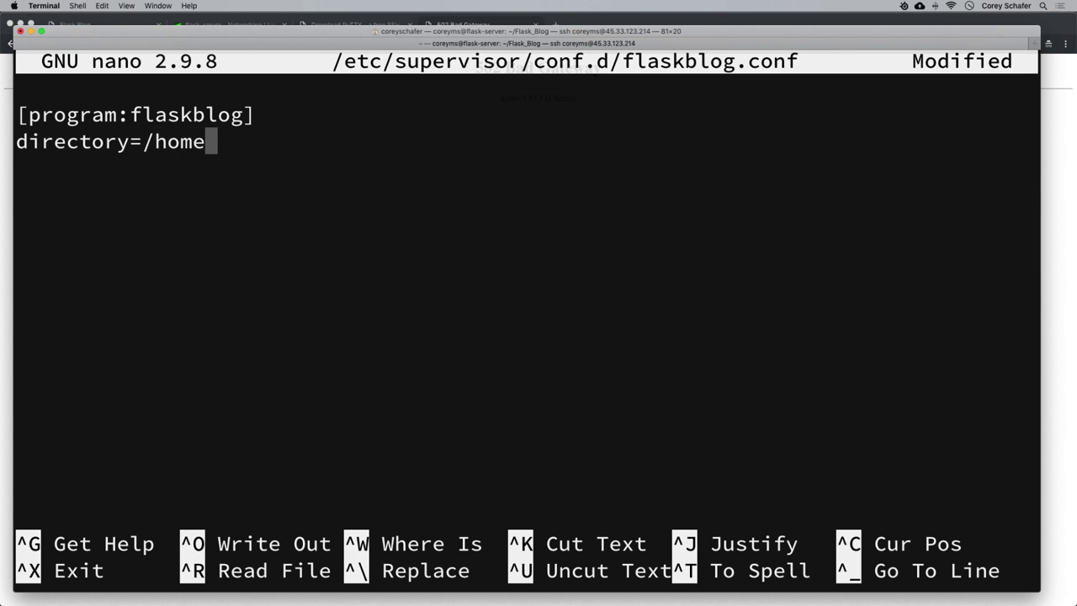
pyautogui.write('/coreyms')
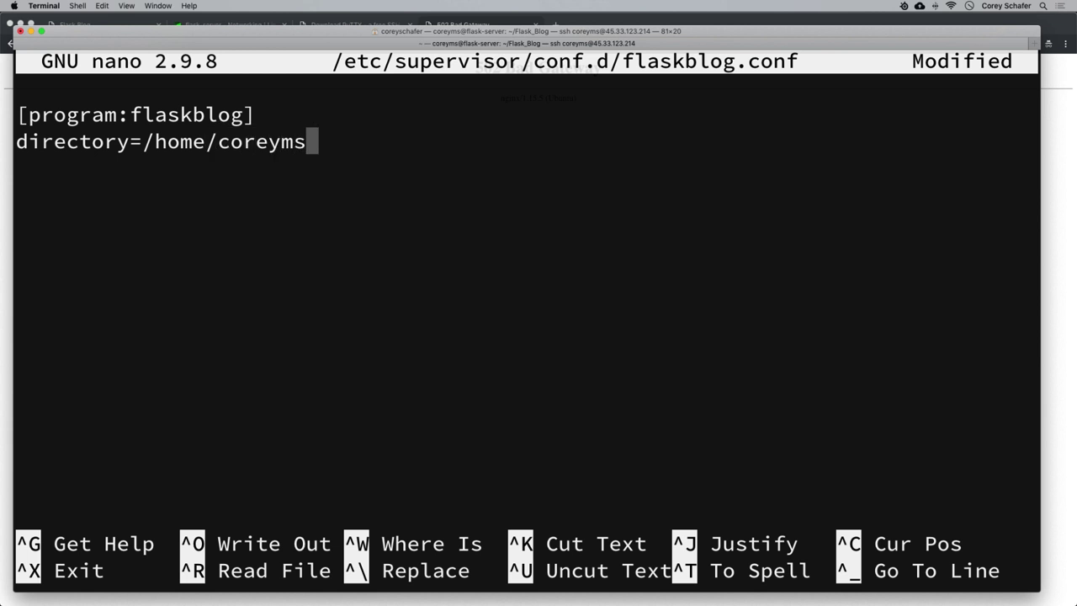
pyautogui.write('/')
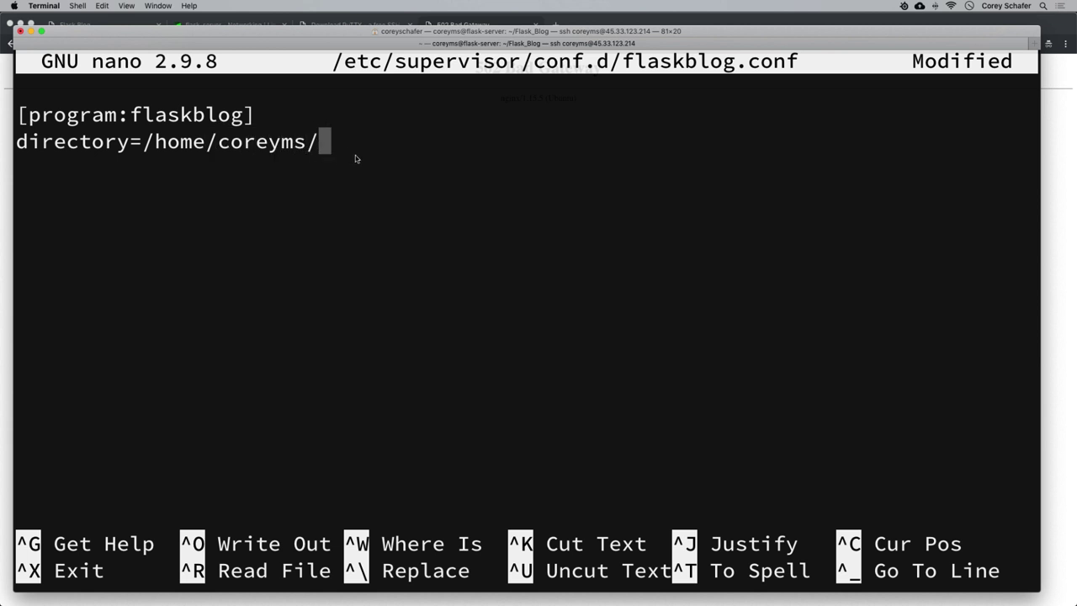
pyautogui.write('Flash')
pyautogui.press('BackSpace')
pyautogui.write('k')
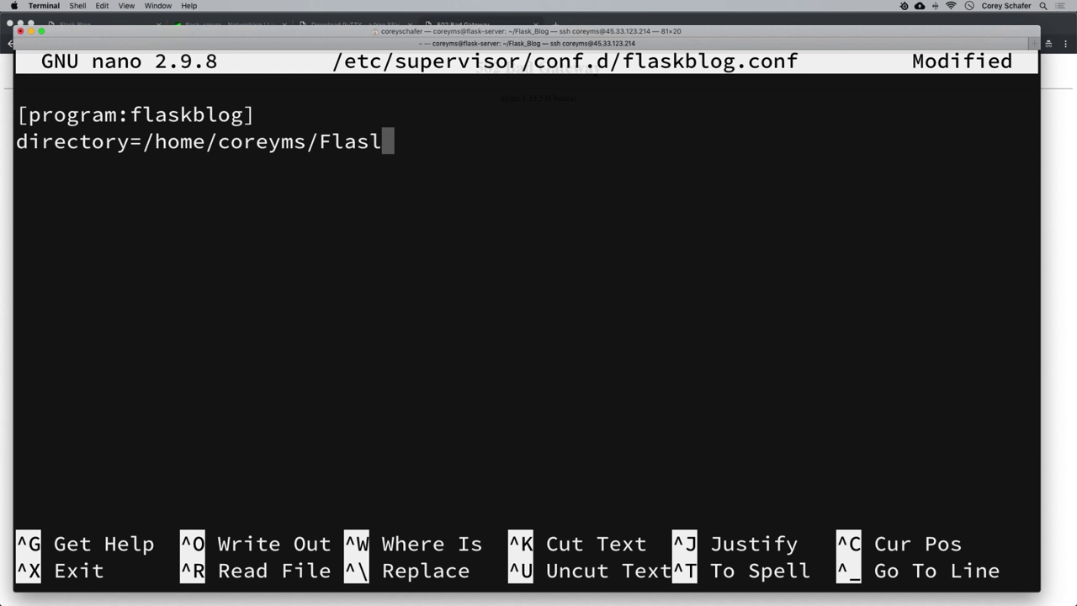
pyautogui.press('BackSpace')
pyautogui.write('k_Blog')
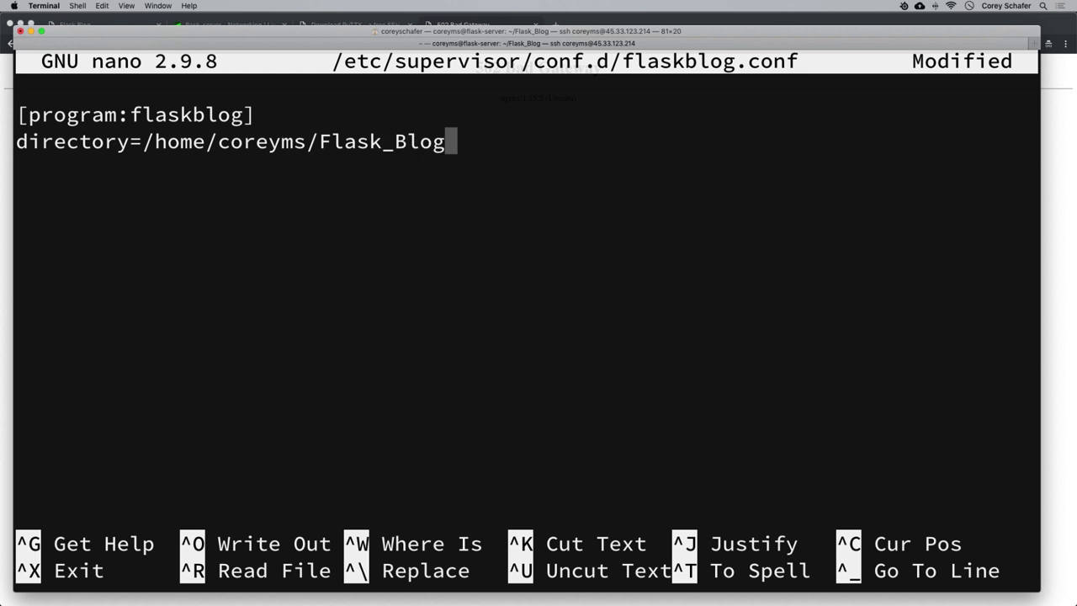
pyautogui.press('Return')
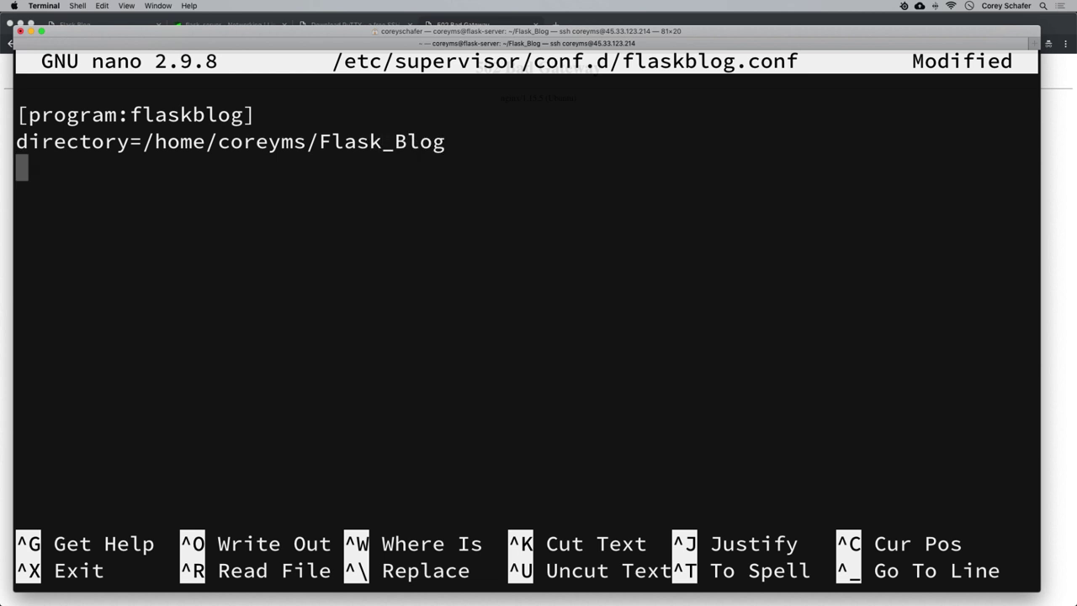
pyautogui.write('command')
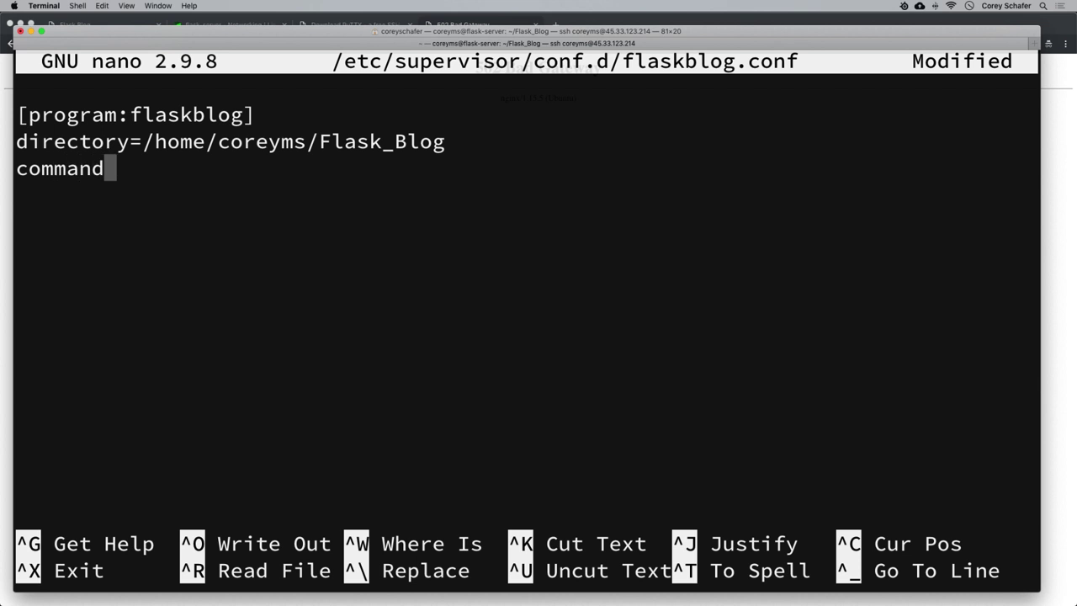
pyautogui.write('=/home/coreyms/Flask_Bo')
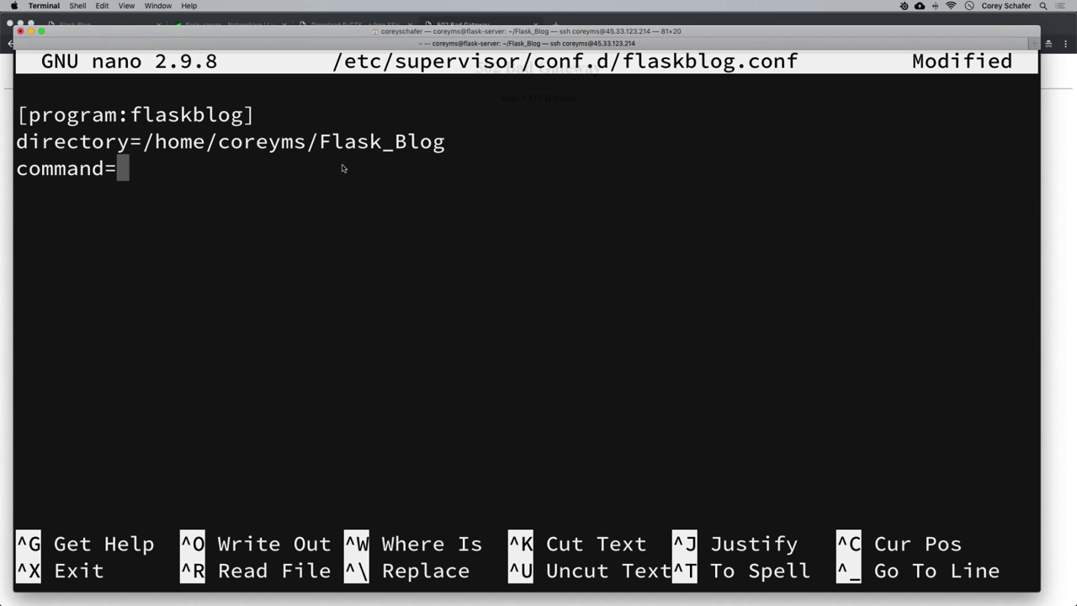
# Set the command line to the Flask_Blog project's venv/bin/gunicorn with -w 3 run:app.
pyautogui.write('/')
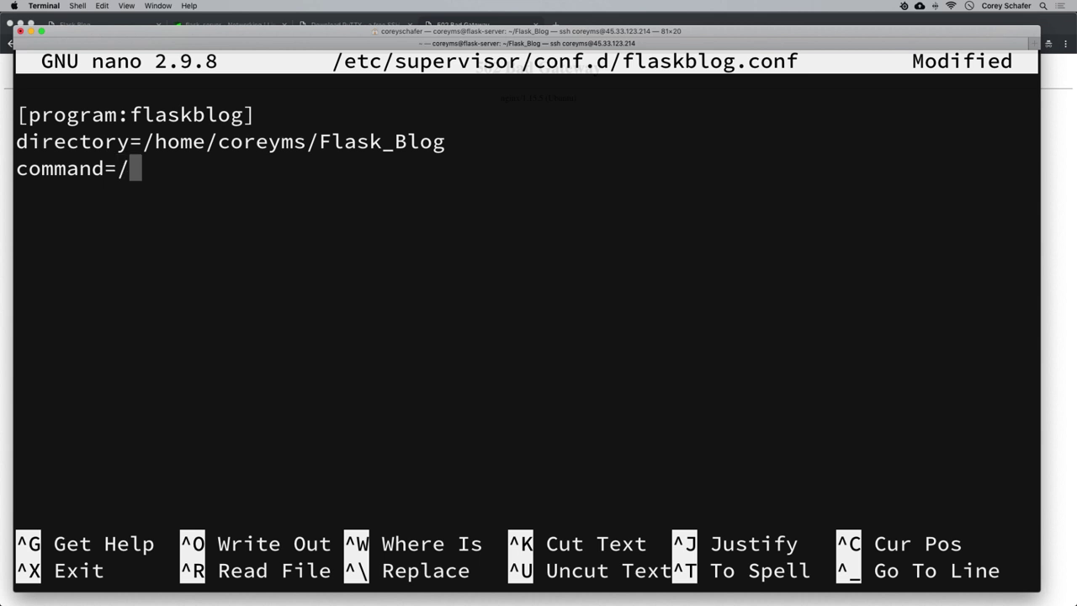
pyautogui.write('home/')
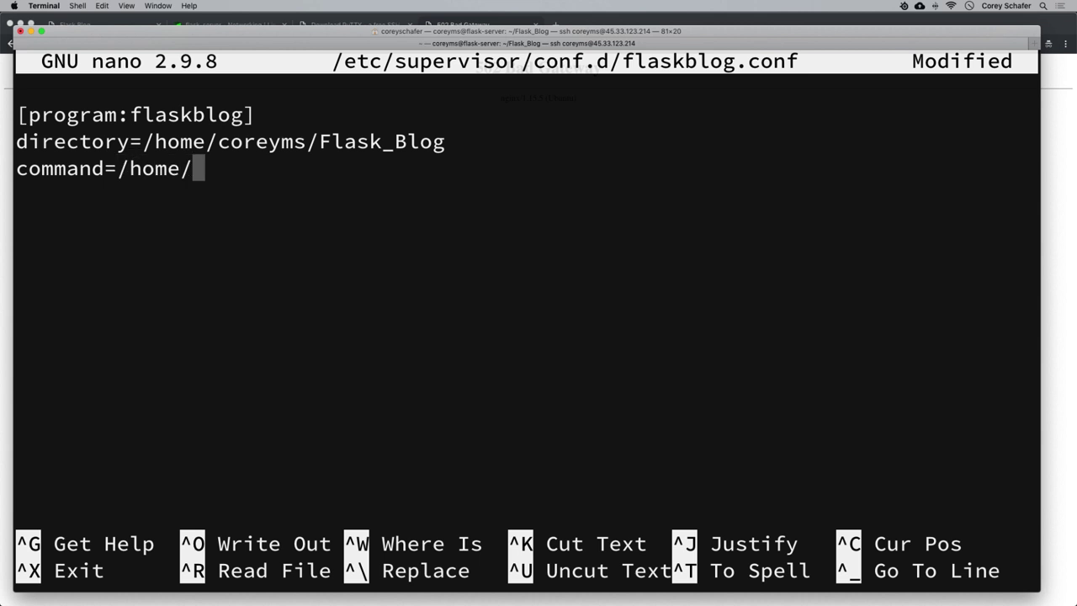
pyautogui.write('coreyms')
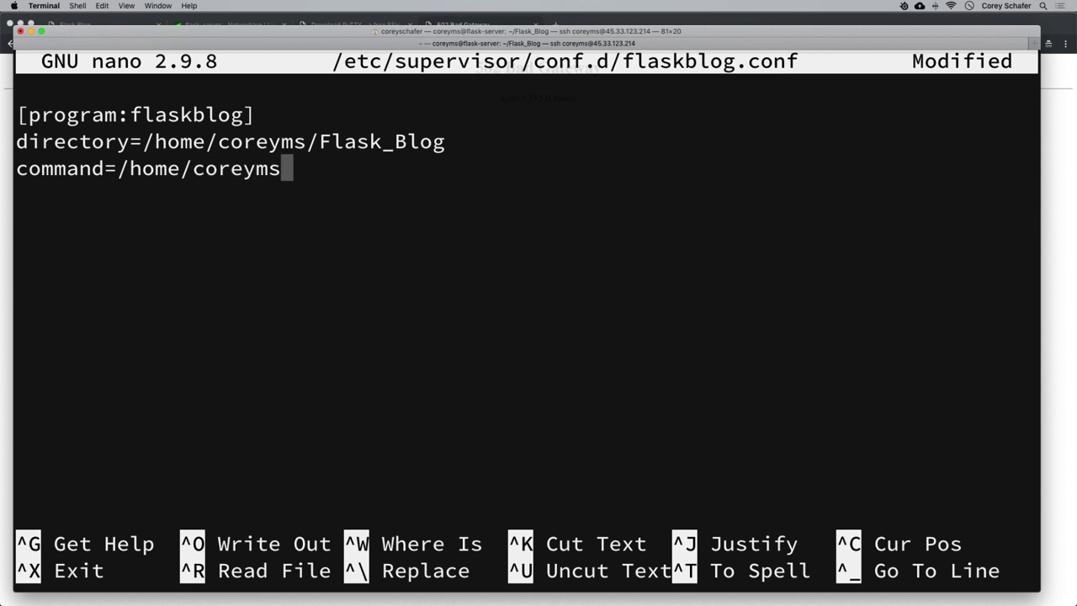
pyautogui.write('/Flask')
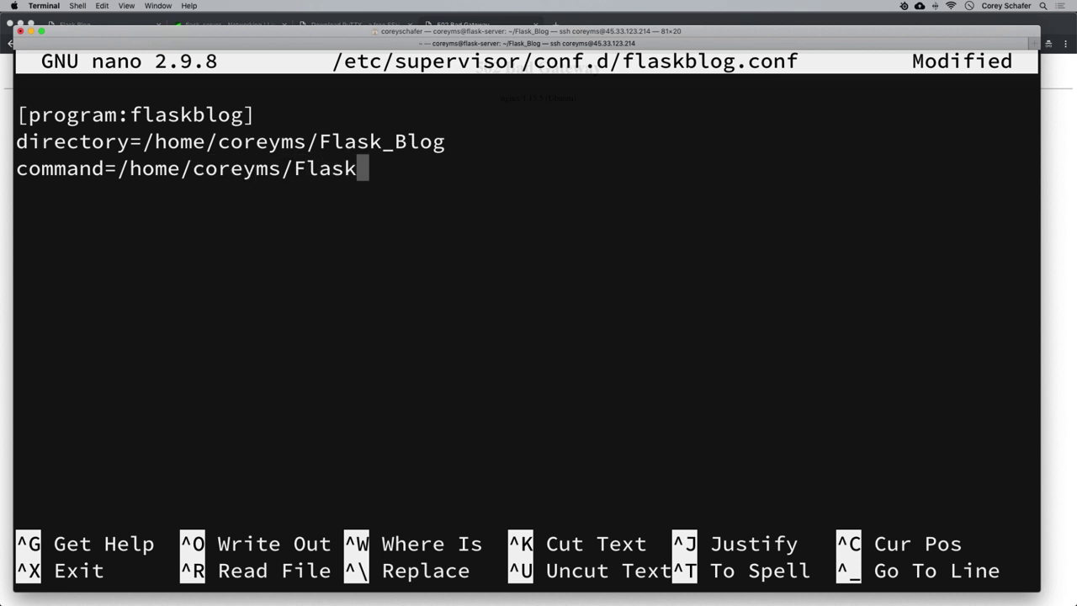
pyautogui.write('_Blo')
pyautogui.press('BackSpace')
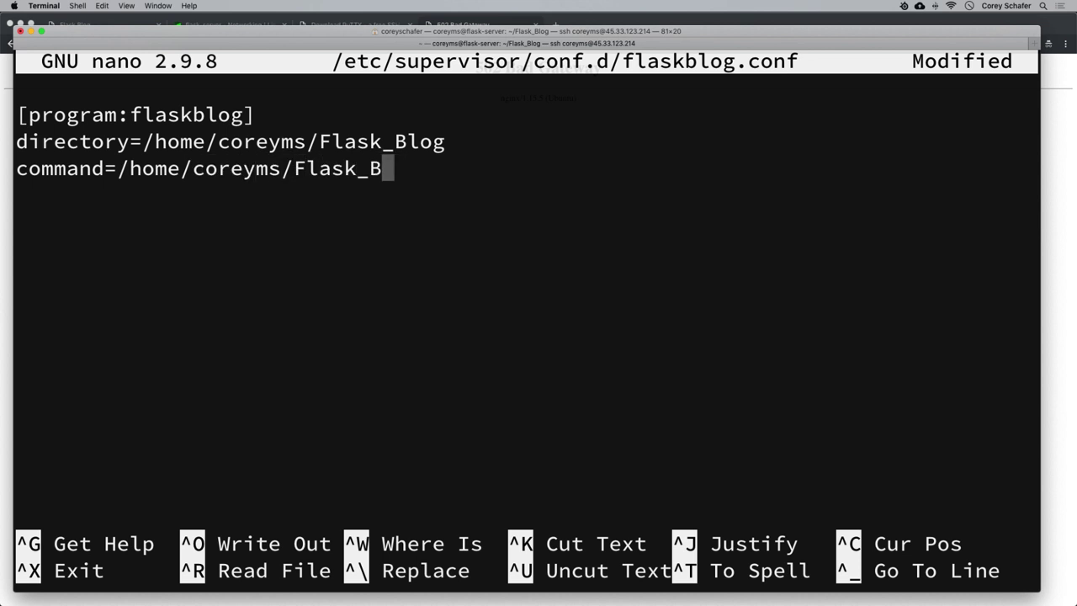
pyautogui.write('log/ve')
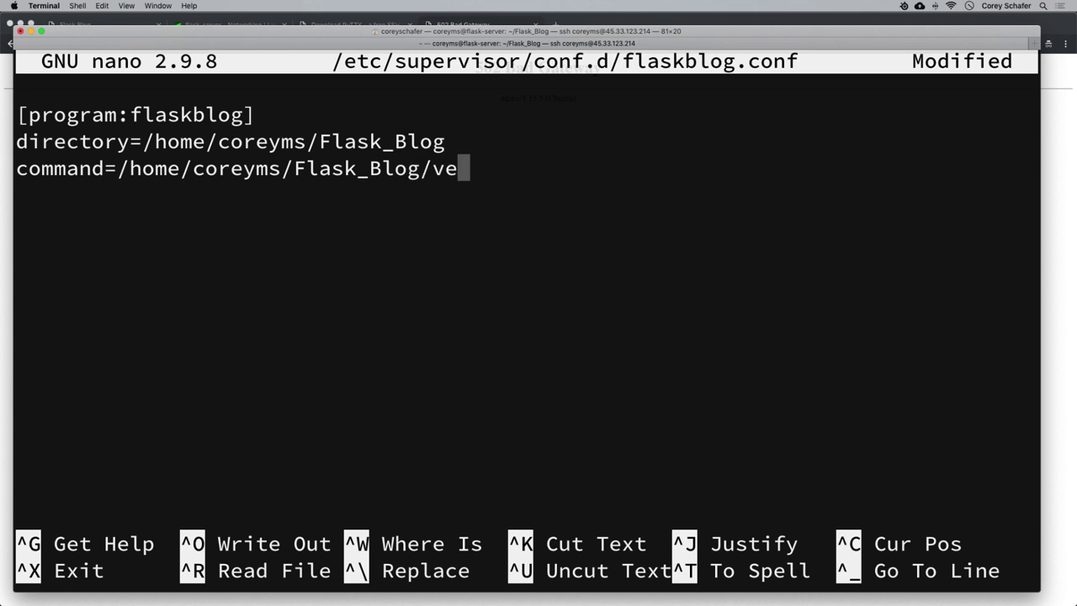
pyautogui.write('nv/bin/')
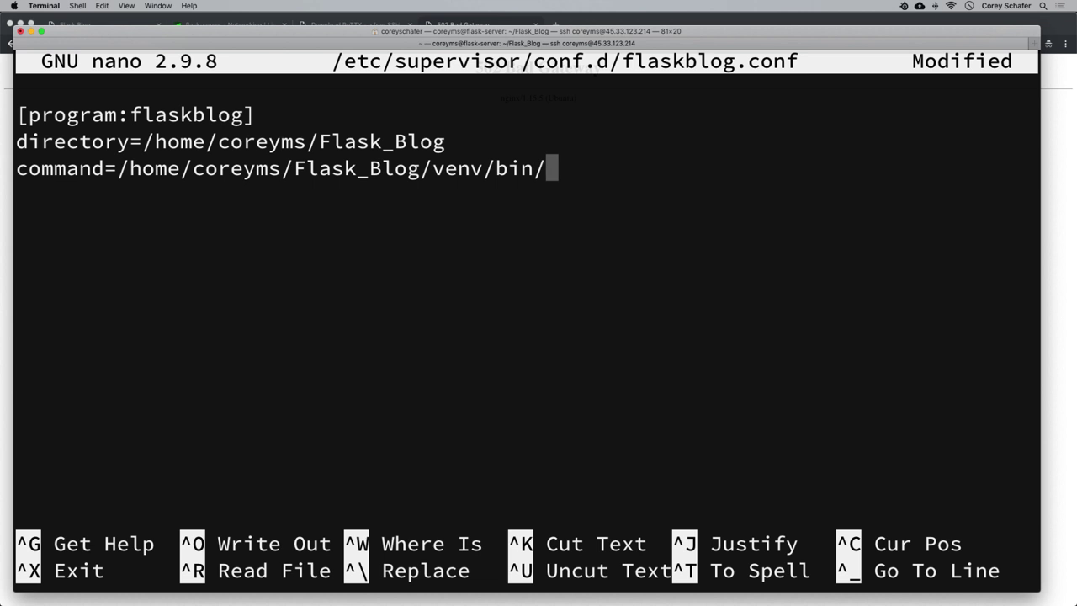
pyautogui.write('gunicorn')
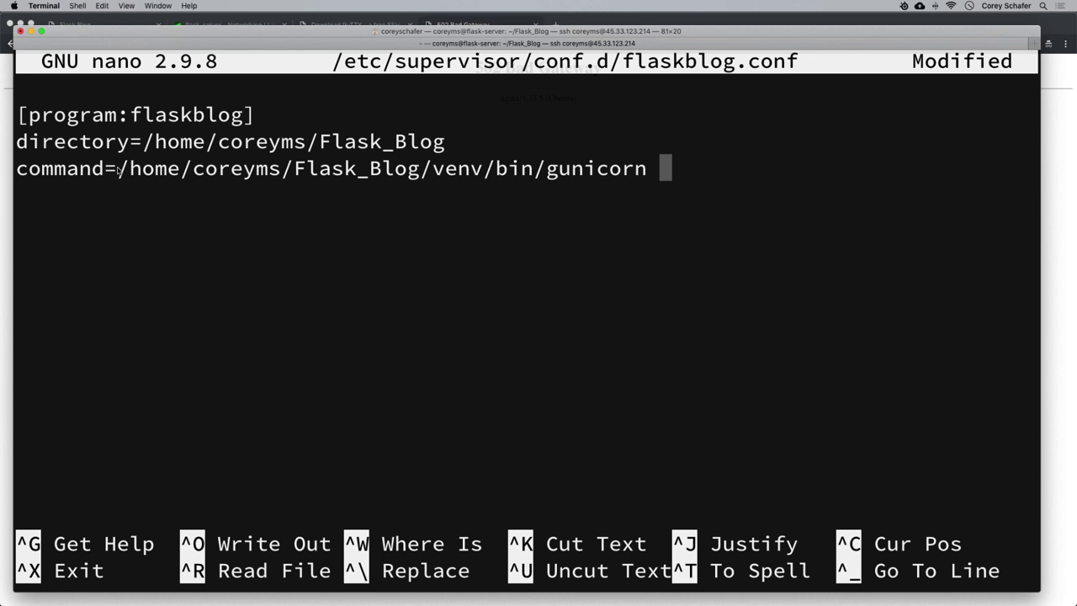
pyautogui.moveTo(118, 171); pyautogui.dragTo(646, 174)
pyautogui.click(743, 175)
pyautogui.write('-w 3')
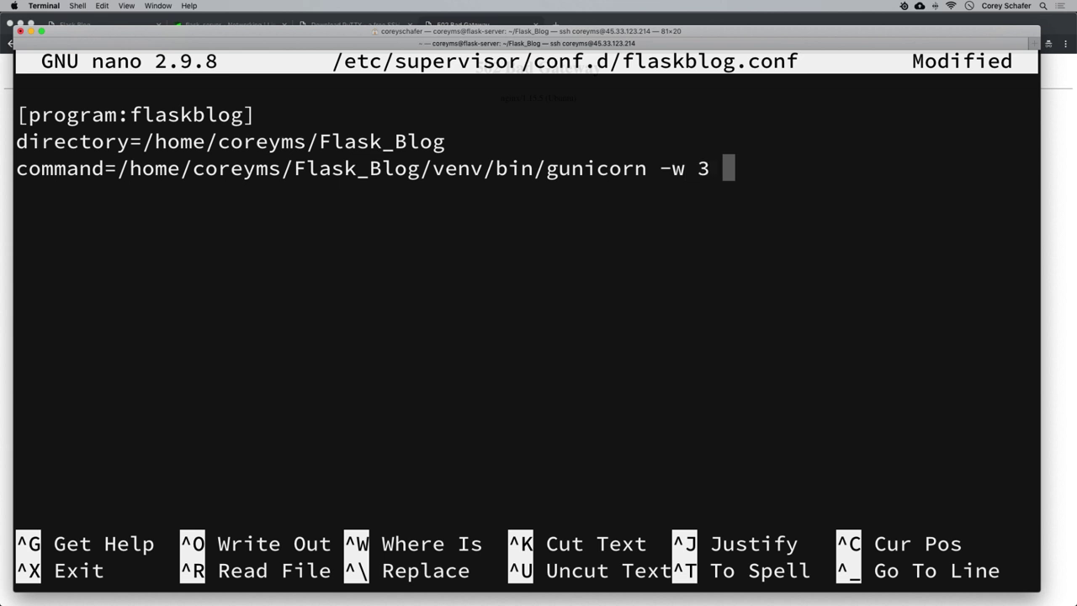
pyautogui.write(' run:')
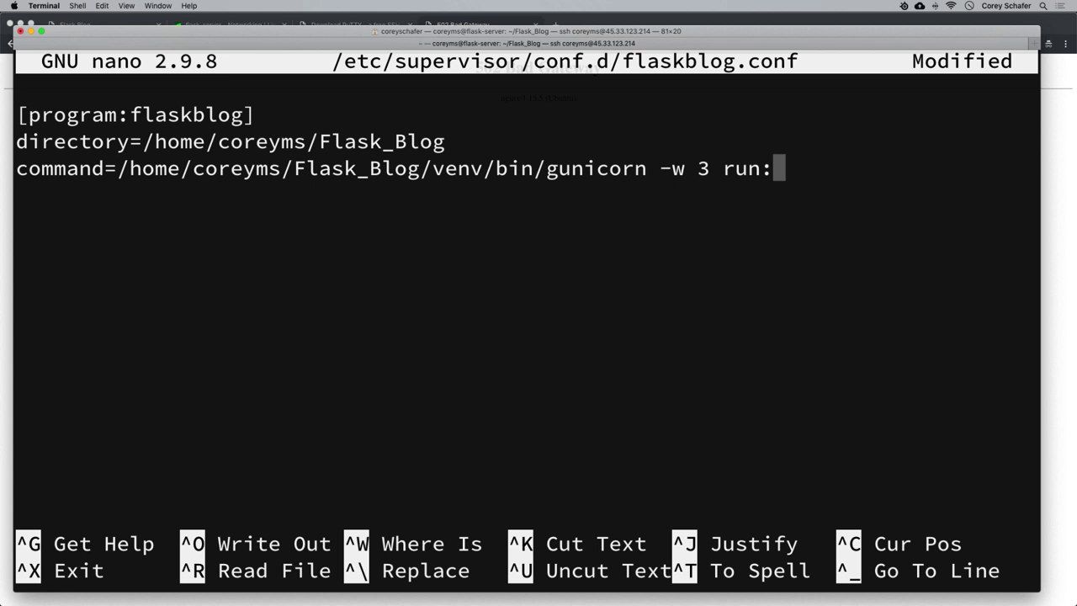
pyautogui.write('app')
pyautogui.press('Return')
# Add the run-as user line, plus autostart, autorestart, stopasgroup and killasgroup set to true.
pyautogui.write('user')
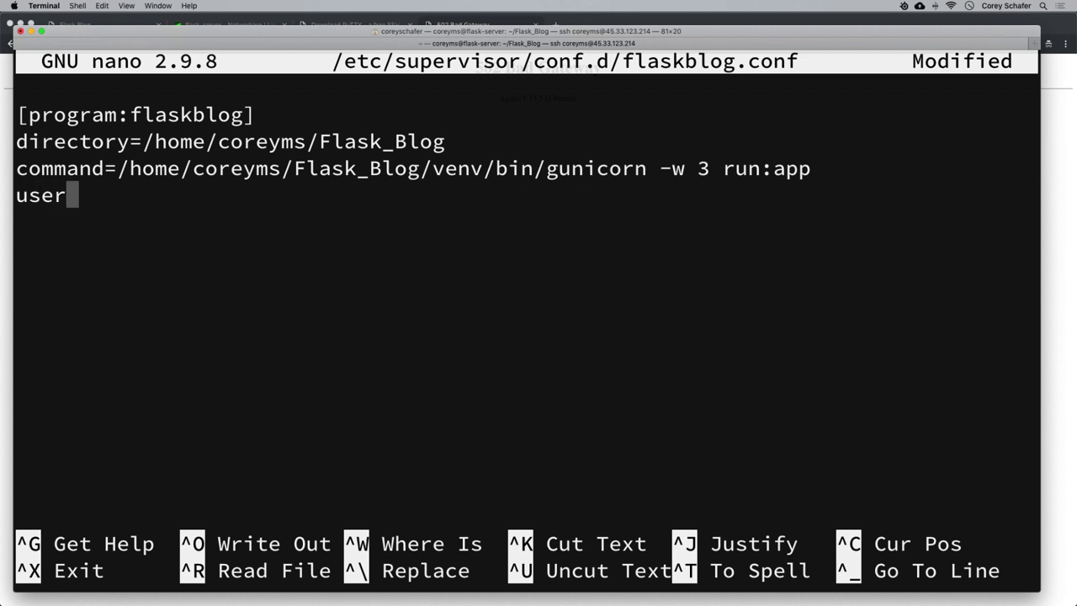
pyautogui.write('=coreyms')
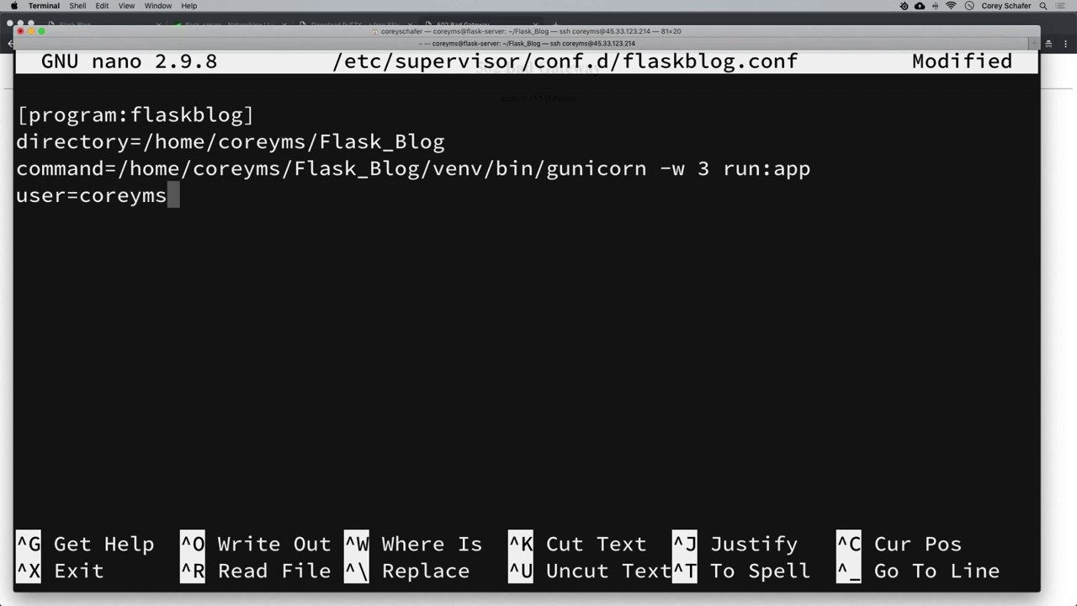
pyautogui.press('Return')
pyautogui.write('auto')
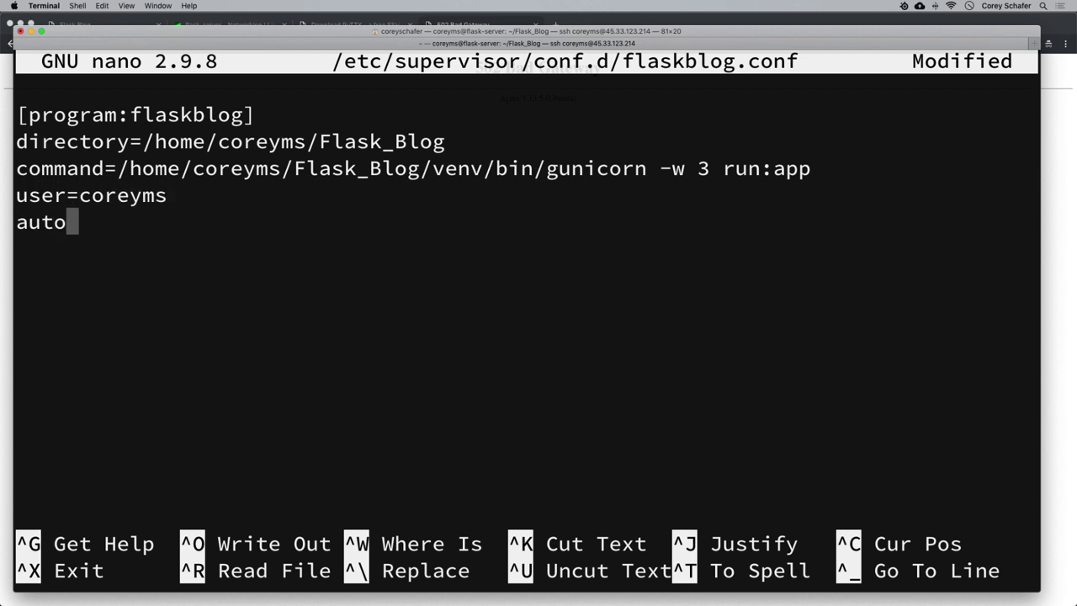
pyautogui.write('start=true')
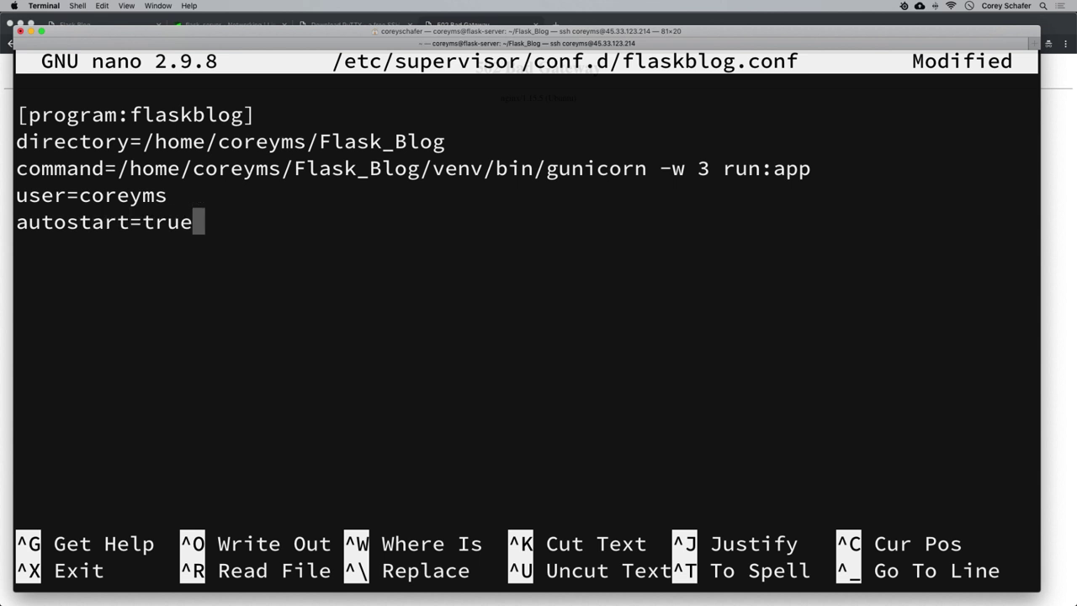
pyautogui.press('Return')
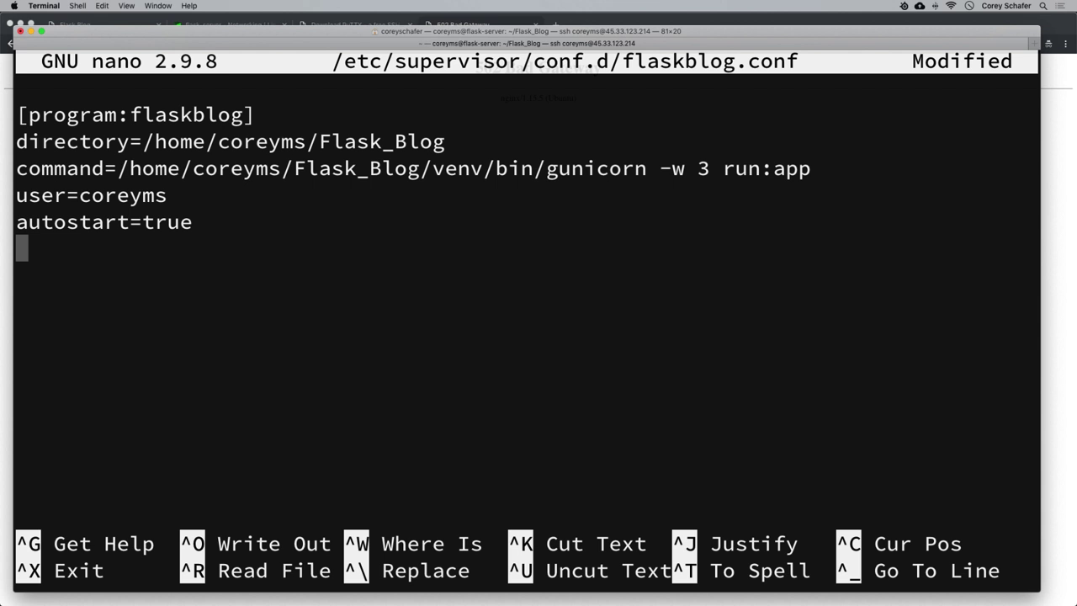
pyautogui.write('autore')
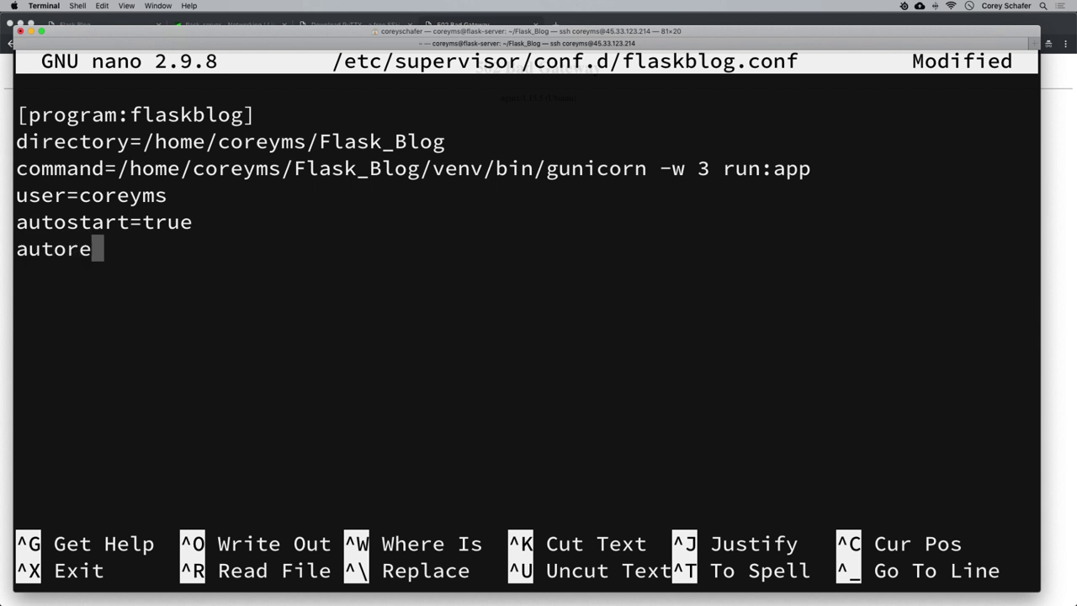
pyautogui.write('start=true')
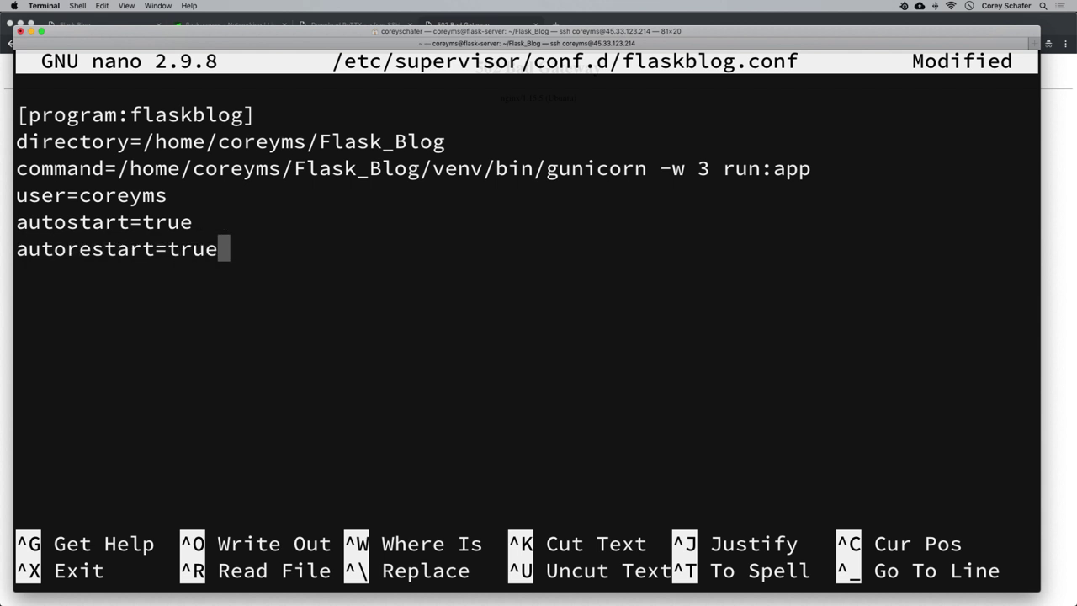
pyautogui.press('Return')
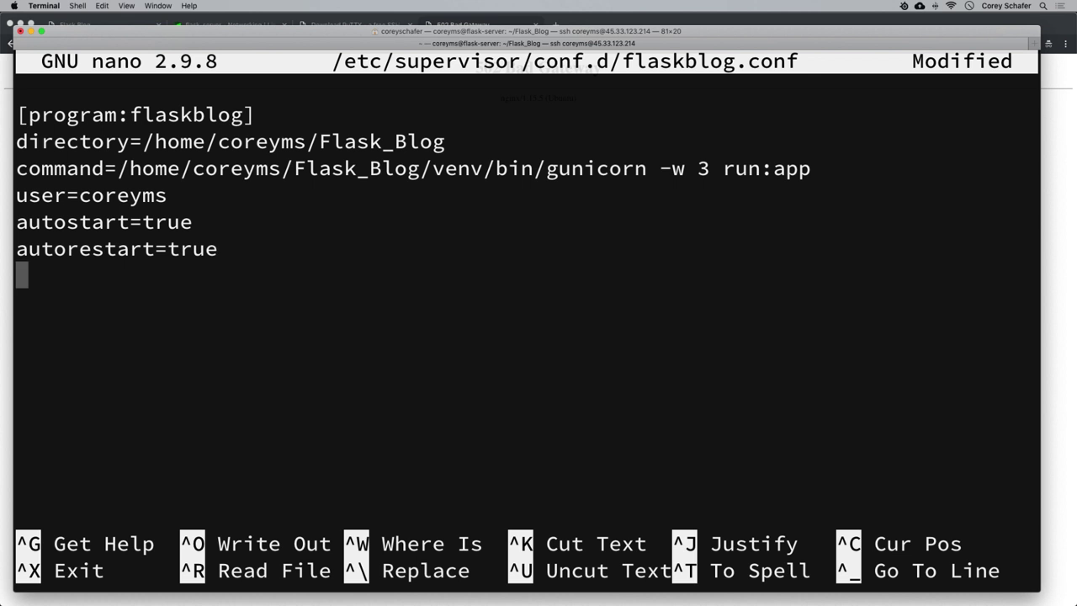
pyautogui.write('s')
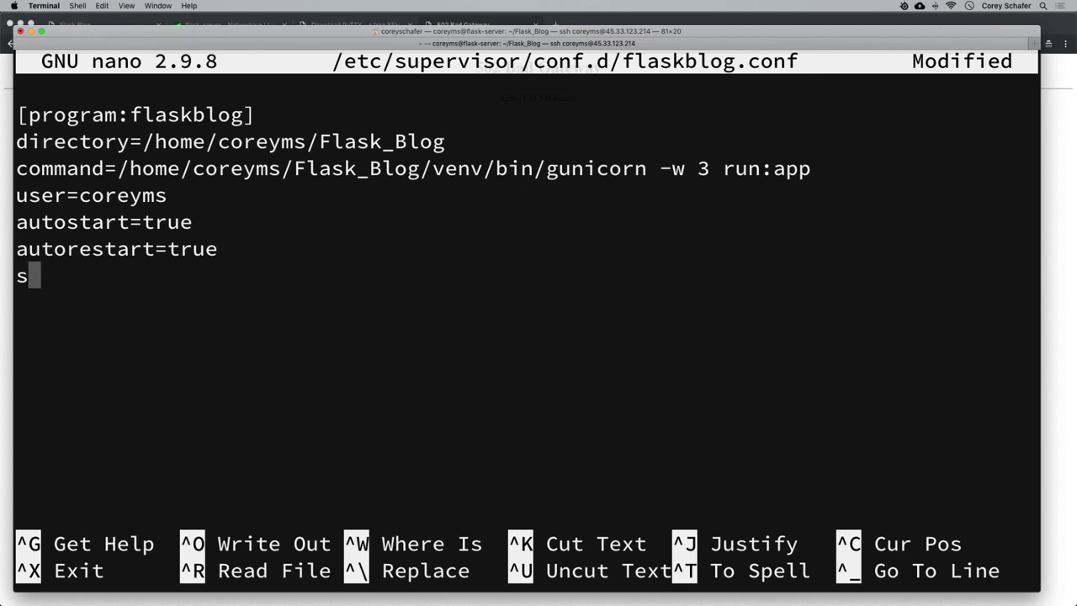
pyautogui.write('topasgrouop')
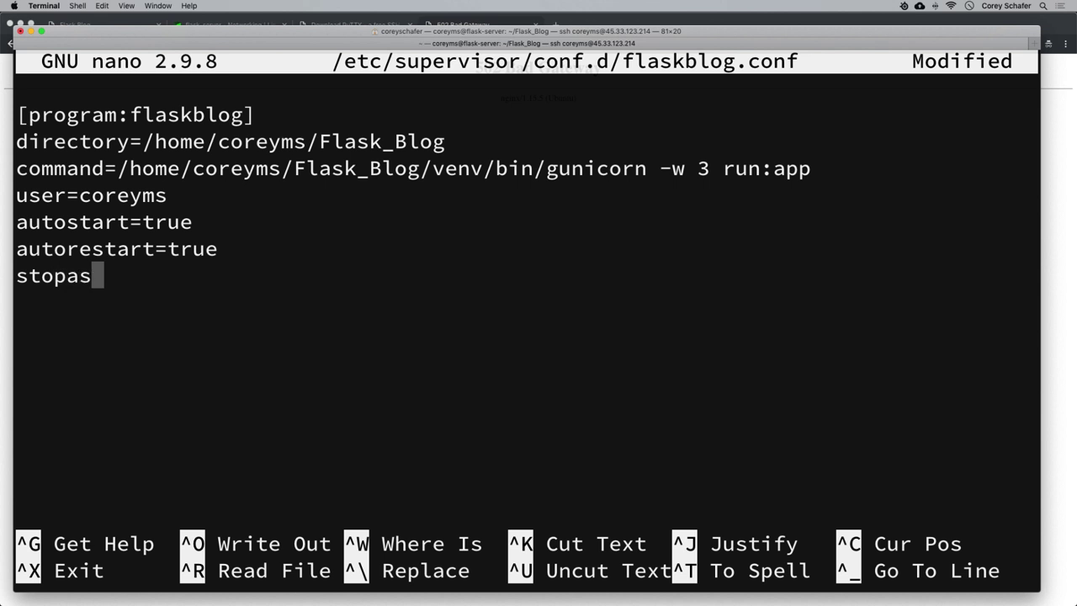
pyautogui.press('BackSpace')
pyautogui.press('BackSpace')
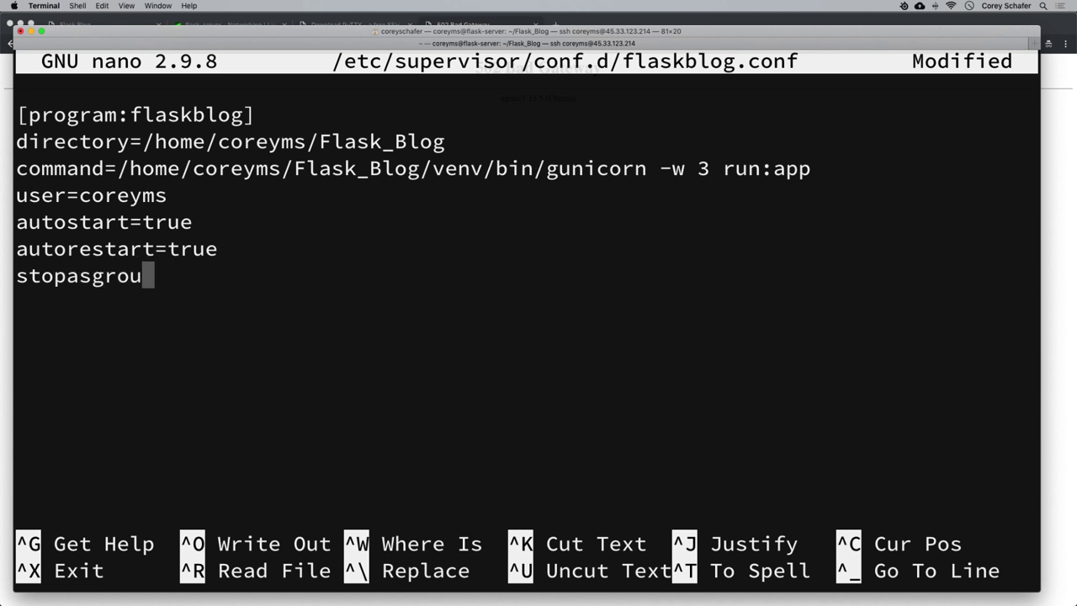
pyautogui.write('p=true')
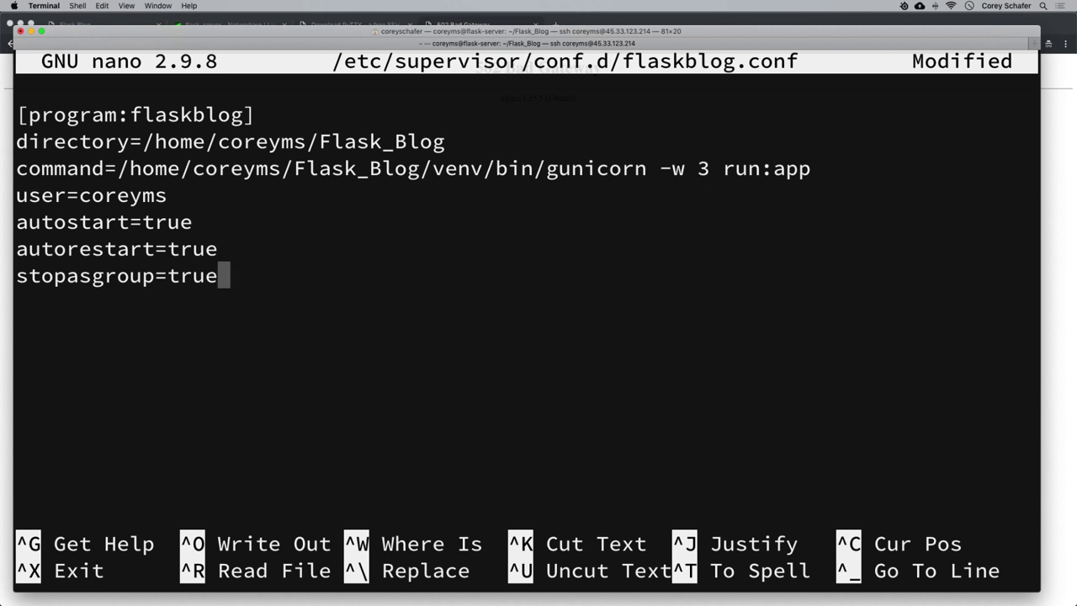
pyautogui.press('Return')
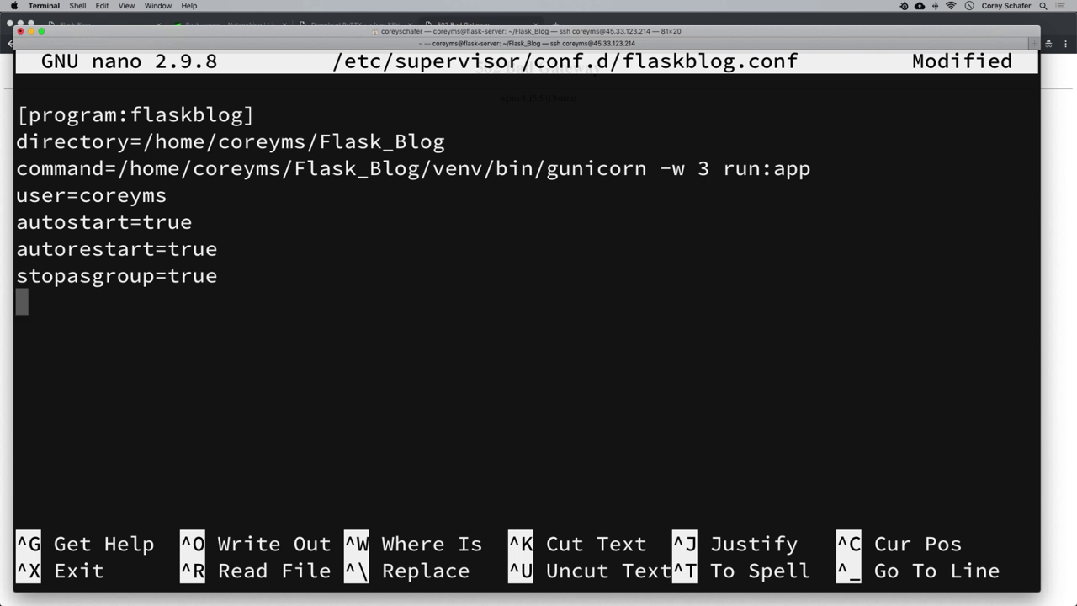
pyautogui.write('killasgroup')
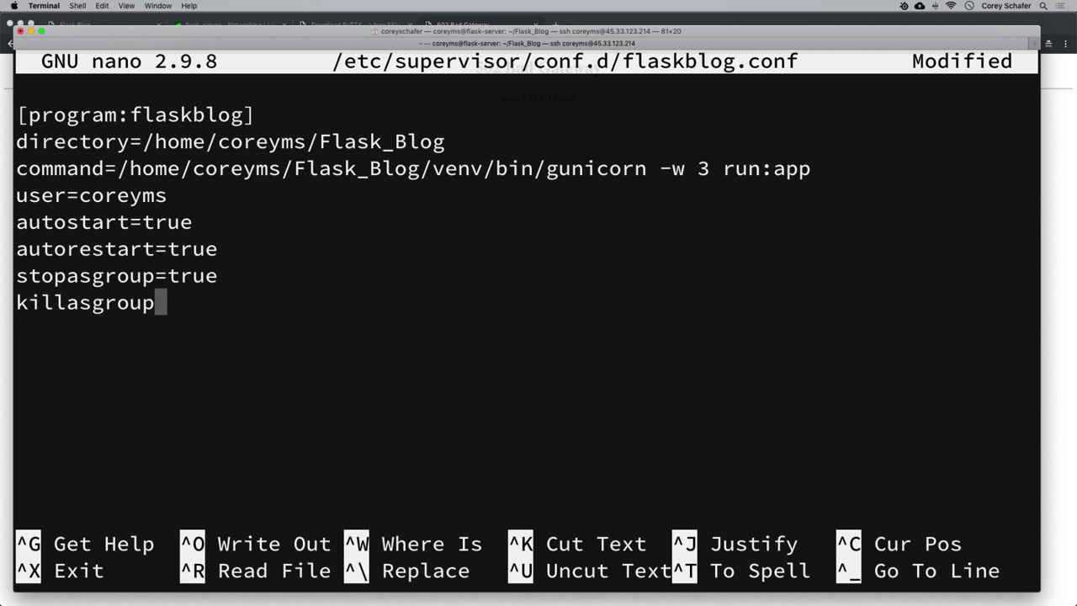
pyautogui.write('=true')
pyautogui.press('Return')
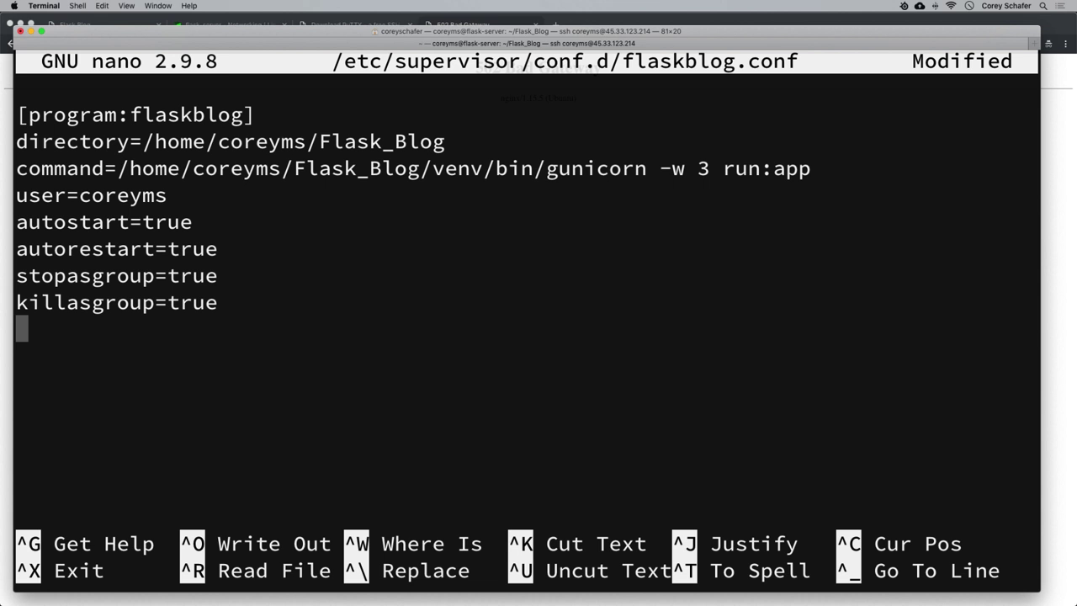
# Add stderr_logfile=/var/log/flaskblog/flaskblog.err.log followed by a blank line.
pyautogui.write('st')
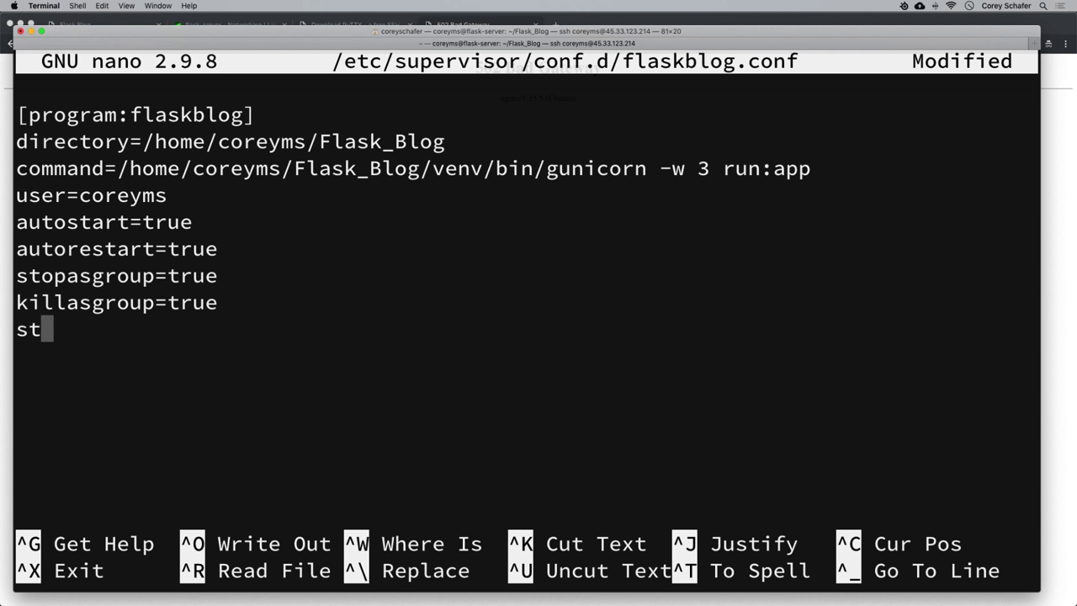
pyautogui.write('derr')
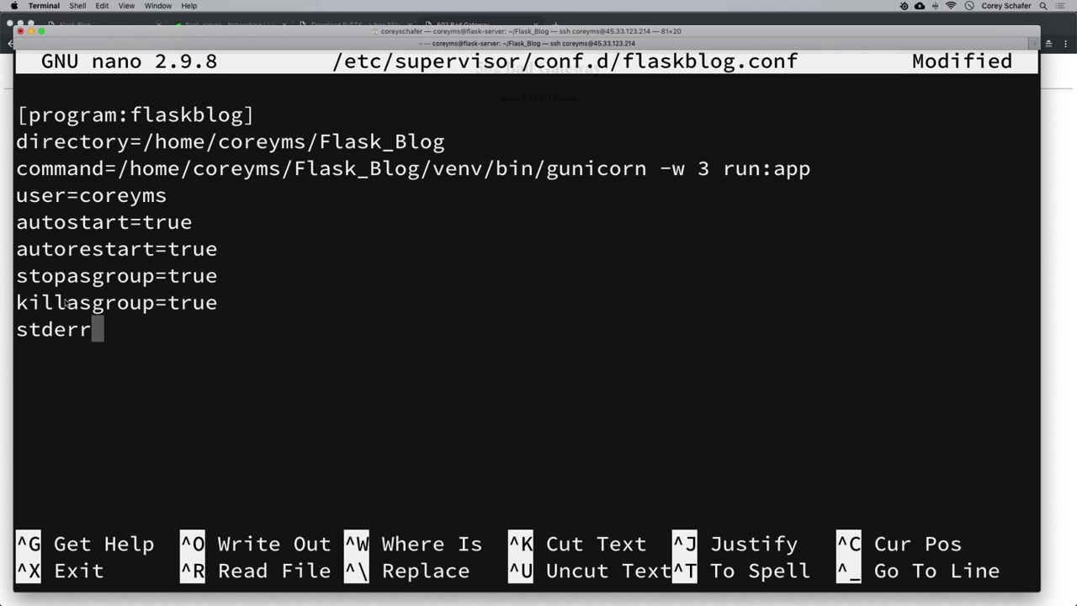
pyautogui.write('_l')
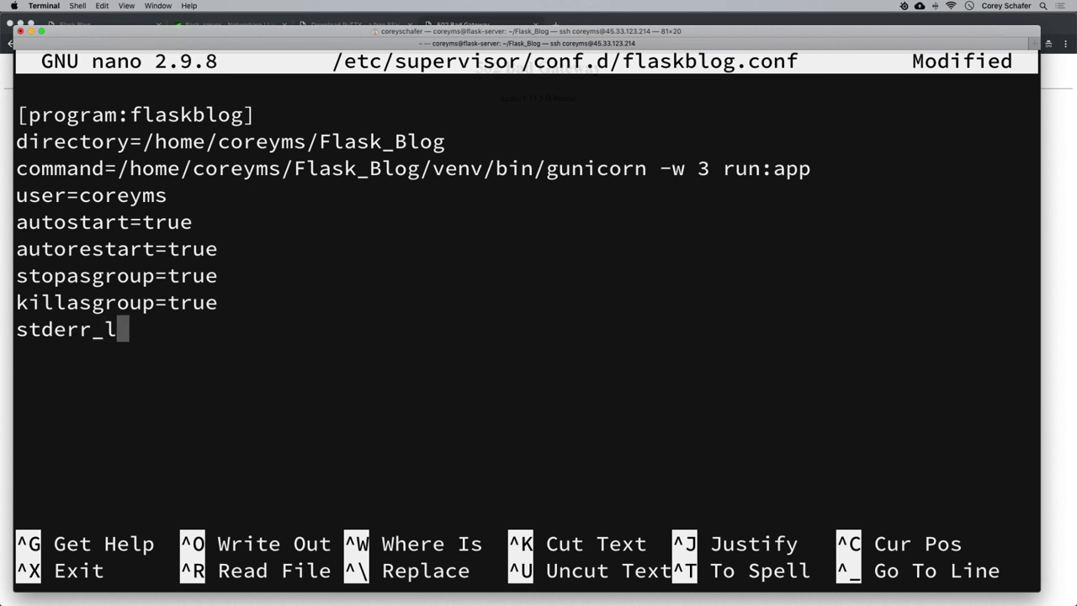
pyautogui.write('ogfile=')
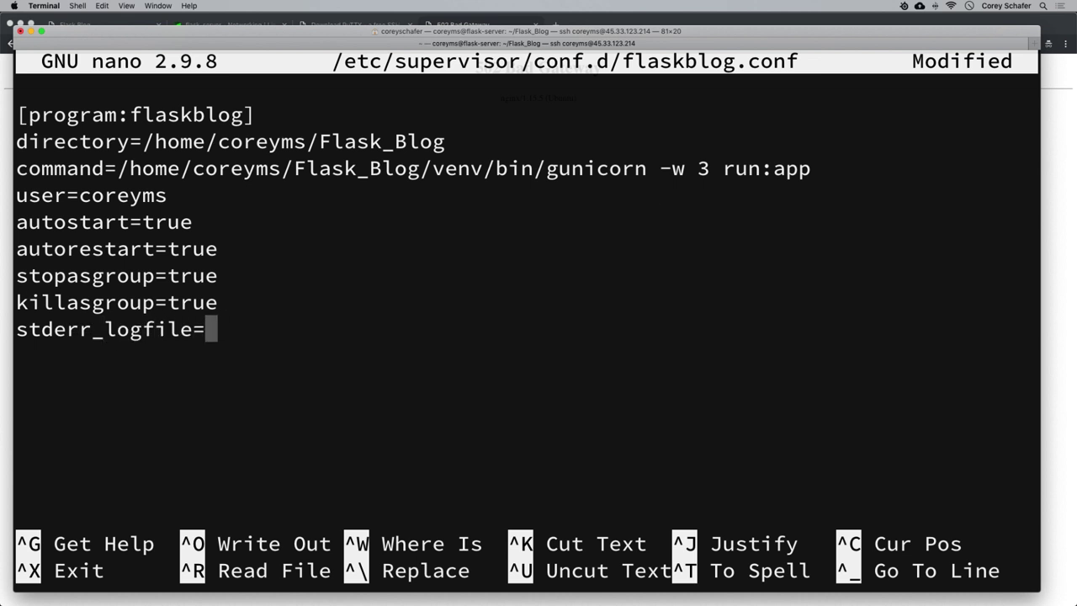
pyautogui.write('//')
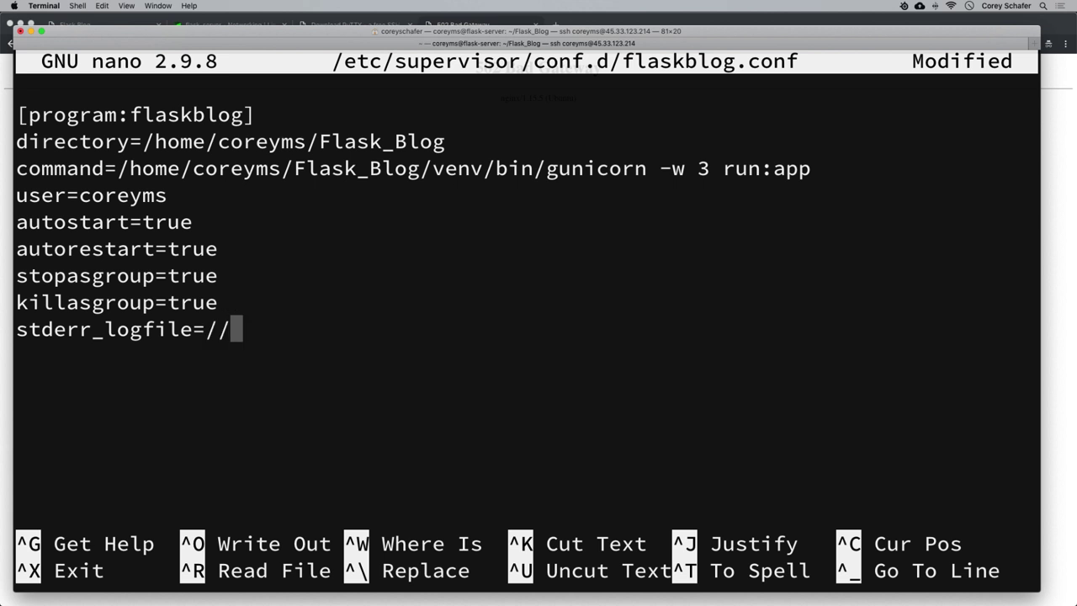
pyautogui.press('BackSpace')
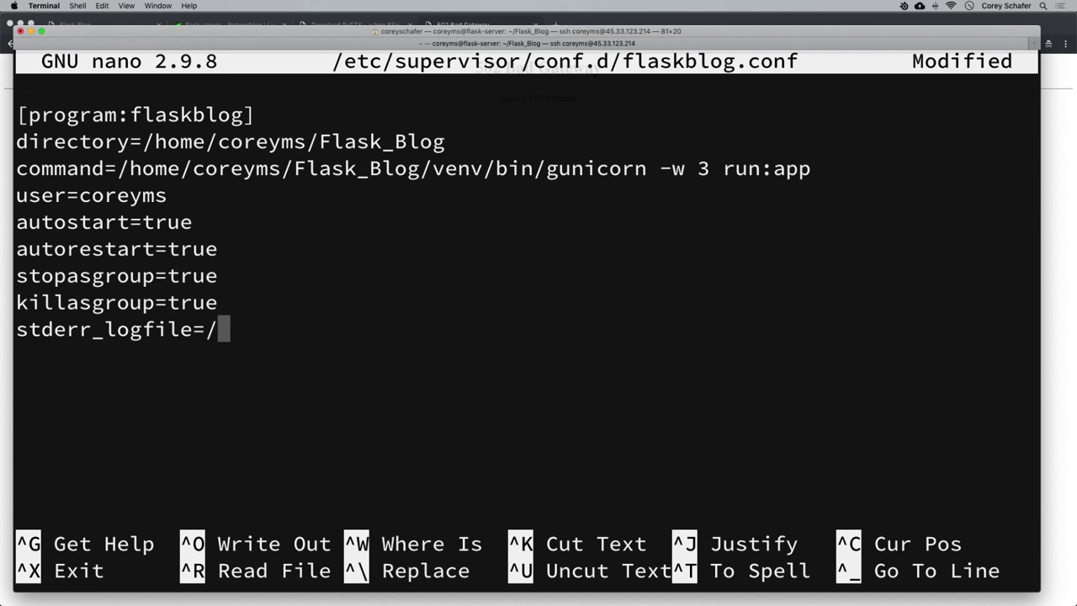
pyautogui.write('var/l')
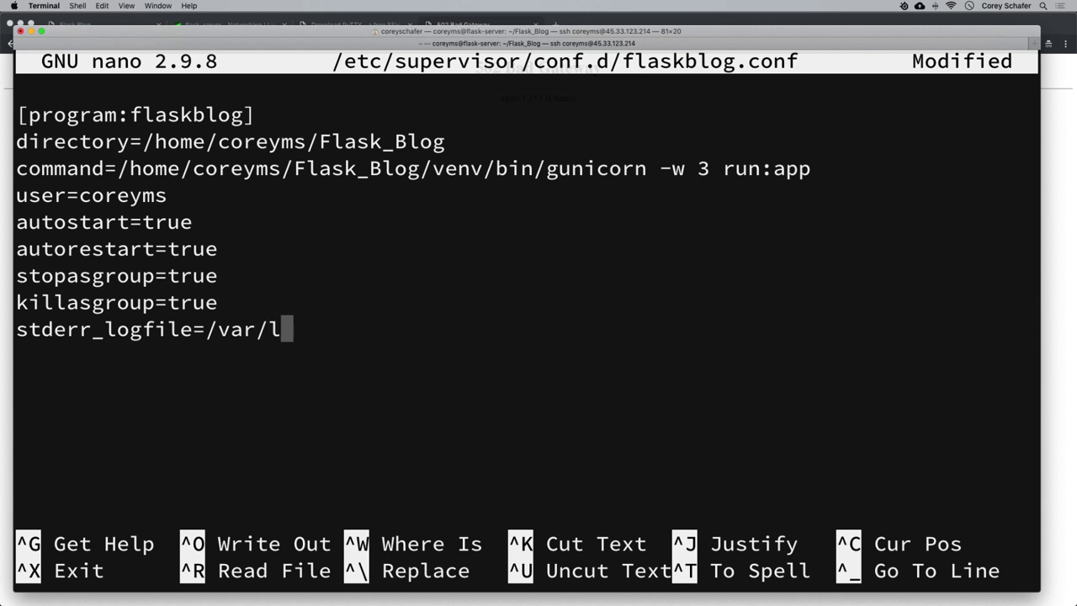
pyautogui.write('og/flas')
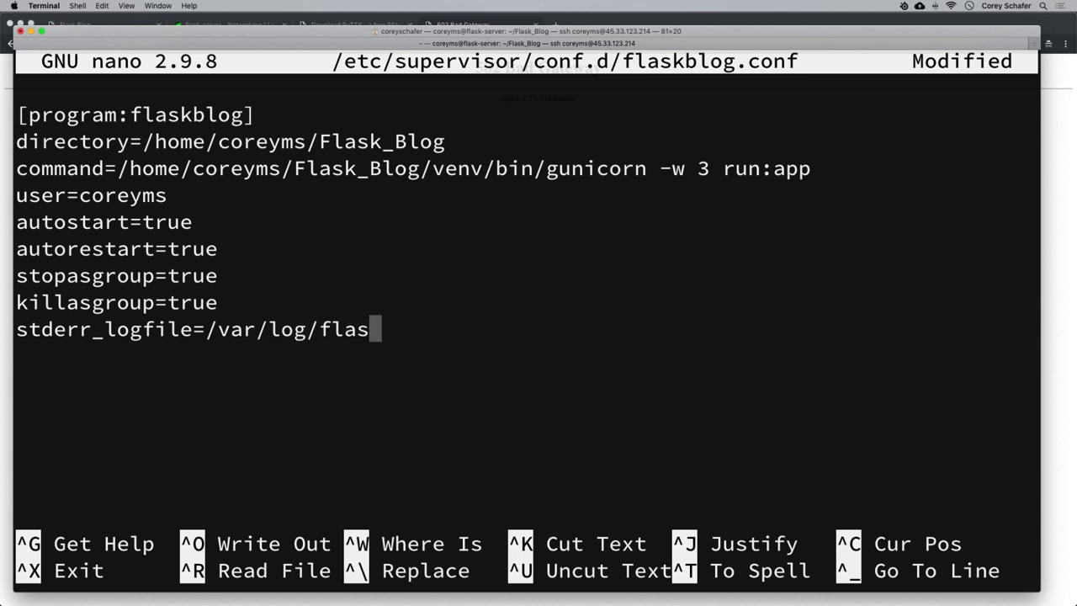
pyautogui.write('kblog/')
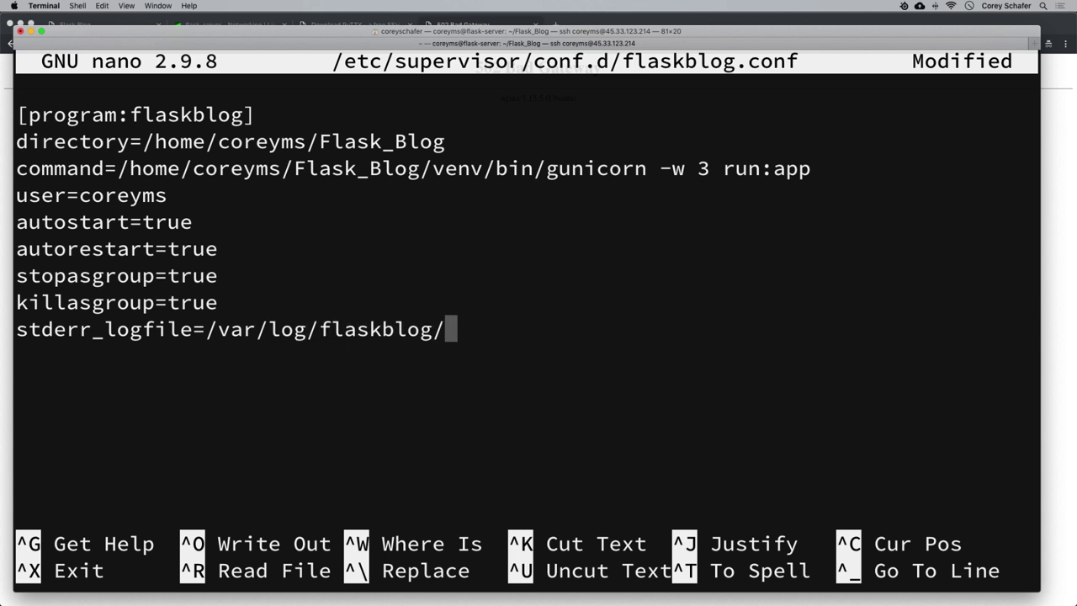
pyautogui.write('flaskblog')
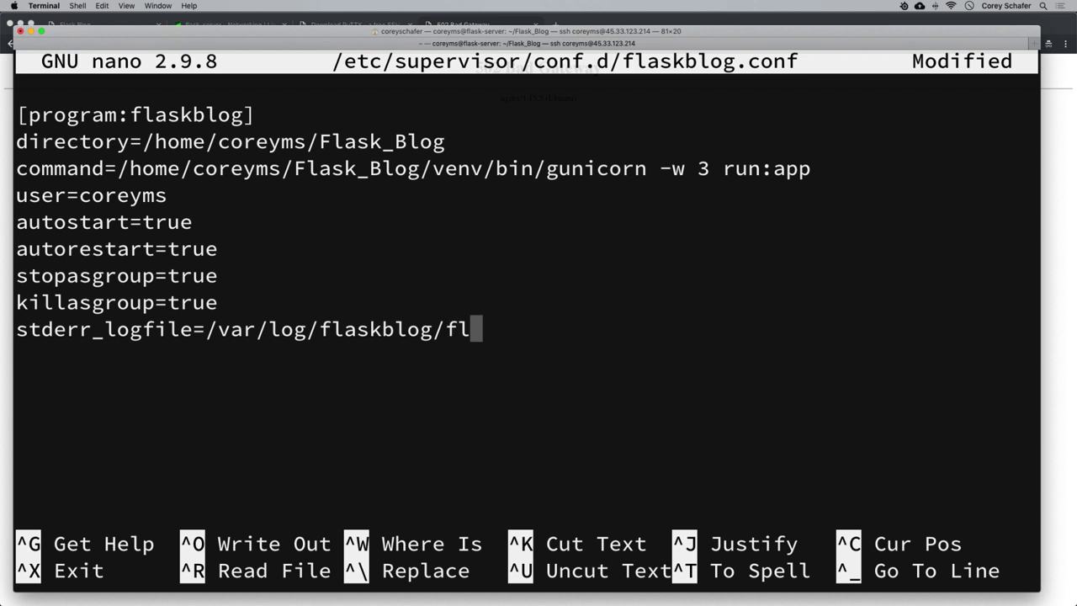
pyautogui.write('.')
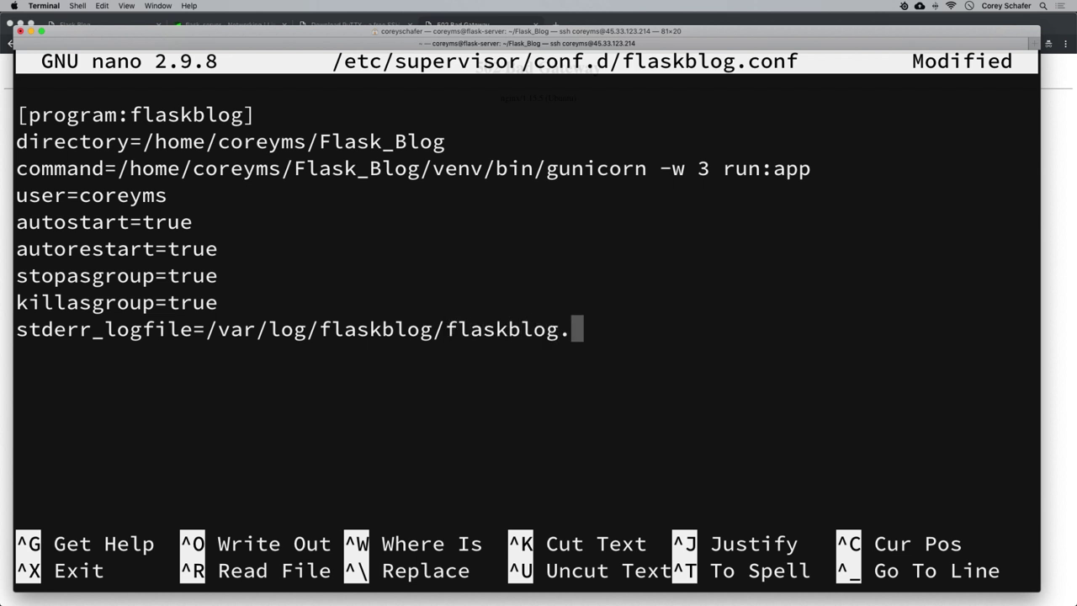
pyautogui.write('err.log')
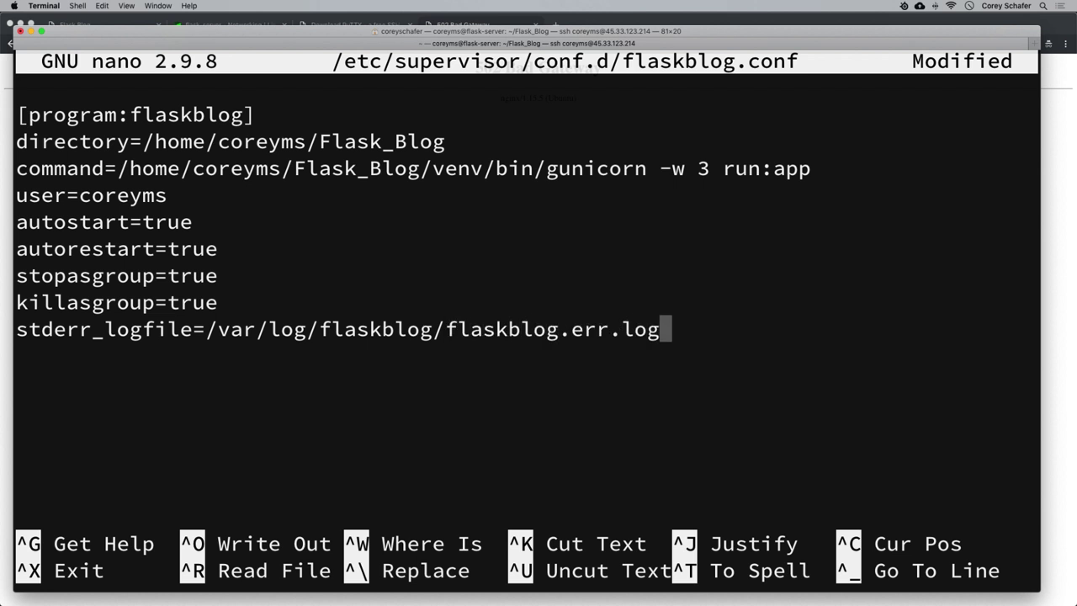
pyautogui.press('Return')
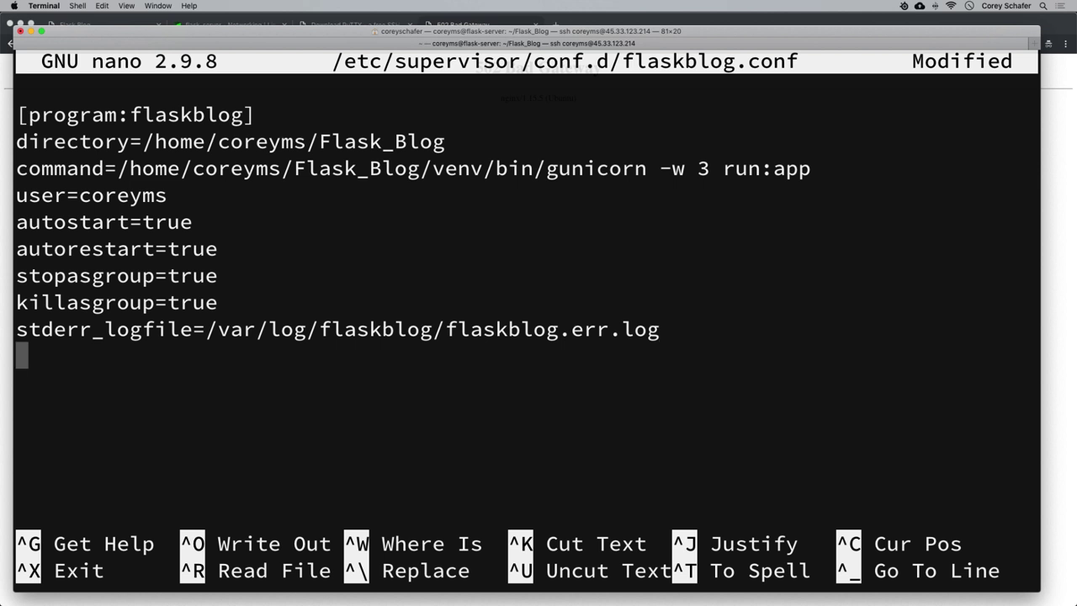
# Duplicate the stderr line and edit it into stdout_logfile=/var/log/flaskblog/flaskblog.out.log.
pyautogui.tripleClick(623, 317)
pyautogui.rightClick(646, 326)
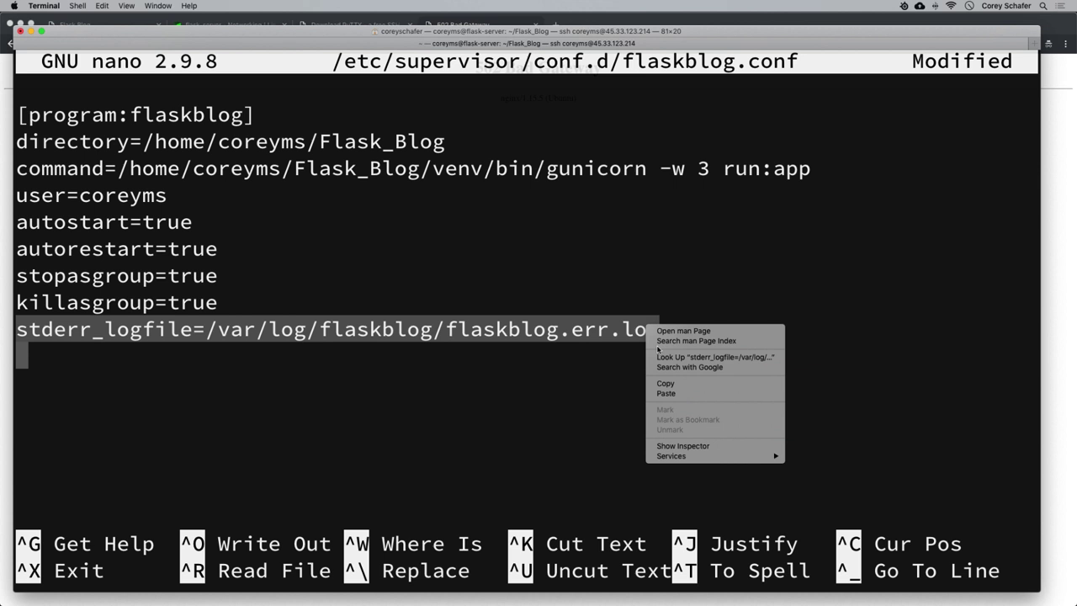
pyautogui.click(665, 386)
pyautogui.rightClick(396, 371)
pyautogui.click(409, 389)
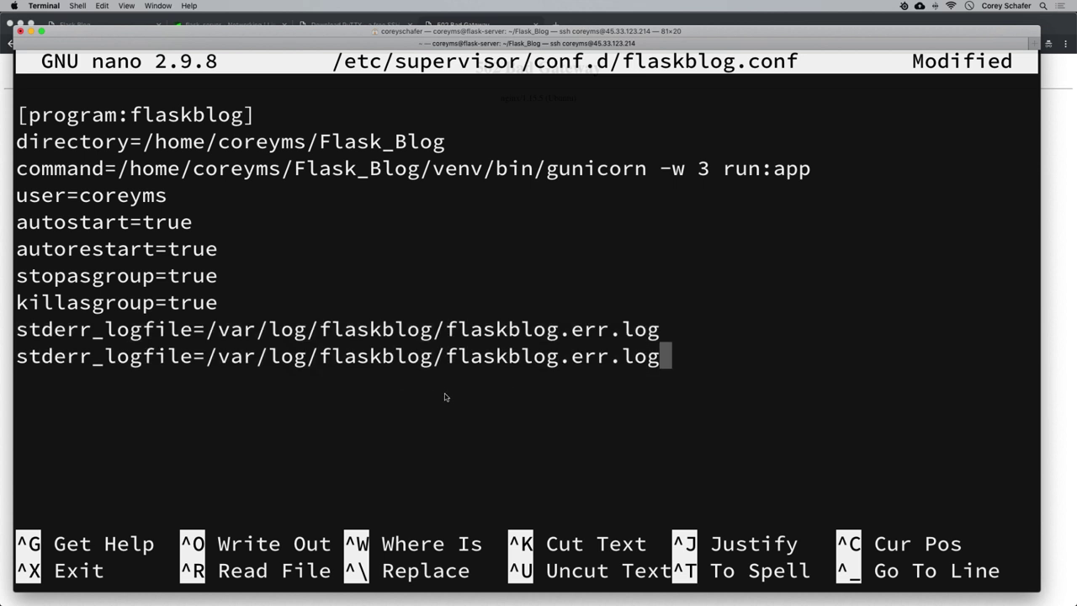
pyautogui.press('Left')
pyautogui.press('Left')
pyautogui.press('Left')
pyautogui.press('Left')
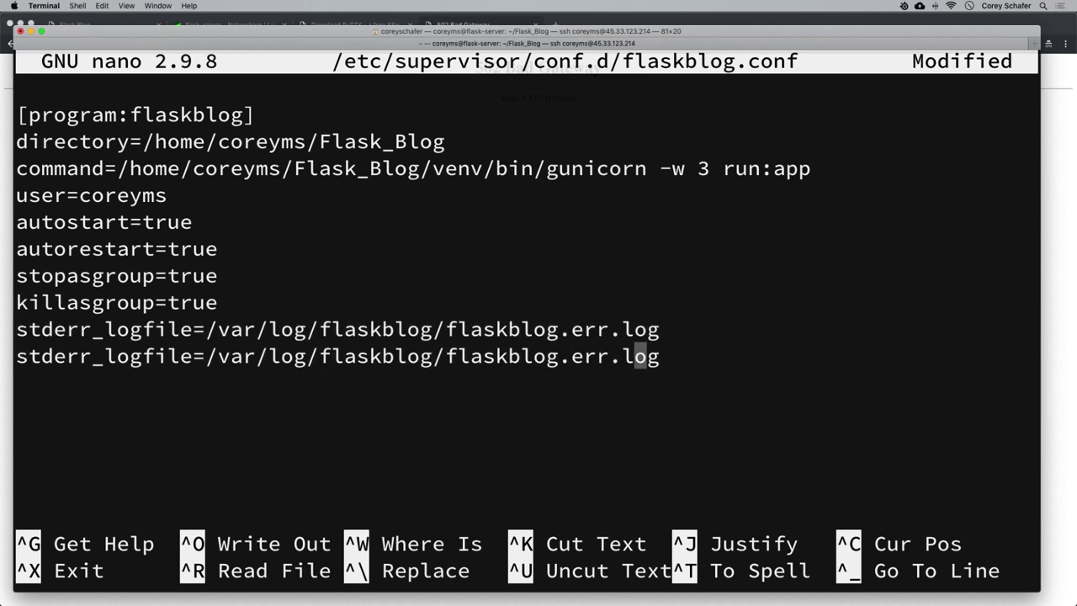
pyautogui.press('BackSpace')
pyautogui.press('BackSpace')
pyautogui.press('BackSpace')
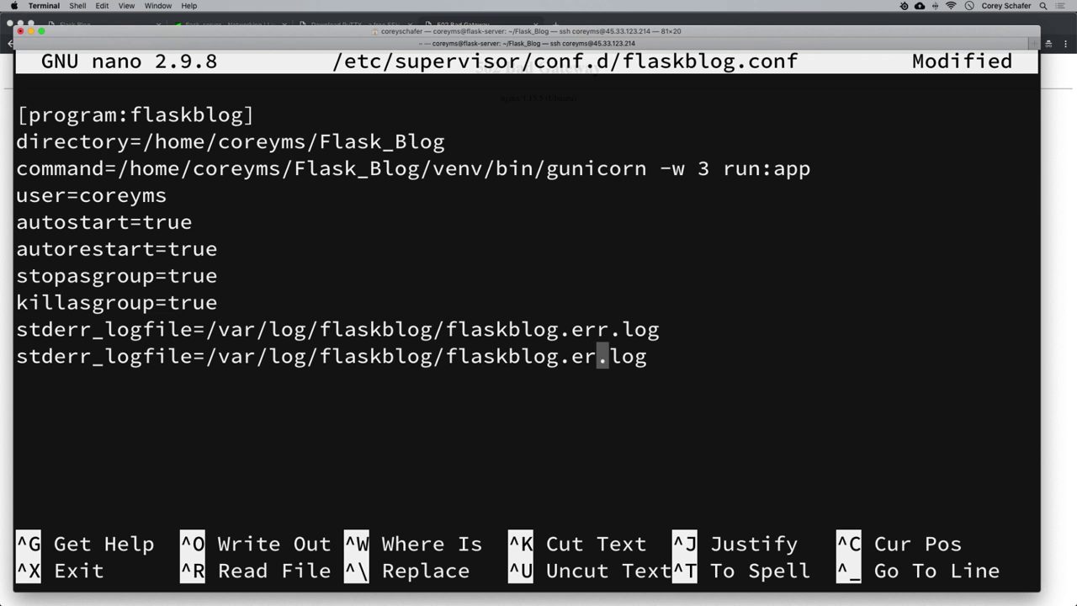
pyautogui.write('out')
pyautogui.press('Left')
pyautogui.press('Left')
pyautogui.press('Left')
pyautogui.press('Left')
pyautogui.press('Left')
pyautogui.press('Left')
pyautogui.press('Left')
pyautogui.press('Left')
pyautogui.press('Left')
pyautogui.press('Left')
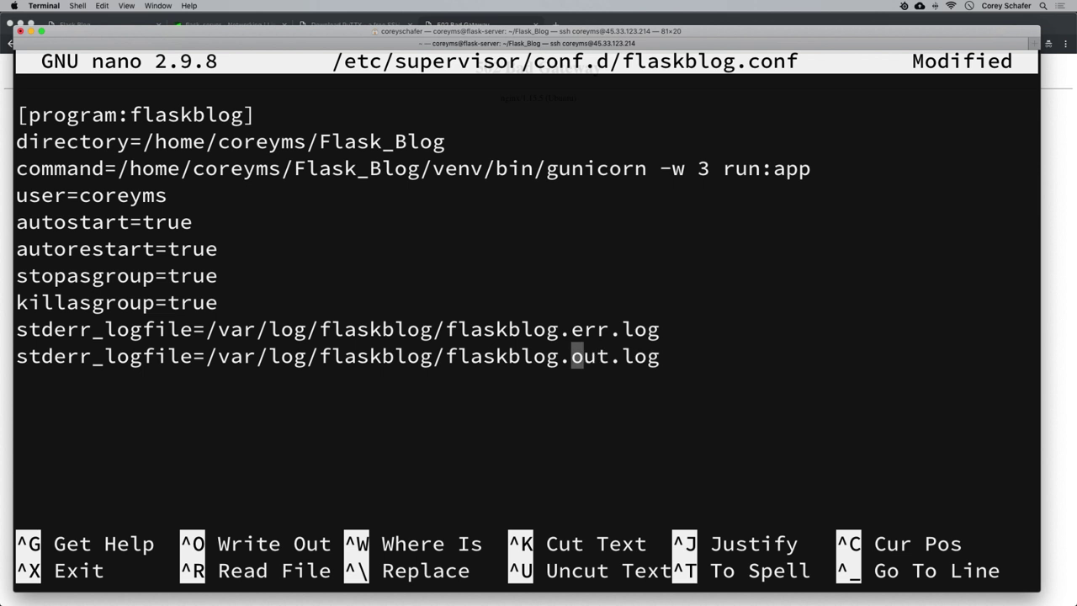
pyautogui.press('Left')
pyautogui.press('Left')
pyautogui.press('Left')
pyautogui.press('Left')
pyautogui.press('Left')
pyautogui.press('Left')
pyautogui.press('Left')
pyautogui.press('Left')
pyautogui.press('Left')
pyautogui.press('Left')
pyautogui.press('Left')
pyautogui.press('Left')
pyautogui.press('Left')
pyautogui.press('Left')
pyautogui.press('Left')
pyautogui.press('Left')
pyautogui.press('Left')
pyautogui.press('Left')
pyautogui.press('Left')
pyautogui.press('Left')
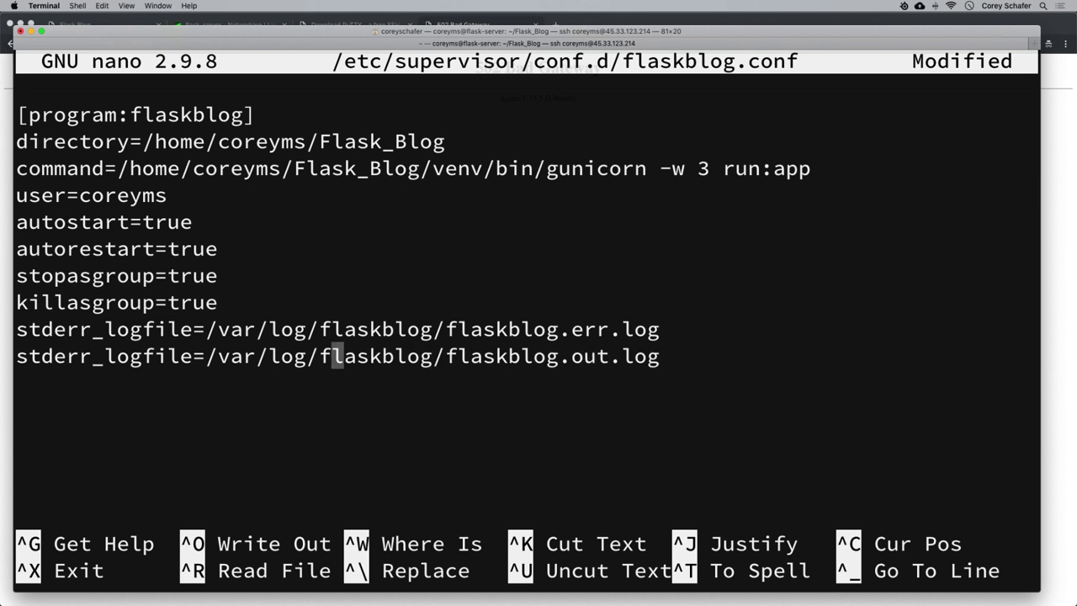
pyautogui.press('Left')
pyautogui.press('Left')
pyautogui.press('Left')
pyautogui.press('Left')
pyautogui.press('Left')
pyautogui.press('Left')
pyautogui.press('Left')
pyautogui.press('Left')
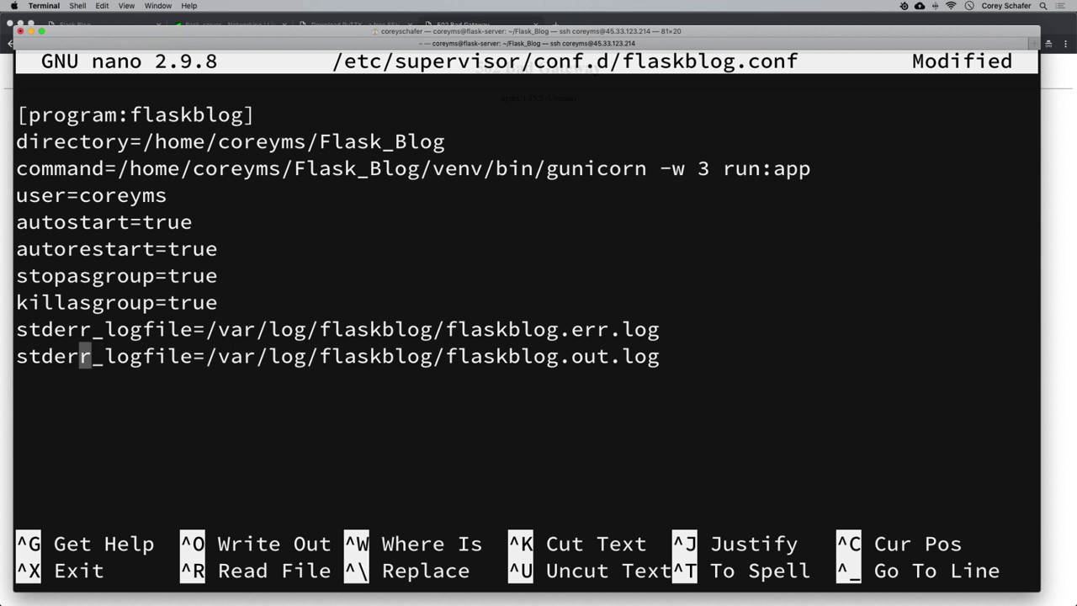
pyautogui.press('Right')
pyautogui.press('BackSpace')
pyautogui.press('BackSpace')
pyautogui.press('BackSpace')
pyautogui.write('out')
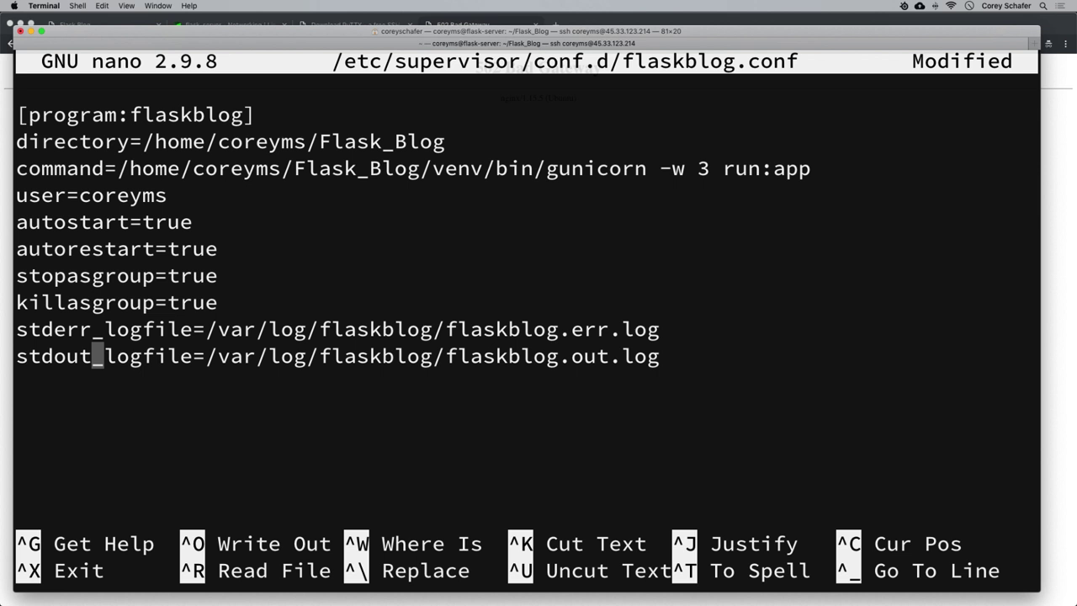
# Save flaskblog.conf and exit nano.
pyautogui.hotkey('ctrl', 'x')
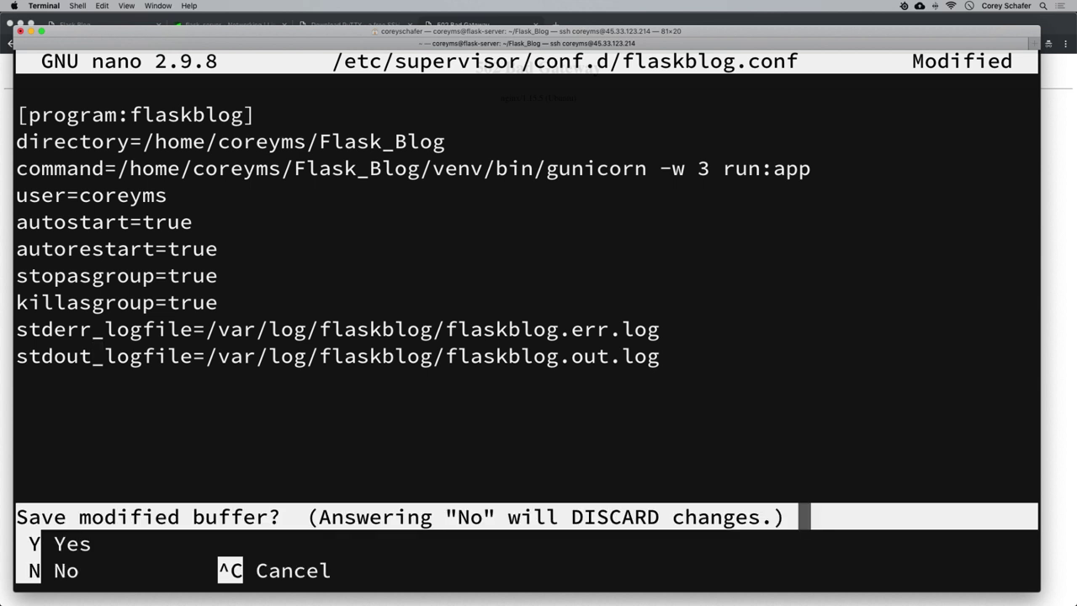
pyautogui.press('y')
pyautogui.press('Return')
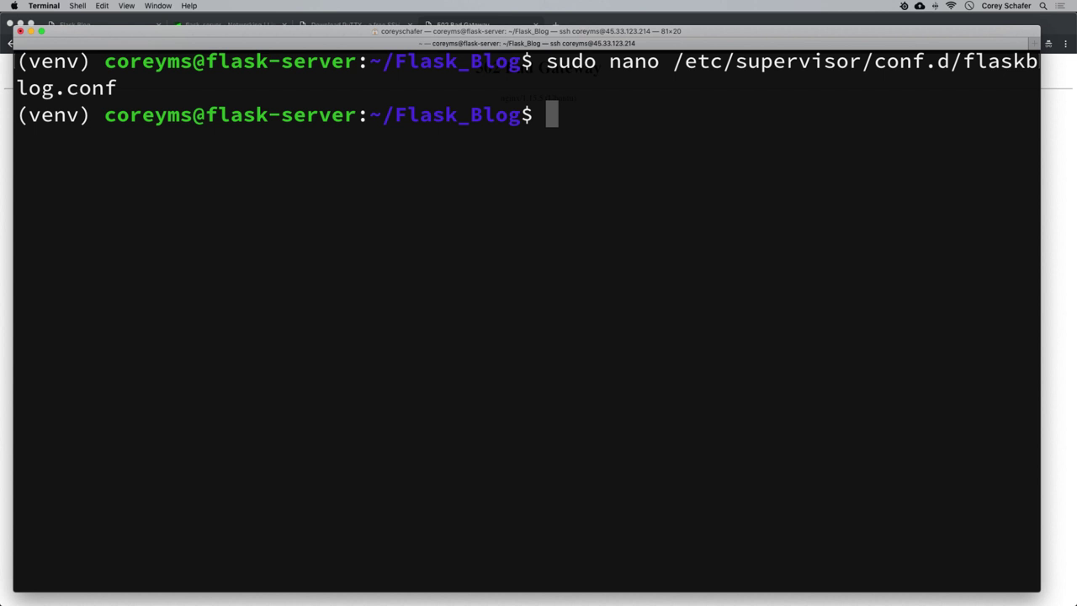
# Create the /var/log/flaskblog directory with sudo mkdir -p.
pyautogui.write('sudo')
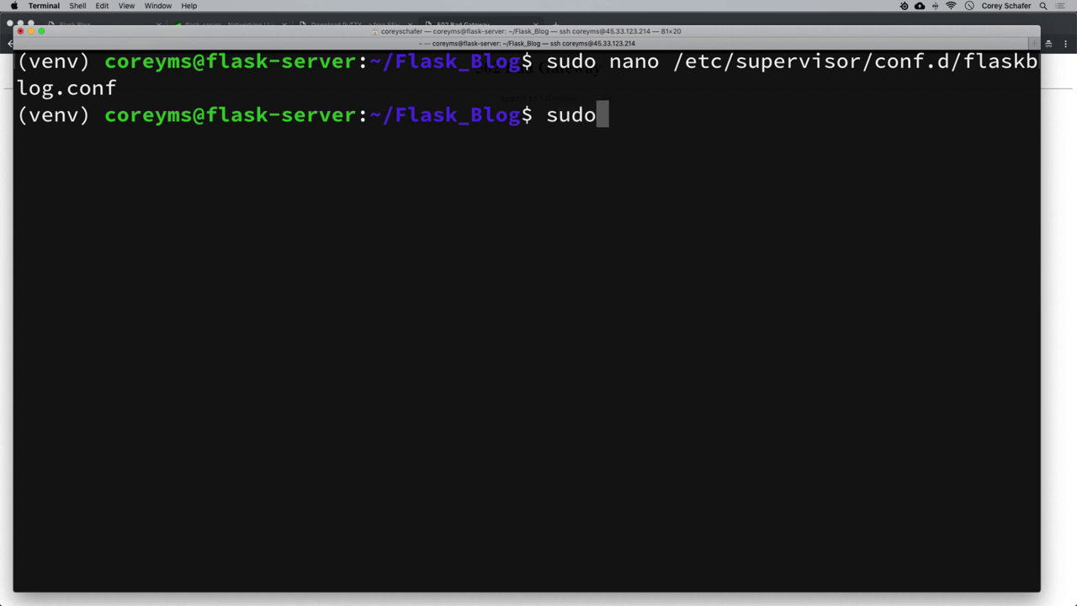
pyautogui.write(' mkdi')
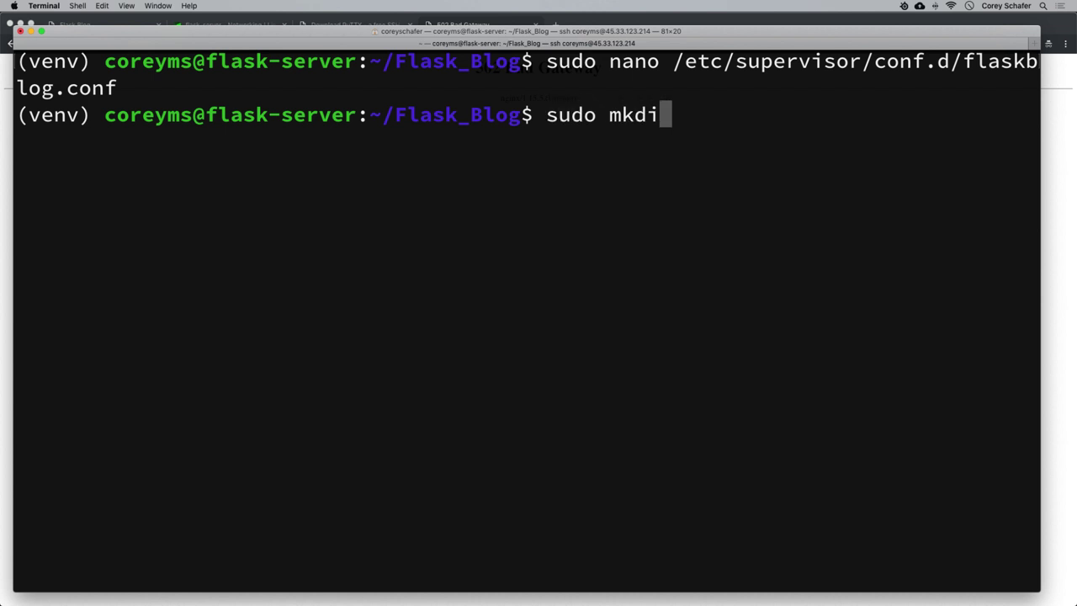
pyautogui.write('r -p')
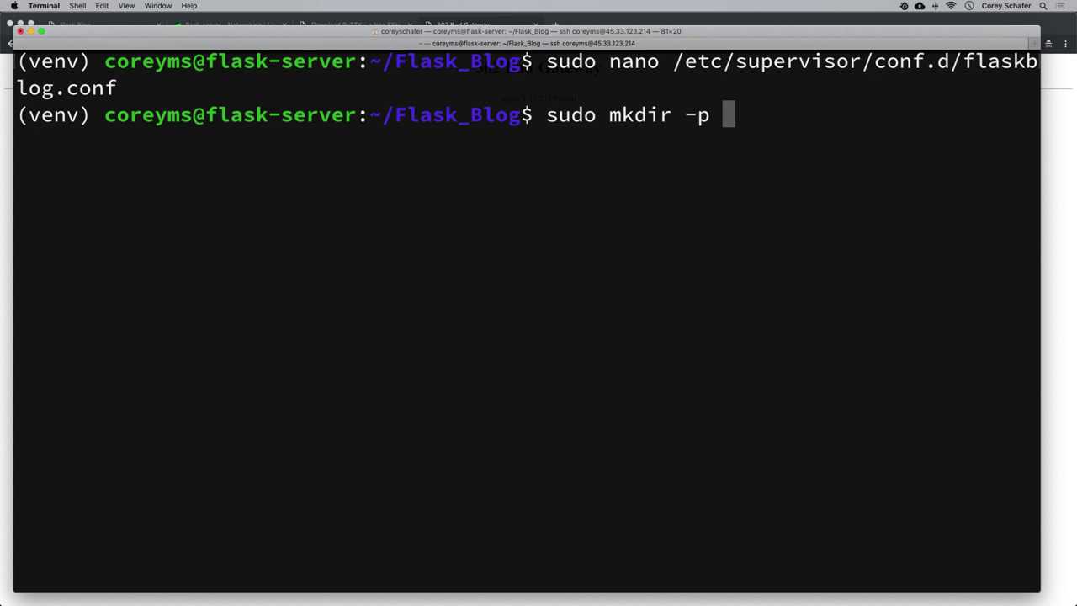
pyautogui.write('/var/')
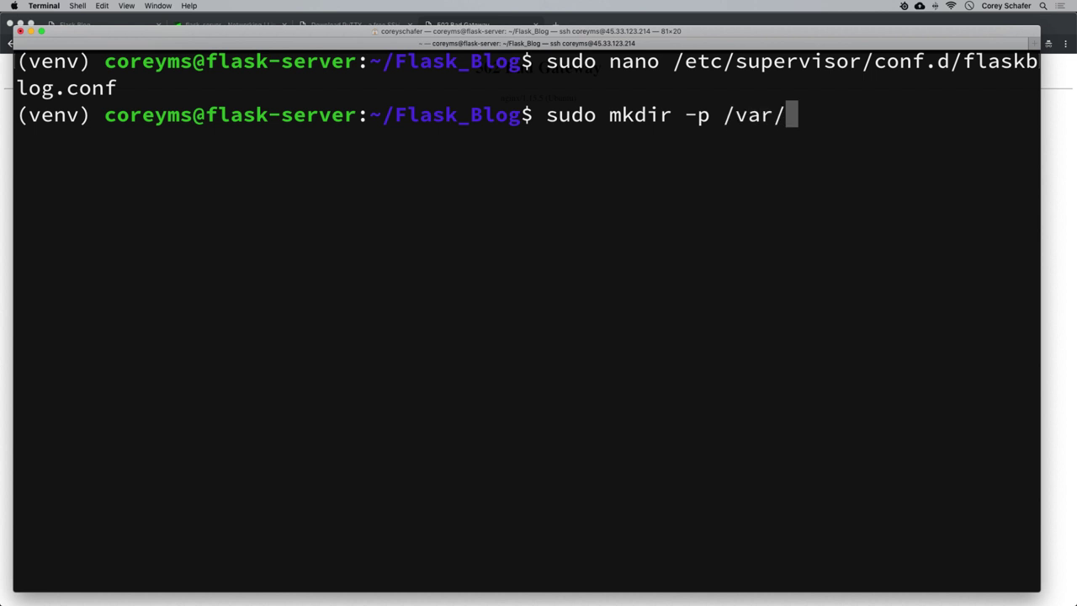
pyautogui.write('log/fla')
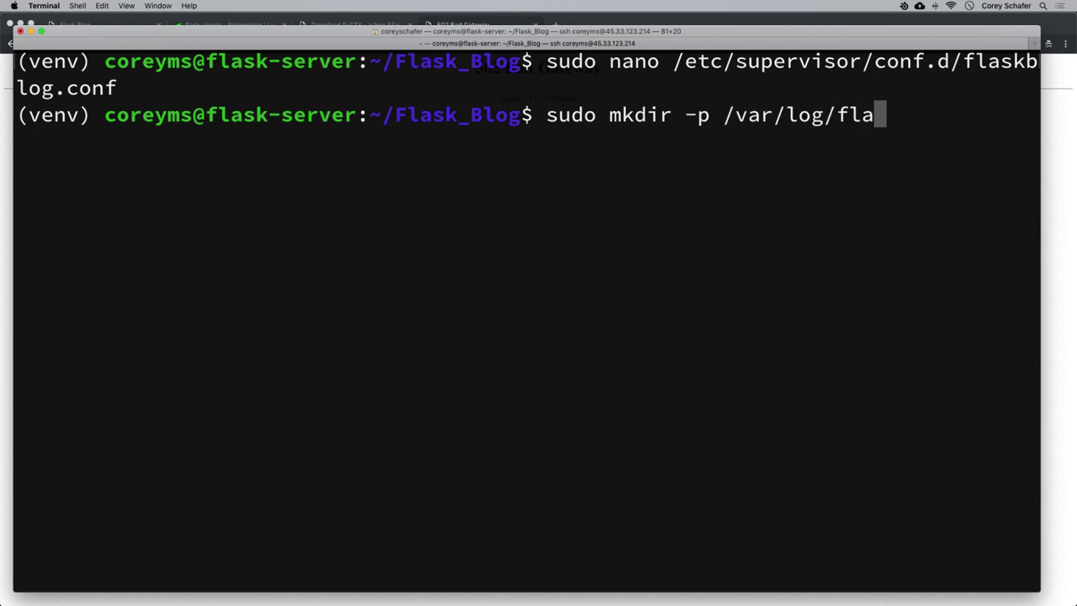
pyautogui.write('skblog')
pyautogui.press('Return')
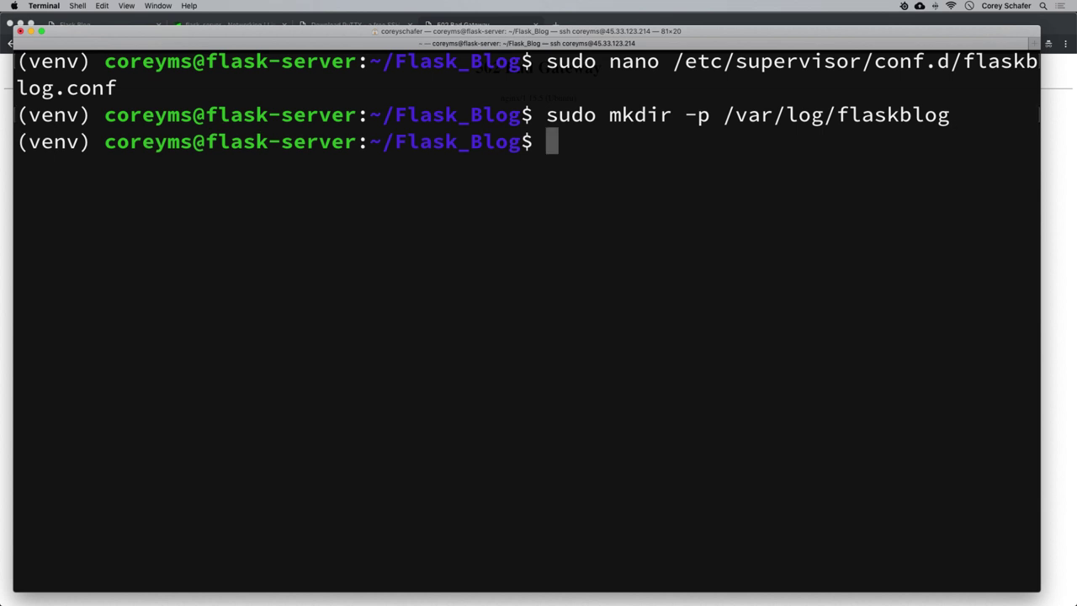
# Create empty flaskblog.err.log and flaskblog.out.log files in /var/log/flaskblog with sudo touch.
pyautogui.write('sudo')
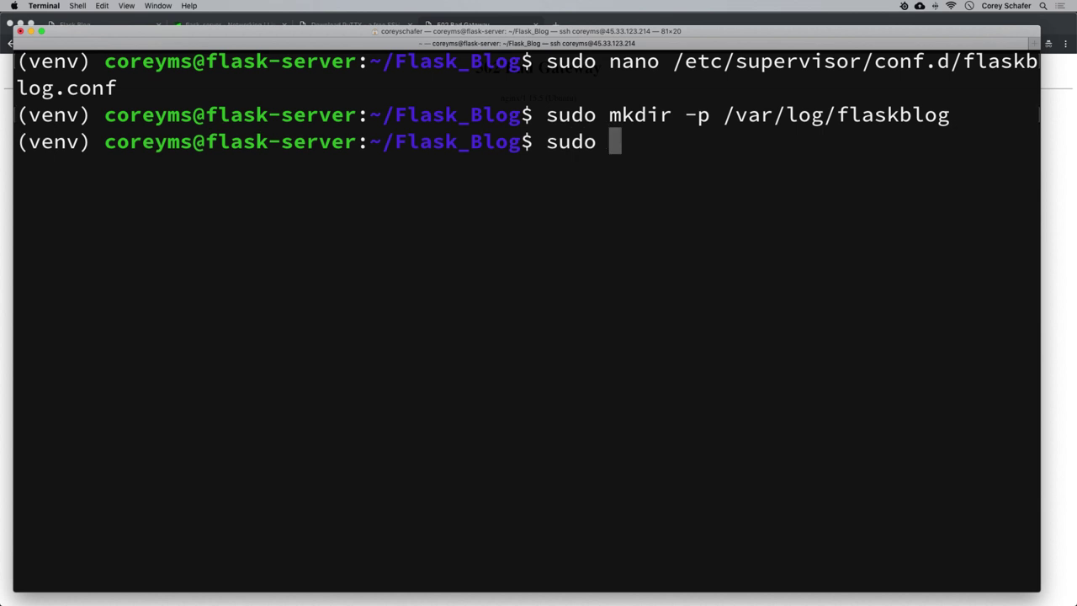
pyautogui.write(' touch ')
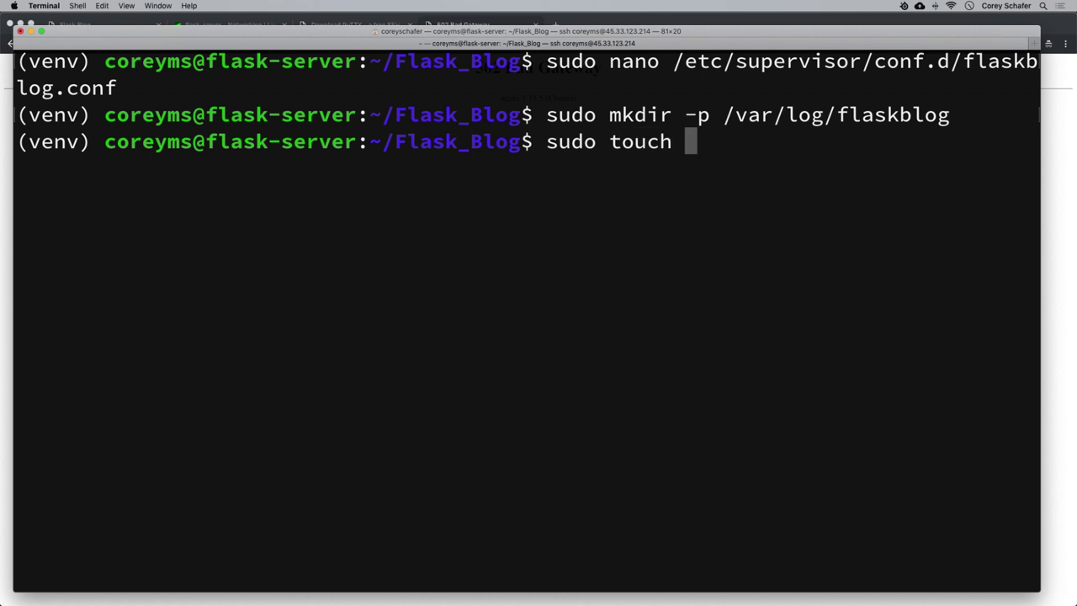
pyautogui.write('/vcar')
pyautogui.press('BackSpace')
pyautogui.press('BackSpace')
pyautogui.press('BackSpace')
pyautogui.write('ar')
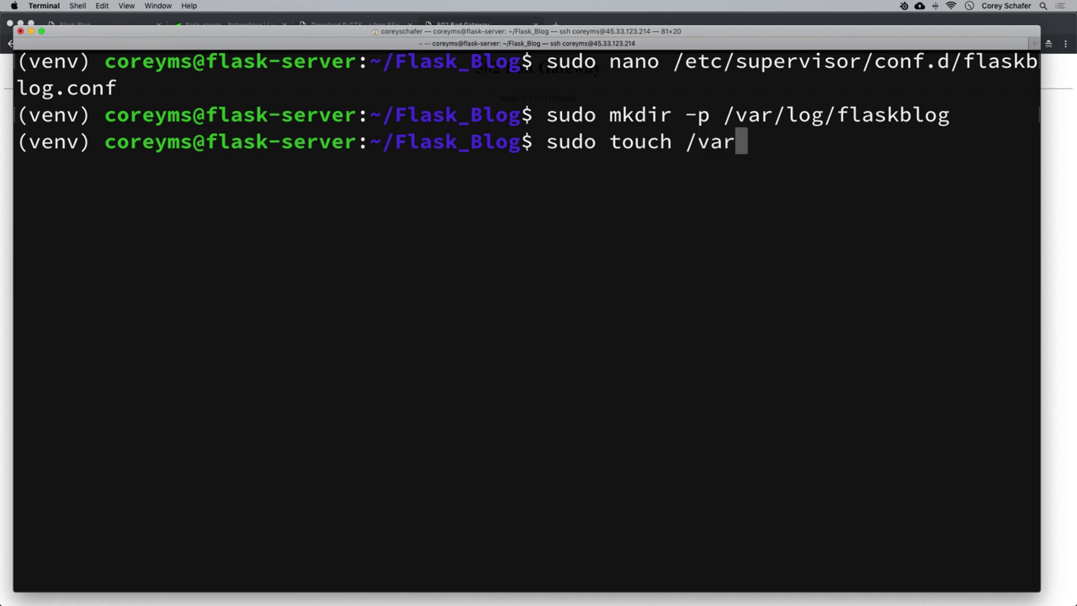
pyautogui.write('/')
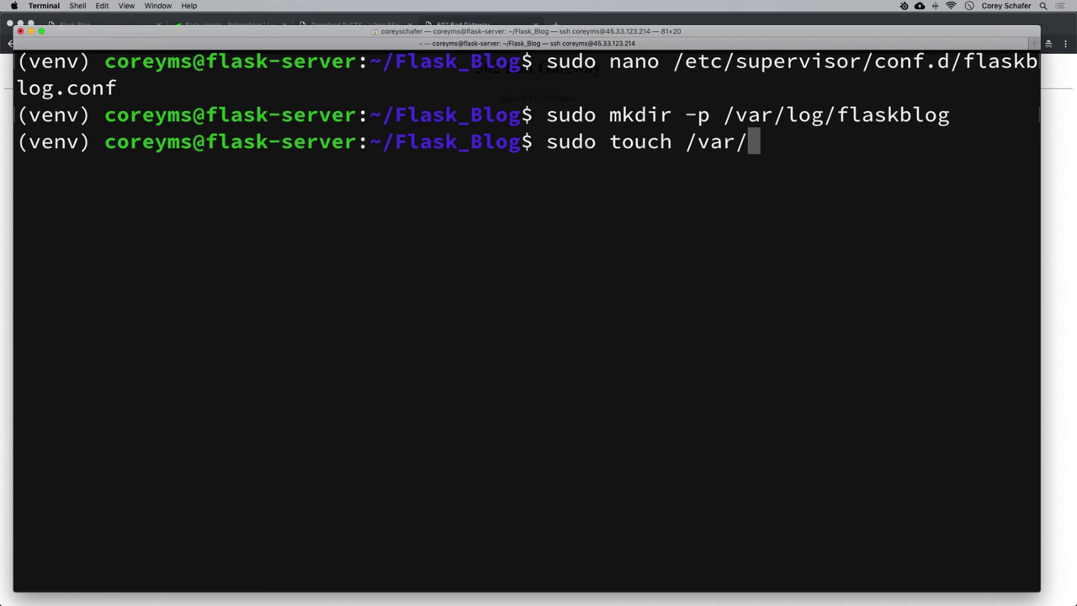
pyautogui.write('log/fl')
pyautogui.press('Tab')
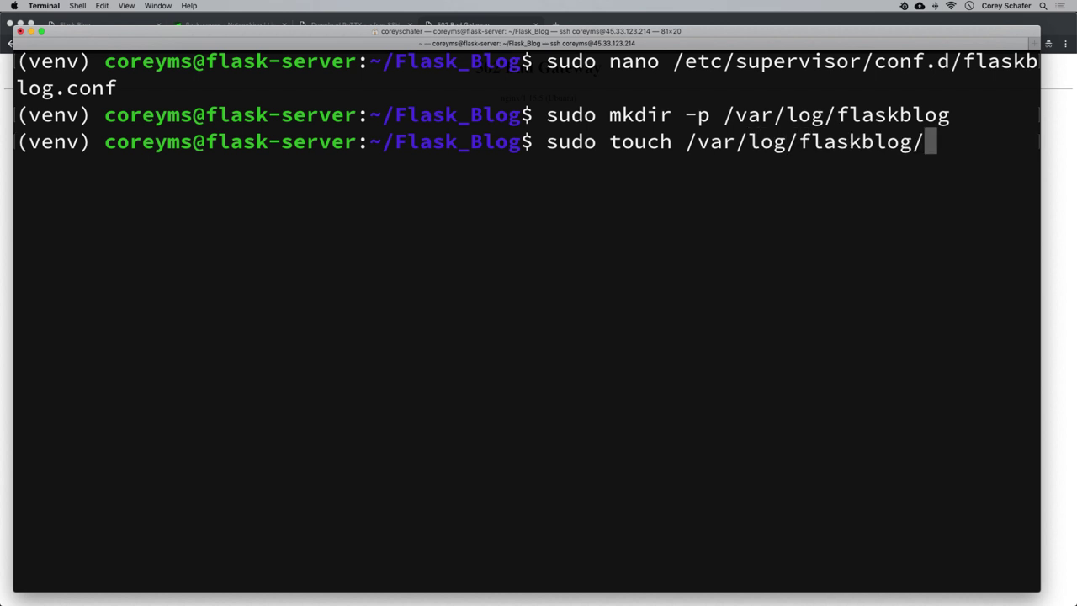
pyautogui.write('flaskbl')
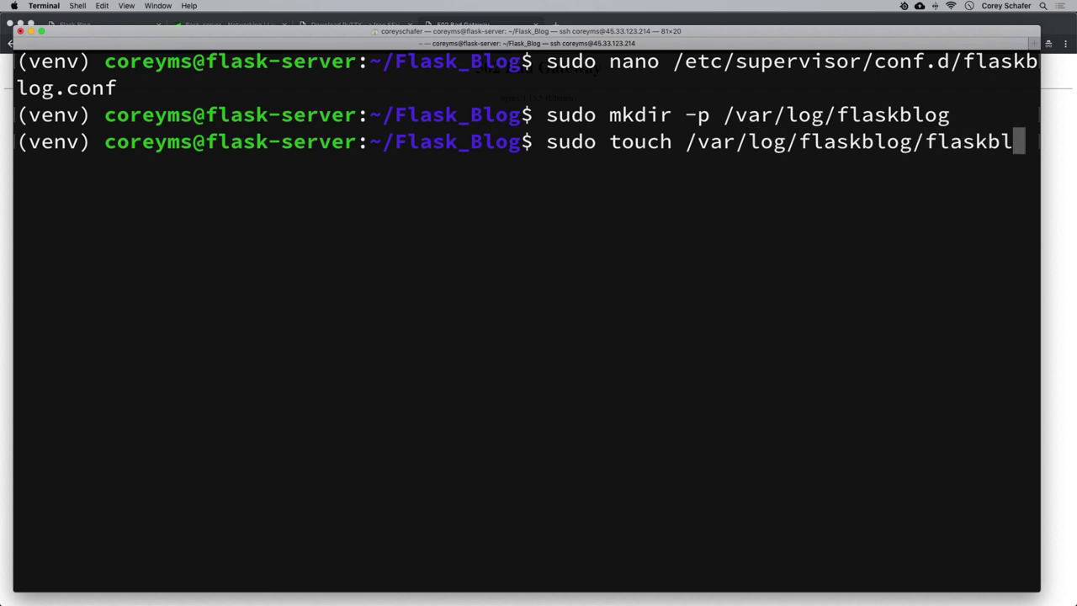
pyautogui.write('og.err')
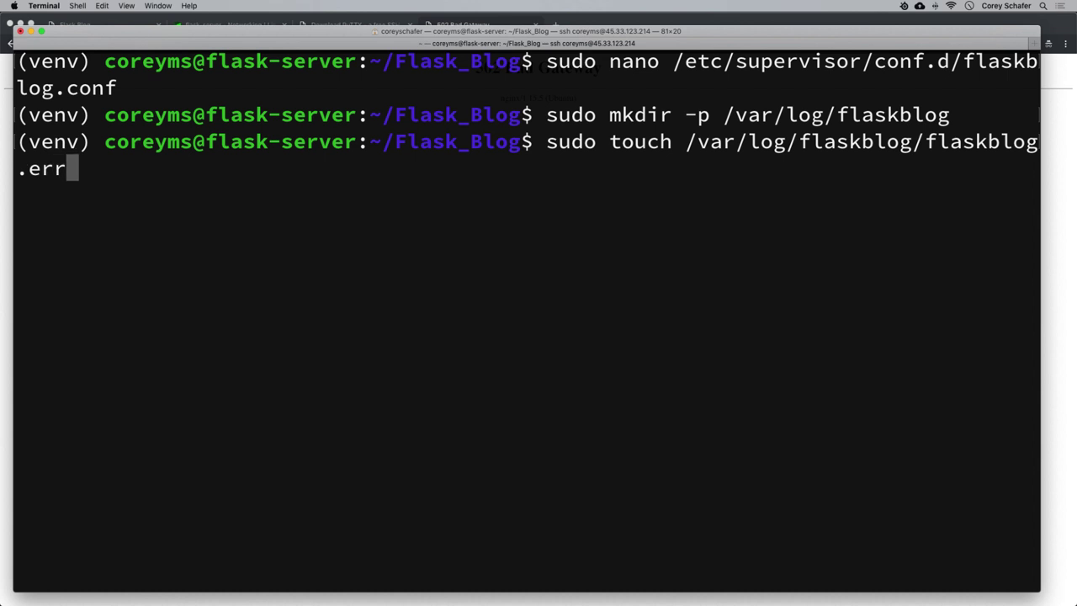
pyautogui.write('.log')
pyautogui.press('Return')
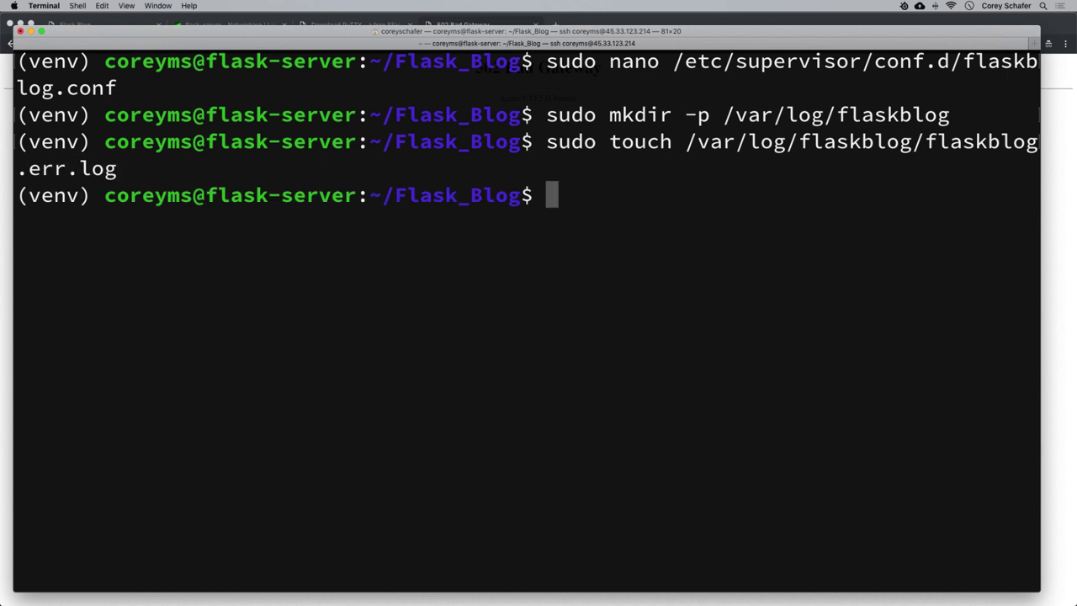
pyautogui.press('Up')
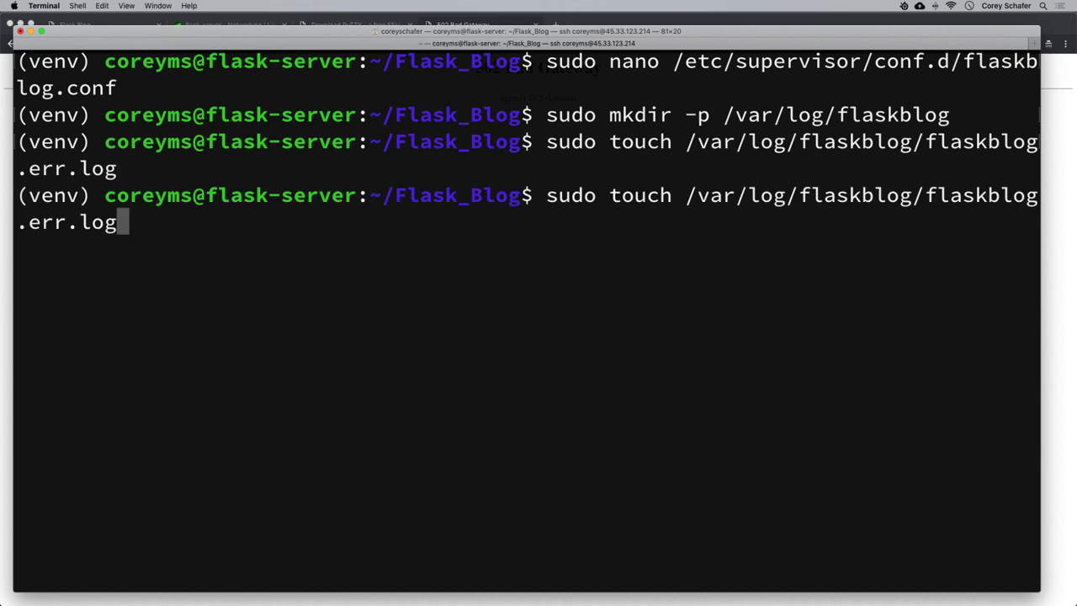
pyautogui.press('Left')
pyautogui.press('Left')
pyautogui.press('Left')
pyautogui.press('Left')
pyautogui.press('BackSpace')
pyautogui.press('BackSpace')
pyautogui.press('BackSpace')
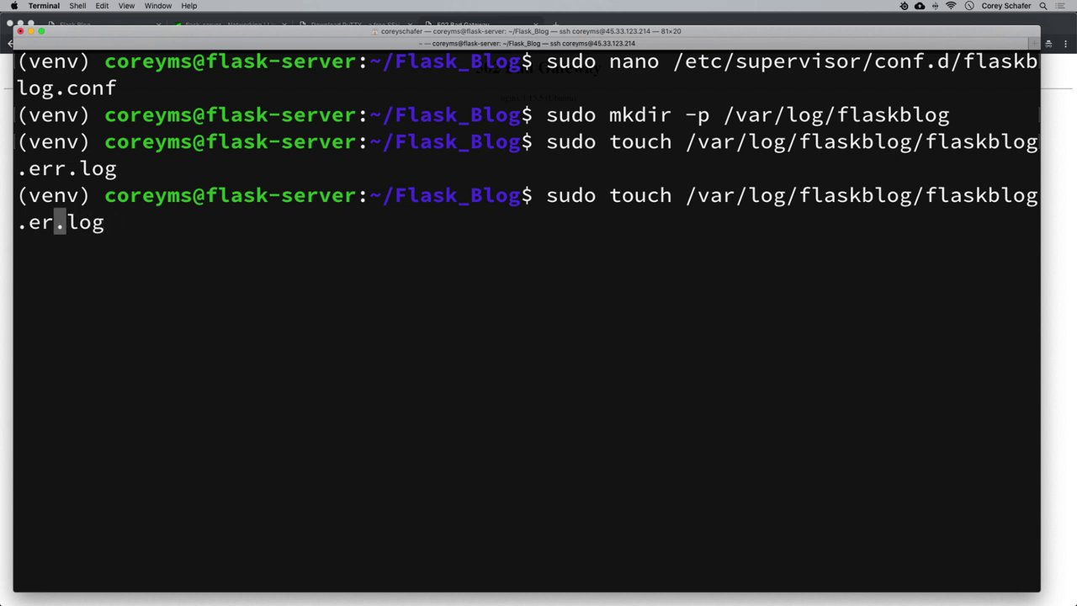
pyautogui.write('out')
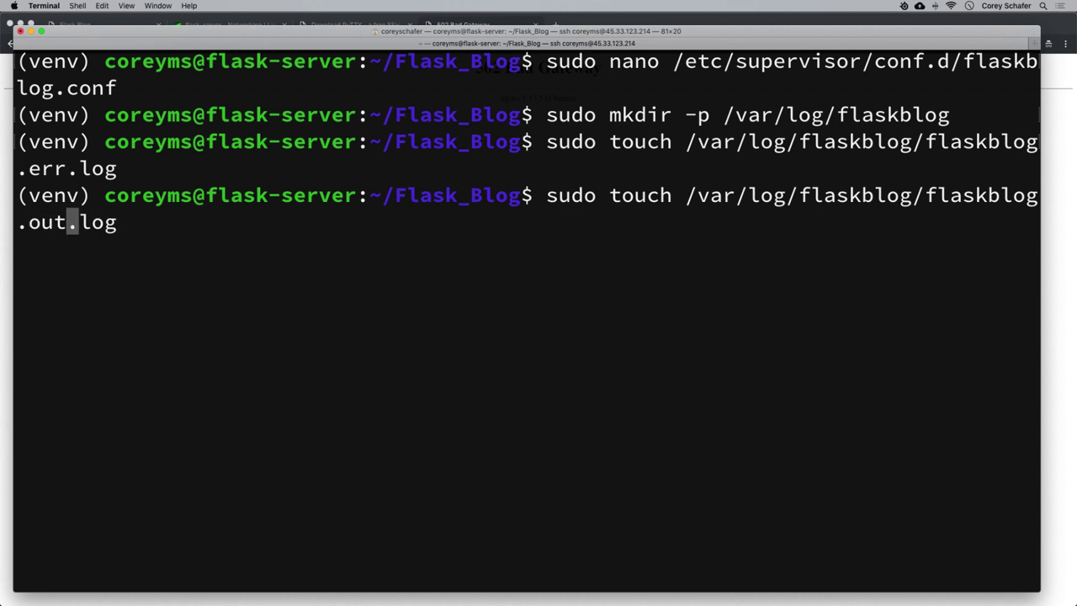
pyautogui.press('Return')
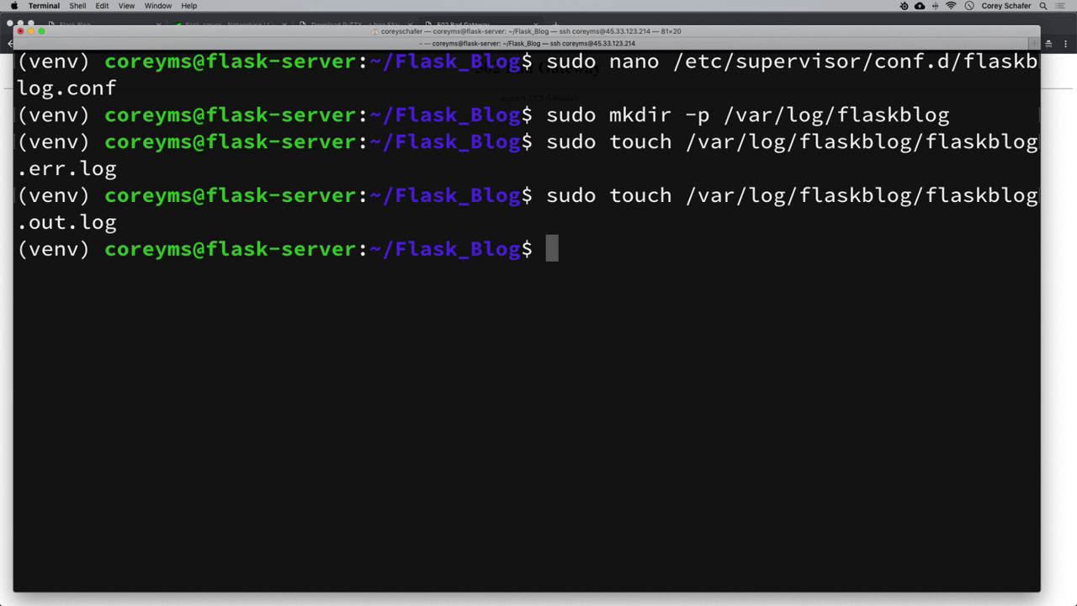
# Reload supervisord with sudo supervisorctl reload and bring up the browser's 502 page.
pyautogui.write('sudo supervisor')
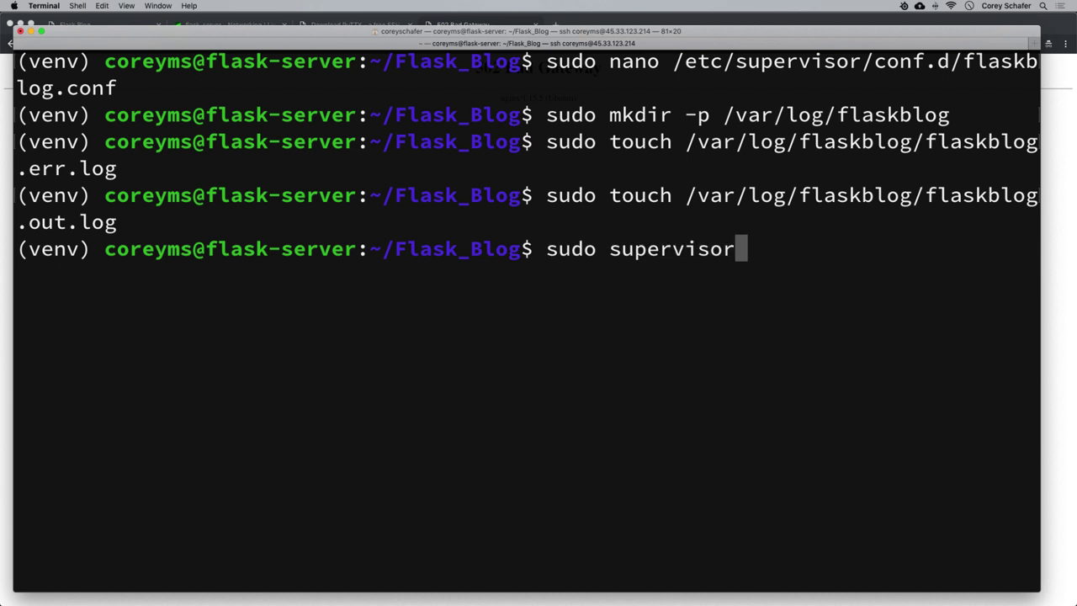
pyautogui.write('ctl reload')
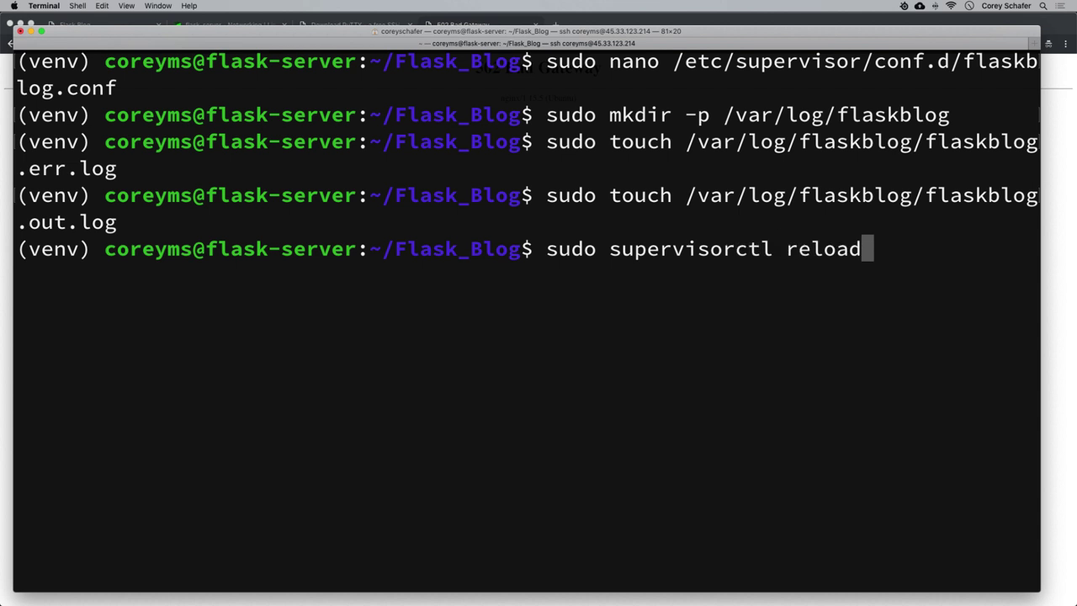
pyautogui.press('Return')
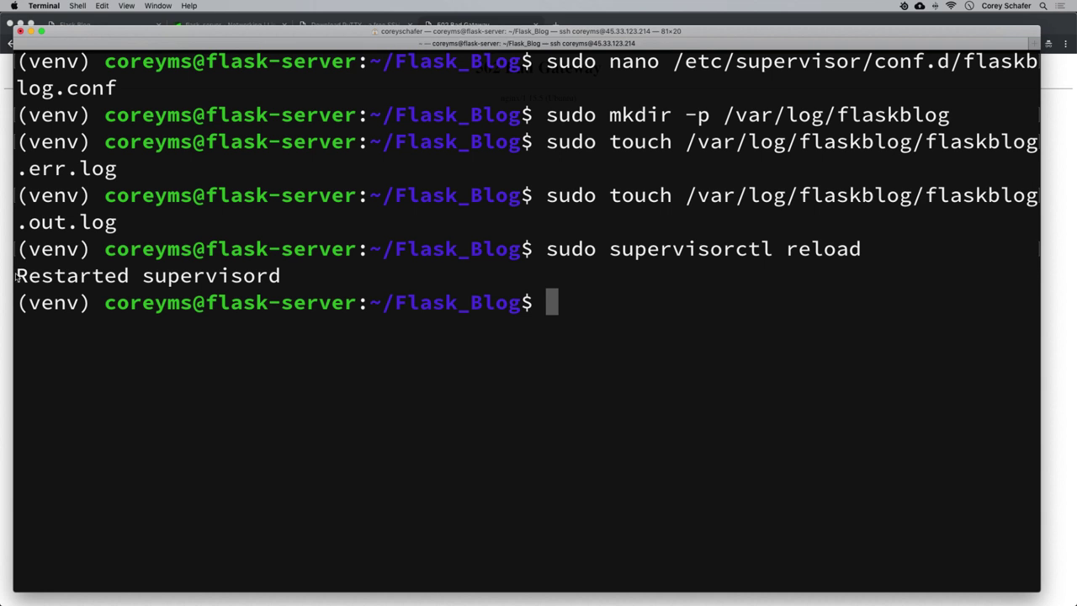
pyautogui.moveTo(17, 274); pyautogui.dragTo(359, 284)
pyautogui.click(358, 284)
pyautogui.press('super+Tab')
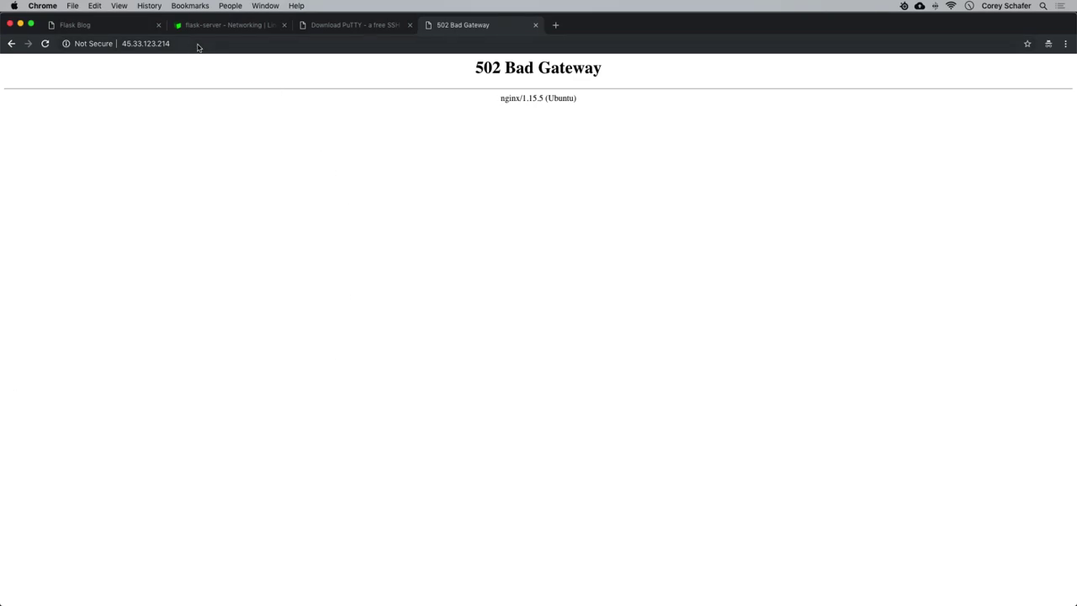
# Reload the blog at the server address and go to the Account page.
pyautogui.click(215, 45)
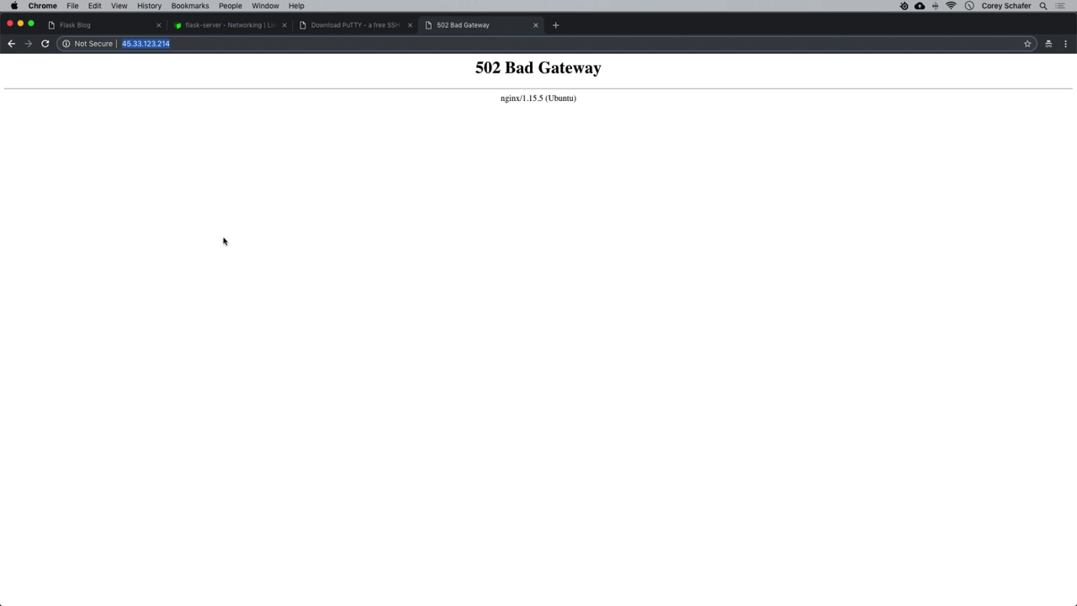
pyautogui.press('Return')
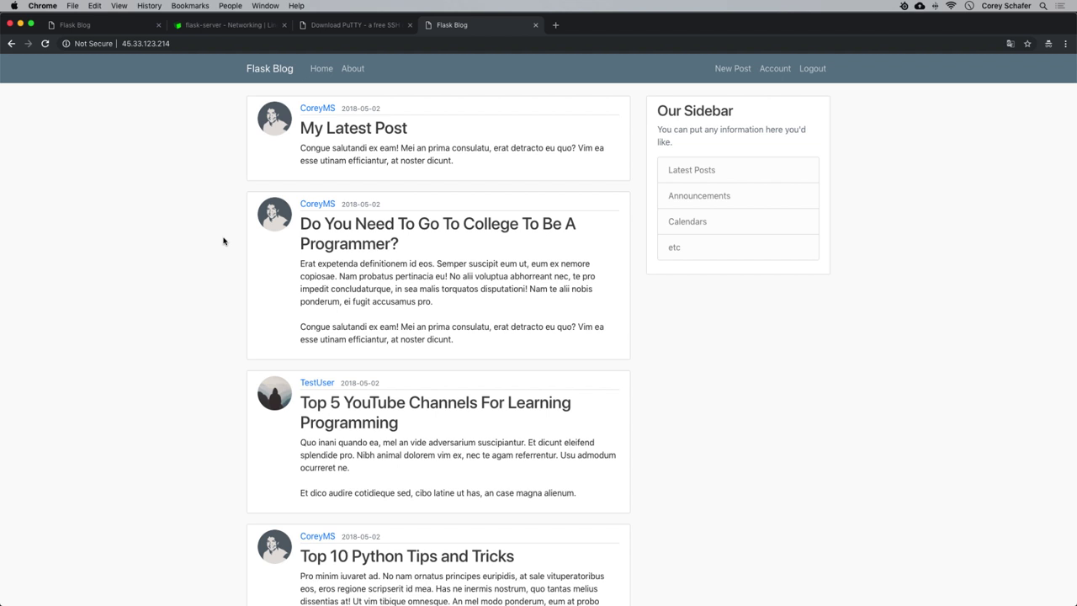
pyautogui.click(764, 71)
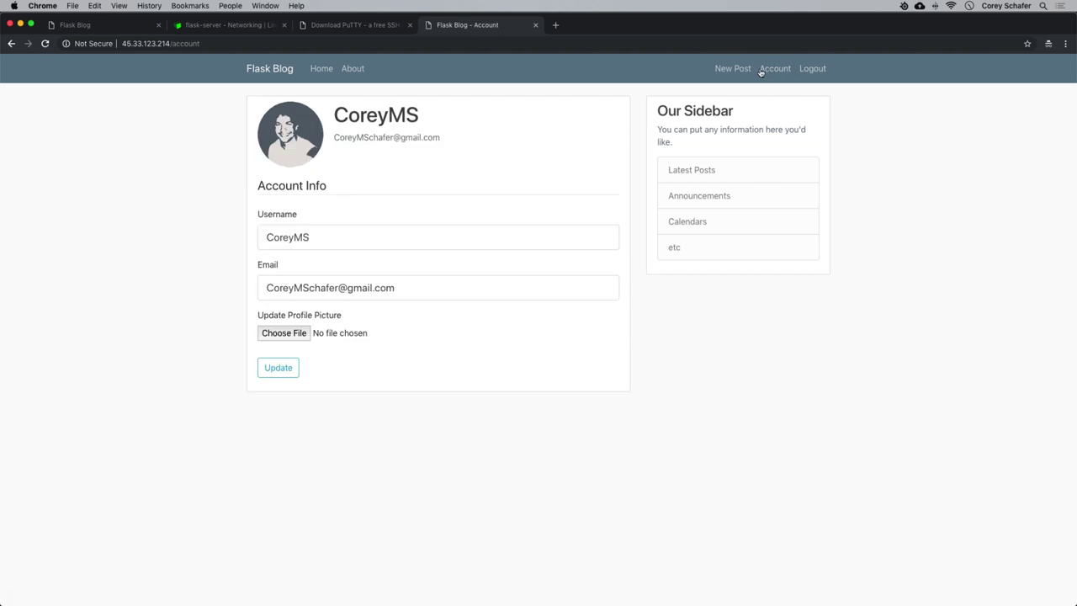
# Update the profile picture to pic.jpg from the Desktop, then open the New Post form.
pyautogui.click(280, 336)
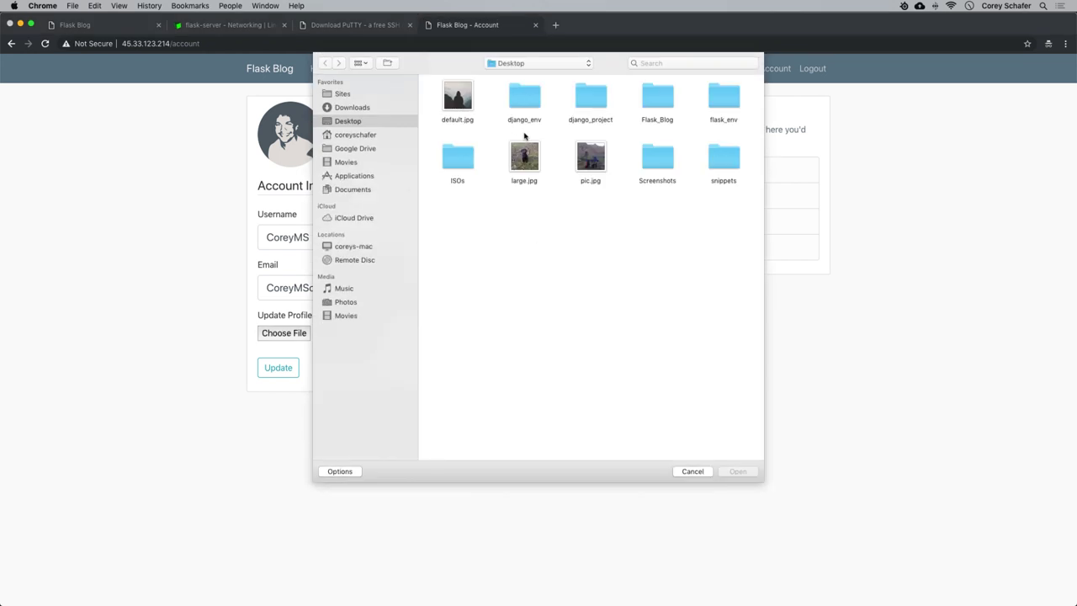
pyautogui.click(590, 158)
pyautogui.click(736, 472)
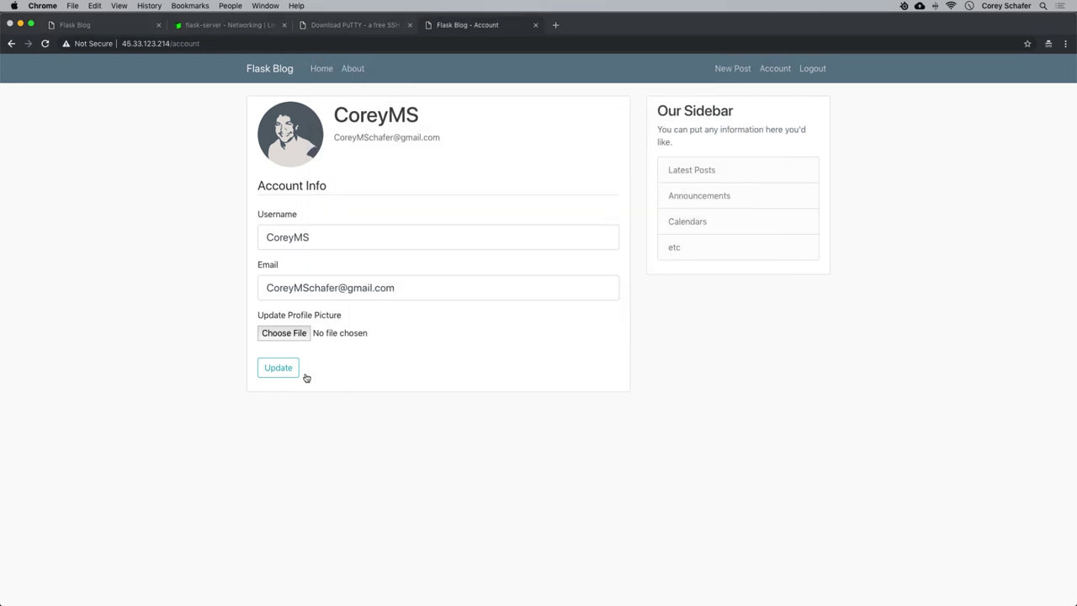
pyautogui.click(280, 369)
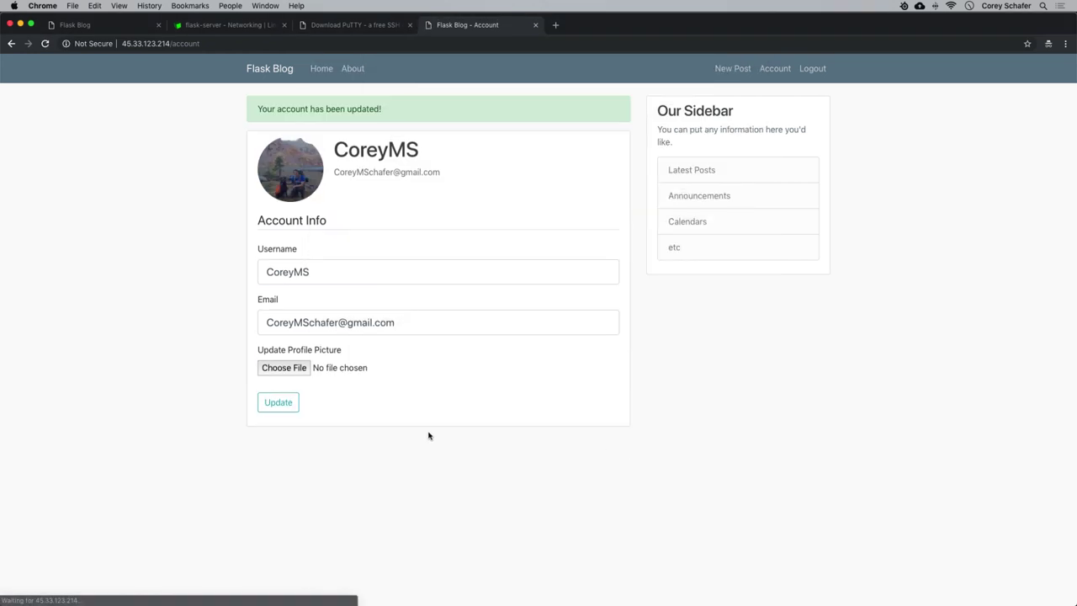
pyautogui.click(731, 68)
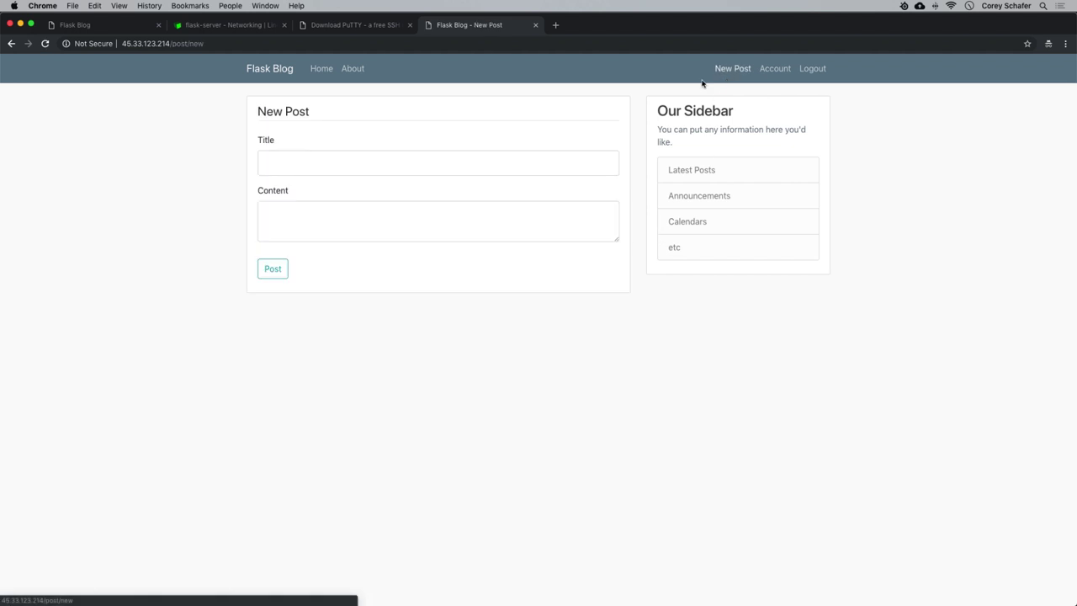
# Publish a post titled 'New Posts' with the same text as its content.
pyautogui.click(322, 160)
pyautogui.write('New Posts')
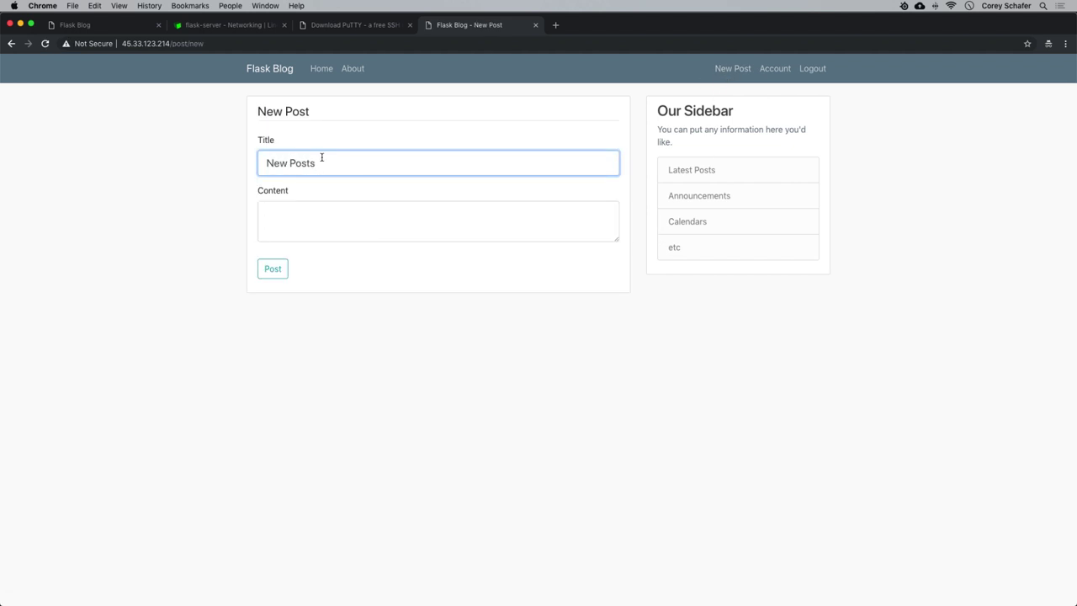
pyautogui.moveTo(319, 162); pyautogui.dragTo(274, 168)
pyautogui.hotkey('ctrl', 'c')
pyautogui.click(305, 214)
pyautogui.hotkey('ctrl', 'v')
pyautogui.click(273, 269)
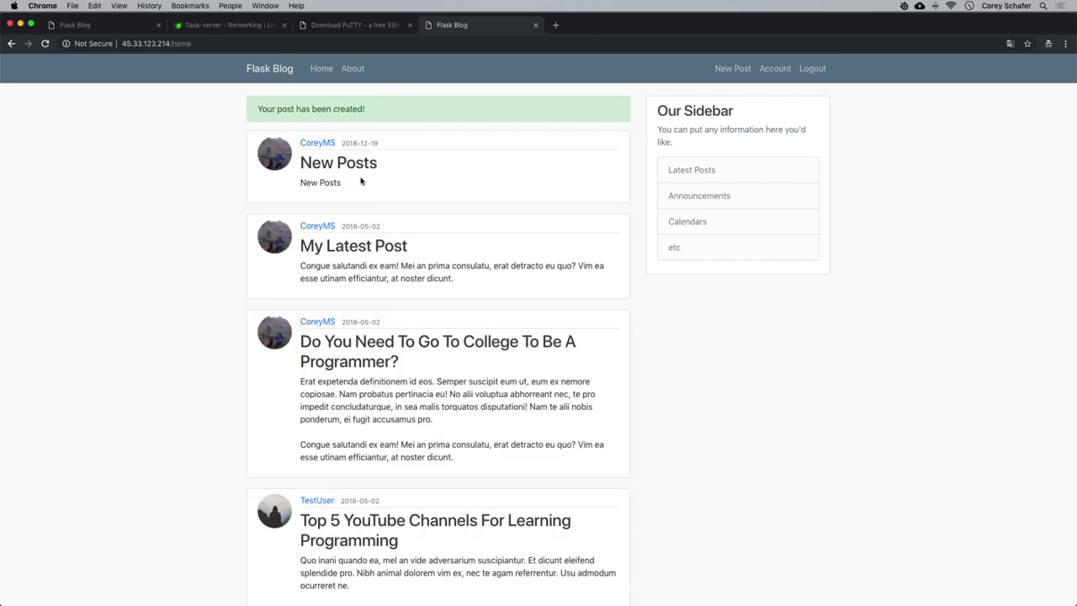
# Retitle the post to 'New Update Posts', save it, then delete it.
pyautogui.click(343, 165)
pyautogui.click(315, 124)
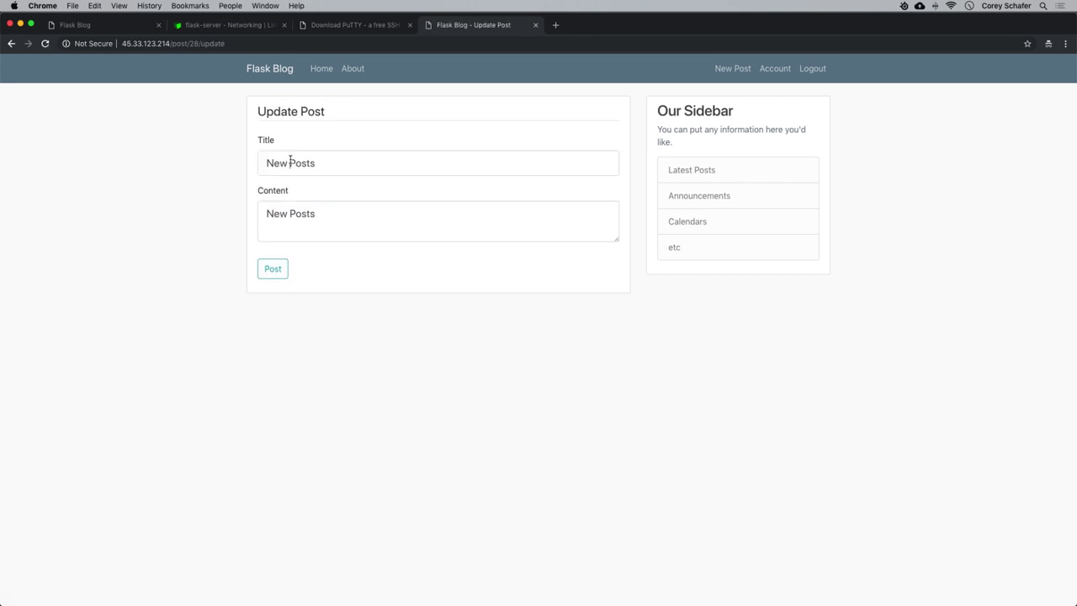
pyautogui.click(290, 162)
pyautogui.write('Update')
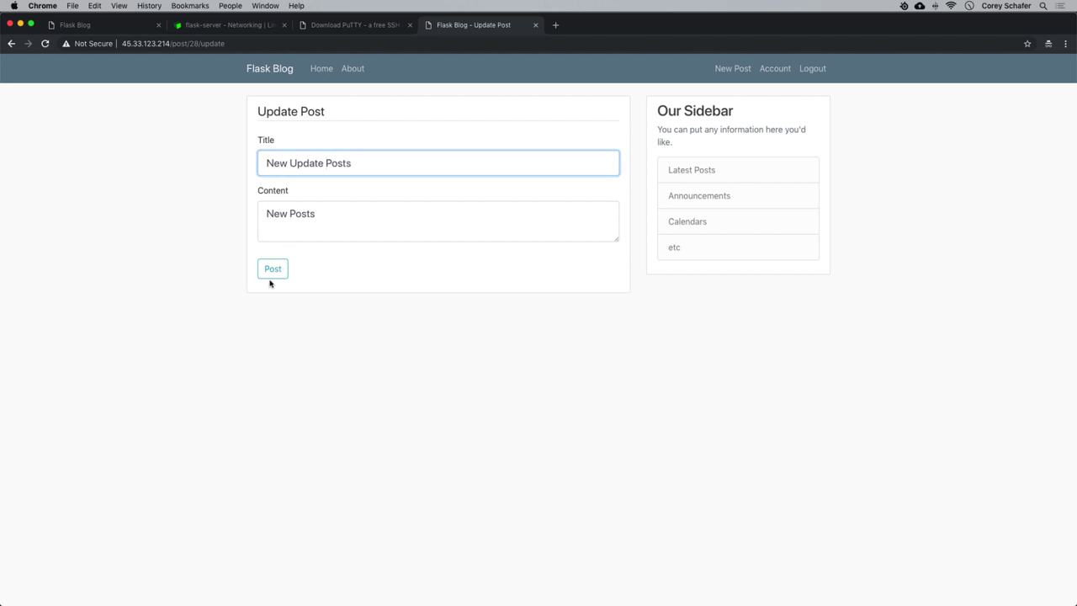
pyautogui.click(271, 274)
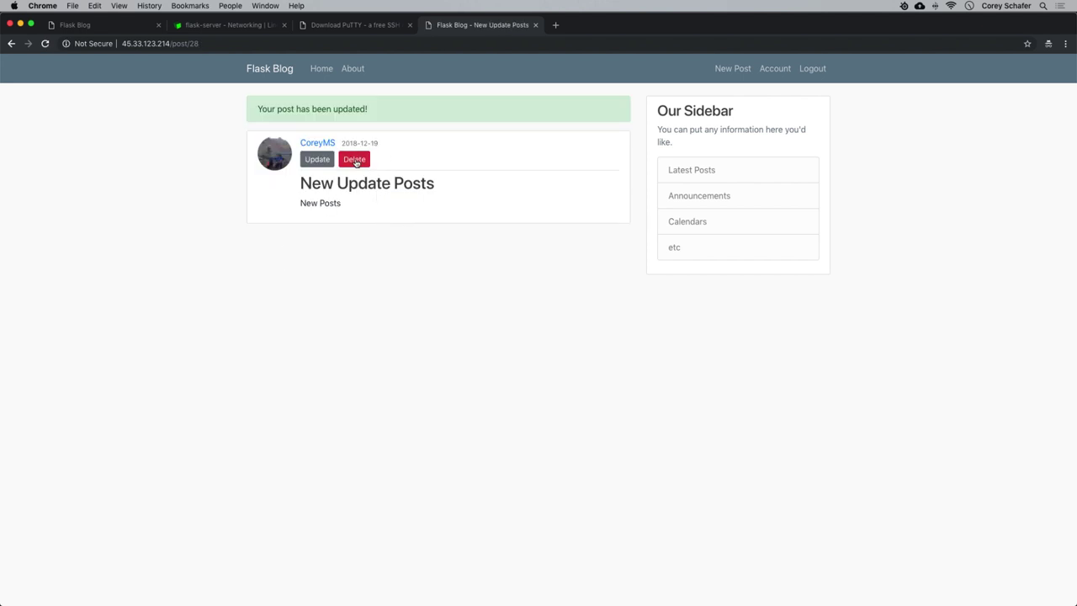
pyautogui.click(354, 159)
pyautogui.click(643, 116)
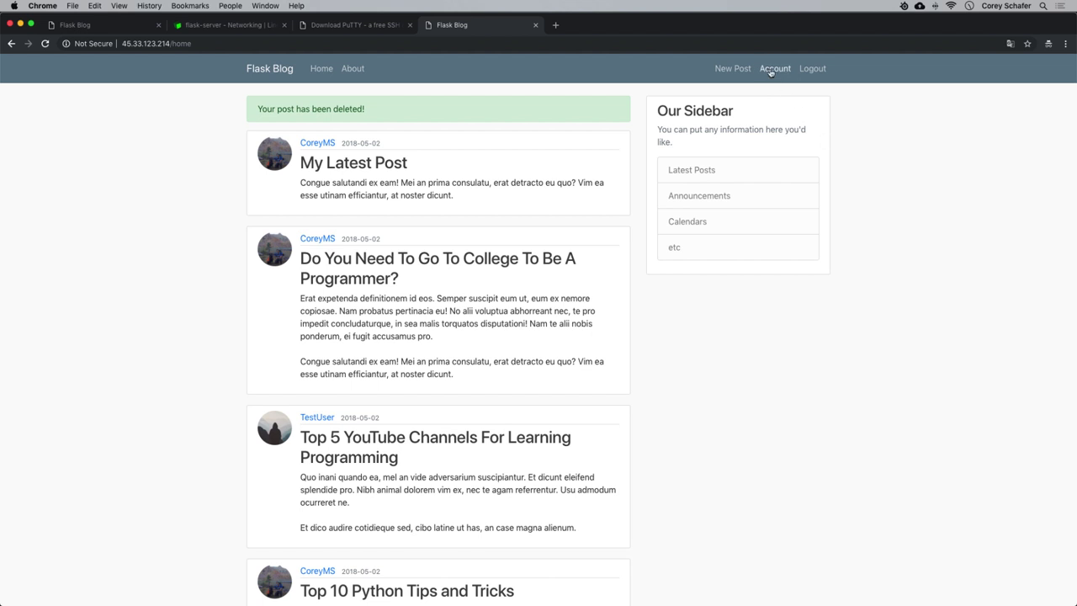
# On the Account page, choose large.jpg from the Desktop as the profile picture.
pyautogui.click(772, 70)
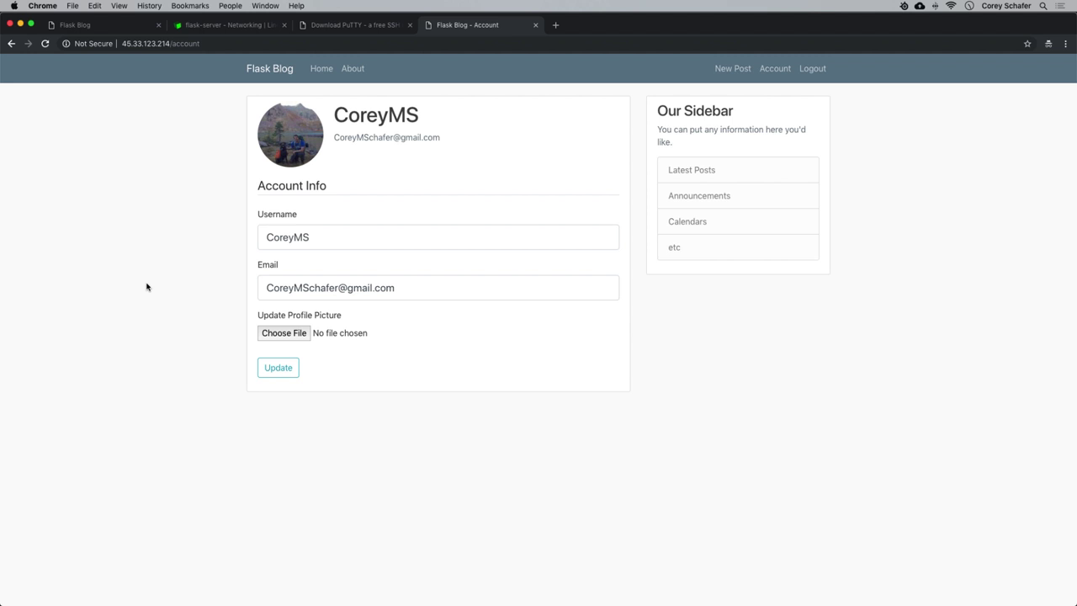
pyautogui.click(272, 333)
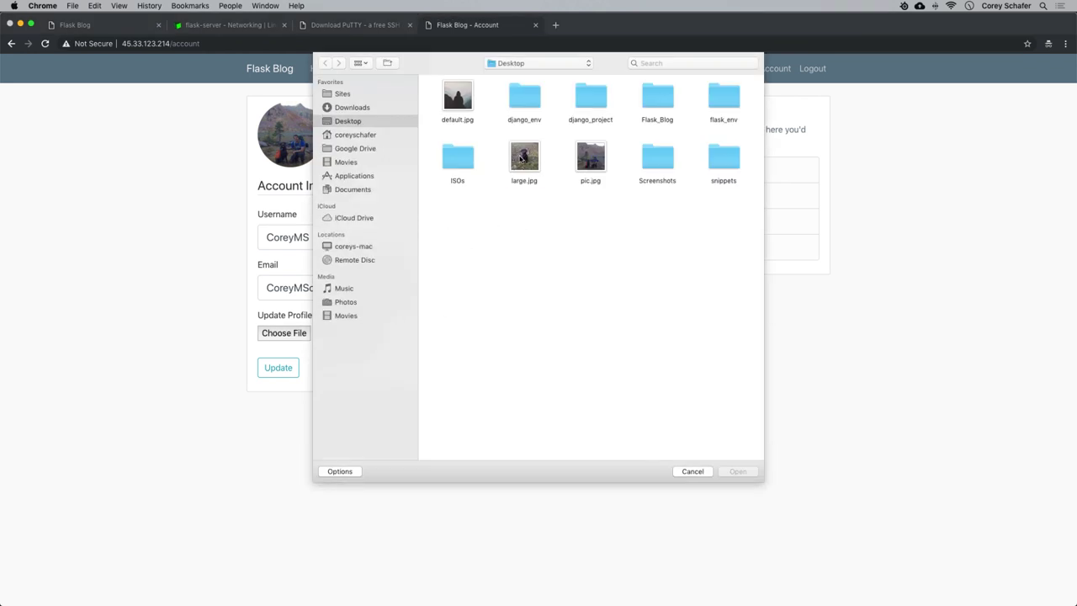
pyautogui.click(521, 158)
pyautogui.click(731, 471)
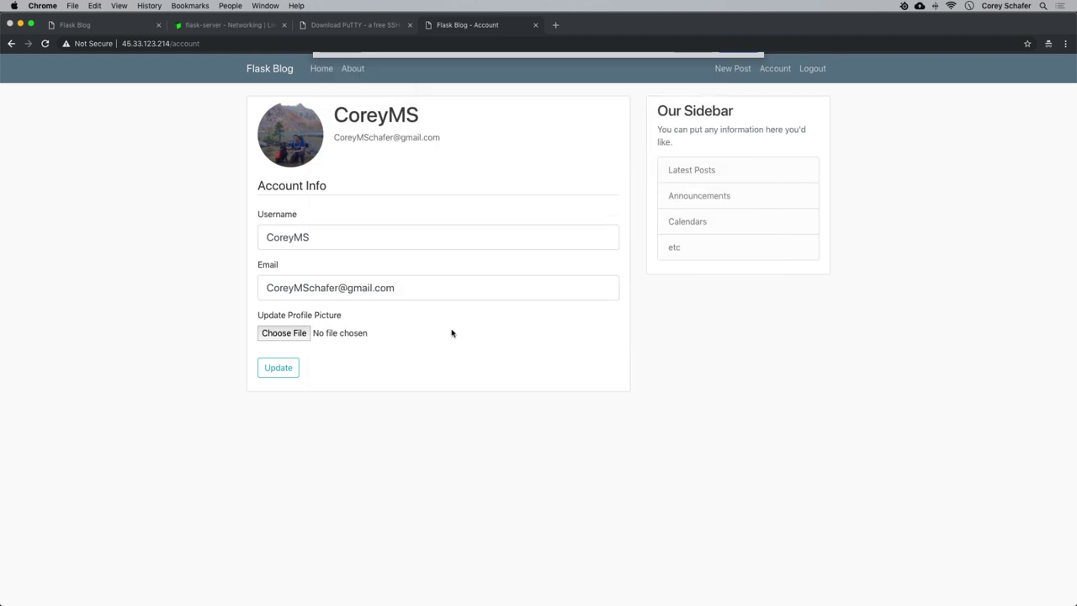
# Submit large.jpg, note the 413 Request Entity Too Large error, and switch to Terminal.
pyautogui.click(278, 369)
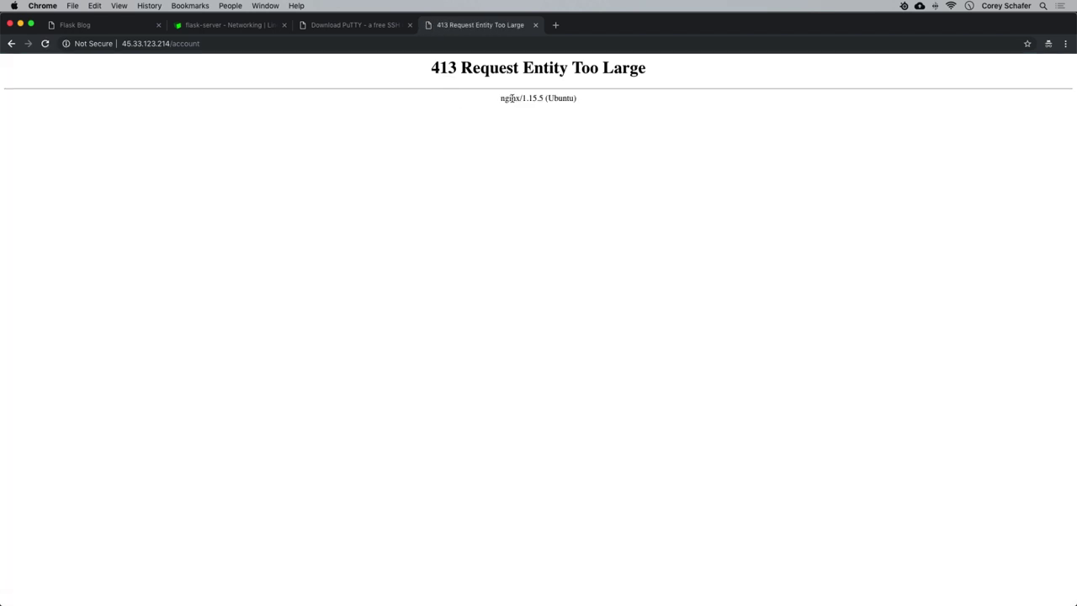
pyautogui.moveTo(431, 66); pyautogui.dragTo(665, 77)
pyautogui.click(667, 75)
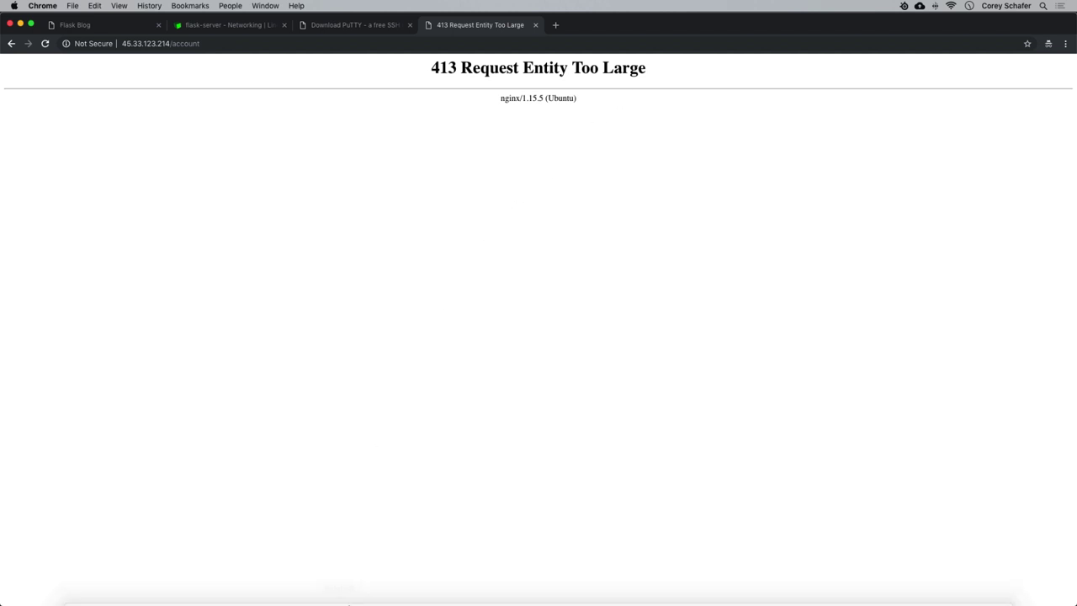
pyautogui.click(215, 581)
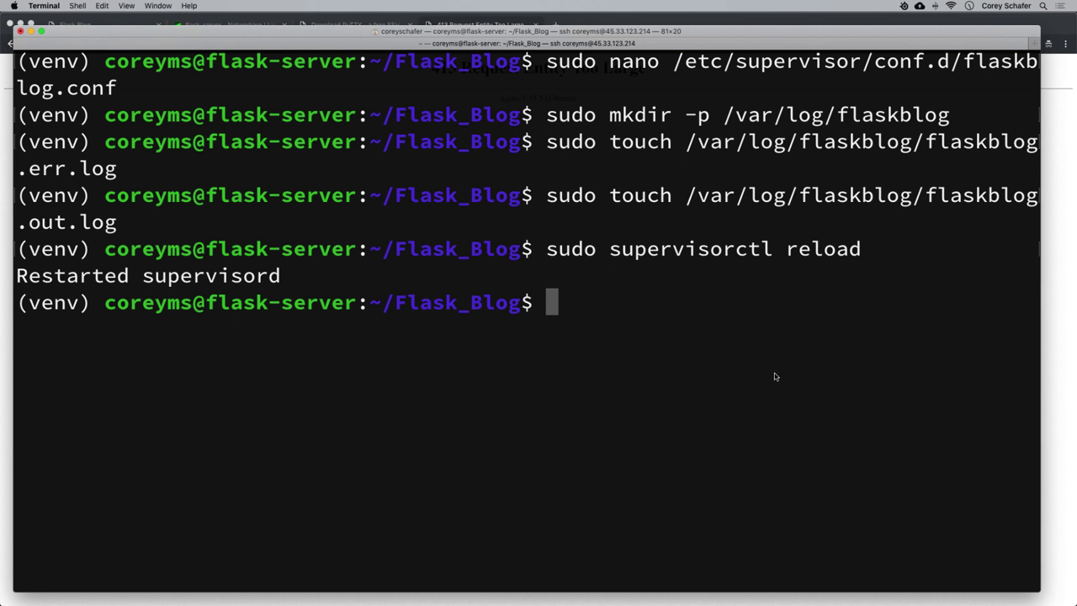
# Clear the screen and open /etc/nginx/nginx.conf in nano with sudo.
pyautogui.hotkey('ctrl', 'l')
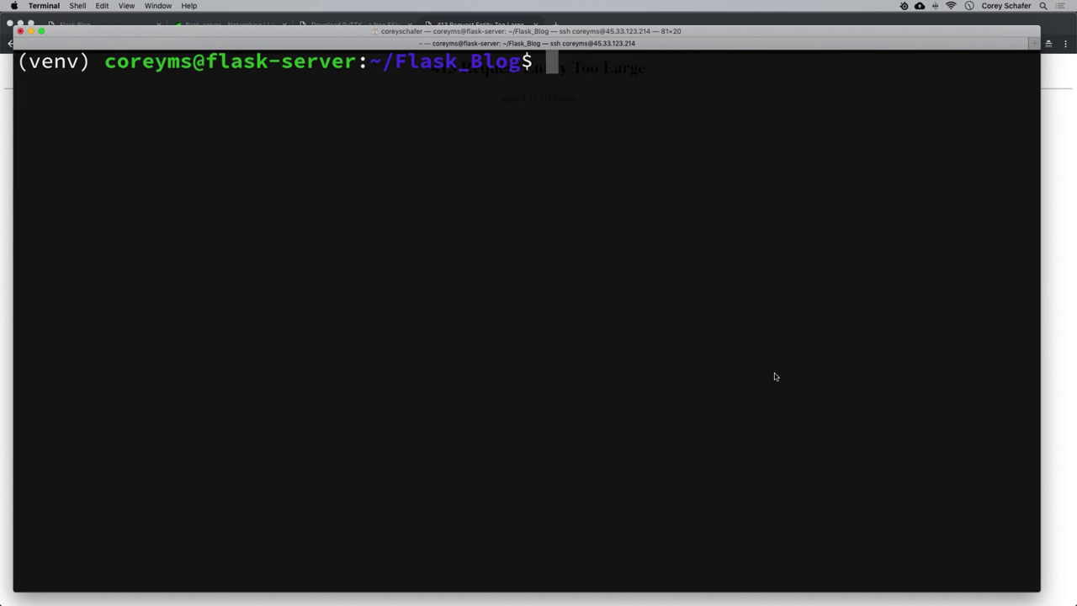
pyautogui.write('sudo nano ')
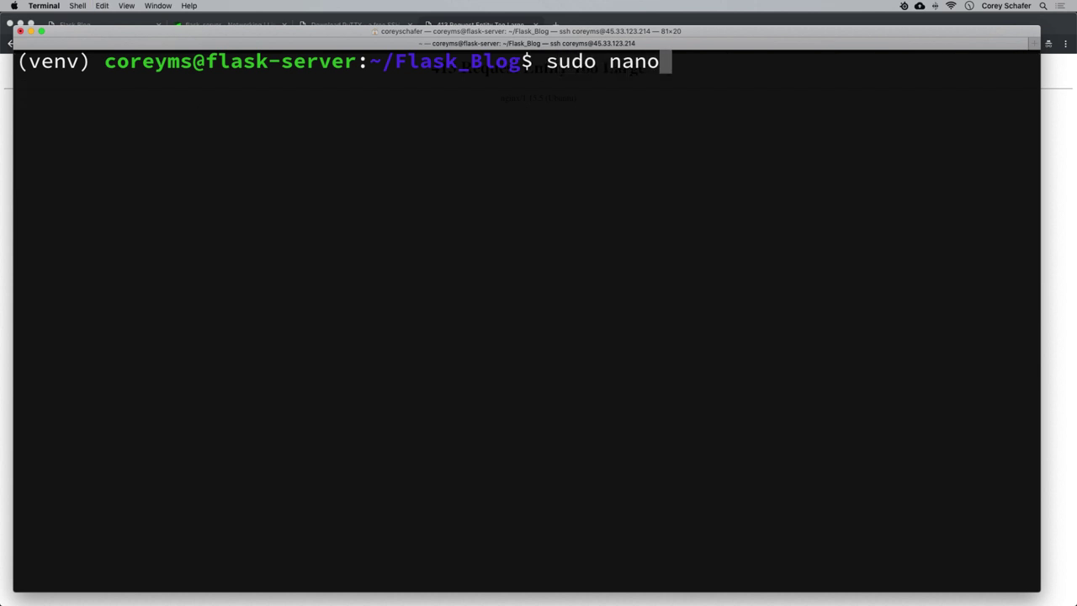
pyautogui.write('/etc/')
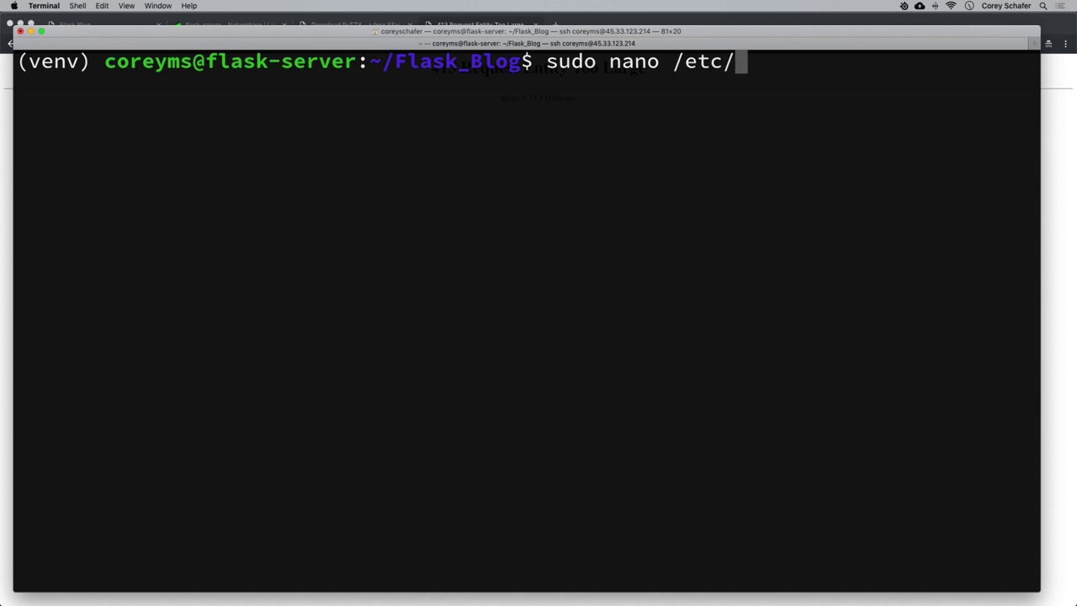
pyautogui.write('nginx')
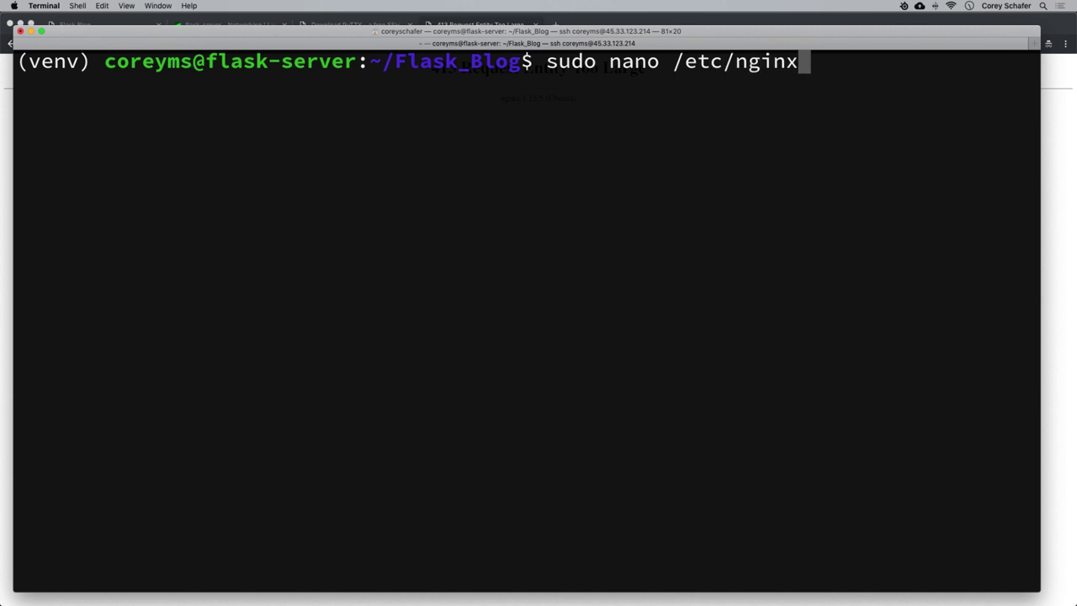
pyautogui.write('/ng')
pyautogui.press('Tab')
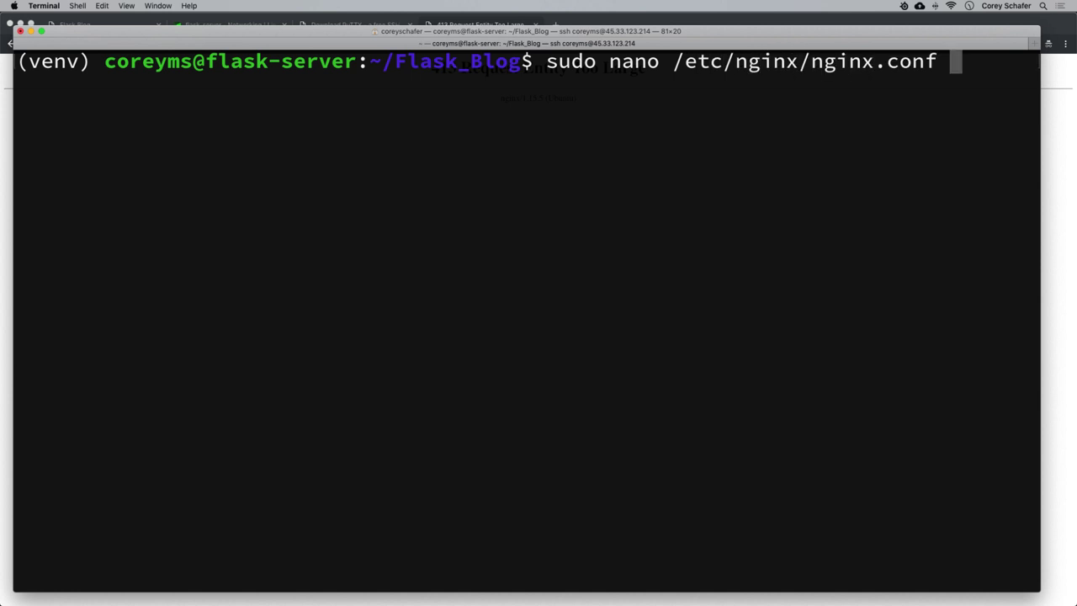
pyautogui.press('Return')
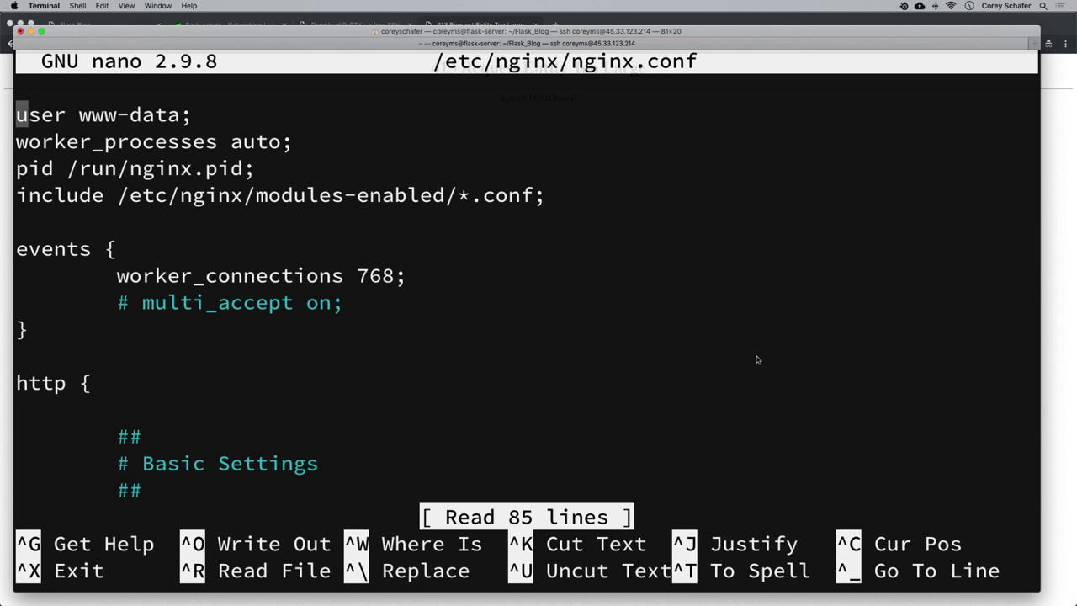
# Add client_max_body_size 5M; below types_hash_max_size in the basic settings block.
pyautogui.press('Down')
pyautogui.press('Down')
pyautogui.press('Down')
pyautogui.press('Down')
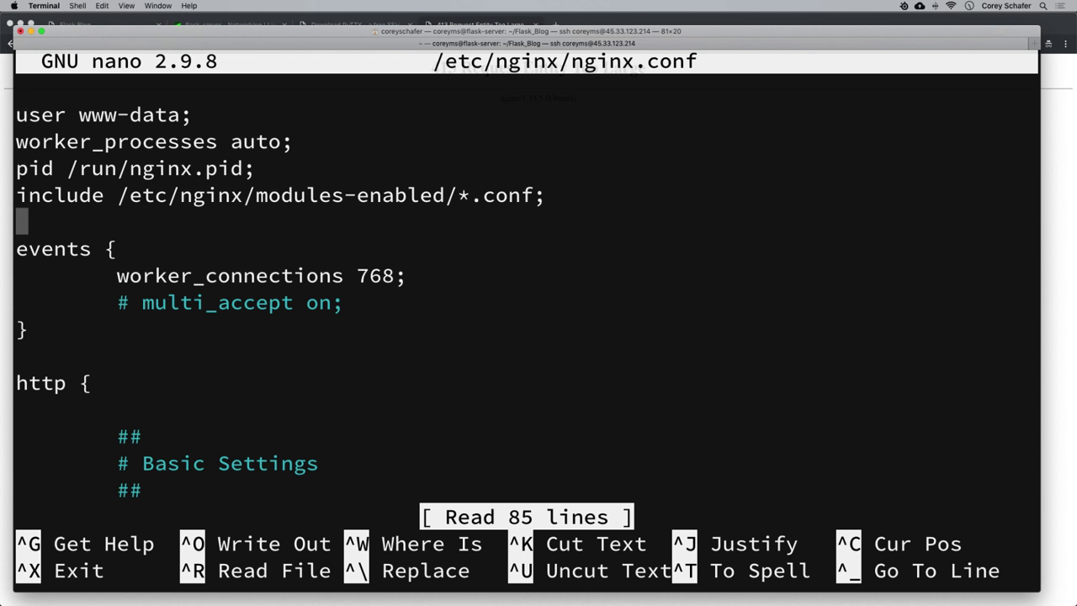
pyautogui.press('Down')
pyautogui.press('Down')
pyautogui.press('Down')
pyautogui.press('Down')
pyautogui.press('Down')
pyautogui.press('Down')
pyautogui.press('Down')
pyautogui.press('Down')
pyautogui.press('Down')
pyautogui.press('Down')
pyautogui.press('Down')
pyautogui.press('Down')
pyautogui.press('Down')
pyautogui.press('Down')
pyautogui.press('Down')
pyautogui.press('Down')
pyautogui.press('Down')
pyautogui.press('Down')
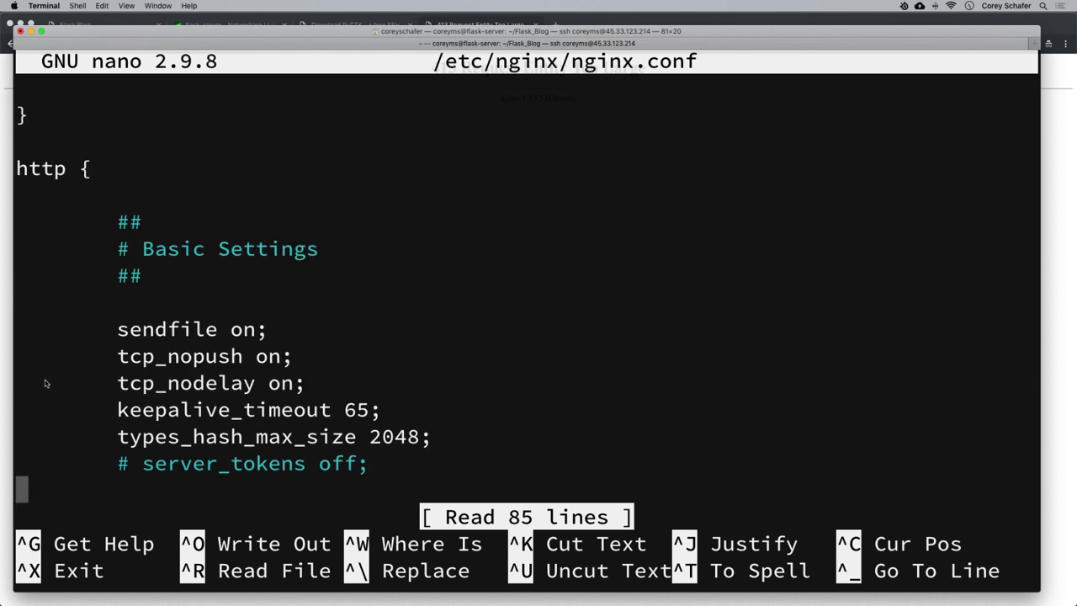
pyautogui.press('Down')
pyautogui.press('Up')
pyautogui.press('Up')
pyautogui.press('Up')
pyautogui.press('End')
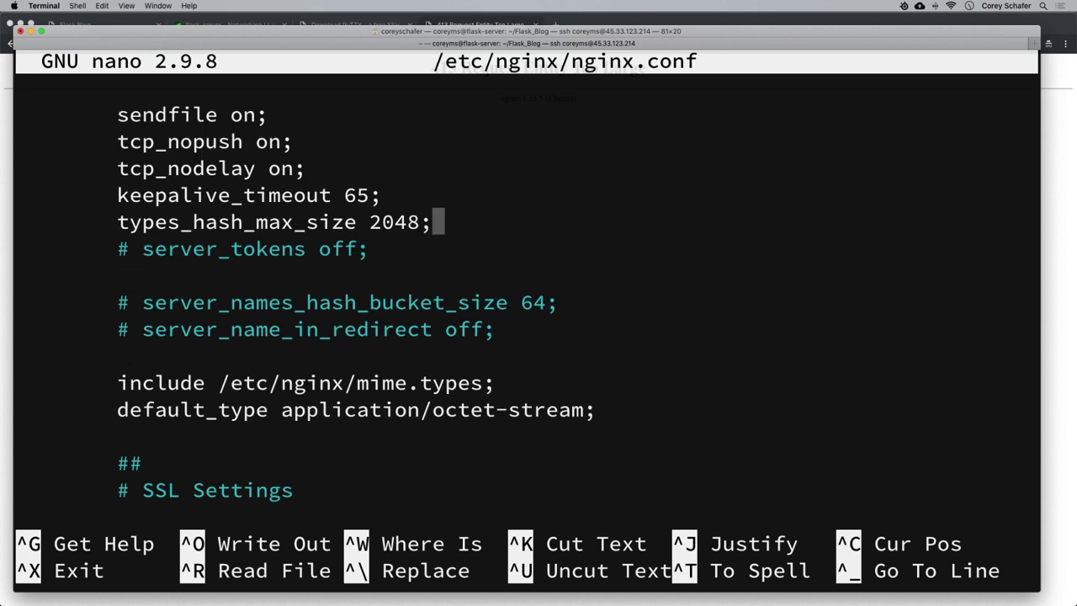
pyautogui.press('Return')
pyautogui.press('Tab')
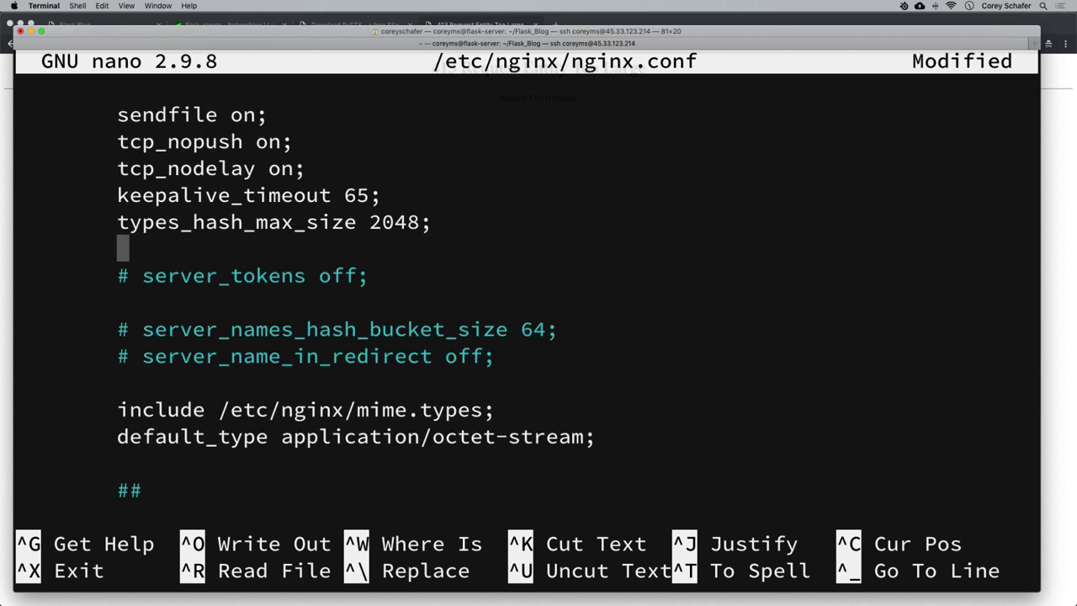
pyautogui.press('Up')
pyautogui.press('Up')
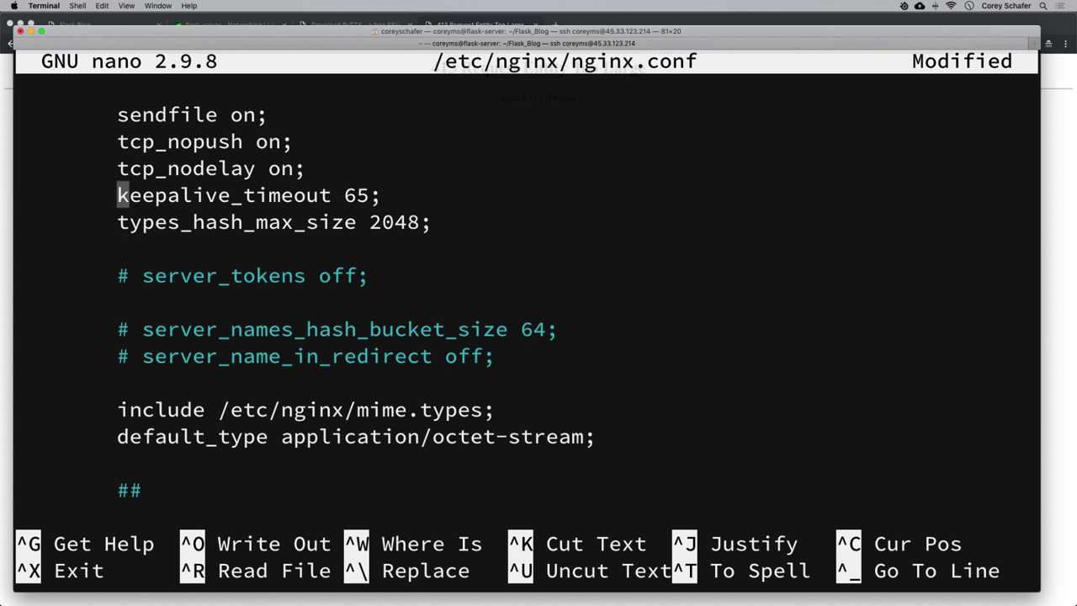
pyautogui.press('Up')
pyautogui.press('Up')
pyautogui.press('Down')
pyautogui.press('Down')
pyautogui.press('Down')
pyautogui.press('Down')
pyautogui.press('Down')
pyautogui.press('Down')
pyautogui.press('Down')
pyautogui.press('Up')
pyautogui.press('Up')
pyautogui.press('Up')
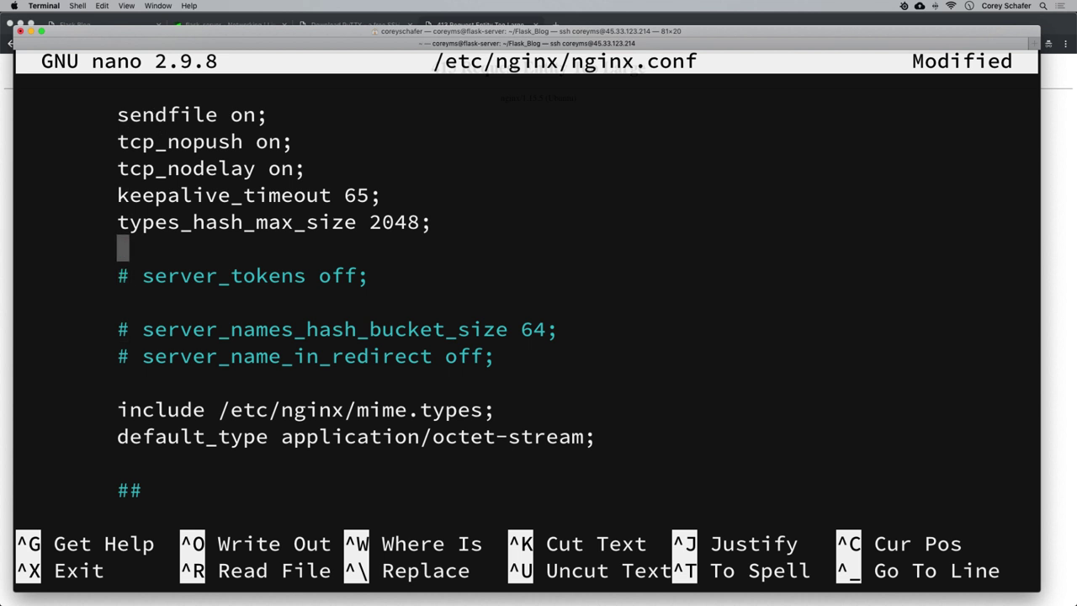
pyautogui.write('client_ma')
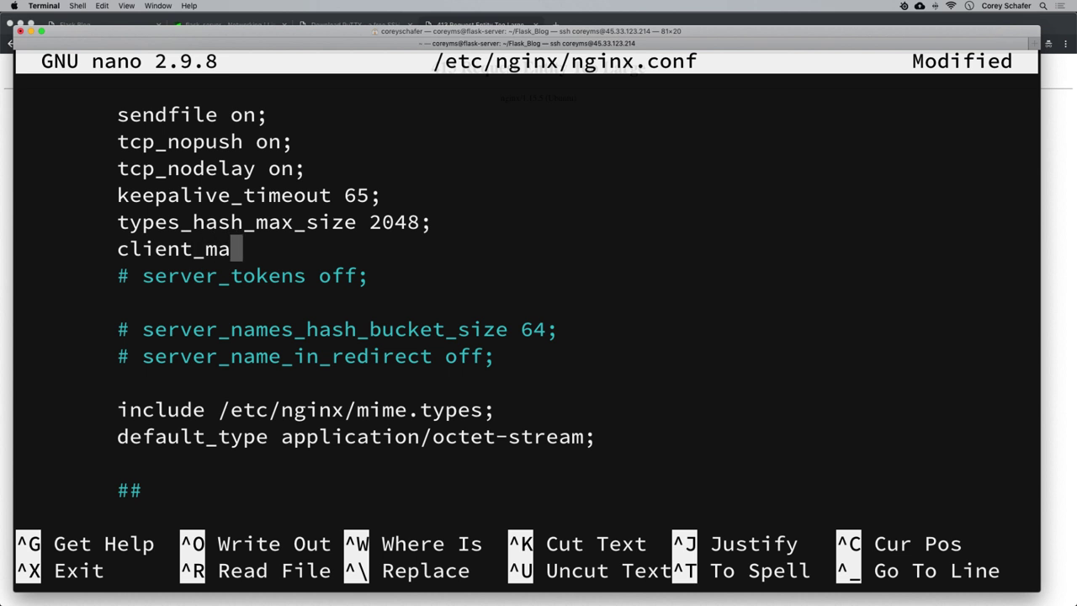
pyautogui.write('x_body_size')
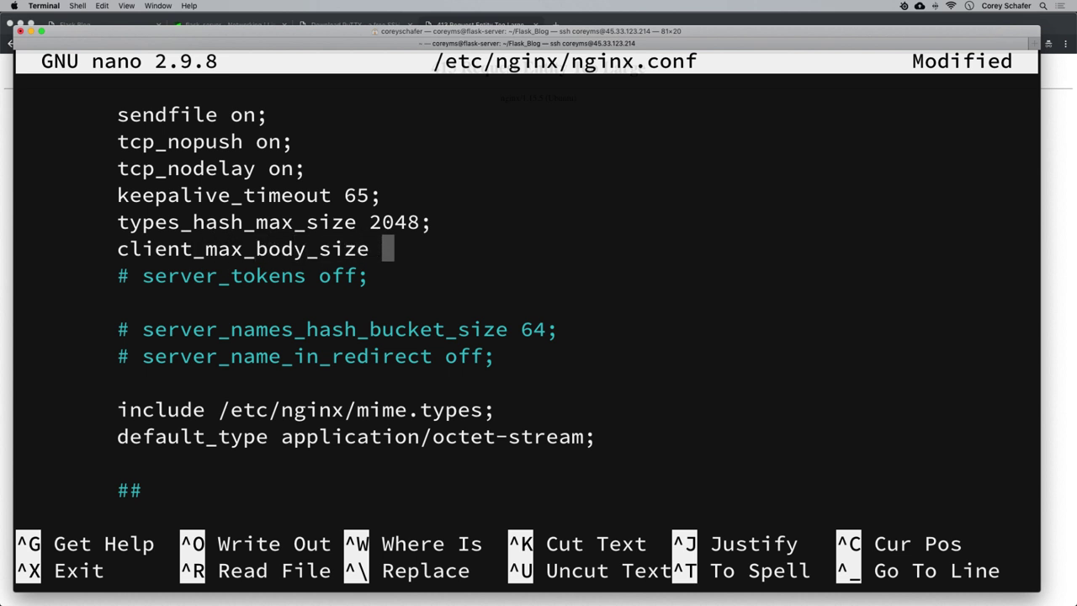
pyautogui.write(' 5M')
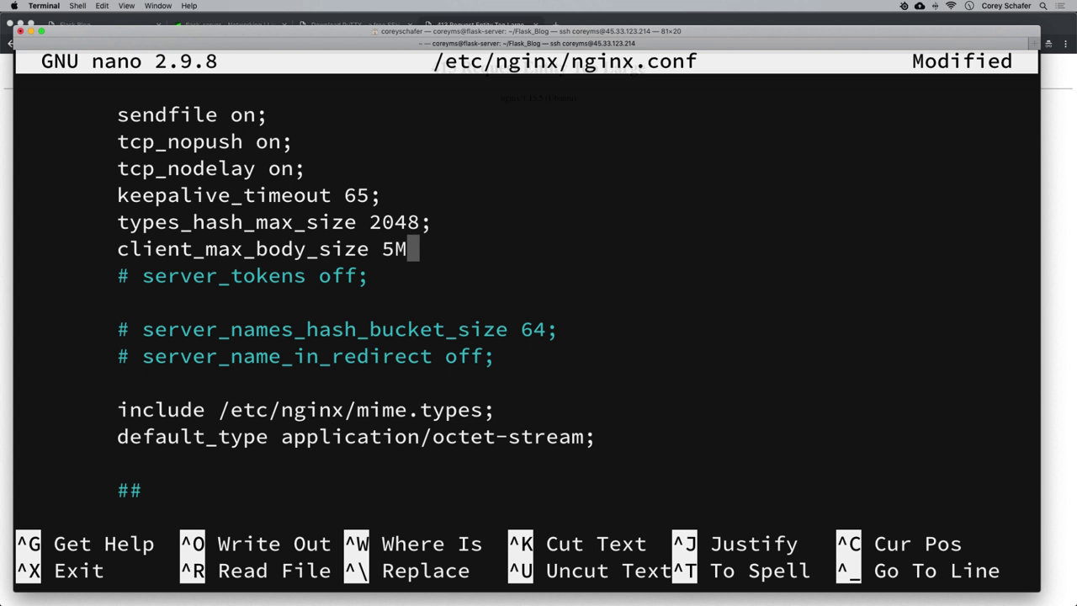
pyautogui.write(';')
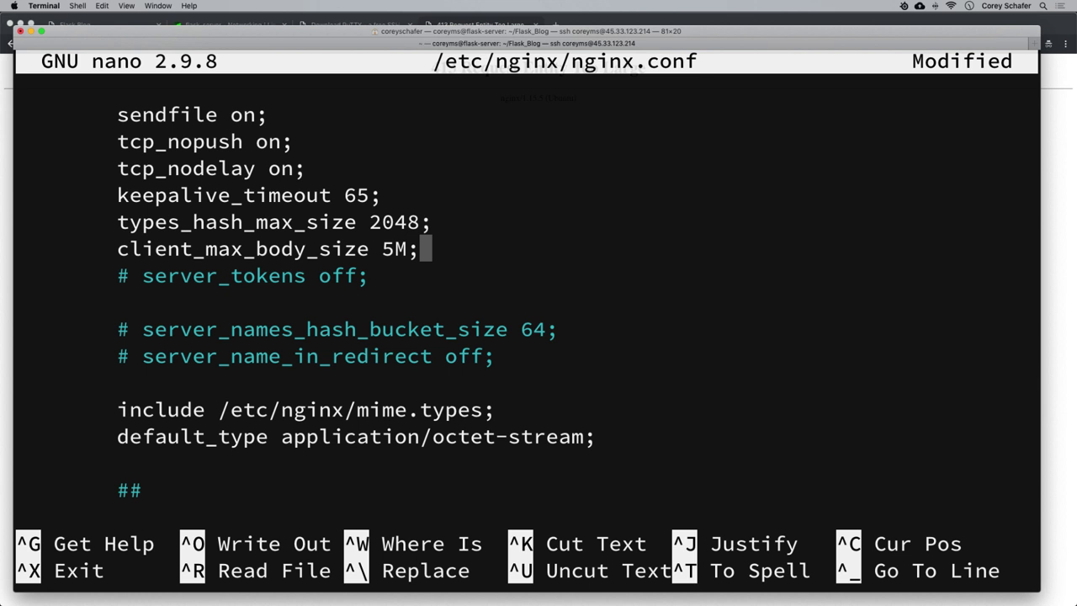
# Save nginx.conf and exit nano.
pyautogui.hotkey('ctrl', 'x')
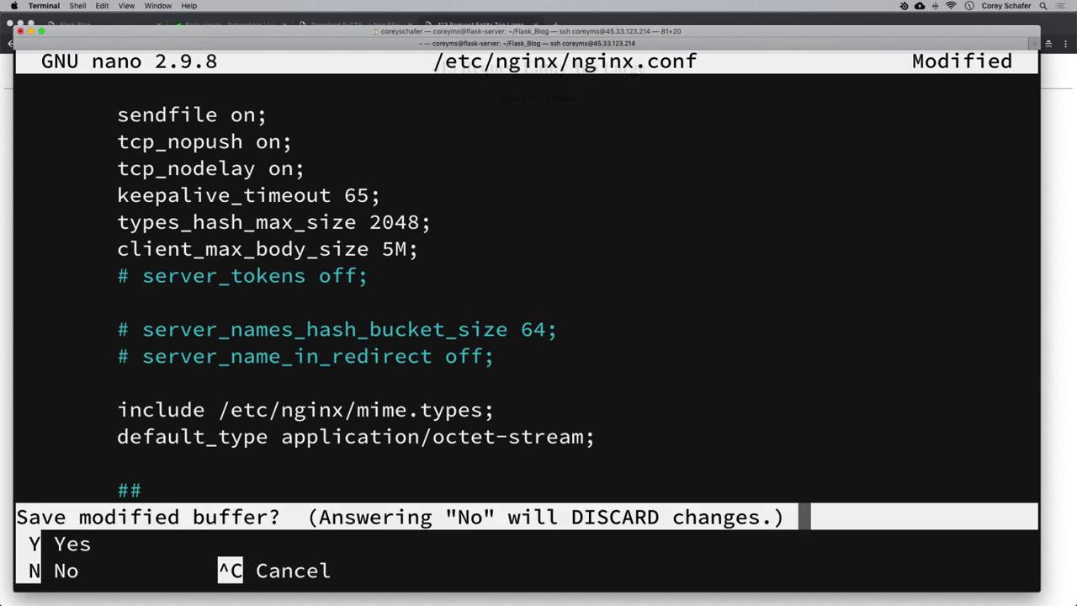
pyautogui.press('y')
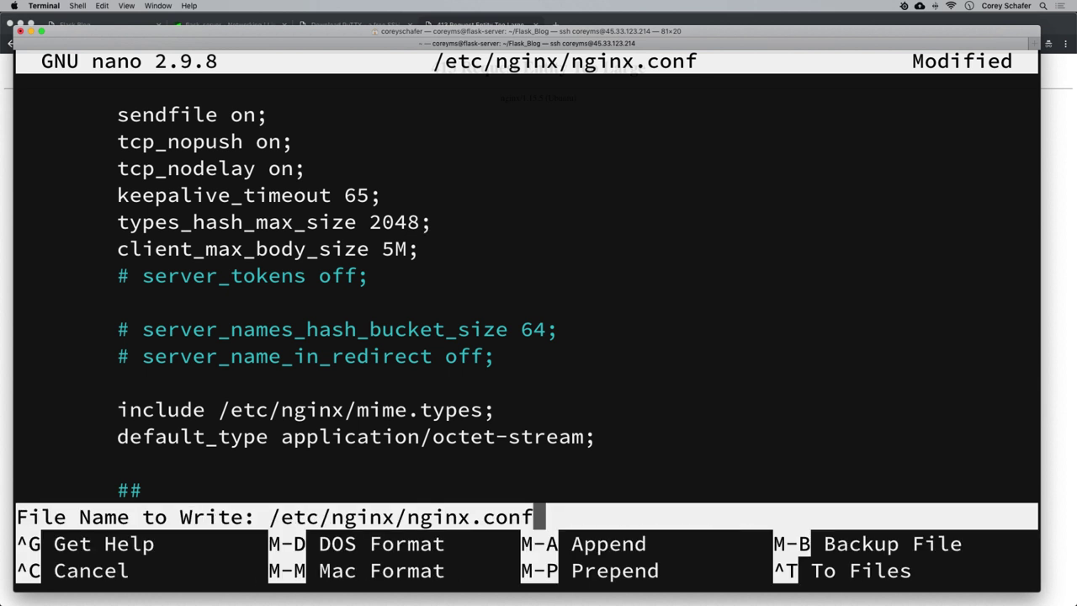
pyautogui.press('Return')
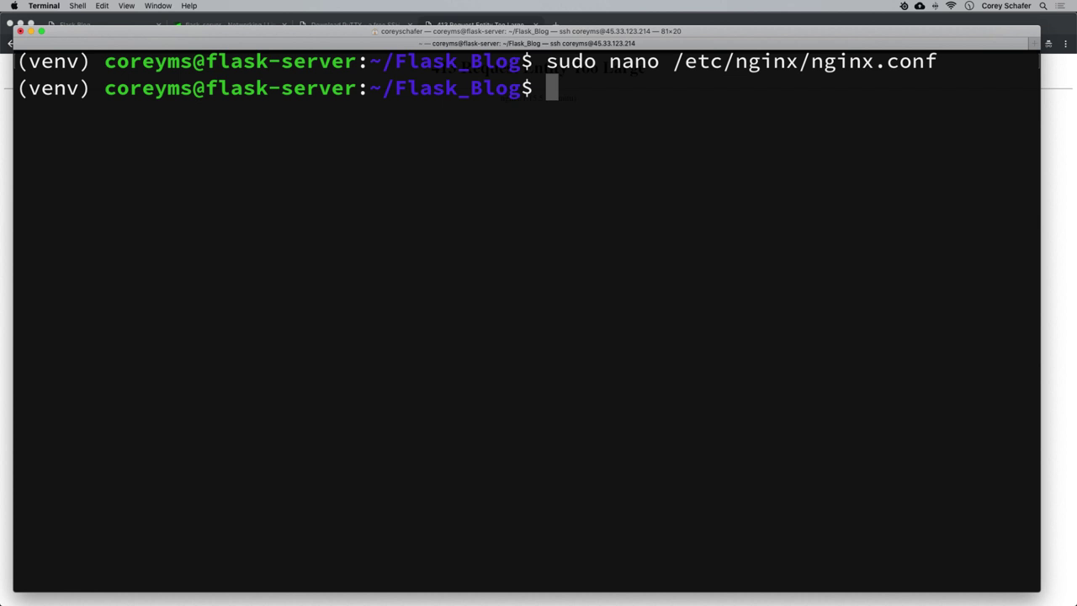
# Restart nginx with sudo systemctl restart nginx and return to the browser.
pyautogui.write('sudo ')
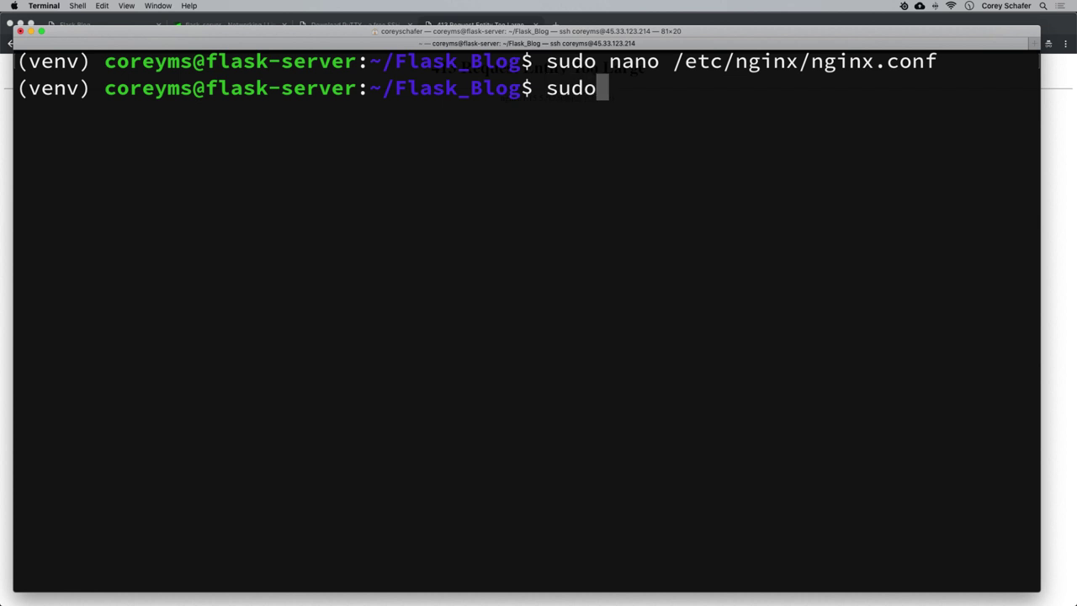
pyautogui.write('systemx')
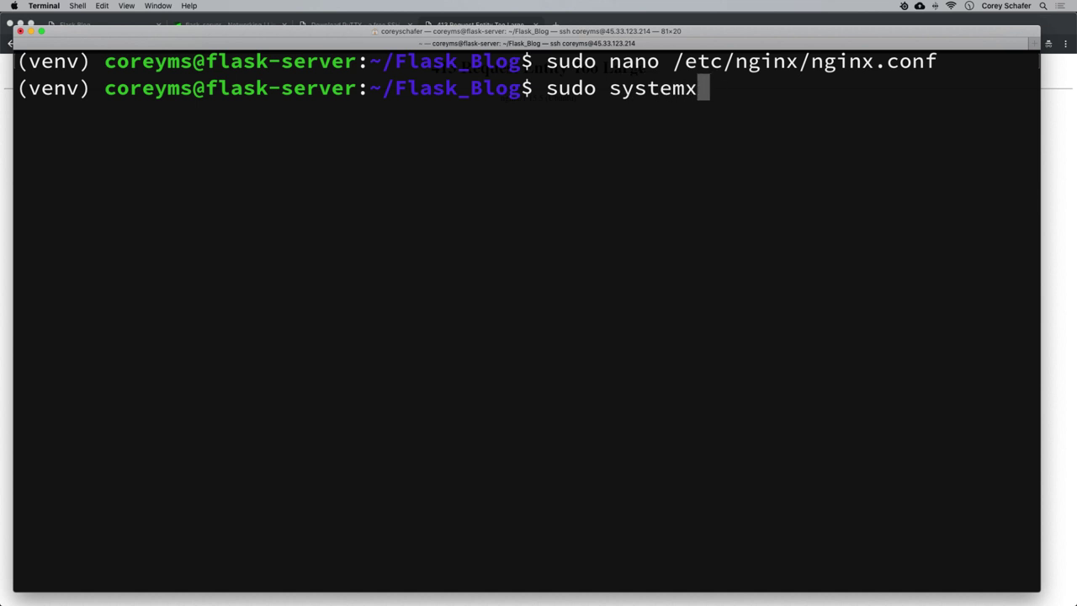
pyautogui.press('BackSpace')
pyautogui.write('ctl resta')
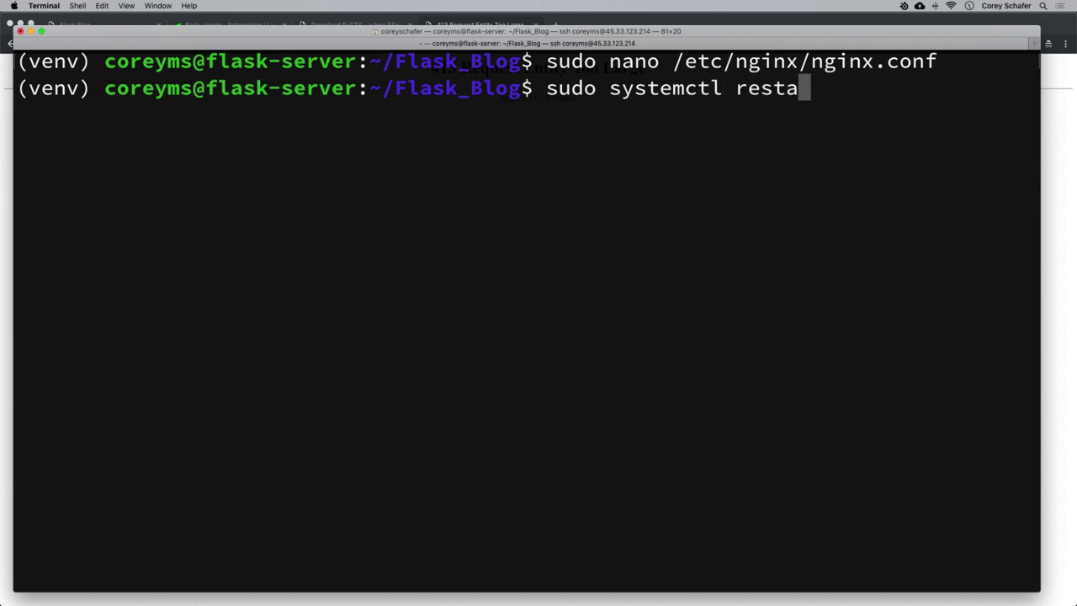
pyautogui.write('rt nginx')
pyautogui.press('Return')
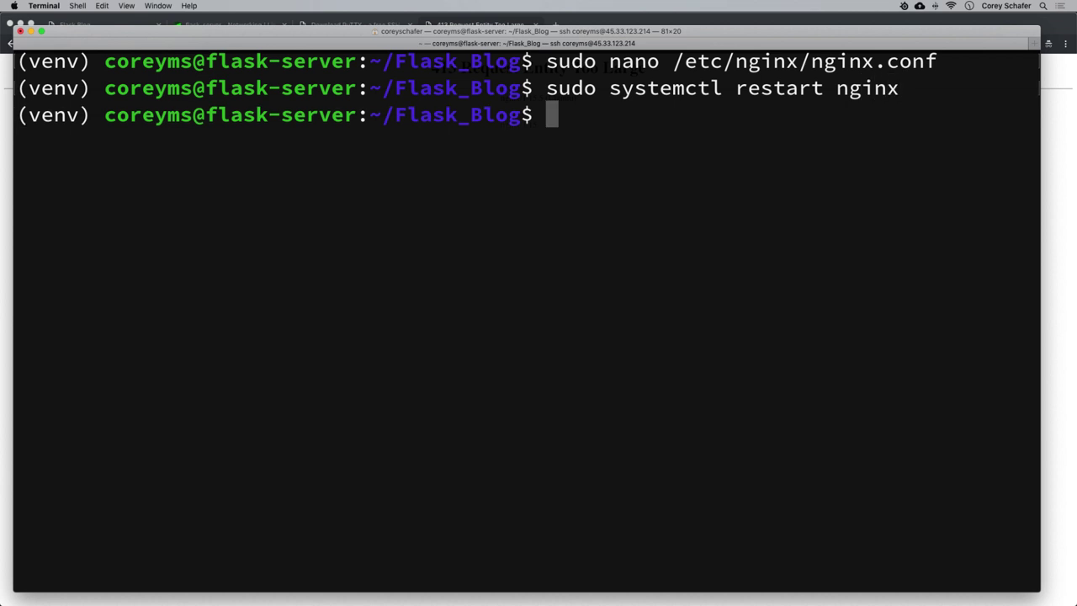
pyautogui.press('super+Tab')
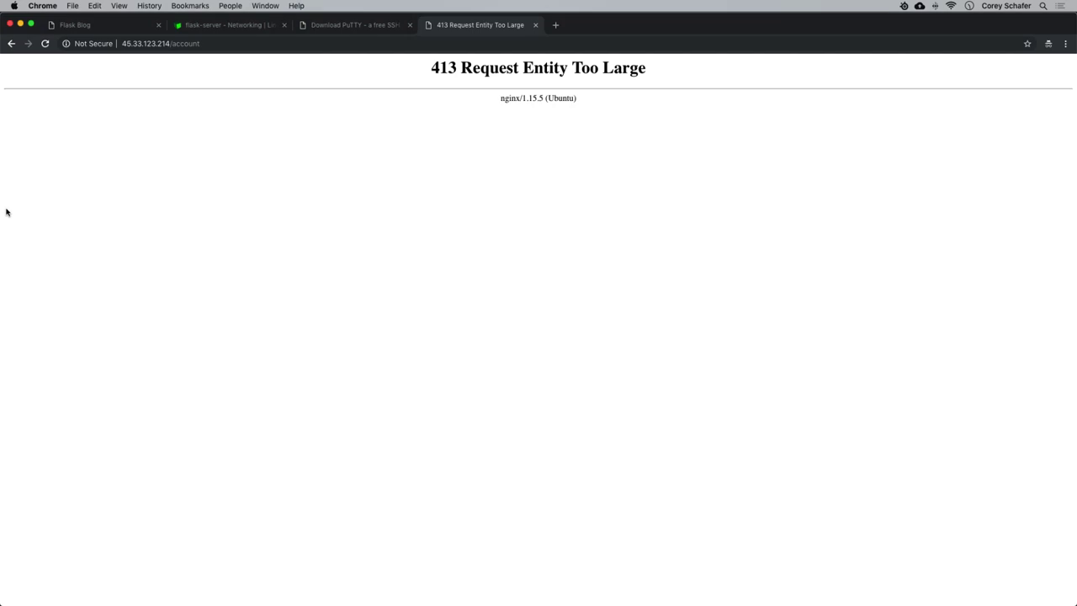
# Reload the account page and update the profile picture to large.jpg.
pyautogui.click(222, 41)
pyautogui.press('Return')
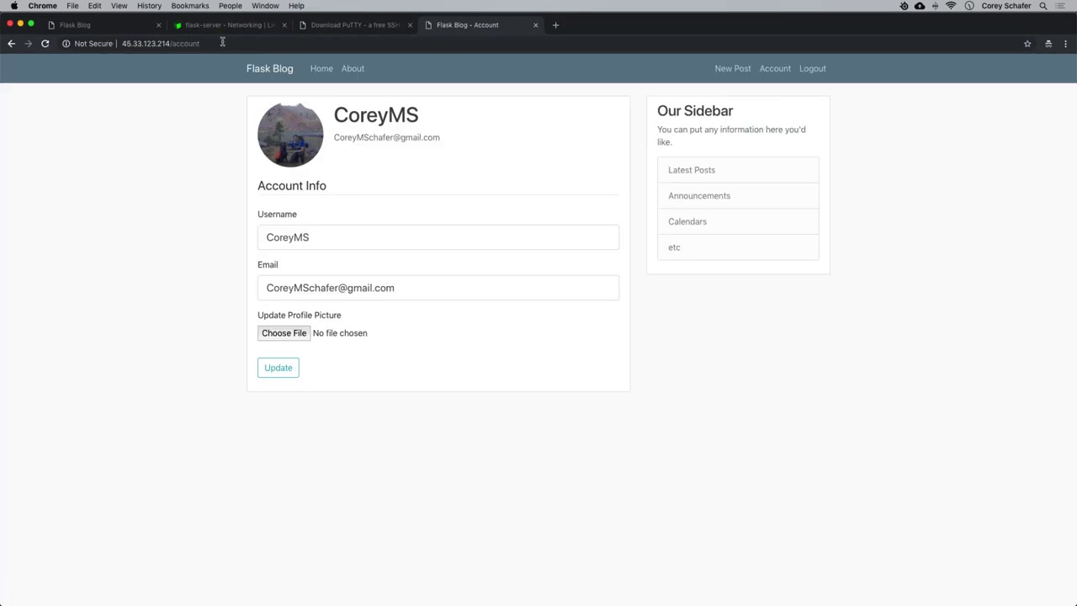
pyautogui.click(289, 335)
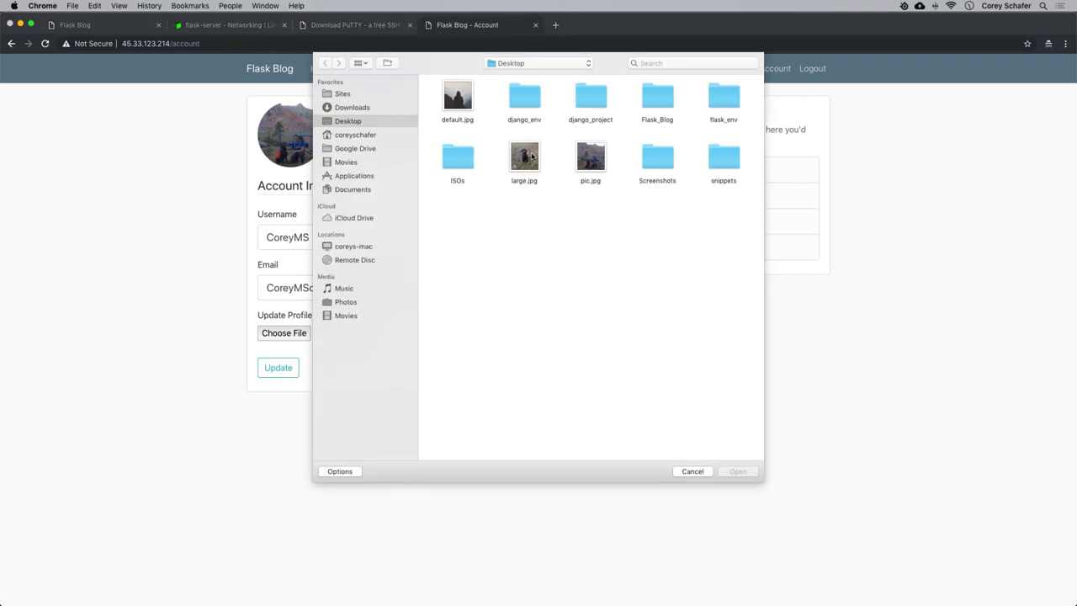
pyautogui.click(530, 158)
pyautogui.click(738, 475)
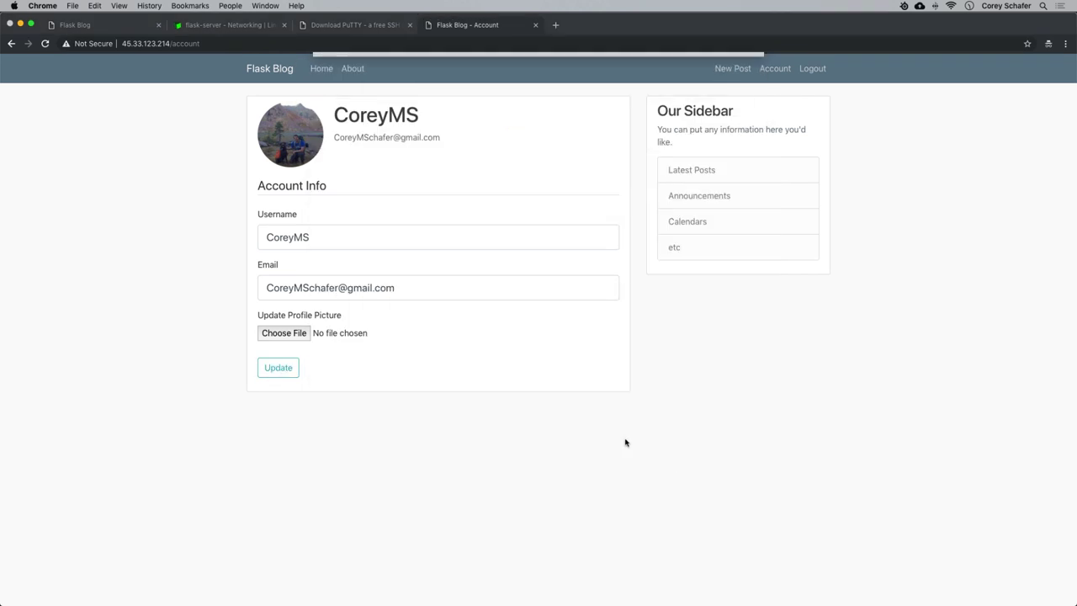
pyautogui.click(278, 368)
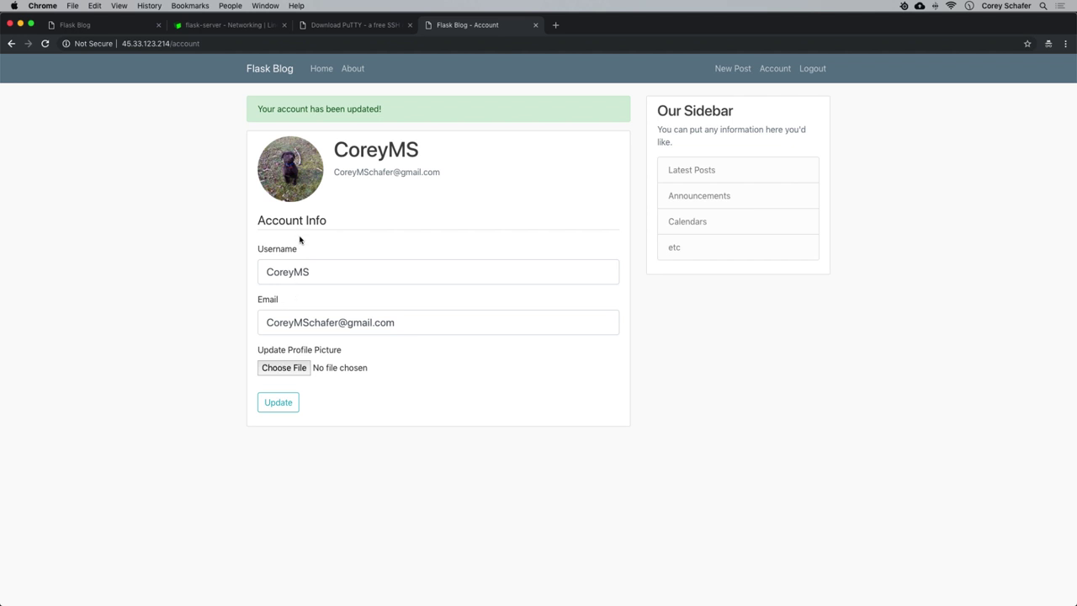
# Open the saved profile picture in a new tab, view it, then return to the Account tab.
pyautogui.rightClick(291, 154)
pyautogui.click(319, 157)
pyautogui.click(592, 24)
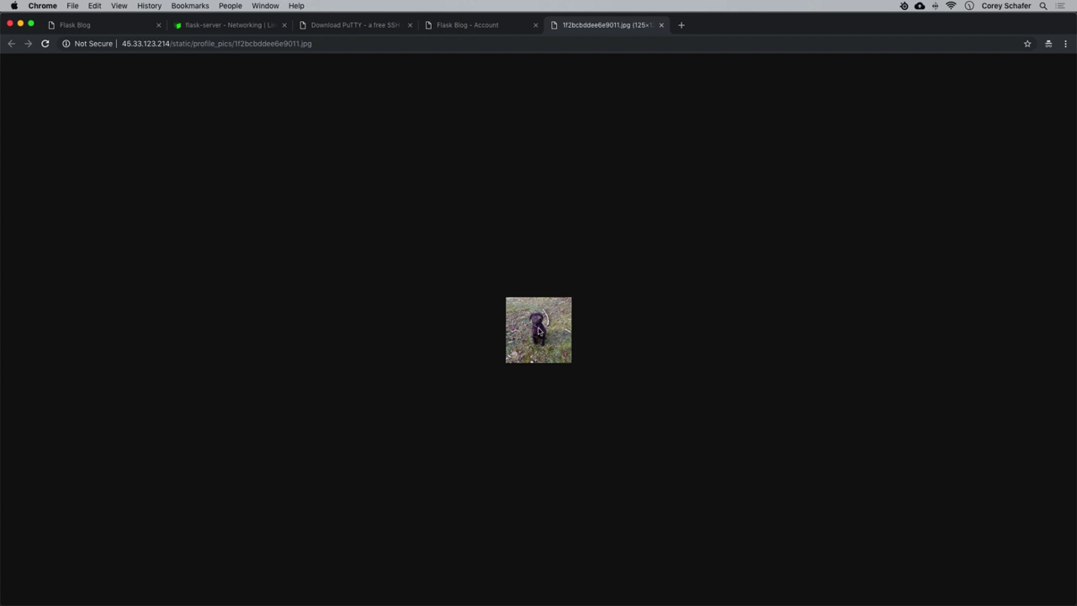
pyautogui.click(440, 27)
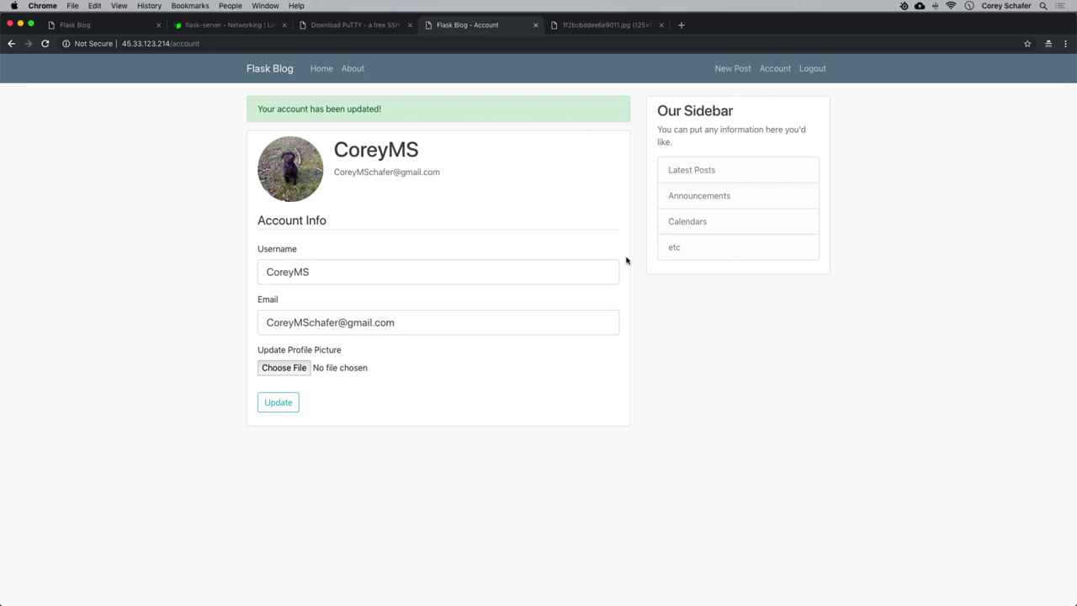
# Log out and request a password reset email via Forgot Password with the account email.
pyautogui.click(813, 69)
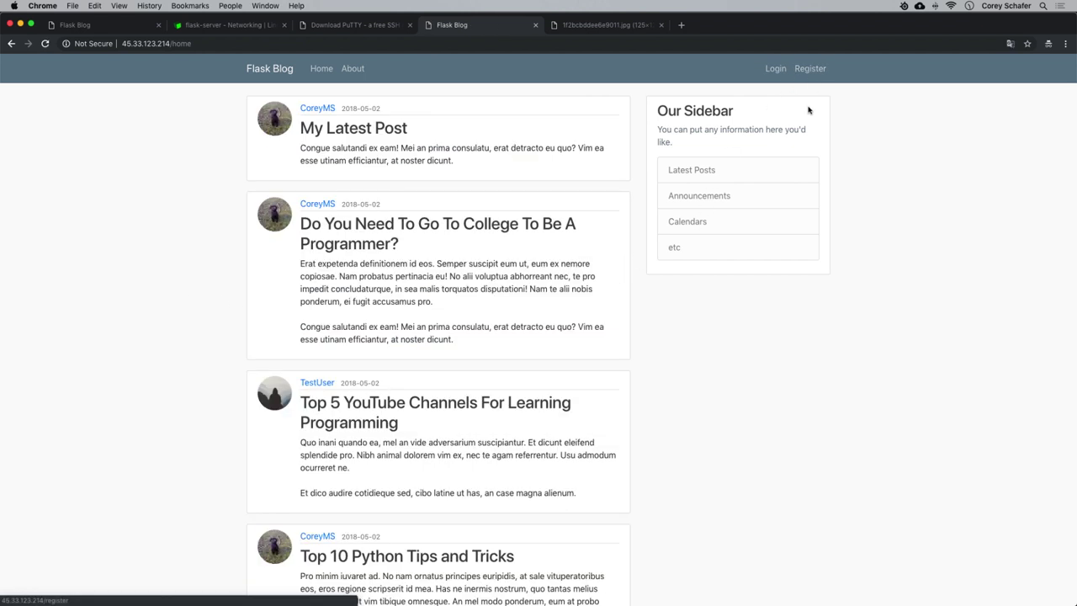
pyautogui.click(776, 72)
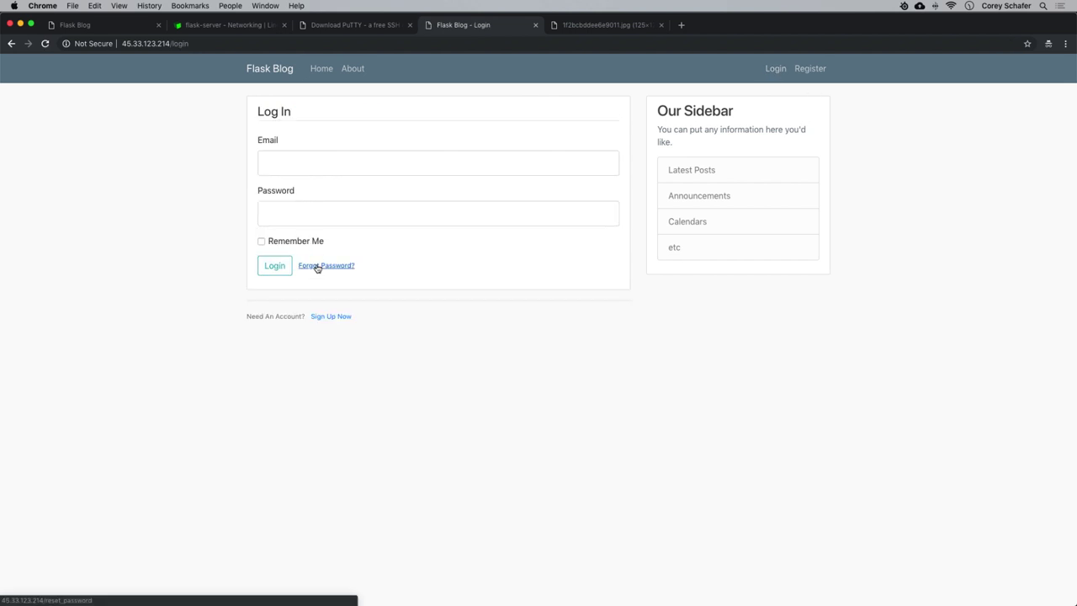
pyautogui.click(338, 268)
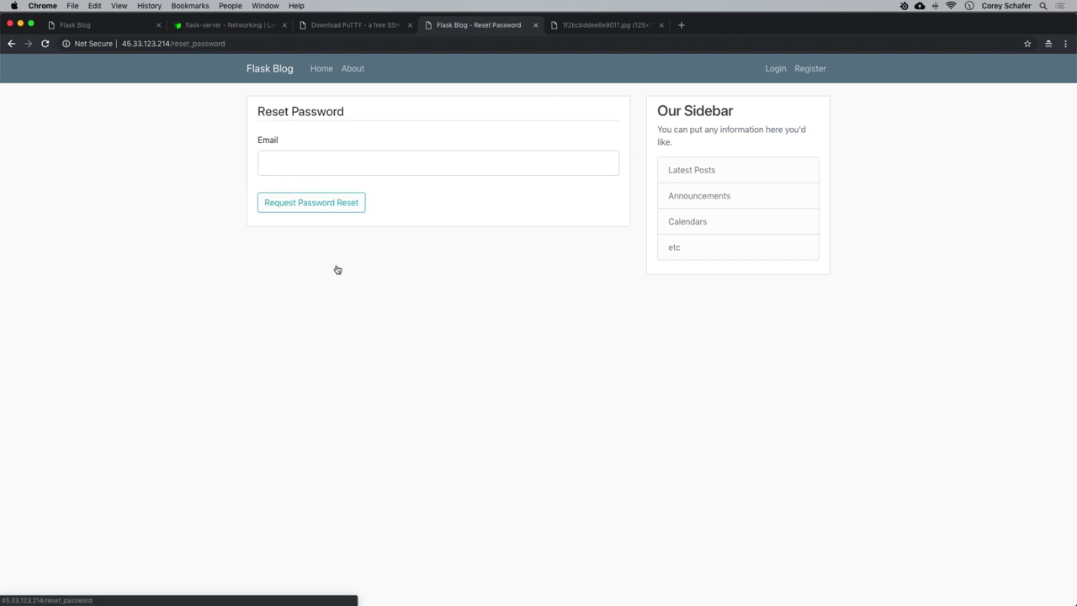
pyautogui.click(286, 159)
pyautogui.click(298, 191)
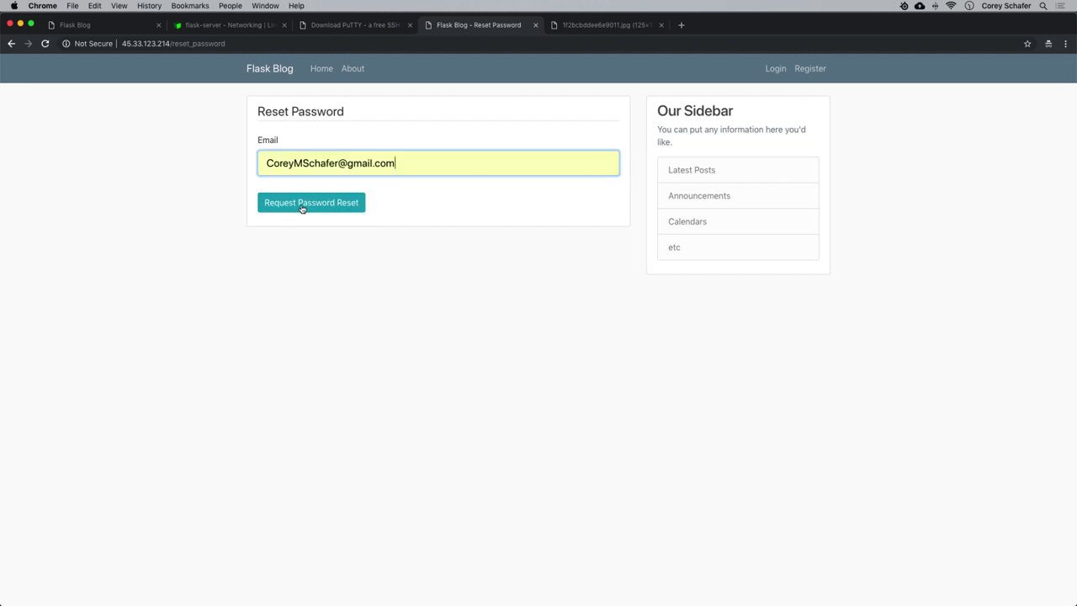
pyautogui.click(302, 207)
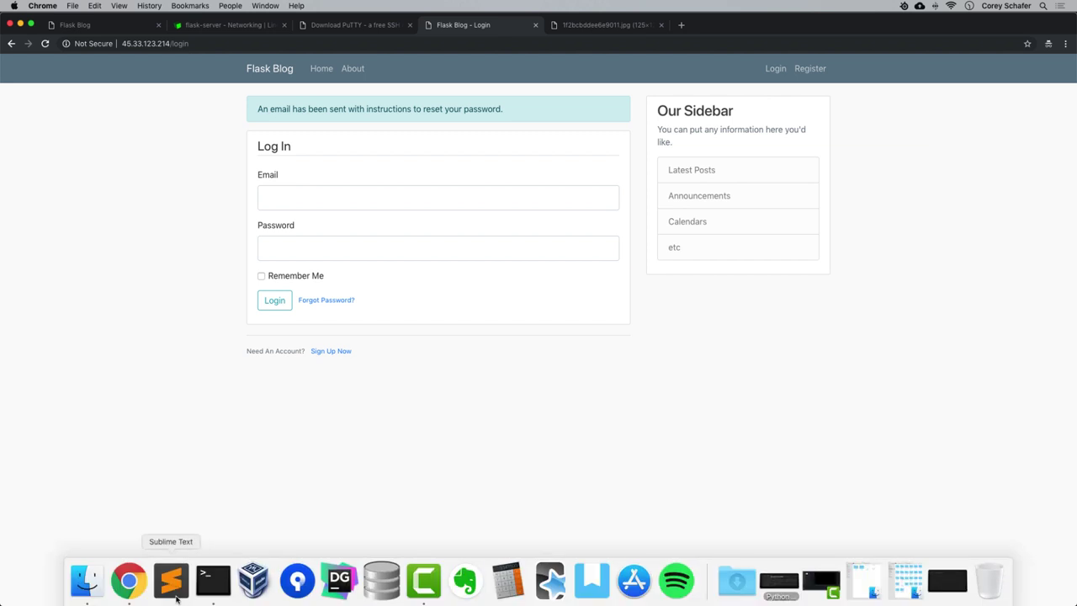
# Open the Password Reset Request email in Gmail and follow its reset link.
pyautogui.moveTo(125, 579)
pyautogui.click(83, 516)
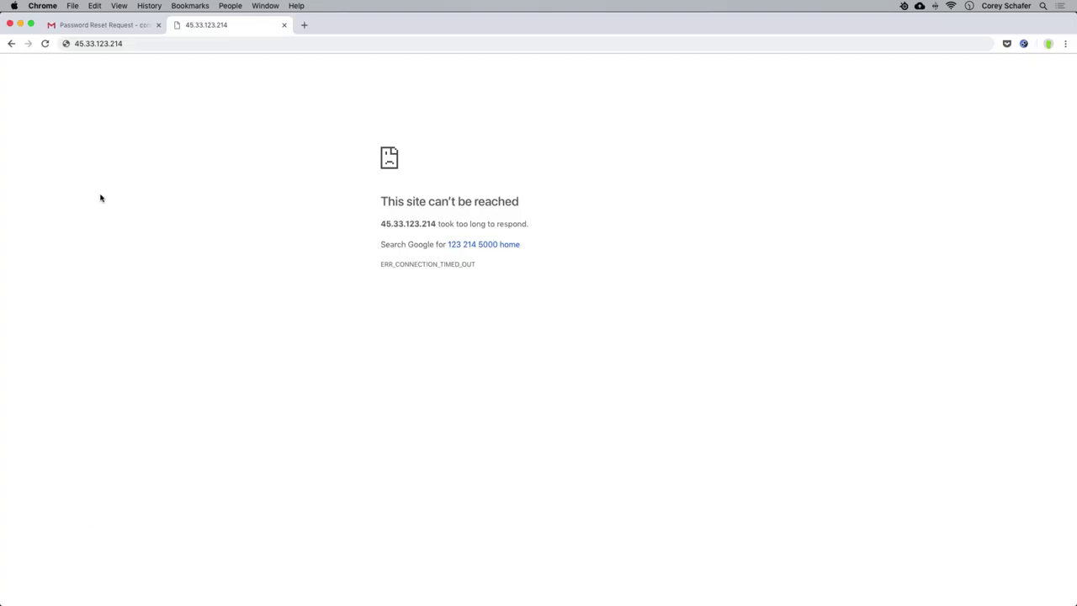
pyautogui.click(99, 29)
pyautogui.click(68, 139)
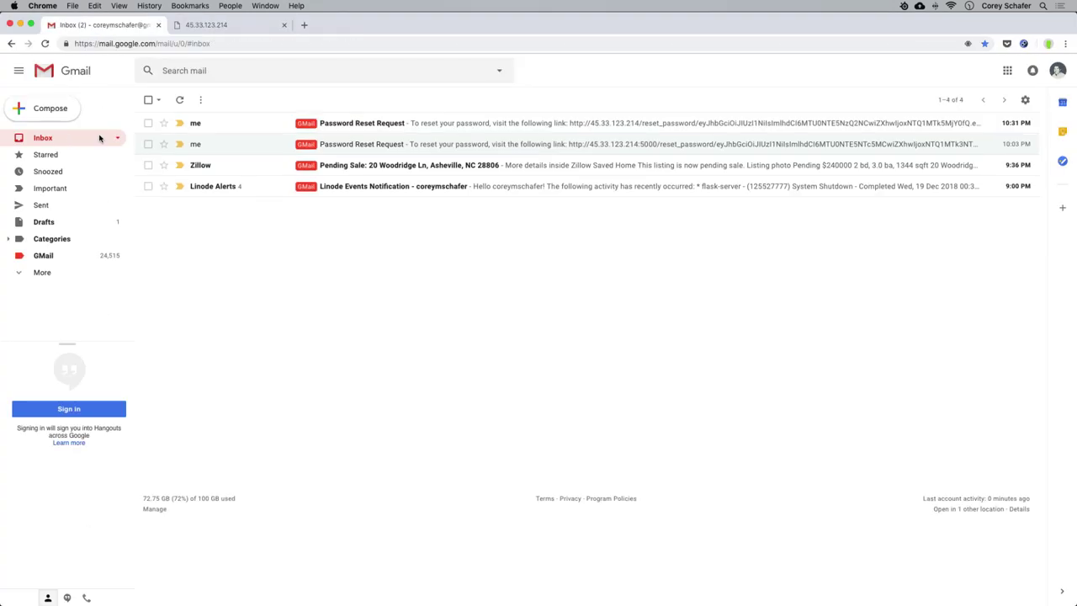
pyautogui.click(371, 124)
pyautogui.click(380, 192)
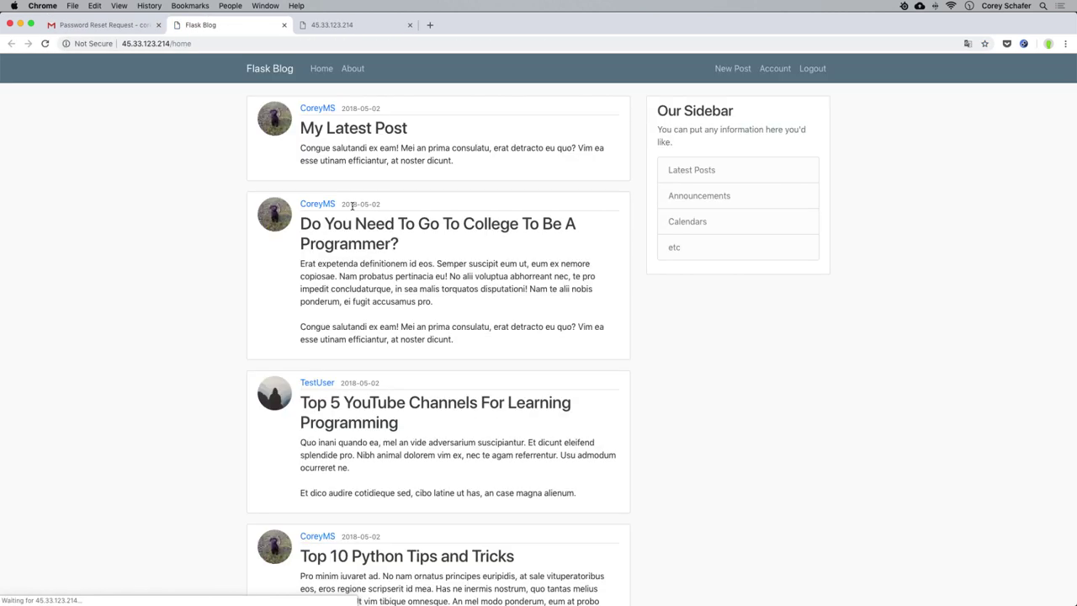
pyautogui.click(149, 31)
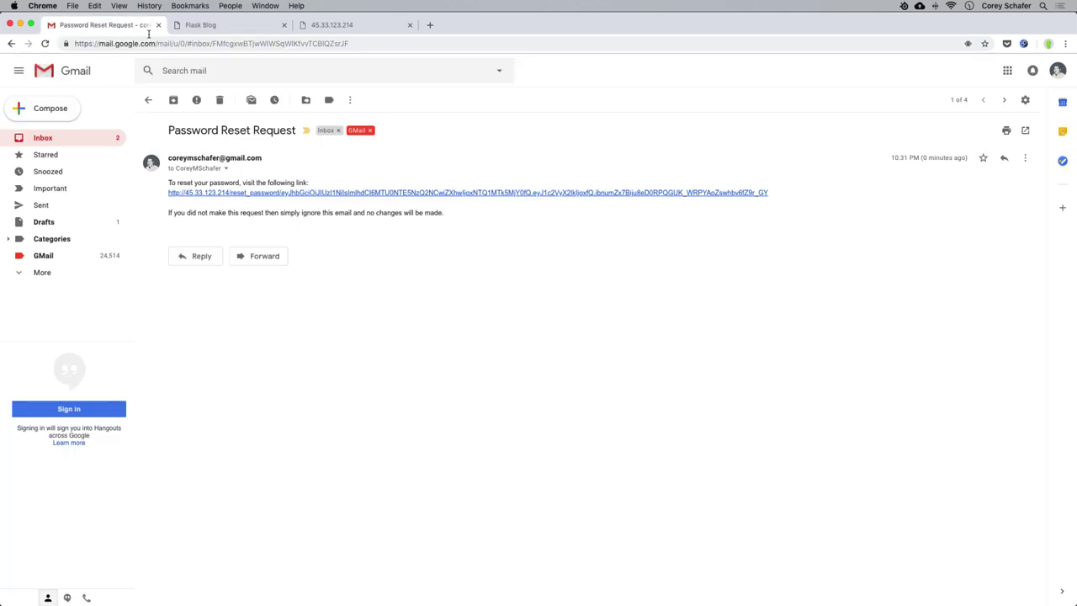
pyautogui.click(356, 194)
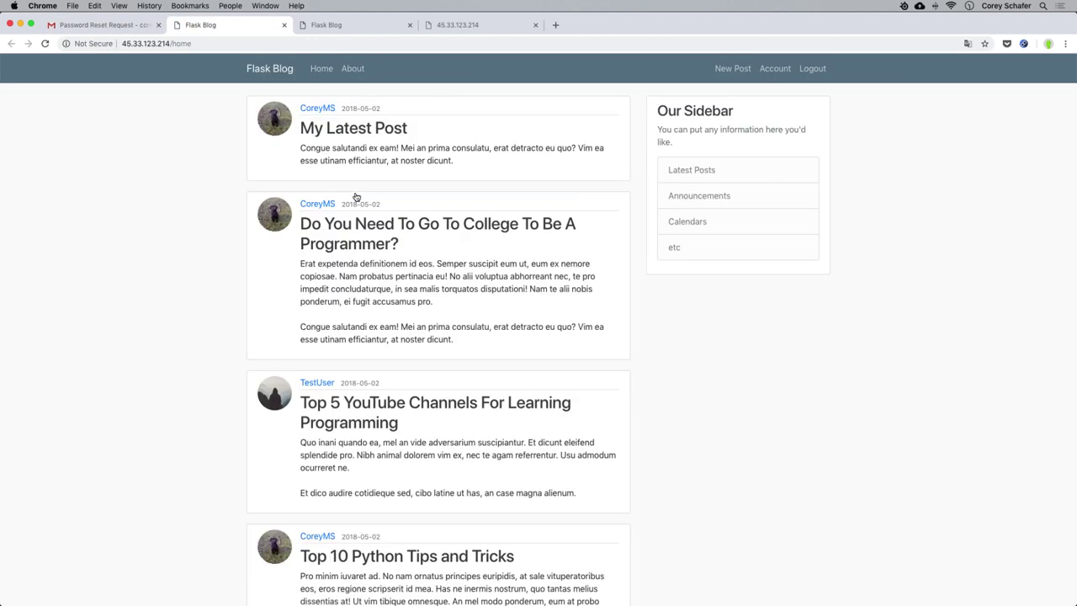
# Log out of the blog and close the extra Flask Blog and unreachable IP tabs.
pyautogui.click(815, 71)
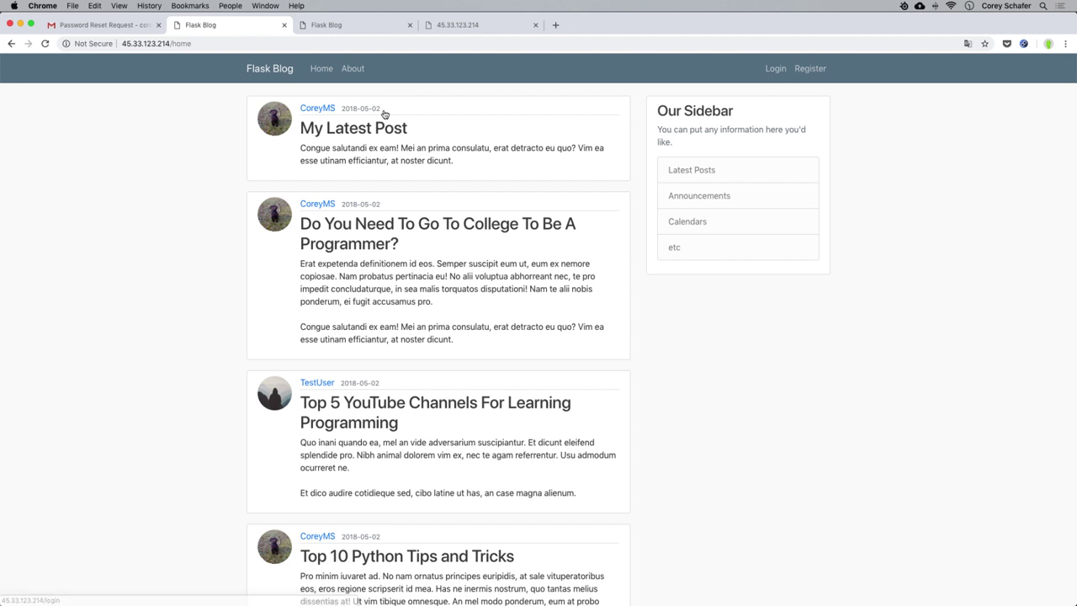
pyautogui.click(410, 25)
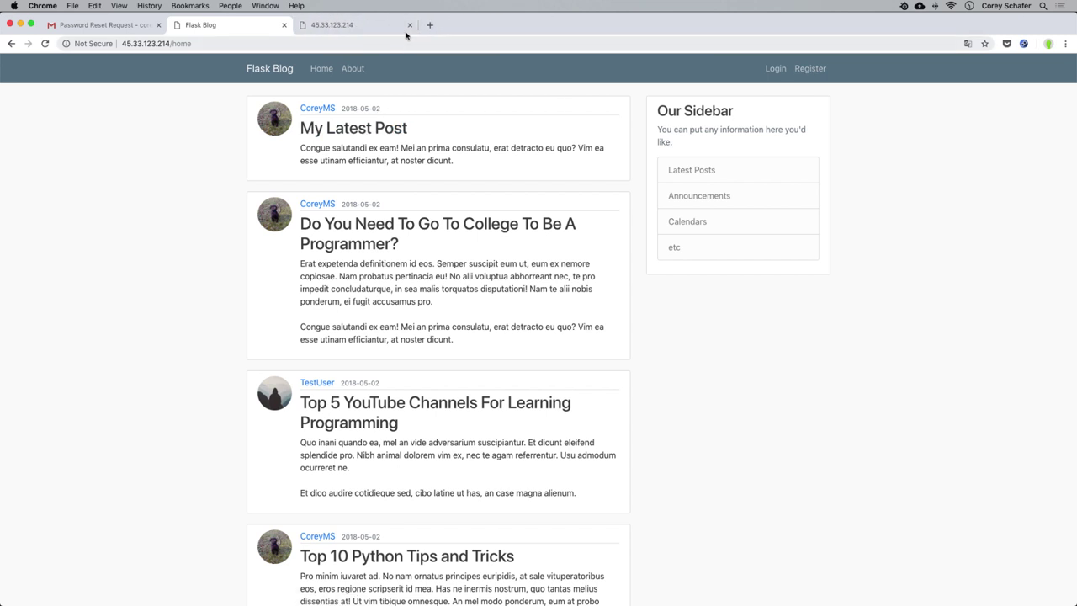
pyautogui.click(410, 25)
pyautogui.click(284, 25)
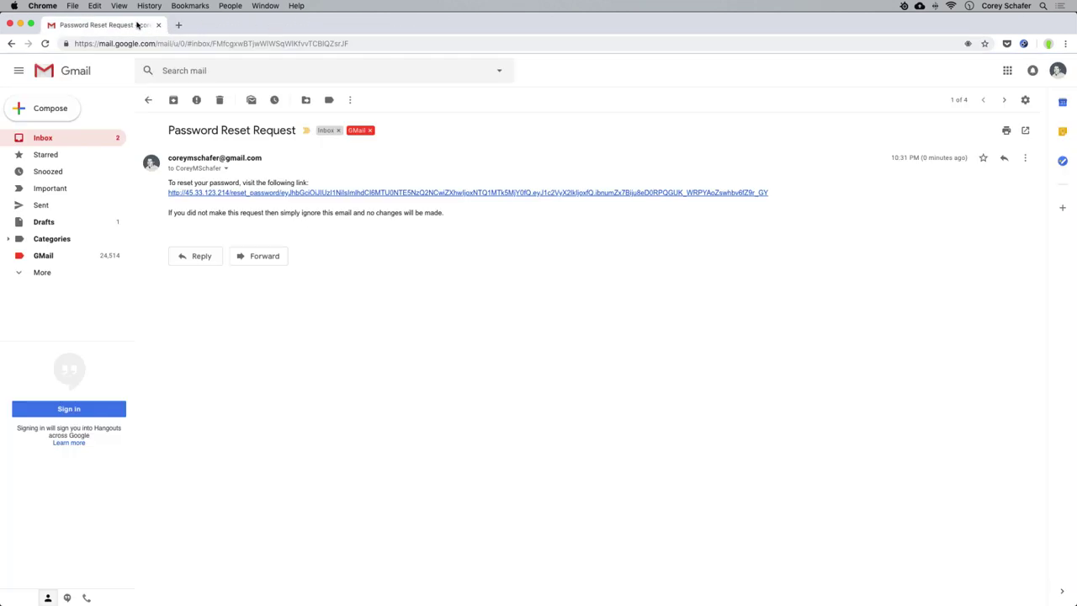
# From the email's reset link, enter and confirm the new account password and submit it.
pyautogui.click(307, 196)
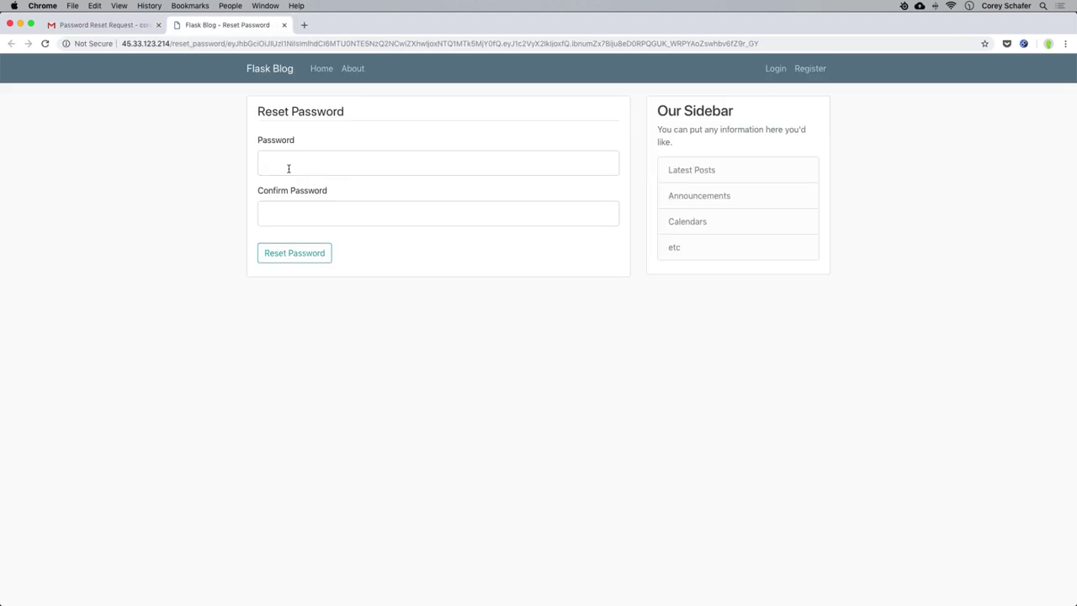
pyautogui.click(438, 175)
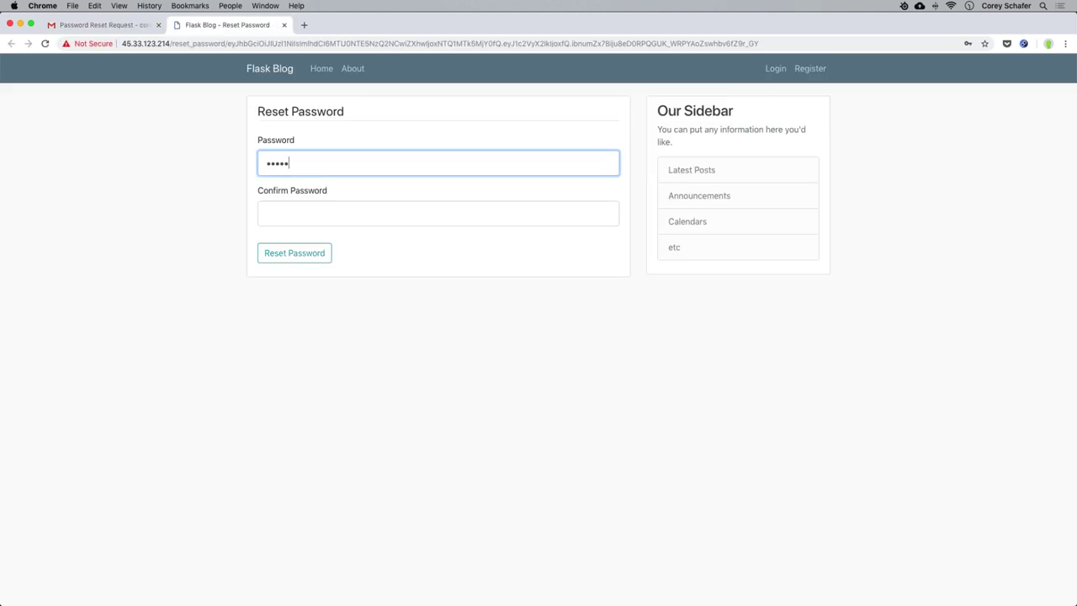
pyautogui.click(437, 214)
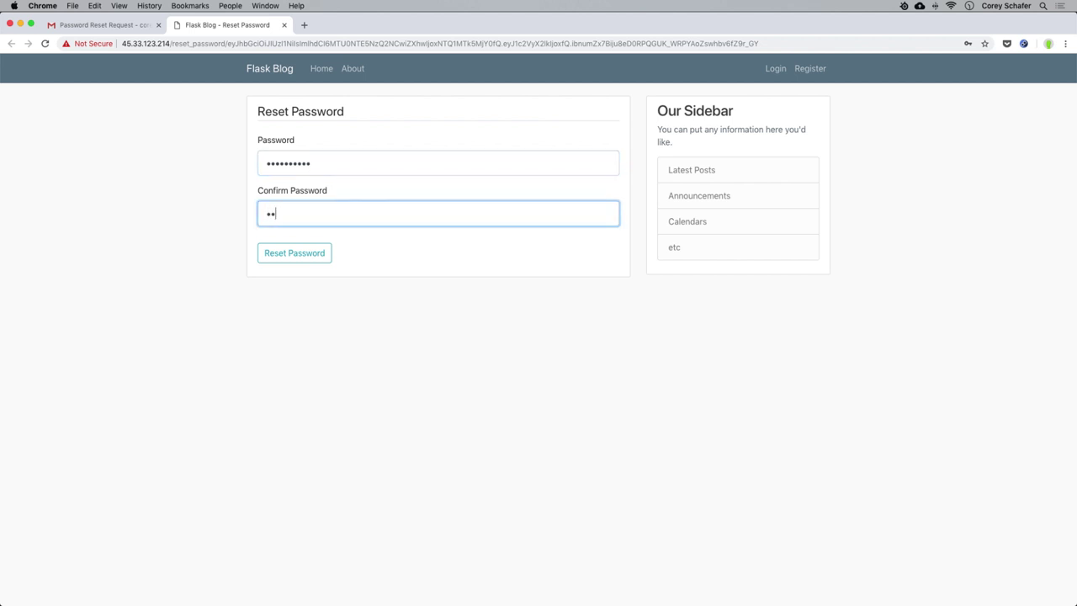
pyautogui.press('Return')
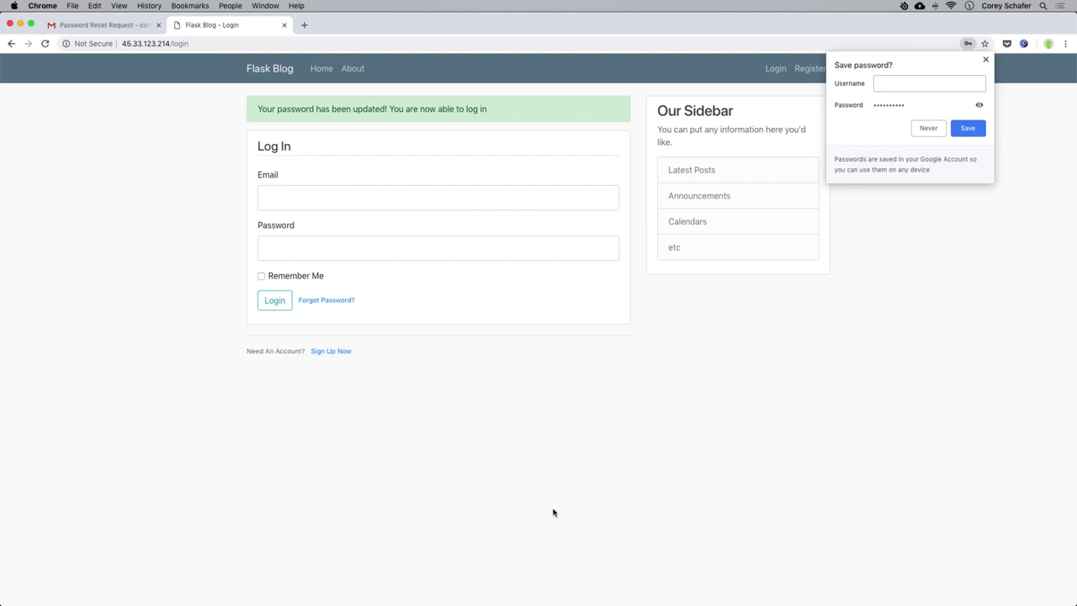
pyautogui.click(129, 593)
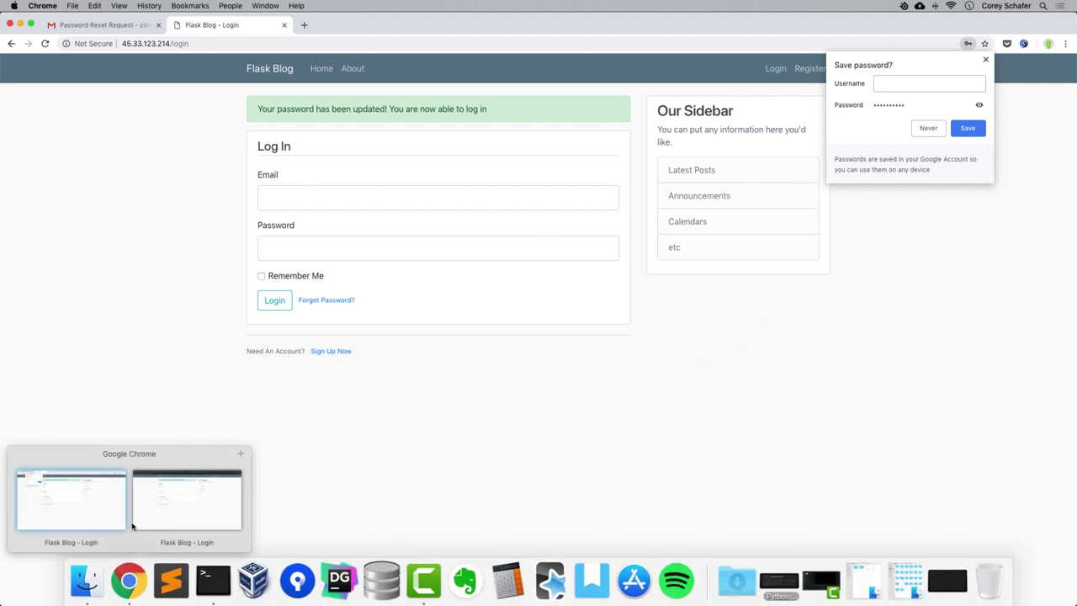
pyautogui.click(151, 516)
# Load the blog home page, then run exit to leave the server's SSH session.
pyautogui.click(274, 72)
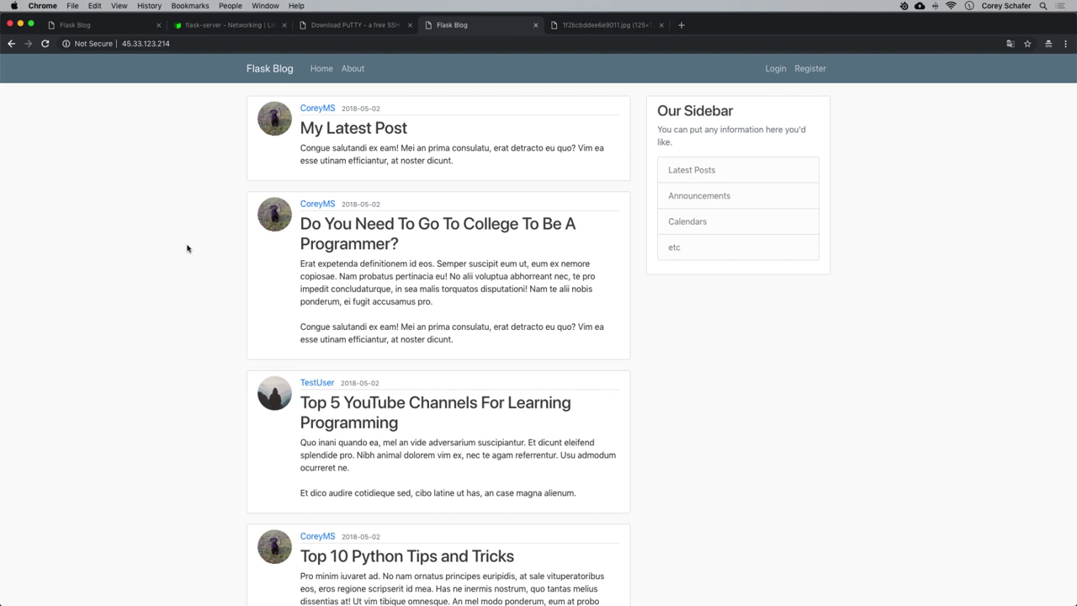
pyautogui.click(202, 589)
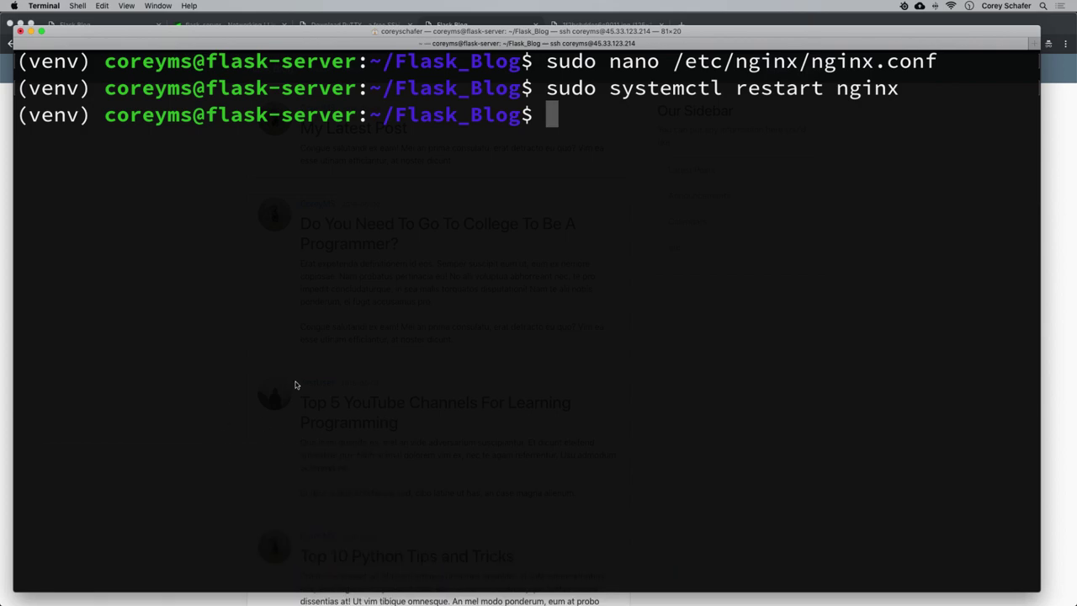
pyautogui.write('exit')
pyautogui.press('Return')
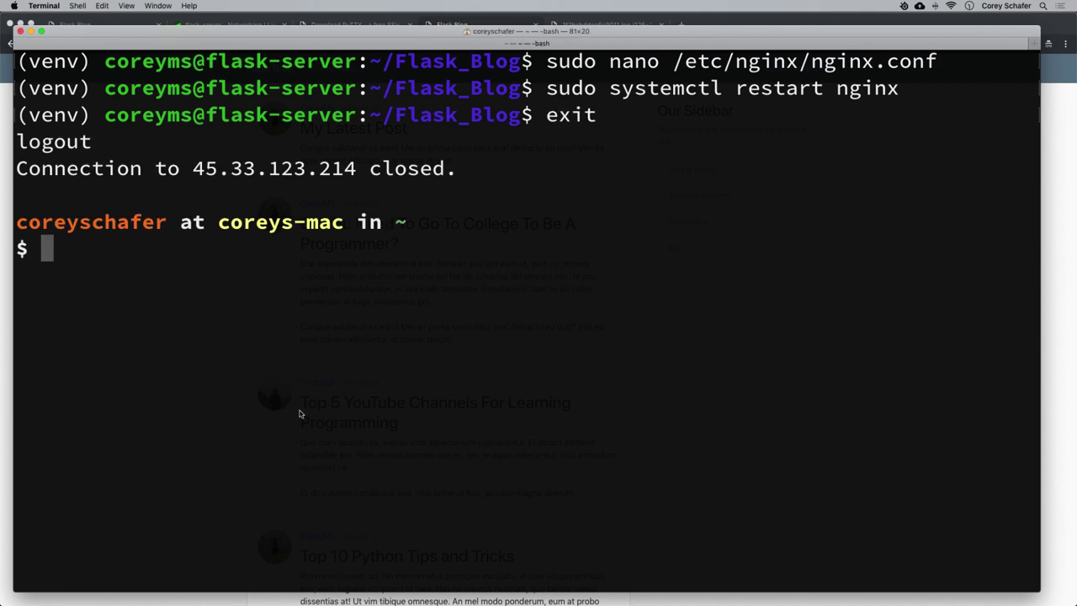
# Close the local run.py window, terminating its Python process, and return to Chrome.
pyautogui.press('super+w')
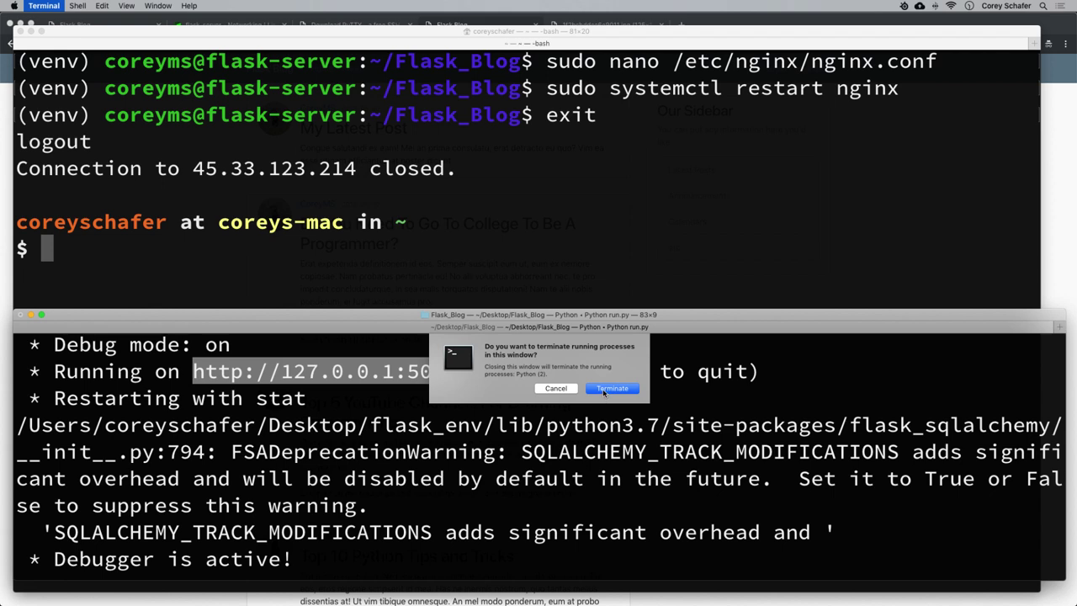
pyautogui.click(601, 388)
pyautogui.press('super+Tab')
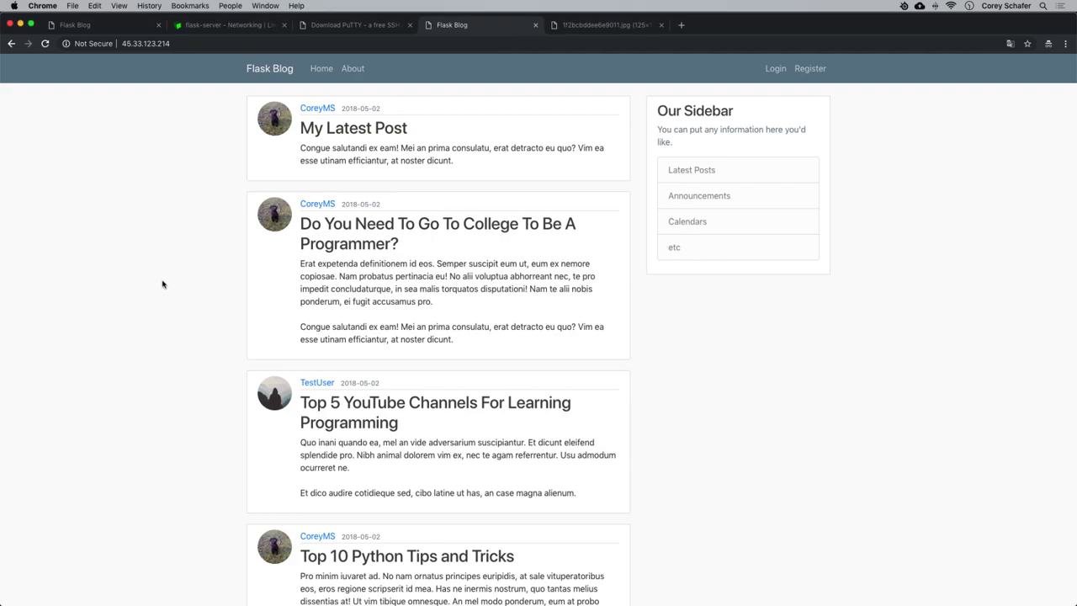
# Test the live blog's About, Home, Login and Register pages, ending back on Home.
pyautogui.click(354, 73)
pyautogui.press('super+r')
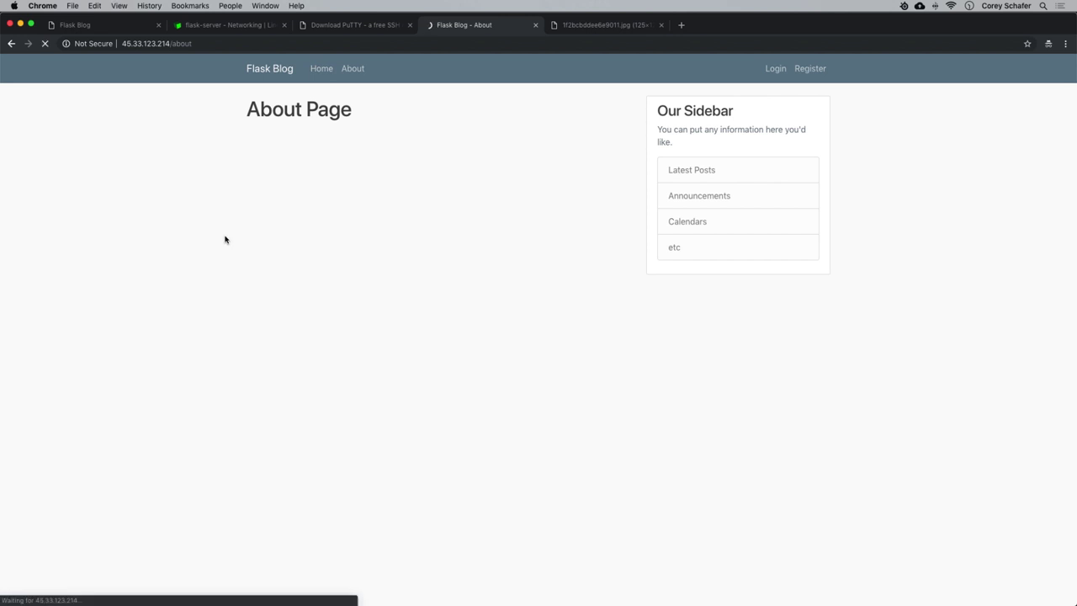
pyautogui.click(315, 69)
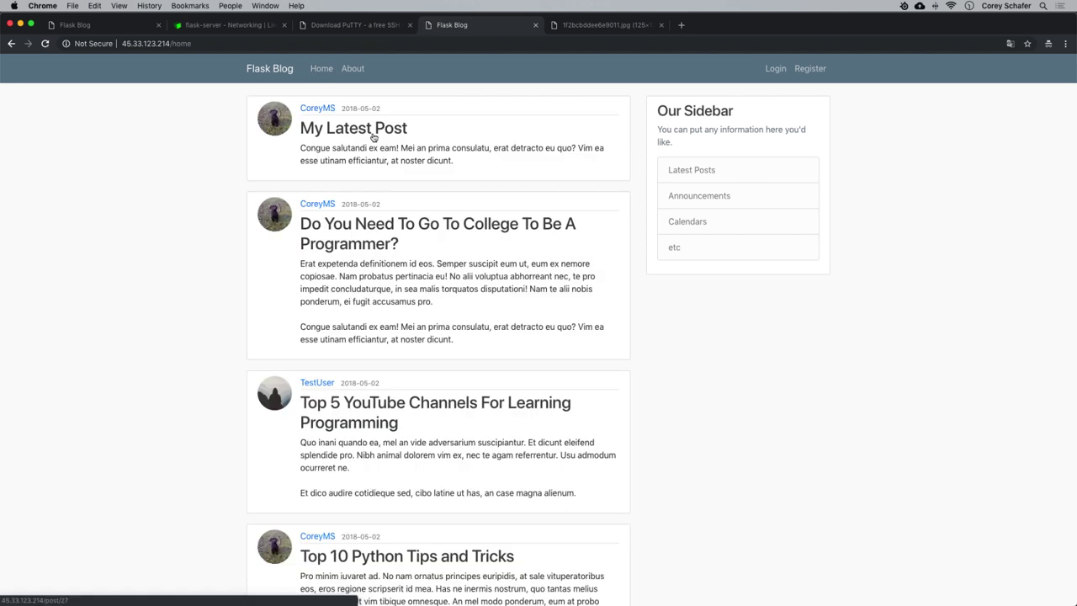
pyautogui.click(774, 69)
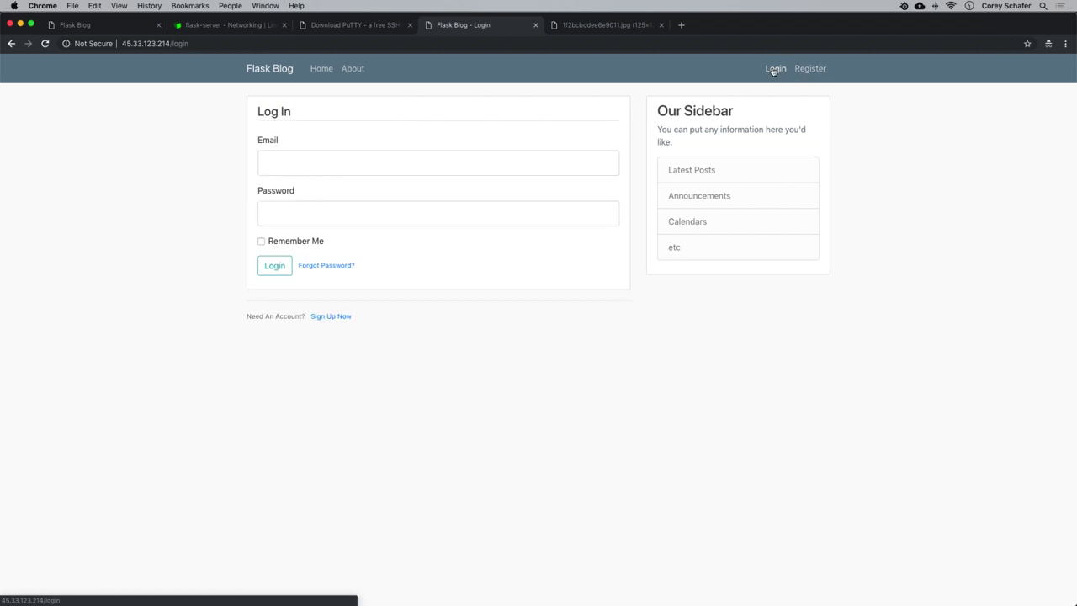
pyautogui.click(814, 71)
pyautogui.click(261, 71)
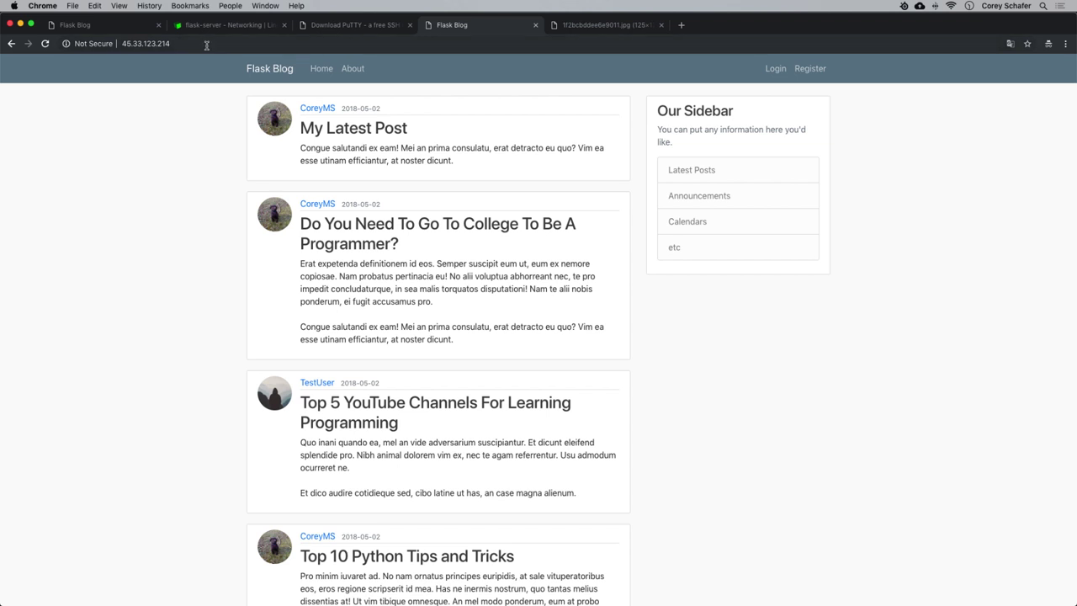
# Check the server address in the address bar, then switch to the flask-server Networking page.
pyautogui.click(207, 48)
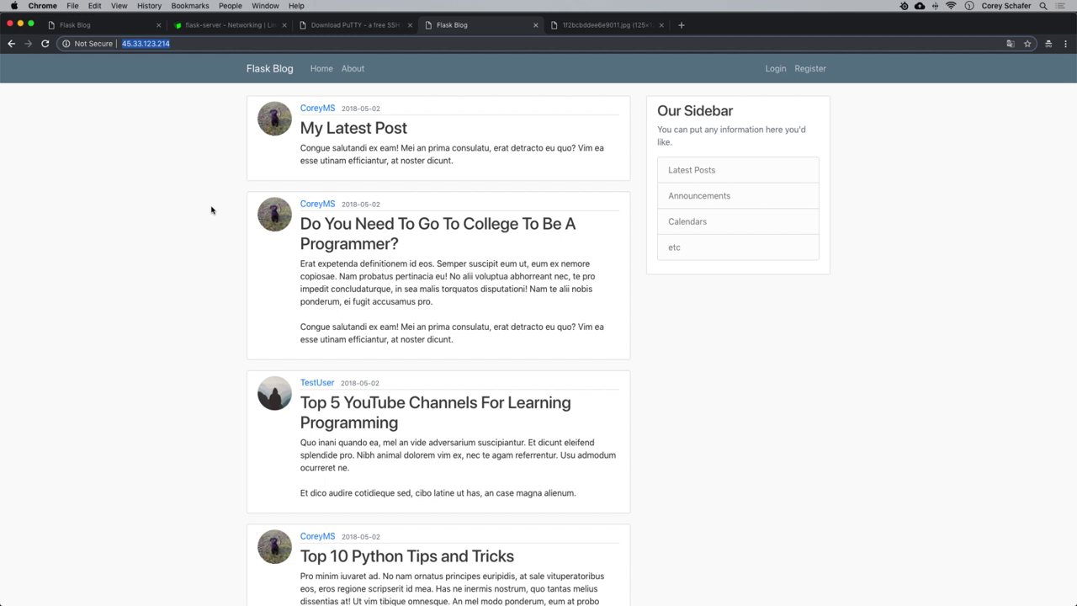
pyautogui.click(179, 284)
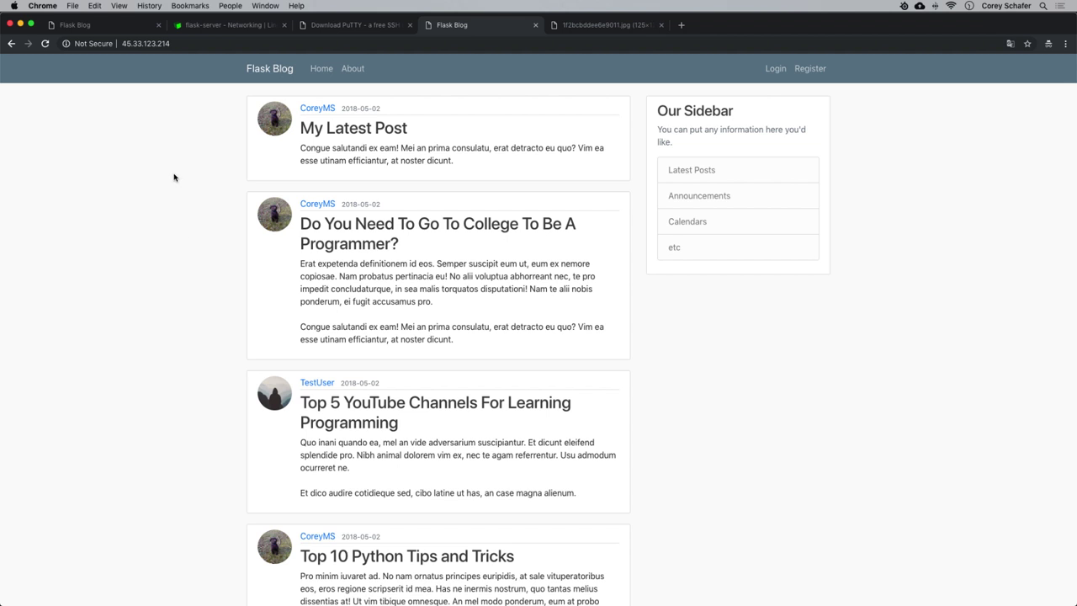
pyautogui.click(233, 26)
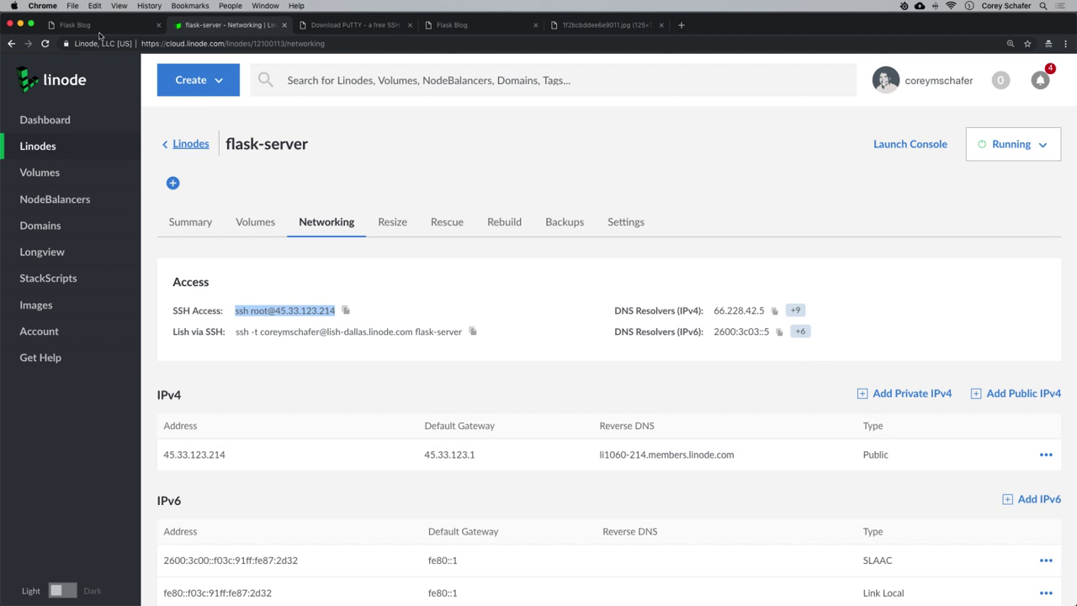
# Open flask-server's settings, start Delete Linode, read the data-loss warning, and cancel.
pyautogui.click(45, 44)
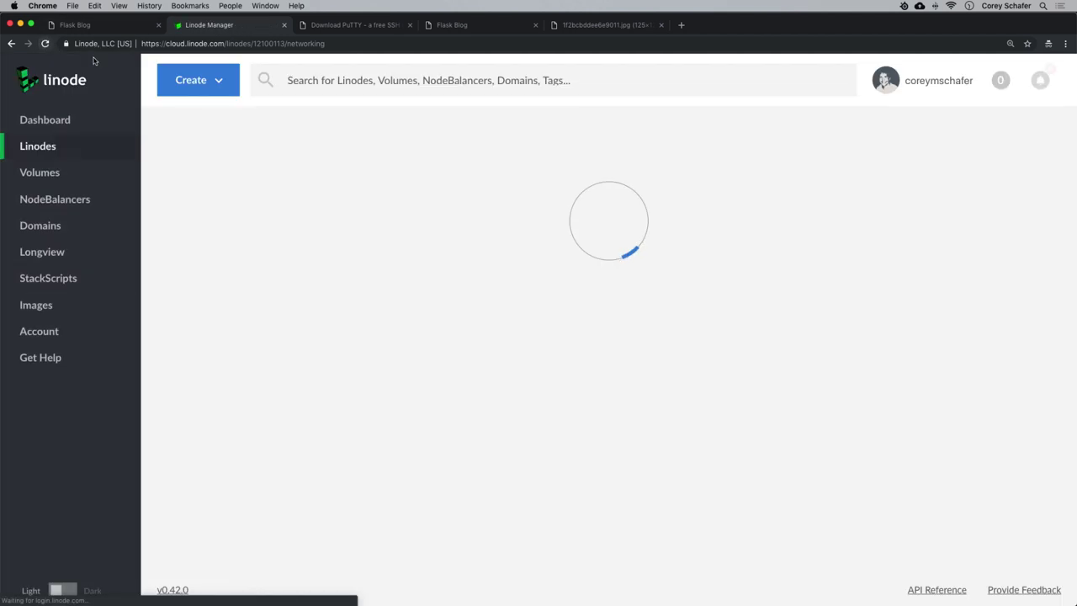
pyautogui.click(49, 145)
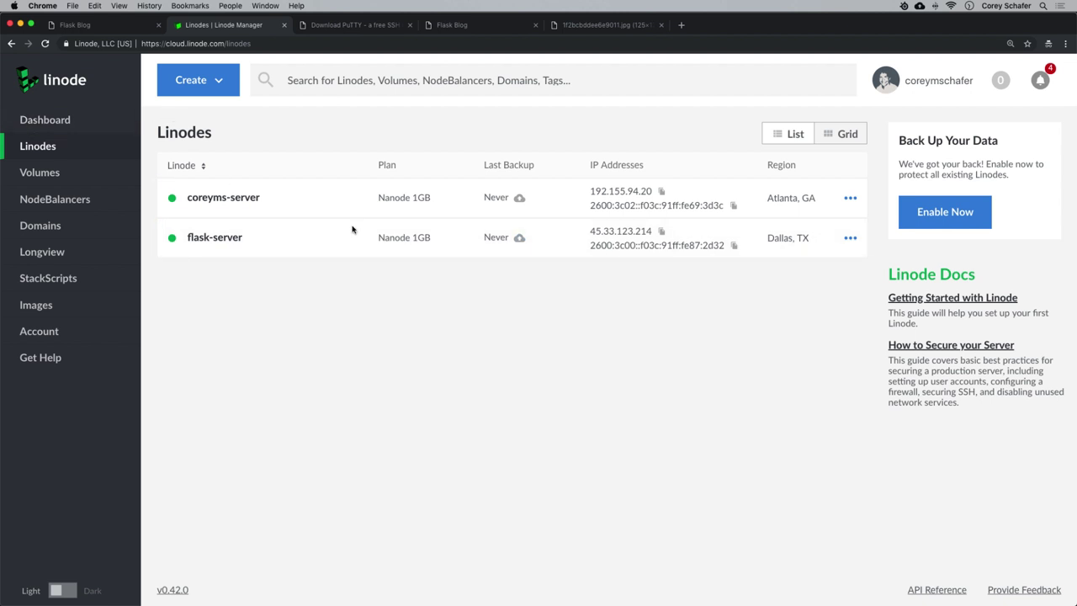
pyautogui.click(850, 240)
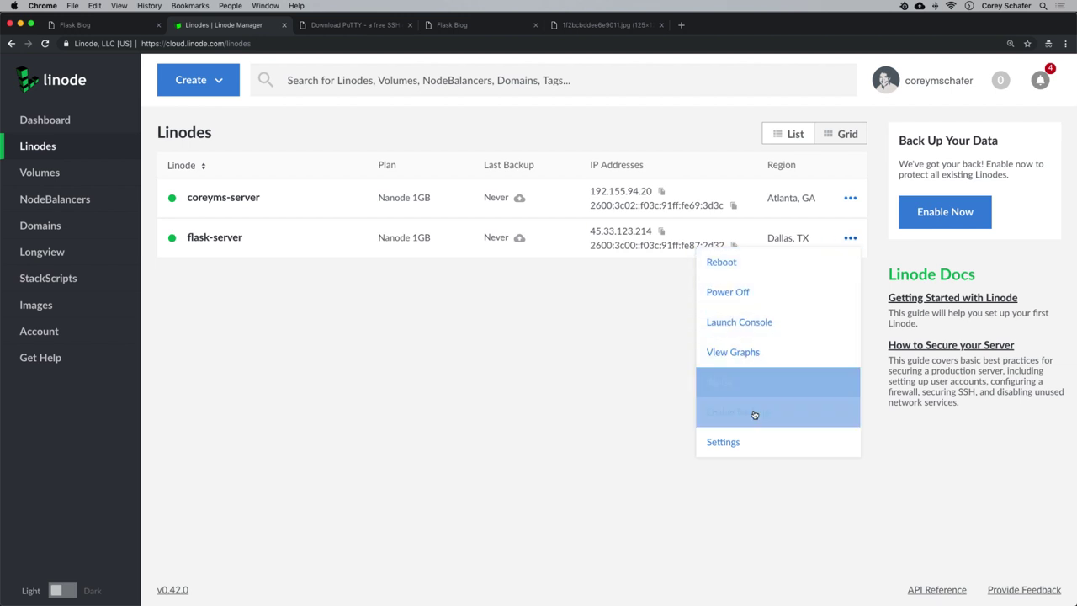
pyautogui.click(741, 442)
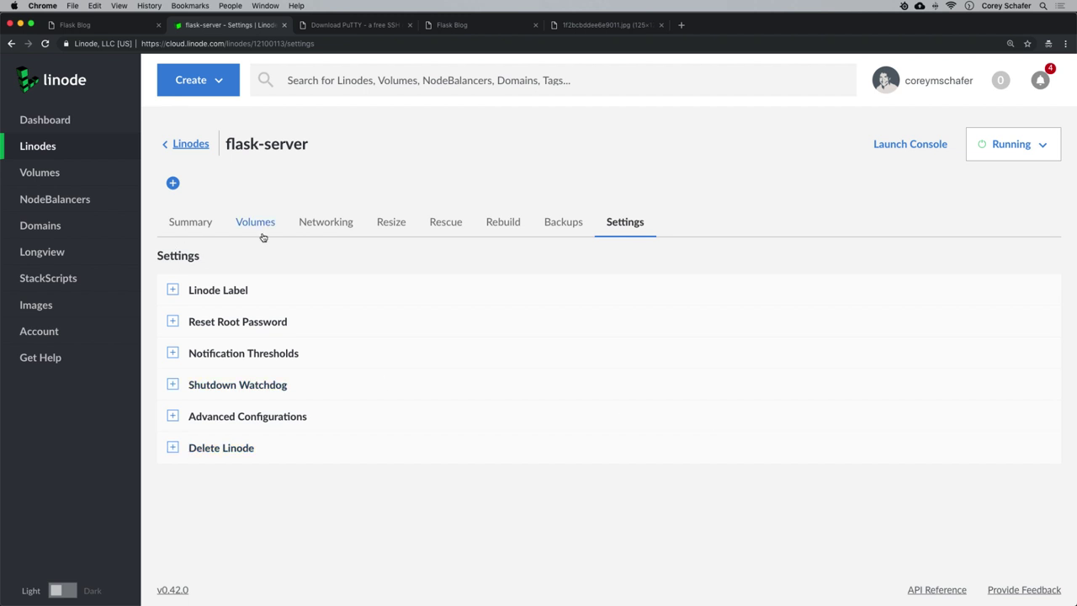
pyautogui.click(210, 448)
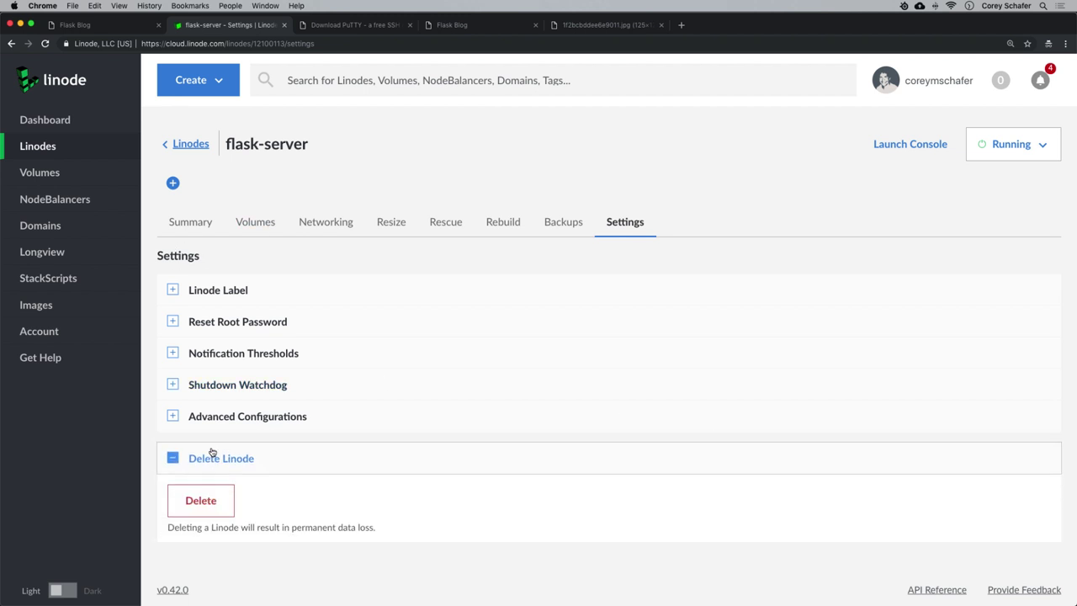
pyautogui.click(201, 502)
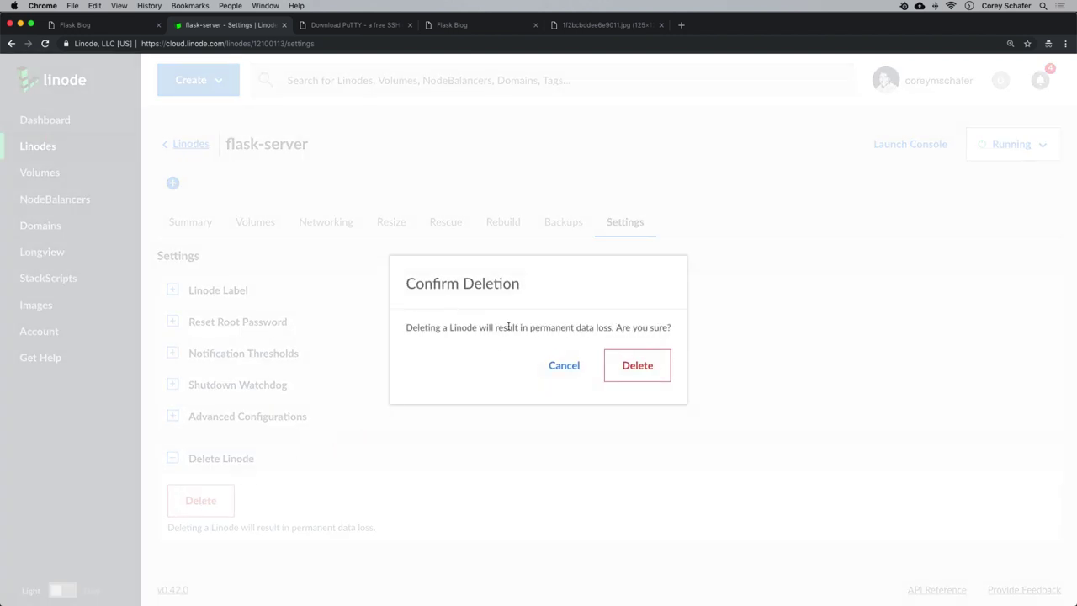
pyautogui.moveTo(530, 327); pyautogui.dragTo(674, 330)
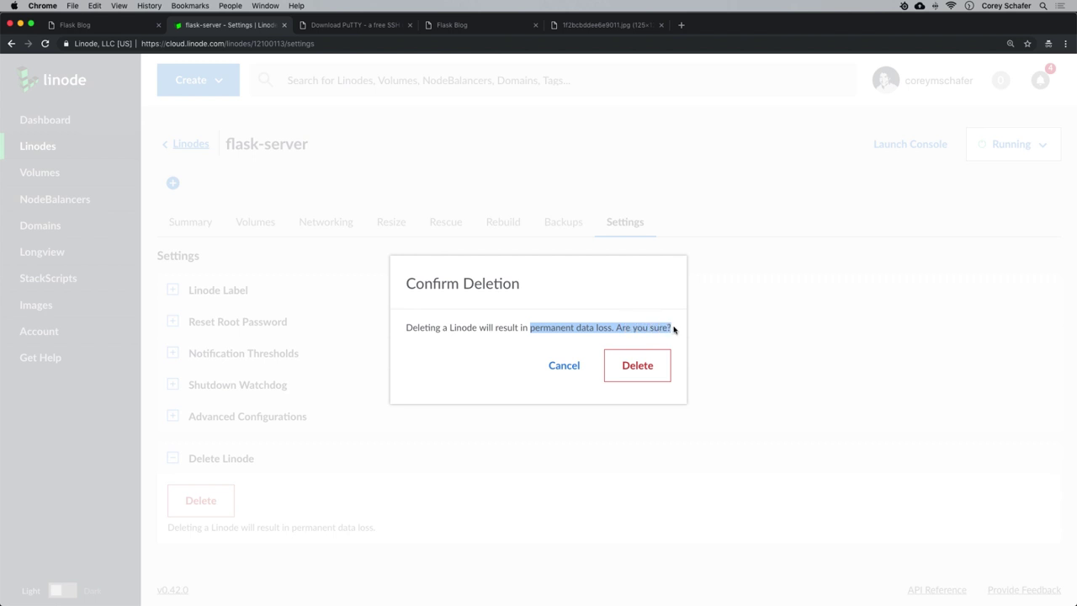
pyautogui.click(673, 330)
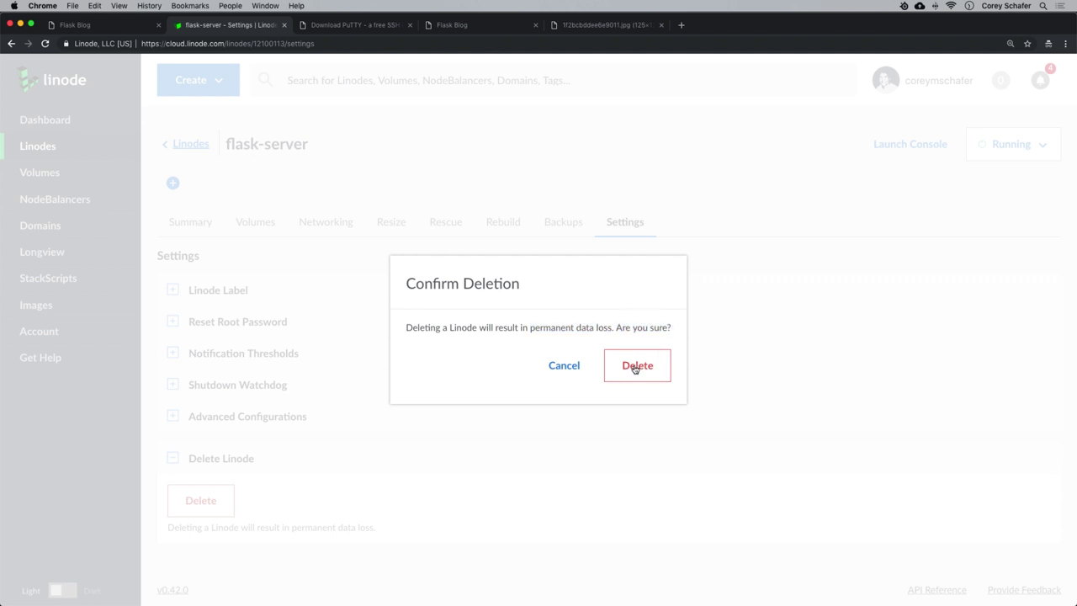
pyautogui.click(560, 366)
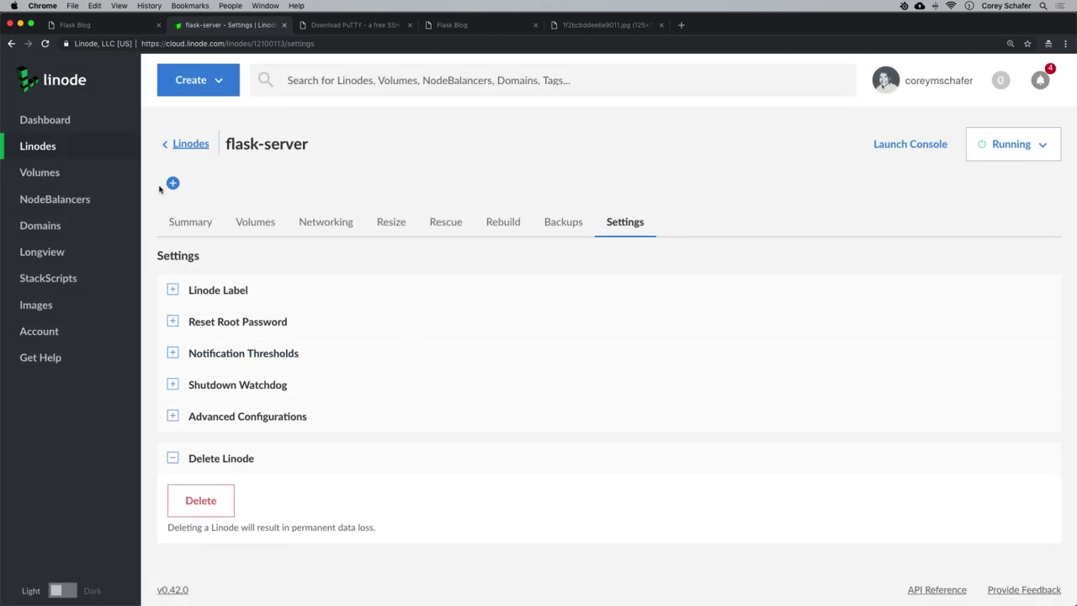
# Power off flask-server from the Linodes list and confirm.
pyautogui.click(180, 145)
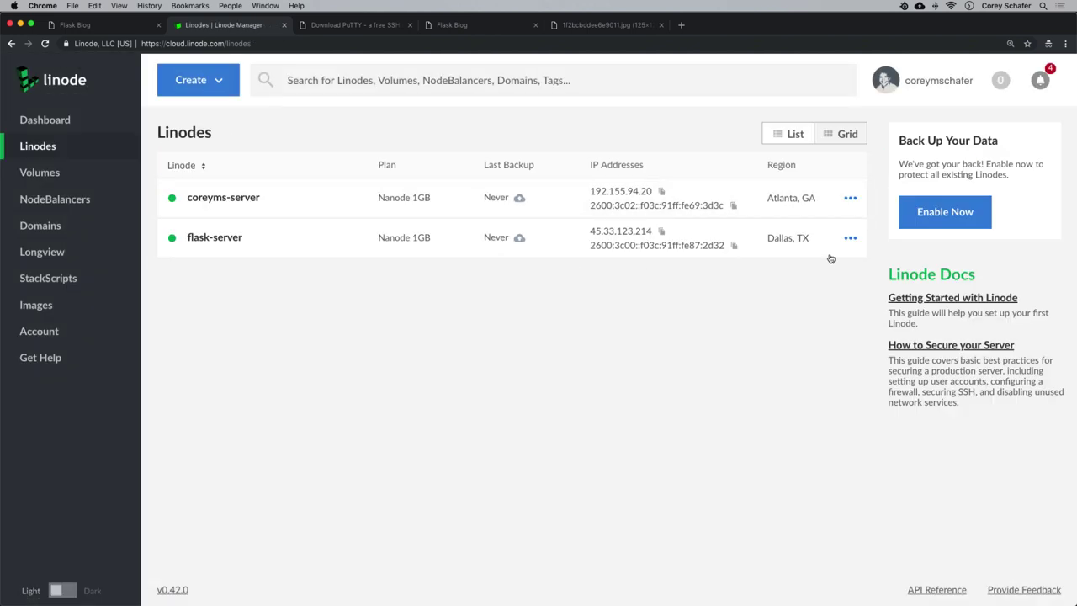
pyautogui.click(849, 238)
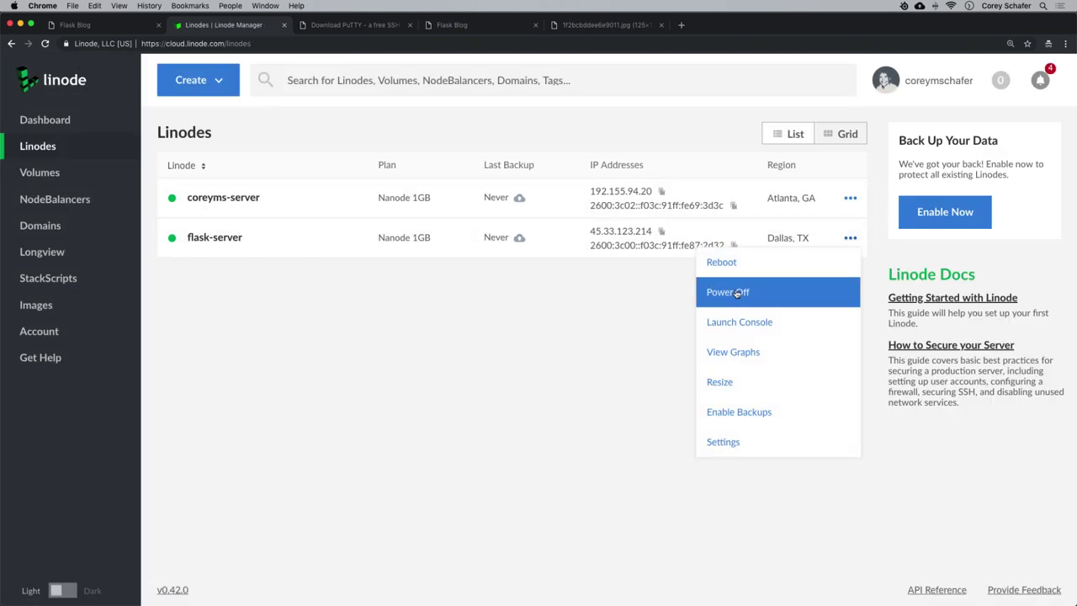
pyautogui.click(737, 293)
pyautogui.click(595, 371)
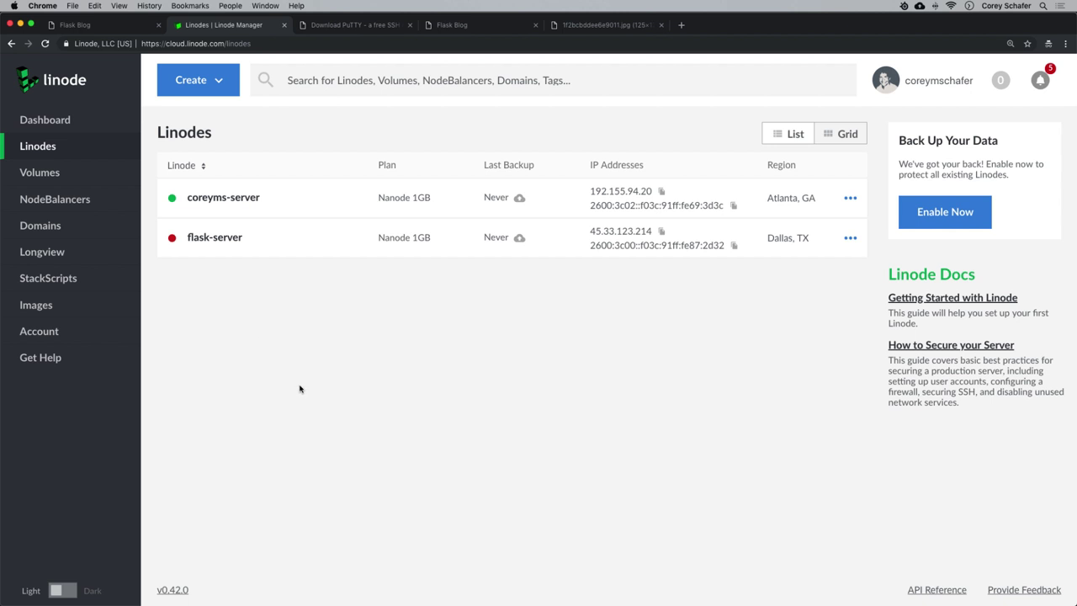
pyautogui.click(215, 84)
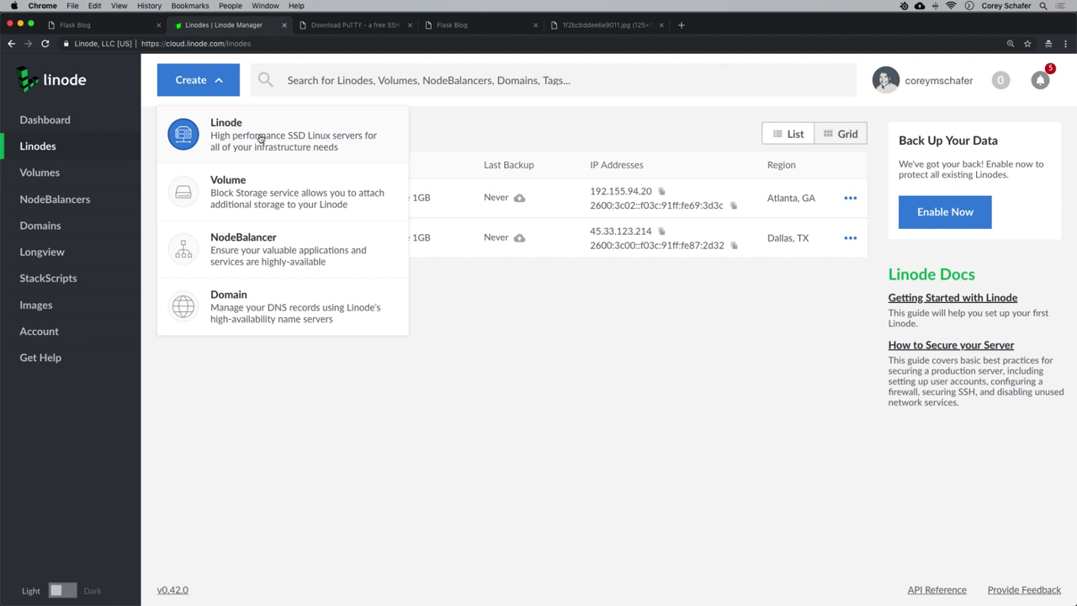
pyautogui.click(266, 138)
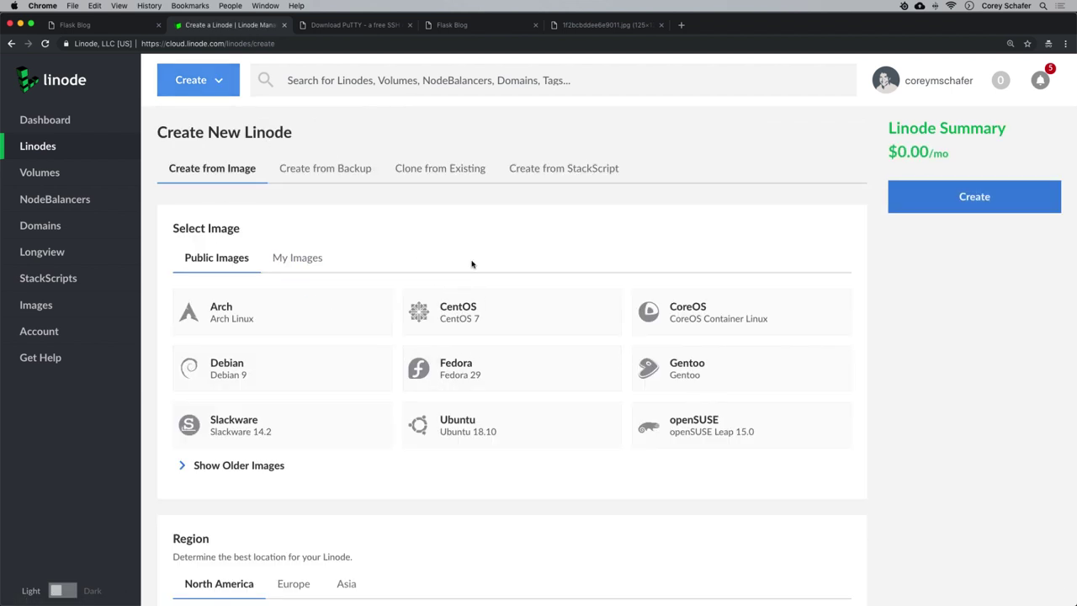
pyautogui.click(569, 170)
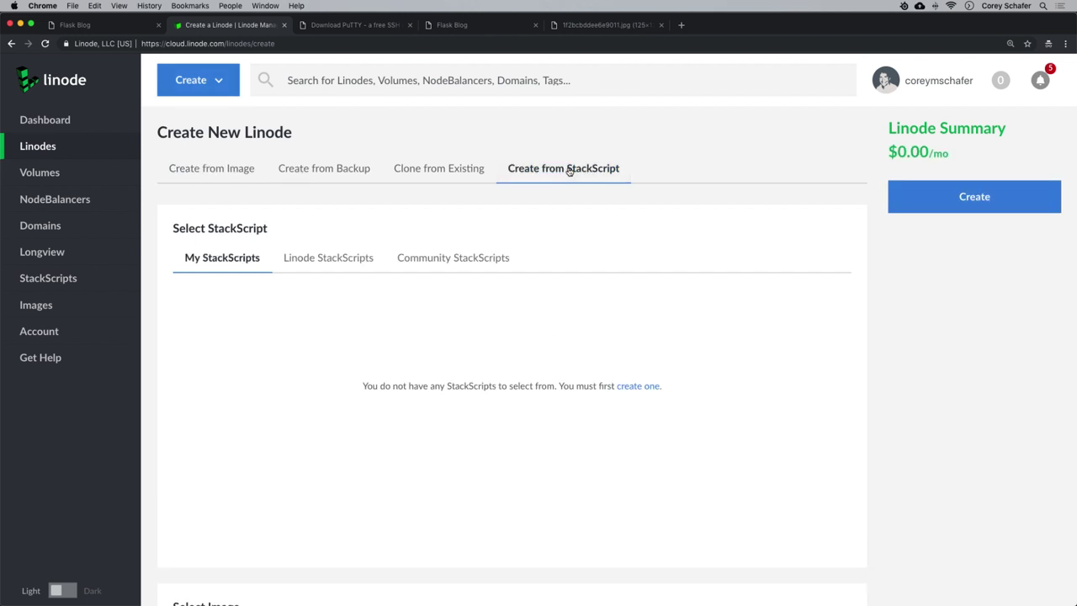
pyautogui.click(331, 263)
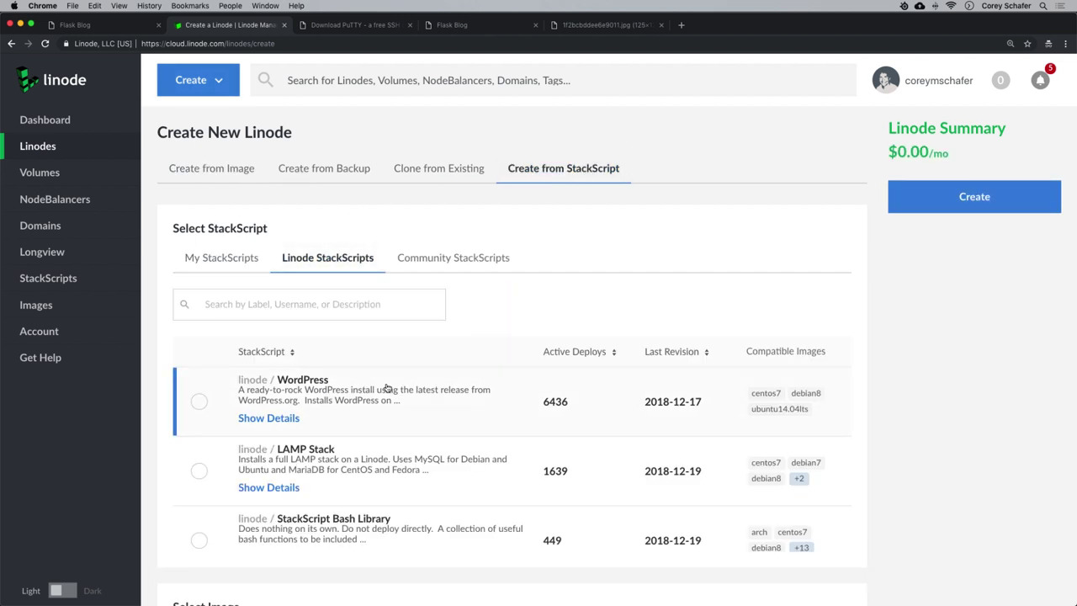
pyautogui.click(198, 401)
pyautogui.click(278, 419)
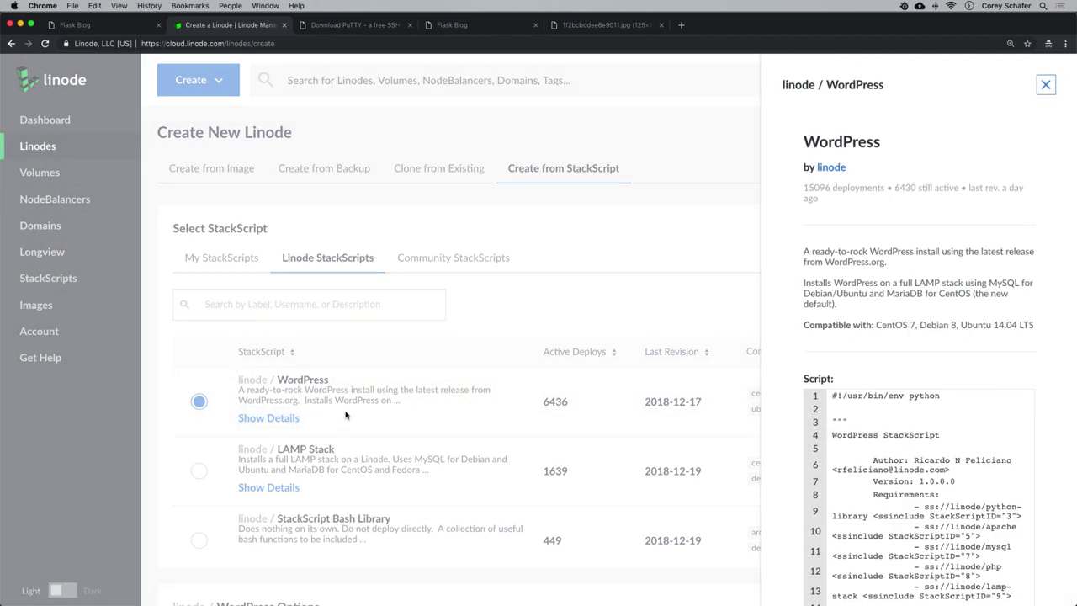
pyautogui.click(1046, 86)
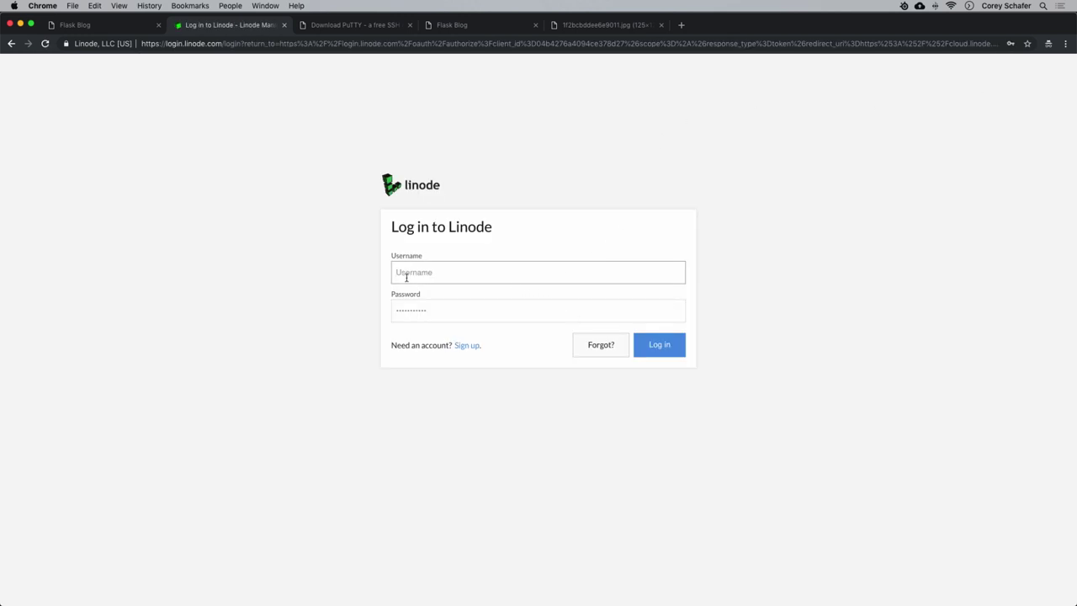
pyautogui.click(409, 274)
pyautogui.click(421, 299)
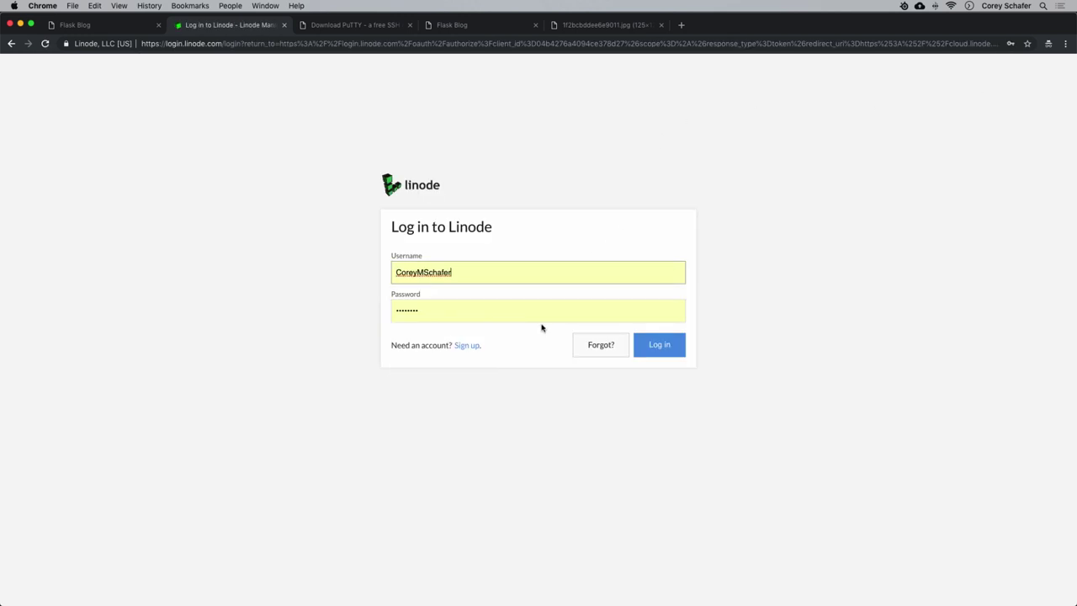
pyautogui.click(678, 347)
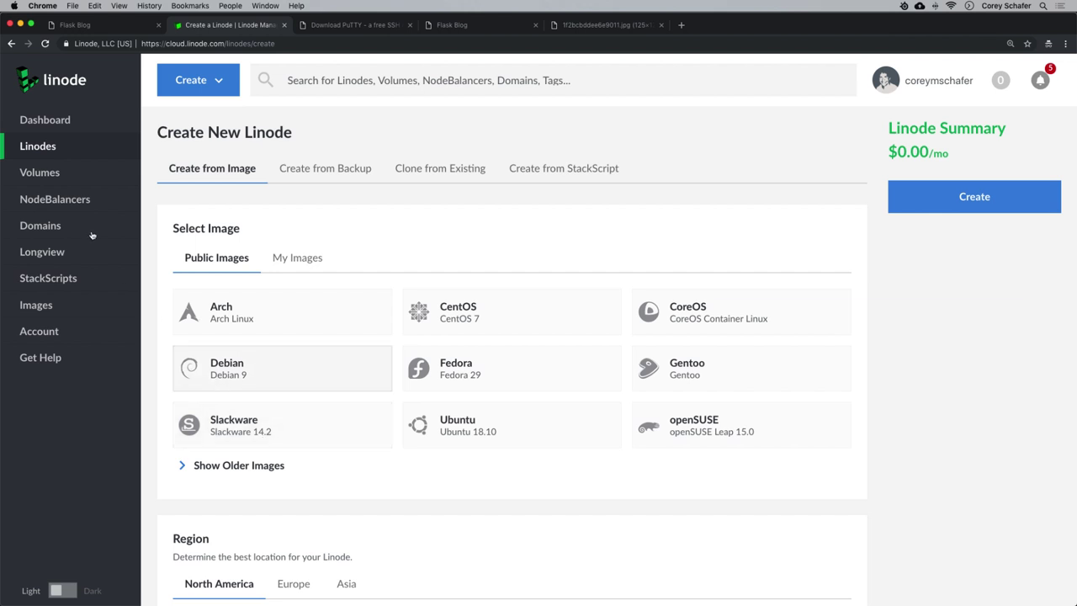
pyautogui.click(39, 146)
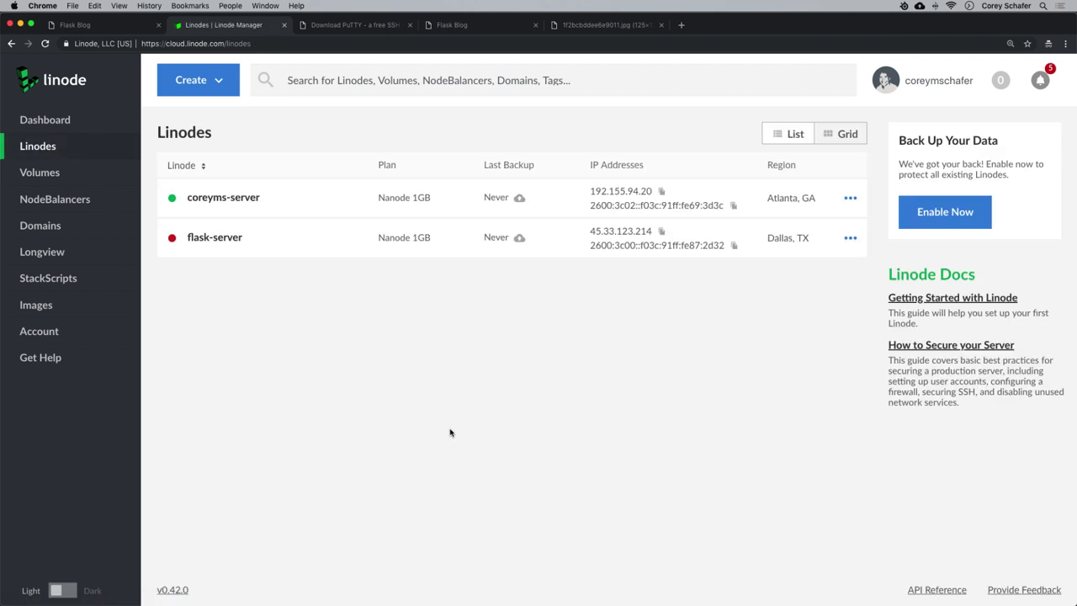